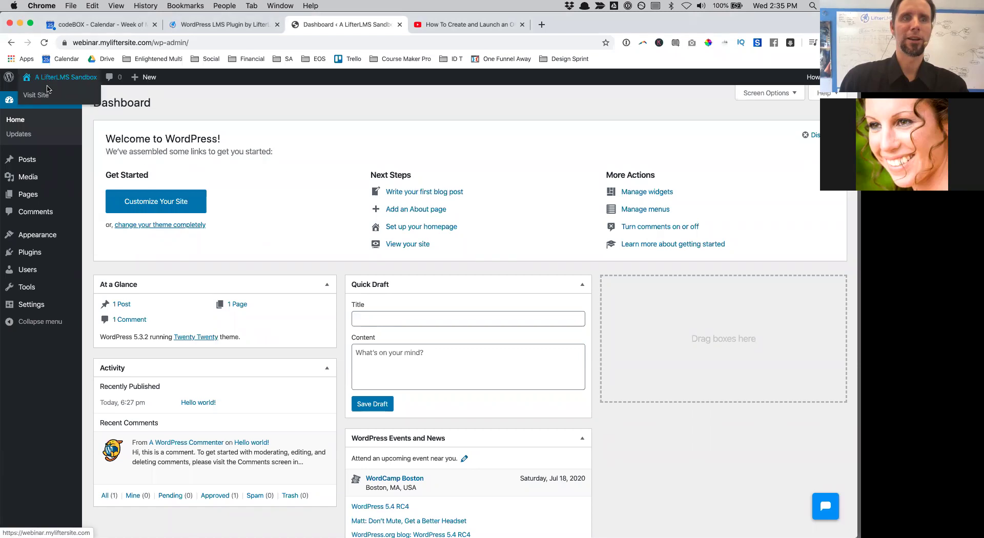
- Open the sandbox site's front end in a new browser tab and close the YouTube tab
left_click(44, 95, "super")
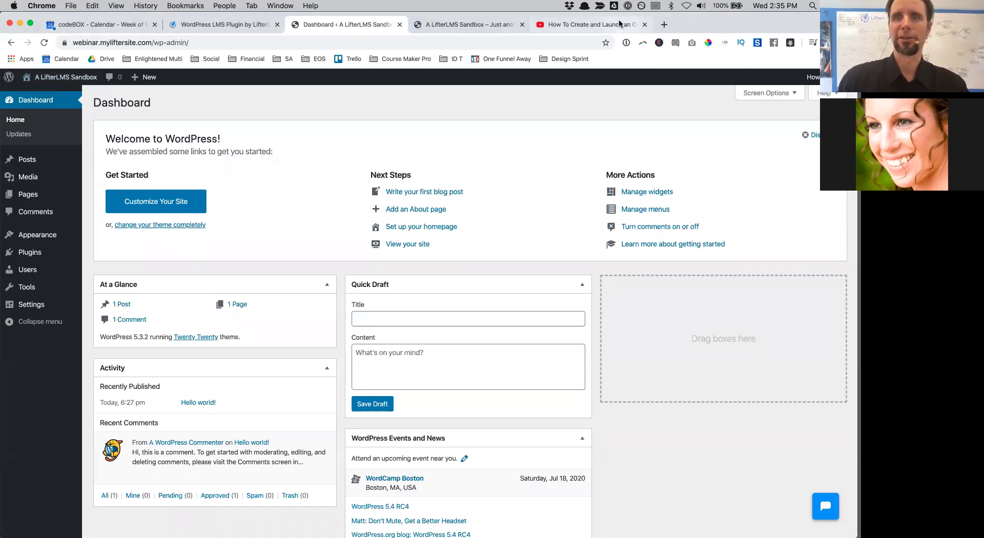
left_click(619, 23)
left_click_drag(692, 28, 692, 68)
left_click(469, 64)
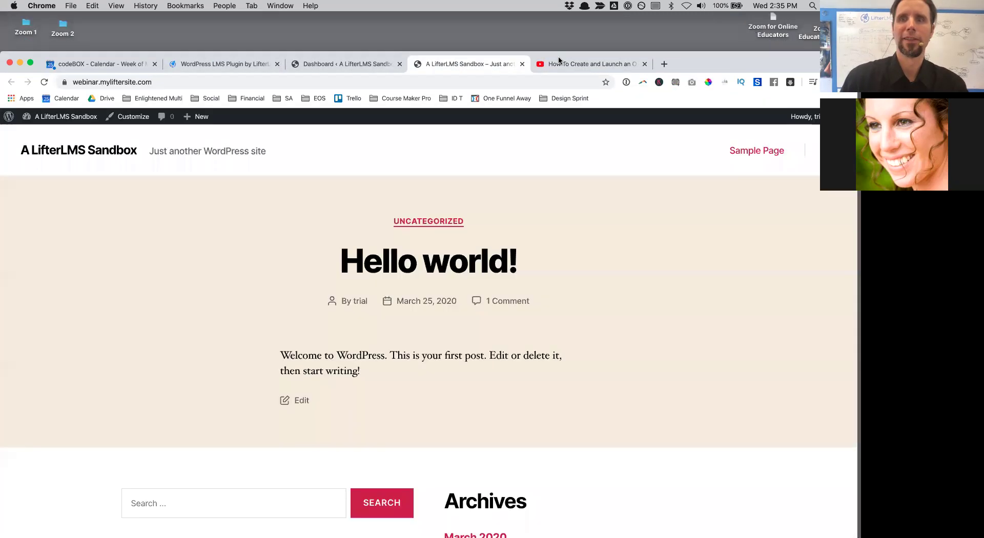
left_click(644, 64)
left_click_drag(643, 64, 642, 21)
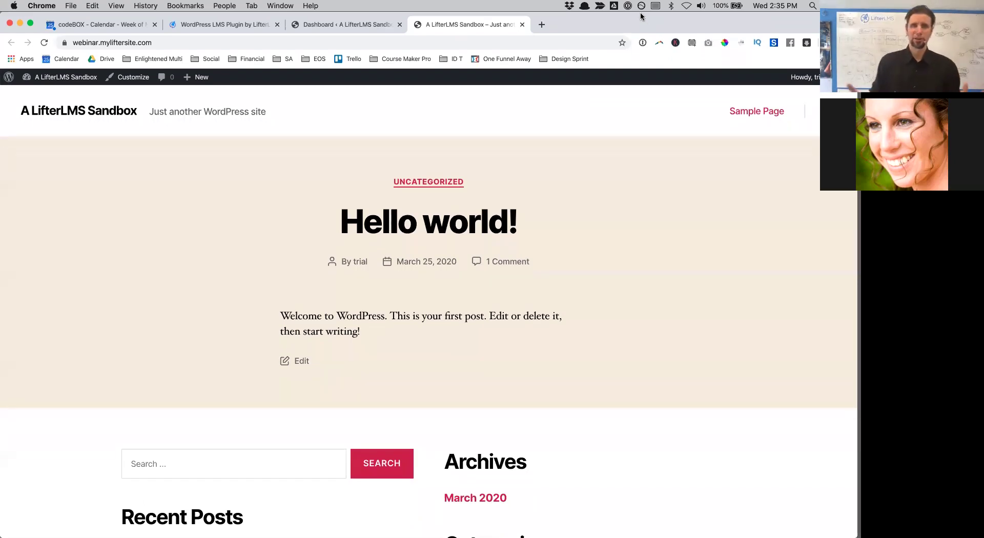
- Look over the sandbox site's default front page from header to footer
scroll(364, 221, "down", 4)
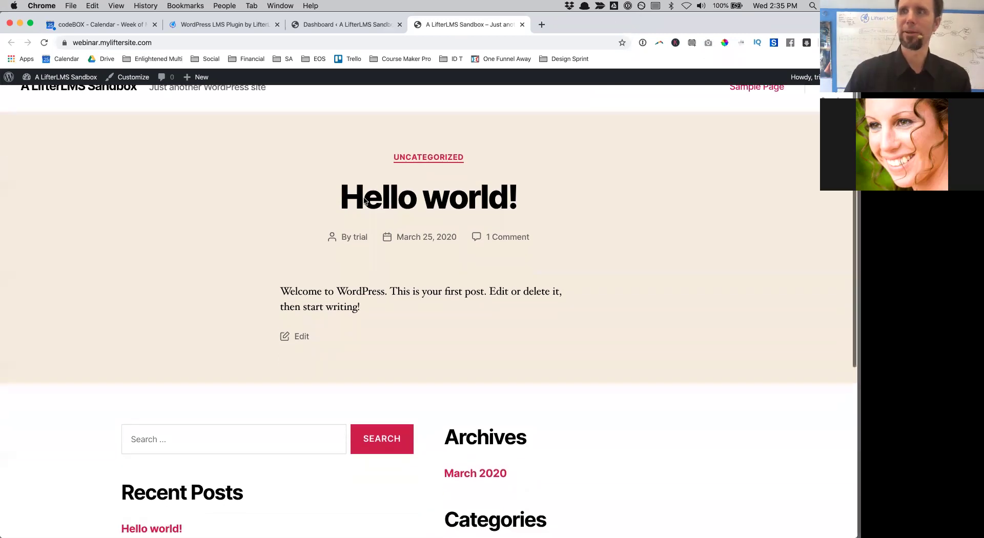
scroll(364, 200, "down", 5)
scroll(363, 200, "up", 7)
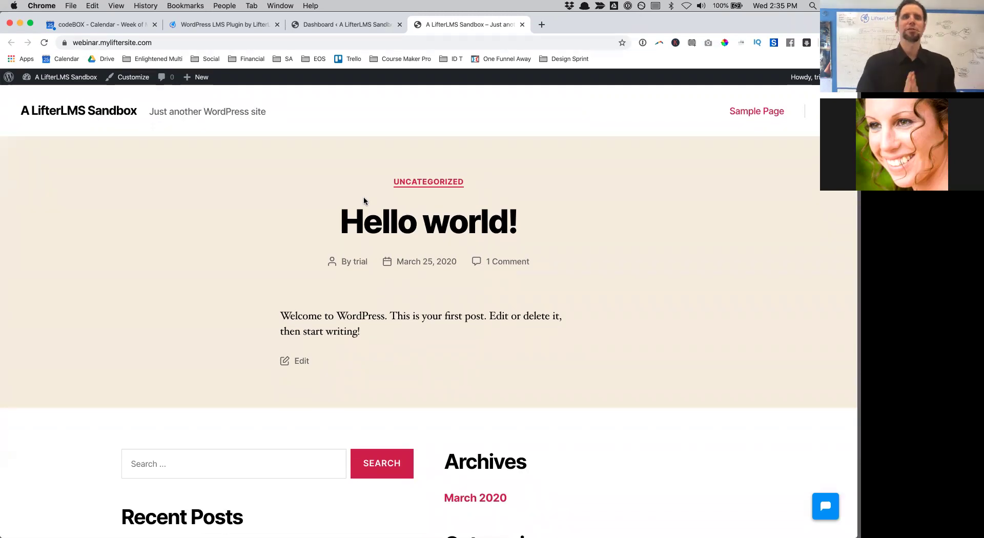
scroll(364, 197, "down", 10)
scroll(364, 197, "up", 10)
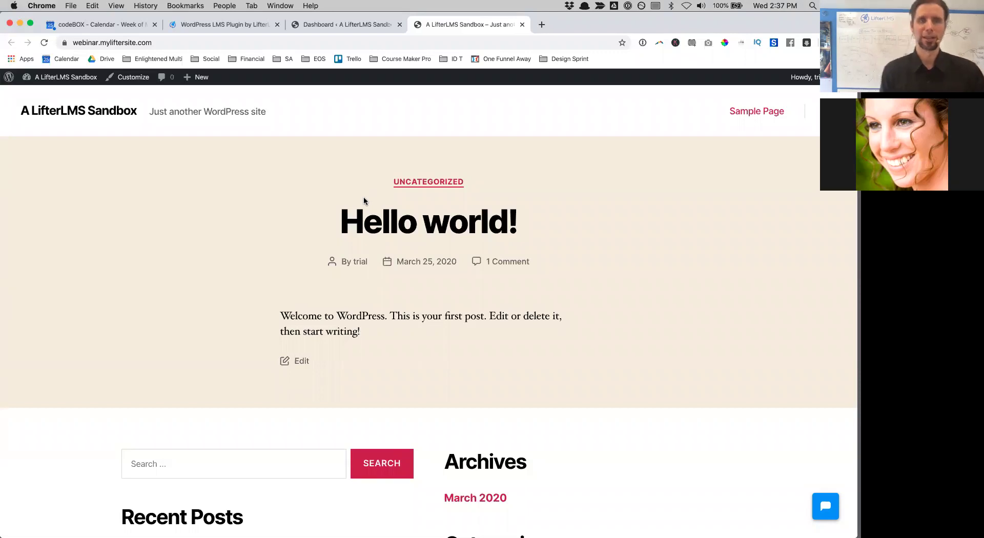
- Switch to the LifterLMS website and look through its home page, including features, testimonials and support options
left_click(176, 24)
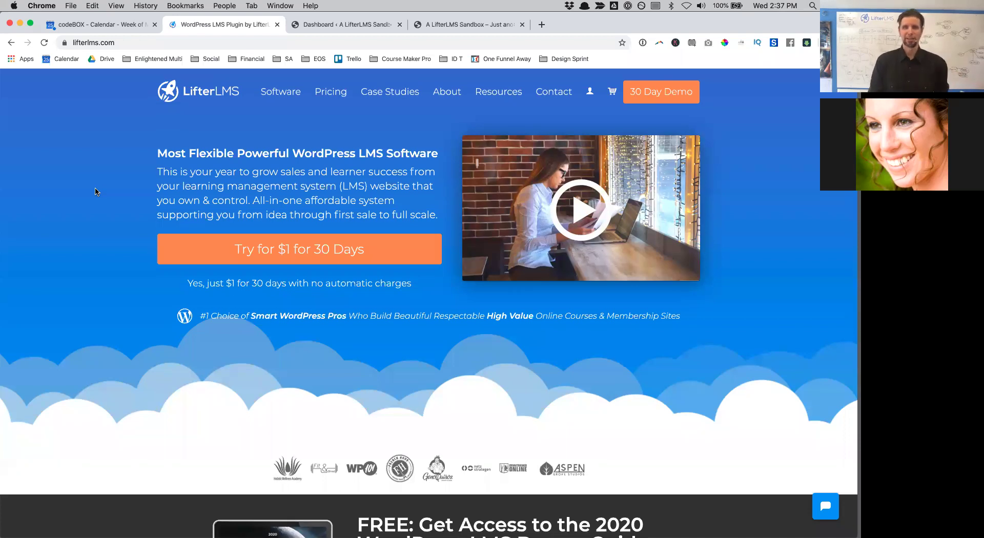
scroll(156, 318, "up", 1)
scroll(461, 373, "down", 10)
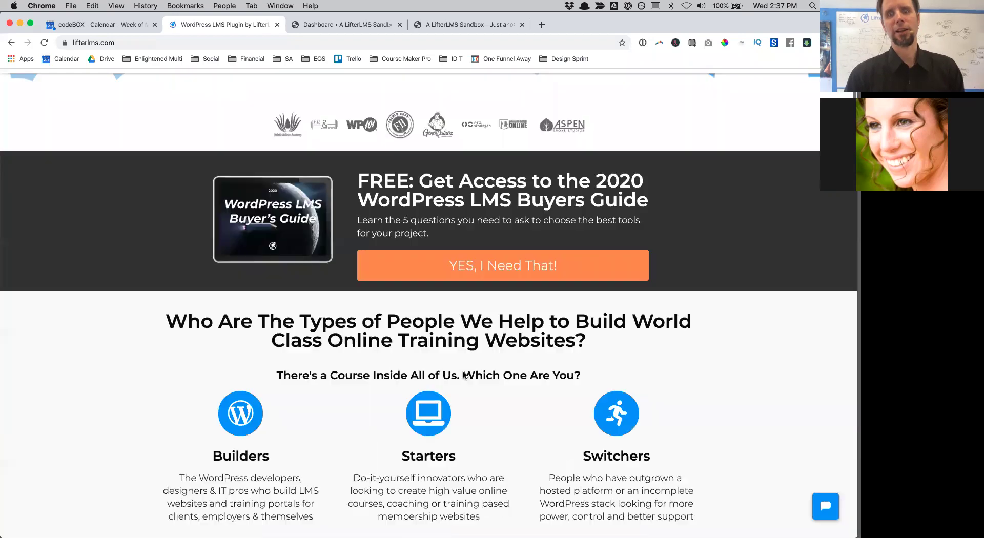
scroll(463, 371, "down", 20)
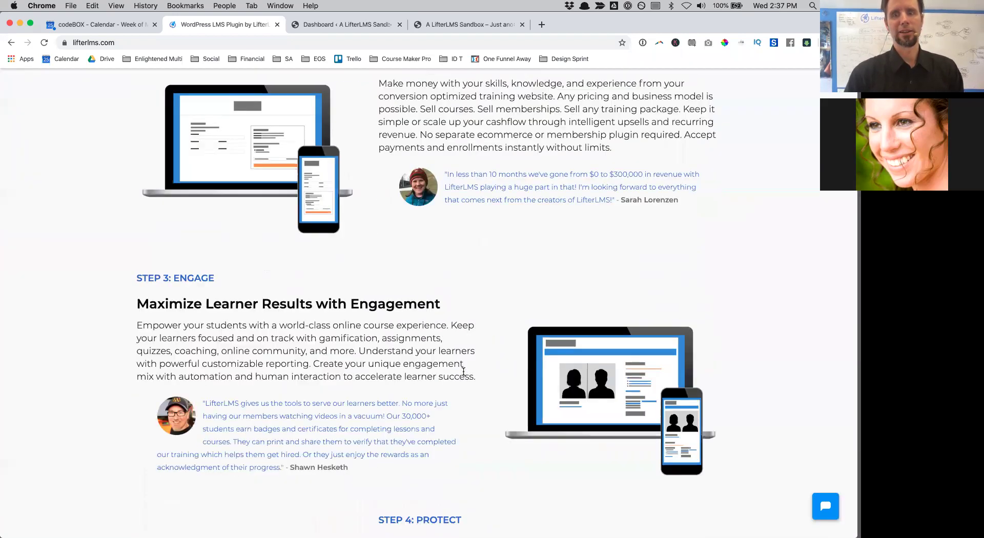
scroll(463, 376, "down", 20)
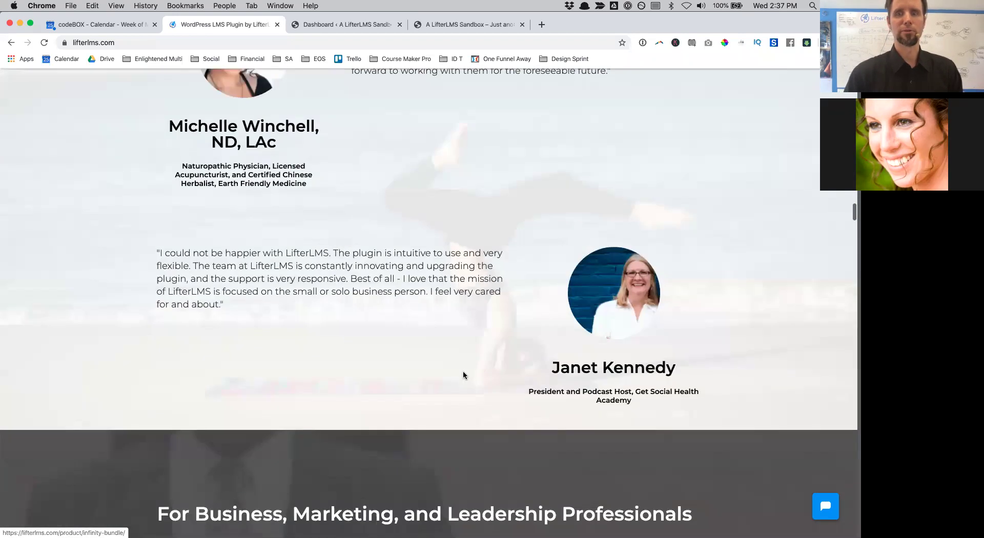
scroll(464, 375, "down", 20)
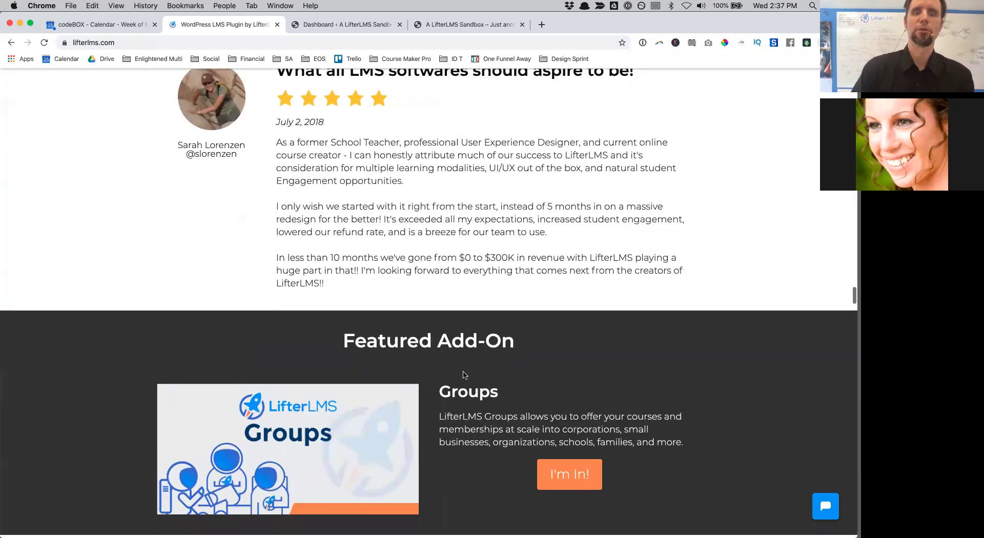
scroll(463, 374, "down", 5)
scroll(464, 374, "up", 20)
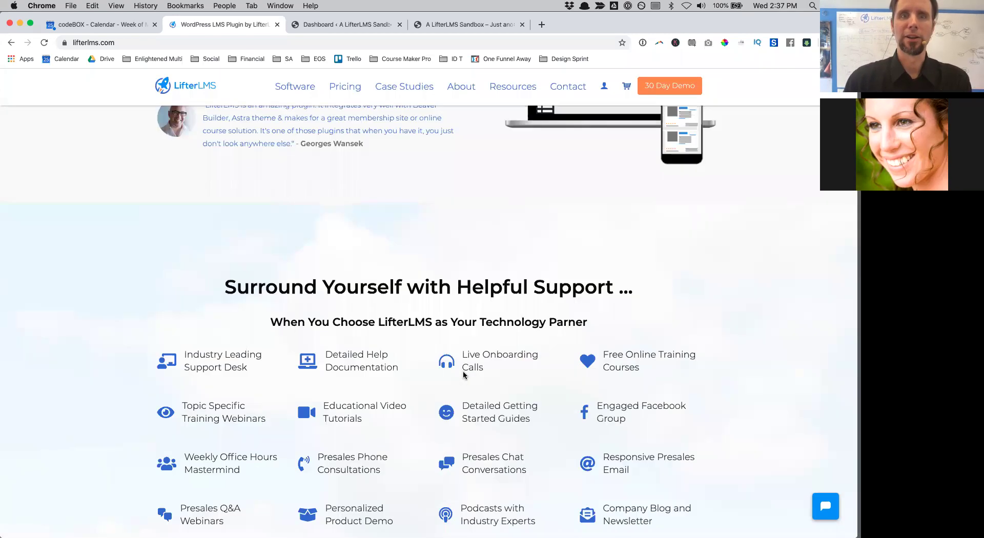
scroll(462, 370, "up", 15)
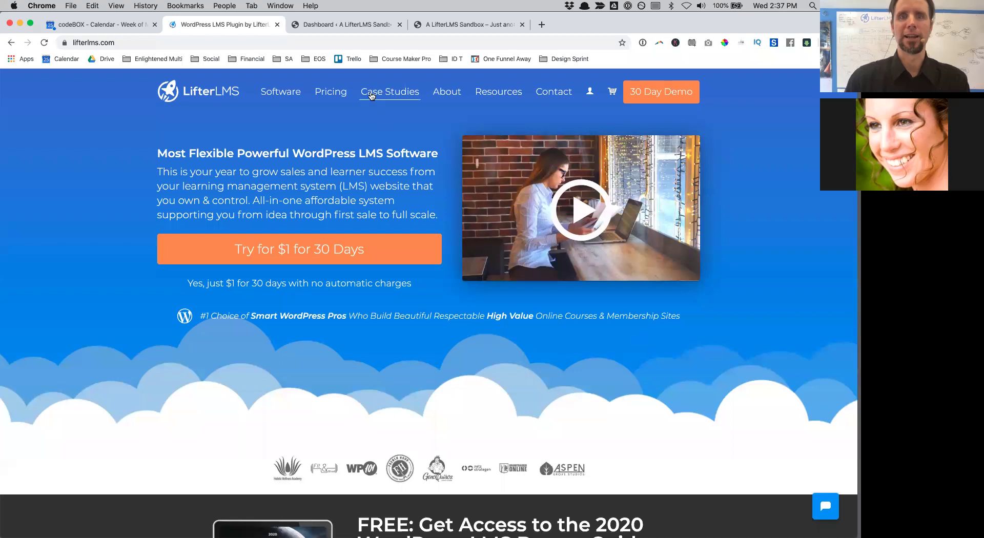
- Open the LifterLMS Case Studies page and look through the success stories
left_click(372, 95)
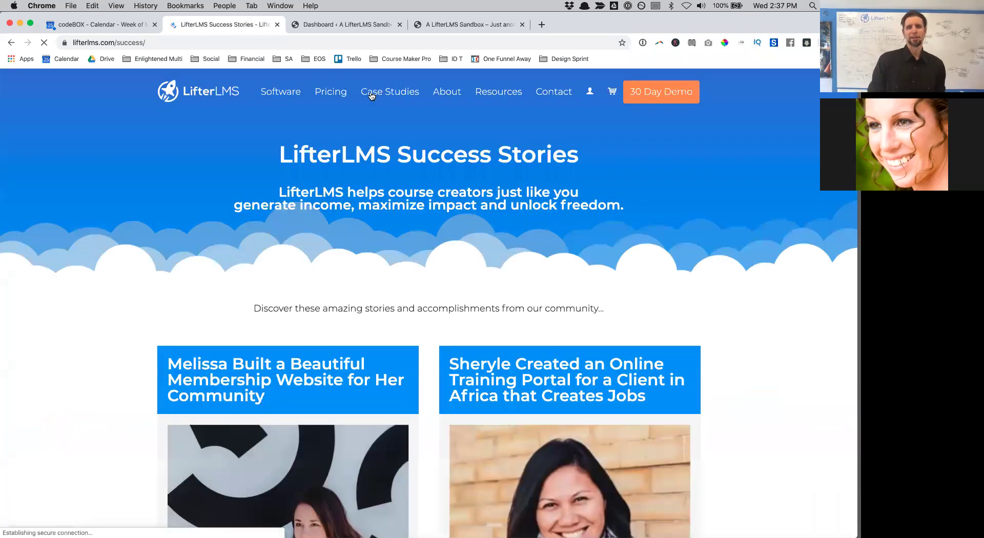
scroll(270, 251, "down", 5)
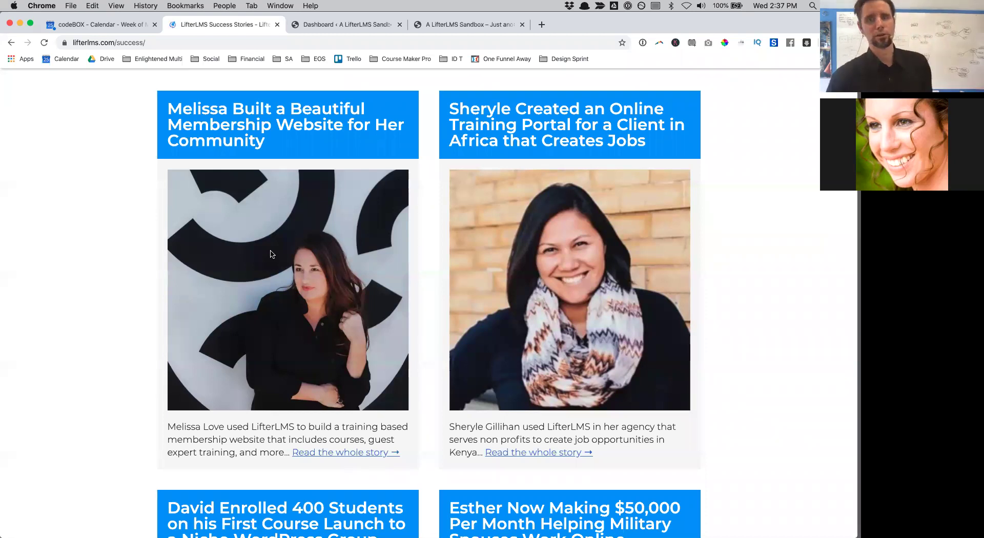
scroll(271, 253, "down", 4)
scroll(270, 253, "down", 5)
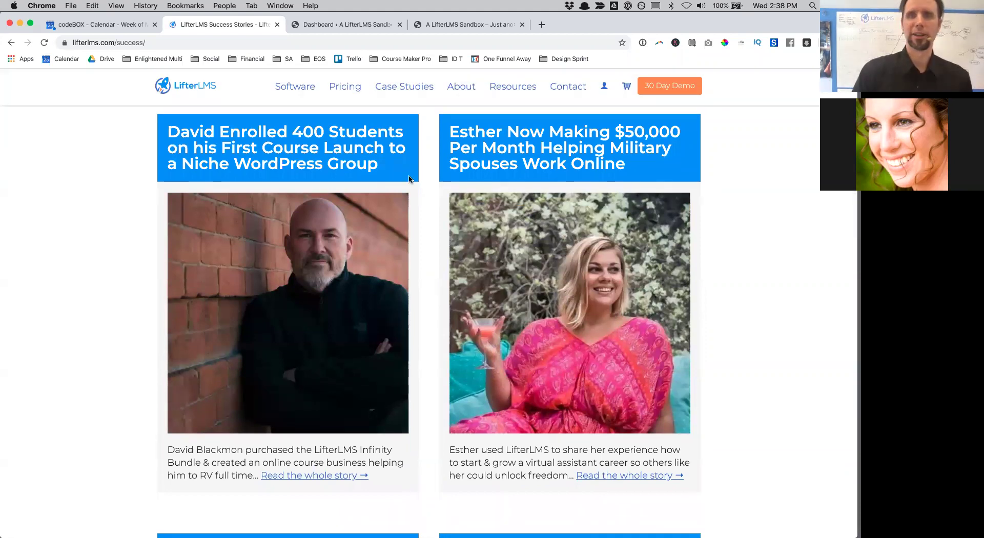
scroll(368, 201, "up", 5)
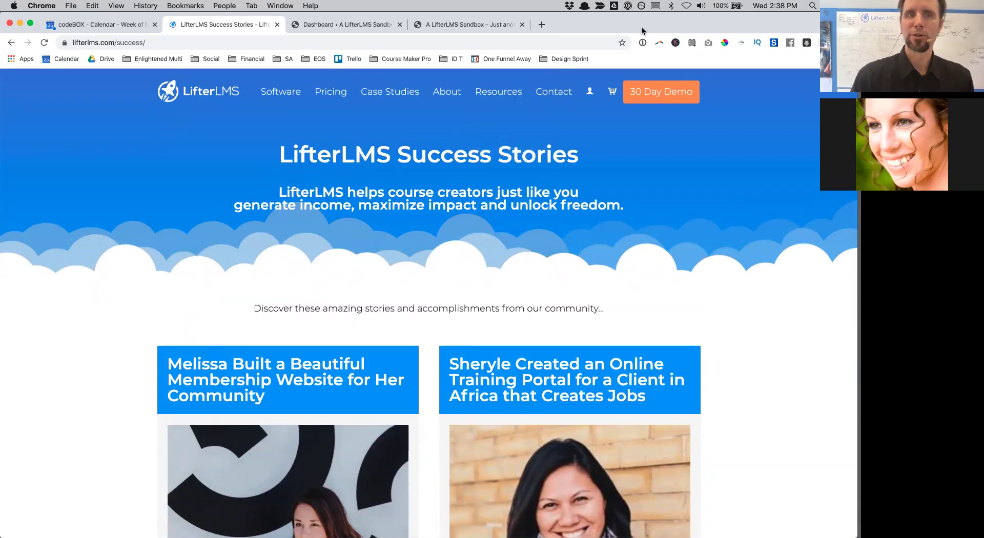
- Return to the sandbox site's front end and review the unmodified home page
left_click_drag(643, 18, 594, 15)
left_click(430, 51)
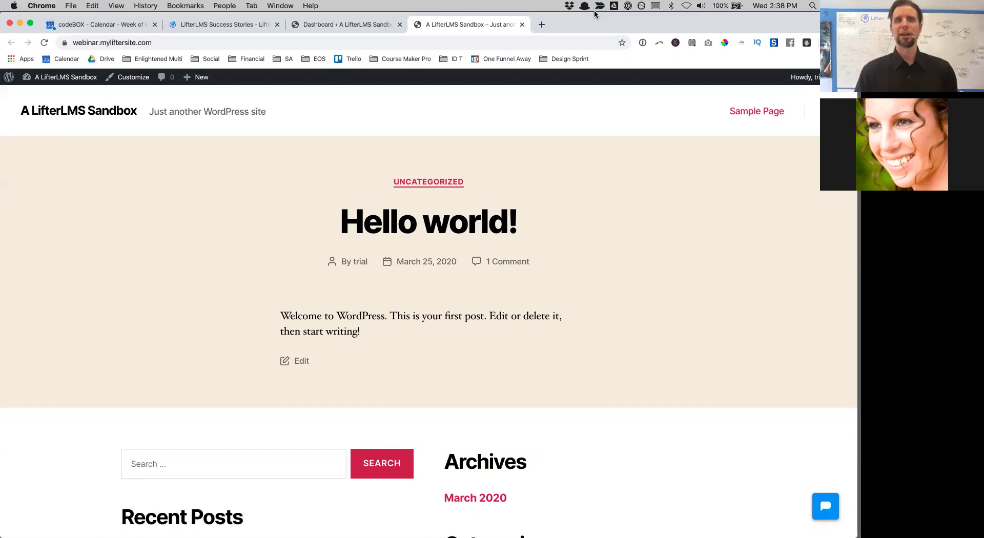
scroll(540, 281, "down", 5)
scroll(540, 281, "up", 6)
scroll(541, 282, "down", 5)
scroll(540, 282, "up", 5)
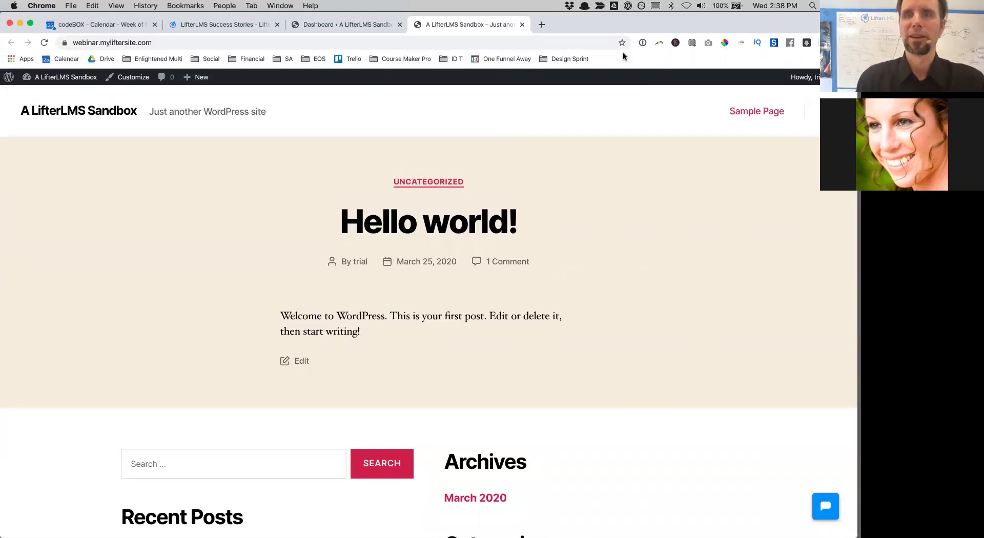
- Go back to the sandbox site's WordPress dashboard and dismiss the Welcome panel
left_click_drag(684, 21, 673, 47)
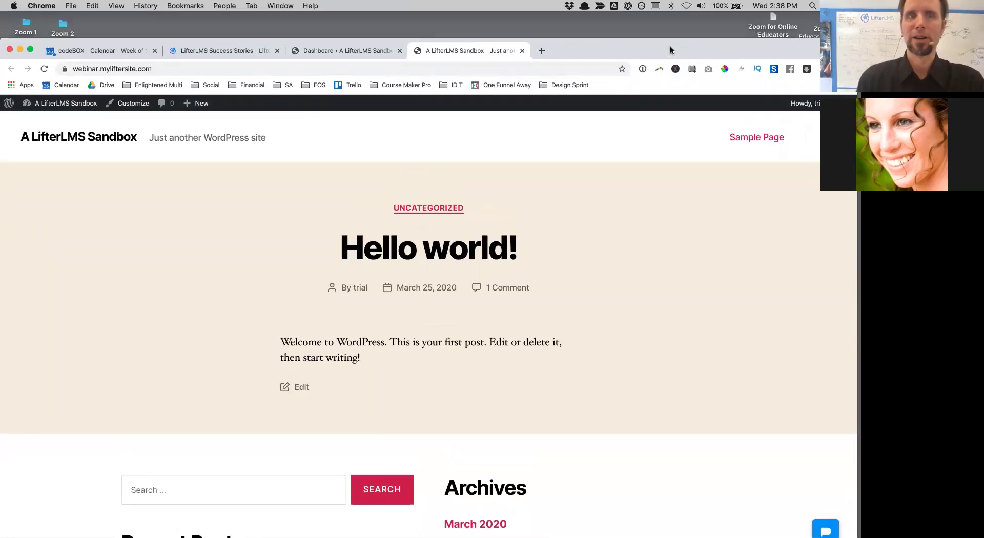
left_click(370, 56)
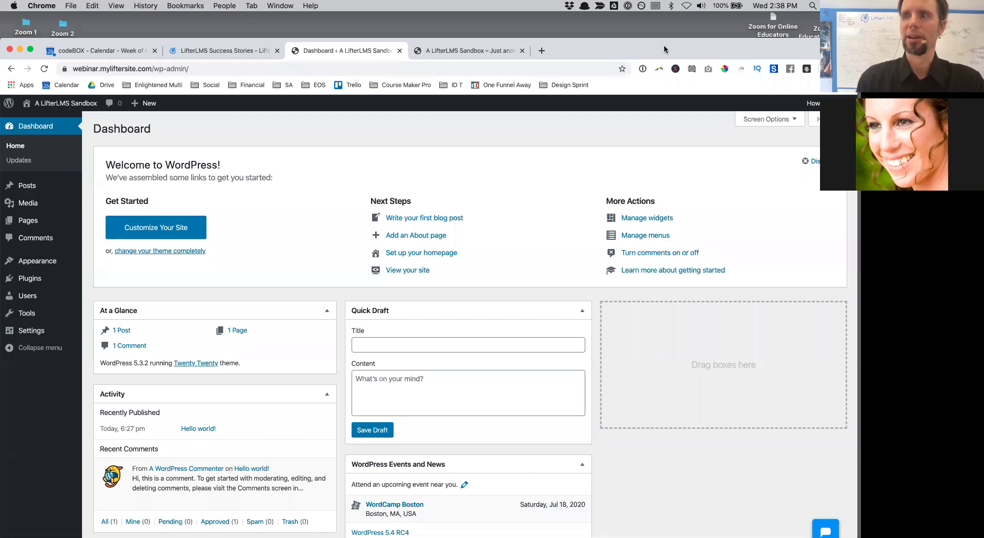
left_click_drag(666, 47, 662, 5)
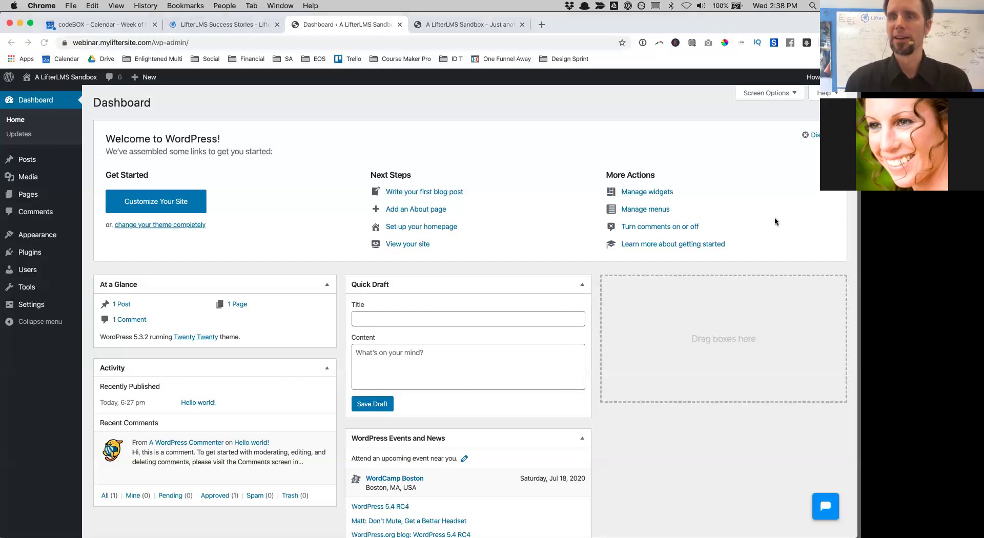
left_click(805, 136)
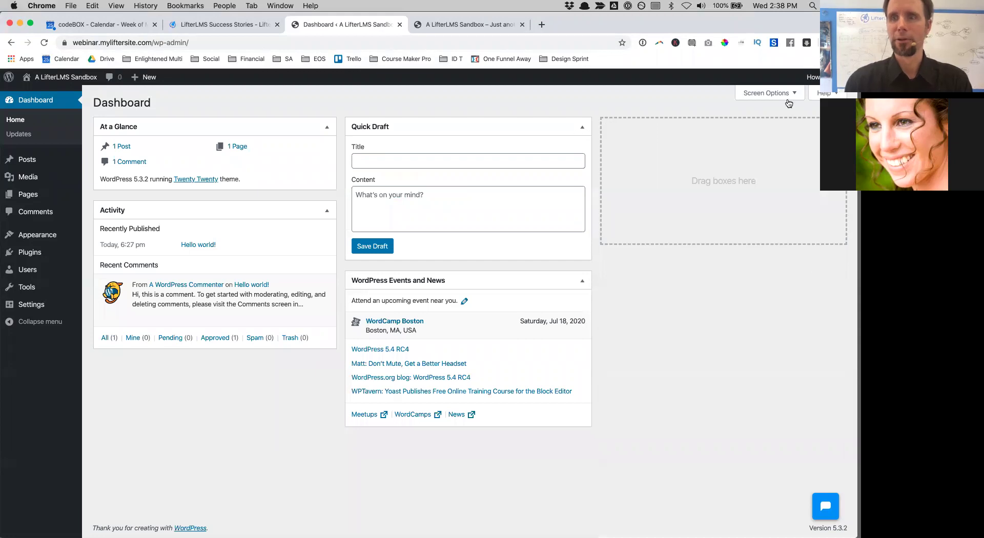
- Hide the WordPress Events and News, Quick Draft, Activity and At a Glance boxes on the dashboard
left_click(766, 93)
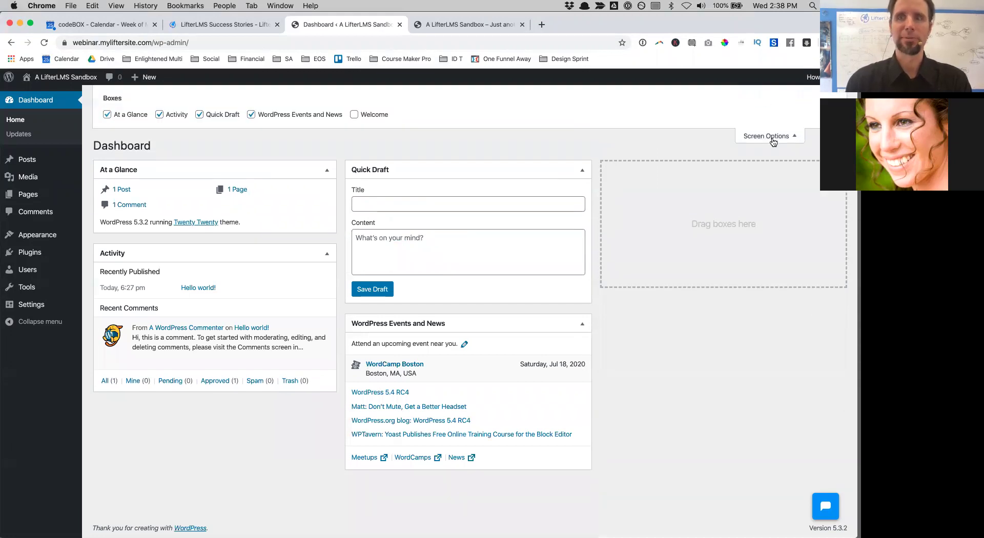
left_click(246, 115)
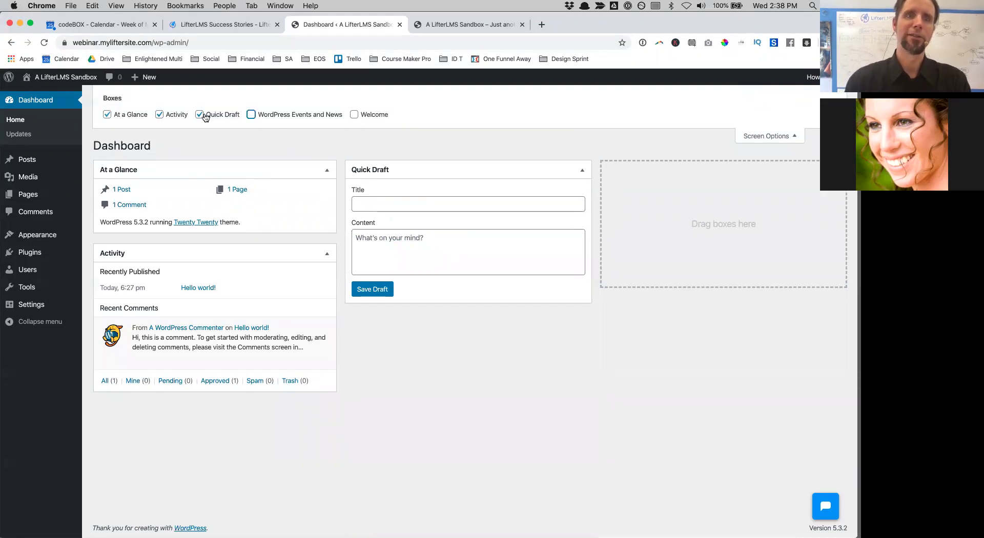
left_click(199, 114)
left_click(159, 115)
left_click(107, 115)
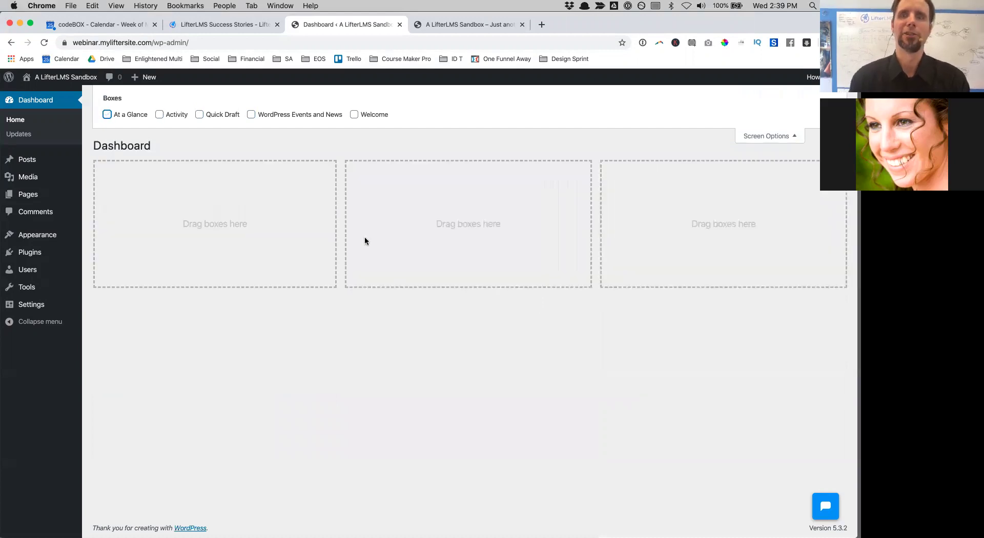
left_click(766, 136)
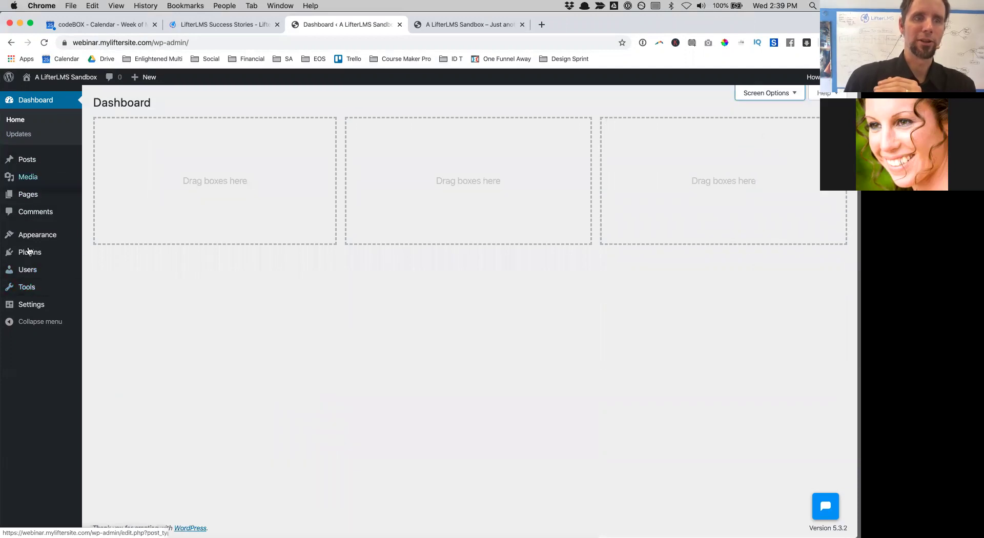
mouse_move(44, 160)
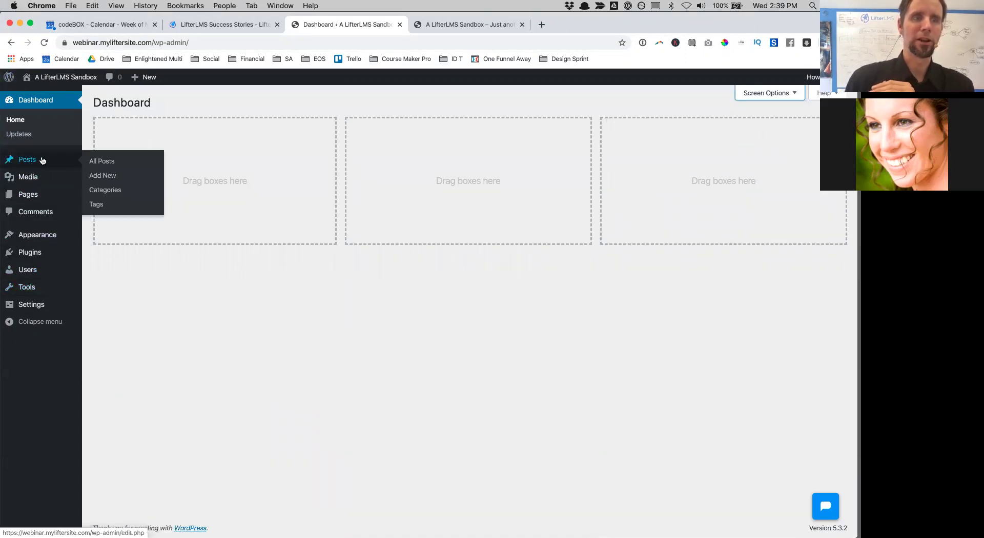
mouse_move(44, 199)
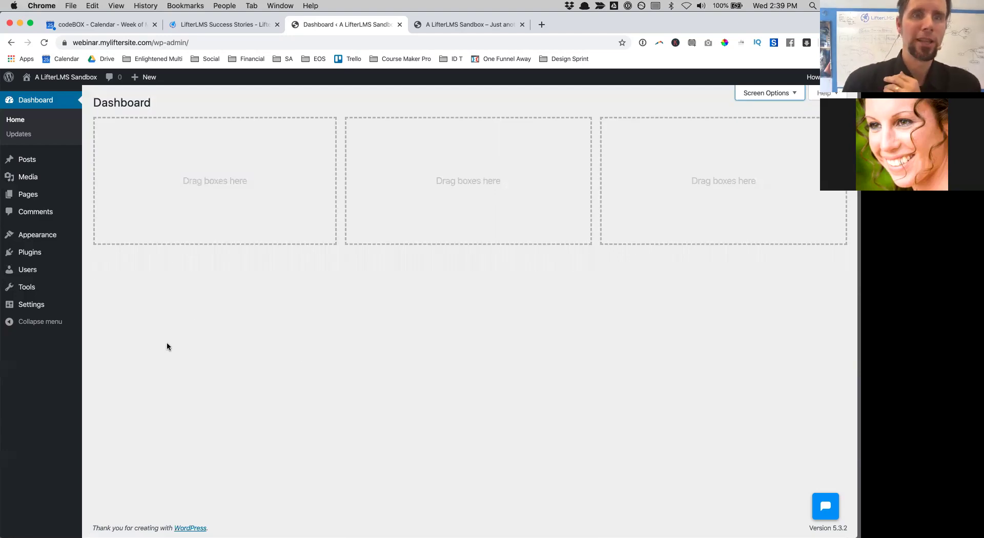
- Open the LifterLMS Pricing page and examine the bundle plans and the detailed feature comparison
left_click_drag(681, 23, 681, 71)
left_click(243, 55)
left_click(332, 121)
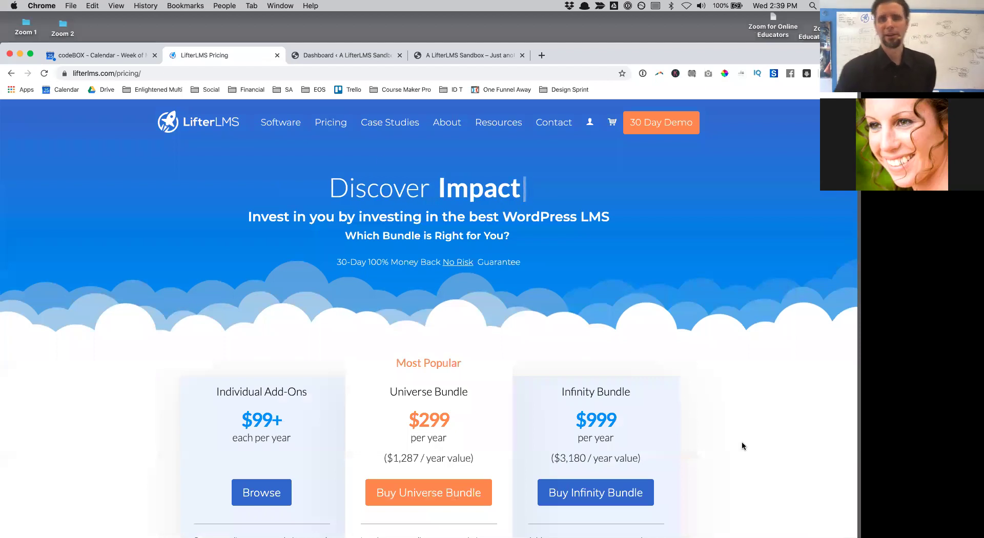
scroll(237, 425, "down", 10)
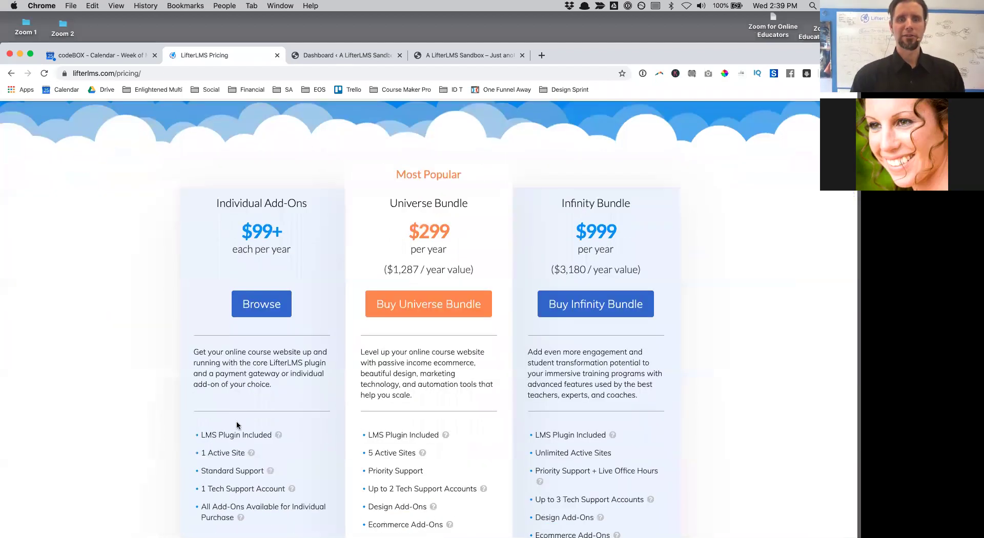
scroll(237, 425, "down", 20)
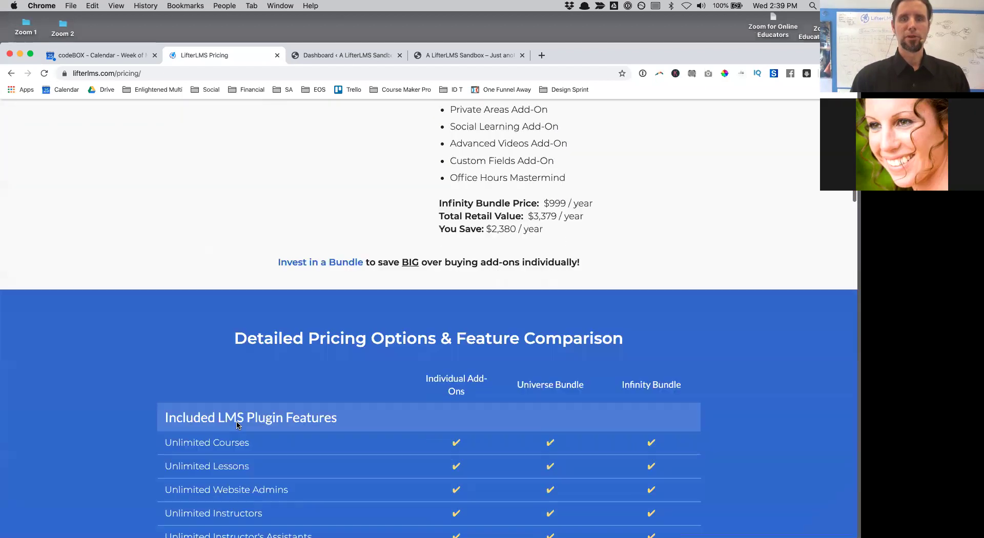
scroll(237, 421, "down", 15)
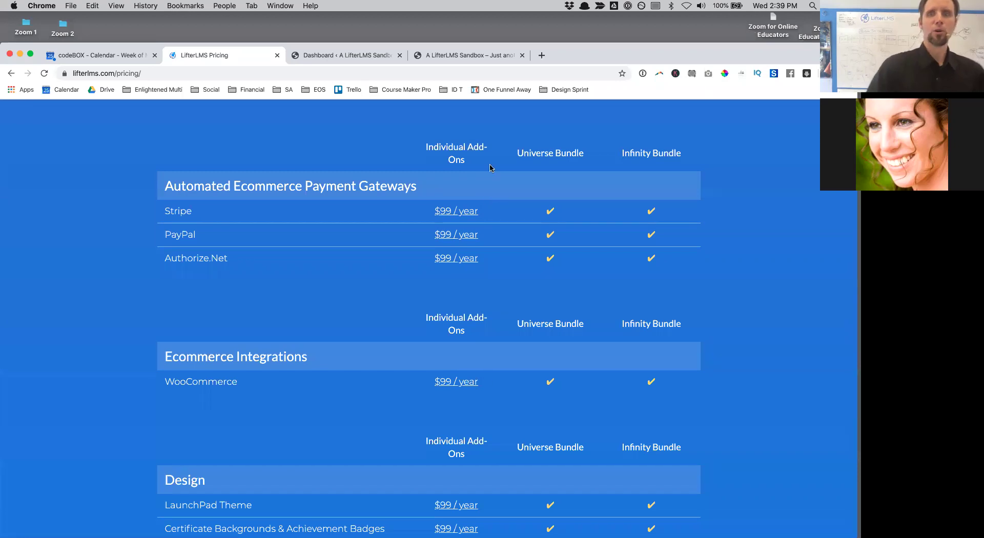
scroll(571, 272, "down", 10)
scroll(571, 272, "down", 13)
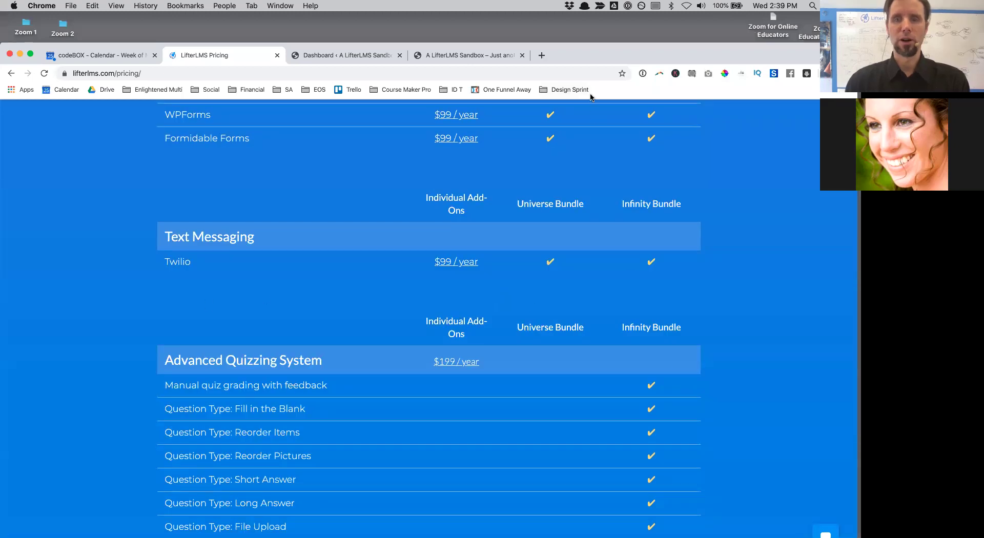
scroll(647, 436, "down", 6)
scroll(644, 437, "up", 20)
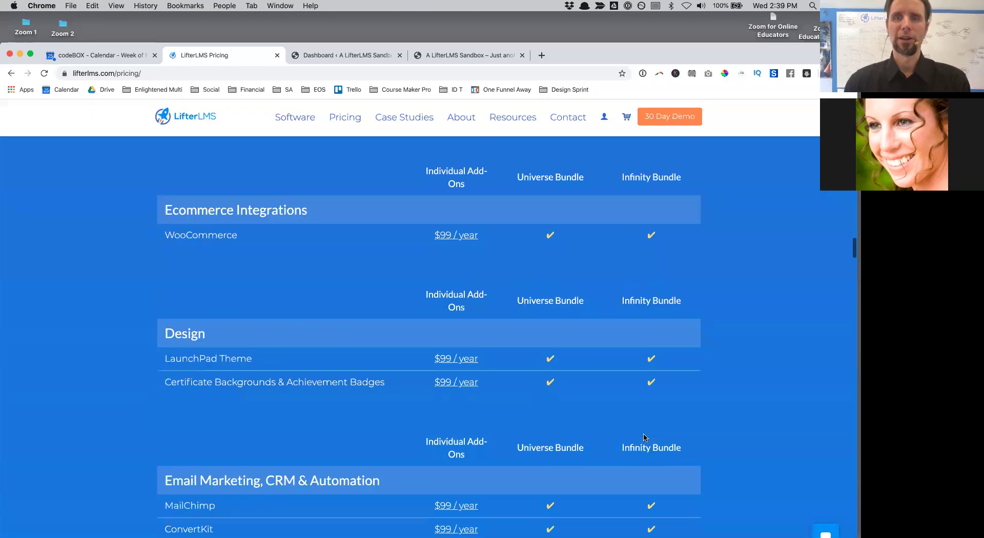
- Examine the remaining add-on comparison and the presales contact section on the LifterLMS Pricing page
scroll(644, 432, "down", 20)
left_click_drag(598, 54, 596, 18)
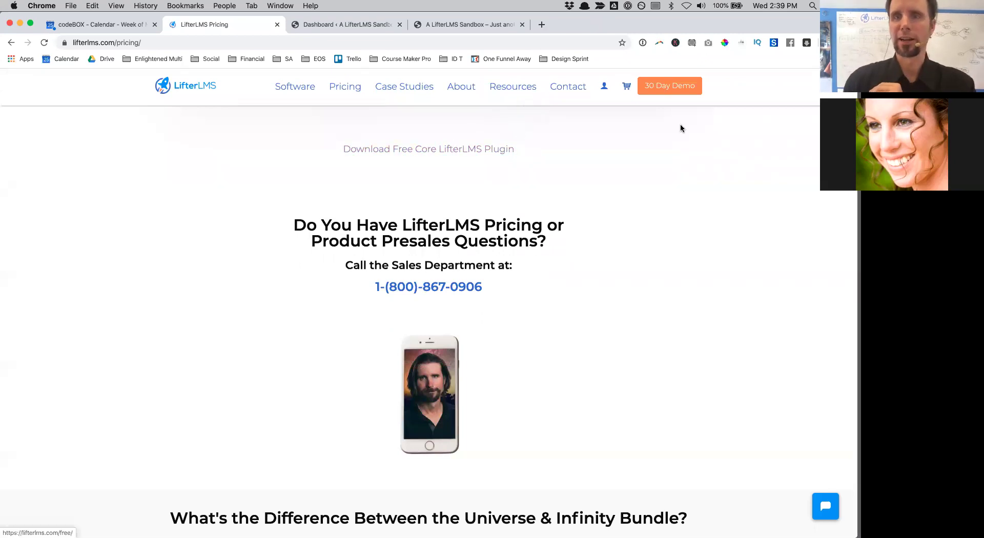
scroll(680, 128, "up", 1)
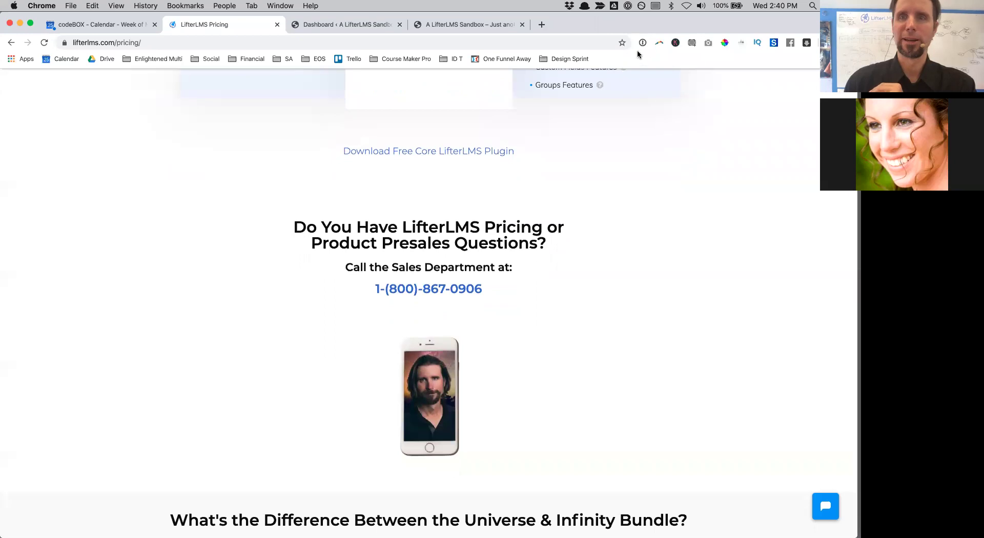
left_click_drag(687, 23, 658, 5)
- Upload lifterlms.3.37.13.zip from the Desktop as a new plugin on the sandbox site, install it and activate it
left_click(367, 51)
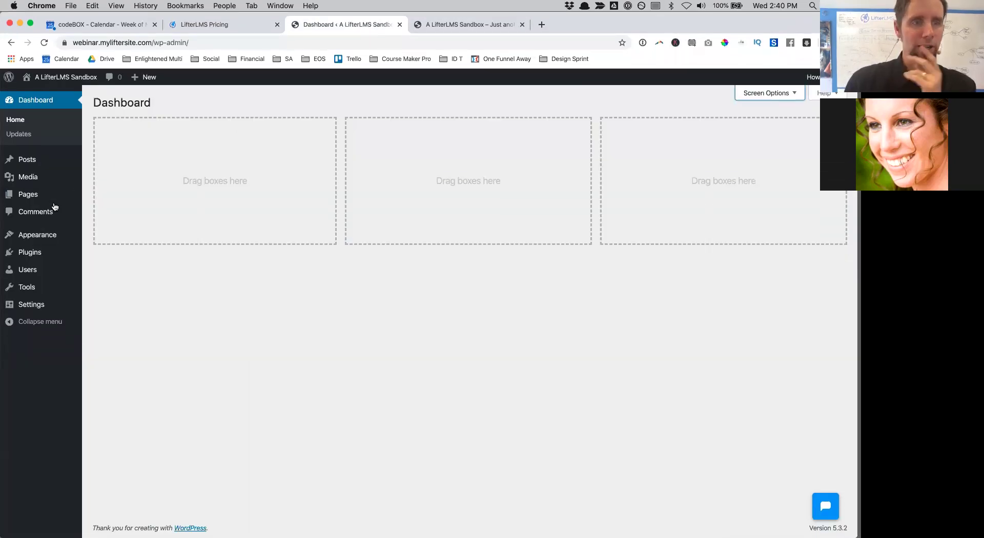
mouse_move(36, 252)
left_click(108, 270)
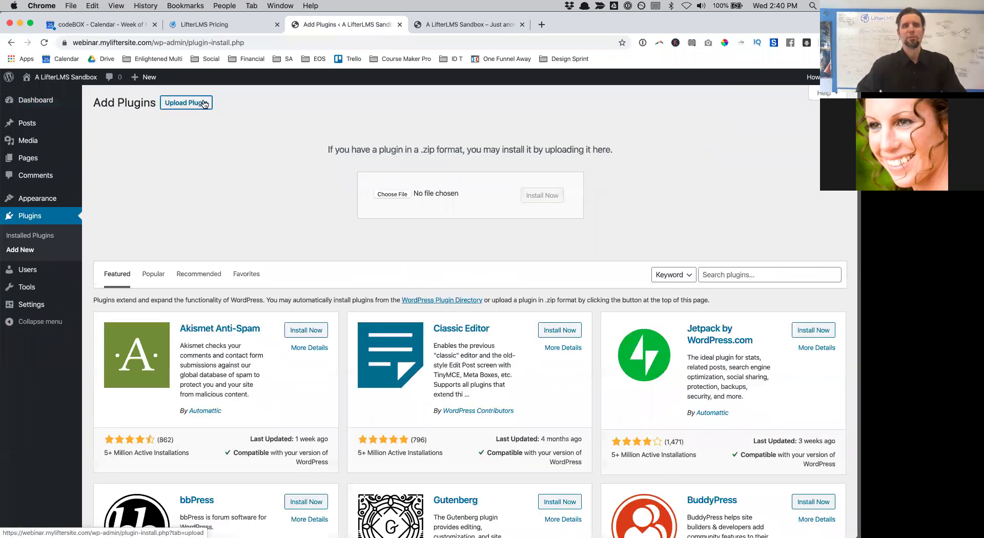
left_click(206, 104)
left_click(386, 195)
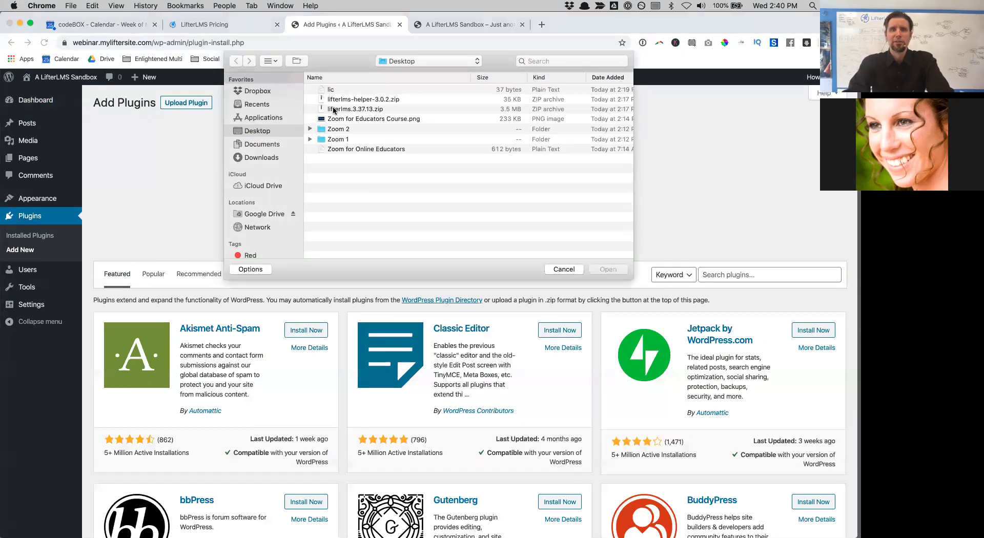
left_click(350, 109)
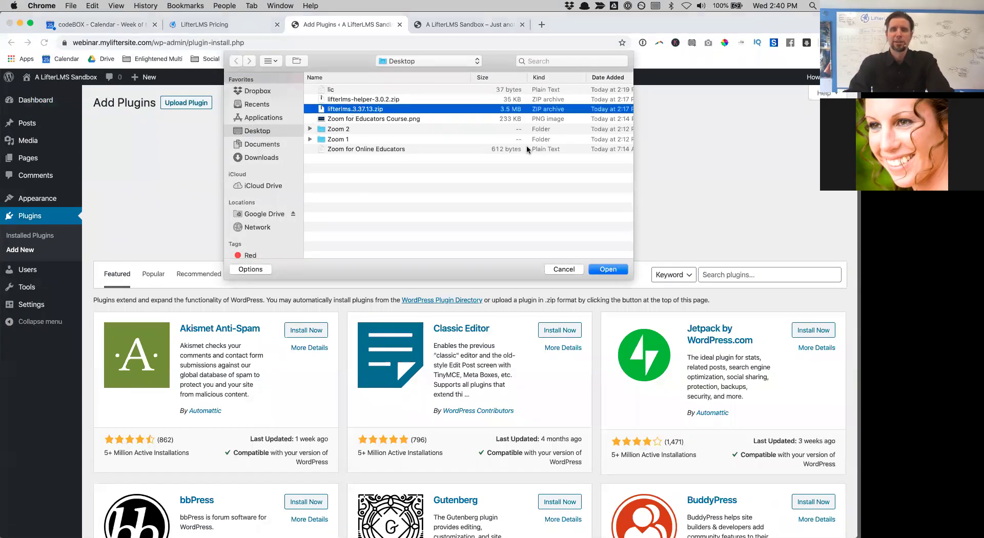
left_click(607, 270)
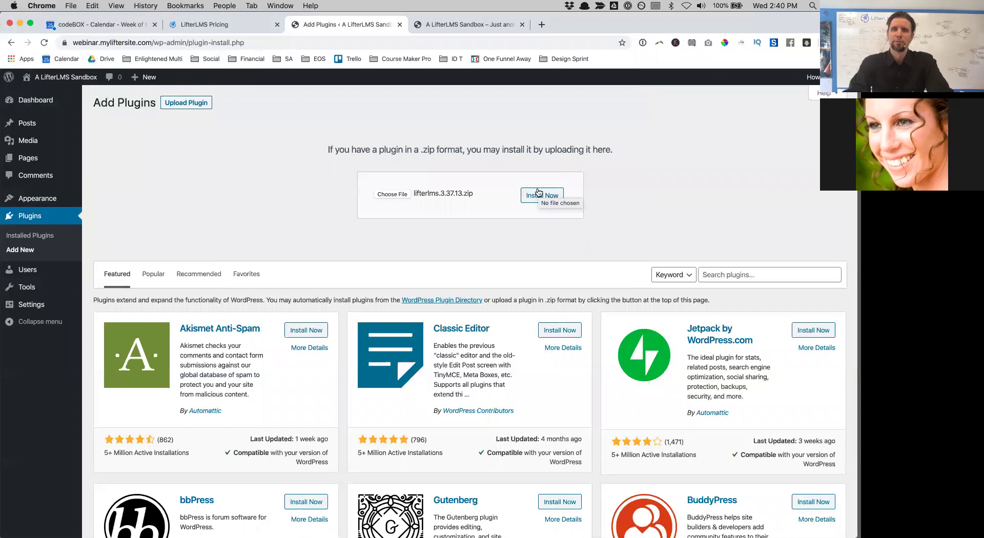
left_click(539, 193)
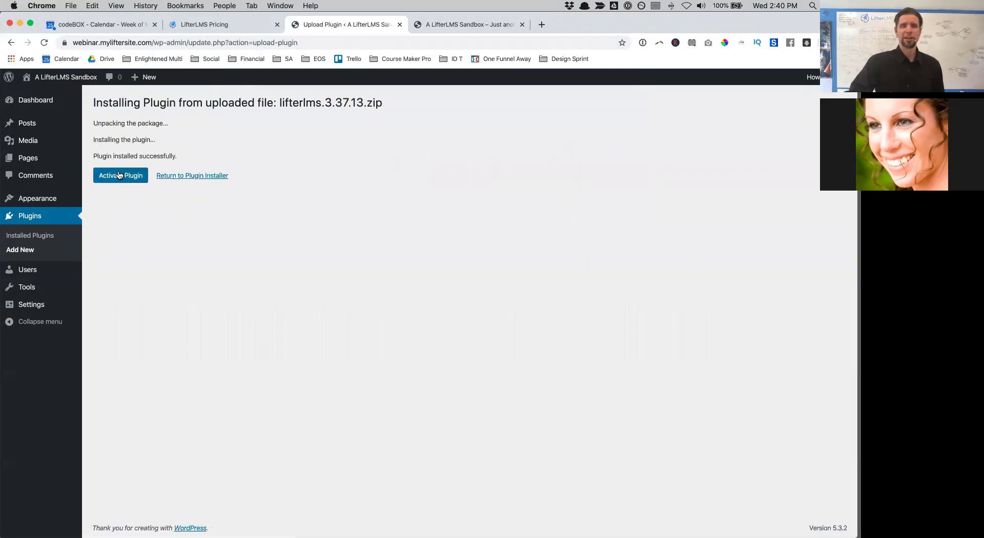
left_click(119, 175)
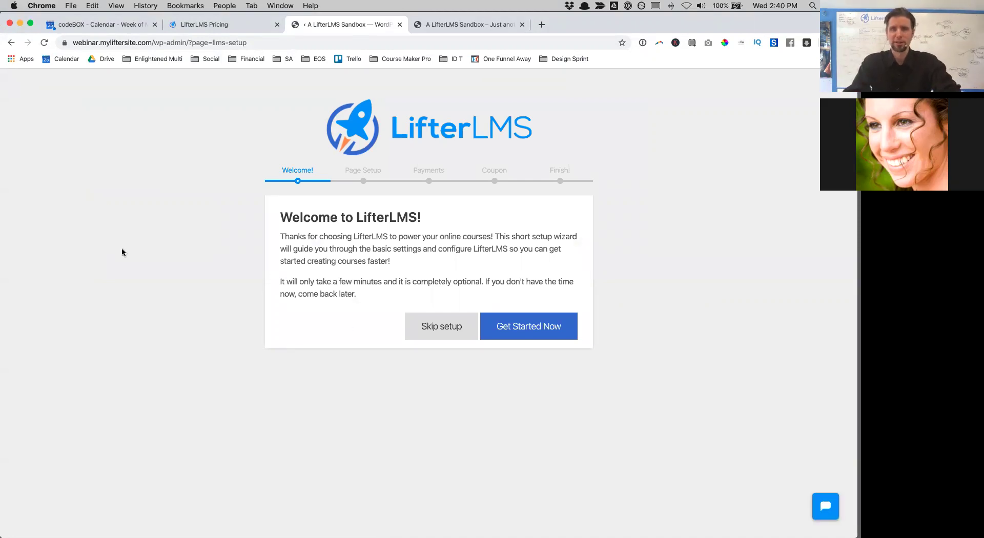
- Start the LifterLMS setup wizard and accept the automatic creation of the catalog, checkout and student dashboard pages
left_click(531, 326)
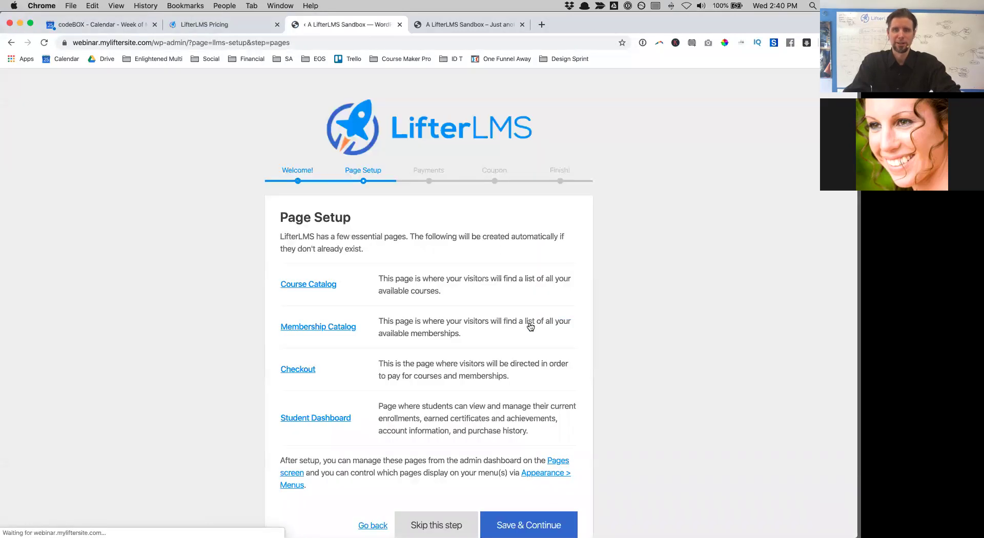
scroll(512, 318, "down", 2)
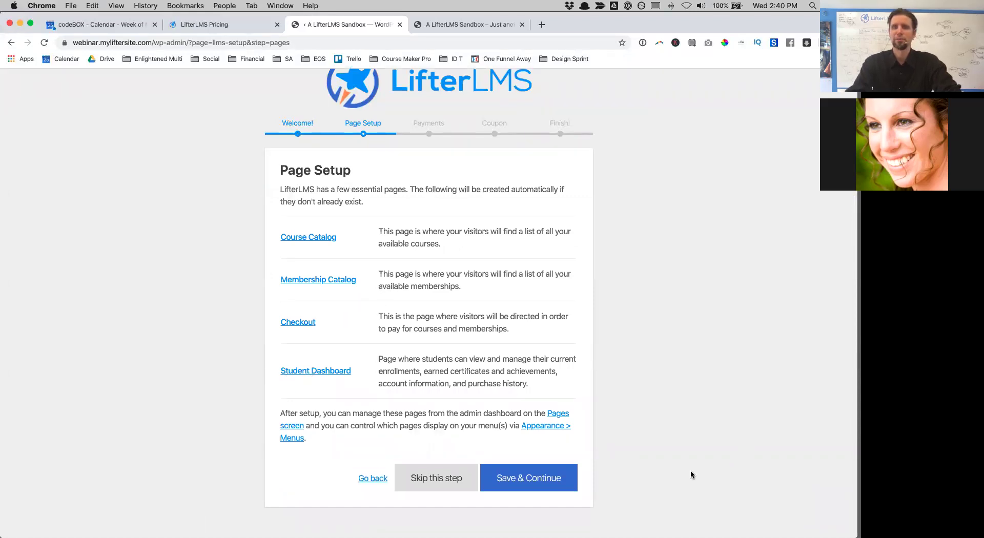
left_click(544, 480)
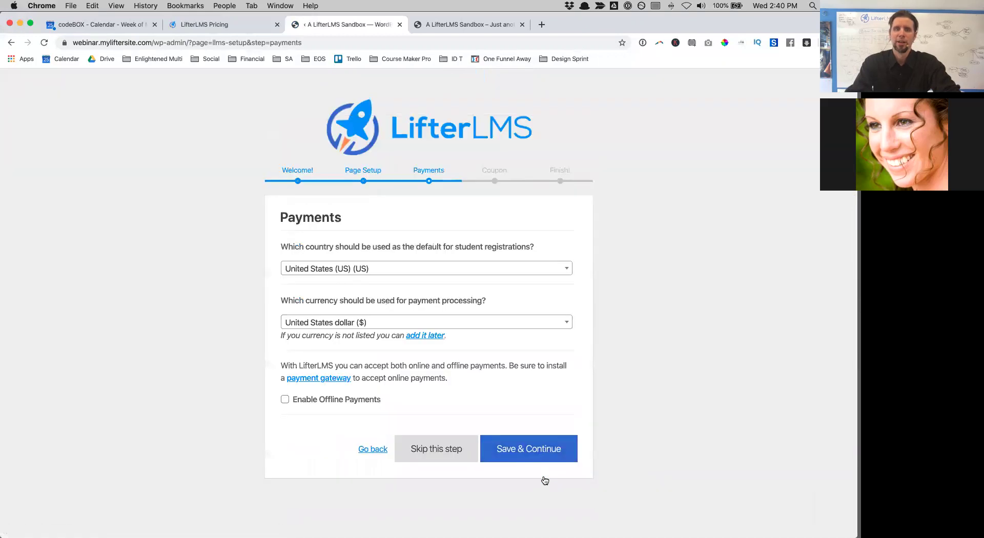
- Keep United States and US dollar as payment defaults, enable offline payments, and allow usage data collection in exchange for a coupon
left_click(325, 273)
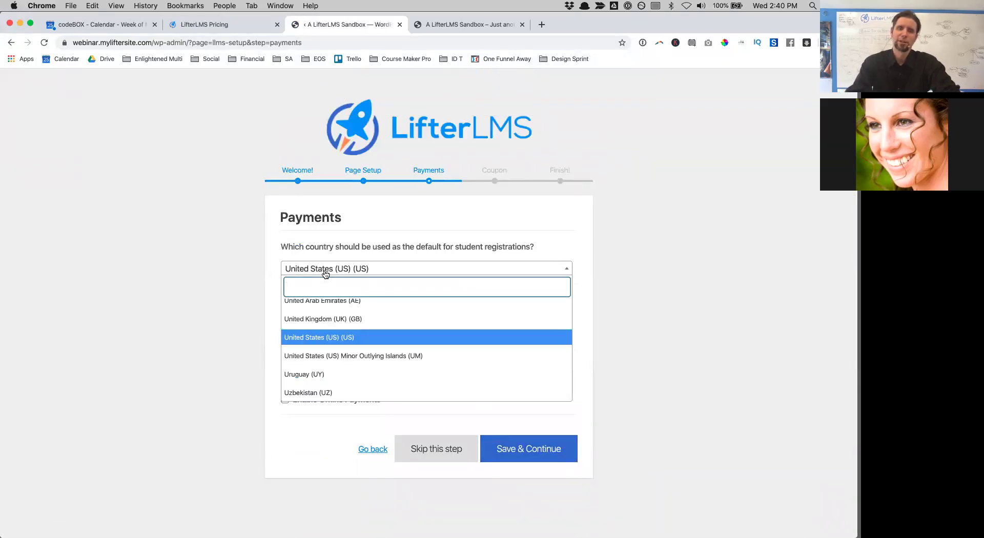
left_click(202, 285)
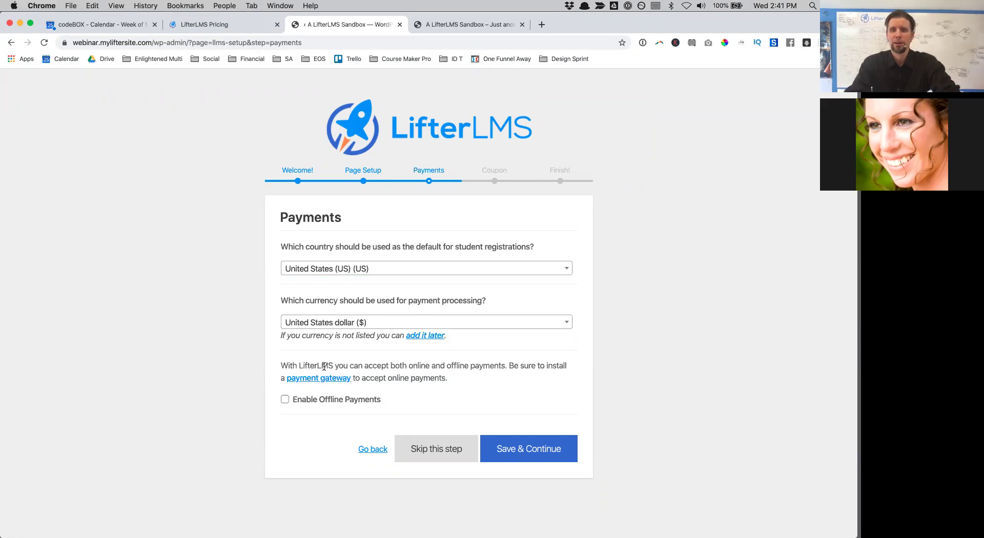
left_click(285, 400)
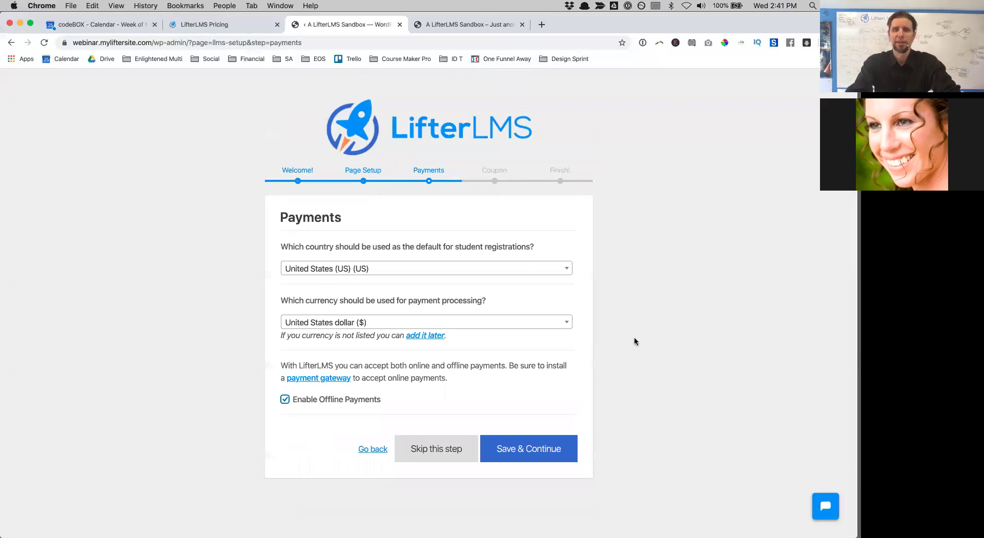
left_click(544, 452)
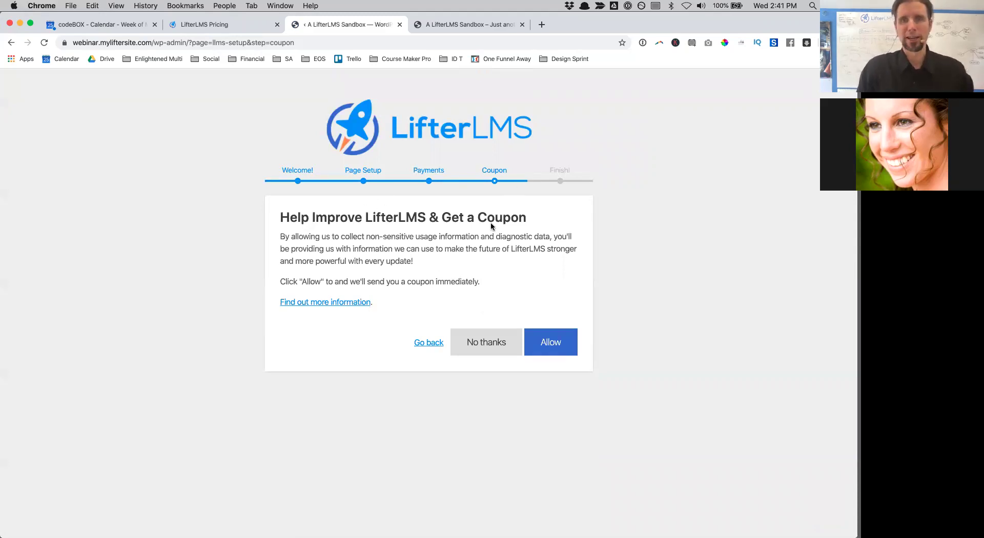
left_click(551, 348)
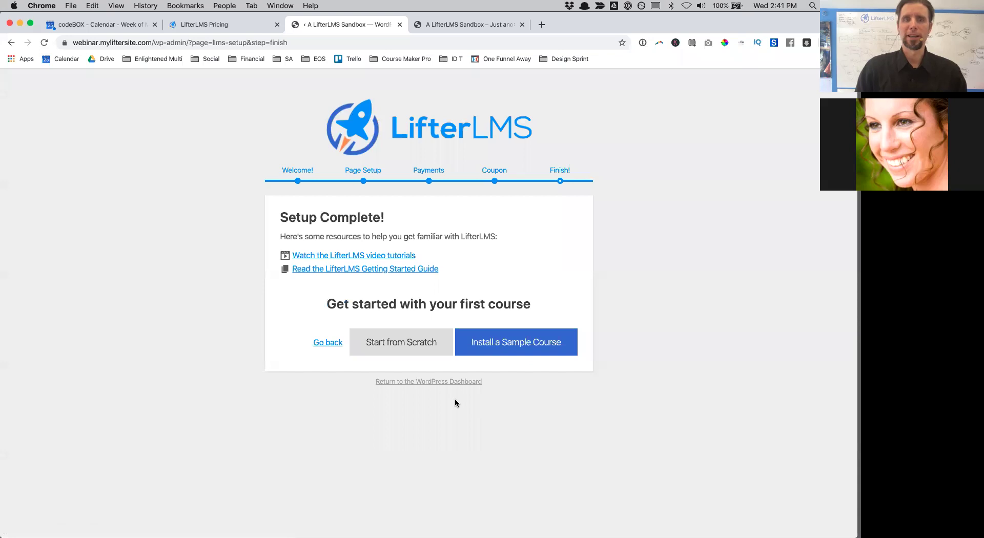
- Open the LifterLMS video tutorials in a separate tab and review the Official Quickstart Course page and its lessons
left_click(343, 258, "super")
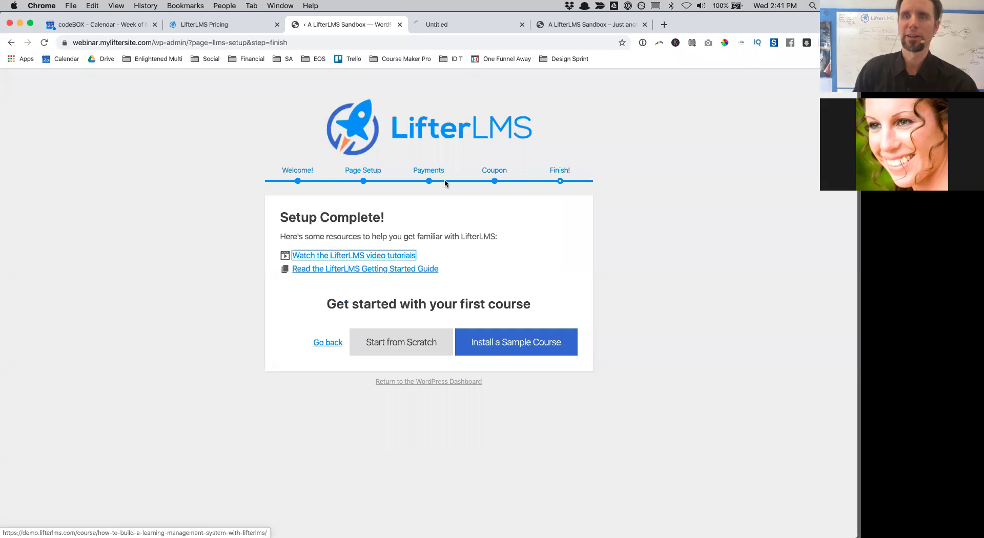
left_click(618, 29)
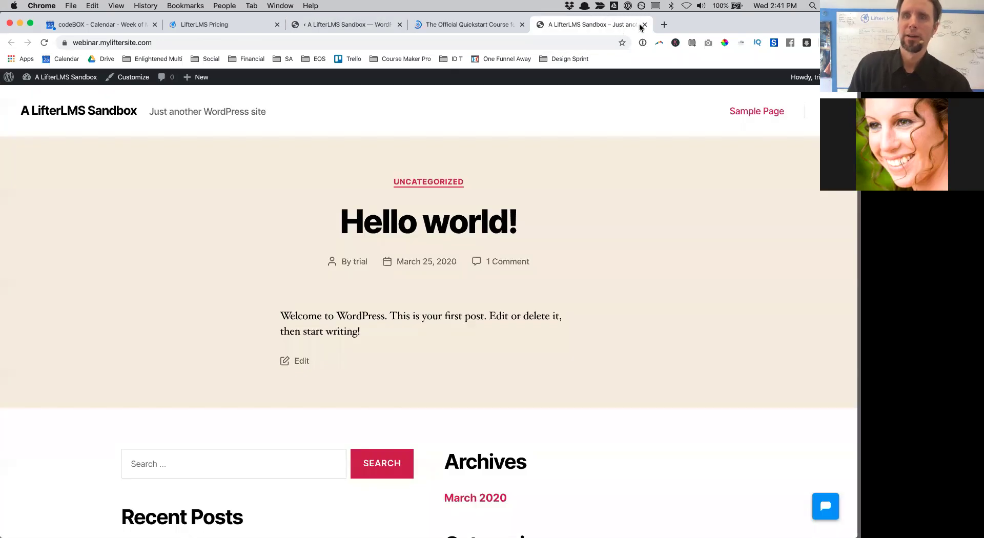
left_click_drag(682, 25, 697, 5)
left_click(482, 27)
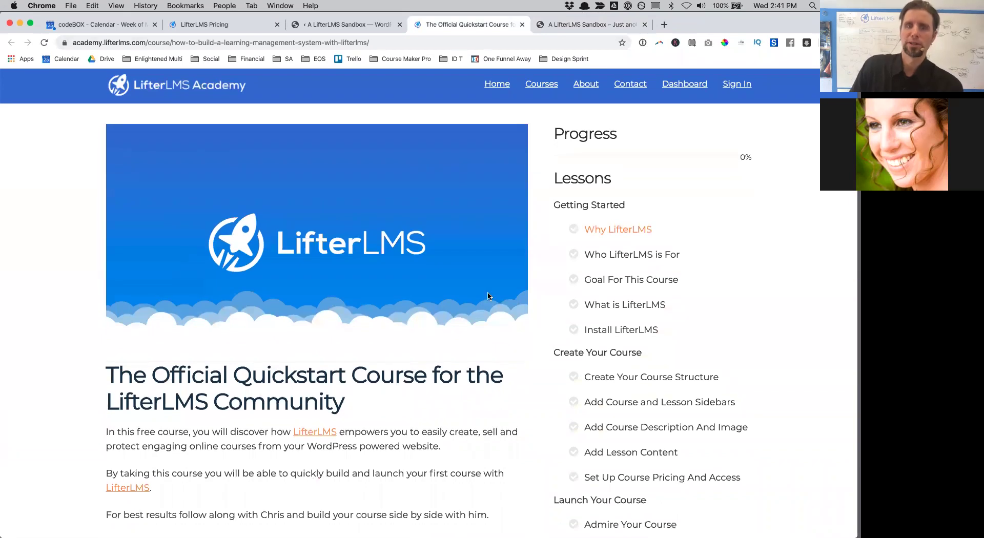
scroll(487, 294, "down", 10)
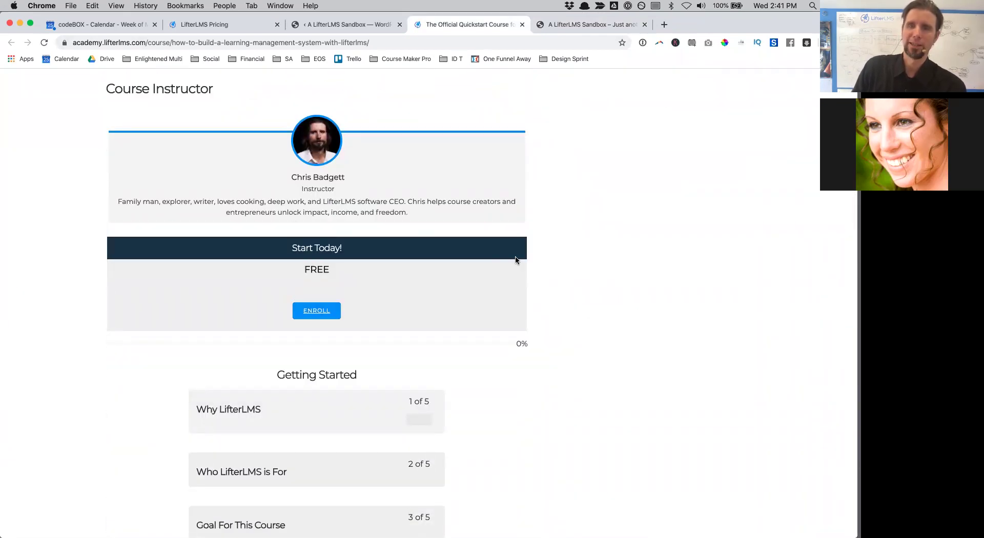
scroll(515, 256, "up", 10)
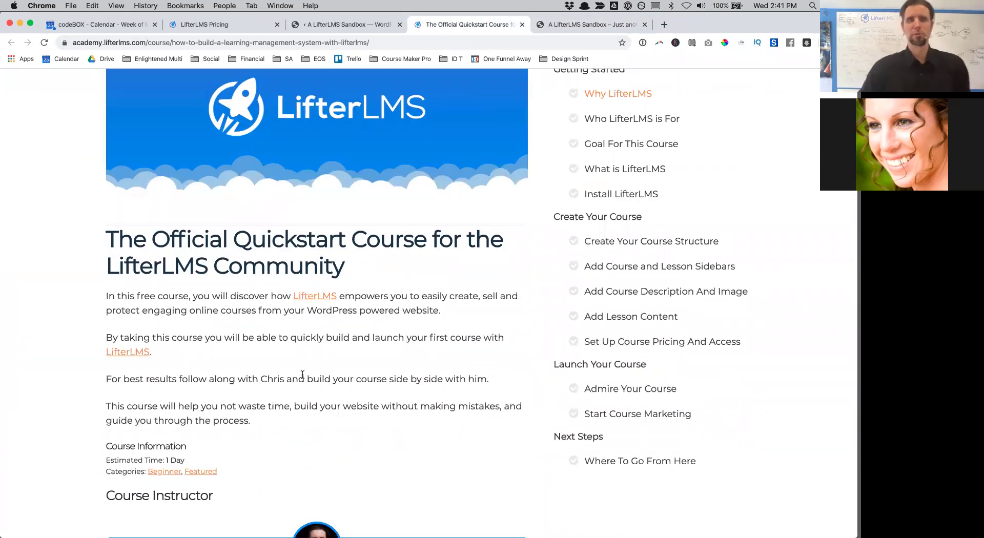
scroll(303, 374, "down", 9)
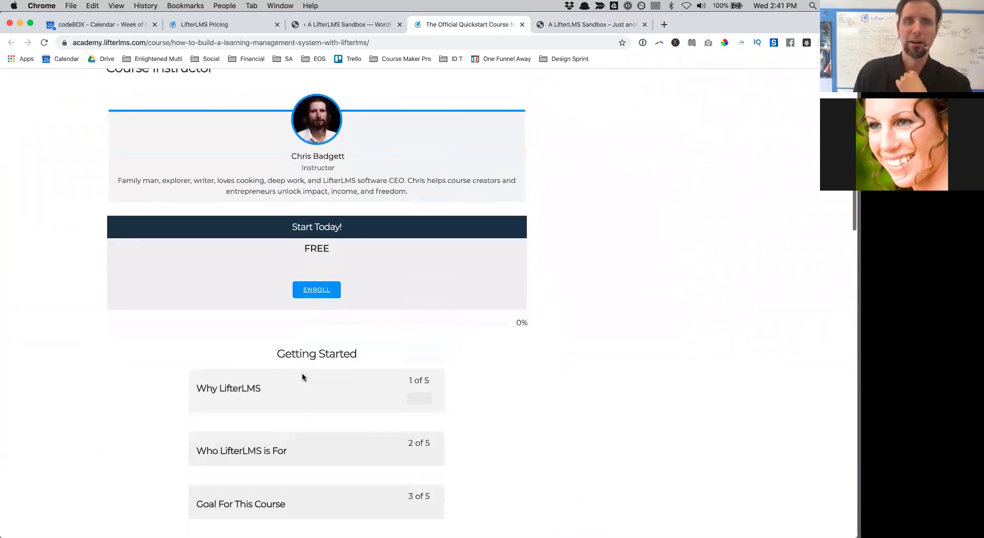
scroll(302, 378, "down", 4)
scroll(302, 375, "up", 10)
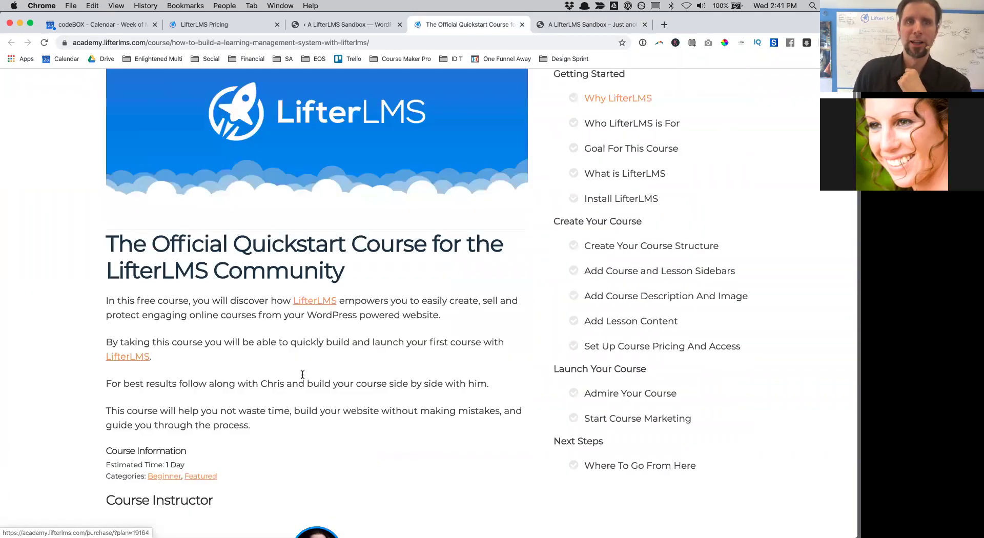
scroll(302, 374, "up", 3)
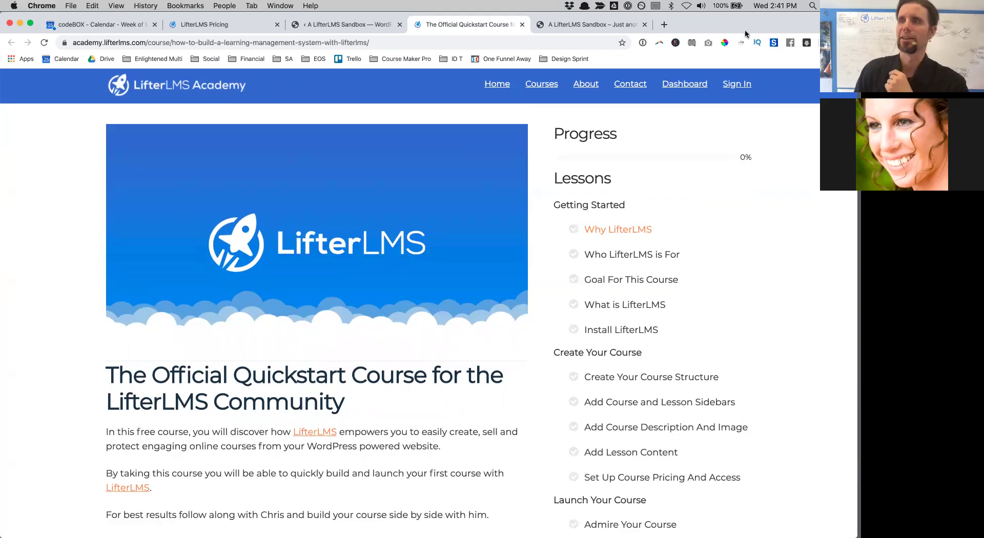
left_click_drag(742, 24, 743, 49)
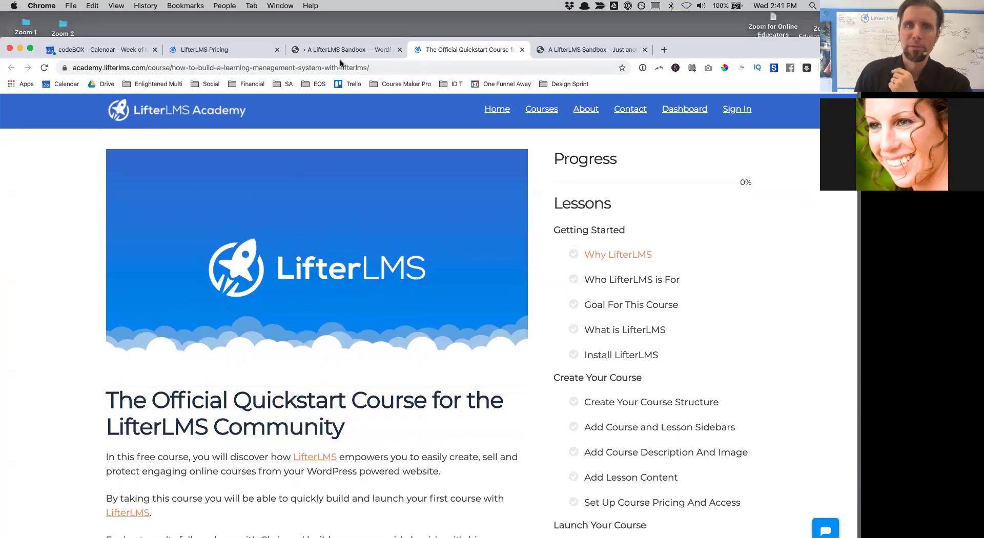
- Return to the finished setup wizard and install the sample course
left_click(324, 51)
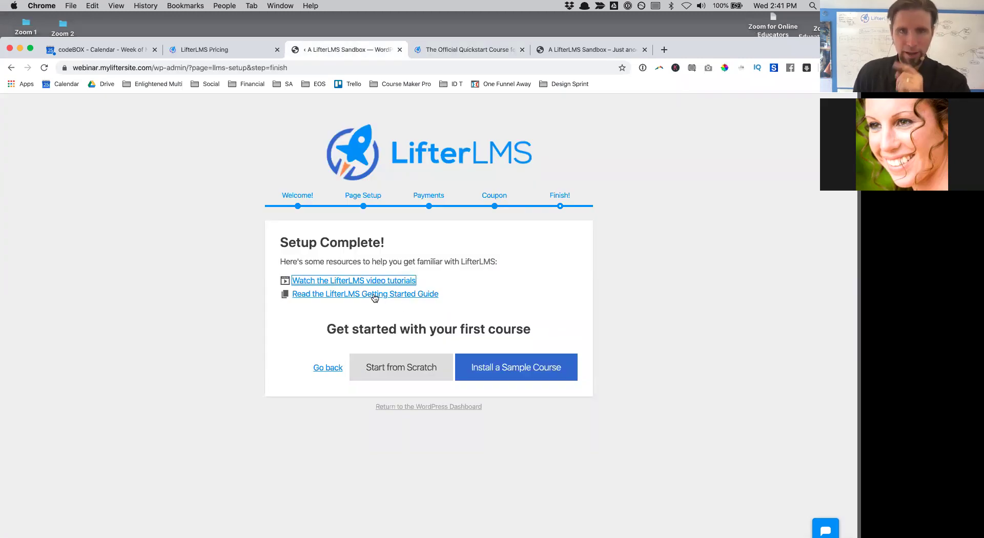
left_click(501, 367)
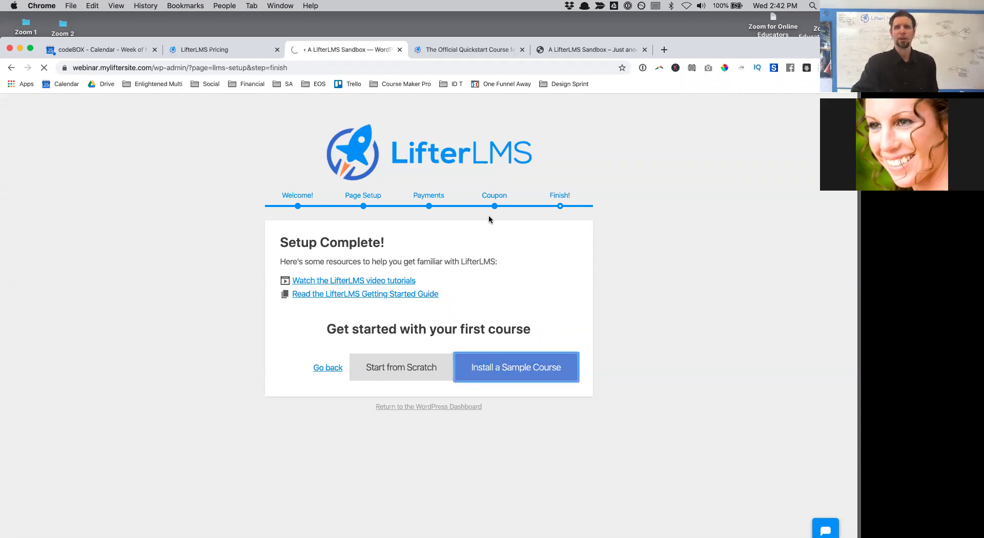
left_click_drag(723, 47, 718, 16)
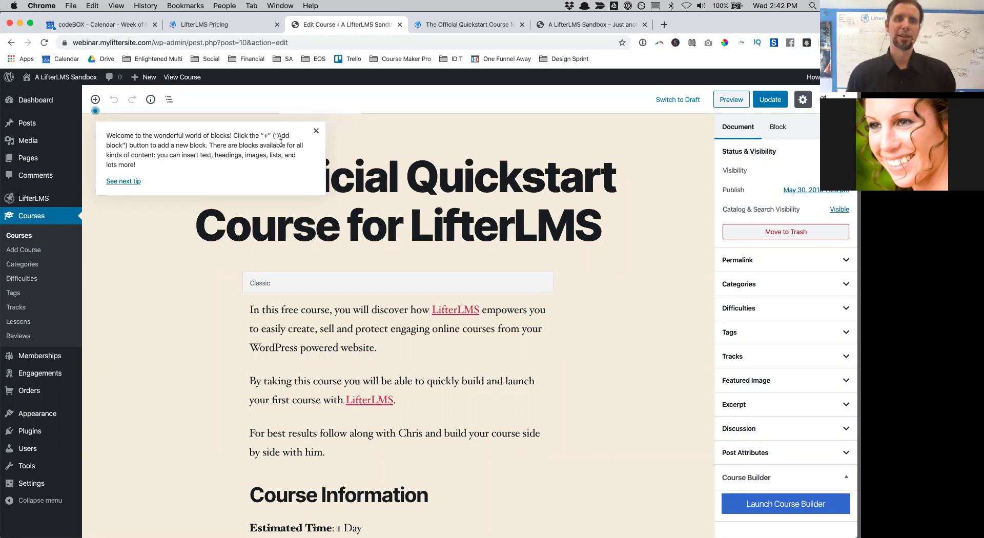
- Examine the sample course in the editor, including its lesson outline, course options, access plans and instructor section
scroll(499, 279, "down", 20)
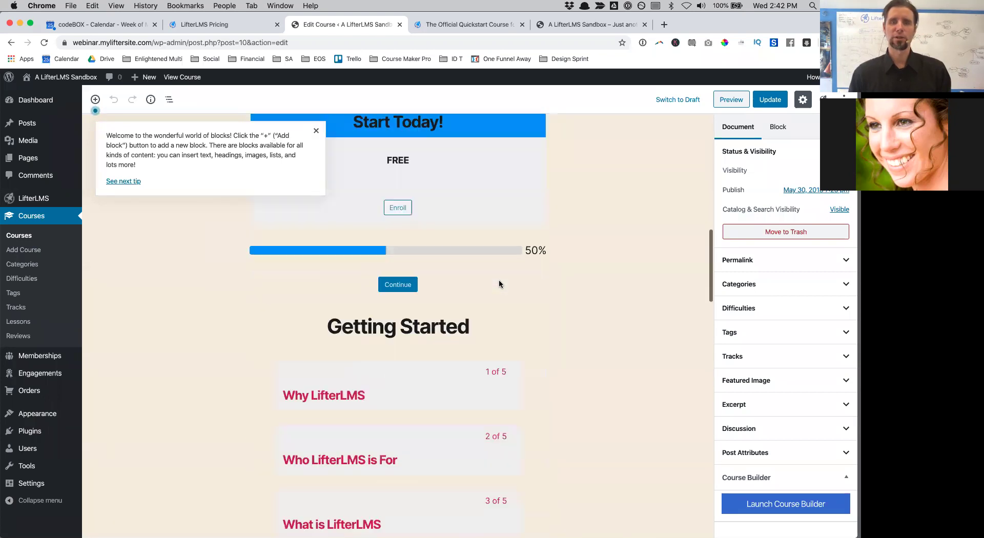
scroll(499, 281, "up", 20)
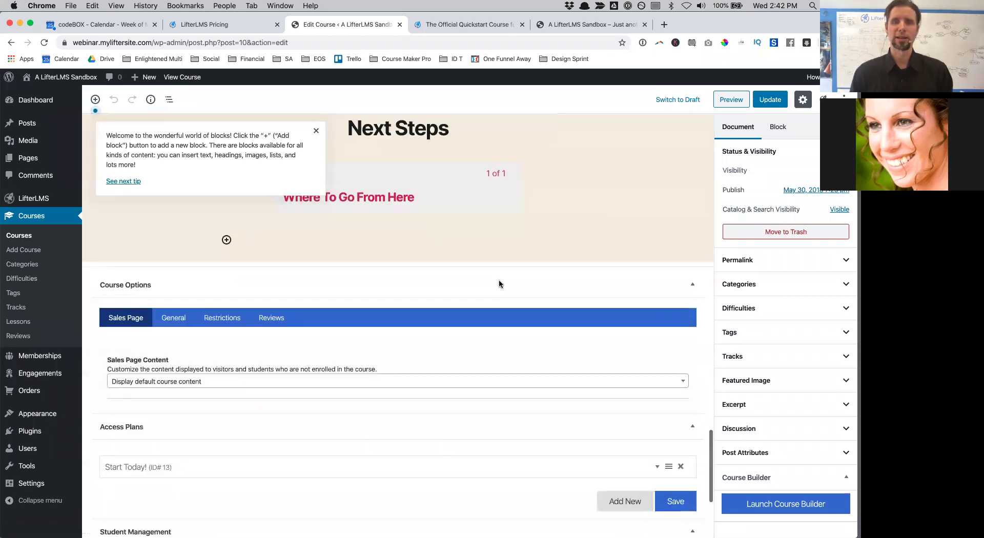
scroll(501, 285, "up", 10)
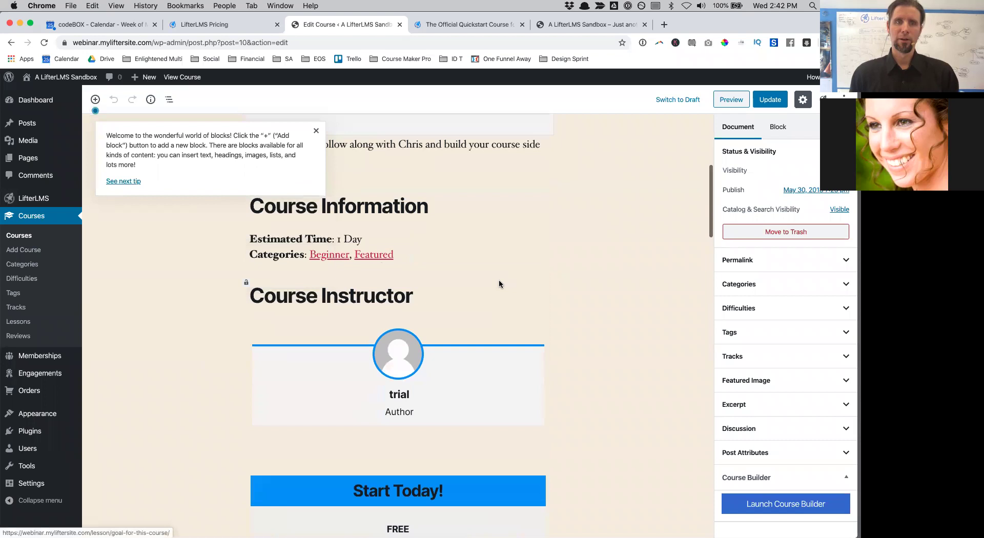
scroll(324, 413, "down", 4)
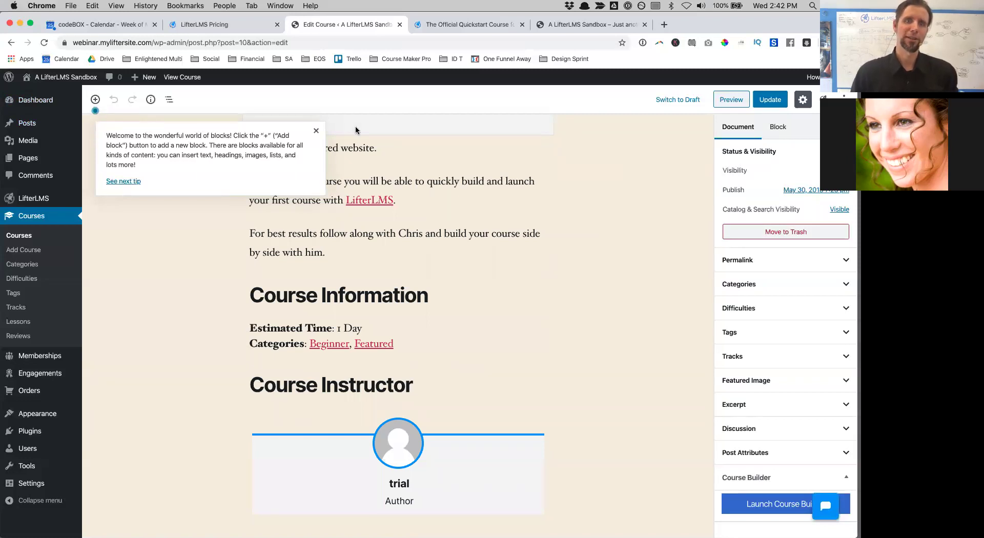
- Dismiss the block editor tip and browse the LifterLMS Blocks available for the course page
left_click(315, 132)
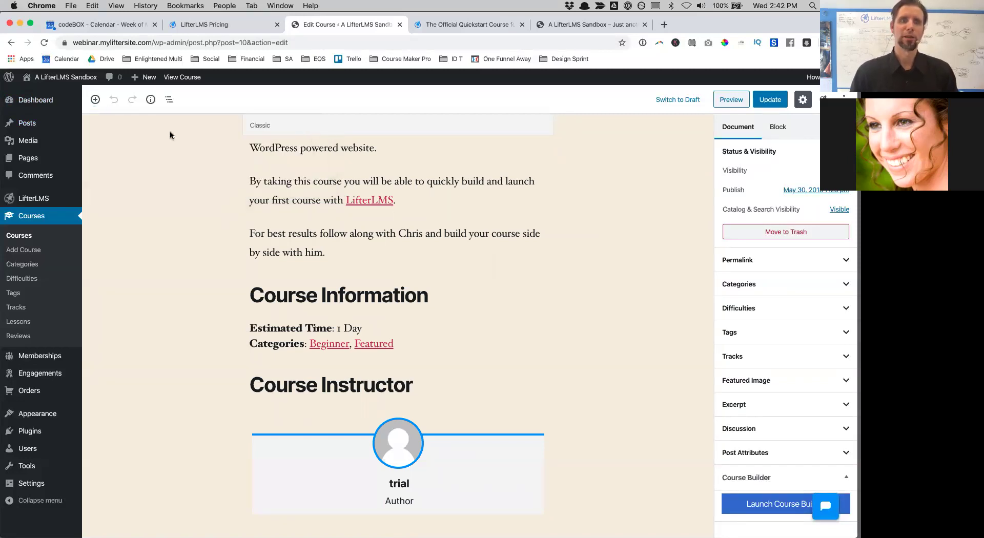
left_click(95, 101)
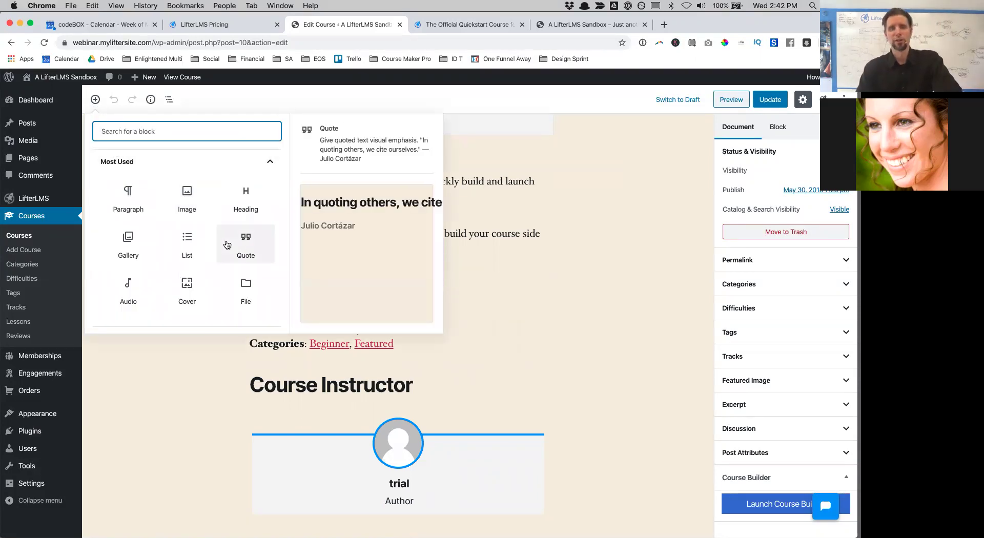
scroll(228, 246, "down", 5)
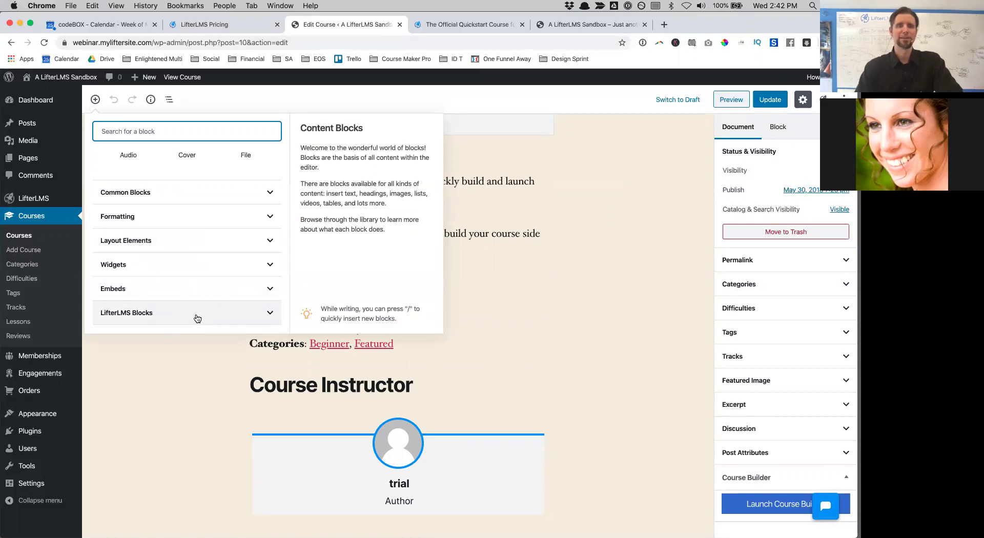
left_click(197, 317)
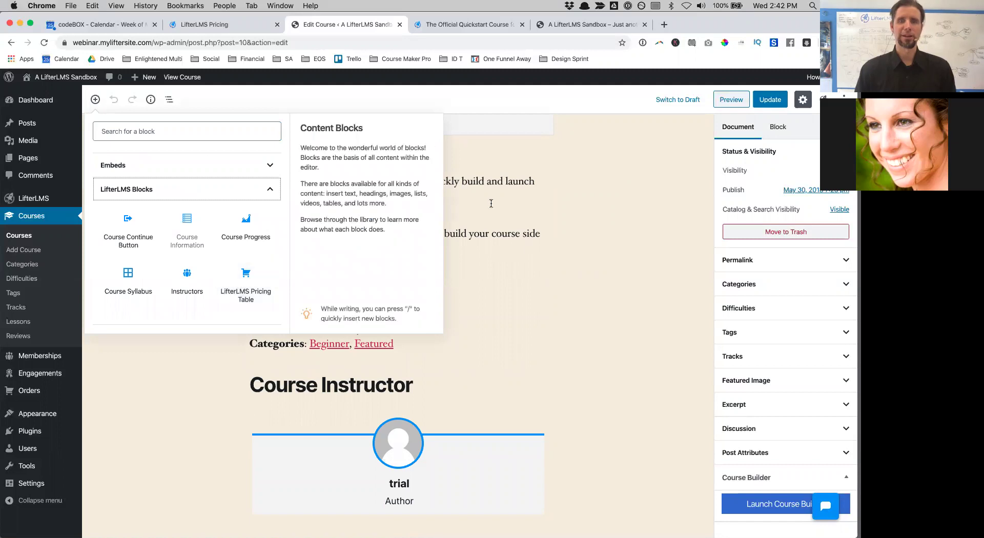
left_click(549, 292)
- Review the course's instructor, pricing table and syllabus sections, and inspect the Course Syllabus block's enrollment visibility setting
scroll(517, 369, "down", 2)
scroll(517, 369, "down", 3)
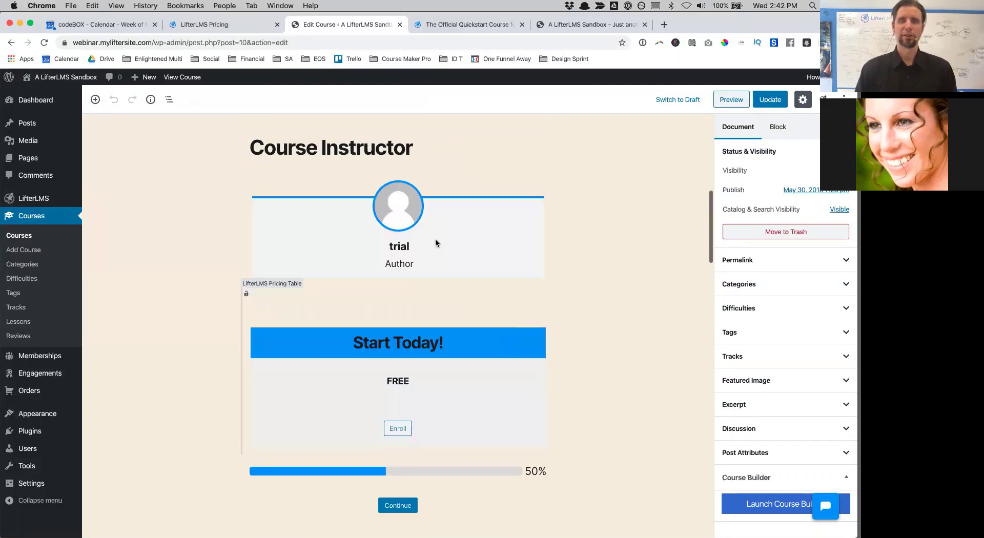
scroll(441, 389, "down", 2)
scroll(386, 359, "down", 3)
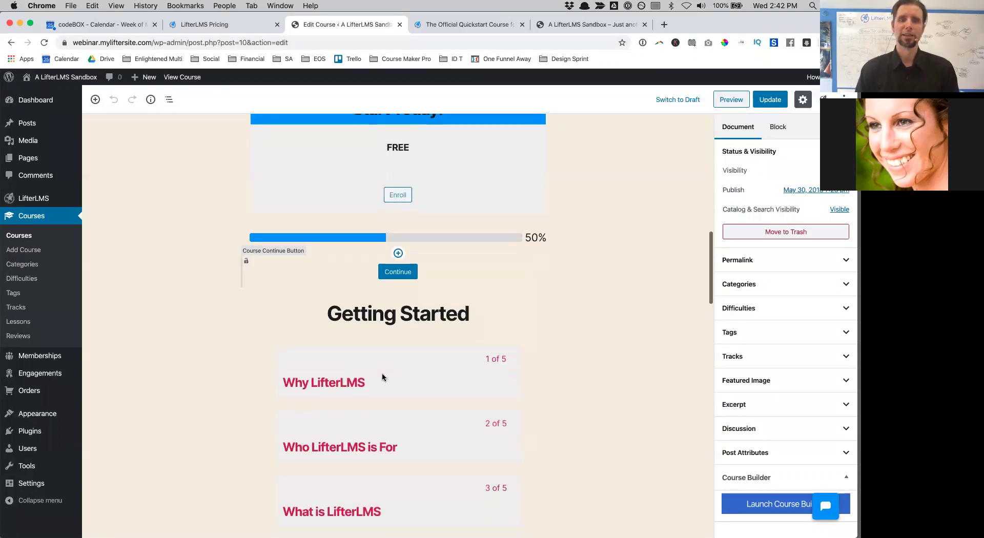
left_click(374, 368)
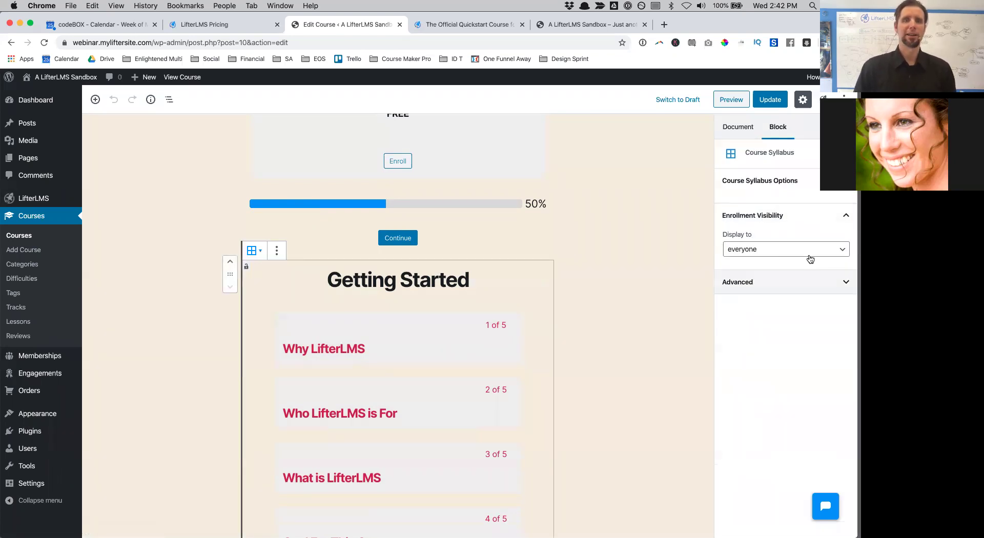
scroll(627, 289, "up", 10)
scroll(627, 290, "up", 3)
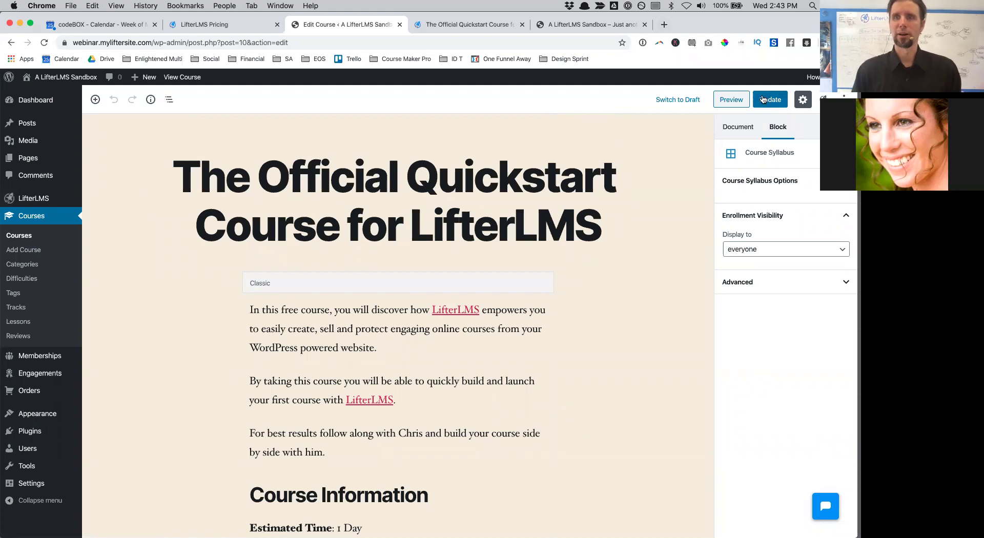
- Update the sample course and review its public page, including the lesson outline
left_click(768, 99)
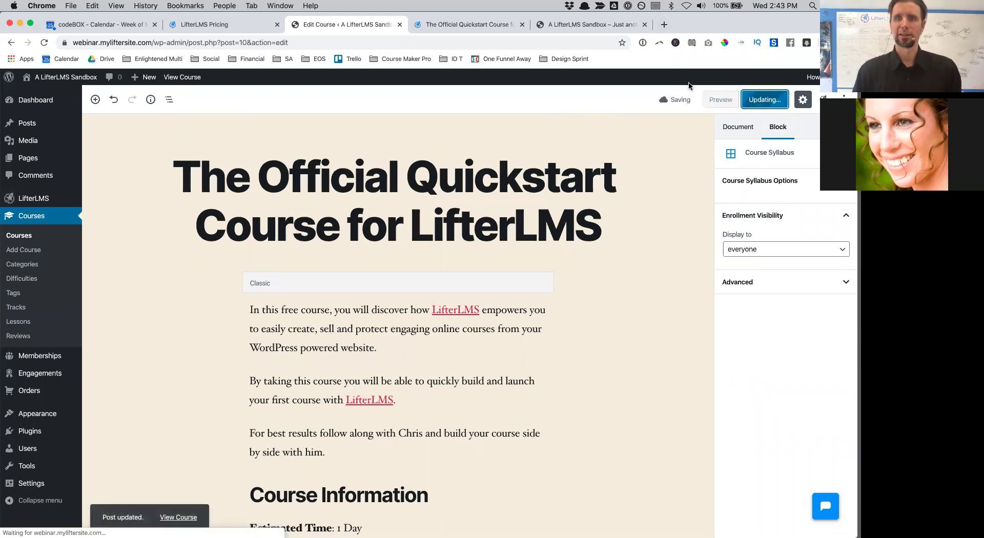
left_click(185, 78)
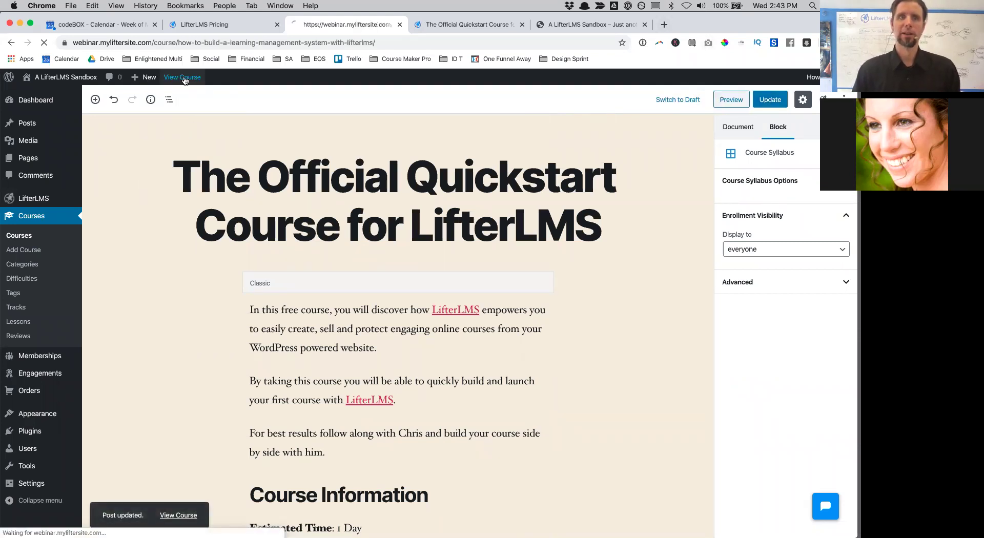
scroll(404, 231, "down", 15)
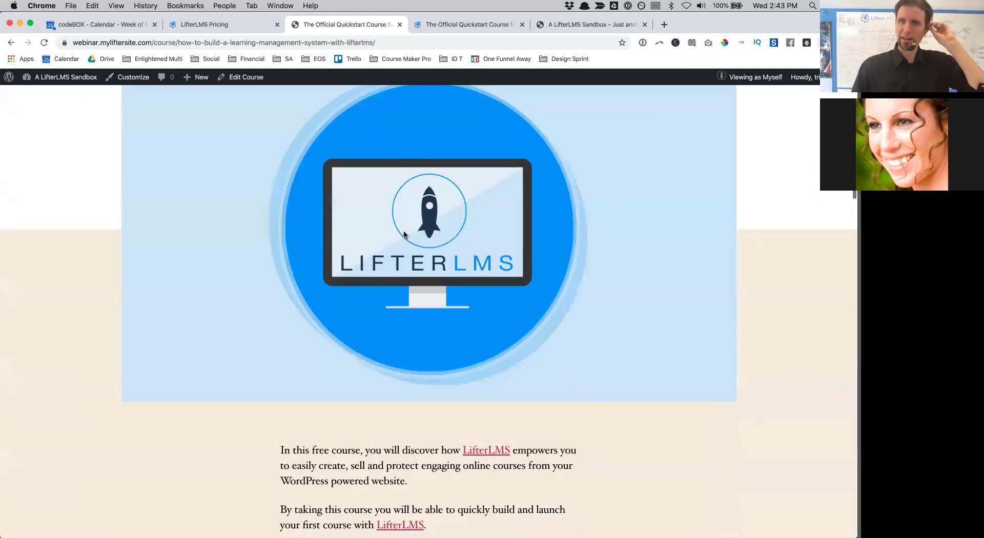
scroll(404, 235, "down", 20)
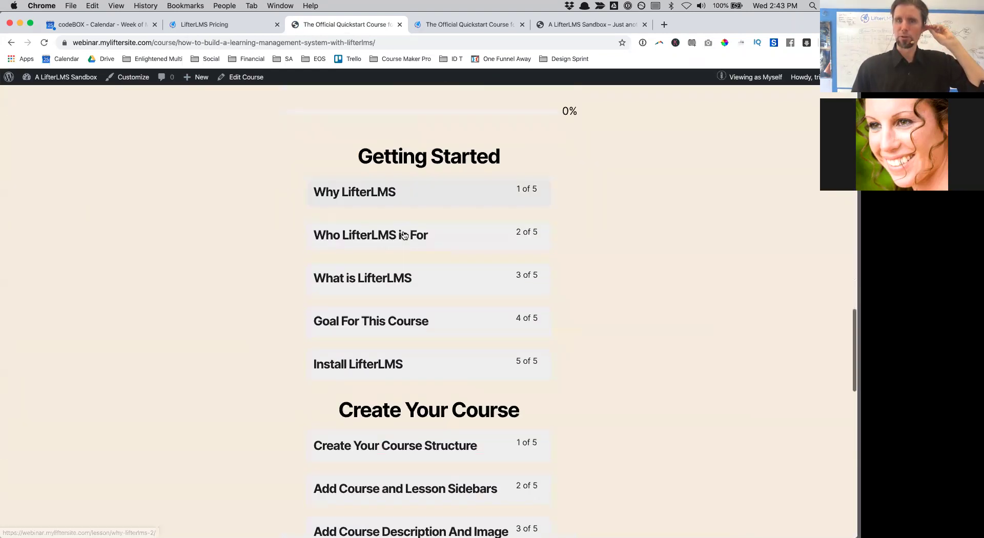
scroll(404, 235, "down", 2)
scroll(403, 235, "up", 4)
scroll(403, 235, "down", 6)
scroll(404, 235, "up", 15)
scroll(404, 236, "up", 20)
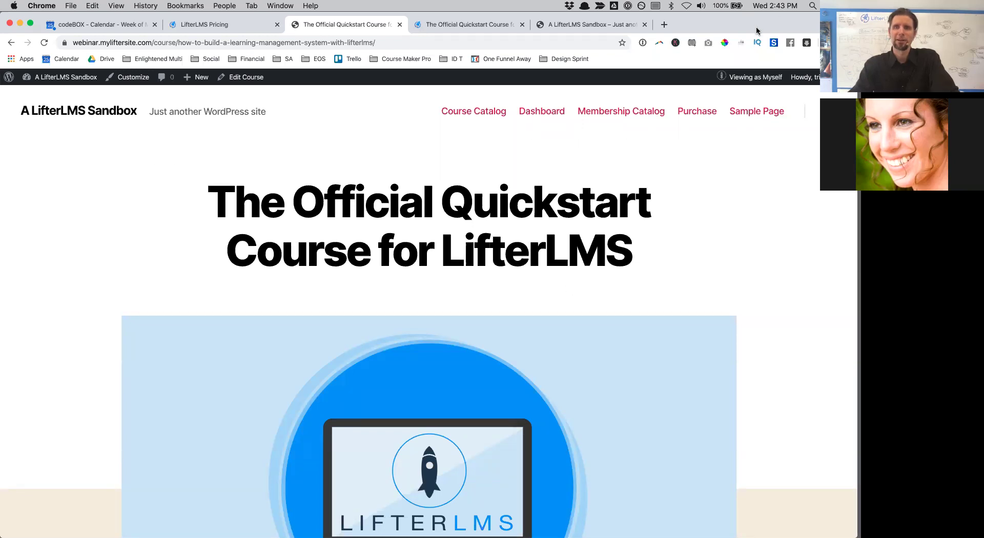
left_click_drag(751, 43, 751, 71)
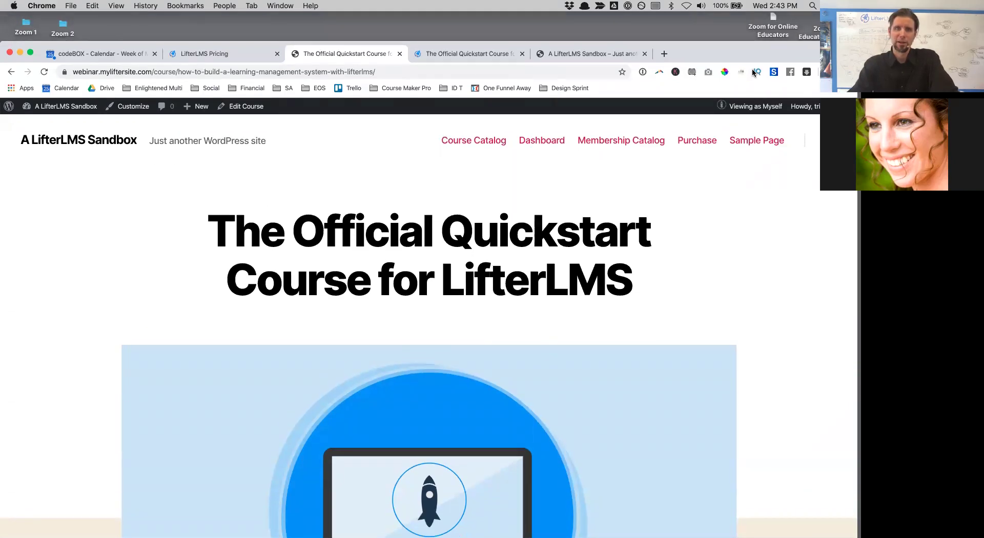
left_click(238, 58)
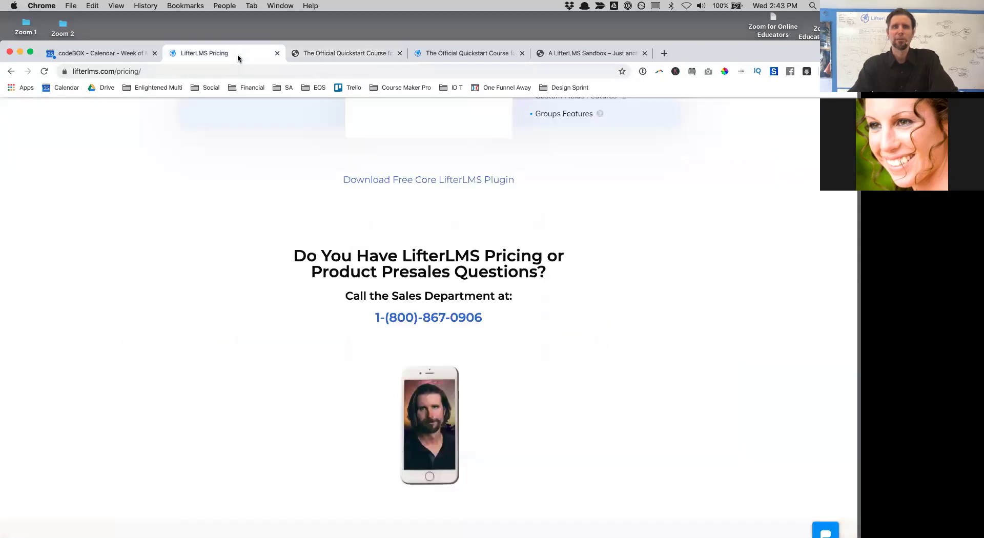
left_click(344, 51)
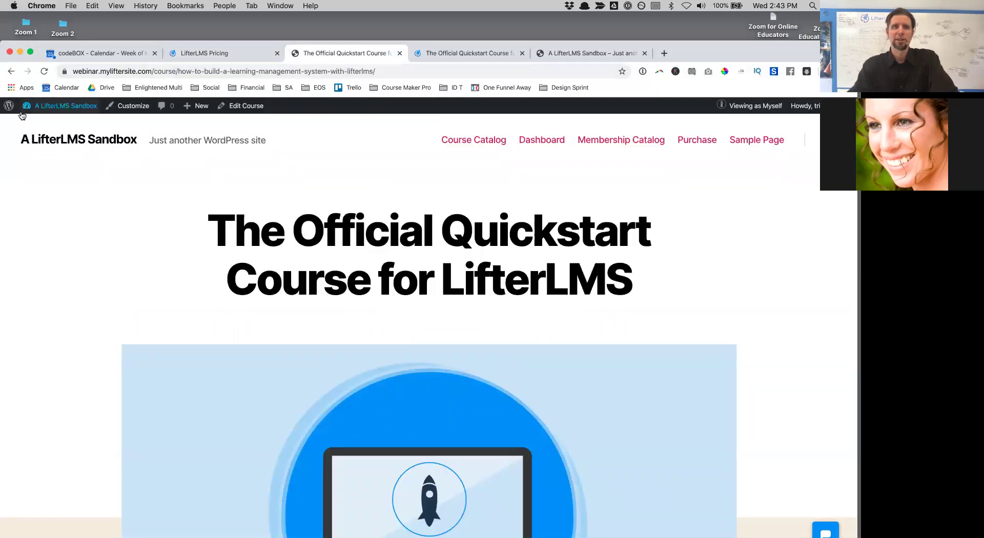
- Search the site's installed themes for "astra" and dismiss the LifterLMS sidebar support notice
mouse_move(30, 106)
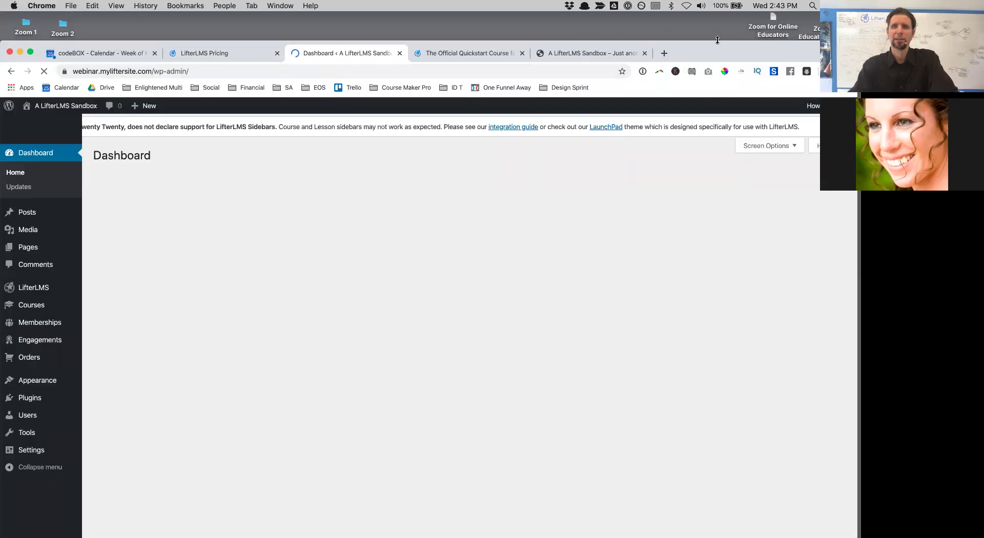
left_click_drag(715, 48, 716, 5)
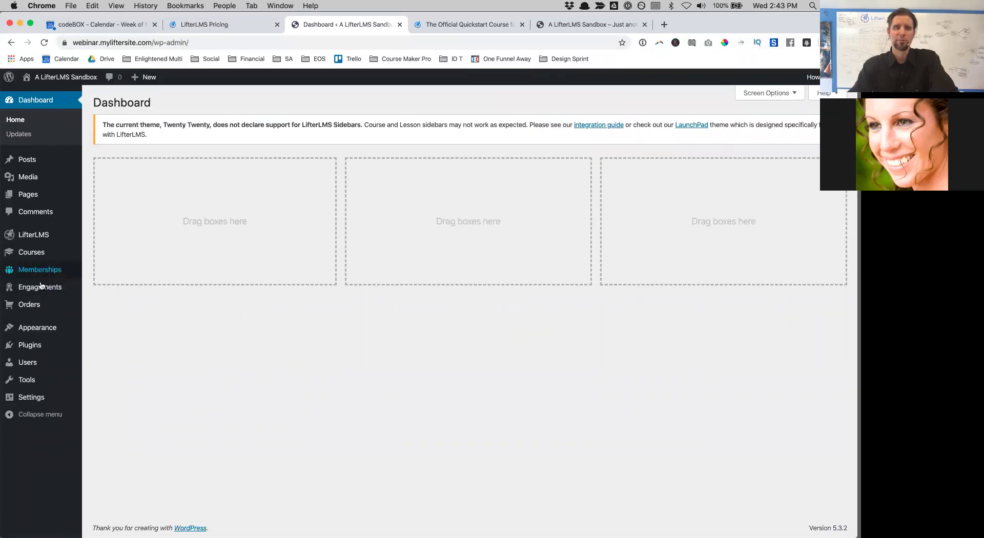
mouse_move(57, 328)
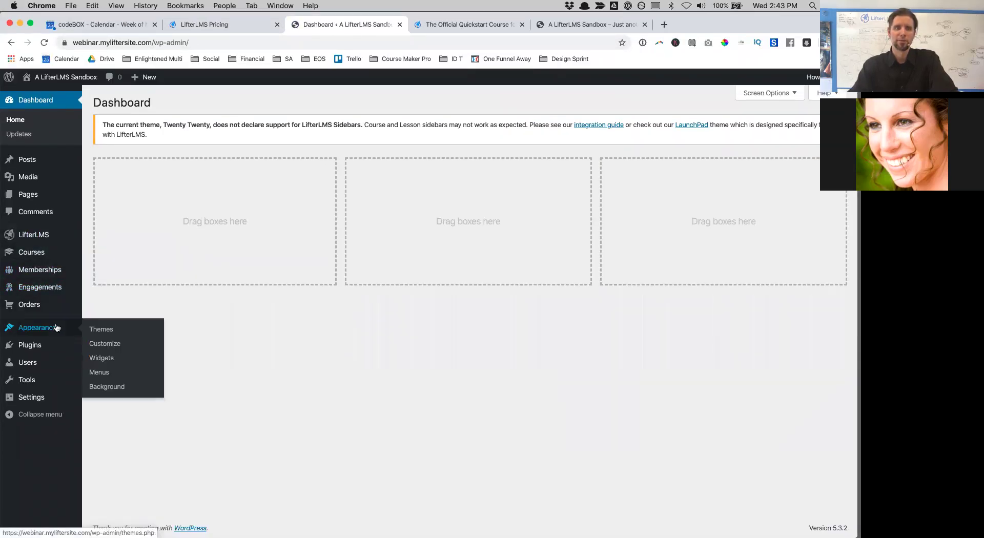
left_click(109, 334)
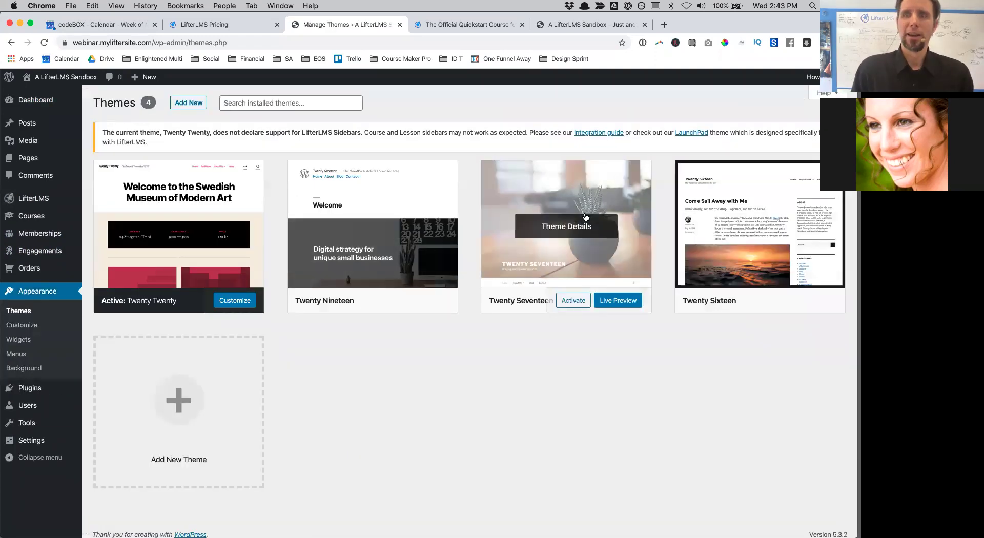
left_click(263, 106)
type("astra")
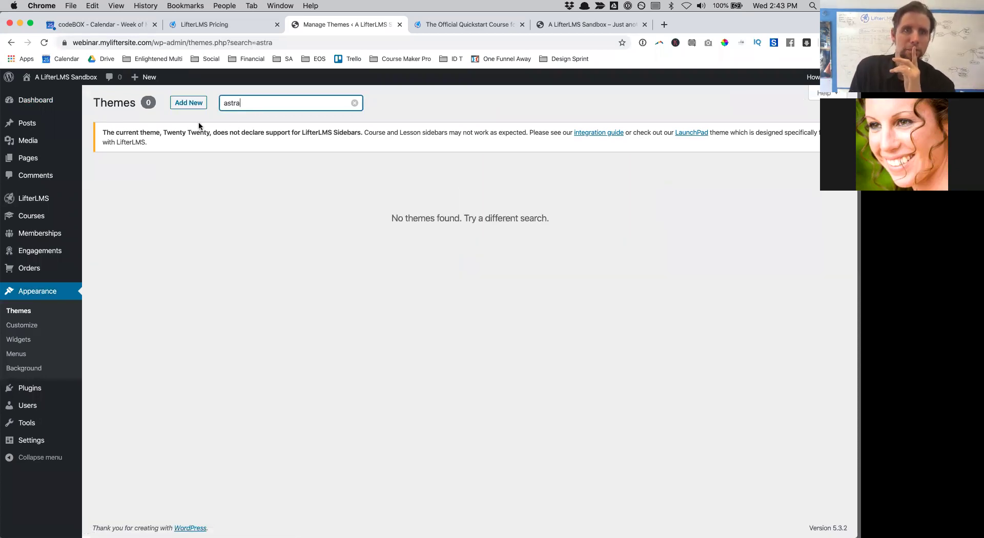
left_click(838, 132)
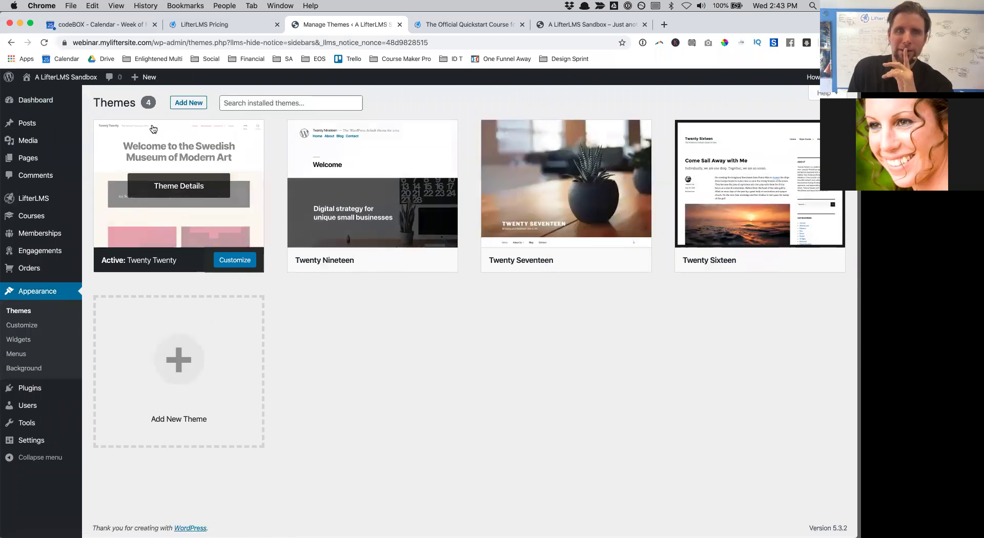
- Find the Astra theme in the WordPress theme directory, install it and activate it
left_click(184, 101)
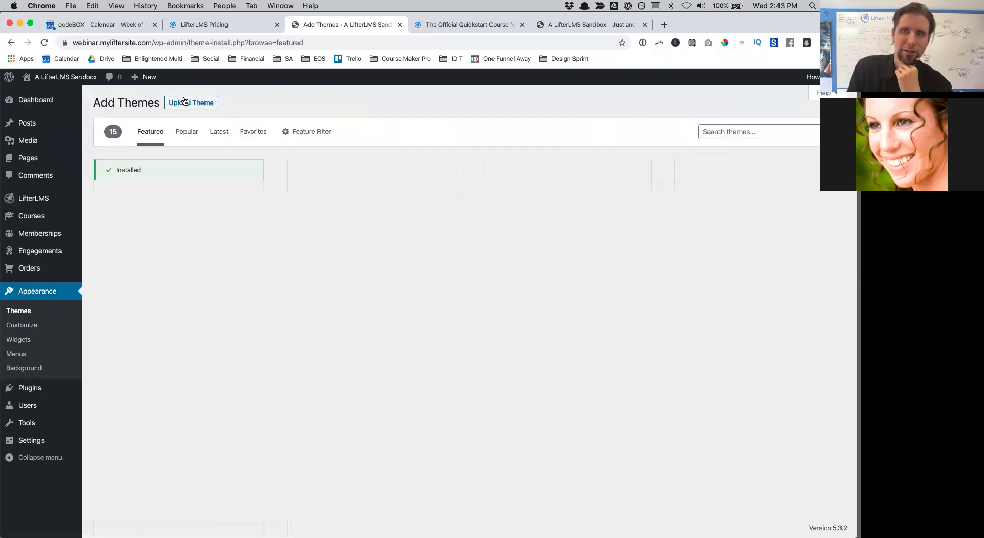
left_click(761, 130)
type("astra")
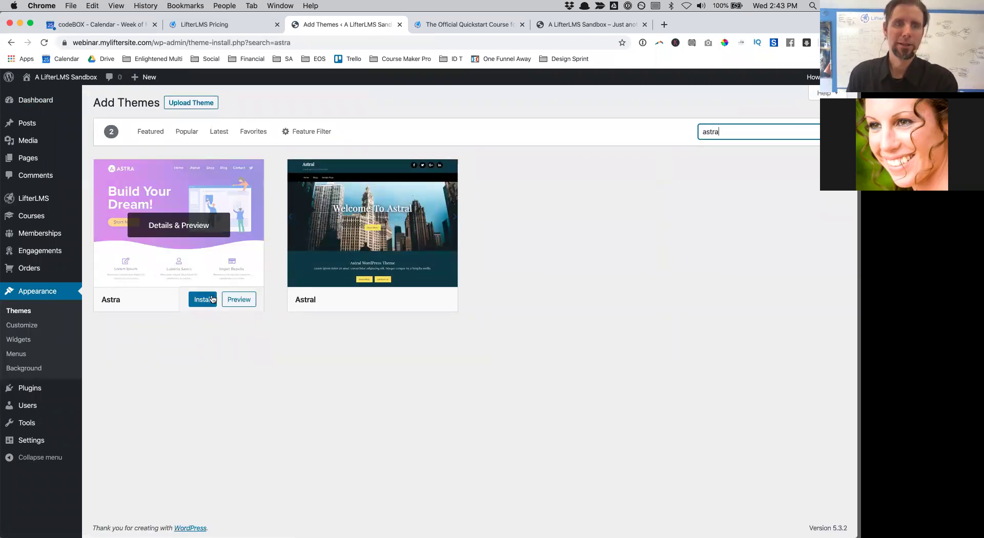
left_click(211, 300)
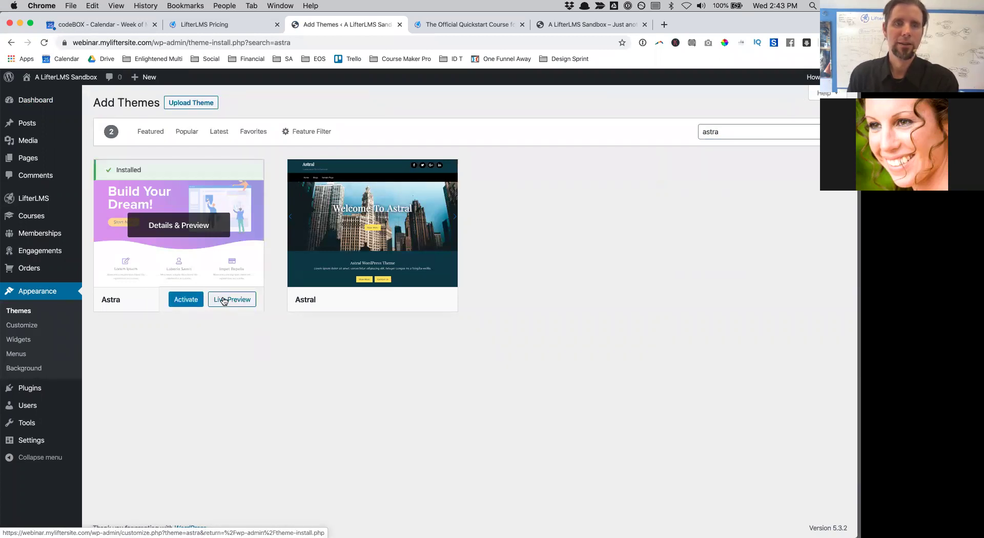
left_click(185, 299)
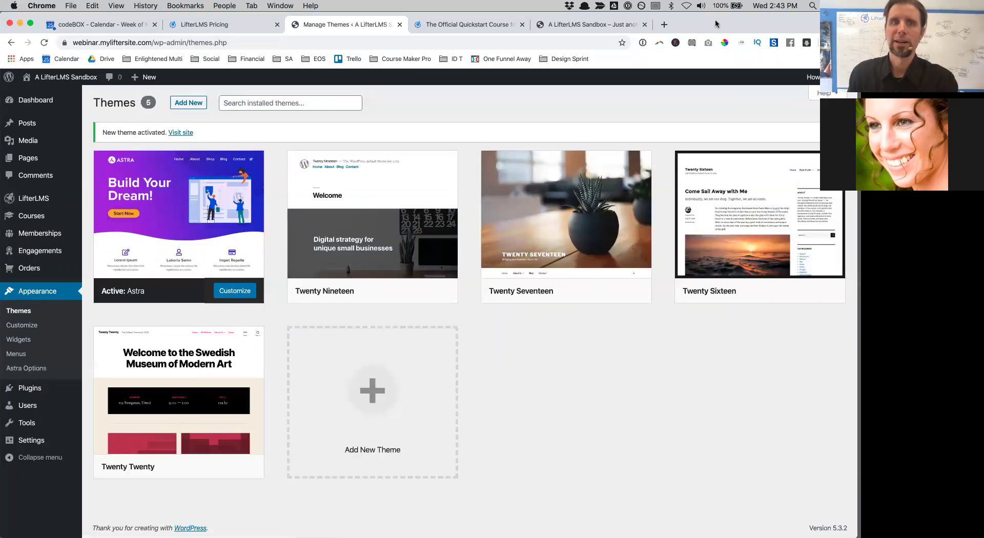
- Close the LifterLMS Academy course tab and check the sandbox homepage with the Astra theme applied
left_click_drag(715, 24, 715, 89)
left_click(449, 89)
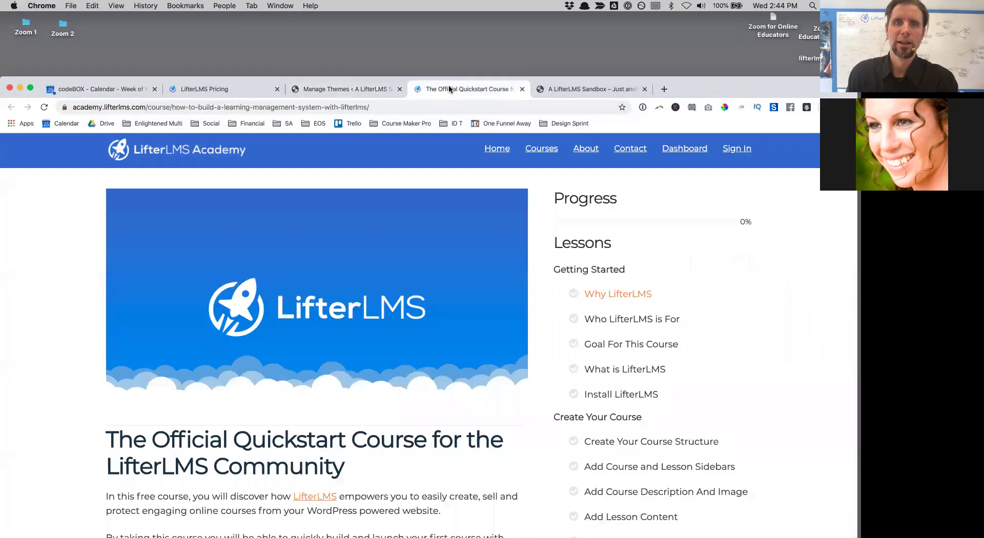
left_click(520, 89)
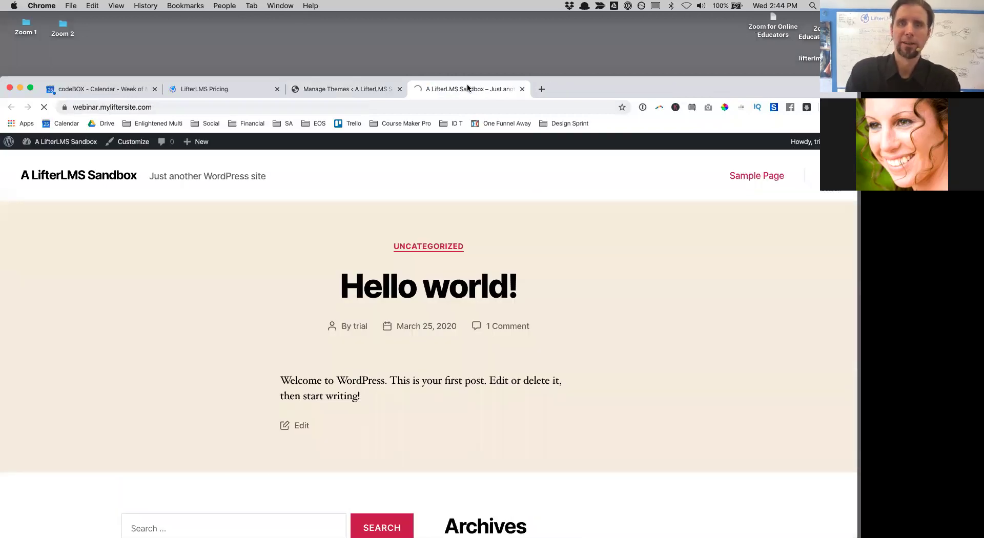
left_click_drag(666, 88, 666, 24)
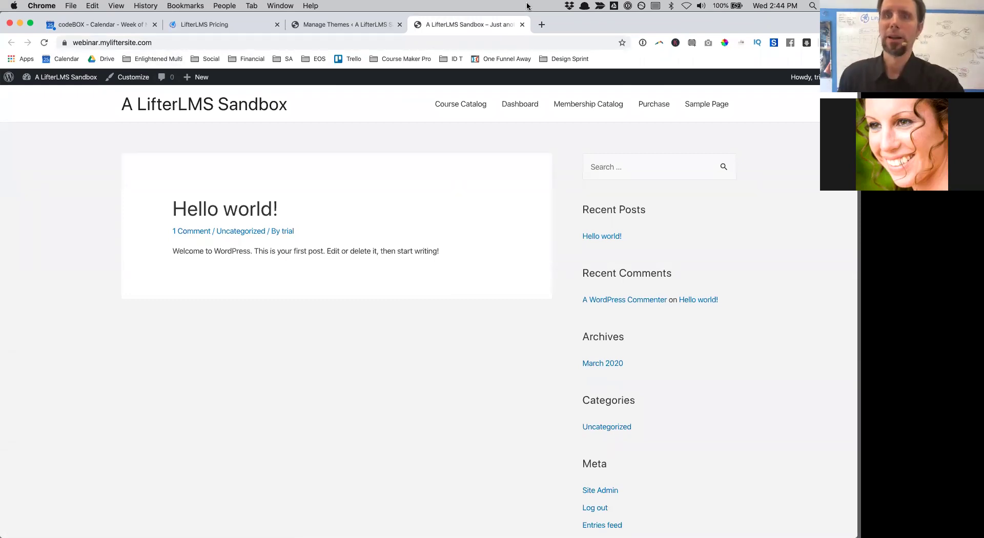
left_click_drag(643, 22, 664, 19)
- Add the Course Progress widget to the Course Sidebar and title it "Progress"
left_click(299, 56)
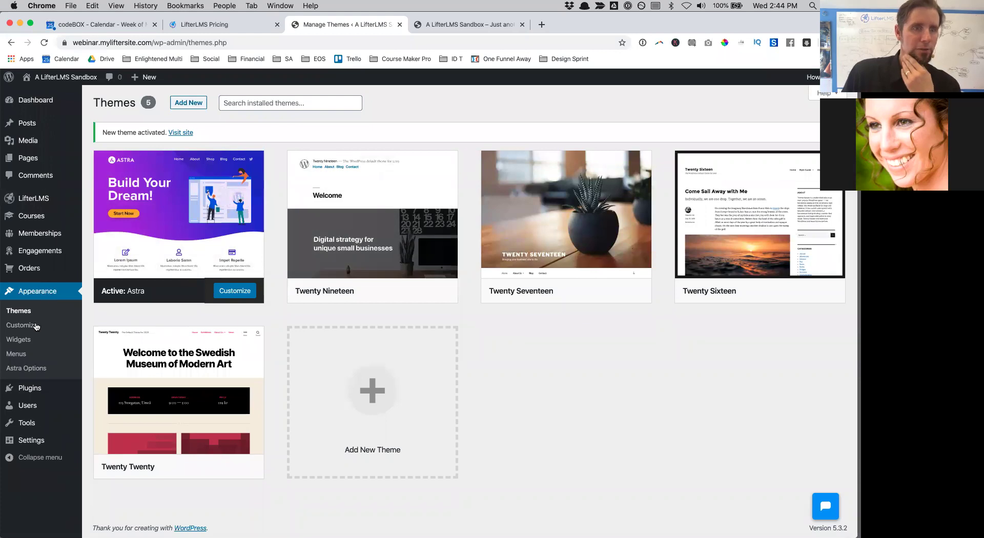
left_click(28, 341)
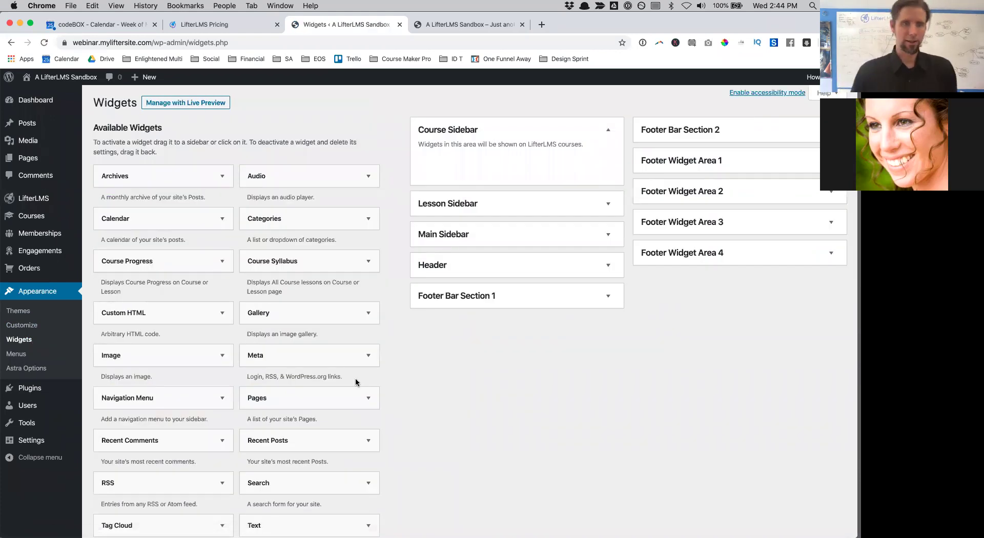
scroll(236, 278, "down", 1)
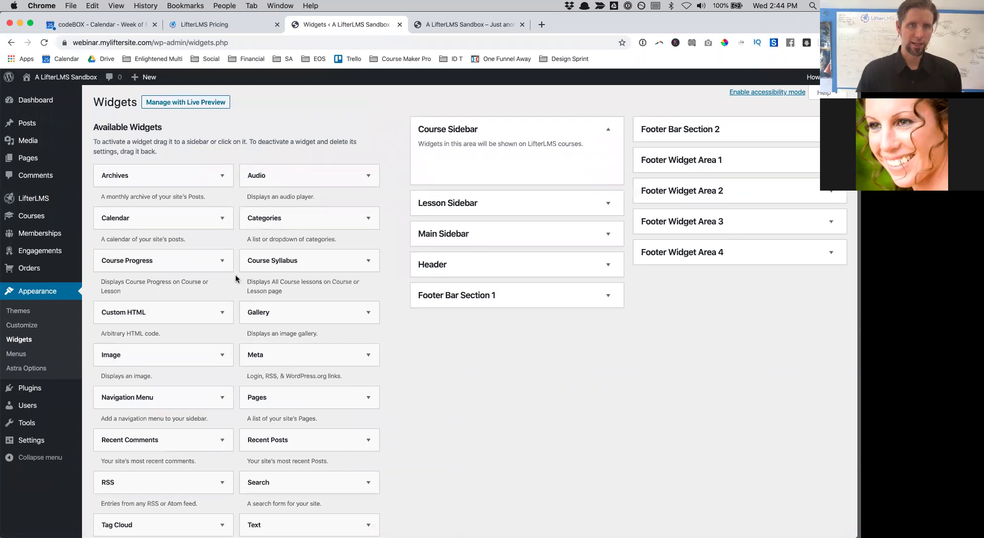
scroll(236, 278, "down", 1)
left_click_drag(225, 230, 472, 131)
left_click(453, 179)
type("Progress")
- Add the Course Syllabus widget below Course Progress in the Course Sidebar, title it "Lessons" and save it
left_click_drag(259, 230, 441, 218)
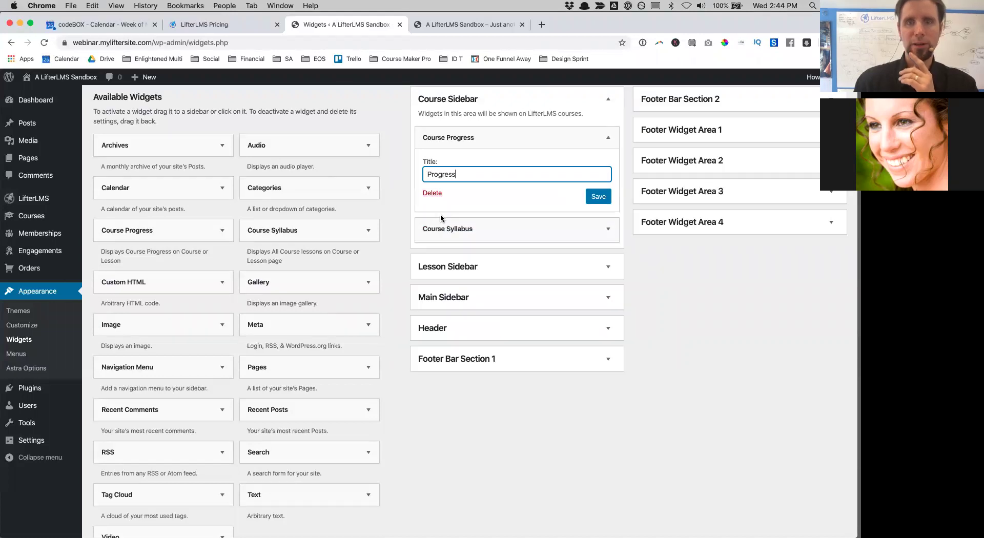
left_click(432, 266)
type("Lessons")
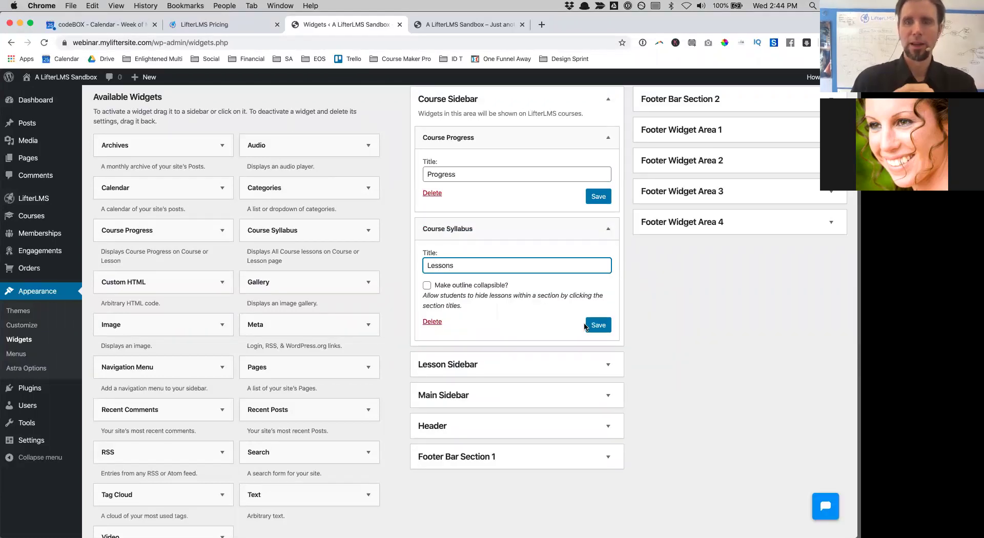
left_click(588, 326)
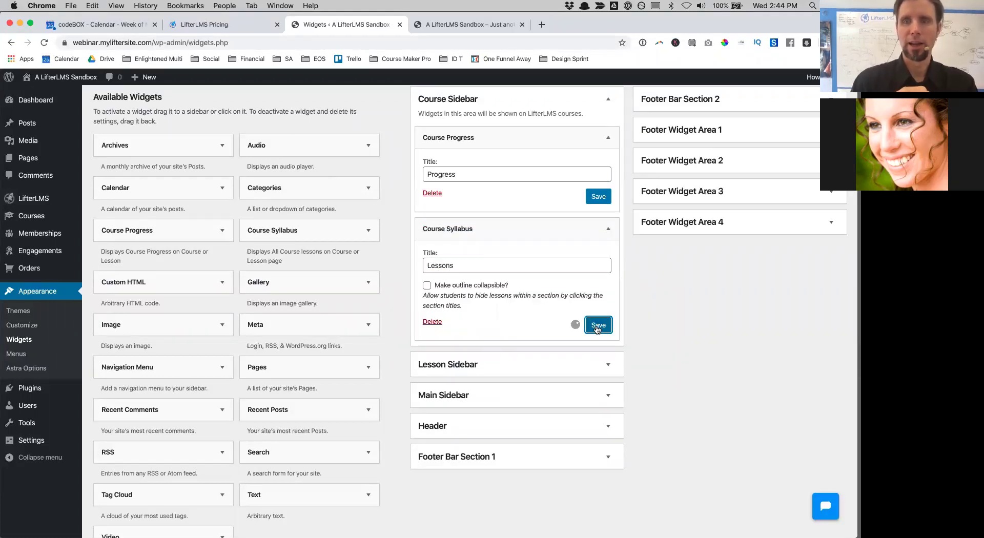
- Save the Course Sidebar's Course Progress widget and add a collapsible Course Syllabus titled "Lessons" with open and close all toggles to the Lesson Sidebar
left_click(595, 199)
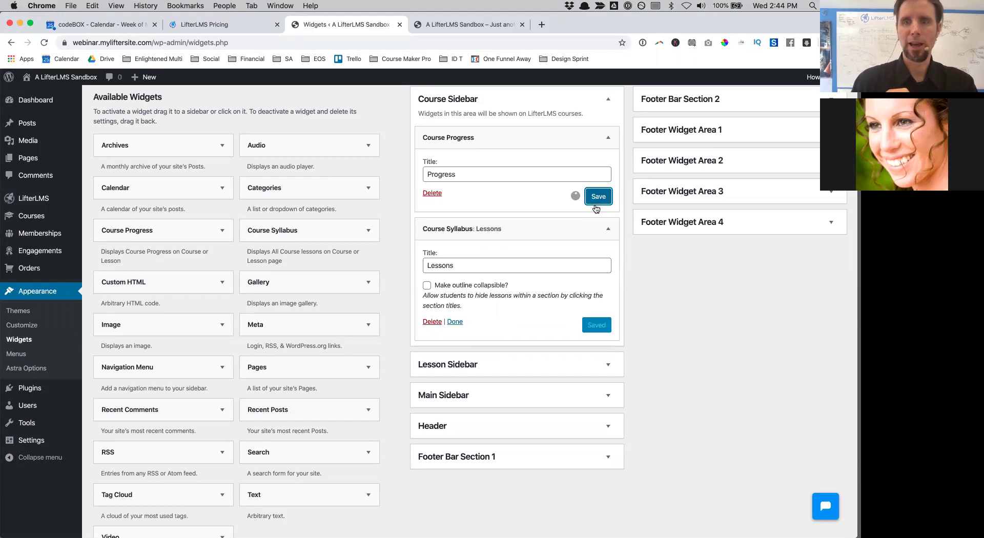
left_click(600, 368)
scroll(598, 367, "down", 2)
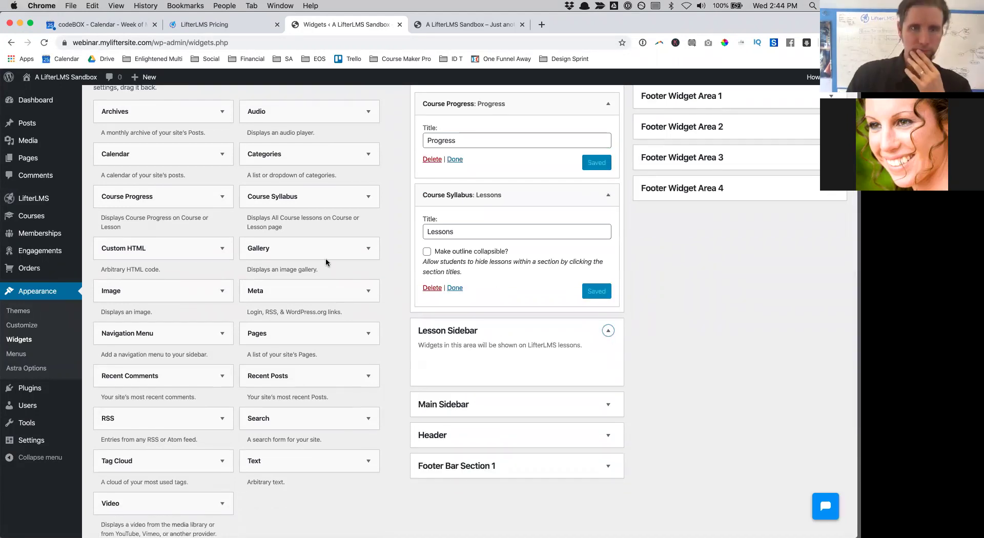
left_click_drag(285, 197, 477, 362)
left_click(445, 401)
type("Lessons")
left_click(427, 426)
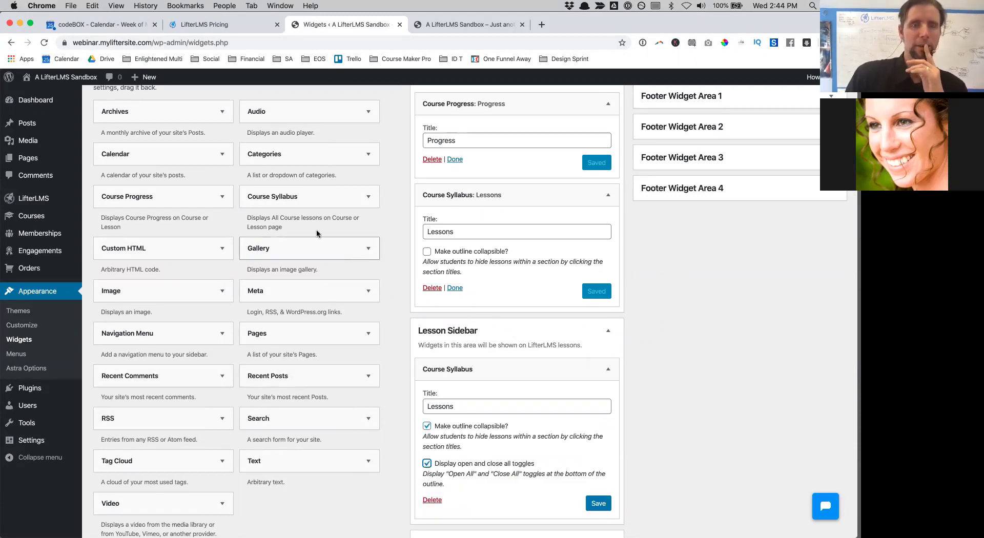
- Add the Course Progress widget above Course Syllabus in the Lesson Sidebar, title it "Progress" and save both widgets
left_click_drag(181, 195, 473, 410)
left_click(473, 410)
type("Progress")
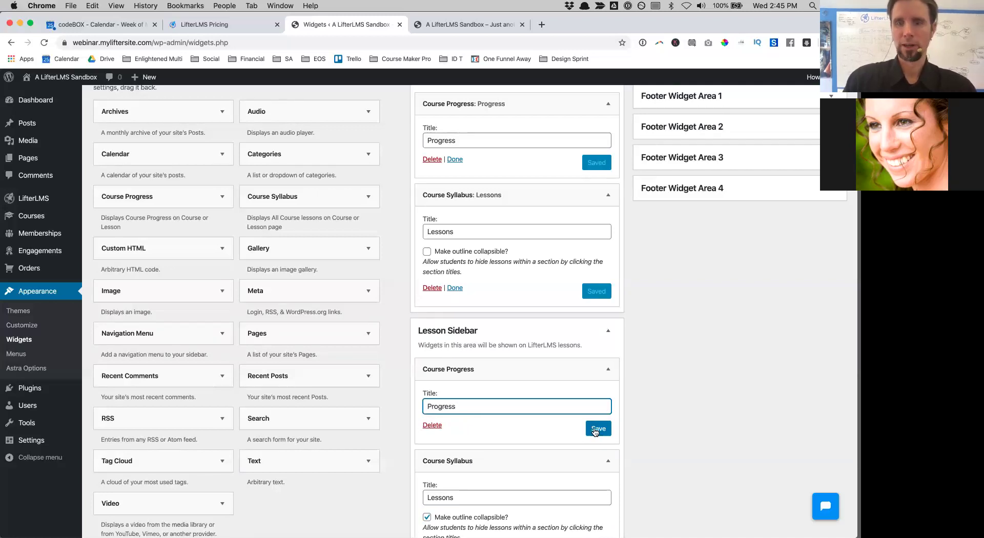
left_click(594, 432)
scroll(596, 441, "down", 3)
left_click(600, 451)
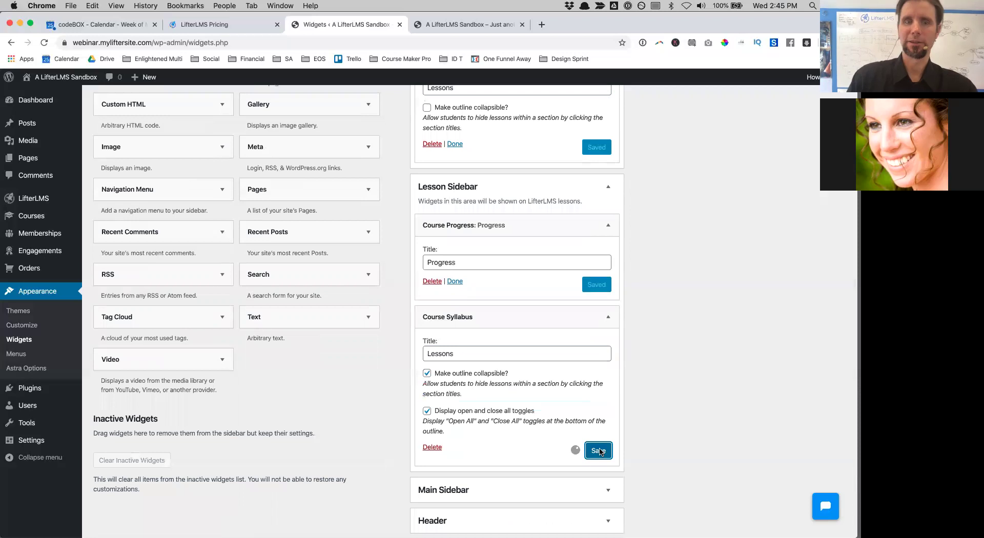
scroll(497, 193, "up", 5)
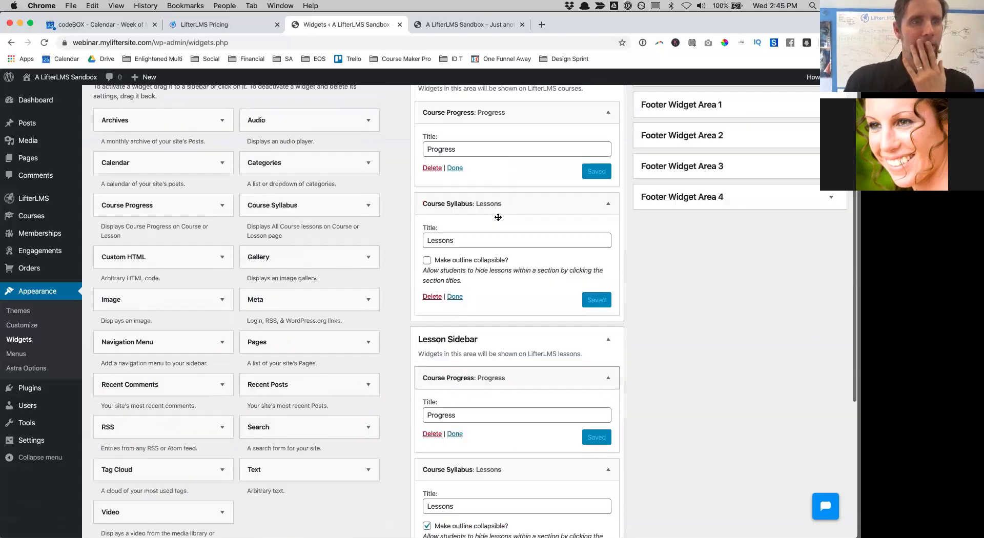
- Start a new page titled "Welcome"
mouse_move(35, 160)
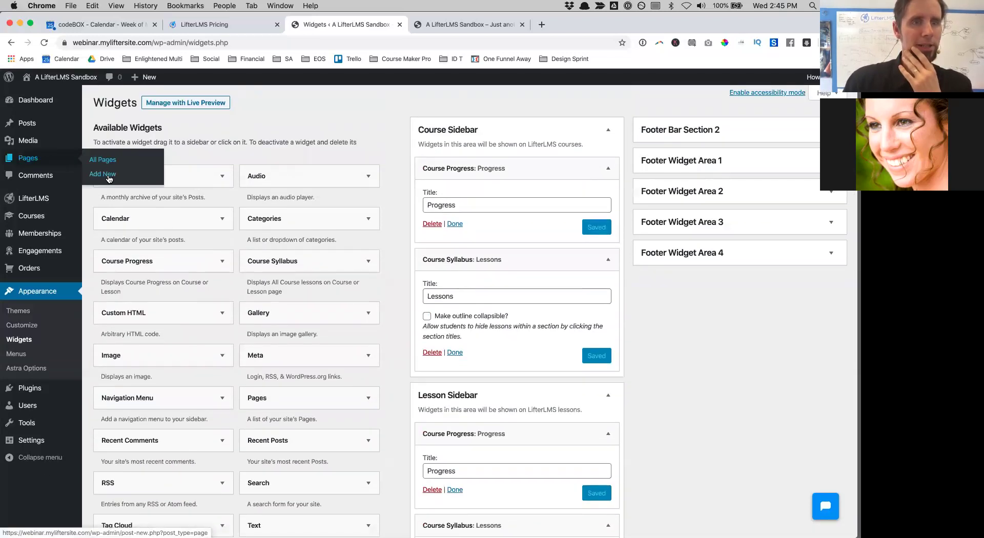
left_click(109, 177)
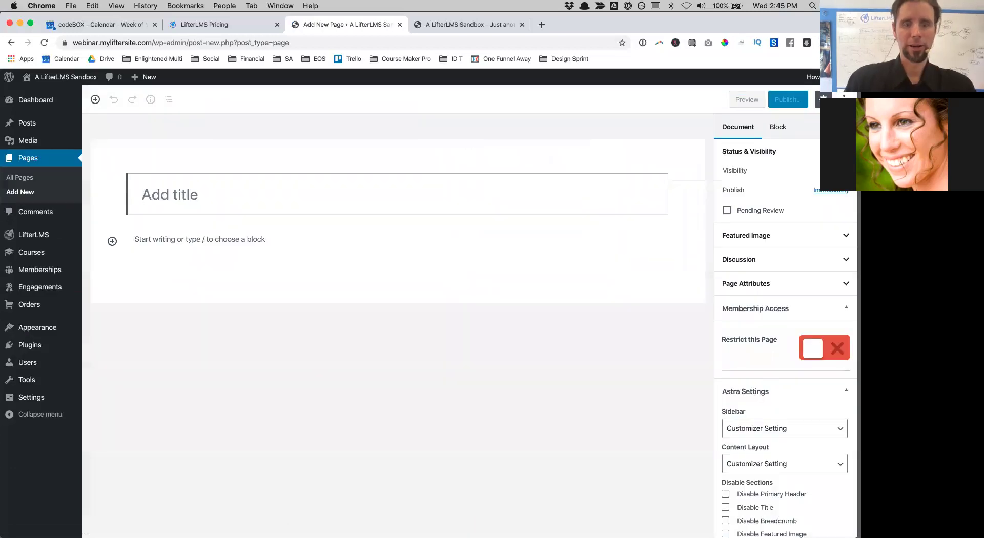
type("Welcome")
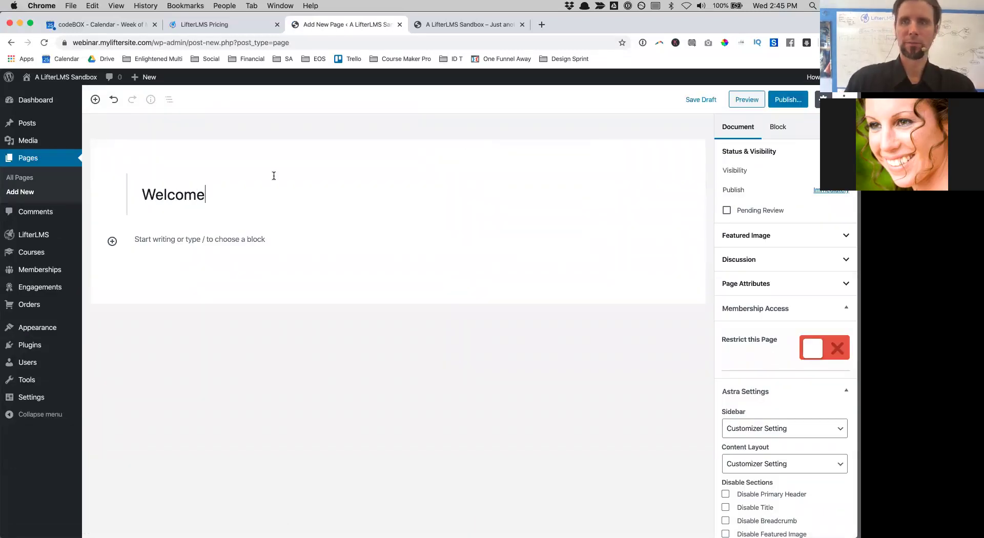
- Search Google for "lorem ipsum" in a new browser tab, open the Lipsum generator and generate placeholder text
left_click_drag(684, 27, 654, 76)
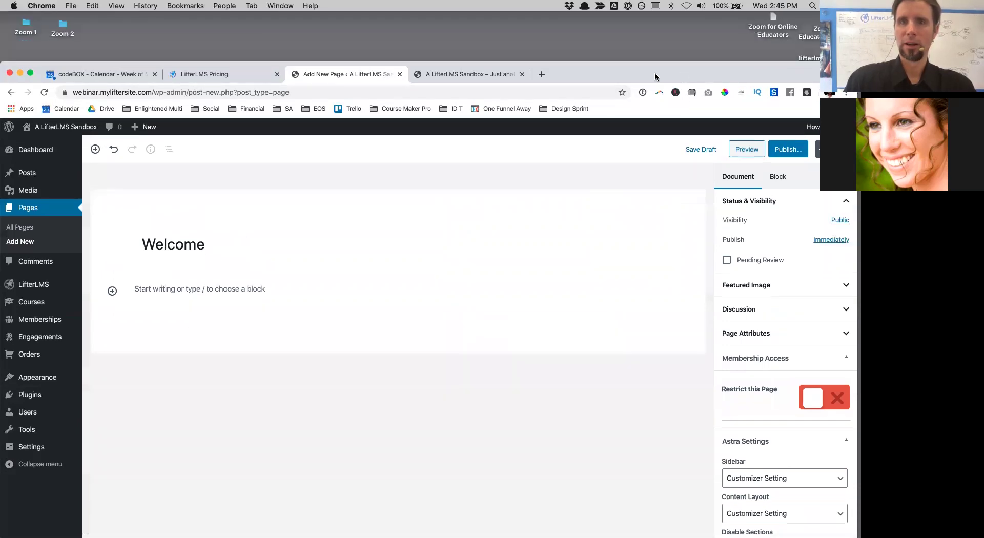
left_click(542, 75)
type("lorem")
key("Return")
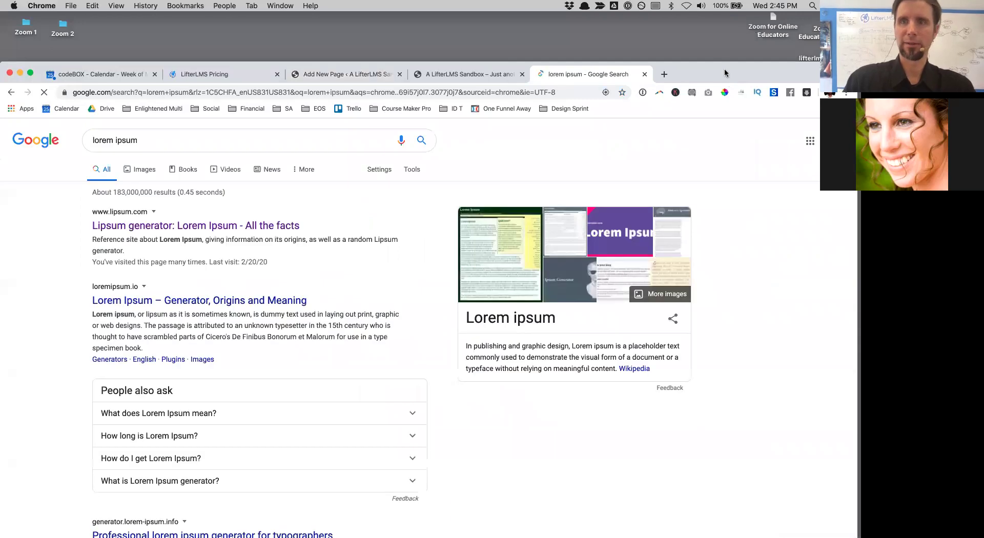
left_click_drag(723, 72, 686, 37)
left_click(227, 186)
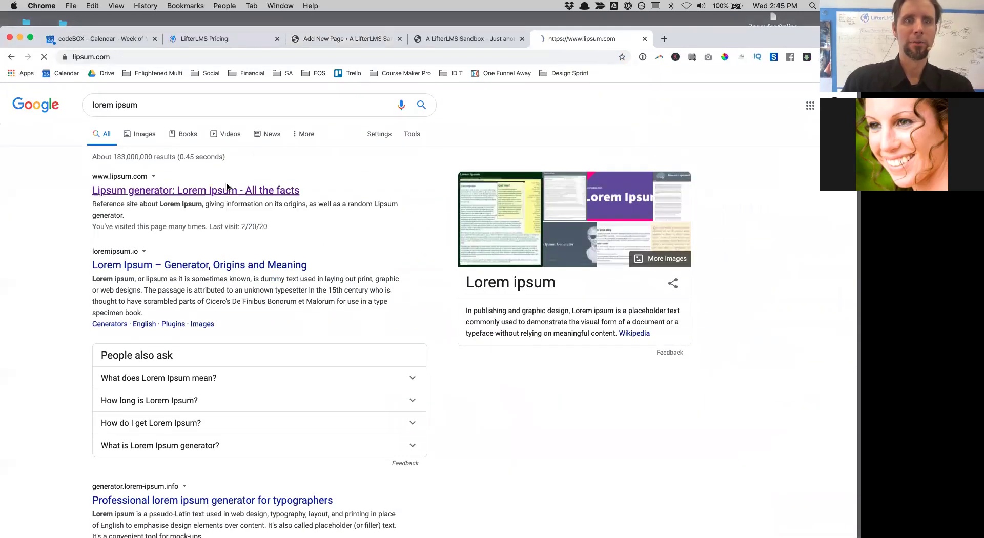
scroll(556, 229, "down", 15)
left_click(556, 229)
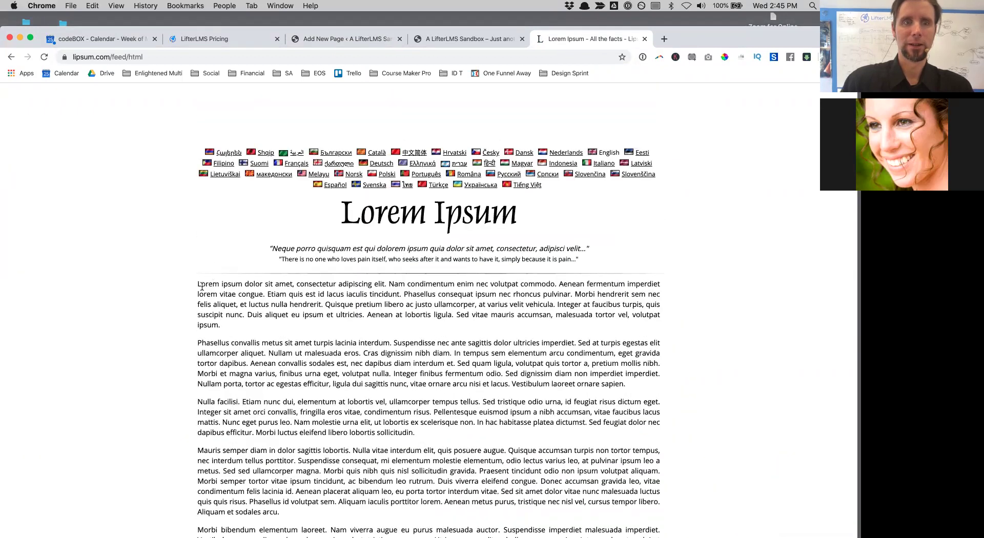
- Try to bring the first three Lorem Ipsum paragraphs into the Welcome page body, and clear the wrongly pasted text
left_click_drag(199, 285, 415, 433)
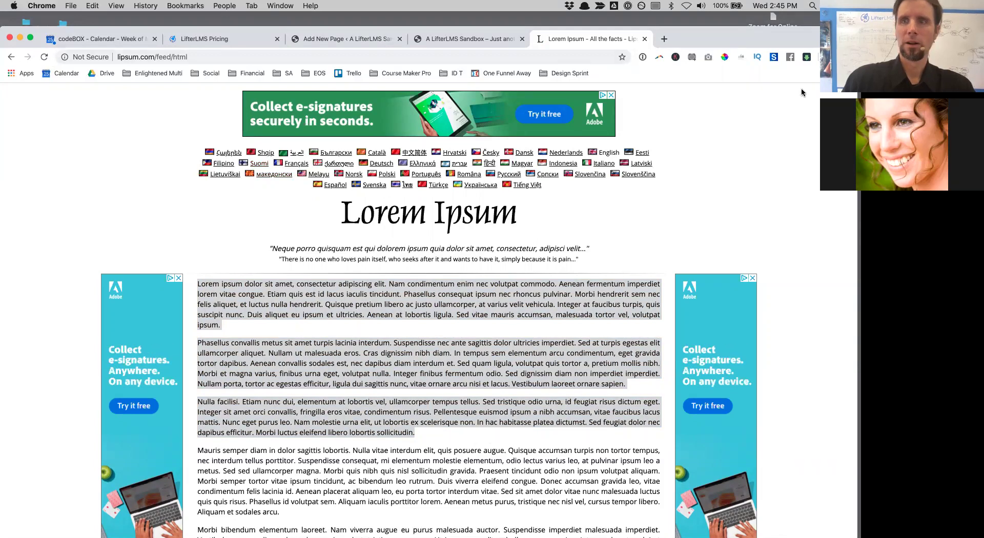
left_click_drag(742, 41, 690, 26)
left_click(391, 69)
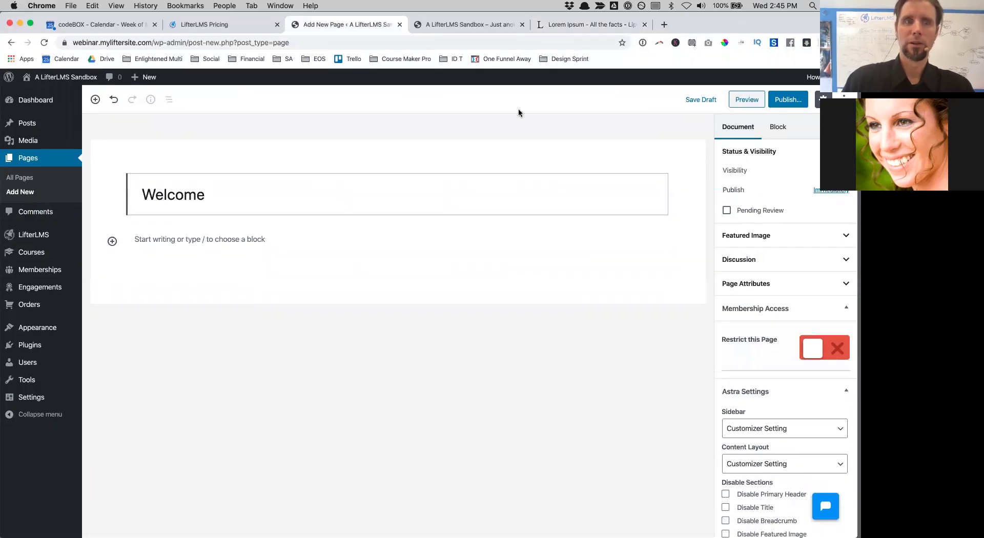
left_click(204, 240)
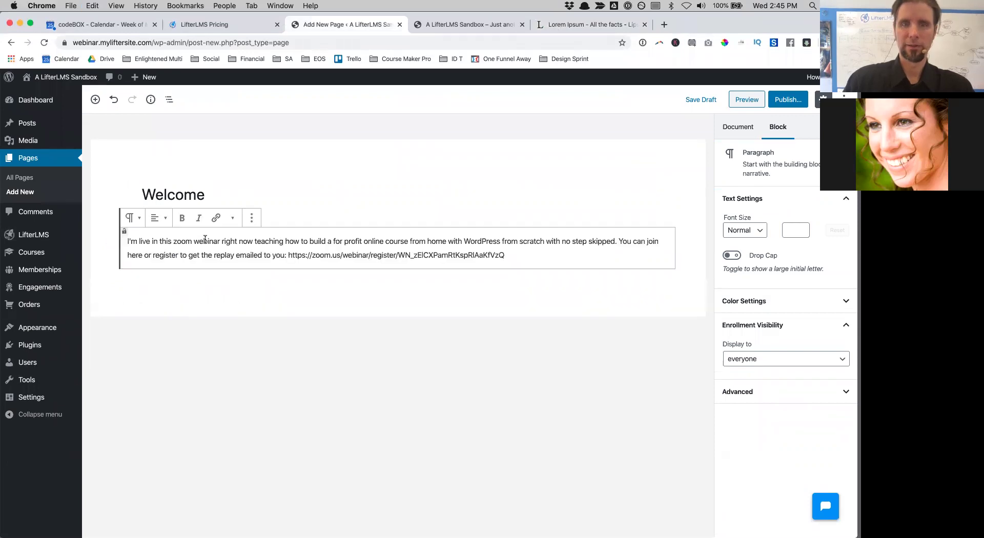
left_click_drag(523, 252, 6, 196)
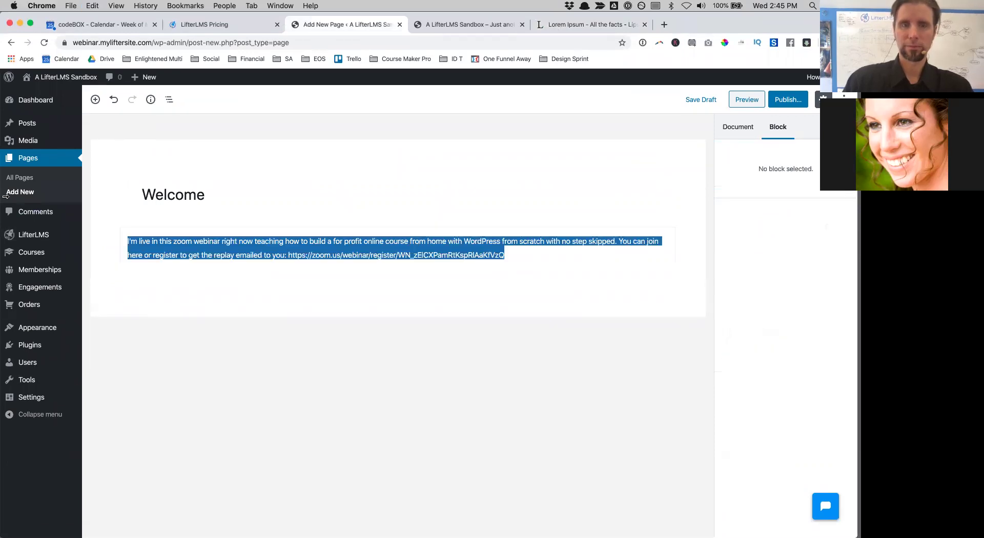
key("BackSpace")
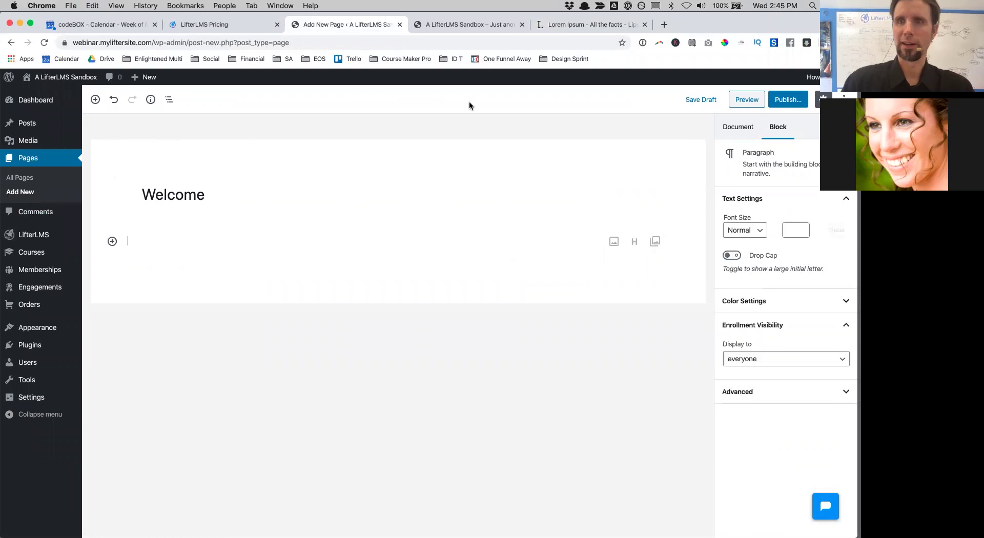
- Copy the first three Lorem Ipsum paragraphs from the Lipsum site into the Welcome page body and publish the page
left_click(625, 25)
left_click_drag(424, 426, 191, 274)
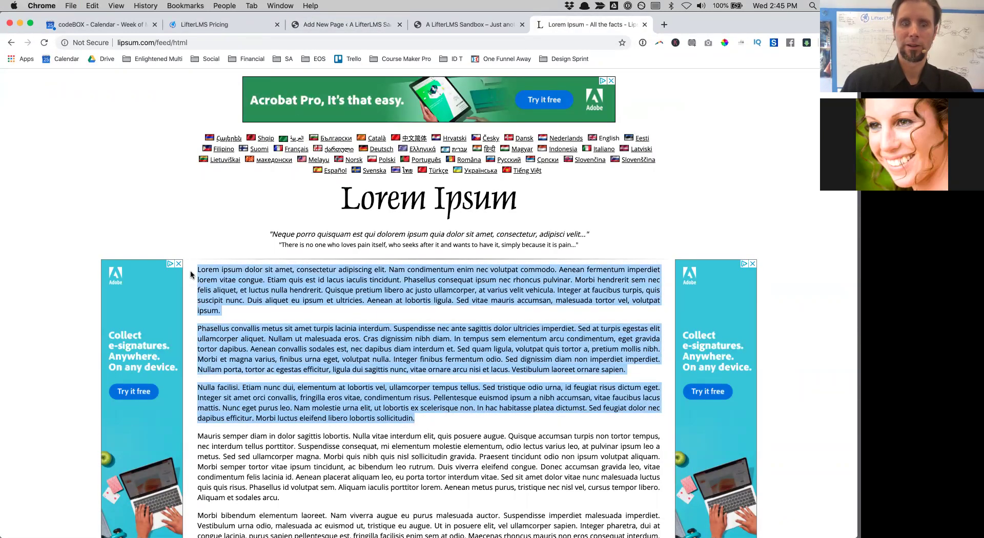
left_click(177, 26)
left_click_drag(702, 28, 695, 53)
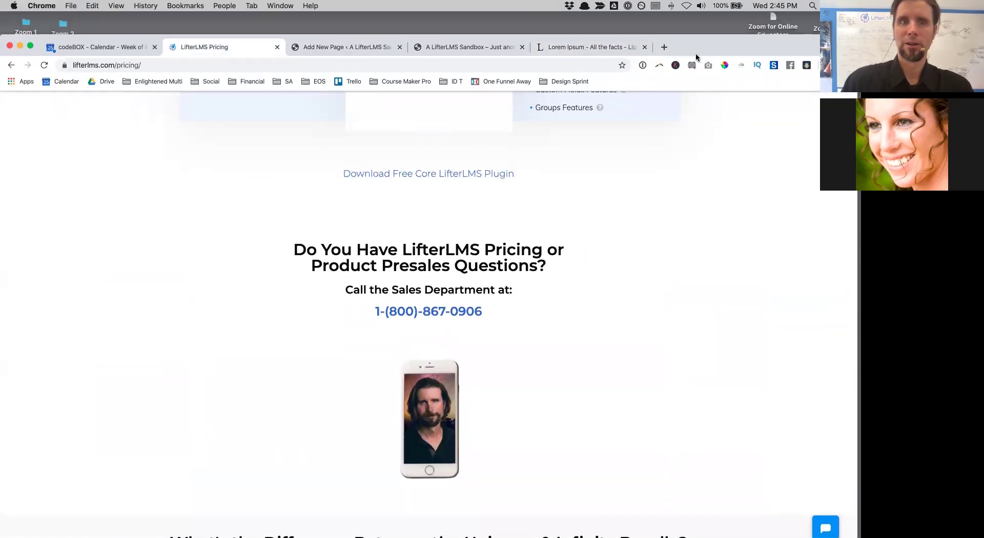
left_click(346, 52)
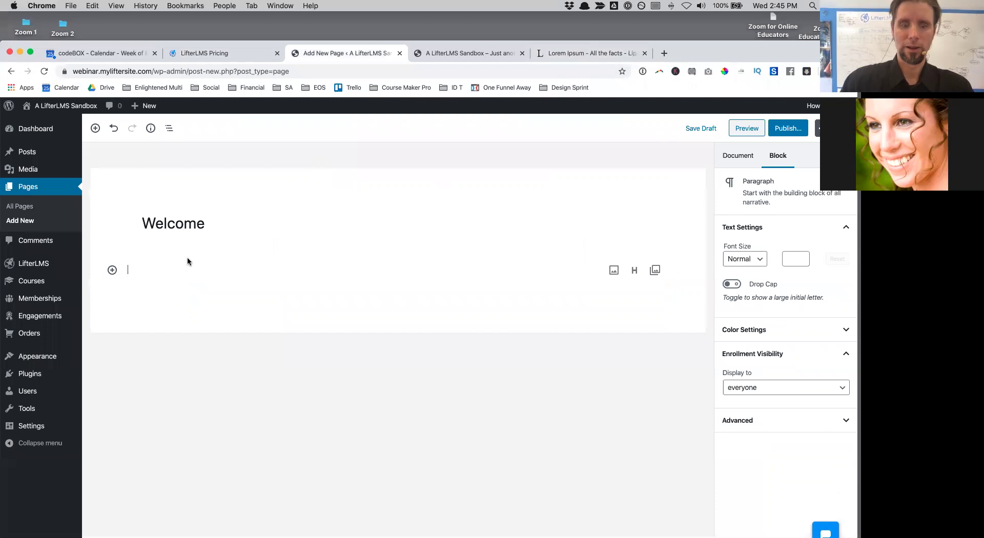
key("super+v")
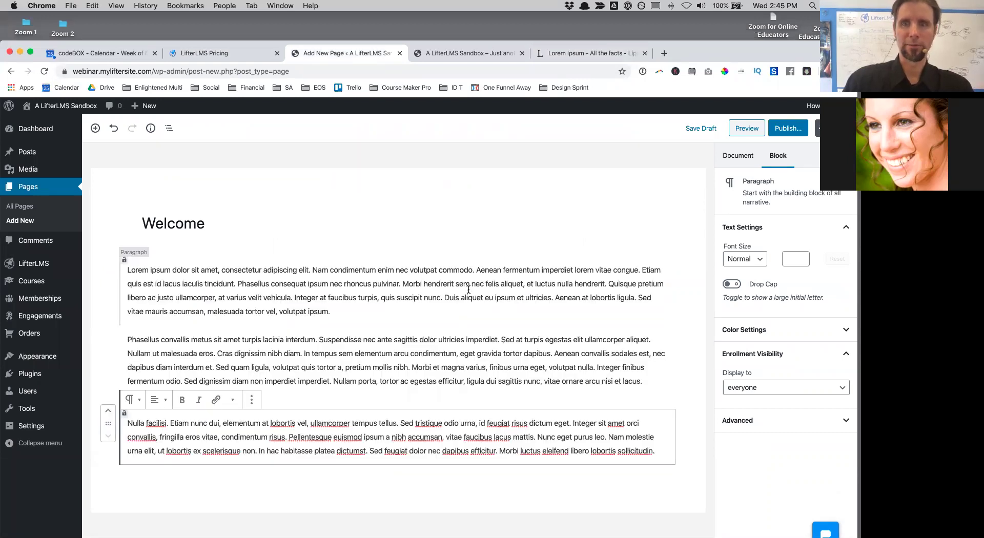
left_click(782, 134)
left_click(789, 134)
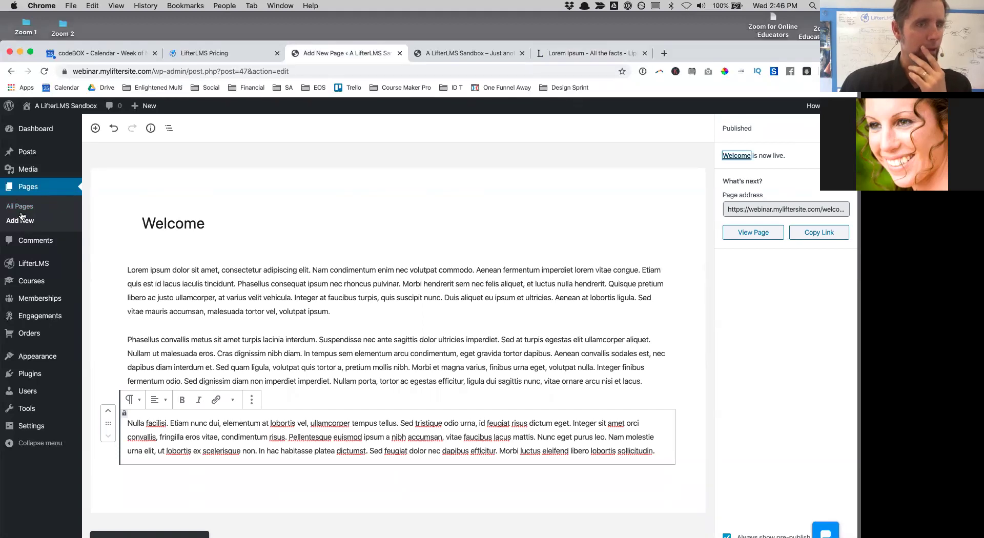
- Create a new page titled "About" with the same three Lorem Ipsum paragraphs as its body and publish it
left_click(43, 221)
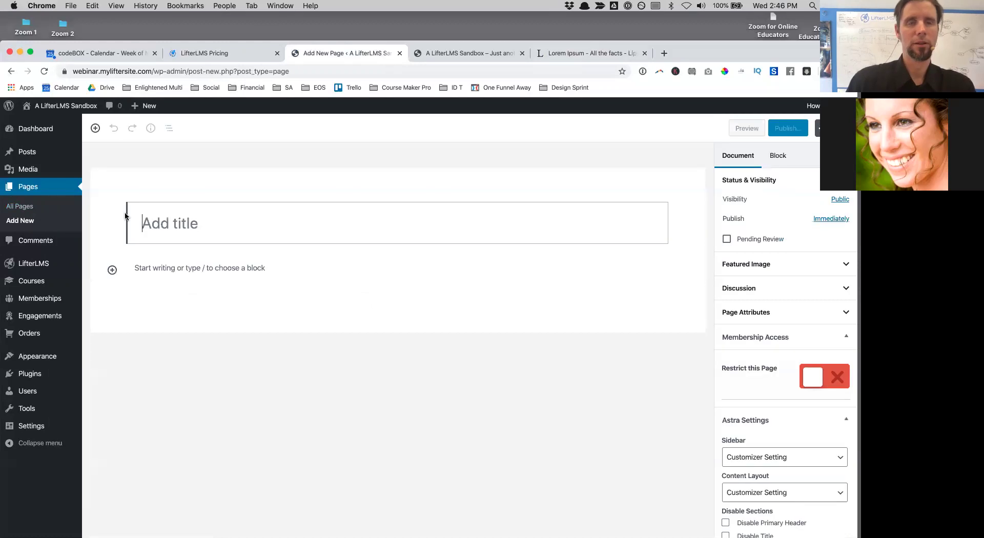
type("Abo")
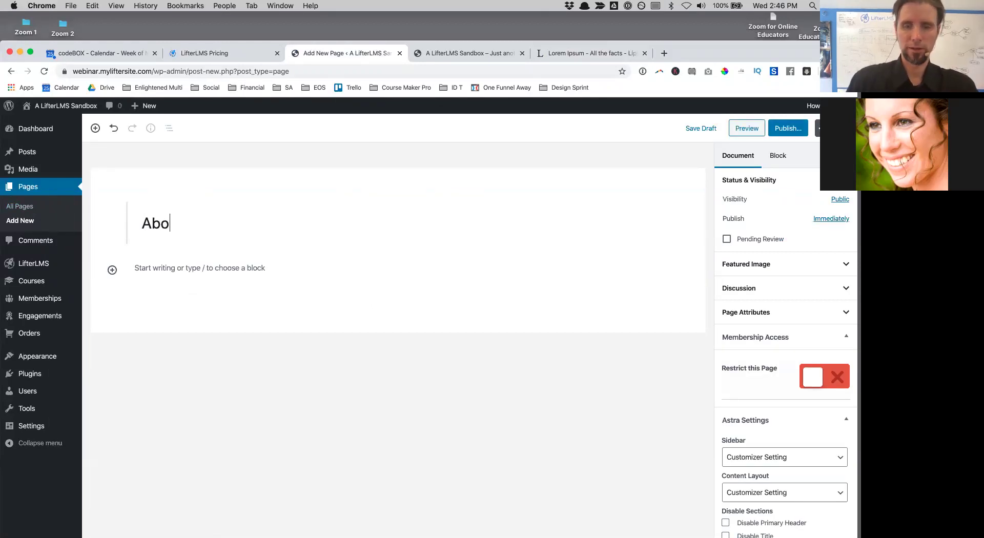
left_click(229, 268)
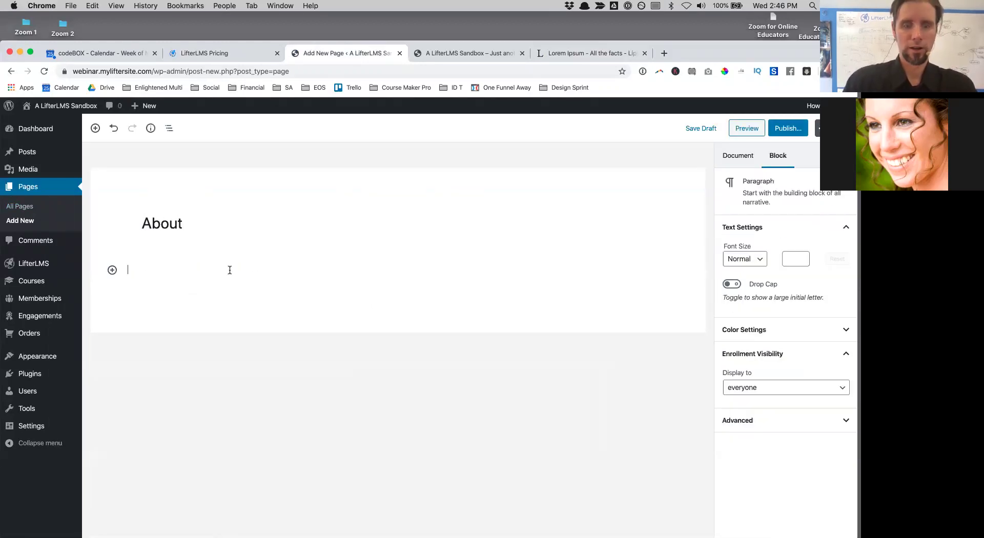
key("super+space")
key("Escape")
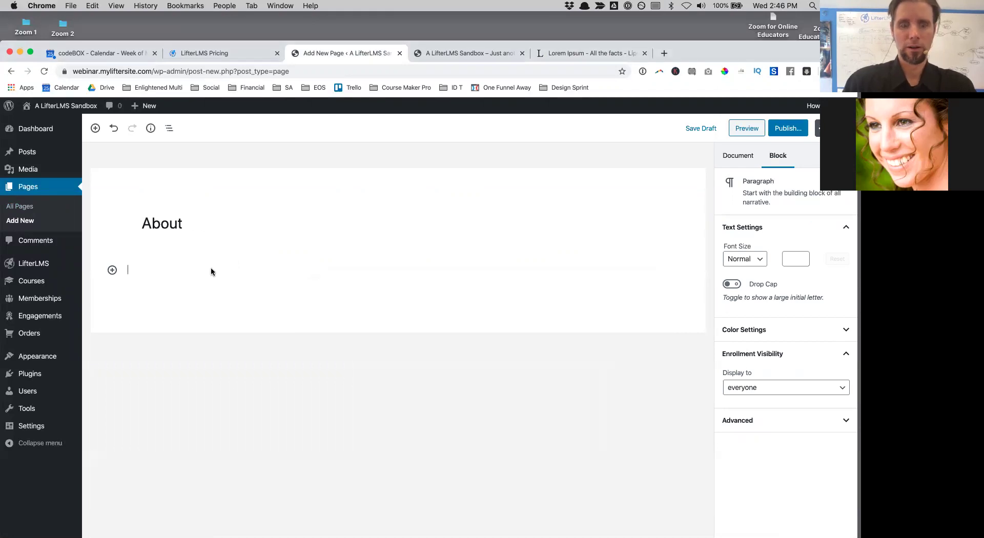
type("Lorem ipsum dolor sit amet, consectetur adipiscing elit. Nam condimentum enim nec volutpat commodo. Aenean fermentum imperdiet lorem vitae congue. Etiam quis est id lacus iaculis tincidunt. Phasellus consequat ipsum nec rhoncus pulvinar. Morbi hendrerit sem nec felis aliquet, et luctus nulla hendrerit. Quisque pretium libero ac justo ullamcorper, at varius velit vehicula. Integer at faucibus turpis, quis suscipit nunc. Duis aliquet eu ipsum et ultricies. Aenean at lobortis ligula. Sed vitae mauris accumsan, malesuada tortor vel, volutpat ipsum. Phasellus convallis metus sit amet turpis lacinia interdum. Suspendisse nec ante sagittis dolor ultricies imperdiet. Sed at turpis egestas elit ullamcorper aliquet. Nullam ut malesuada eros. Cras dignissim nibh diam. In tempus sem elementum arcu condimentum, eget gravida tortor dapibus. Aenean convallis sodales est, nec dapibus diam interdum et. Sed quam ligula, volutpat quis tortor a, pretium mollis nibh. Morbi et magna varius, finibus urna eget, volutpat nulla. Integer finibus fermentum odio. Sed dignissim diam non imperdiet imperdiet. Nullam porta, tortor ac egestas efficitur, ligula dui sagittis nunc, vitae ornare arcu nisi et lacus. Nulla facilisi. Etiam nunc dui, elementum at lobortis vel, ullamcorper tempus tellus. Sed tristique odio urna, id feugiat risus dictum eget. Integer sit amet orci convallis, fringilla eros vitae, condimentum risus. Pellentesque euismod ipsum a nibh accumsan, vitae faucibus lacus mattis. Nunc eget purus leo. Nam molestie urna elit, ut lobortis ex scelerisque non. In hac habitasse platea dictumst. Sed feugiat dolor nec dapibus efficitur. Morbi luctus eleifend libero lobortis sollicitudin.")
left_click(788, 129)
left_click(789, 133)
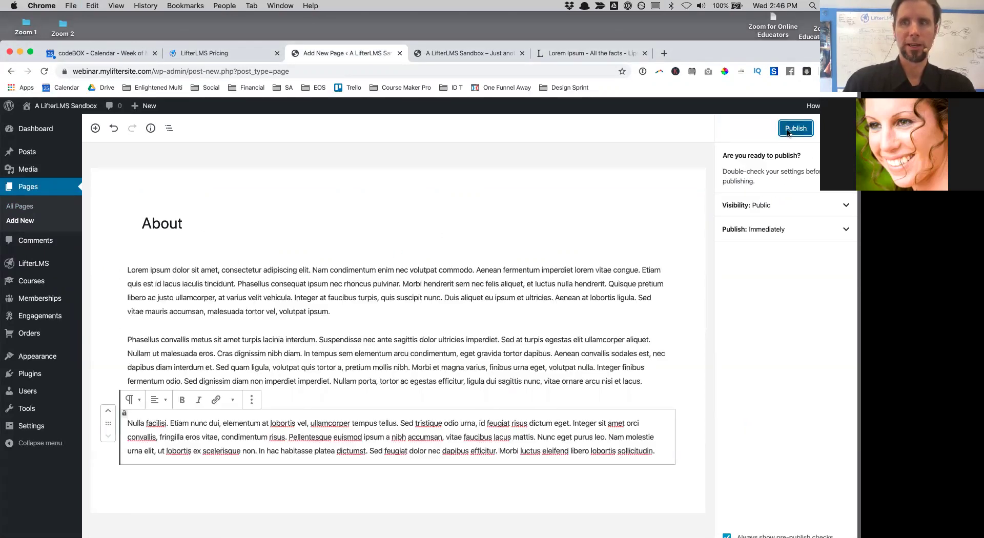
- Create a new page titled "Contact", fill its body with the copied Lorem Ipsum paragraphs and publish it
left_click(30, 221)
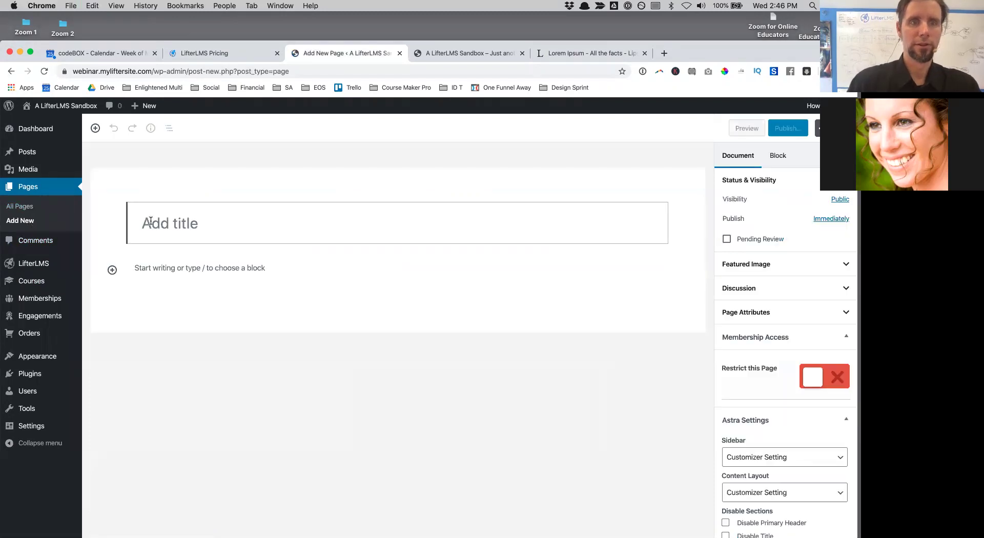
type("Contact")
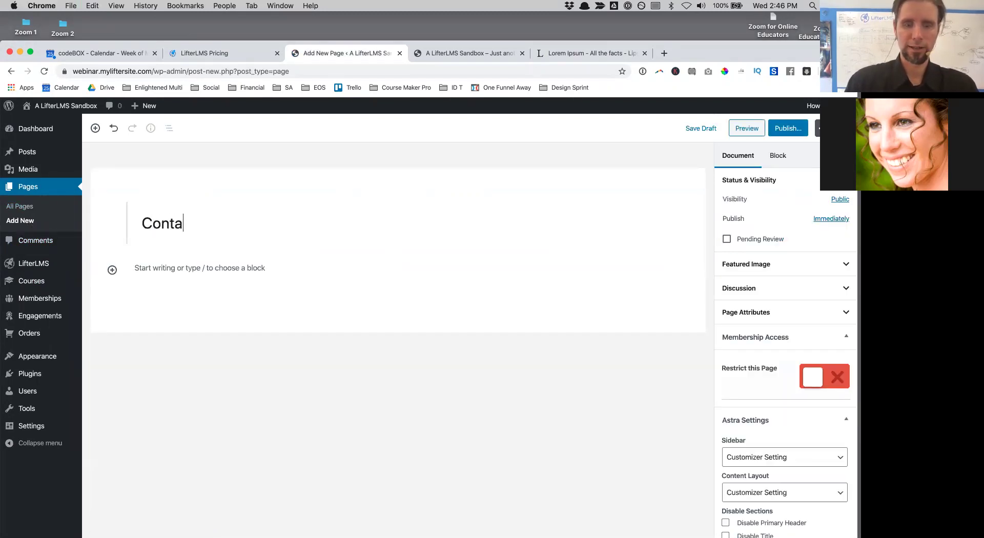
left_click(215, 266)
type("Lorem ipsum dolor sit amet, consectetur adipiscing elit. Nam condimentum enim nec volutpat commodo. Aenean fermentum imperdiet lorem vitae congue. Etiam quis est id lacus iaculis tincidunt. Phasellus consequat ipsum nec rhoncus pulvinar. Morbi hendrerit sem nec felis aliquet, et luctus nulla hendrerit. Quisque pretium libero ac justo ullamcorper, at varius velit vehicula. Integer at faucibus turpis, quis suscipit nunc. Duis aliquet eu ipsum et ultricies. Aenean at lobortis ligula. Sed vitae mauris accumsan, malesuada tortor vel, volutpat ipsum.  Phasellus convallis metus sit amet turpis lacinia interdum. Suspendisse nec ante sagittis dolor ultricies imperdiet. Sed at turpis egestas elit ullamcorper aliquet. Nullam ut malesuada eros. Cras dignissim nibh diam. In tempus sem elementum arcu condimentum, eget gravida tortor dapibus. Aenean convallis sodales est, nec dapibus diam interdum et. Sed quam ligula, volutpat quis tortor a, pretium mollis nibh. Morbi et magna varius, finibus urna eget, volutpat nulla. Integer finibus fermentum odio. Sed dignissim diam non imperdiet imperdiet. Nullam porta, tortor ac egestas efficitur, ligula dui sagittis nunc, vitae ornare arcu nisi et lacus.  Nulla facilisi. Etiam nunc dui, elementum at lobortis vel, ullamcorper tempus tellus. Sed tristique odio urna, id feugiat risus dictum eget. Integer sit amet orci convallis, fringilla eros vitae, condimentum risus. Pellentesque euismod ipsum a nibh accumsan, vitae faucibus lacus mattis. Nunc eget purus leo. Nam molestie urna elit, ut lobortis ex scelerisque non. In hac habitasse platea dictumst. Sed feugiat dolor nec dapibus efficitur. Morbi luctus eleifend libero lobortis sollicitudin.")
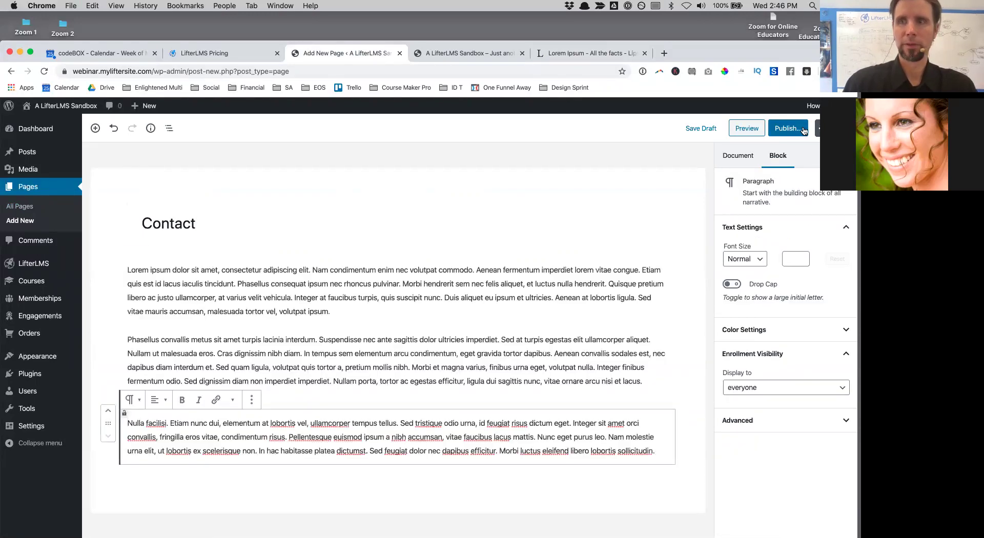
left_click(788, 128)
left_click(801, 128)
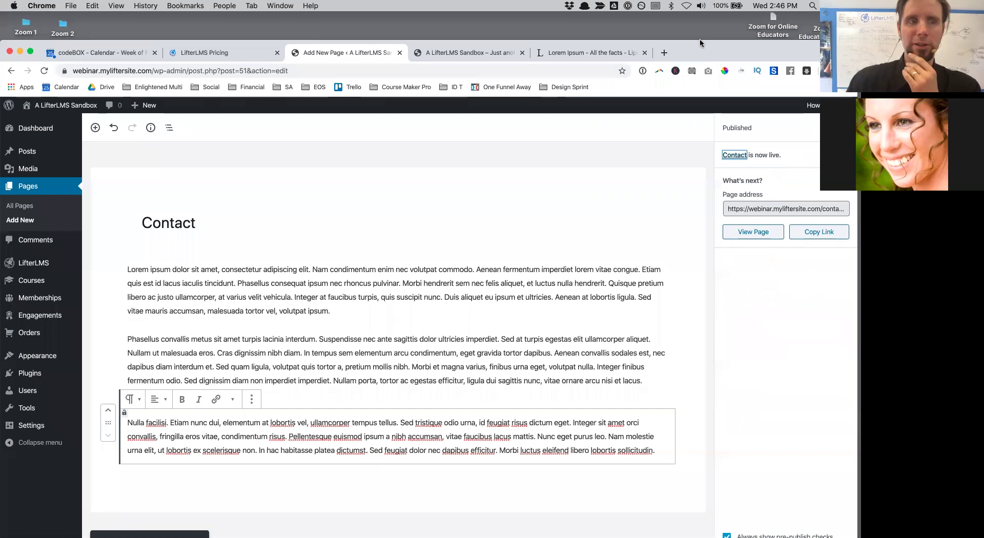
- Create a navigation menu named "Main Menu" and assign it to the Primary Menu display location
left_click_drag(698, 53, 696, 25)
mouse_move(38, 328)
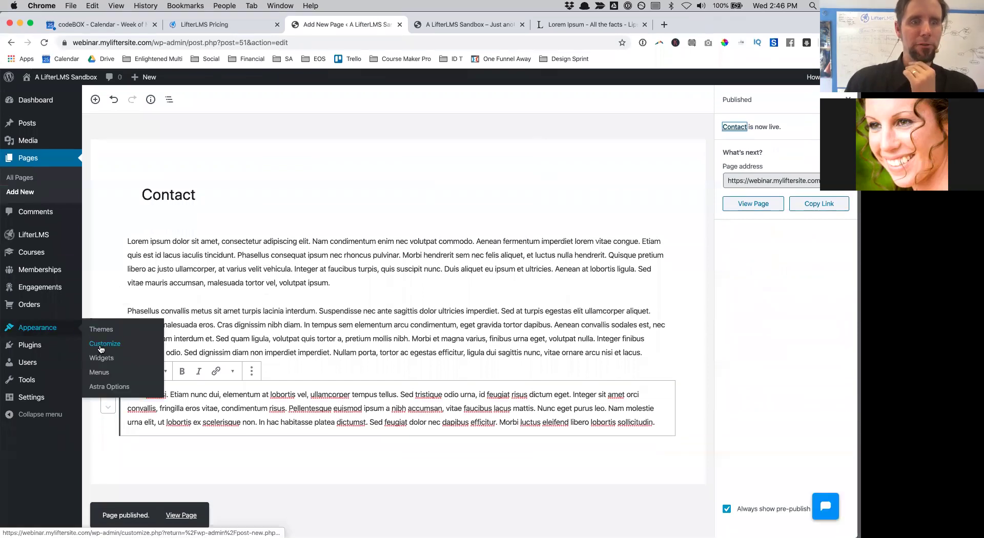
left_click(101, 372)
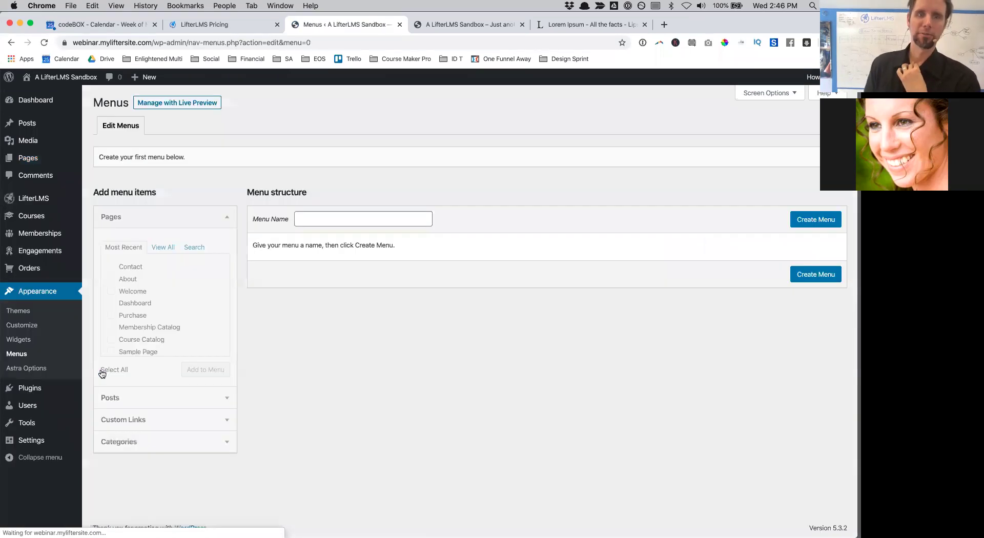
left_click(321, 221)
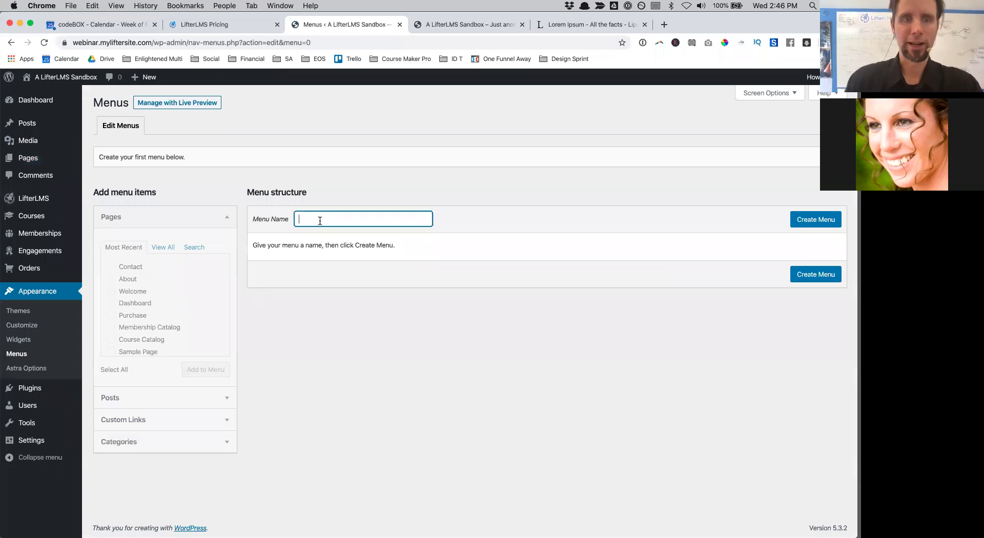
type("Priimary")
key("super+a")
type("Main M")
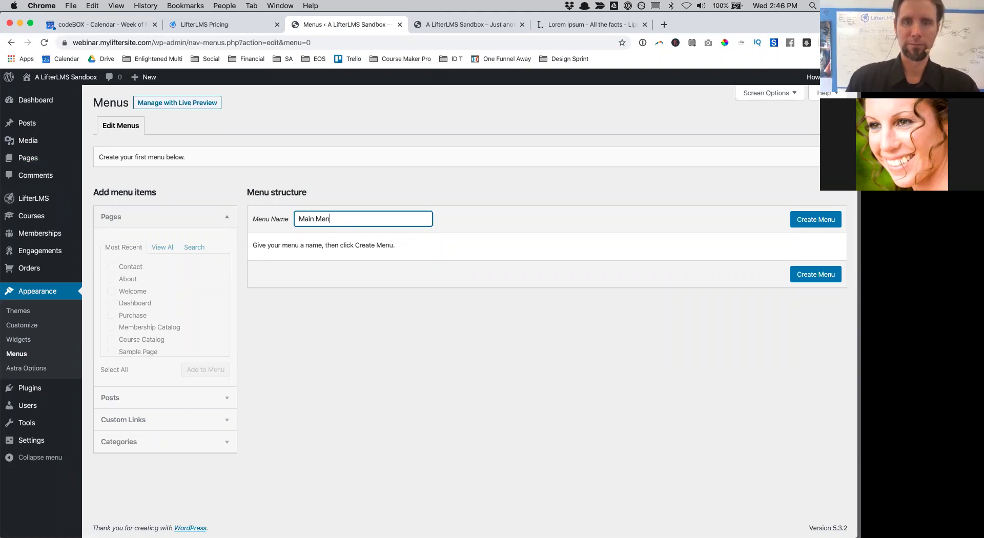
left_click(813, 224)
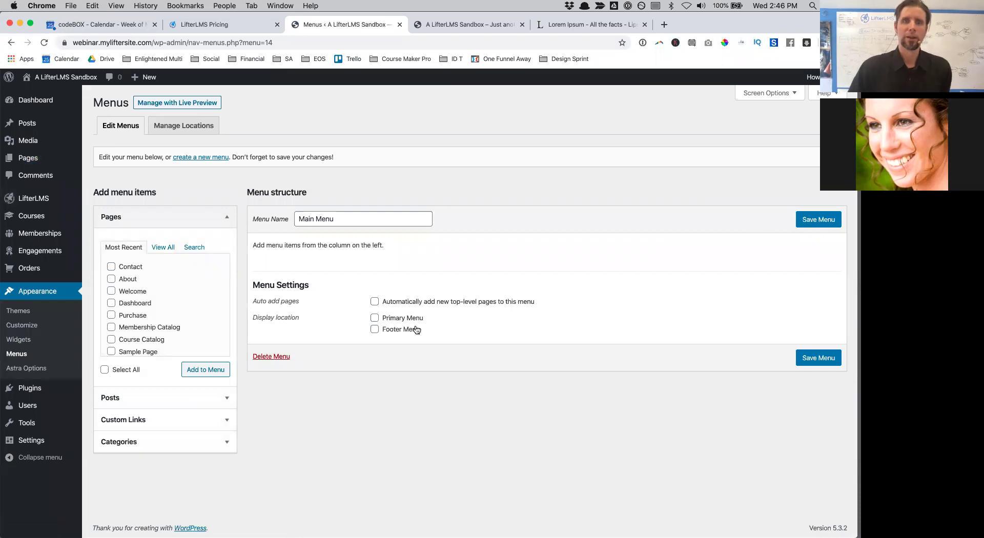
left_click(374, 318)
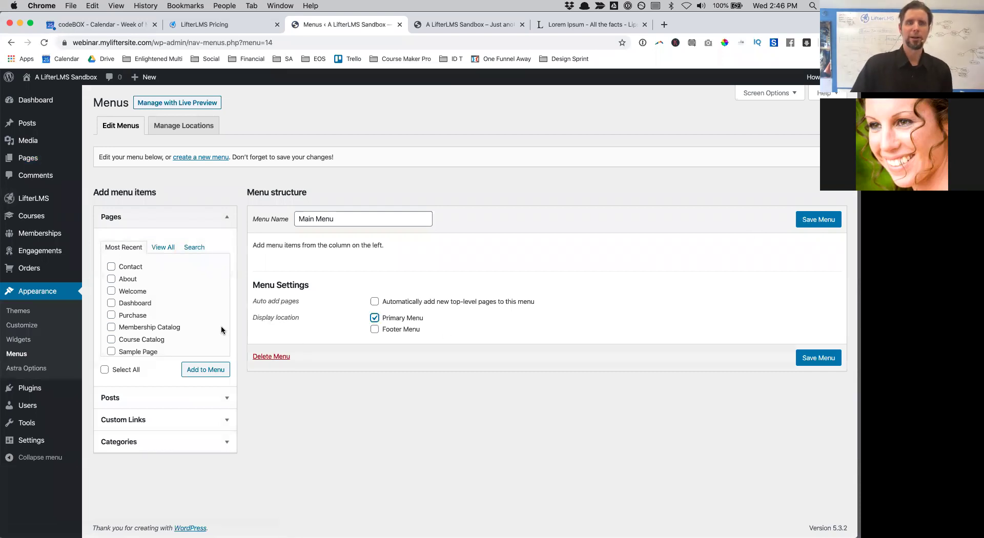
- Mark the Welcome, About and Contact pages as items for the Main Menu
left_click(111, 292)
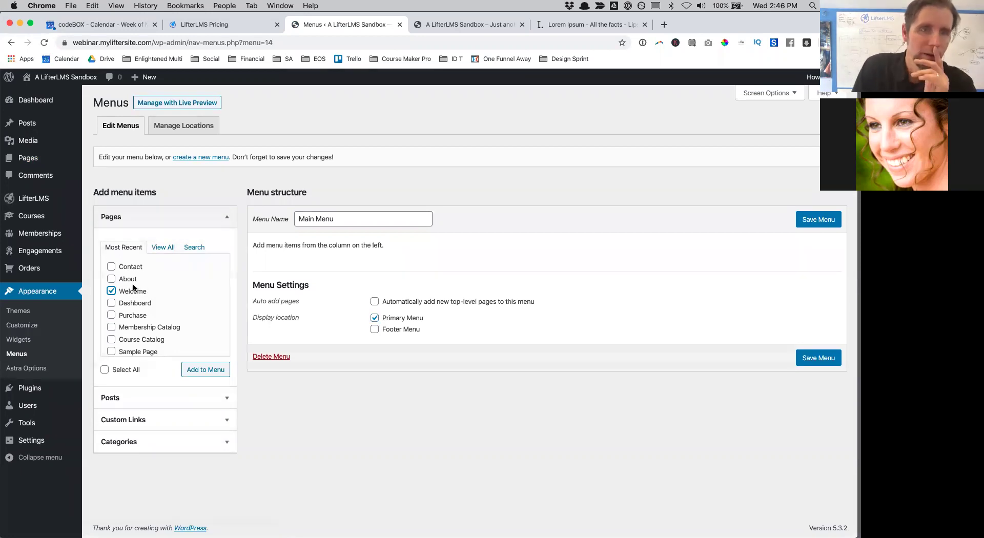
left_click(112, 279)
left_click(111, 266)
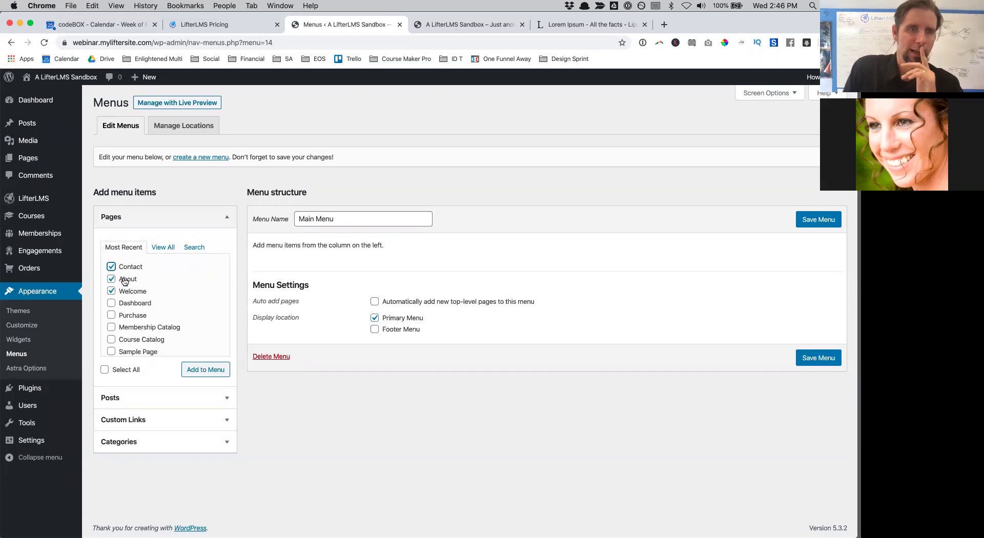
scroll(114, 312, "down", 1)
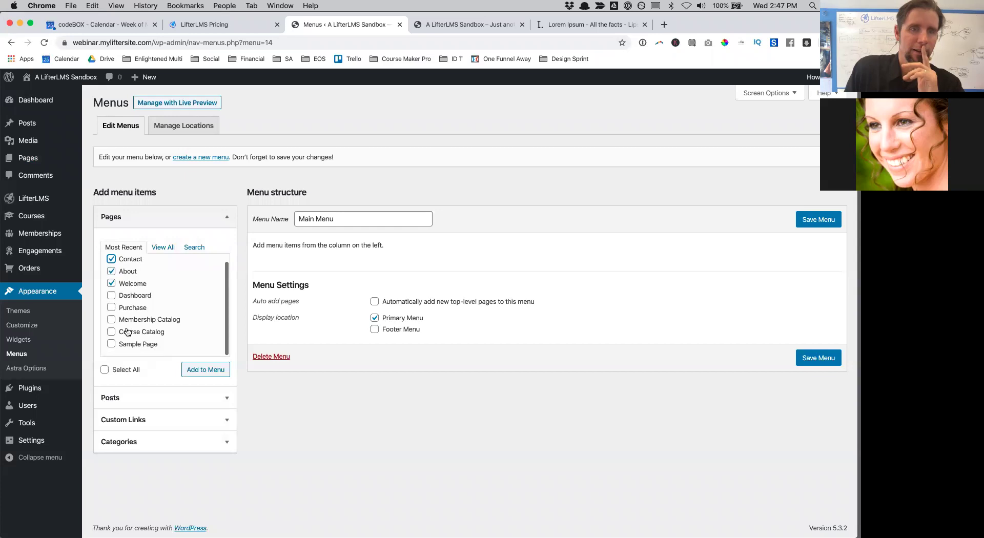
- Enable the LifterLMS box in the menu editor's screen options and look at the menu items it offers
left_click(765, 93)
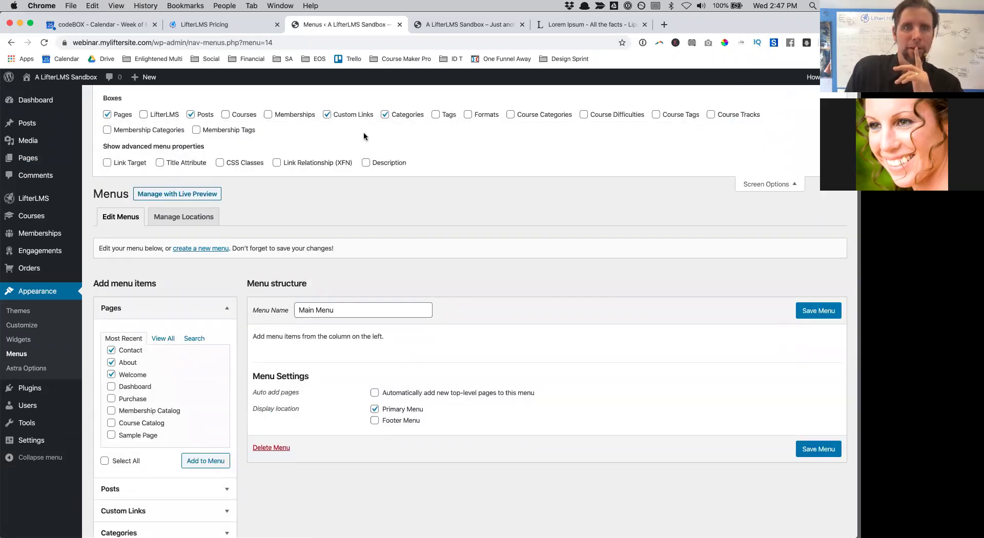
left_click(144, 115)
scroll(149, 333, "down", 2)
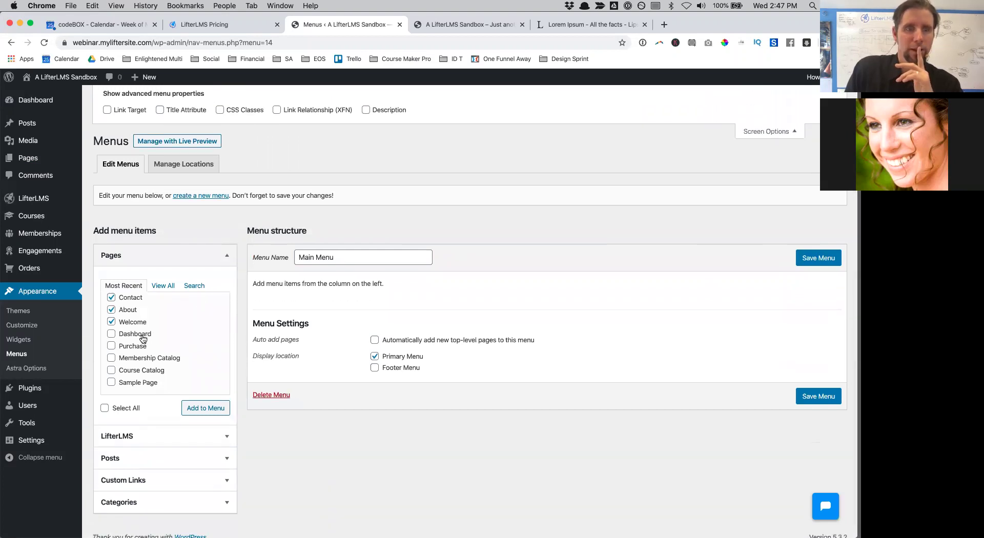
left_click(134, 428)
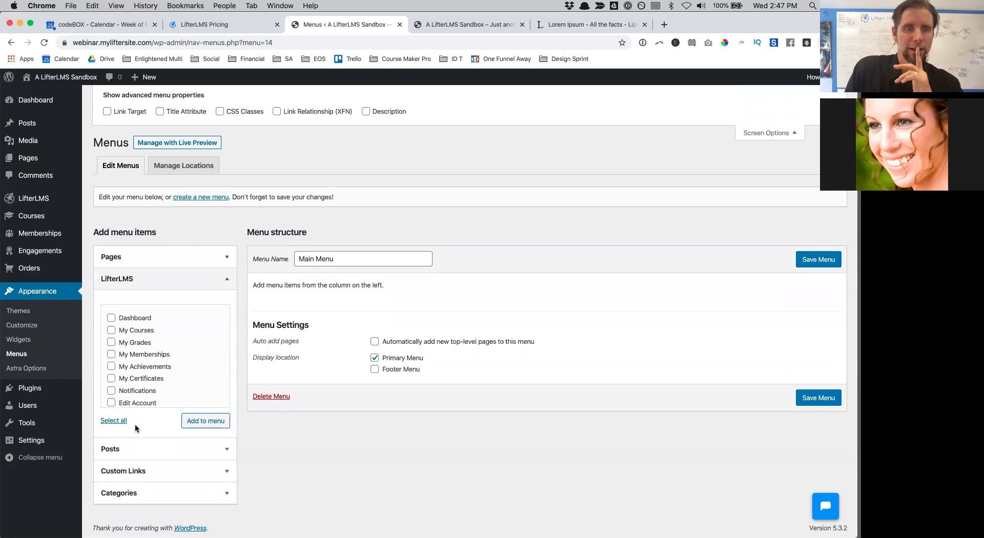
left_click(165, 276)
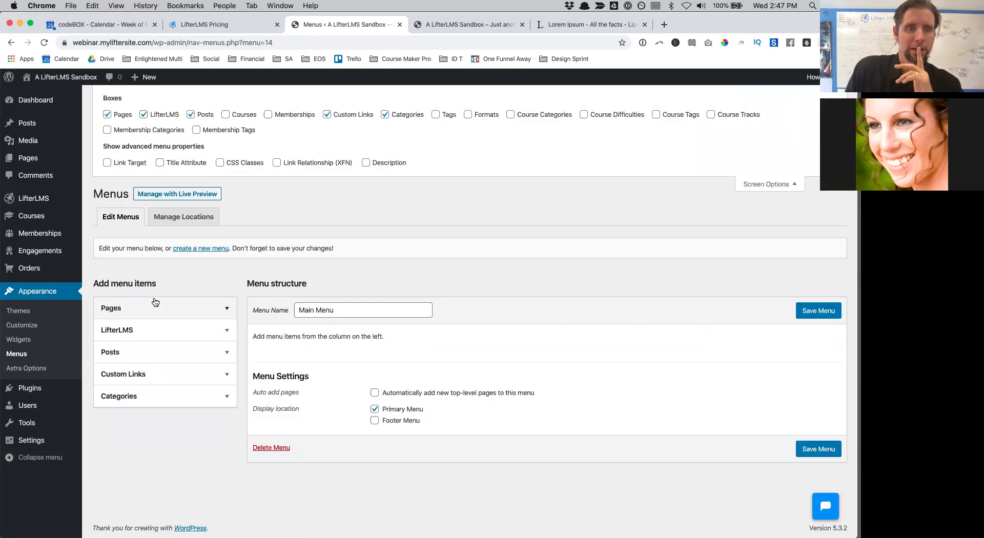
- Mark the Course Catalog and Dashboard pages as further items for the Main Menu
left_click(156, 305)
scroll(184, 382, "down", 2)
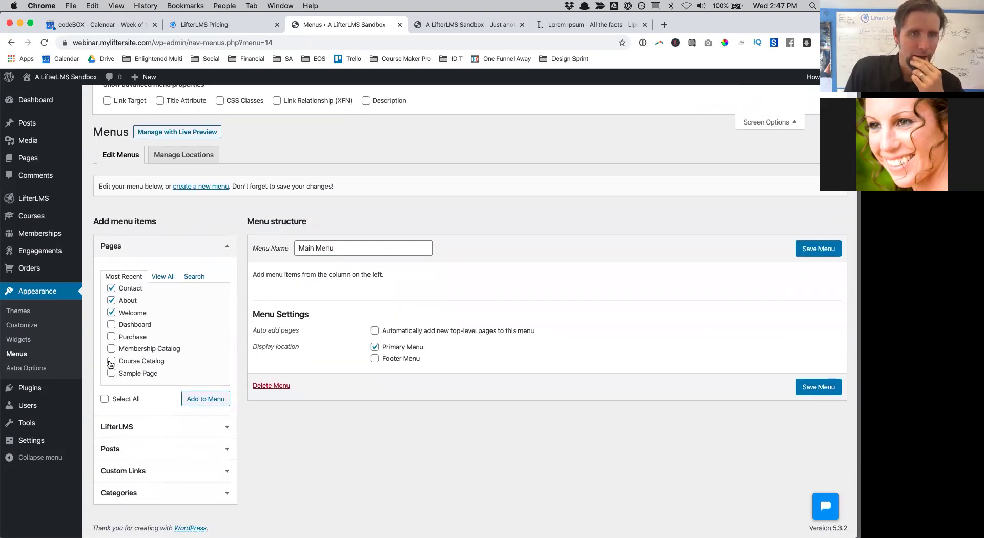
left_click(115, 328)
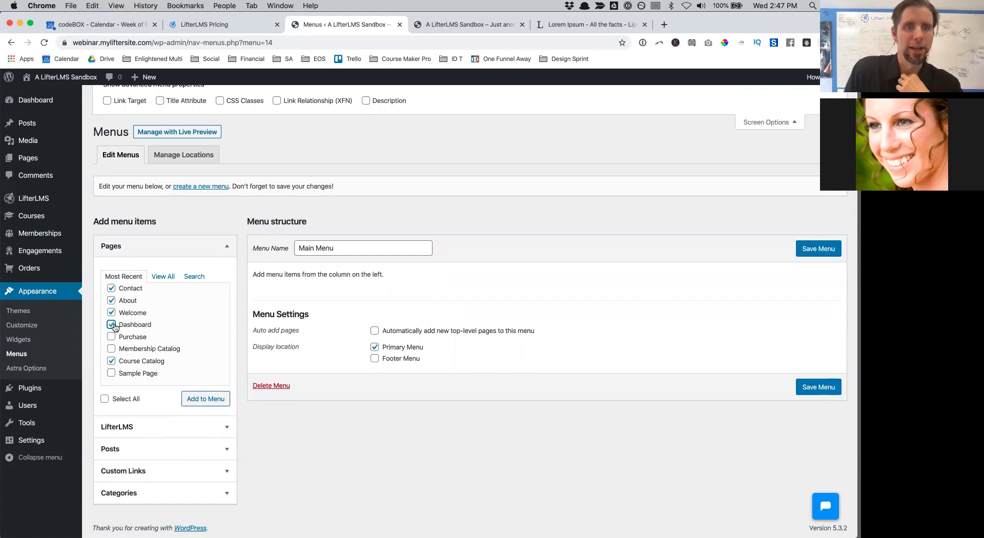
- Add the LifterLMS Sign In and Sign Out links and all the marked pages to the Main Menu
left_click(226, 427)
scroll(153, 358, "down", 3)
scroll(153, 360, "down", 1)
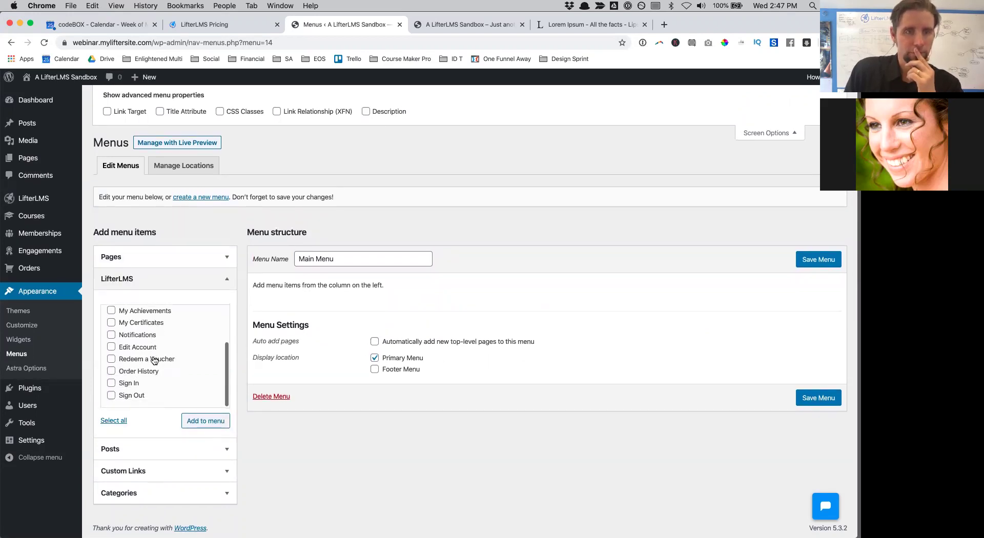
left_click(114, 385)
left_click(111, 396)
left_click(199, 421)
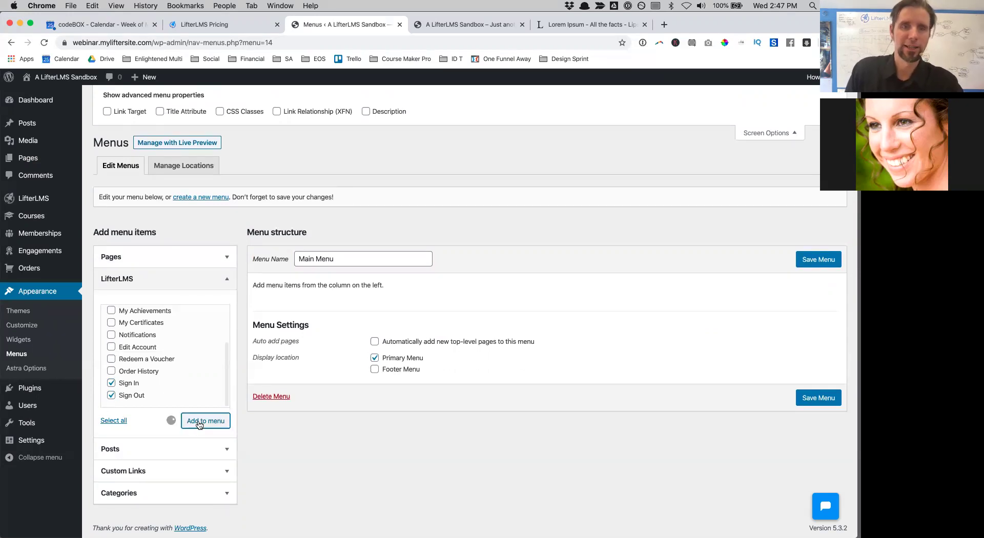
left_click(197, 258)
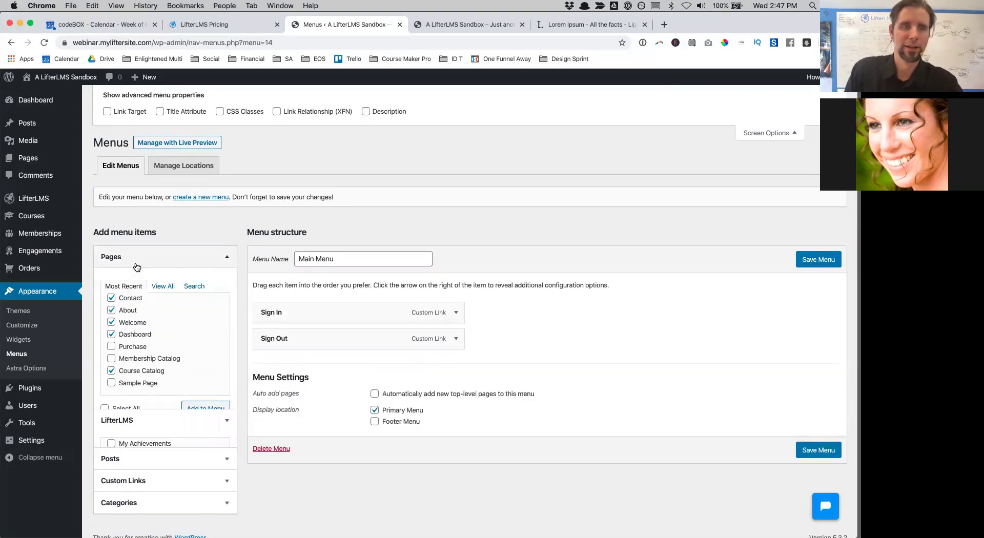
left_click(216, 410)
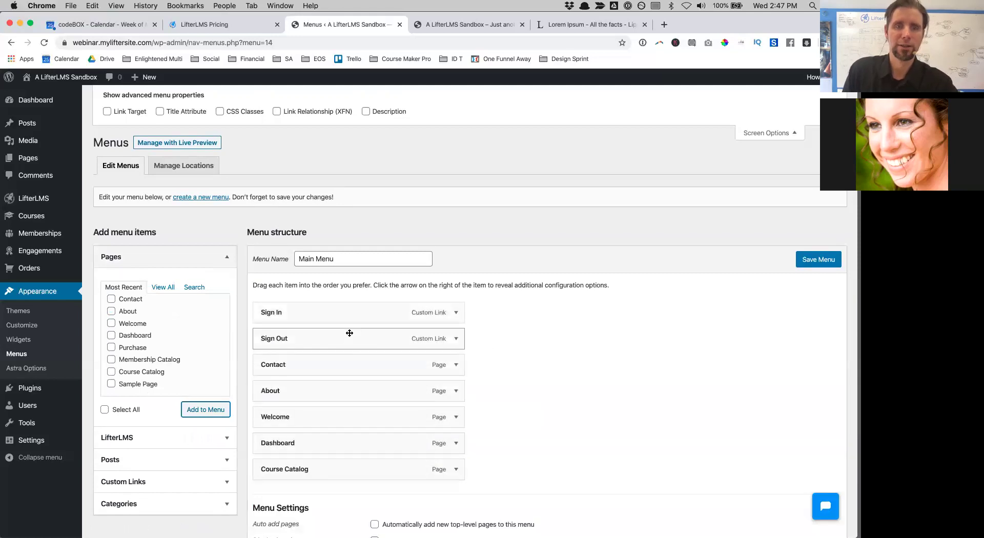
- Reorder the menu by moving Sign In and Sign Out to the end and Welcome to the first place
left_click_drag(330, 320, 336, 476)
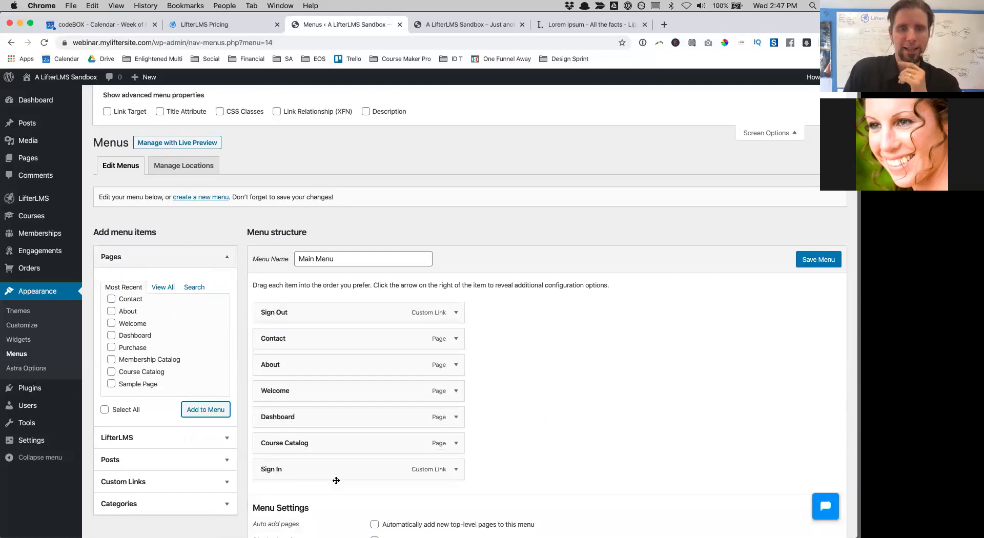
left_click_drag(307, 319, 308, 481)
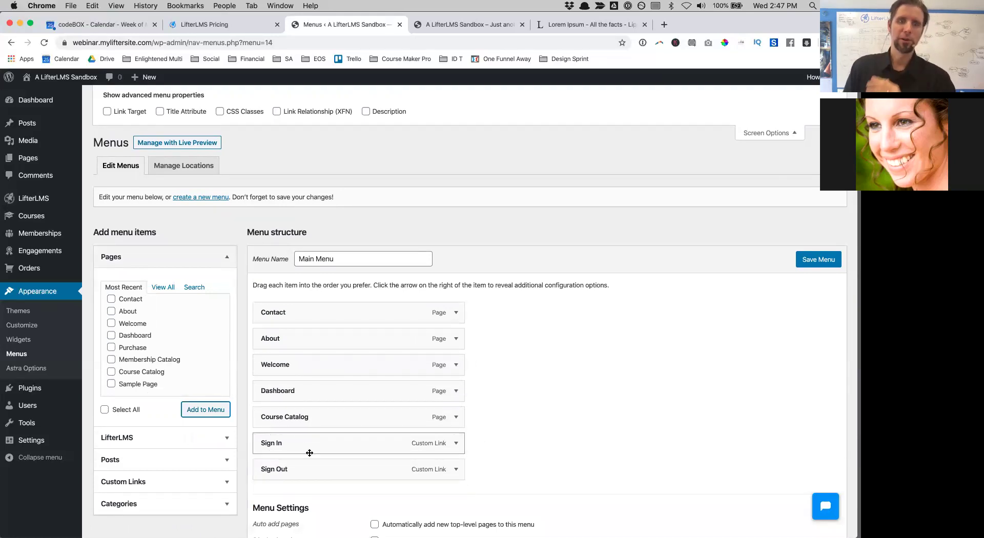
left_click_drag(314, 364, 306, 310)
- Change the navigation label of the Welcome menu item to "Home"
left_click(456, 313)
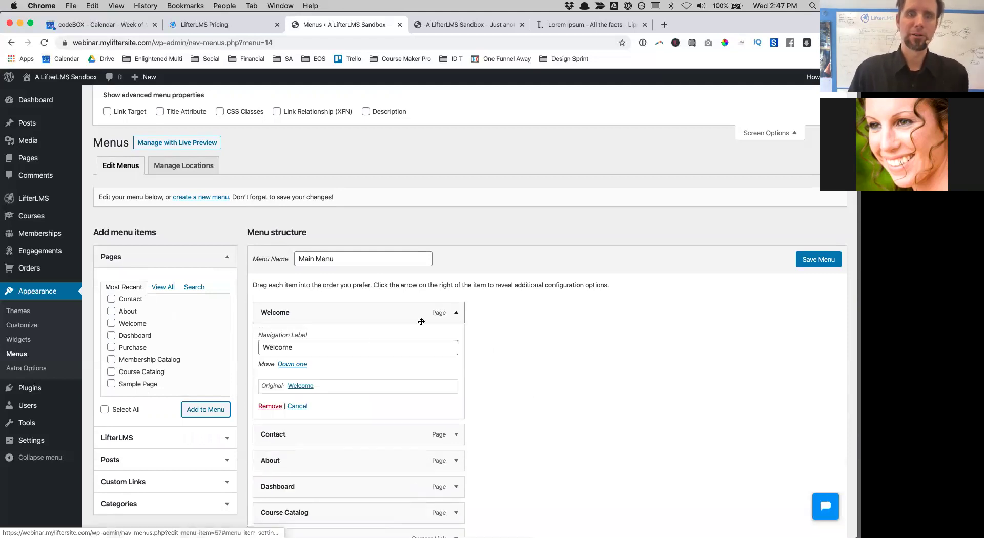
left_click(312, 347)
key("super+a")
type("Home")
left_click(508, 369)
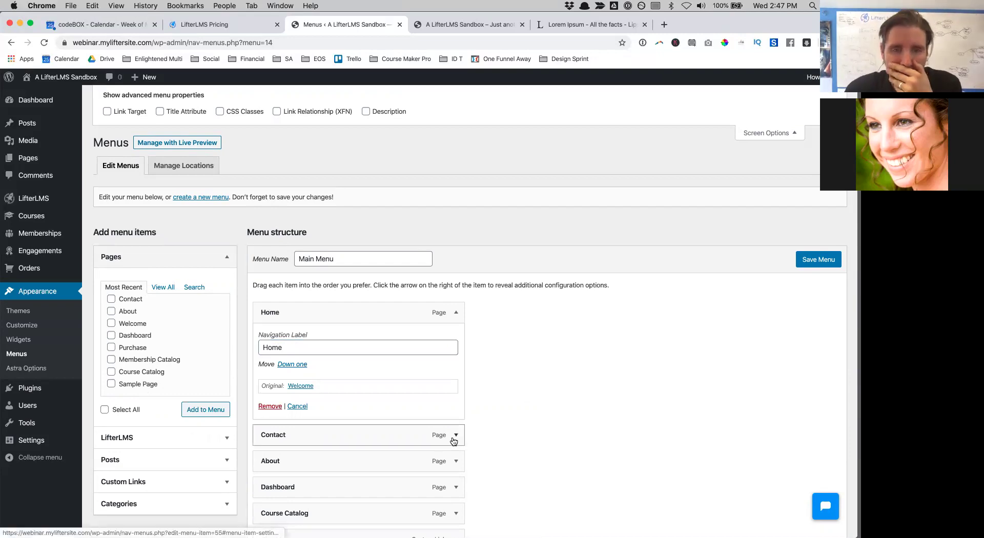
- Arrange the items after Home in the order About, Course Catalog, Contact, Dashboard
left_click_drag(363, 461, 325, 423)
scroll(338, 482, "down", 1)
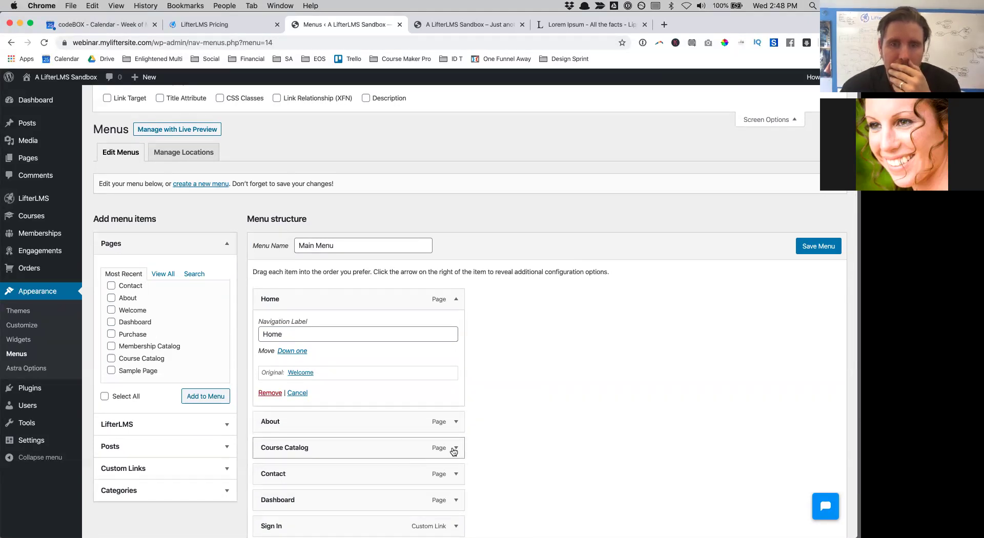
- Change the navigation label of the Course Catalog menu item to "Courses" and save the Main Menu
left_click(454, 449)
left_click(339, 481)
left_click_drag(339, 480, 292, 480)
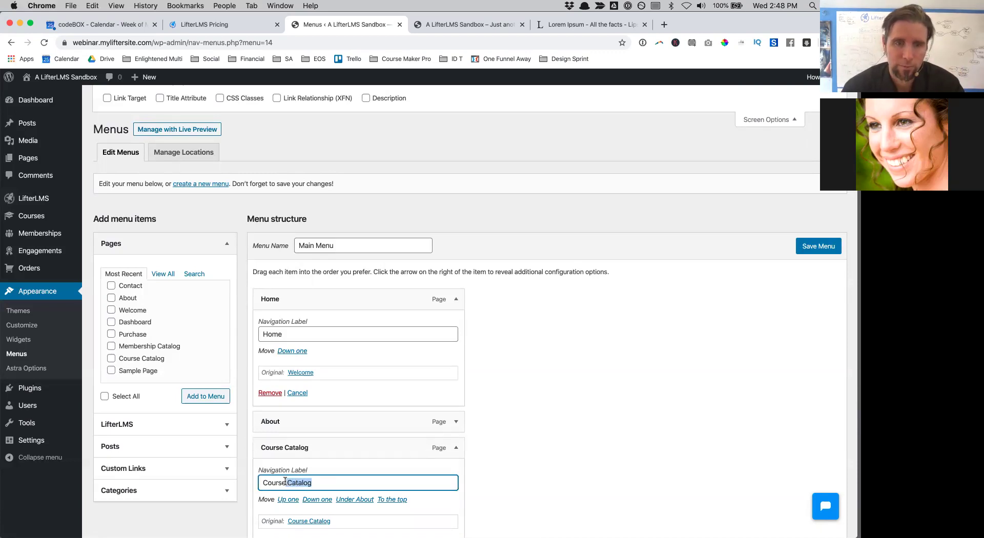
type("ses")
scroll(495, 438, "down", 5)
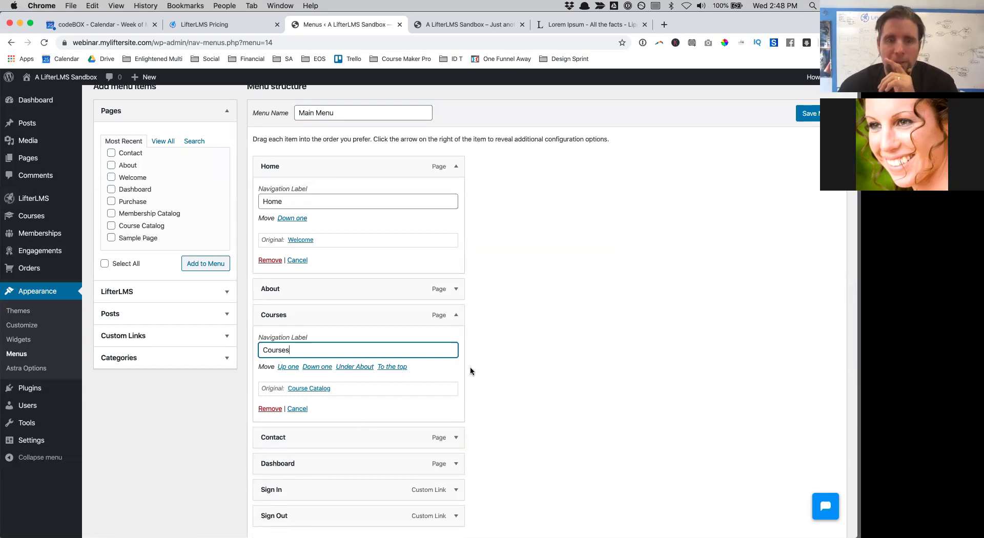
left_click(809, 115)
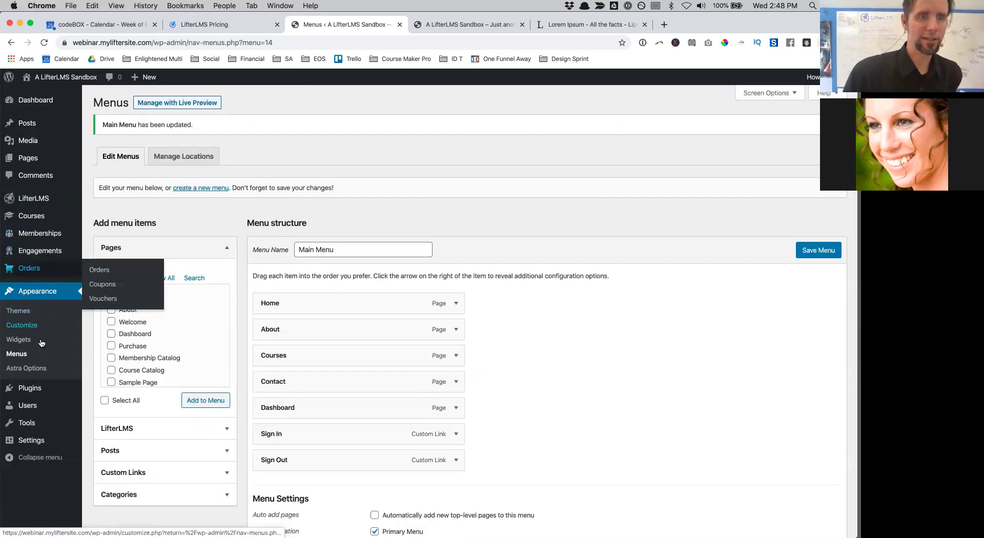
- In the theme customizer's LifterLMS settings, set both Course Columns and Membership Columns to 2
left_click(25, 323)
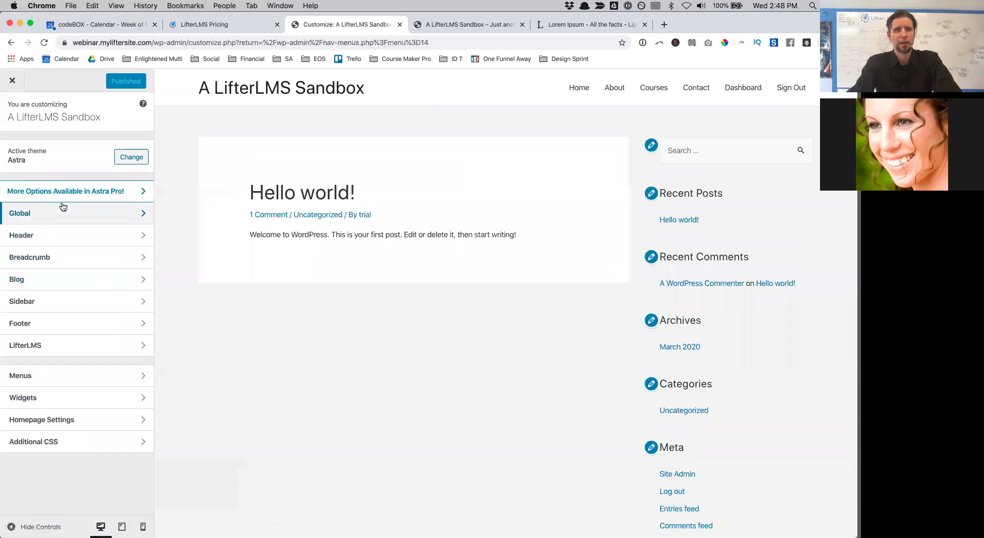
left_click(84, 351)
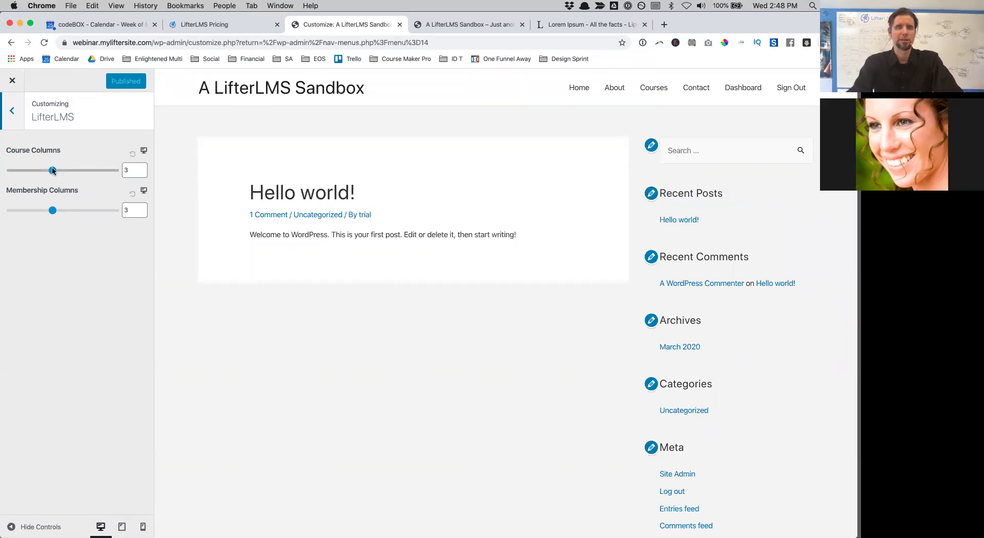
left_click_drag(54, 173, 33, 171)
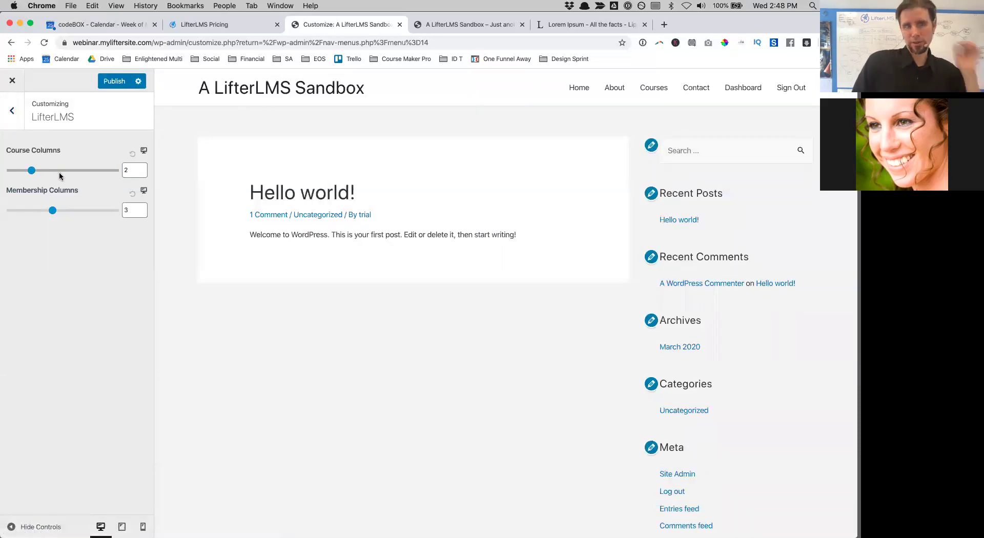
left_click_drag(49, 211, 32, 211)
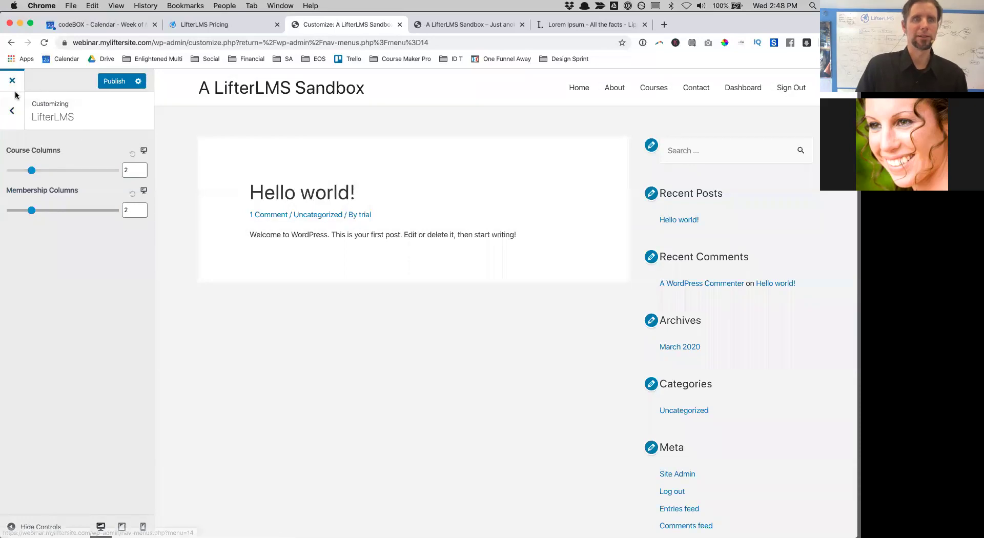
- In the customizer's Sidebar settings, set the layout for Pages to No Sidebar
left_click(11, 110)
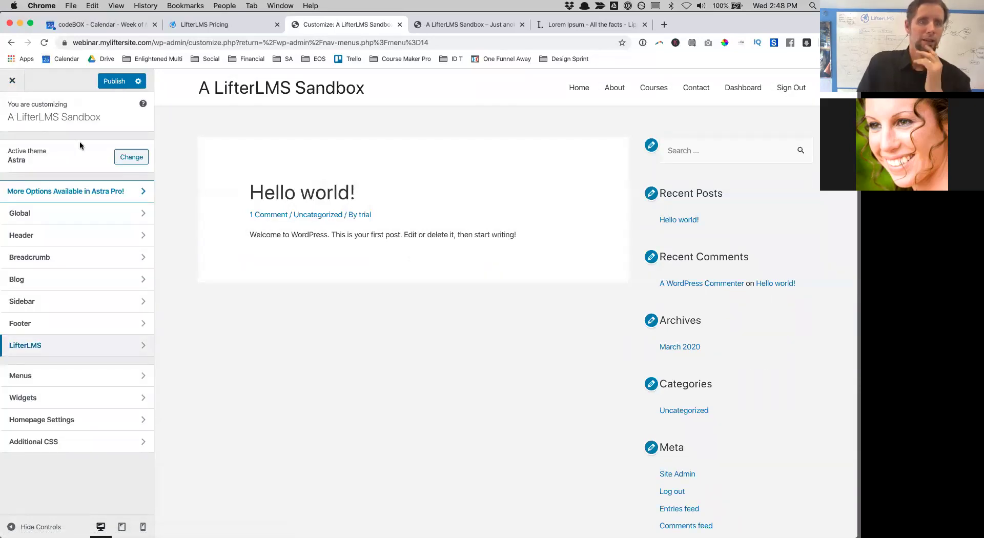
left_click(61, 308)
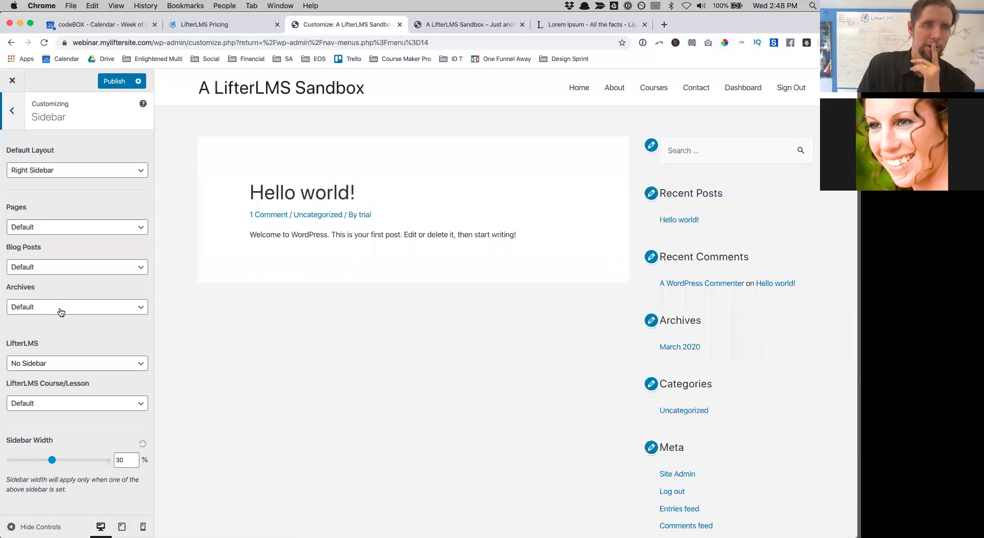
left_click(47, 236)
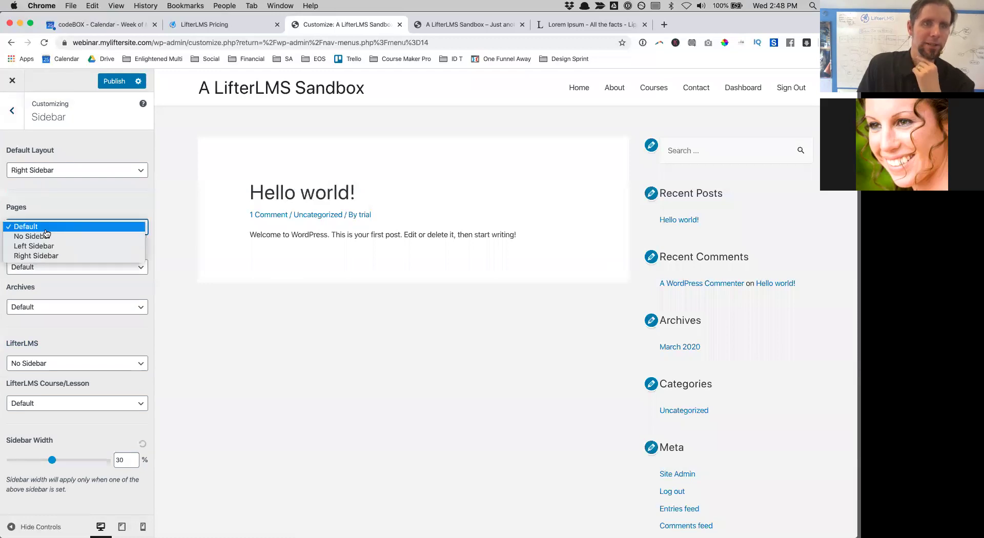
left_click(45, 236)
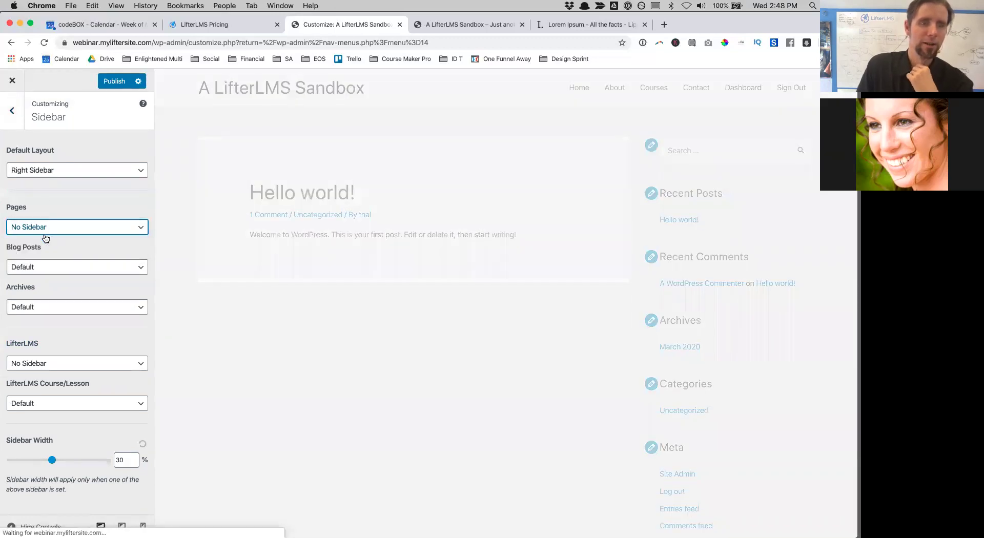
- Set the LifterLMS Course/Lesson layout to Left Sidebar and publish it after previewing The Official Quickstart Course for LifterLMS
left_click(74, 405)
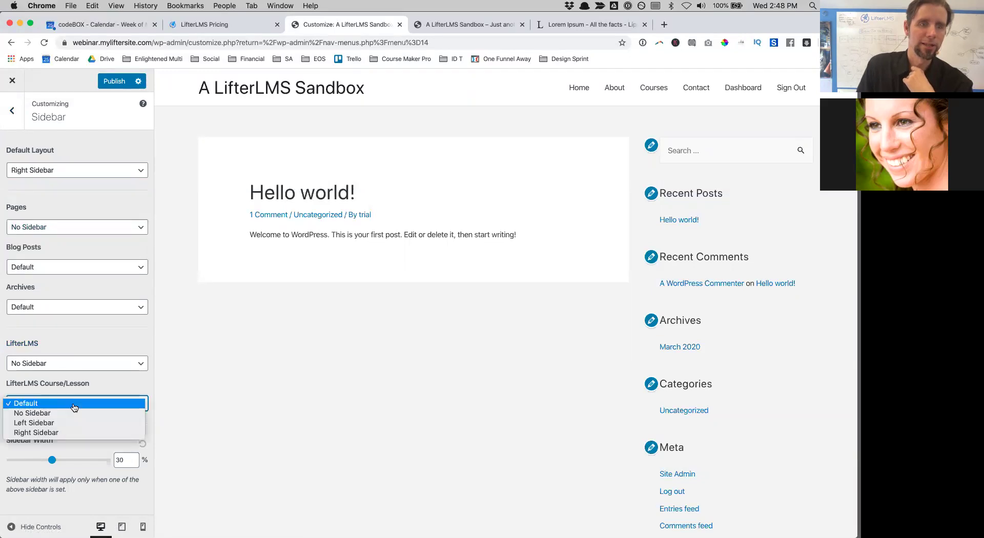
left_click(73, 430)
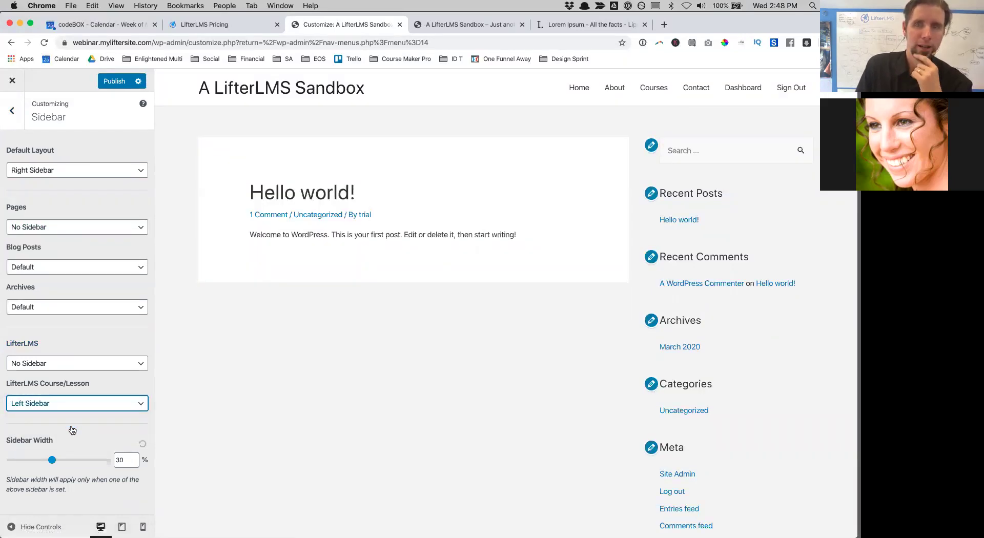
left_click(658, 91)
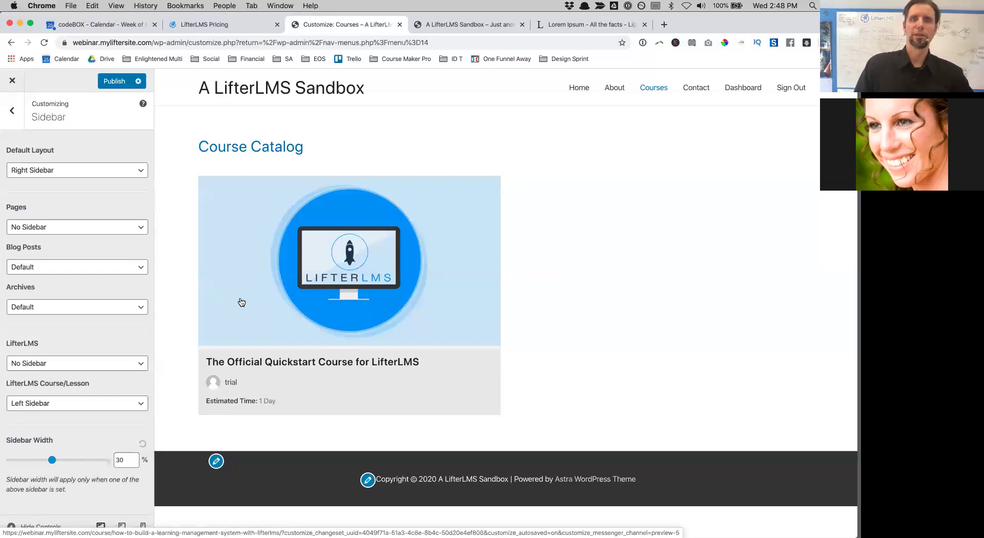
left_click(271, 360)
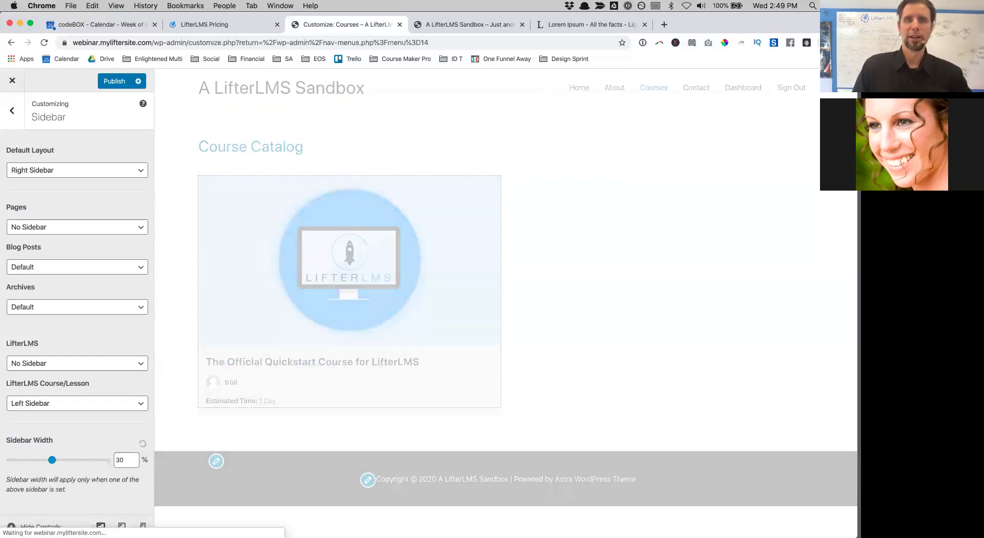
scroll(280, 354, "down", 5)
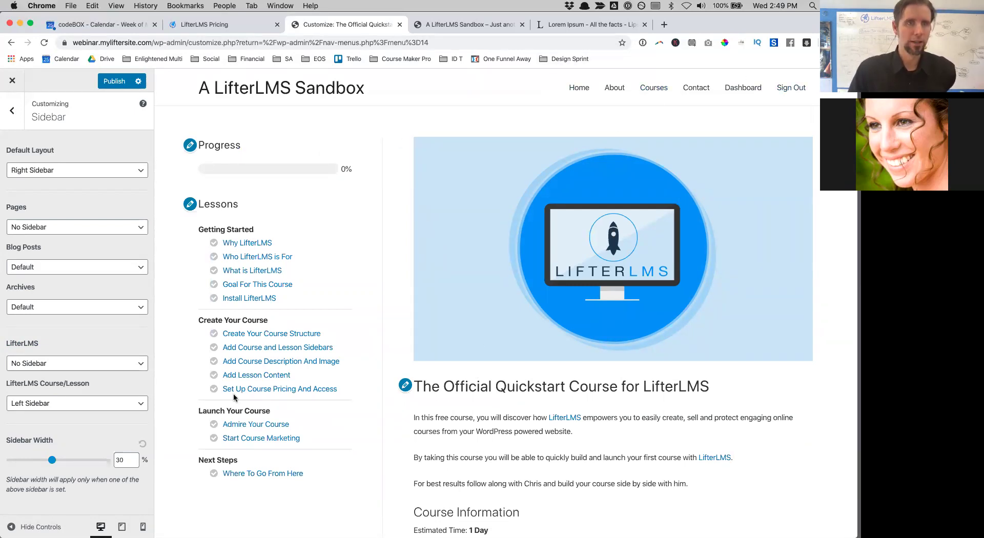
left_click(114, 83)
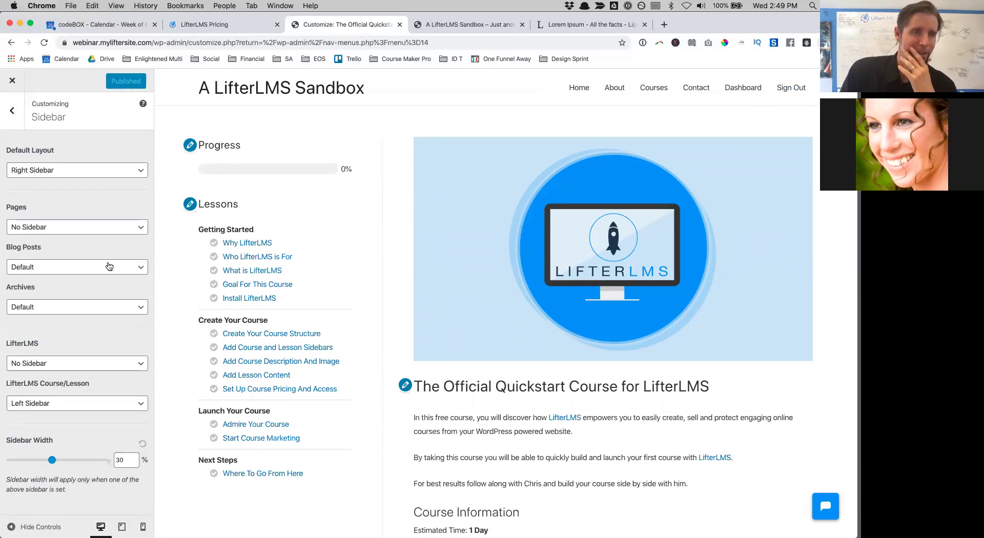
- Set the LifterLMS Course/Lesson layout to Right Sidebar with a sidebar width of 40% and publish the changes
left_click(69, 404)
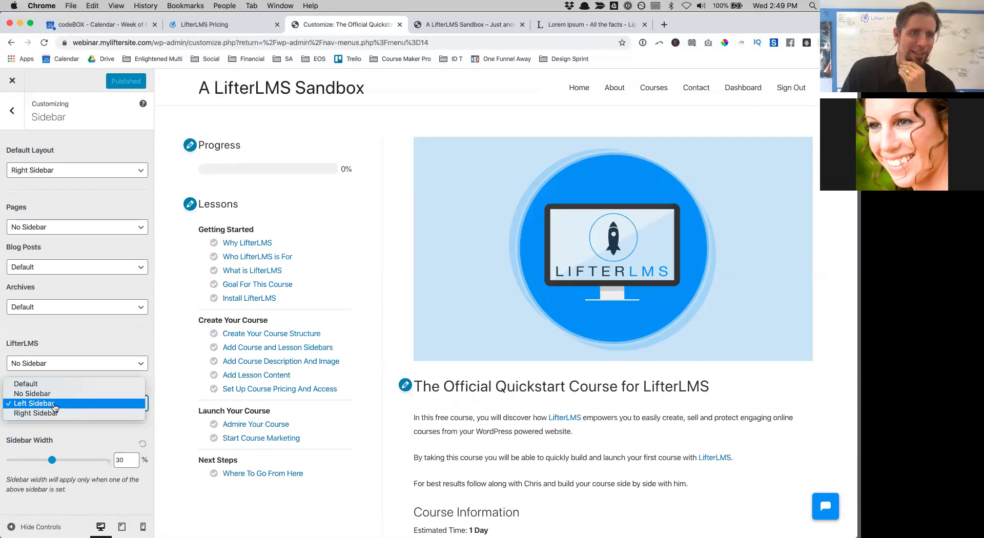
left_click(55, 413)
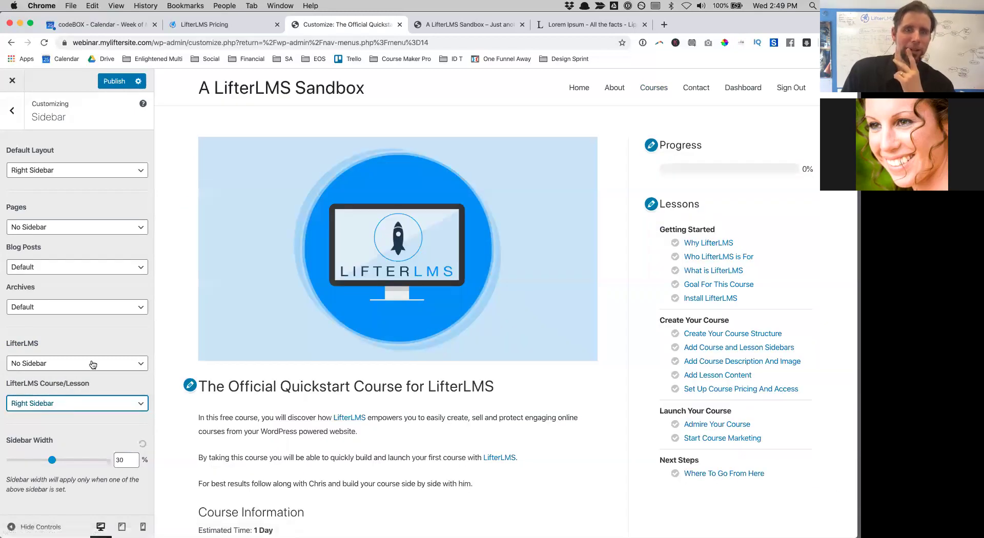
left_click(52, 460)
left_click_drag(52, 460, 79, 461)
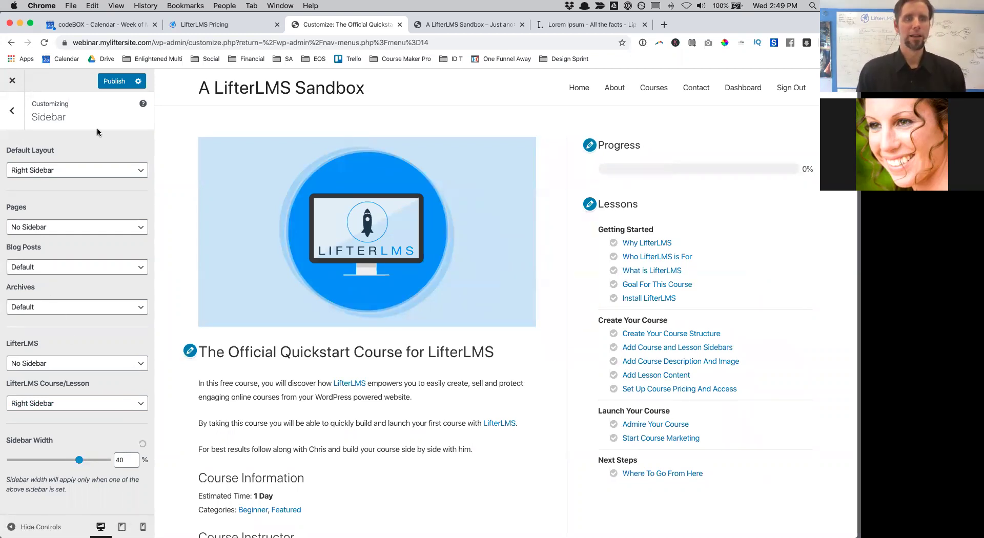
left_click(108, 81)
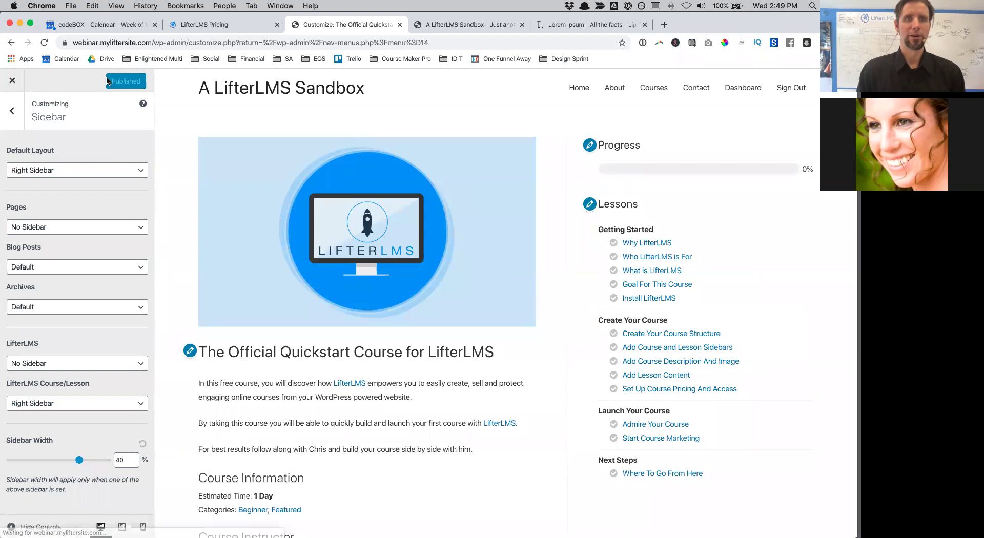
scroll(233, 258, "down", 10)
scroll(233, 256, "up", 10)
scroll(234, 254, "up", 2)
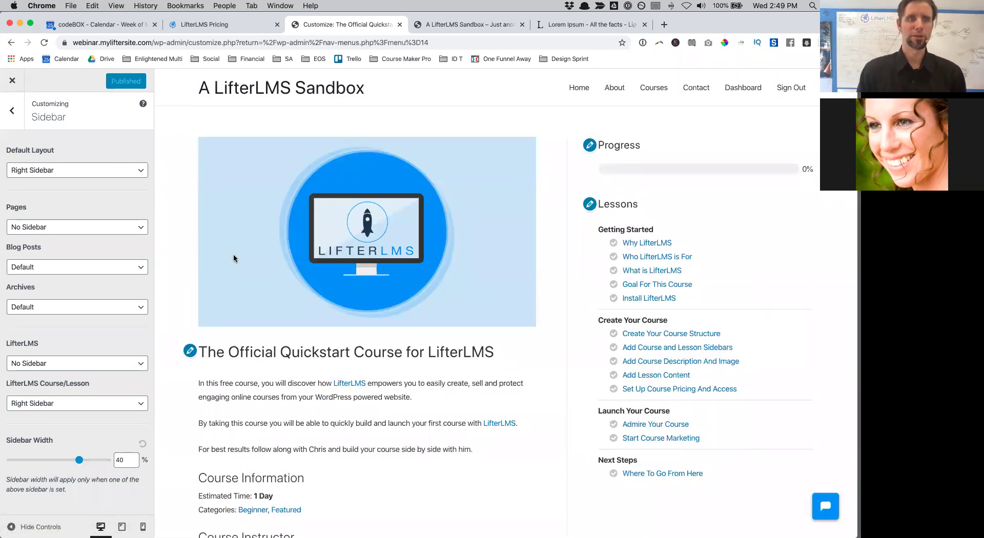
- Look through the customizer's Global and Header sections, including the Primary Header options
left_click(15, 112)
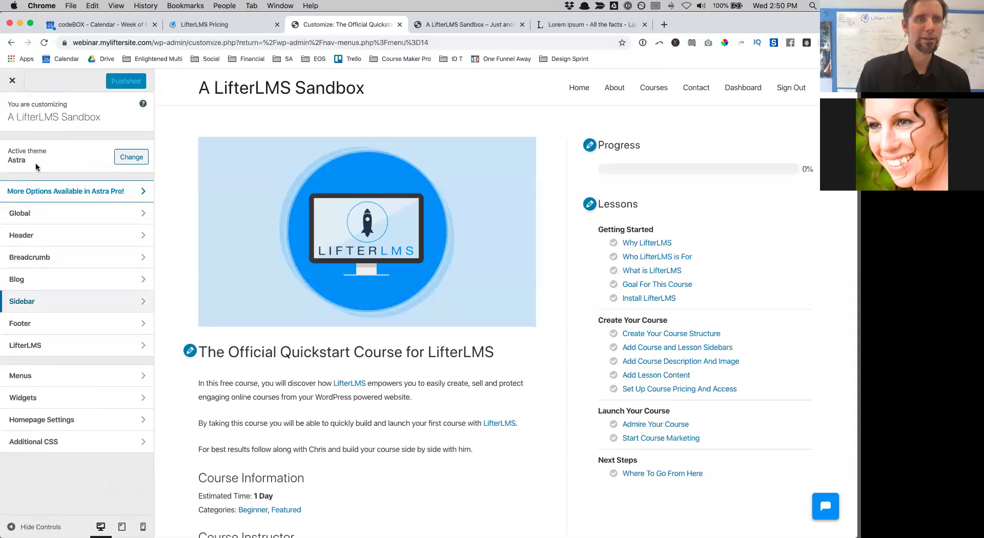
left_click(44, 219)
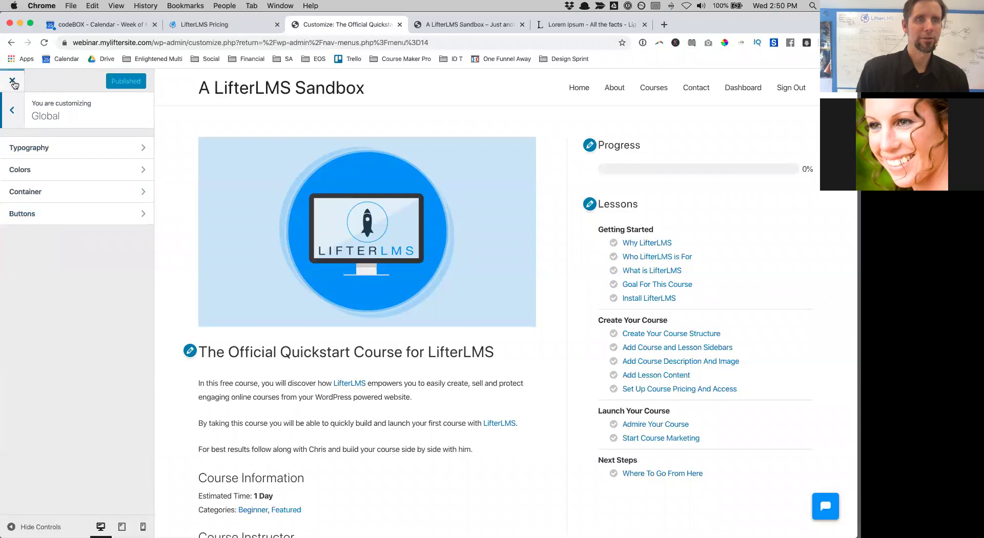
left_click(12, 106)
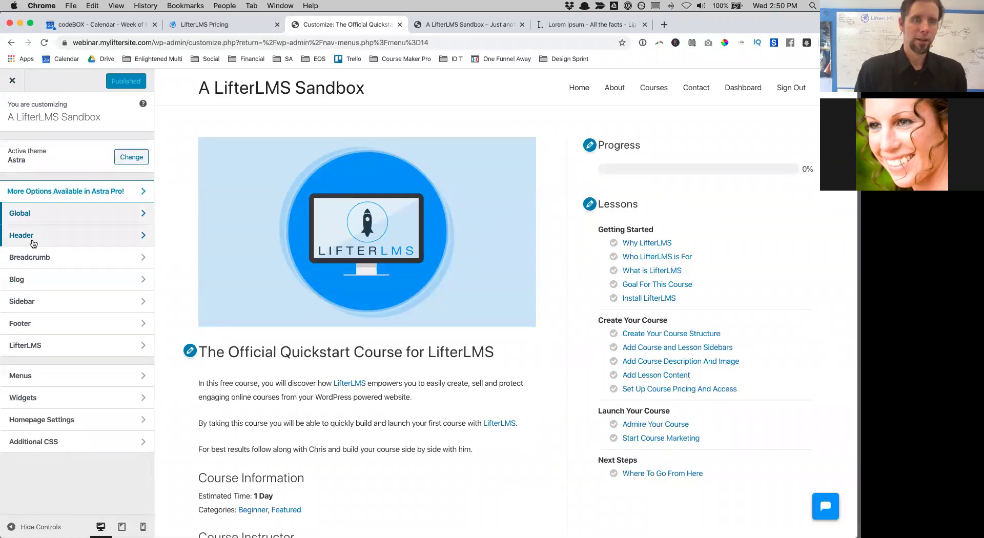
left_click(33, 243)
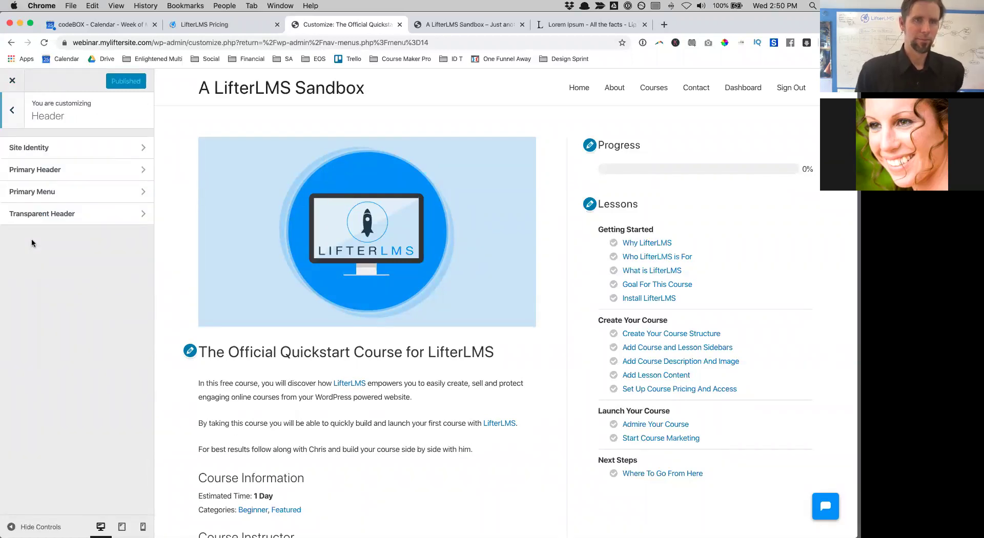
left_click(47, 170)
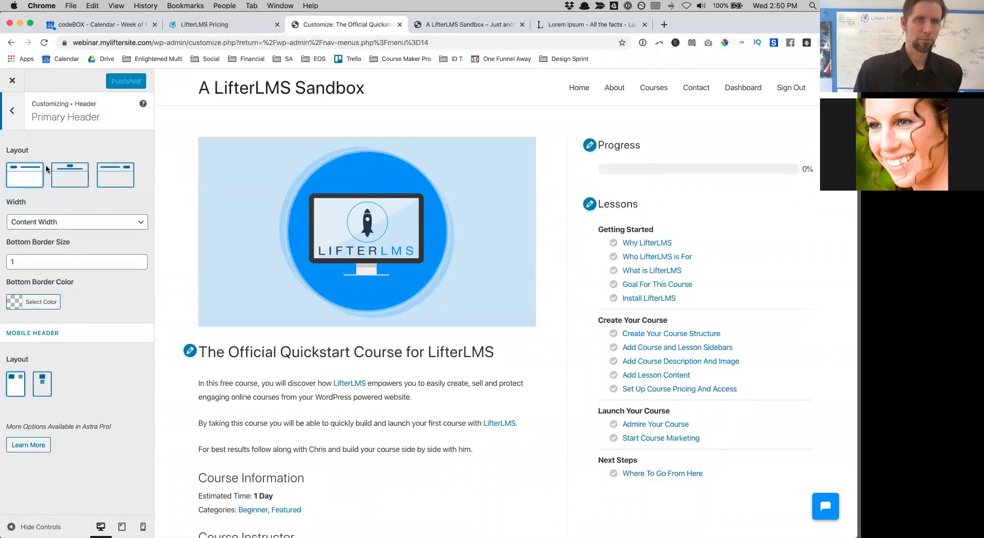
left_click(13, 114)
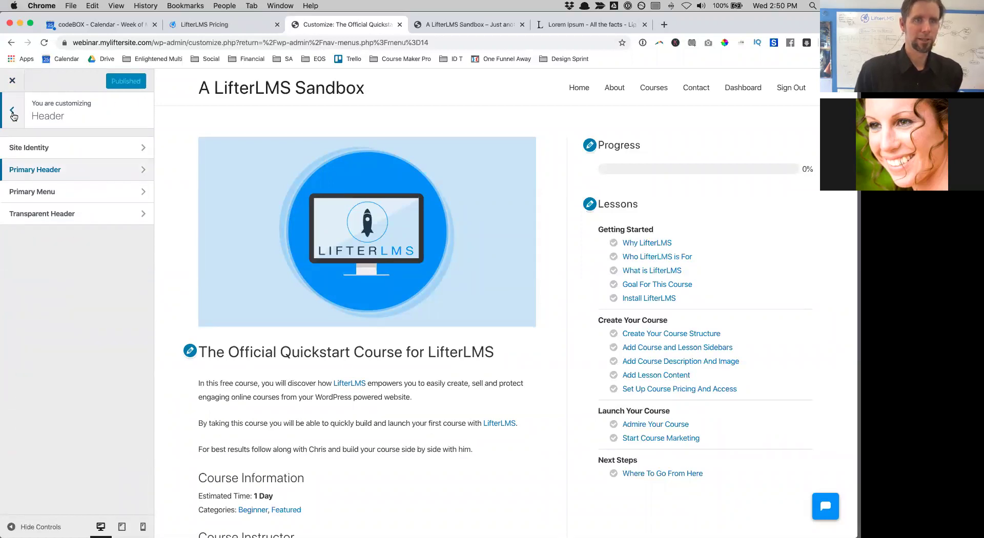
- In the header's Site Identity settings, change the site title to "Dog Training Academy" and publish it
left_click(21, 153)
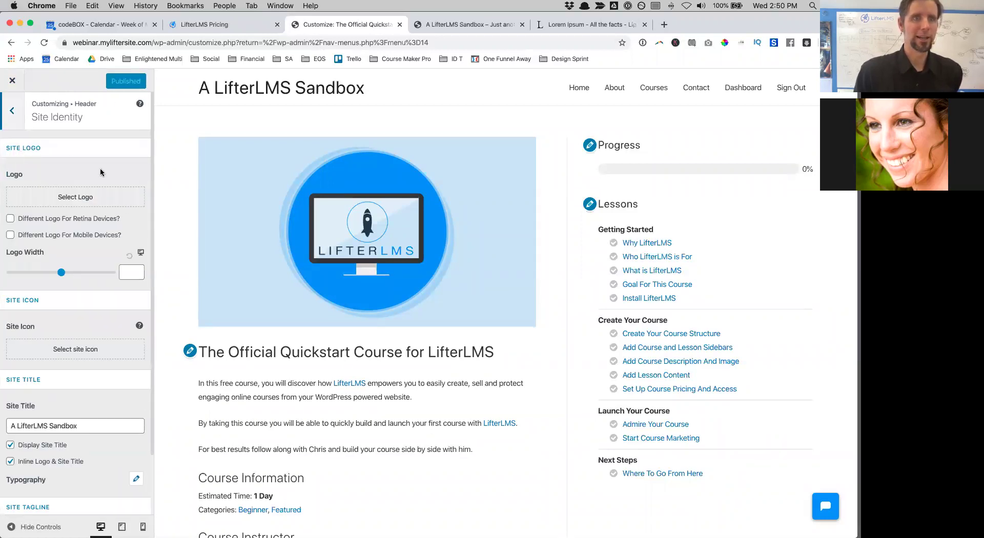
scroll(72, 312, "down", 2)
scroll(72, 313, "down", 1)
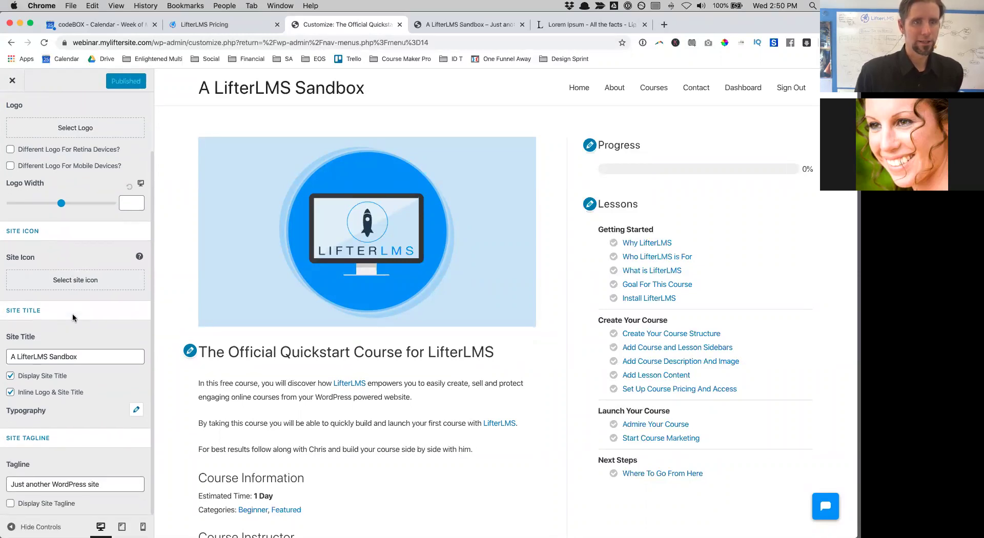
left_click_drag(80, 357, 3, 342)
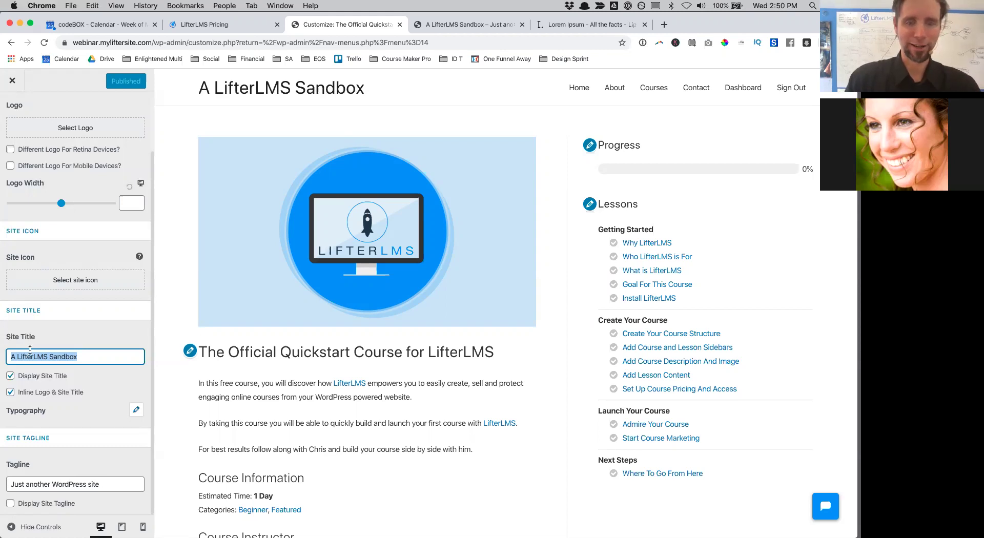
type("Dog Tr")
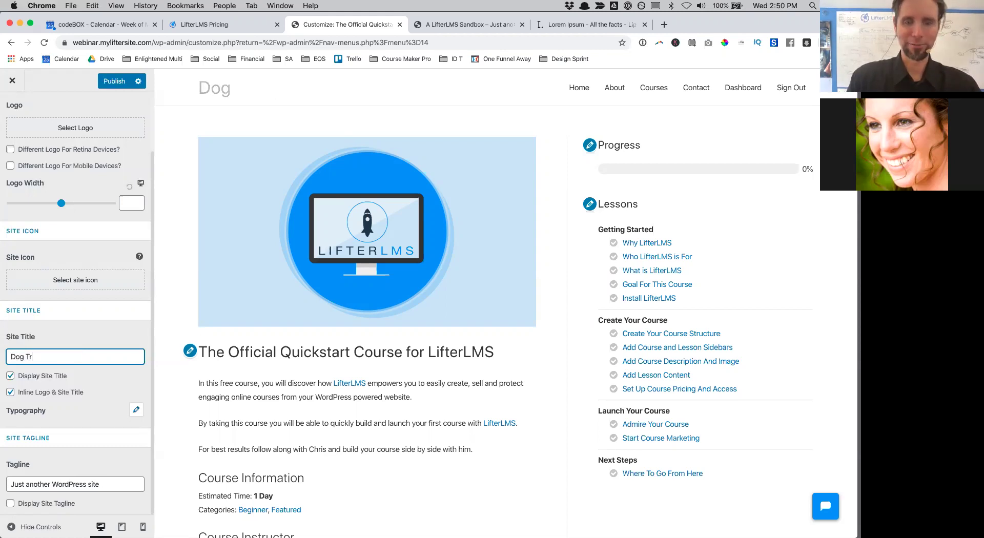
type("aining Academy")
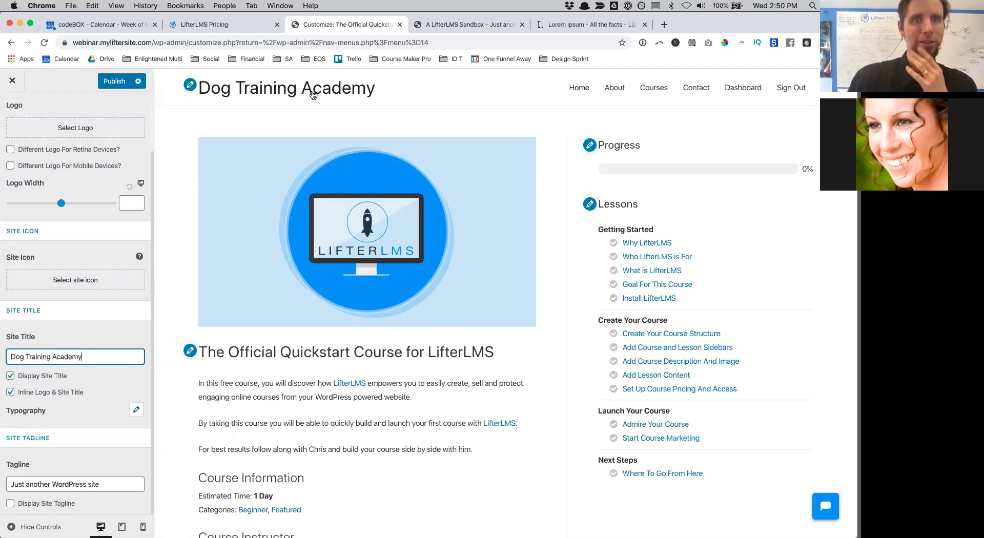
left_click(112, 82)
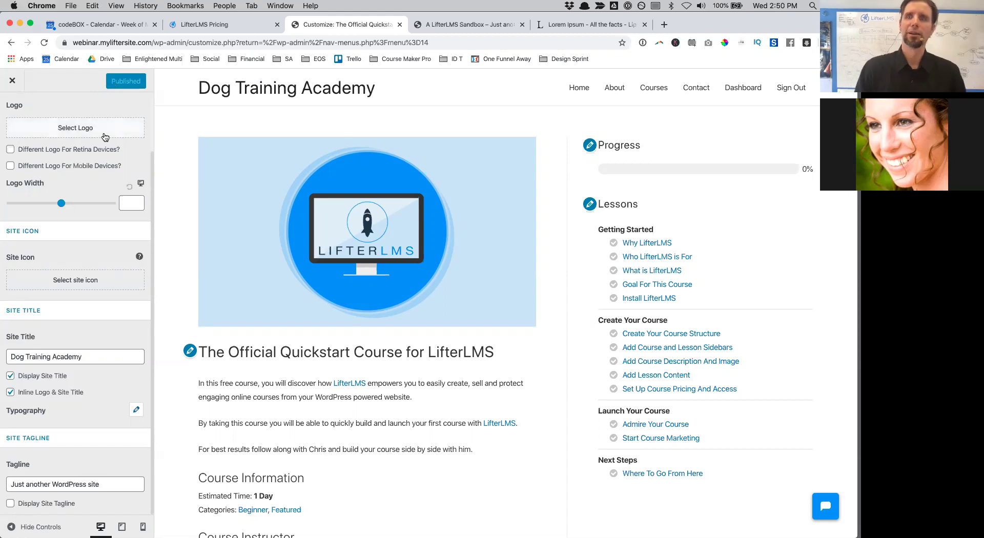
- Leave the customizer and check the live site's Courses, Contact and Dashboard pages through its navigation menu
left_click(14, 81)
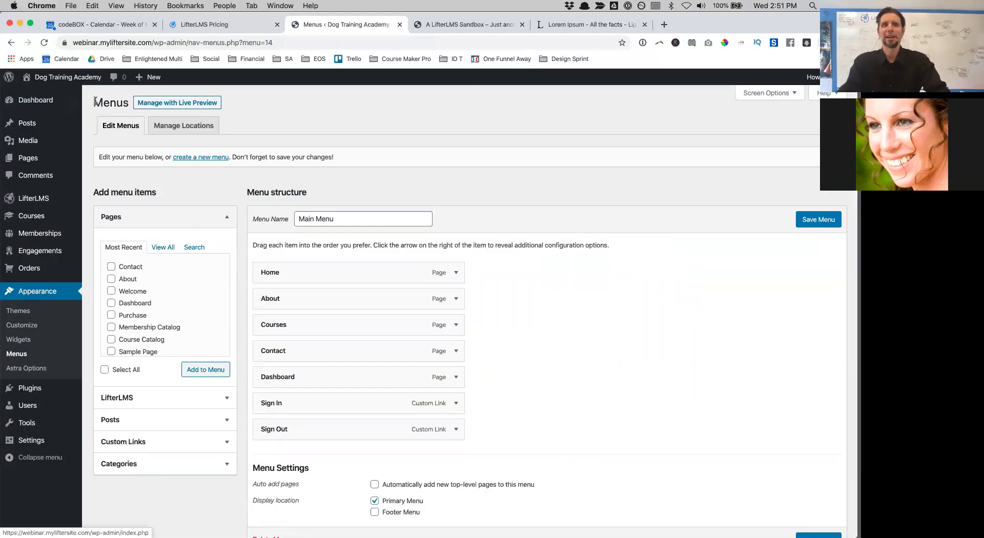
mouse_move(67, 78)
left_click(47, 96)
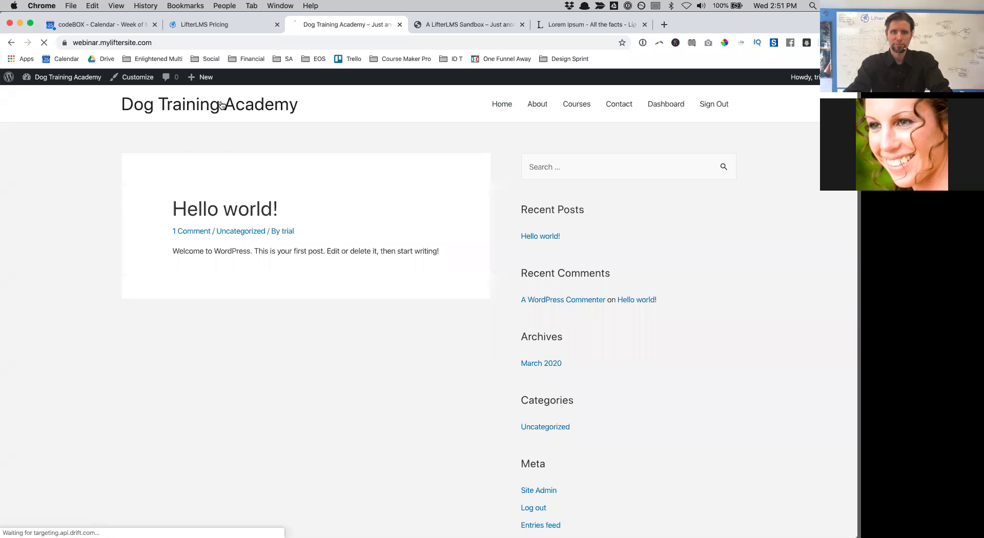
left_click(541, 106)
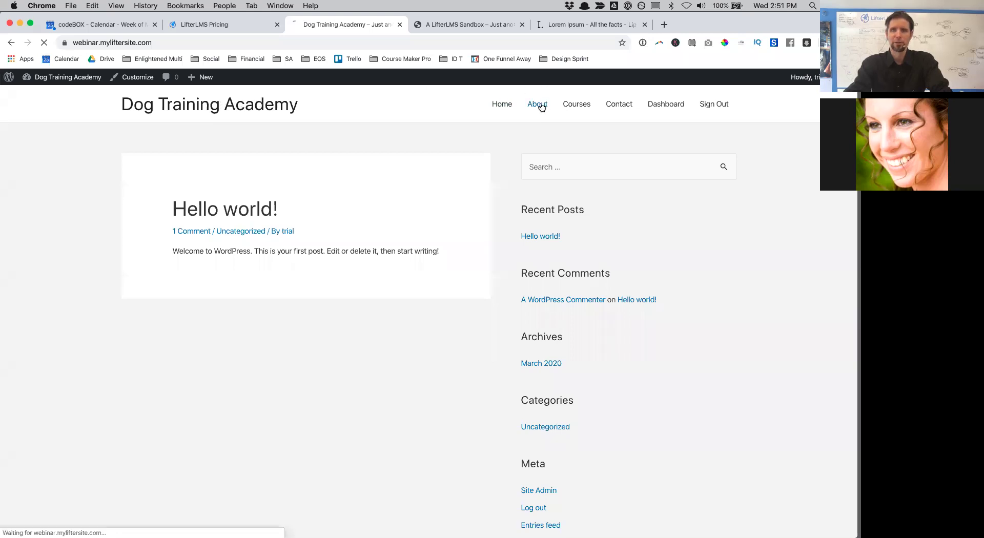
left_click(584, 105)
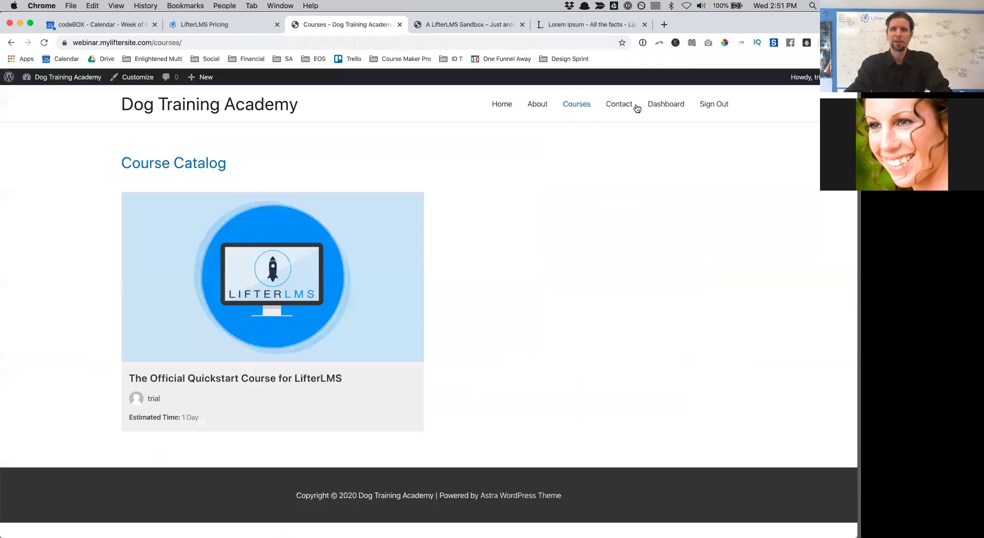
left_click(624, 104)
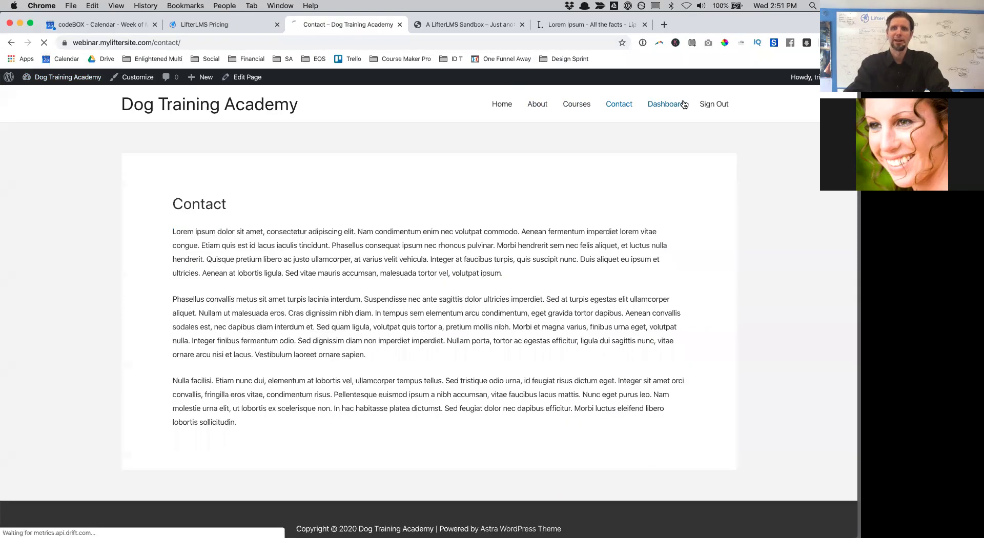
left_click(682, 104)
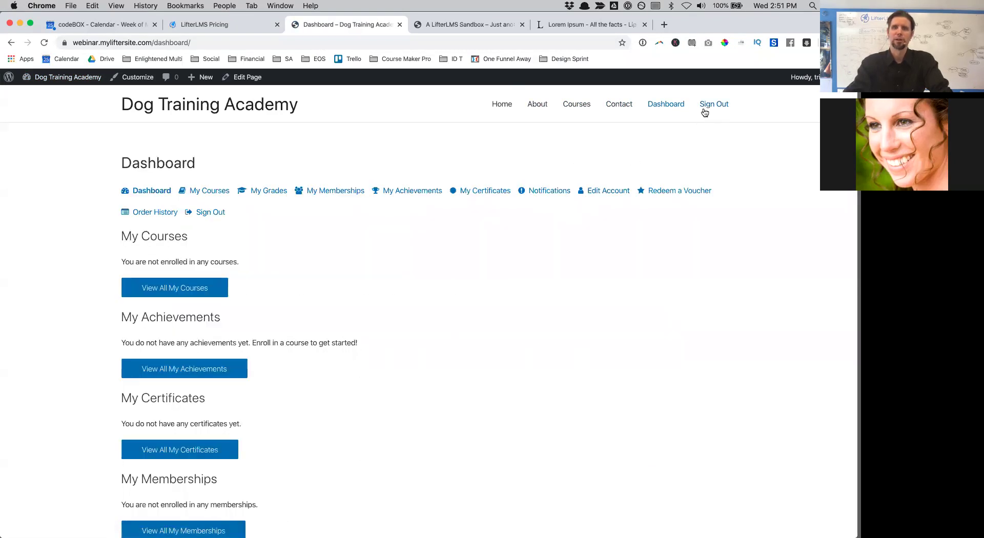
left_click(246, 110)
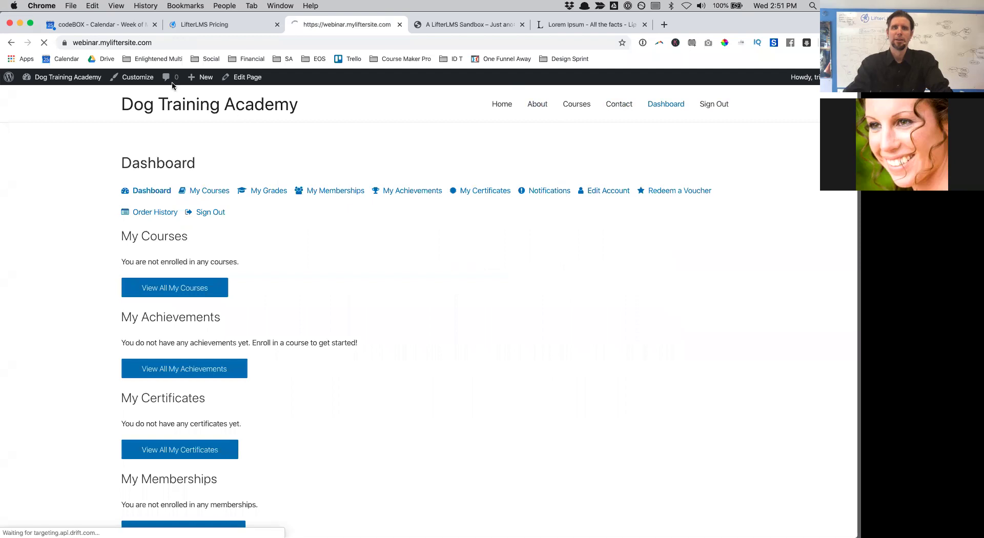
- In the WordPress Reading settings, make the homepage display a static page, choose Welcome as the Homepage, and save the changes
mouse_move(64, 77)
left_click(66, 96)
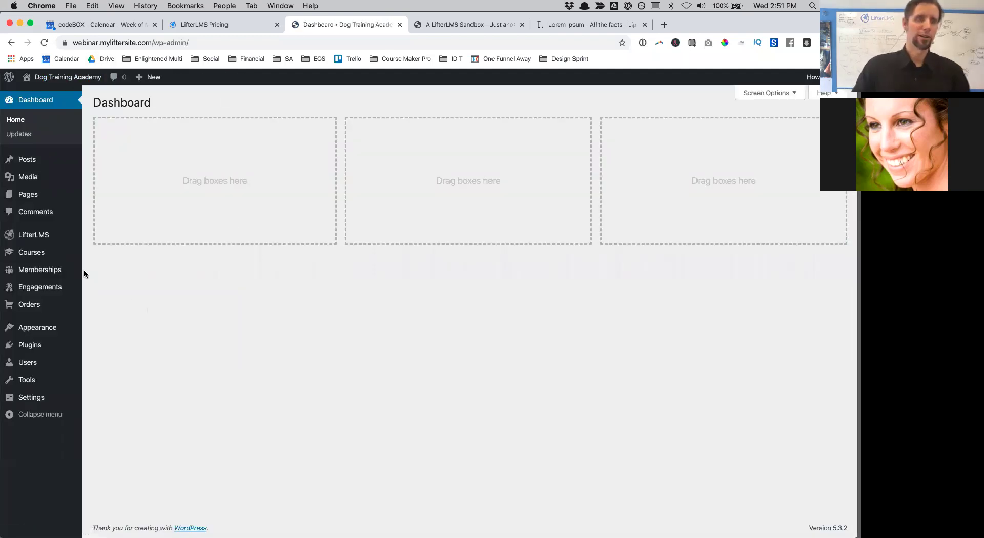
mouse_move(68, 277)
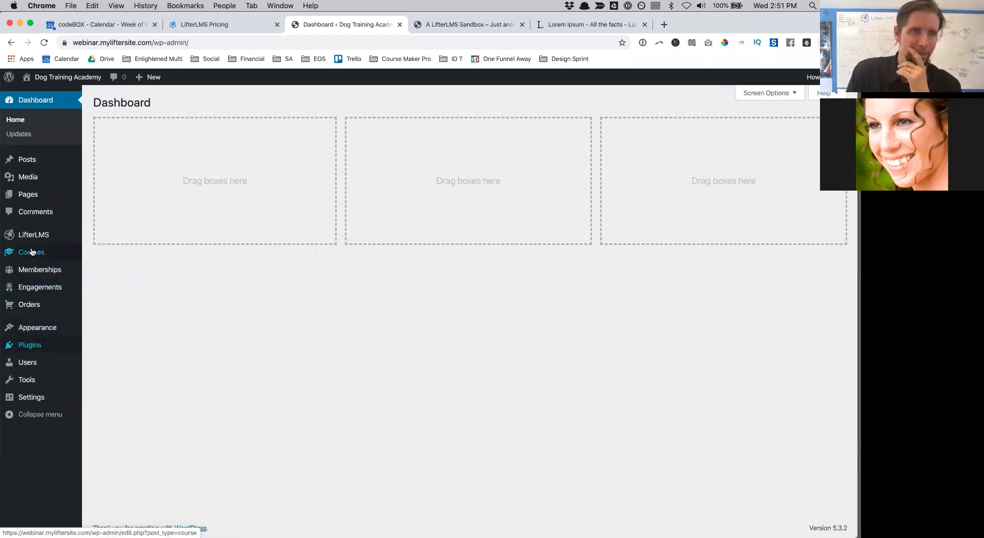
mouse_move(32, 398)
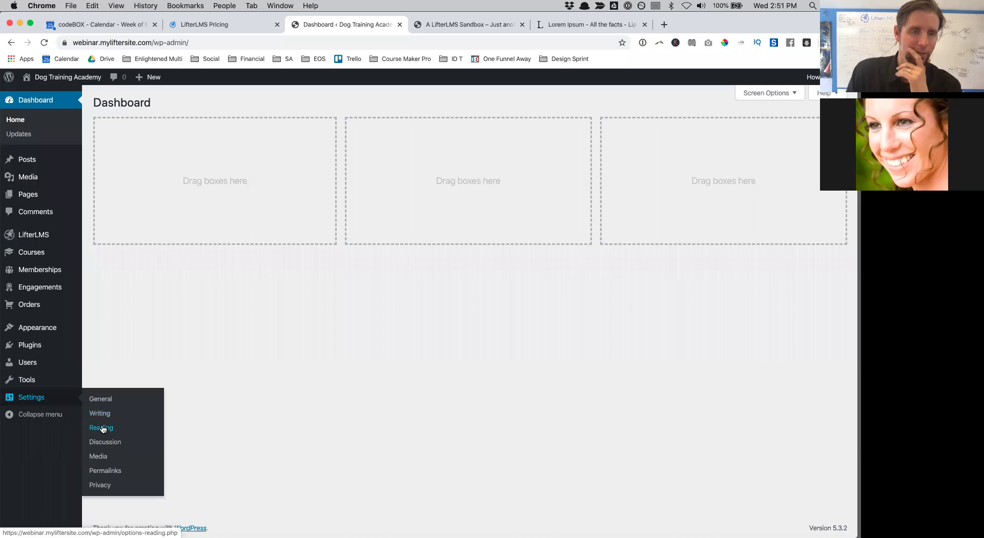
left_click(102, 428)
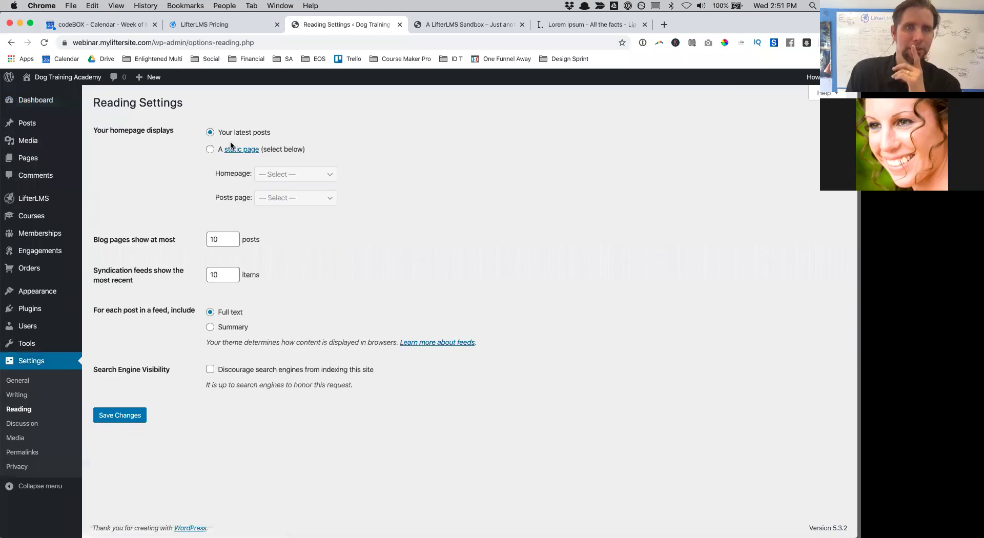
left_click(210, 151)
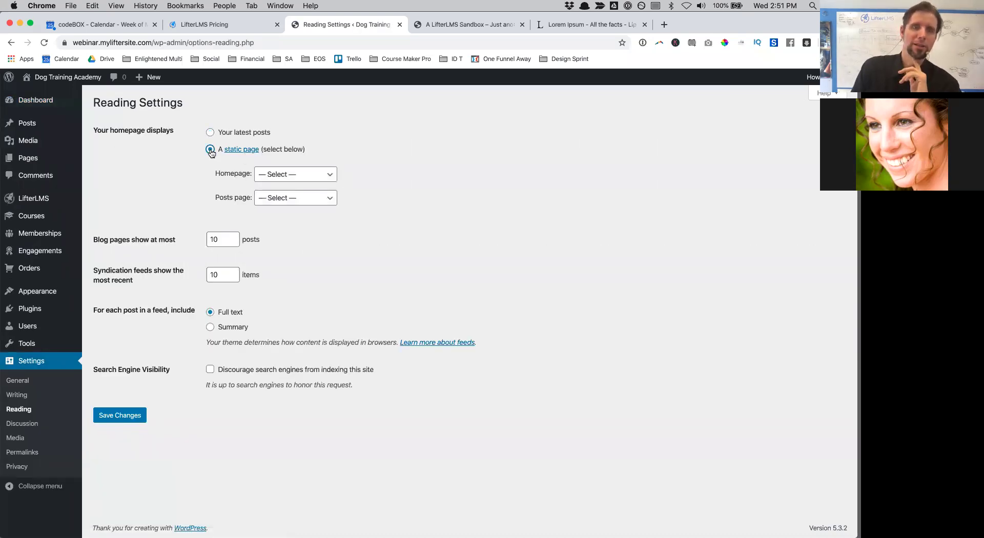
left_click(286, 179)
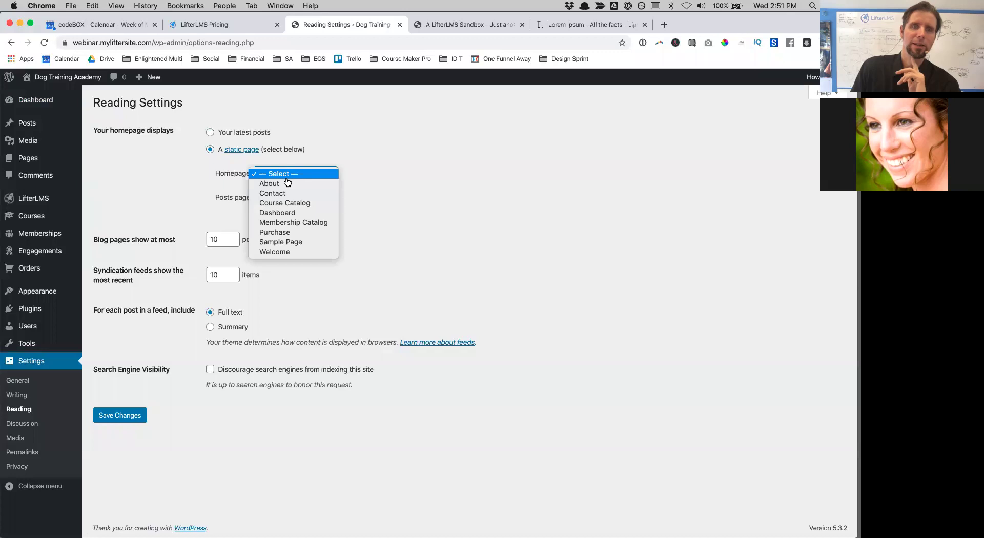
left_click(291, 252)
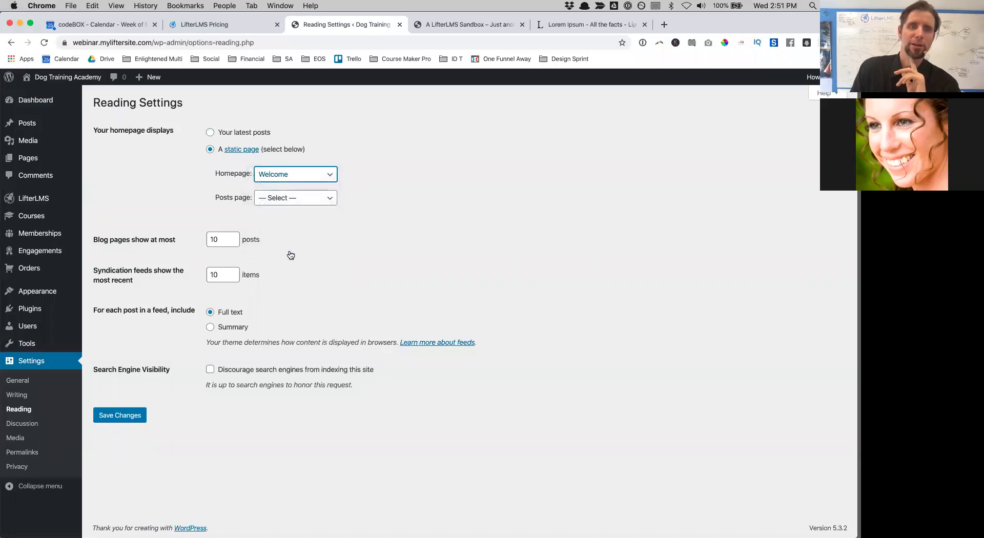
left_click(131, 414)
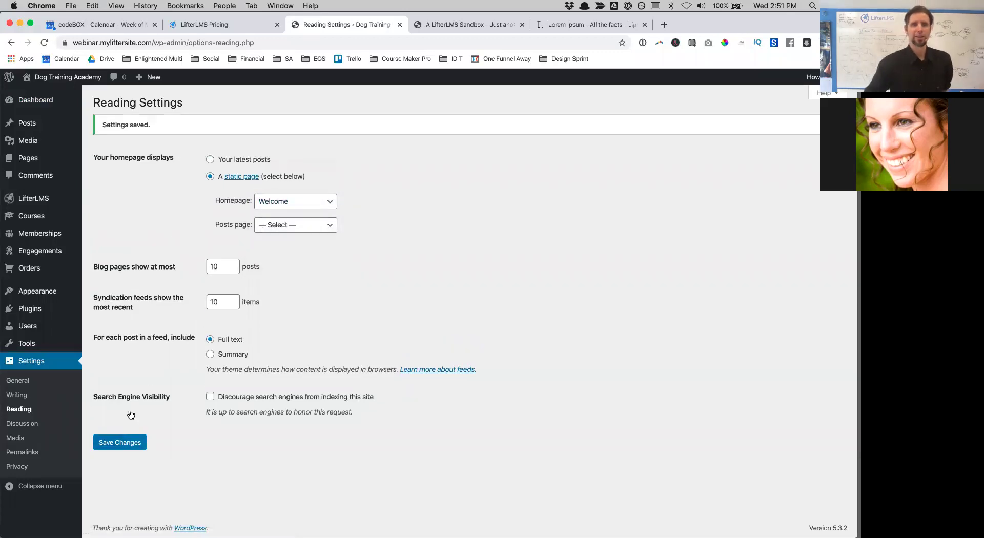
left_click(125, 441)
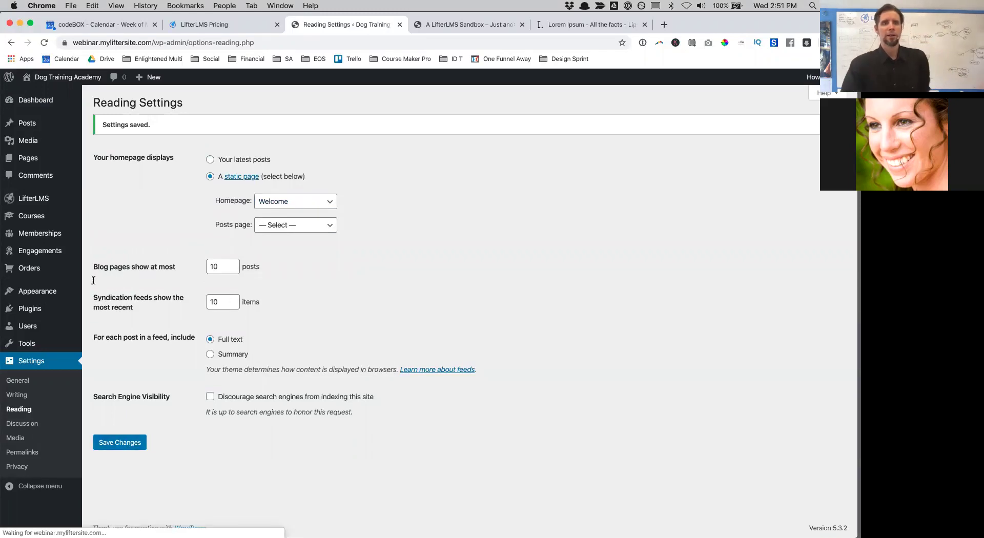
- Visit the live site and check the Welcome homepage, the About, Courses and Contact pages, and the site title's home link
mouse_move(49, 76)
left_click(44, 100)
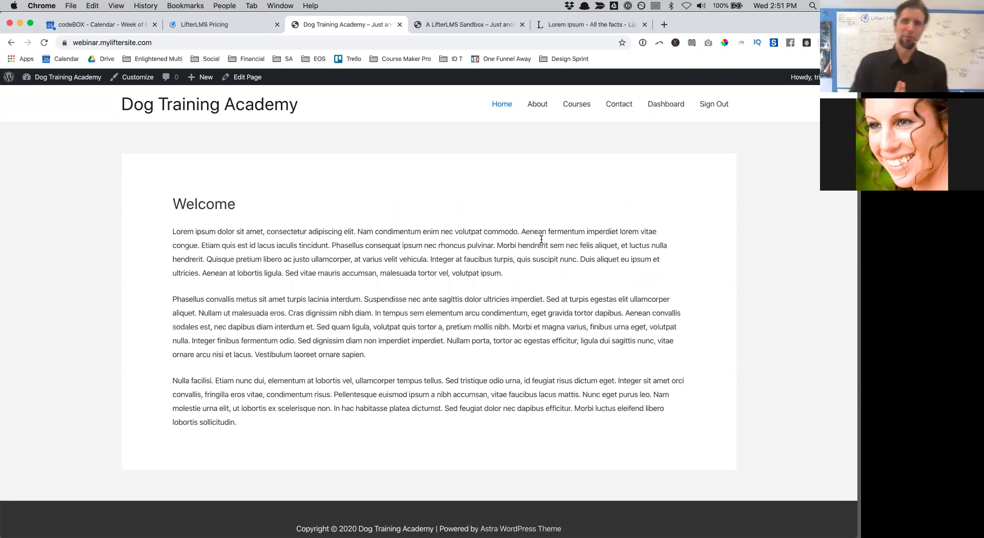
left_click(534, 106)
left_click(567, 104)
left_click(618, 109)
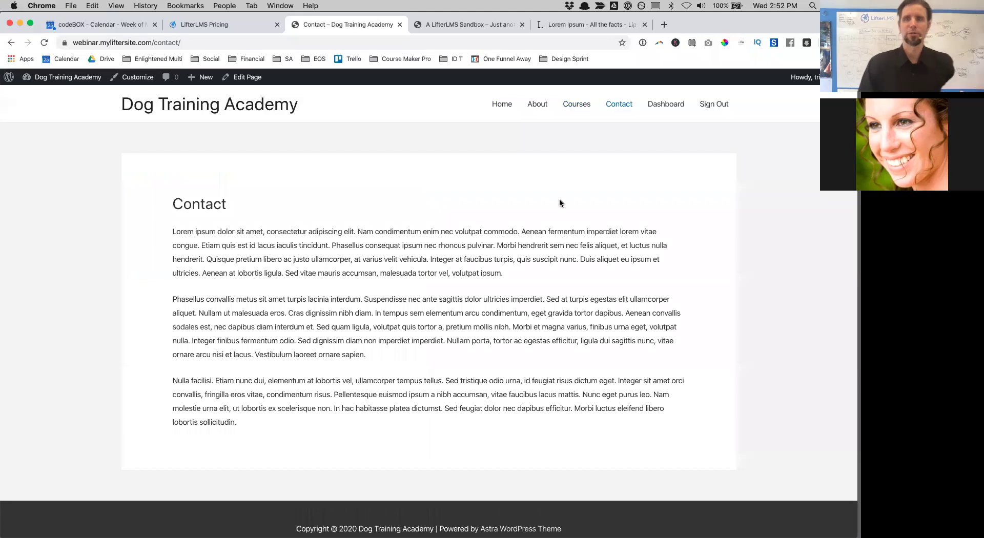
left_click(238, 117)
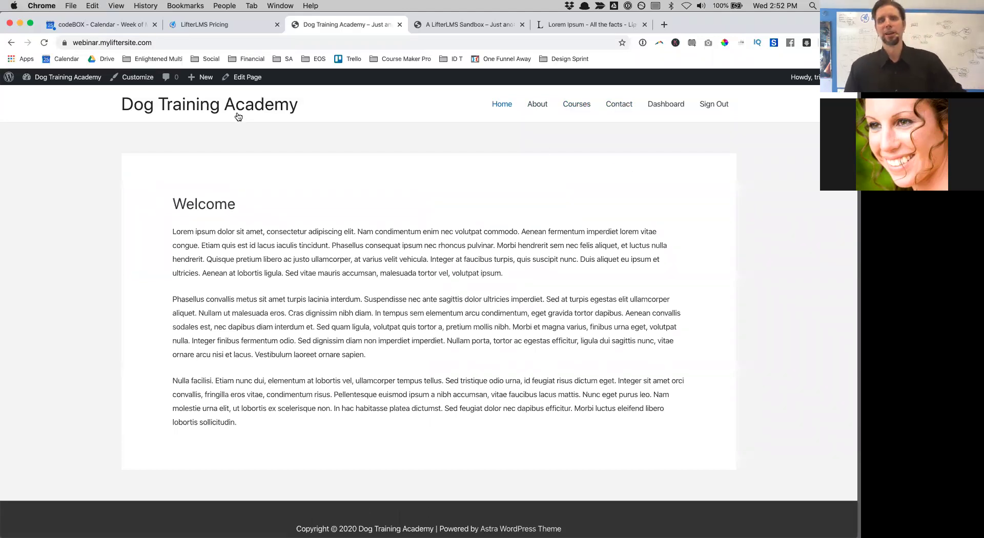
left_click(238, 117)
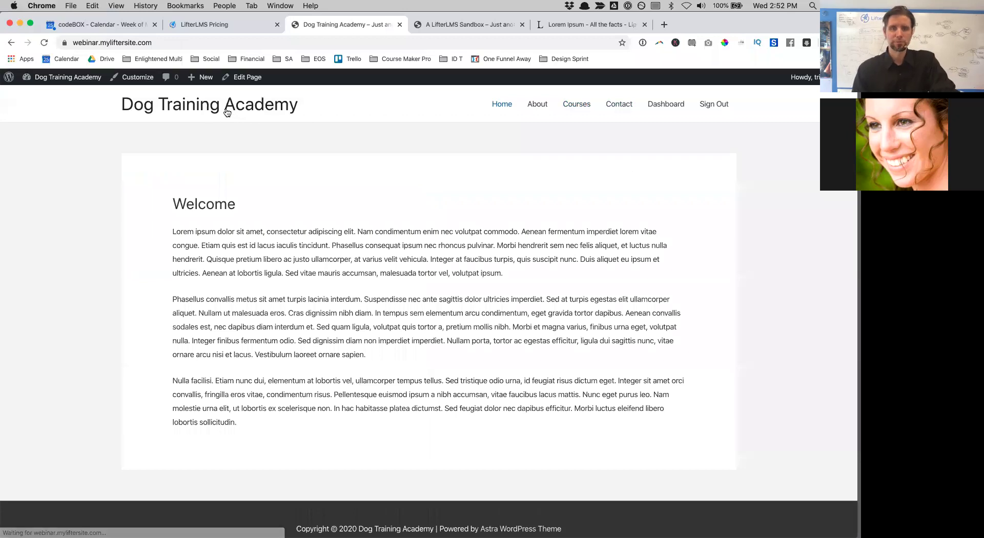
scroll(466, 183, "down", 1)
scroll(465, 183, "up", 1)
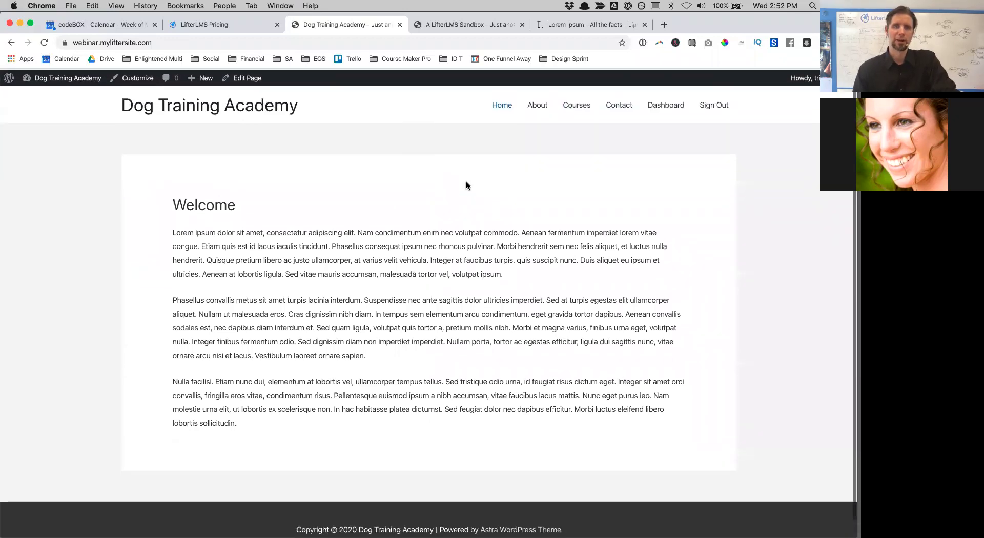
- Review the Official Quickstart Course page from the catalog, including its sidebar, instructor, pricing and lesson outline, and return to the Course Catalog
left_click(564, 104)
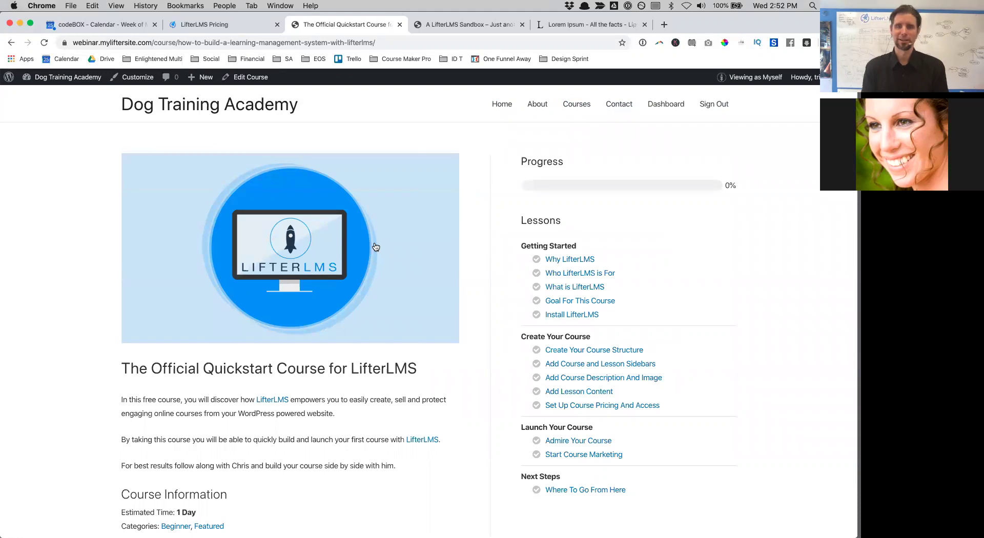
scroll(455, 394, "down", 7)
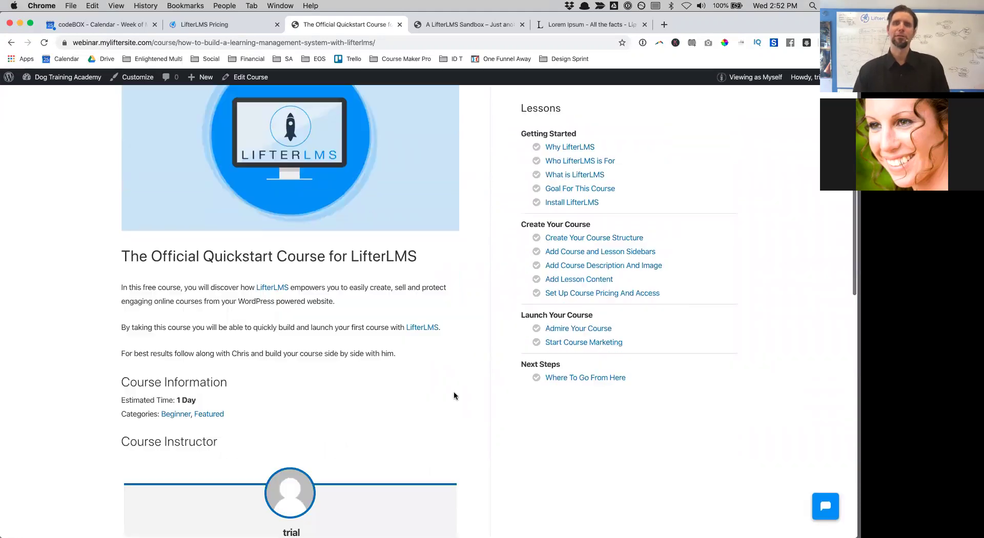
scroll(453, 394, "down", 8)
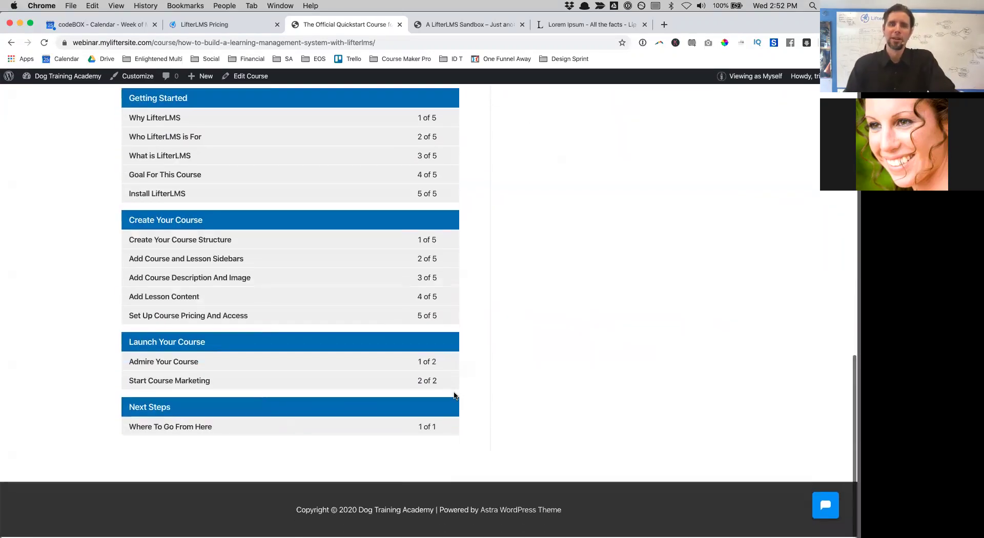
scroll(454, 395, "up", 11)
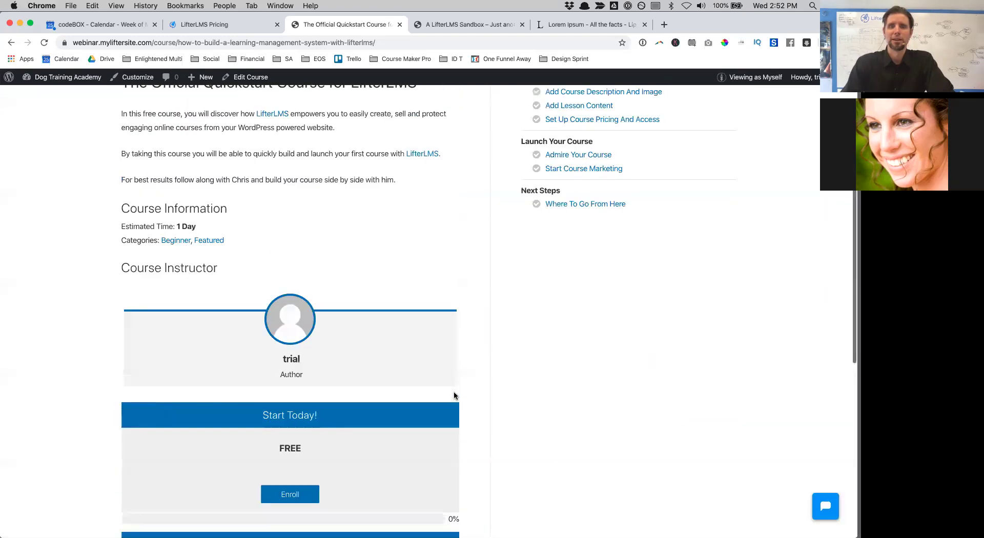
scroll(454, 395, "up", 3)
scroll(453, 393, "down", 10)
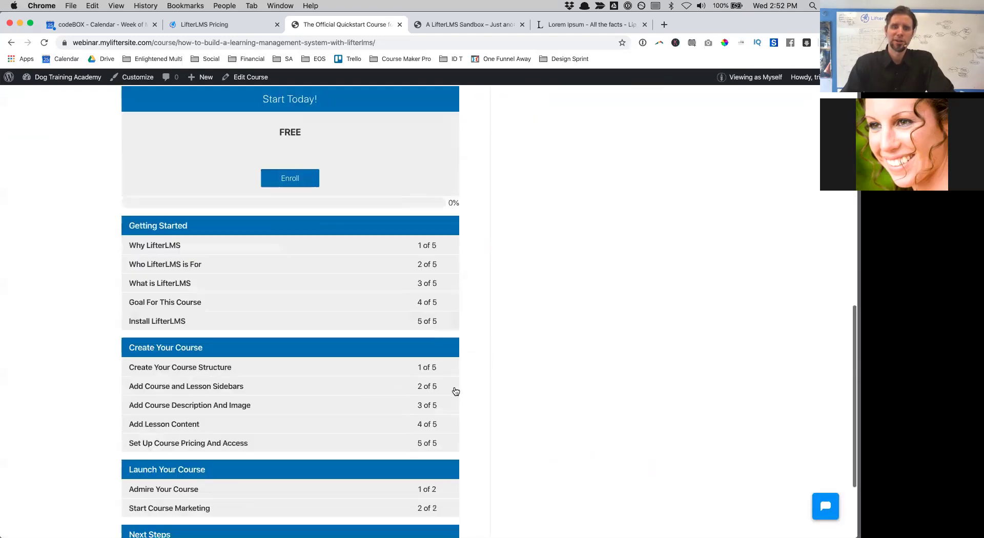
scroll(453, 389, "up", 3)
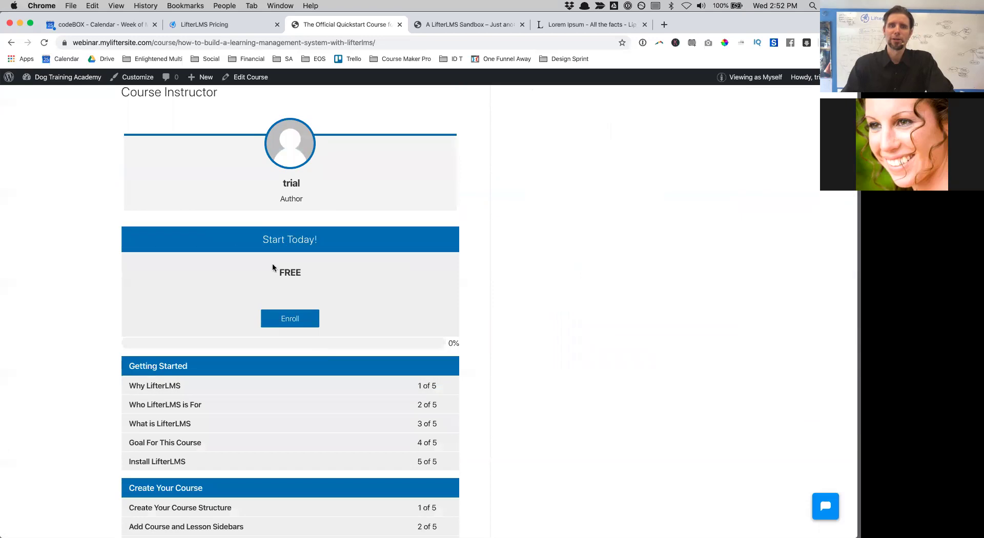
scroll(506, 198, "up", 12)
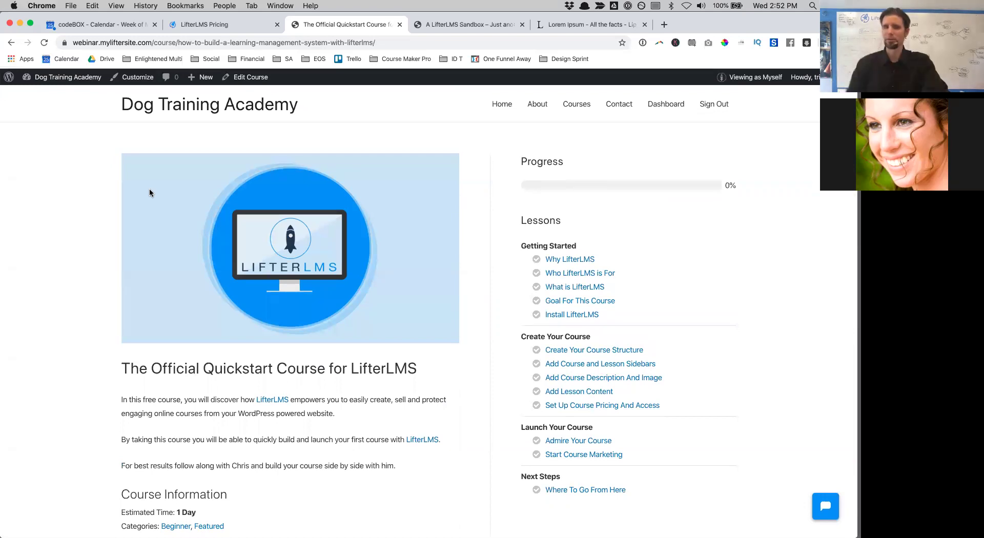
left_click(576, 106)
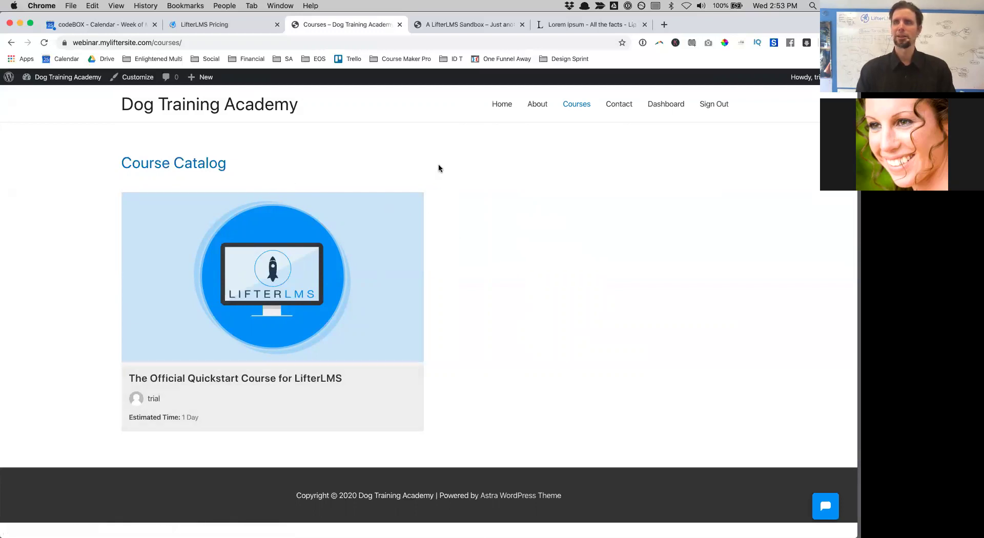
- Uncover the desktop and open the "Zoom for Online Educators" text file in TextEdit and "Zoom for Educators Course.png" in Preview
left_click_drag(709, 18, 712, 152)
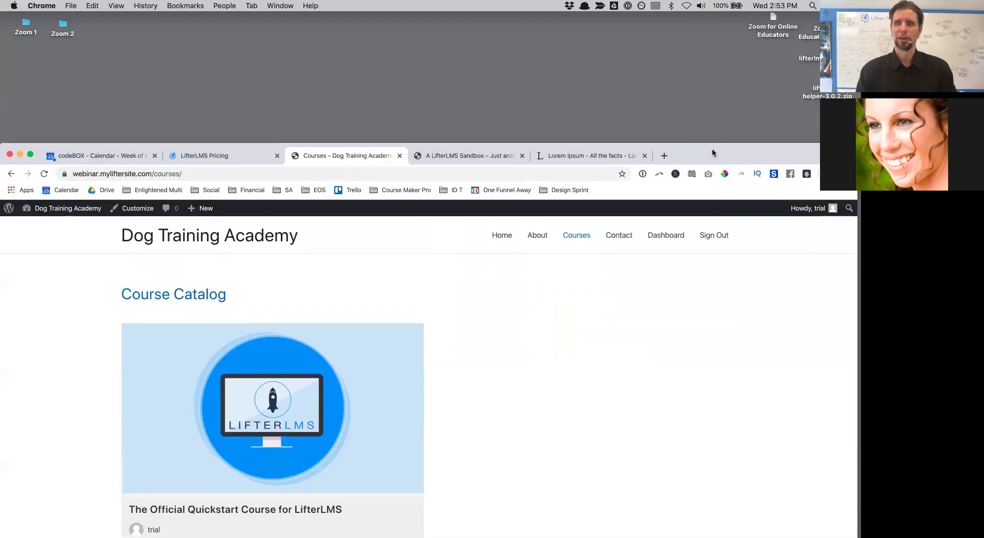
double_click(773, 23)
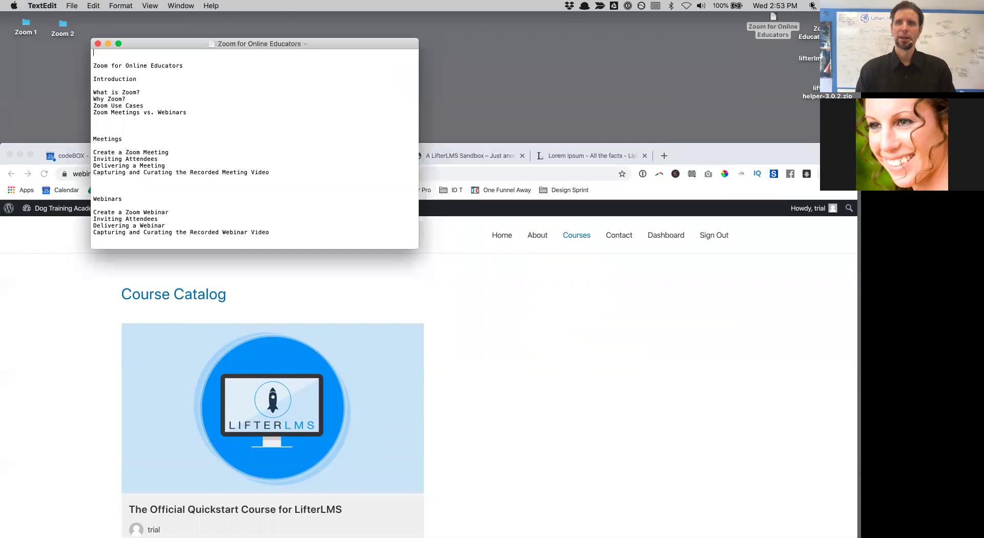
left_click(835, 28)
double_click(827, 23)
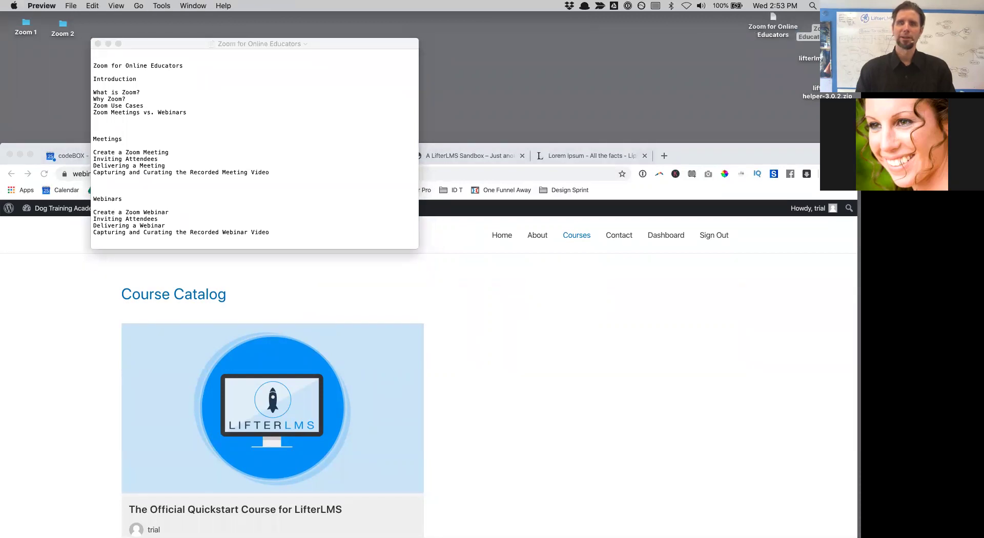
left_click_drag(837, 513, 390, 258)
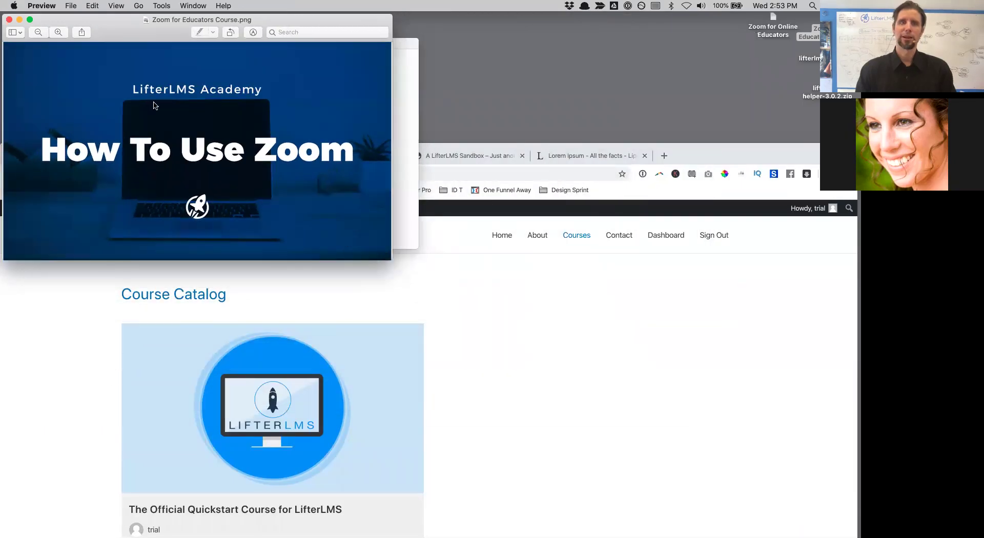
- Restore the browser's position and arrange the course outline and course image windows side by side in front of it
left_click_drag(119, 34, 486, 210)
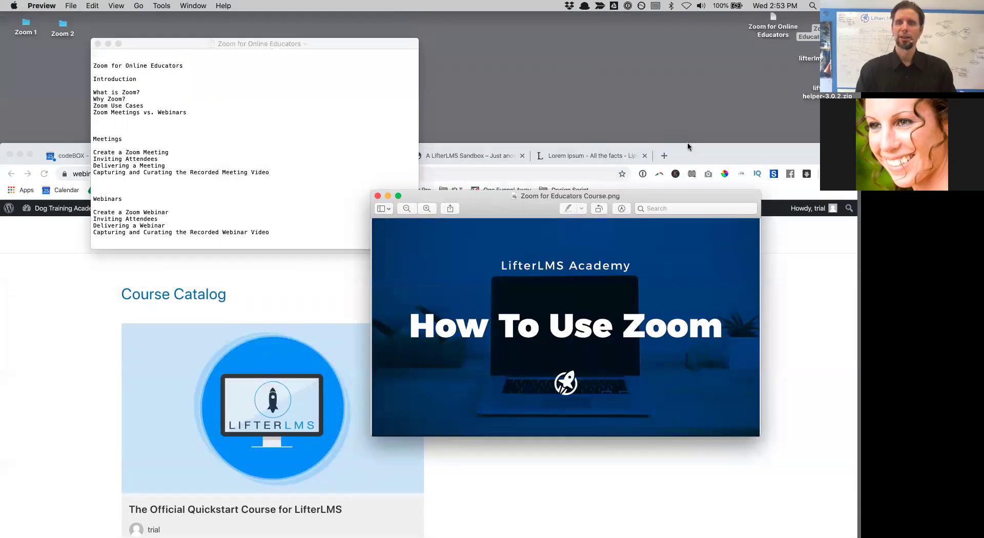
left_click_drag(709, 148, 709, 10)
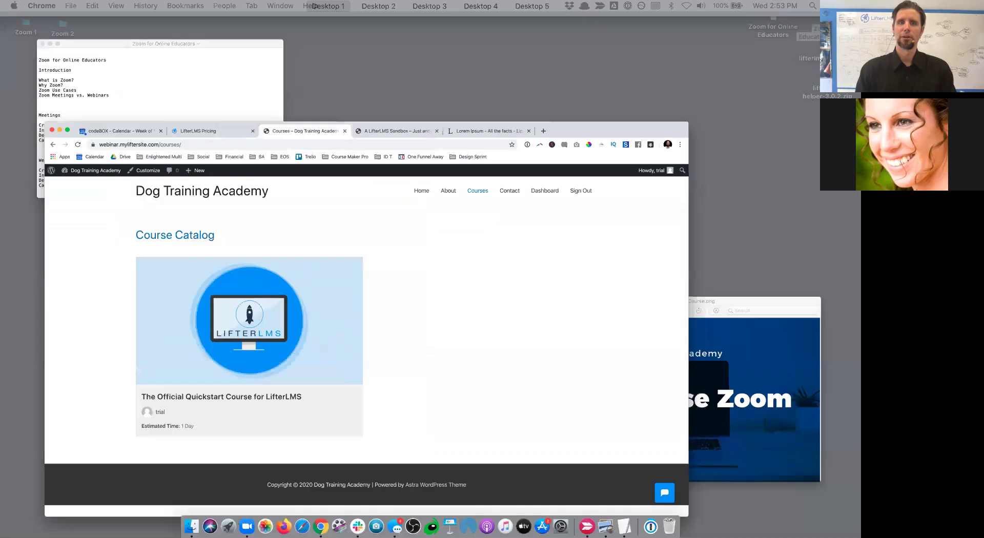
left_click(647, 403)
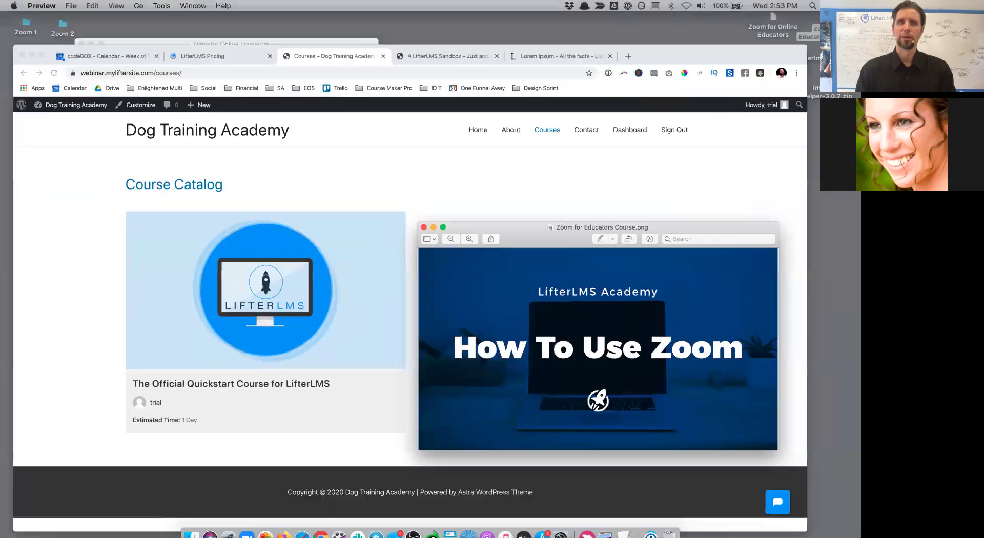
left_click(19, 144)
left_click(582, 194)
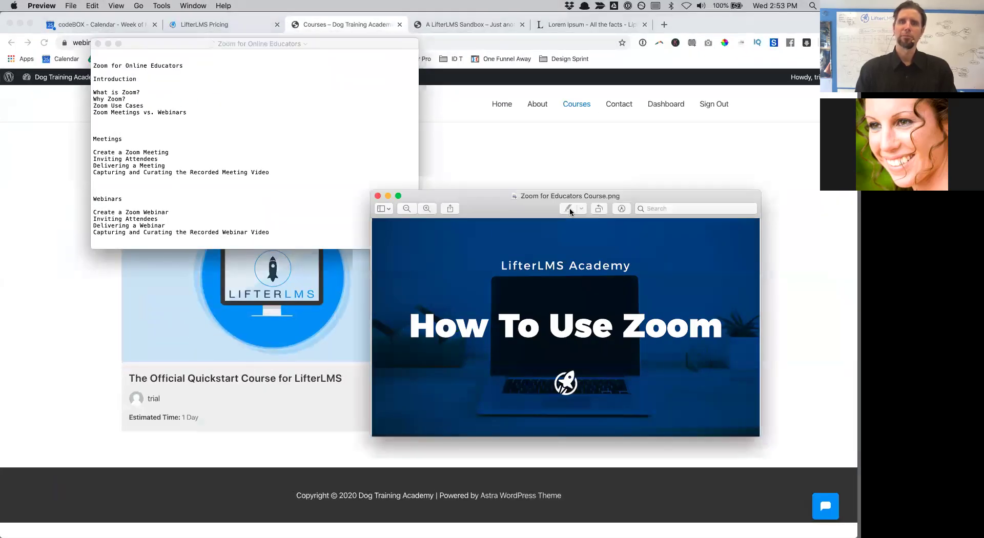
left_click_drag(512, 220, 589, 50)
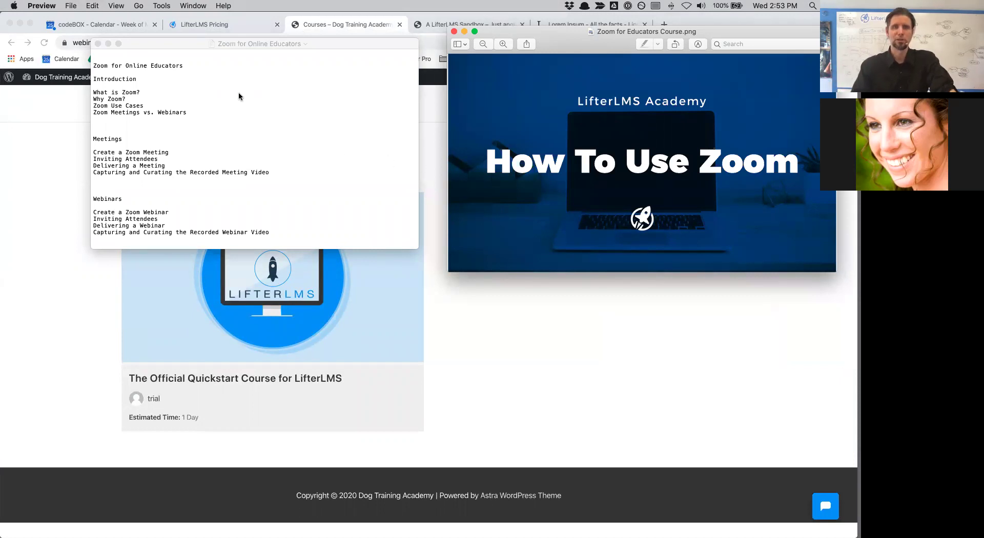
left_click_drag(156, 45, 180, 68)
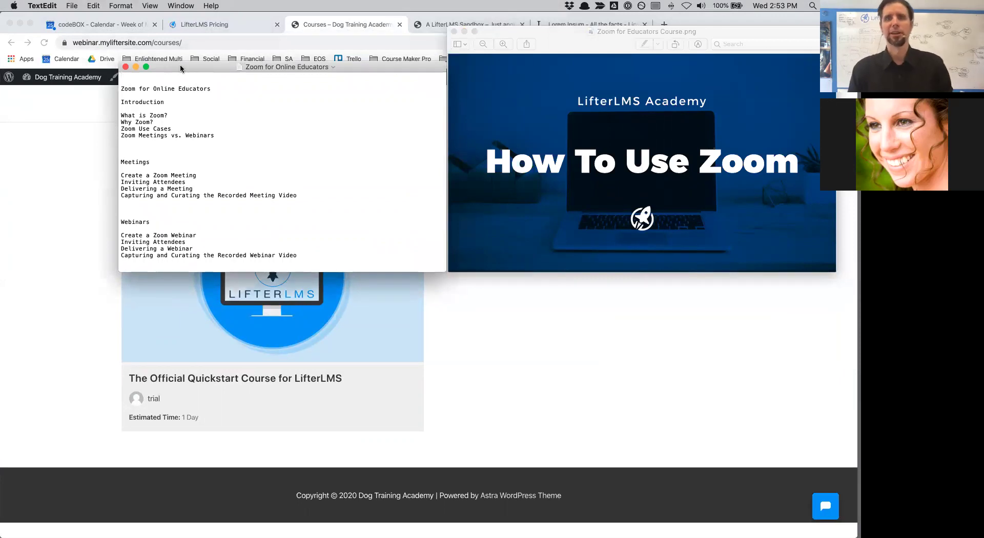
- Read through the Zoom course outline, from the introduction and meetings sections down to the next steps
scroll(246, 190, "down", 5)
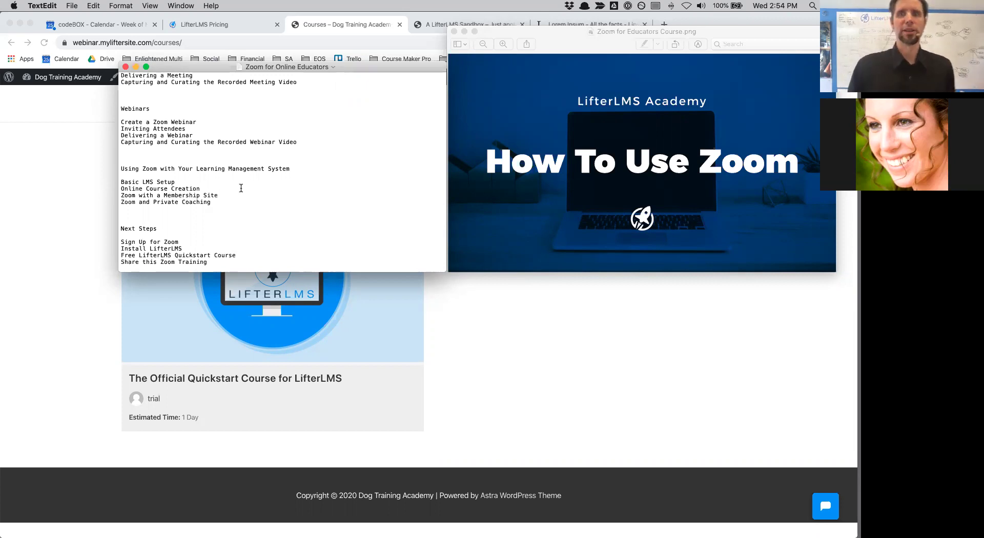
scroll(350, 181, "down", 2)
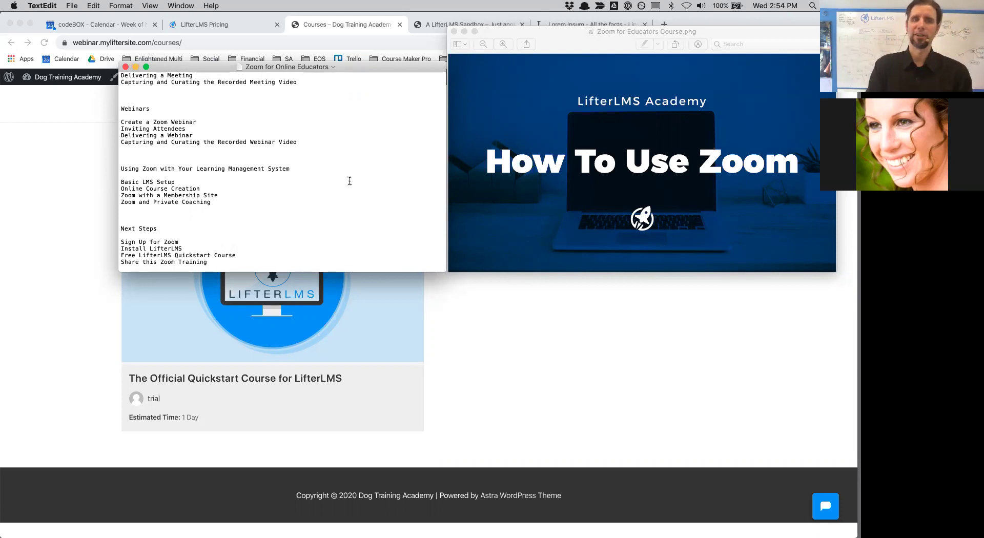
scroll(350, 181, "up", 4)
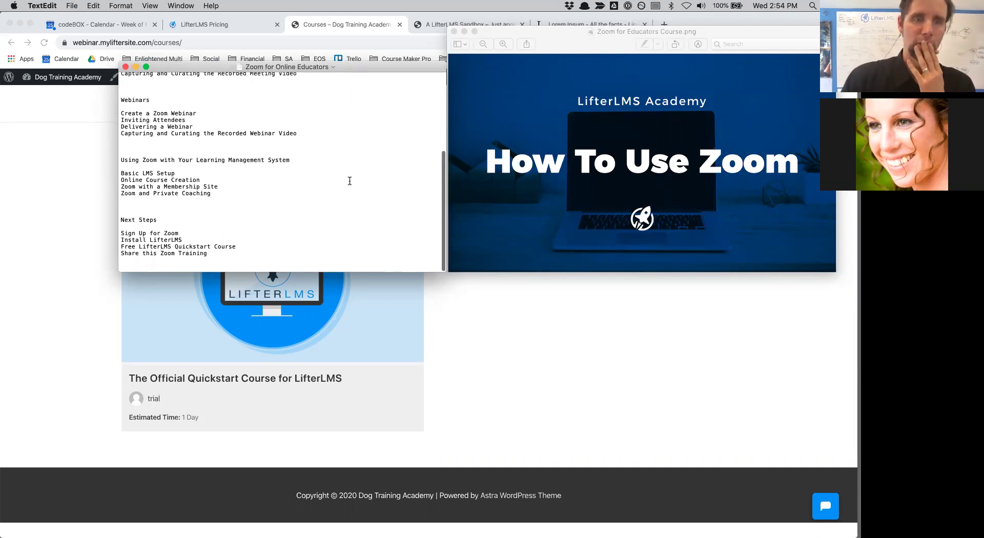
- Review the Zoom for Online Educators outline again, highlighting its full contents and then its title
scroll(350, 180, "up", 5)
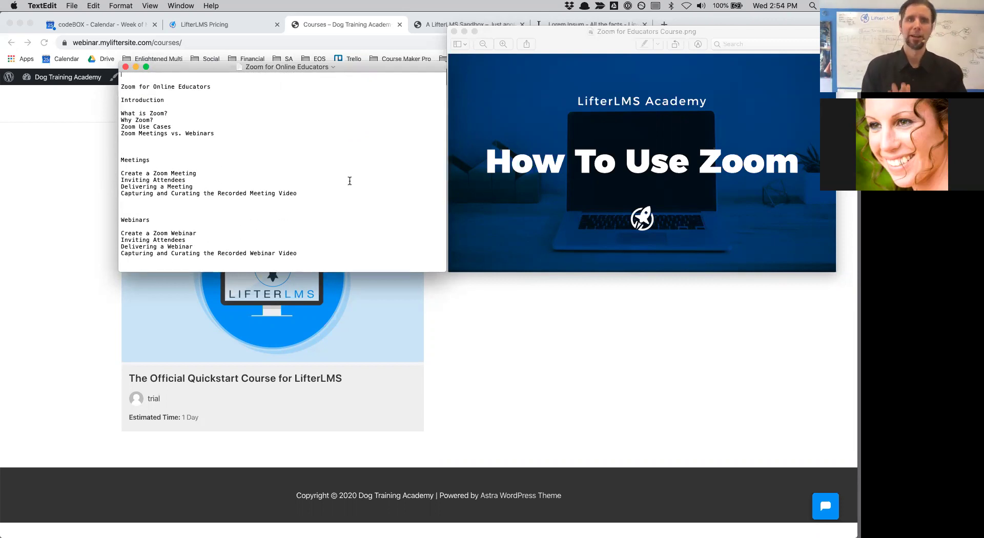
scroll(349, 181, "down", 8)
scroll(348, 180, "up", 8)
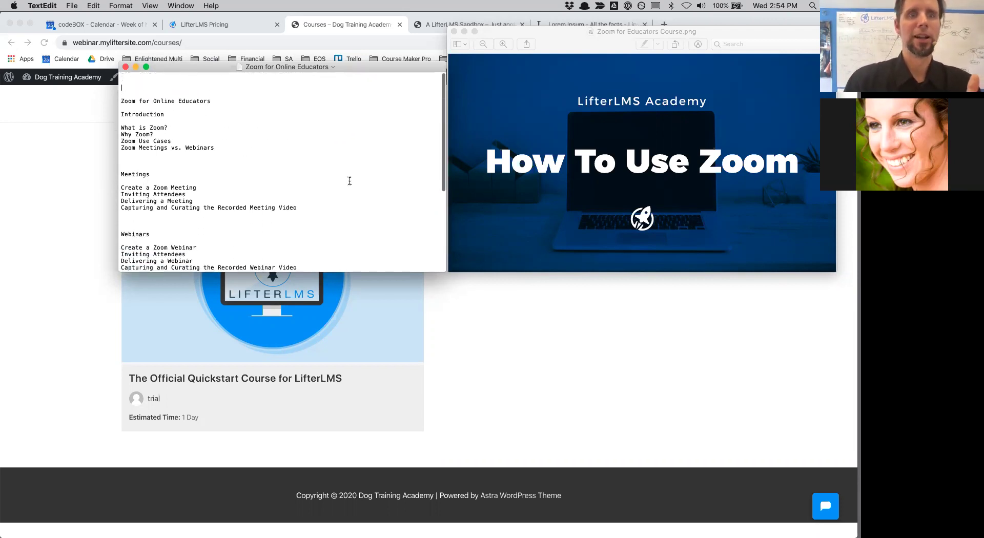
left_click_drag(122, 87, 255, 380)
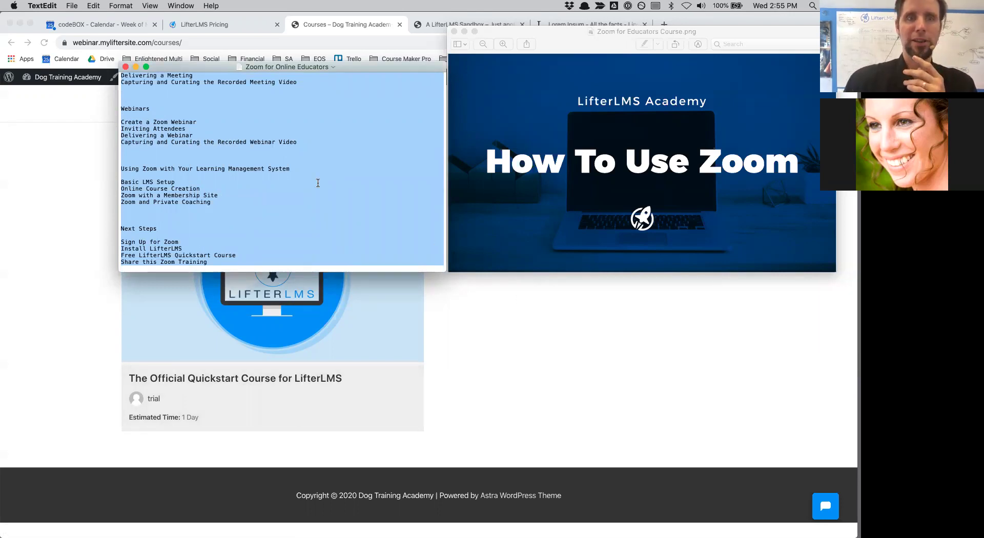
left_click(226, 103)
scroll(226, 99, "up", 5)
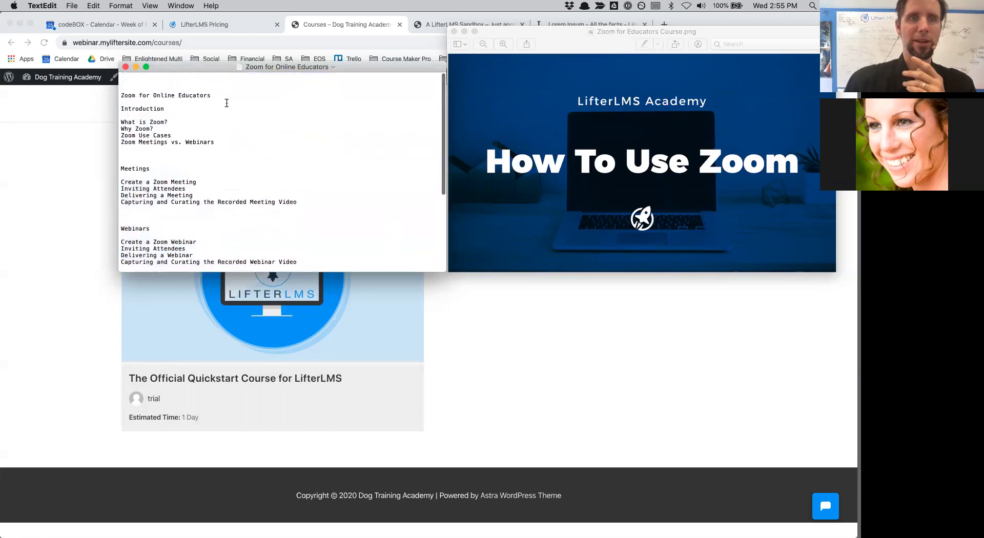
left_click_drag(210, 88, 94, 77)
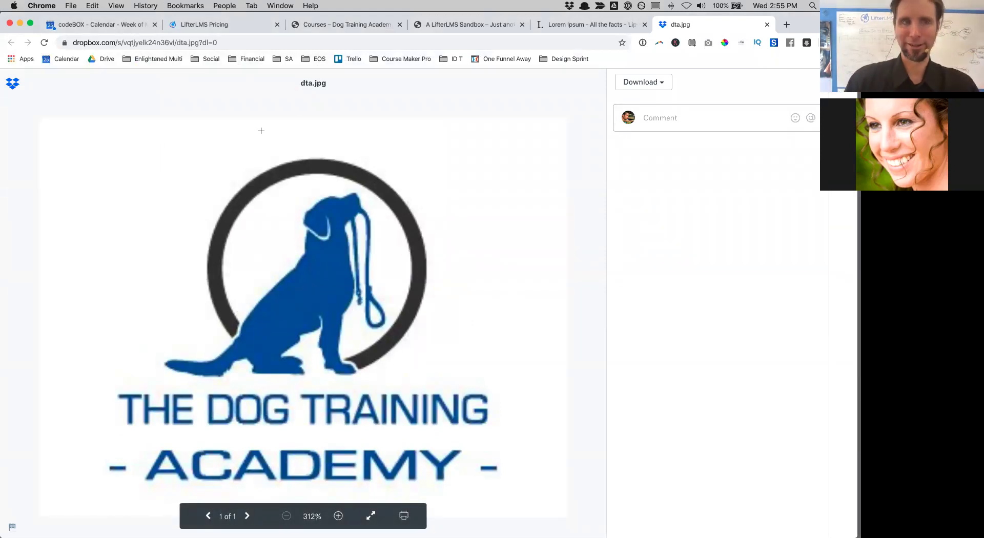
- Download the dta.jpg logo directly from its Dropbox page and lower the browser window to uncover the desktop
left_click(650, 87)
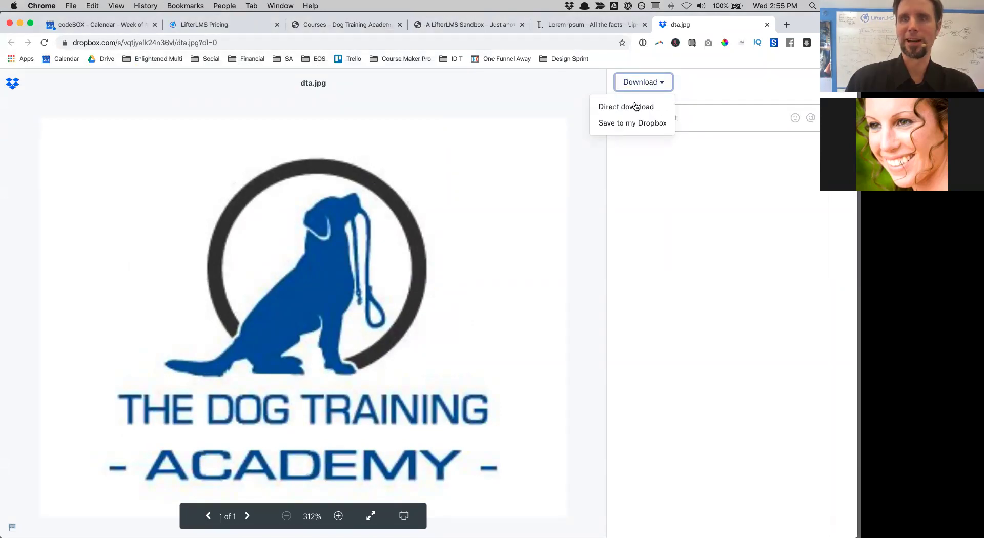
left_click(632, 104)
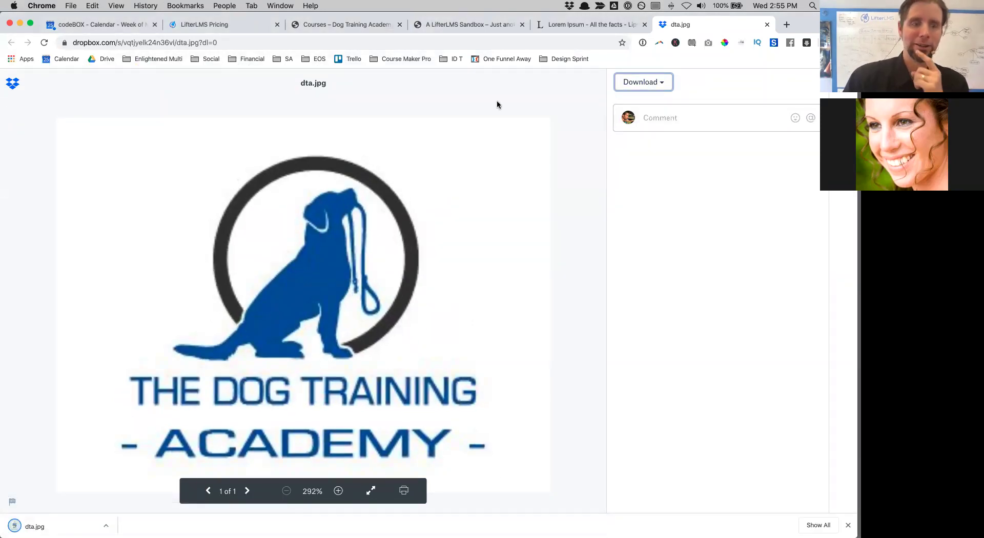
left_click_drag(802, 45, 194, 42)
- Return to the Dog Training Academy site, go to its WordPress dashboard with the browser window raised again, and start adding a new course
left_click(203, 63)
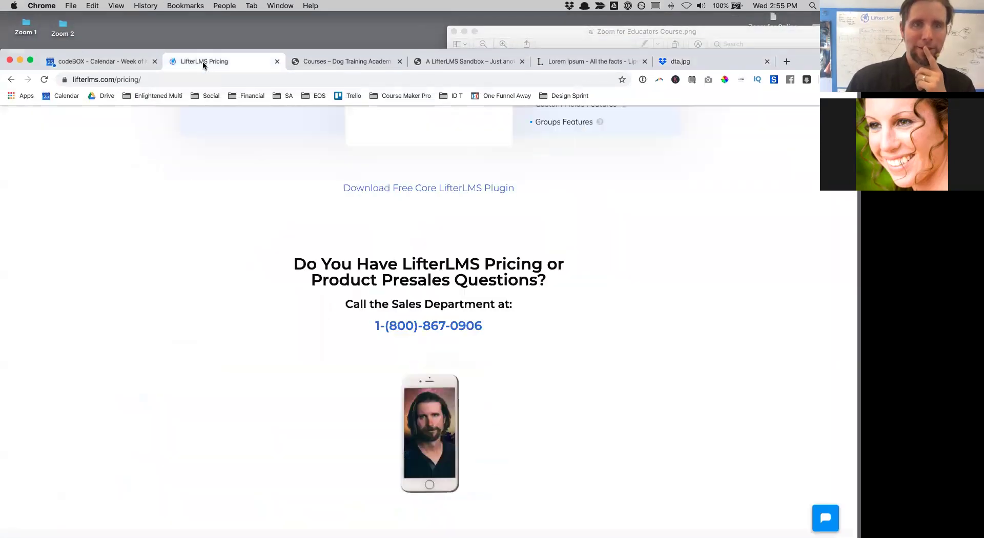
left_click(367, 61)
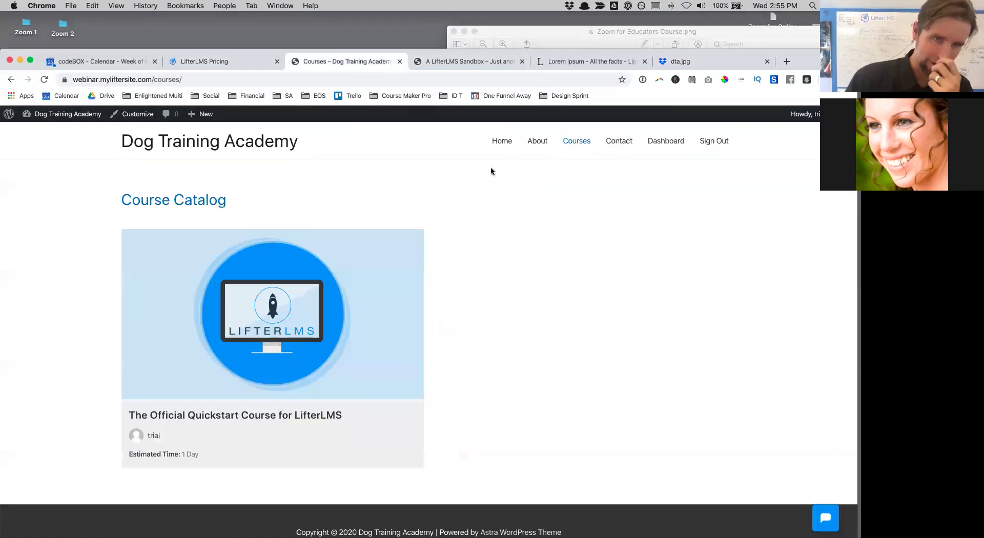
mouse_move(64, 114)
left_click(49, 132)
left_click_drag(805, 61, 805, 24)
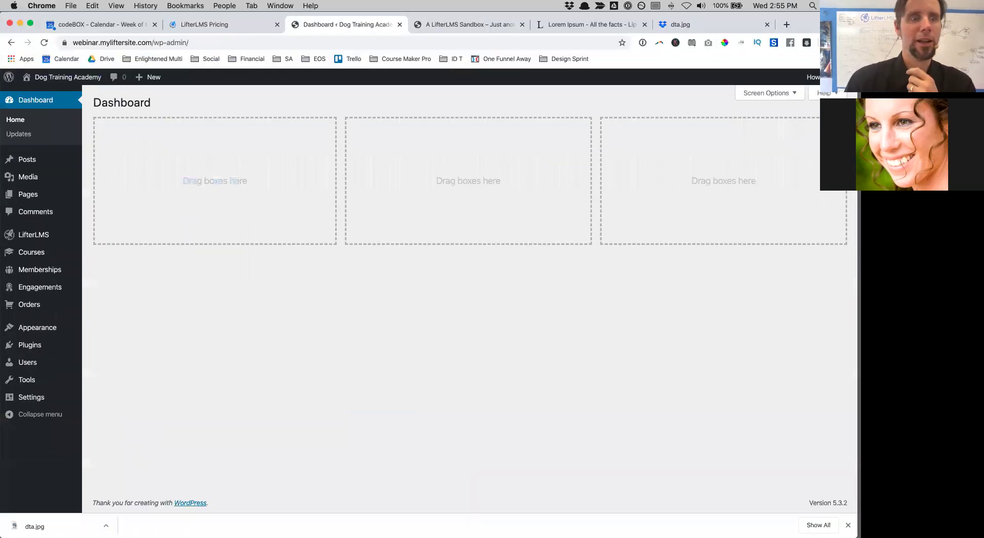
mouse_move(41, 253)
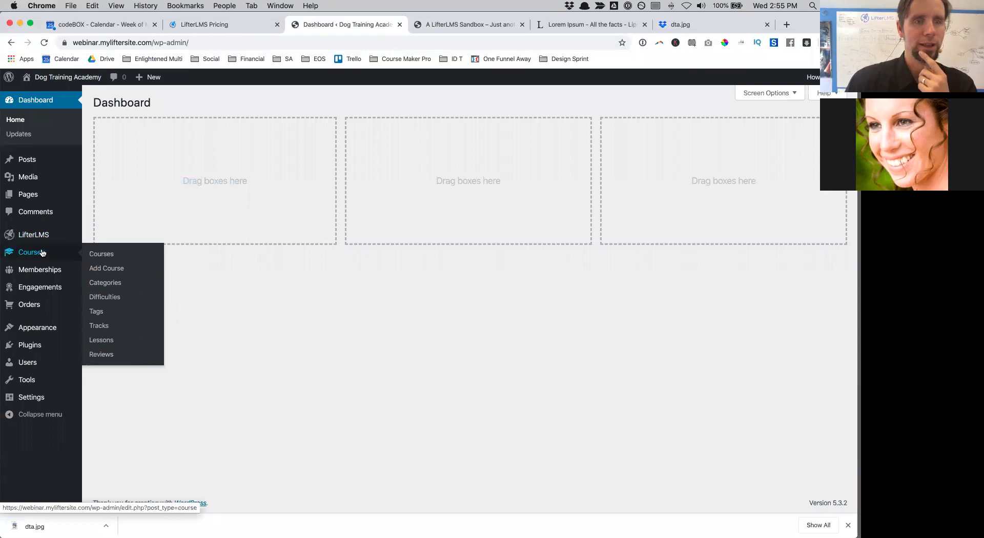
left_click(93, 273)
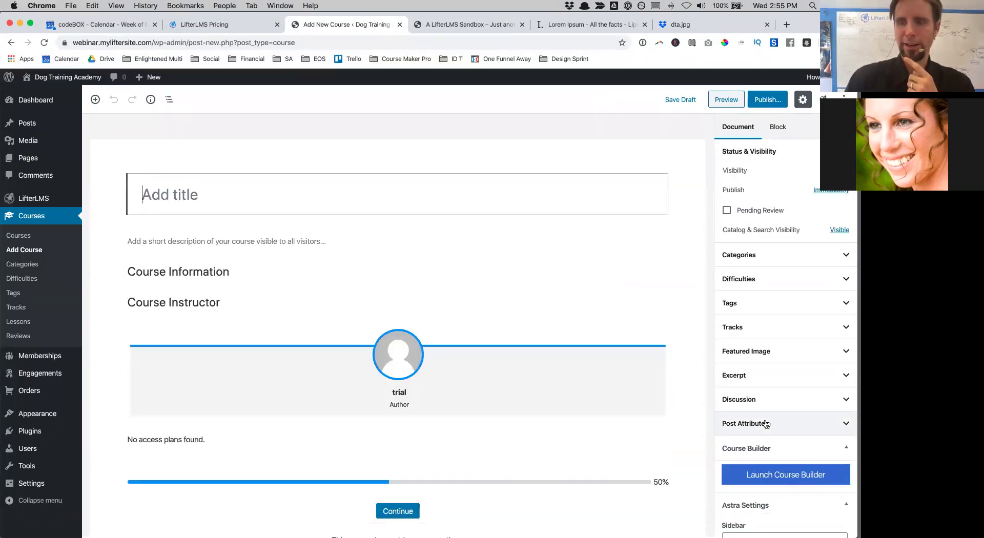
- Open the header's Site Identity settings in the theme customizer and highlight the site title text
mouse_move(38, 204)
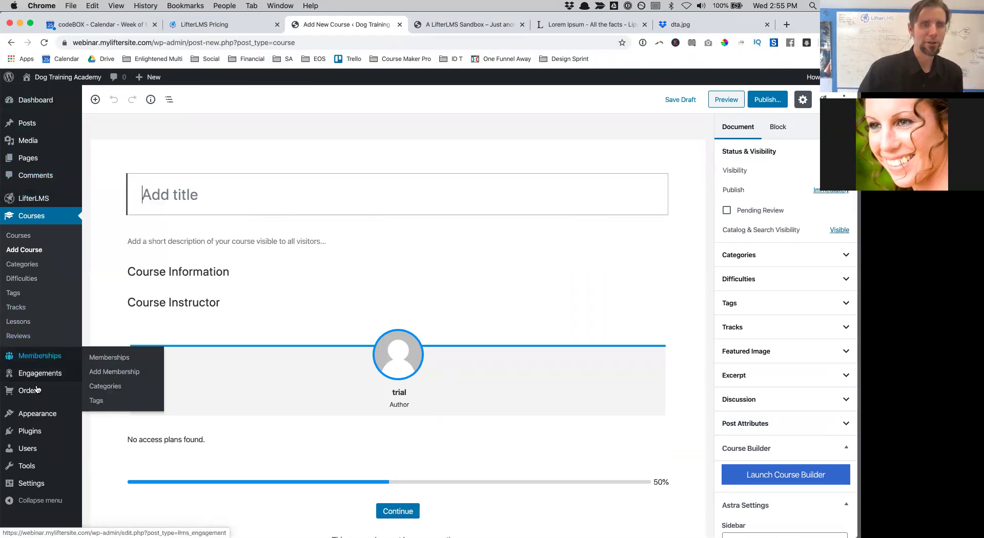
mouse_move(38, 416)
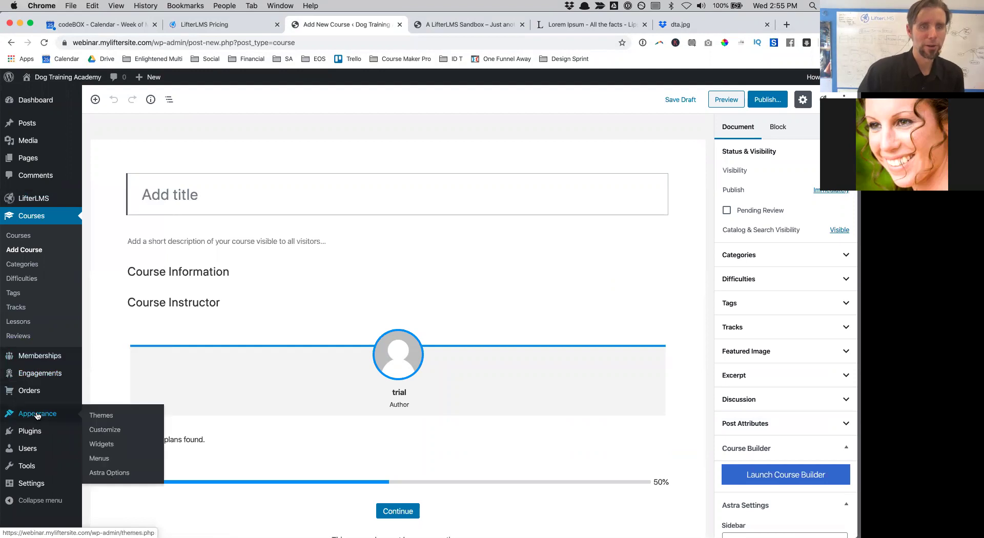
left_click(103, 433)
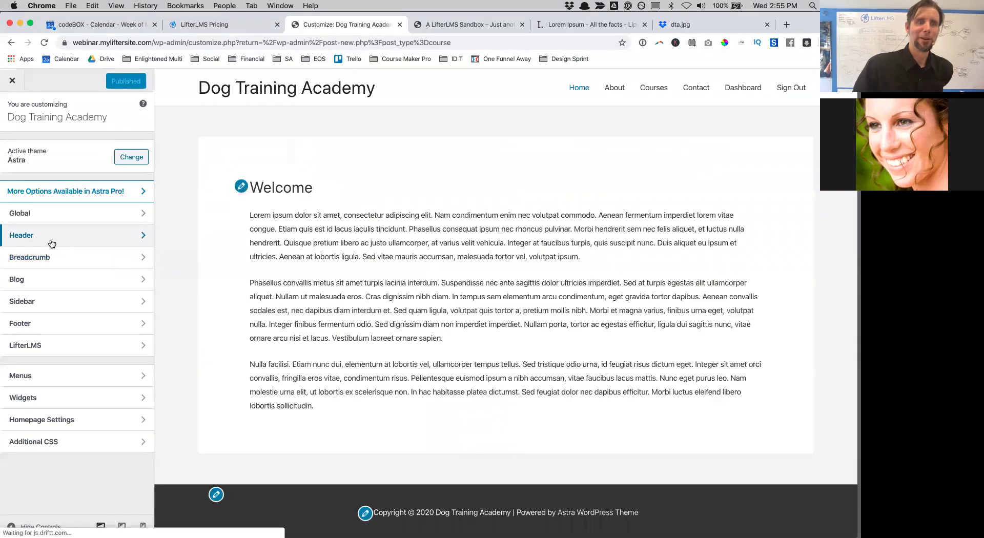
left_click(51, 240)
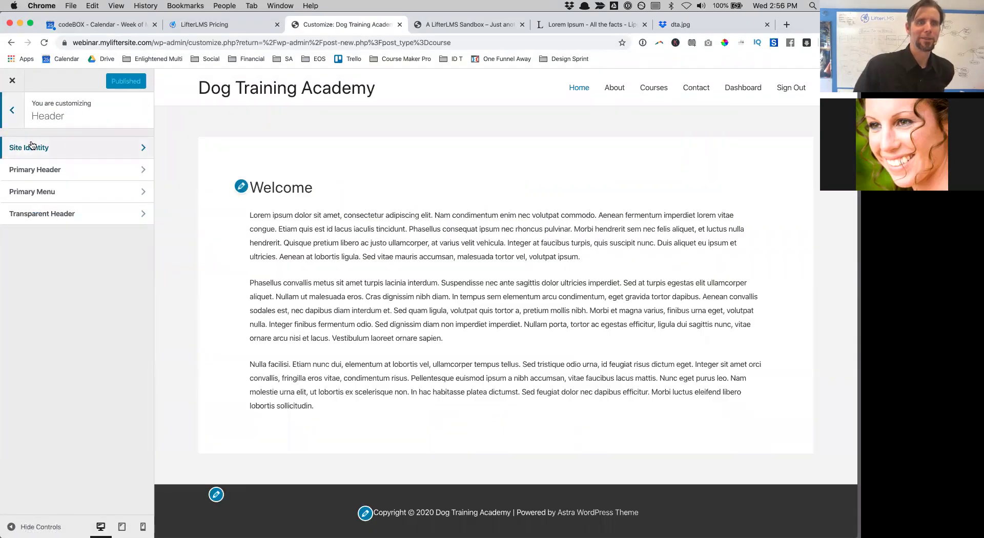
left_click(31, 146)
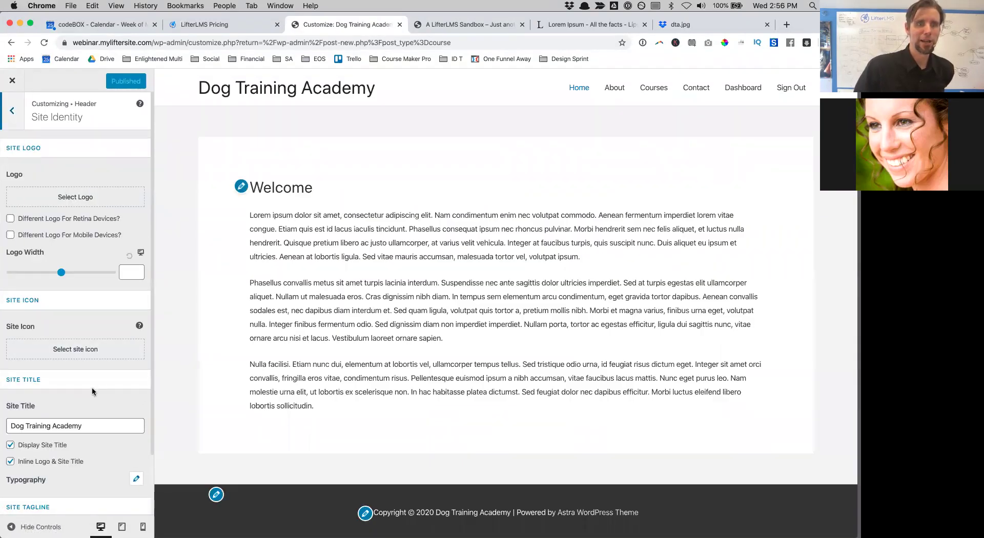
left_click_drag(88, 424, 14, 426)
left_click_drag(84, 425, 3, 428)
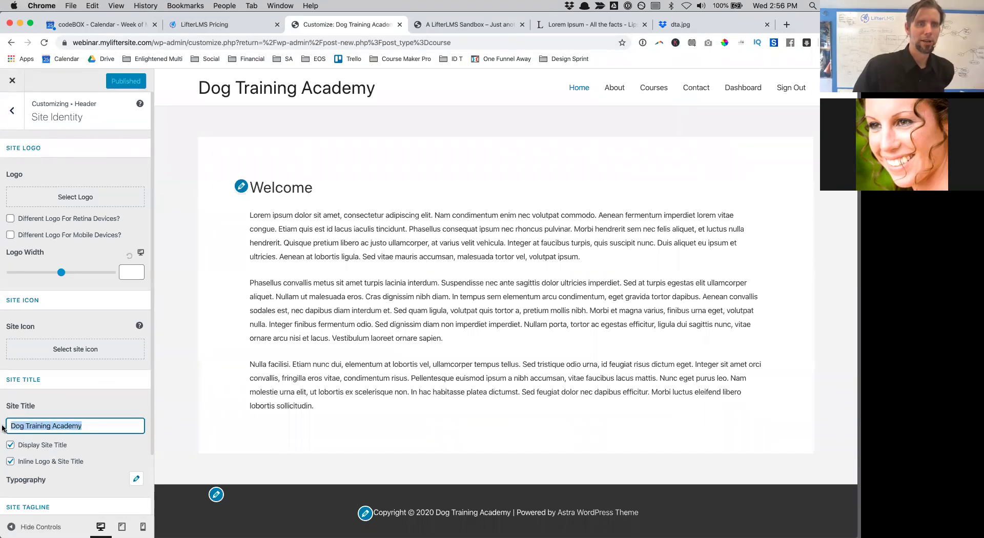
- Upload dta.jpg from the Desktop folder as the image for the site logo
left_click(57, 194)
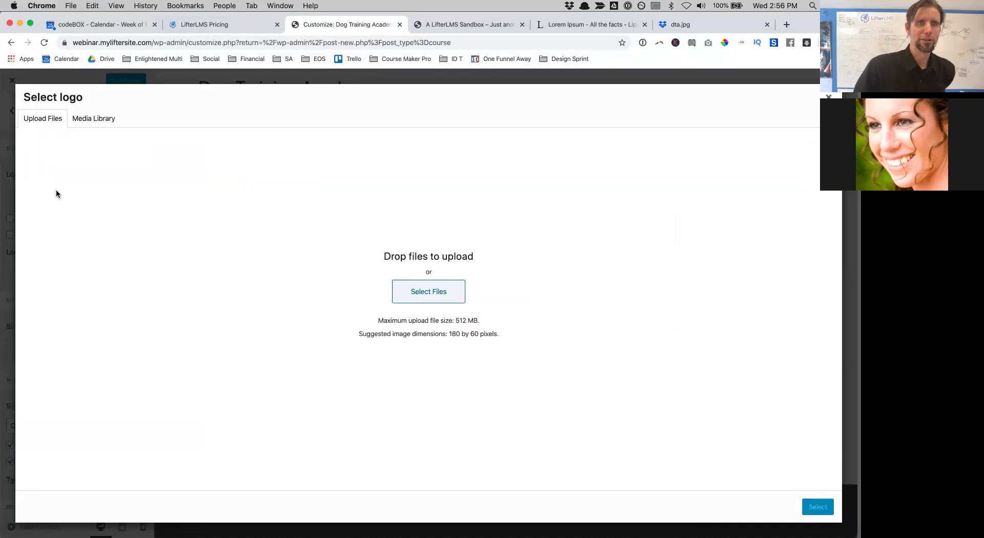
left_click(408, 290)
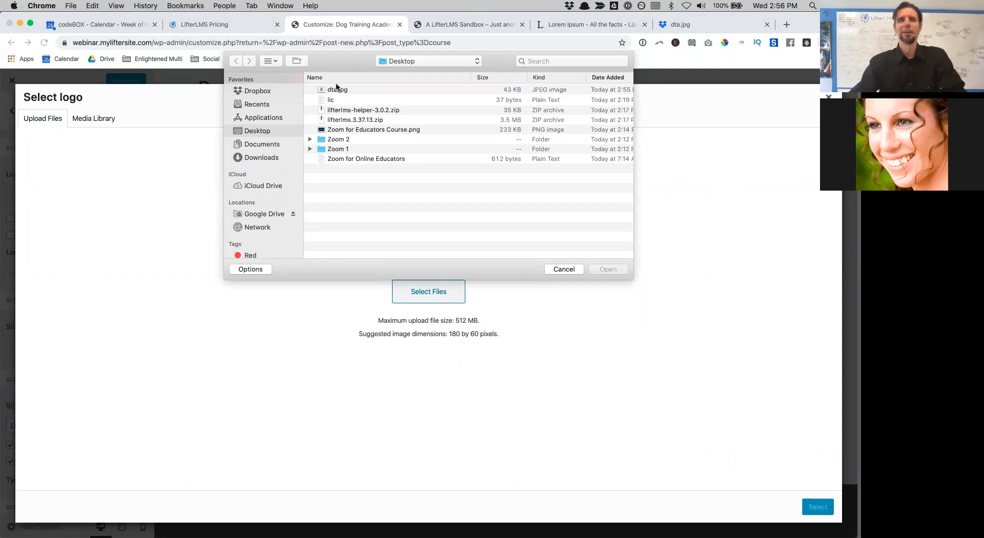
left_click(336, 89)
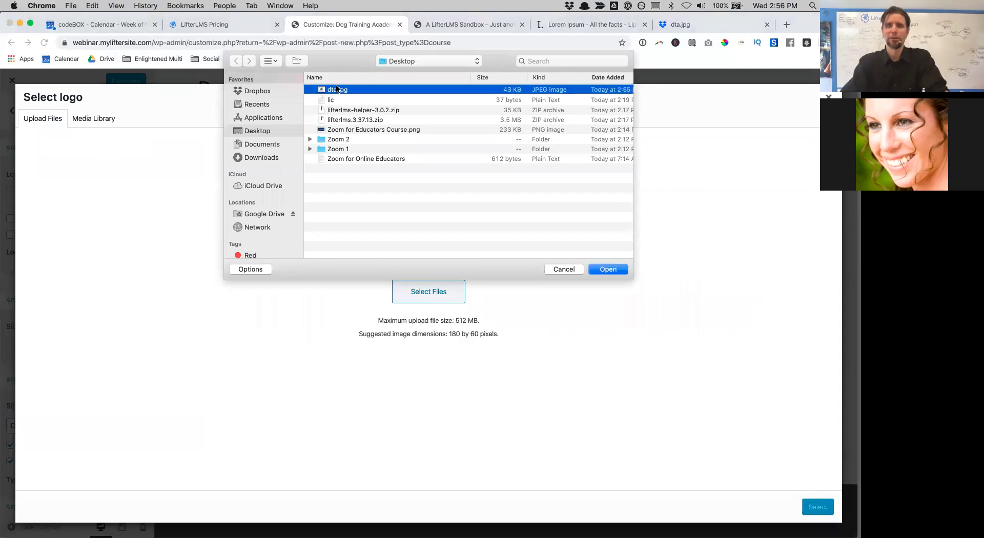
left_click(617, 270)
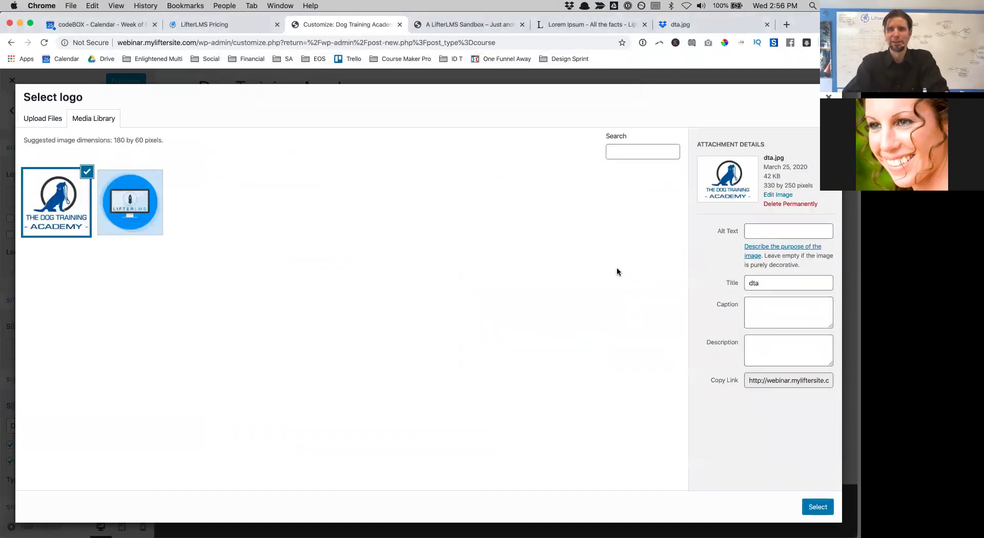
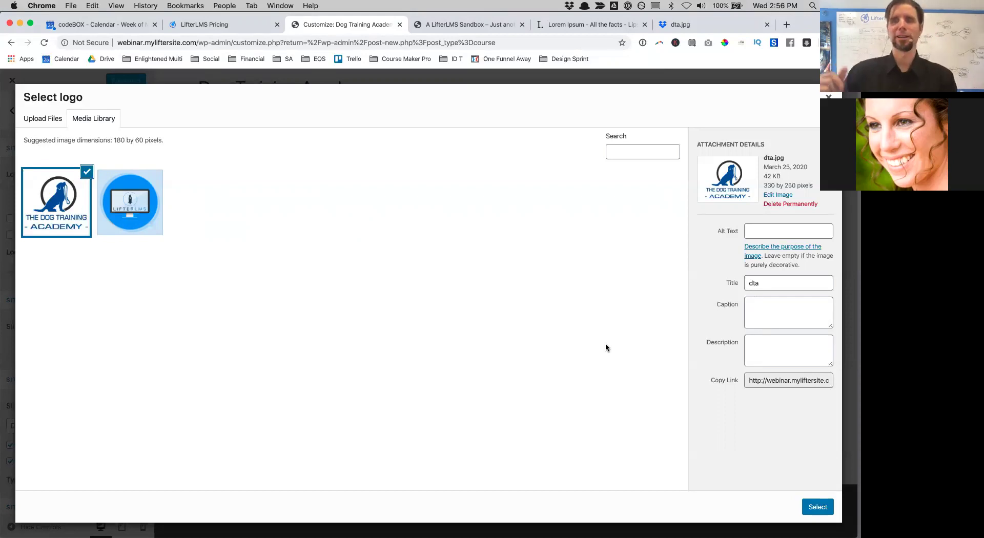
- Crop the logo closely around the dog emblem and "THE DOG TRAINING ACADEMY" lettering, and apply it to the header
left_click(818, 507)
left_click_drag(464, 172, 458, 147)
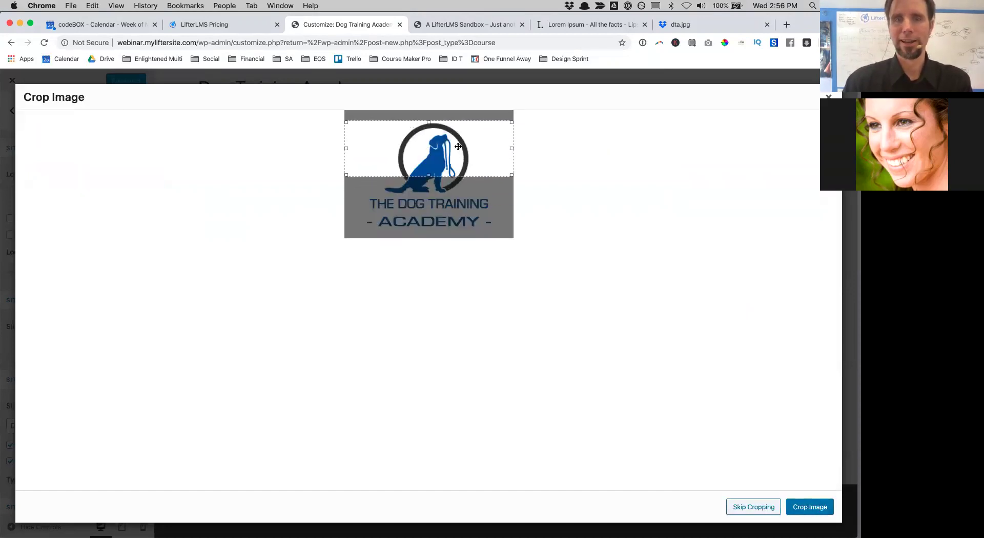
left_click_drag(512, 175, 516, 236)
left_click_drag(494, 188, 494, 185)
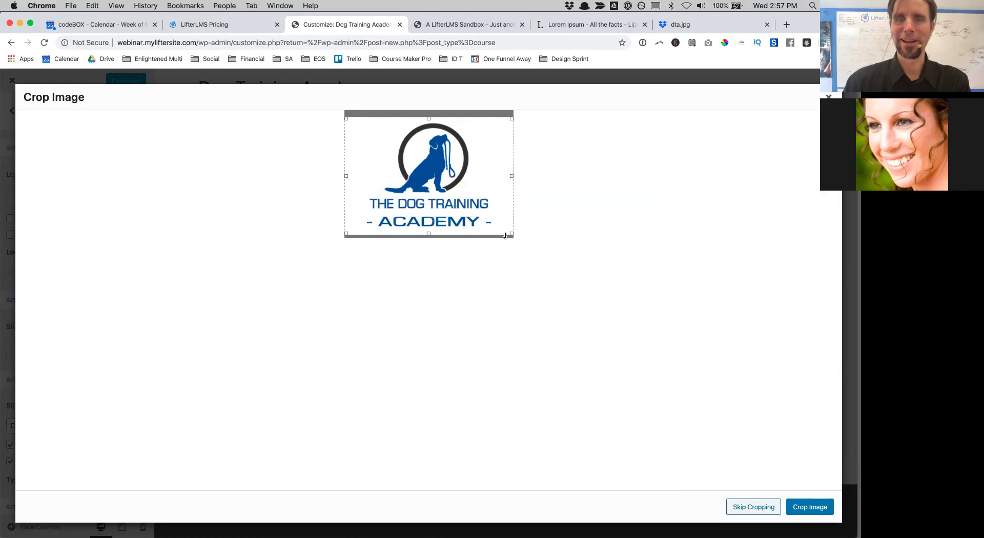
left_click_drag(505, 236, 505, 230)
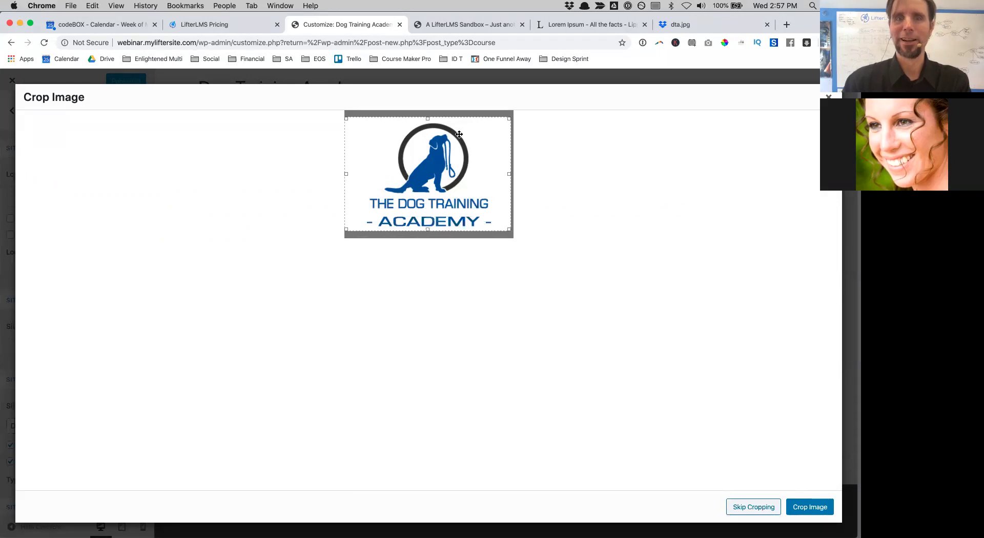
left_click_drag(458, 118, 459, 123)
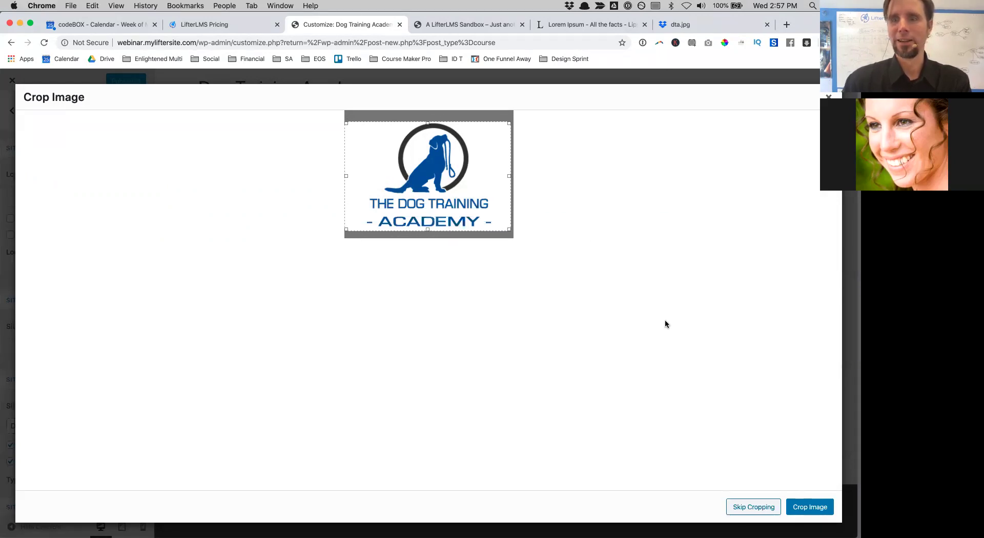
left_click(805, 506)
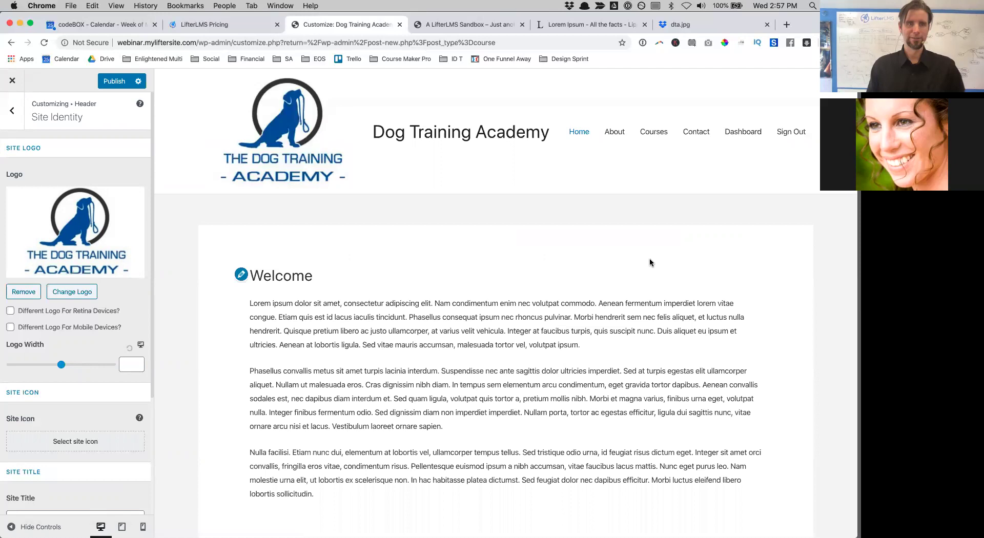
- Set the logo width to 136 and turn off the display of the site title
left_click_drag(61, 364, 33, 355)
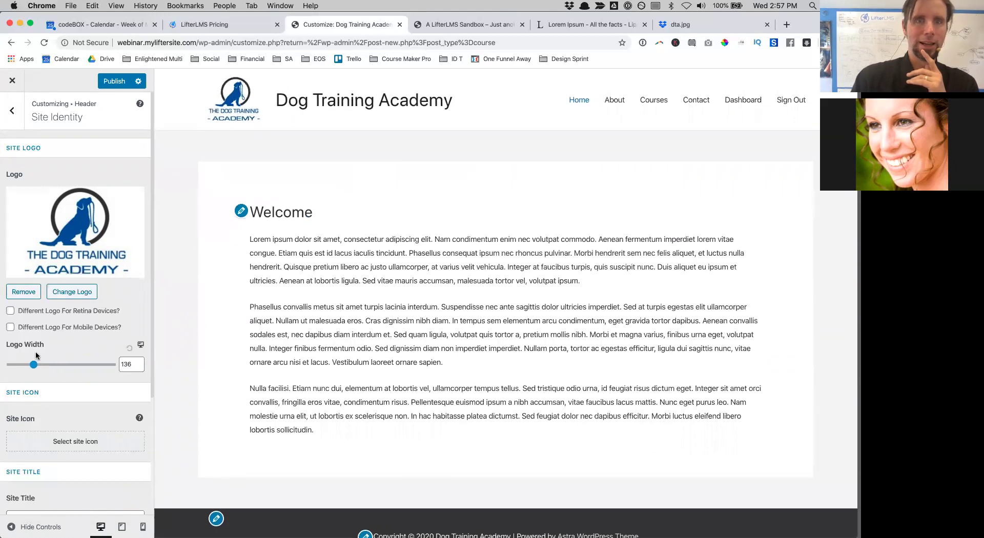
scroll(72, 392, "down", 5)
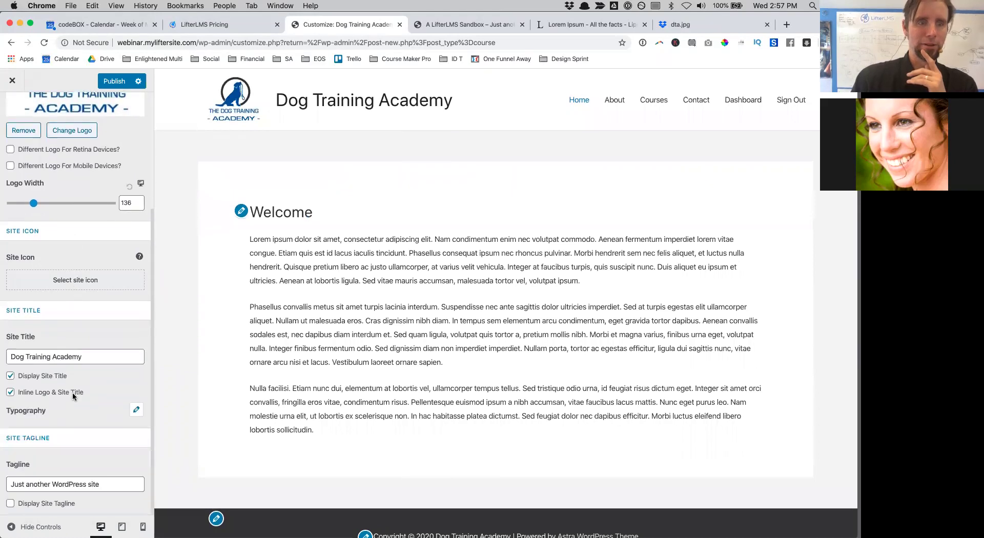
left_click(11, 376)
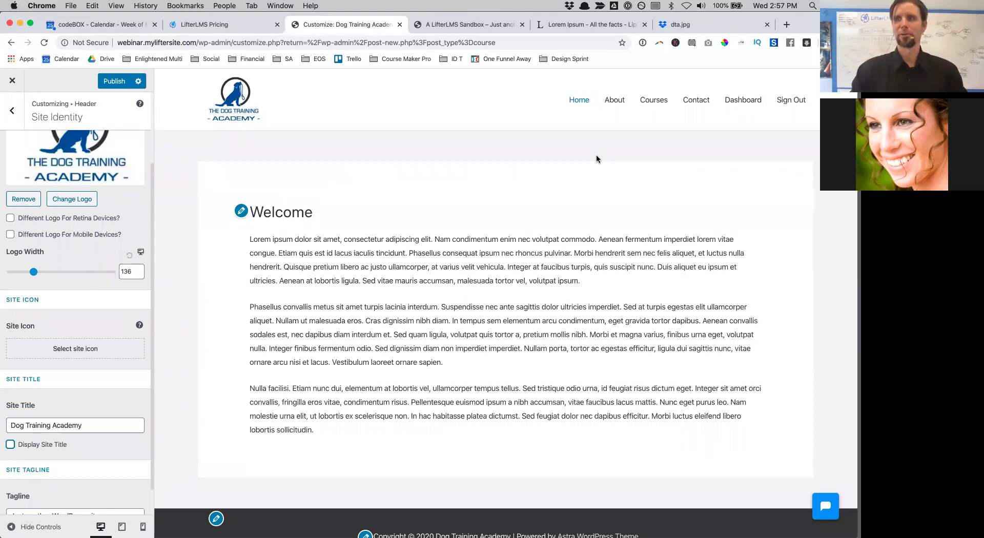
- Publish the header changes and leave the customizer to check the live homepage and Course Catalog
left_click(111, 80)
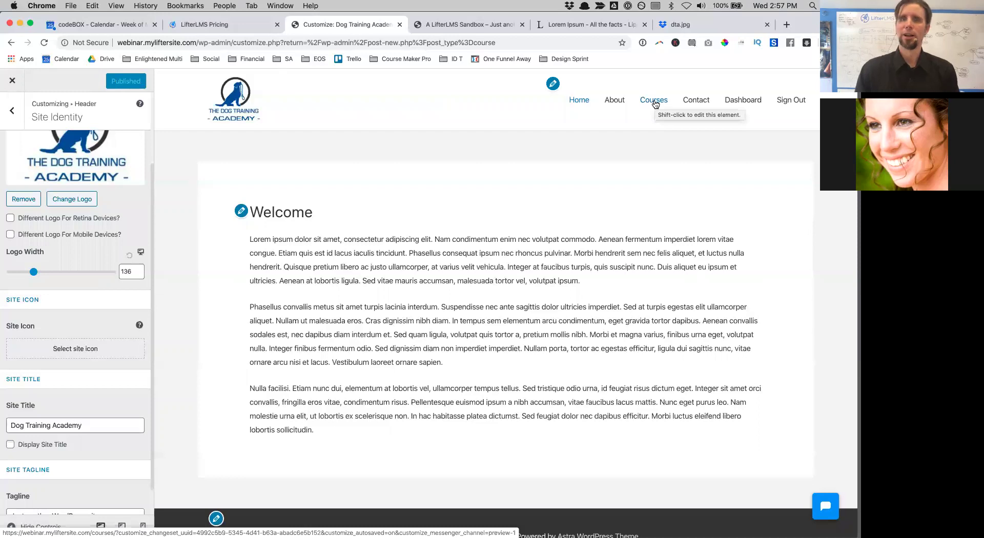
left_click(12, 81)
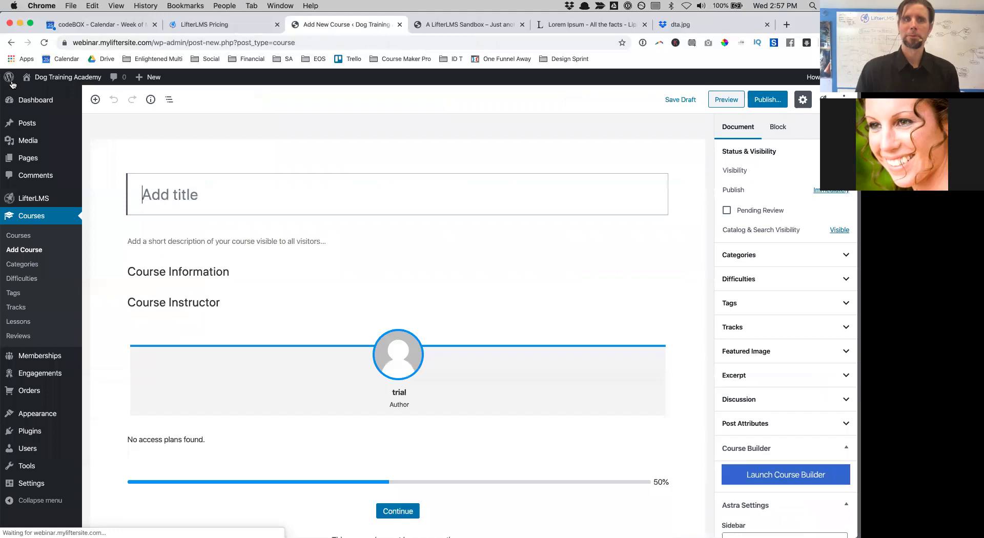
mouse_move(46, 78)
left_click(41, 98)
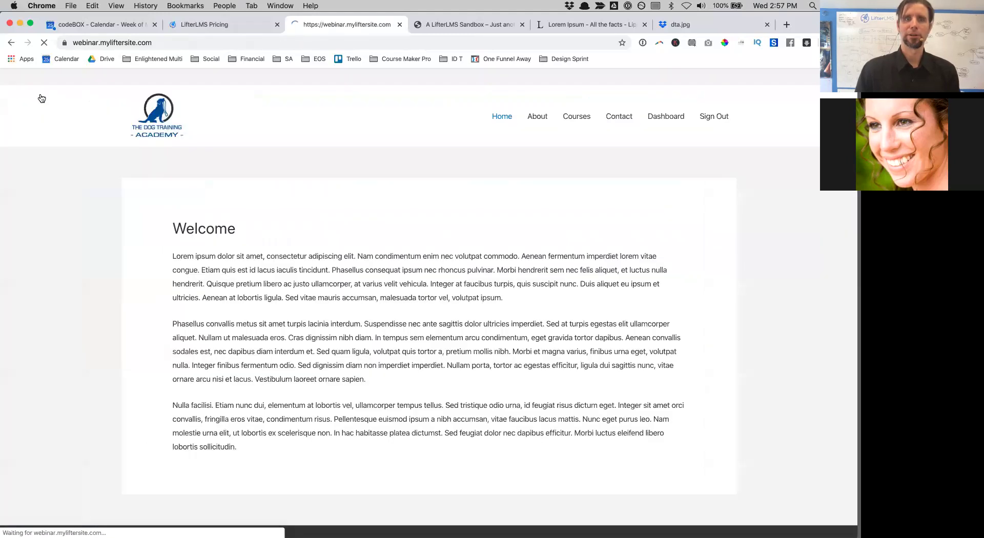
left_click(581, 119)
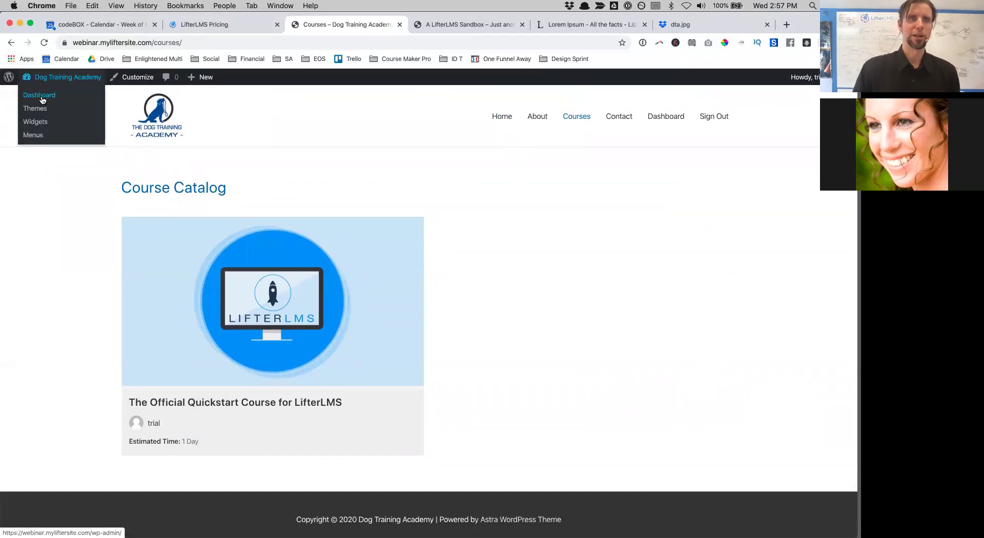
- Go to the site's admin dashboard, open the course list and start adding a new course
left_click(41, 94)
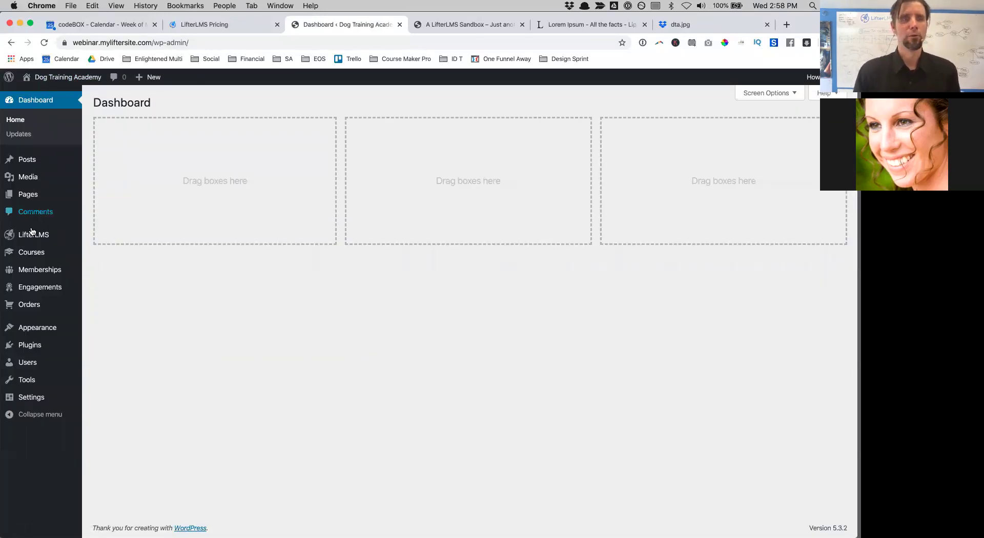
mouse_move(32, 322)
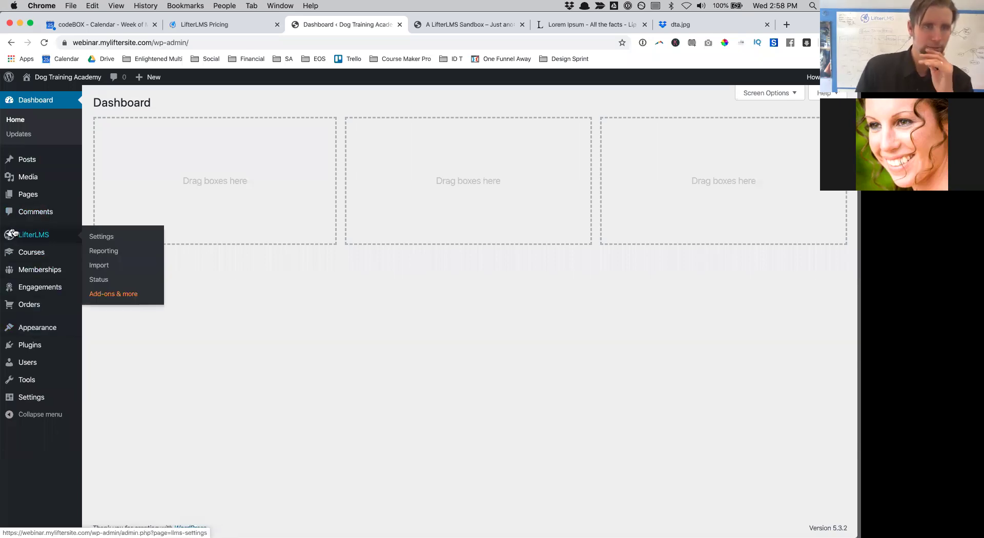
mouse_move(65, 257)
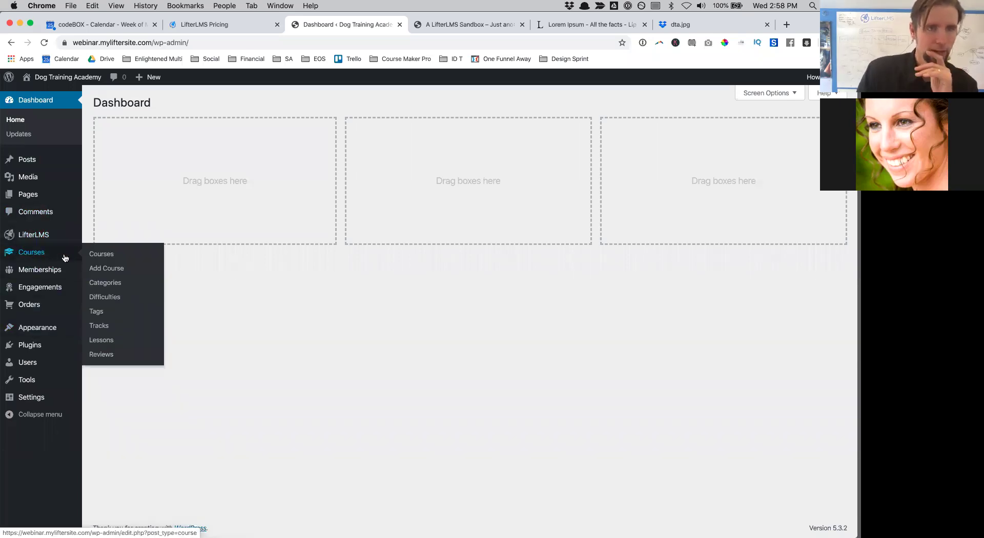
left_click(98, 258)
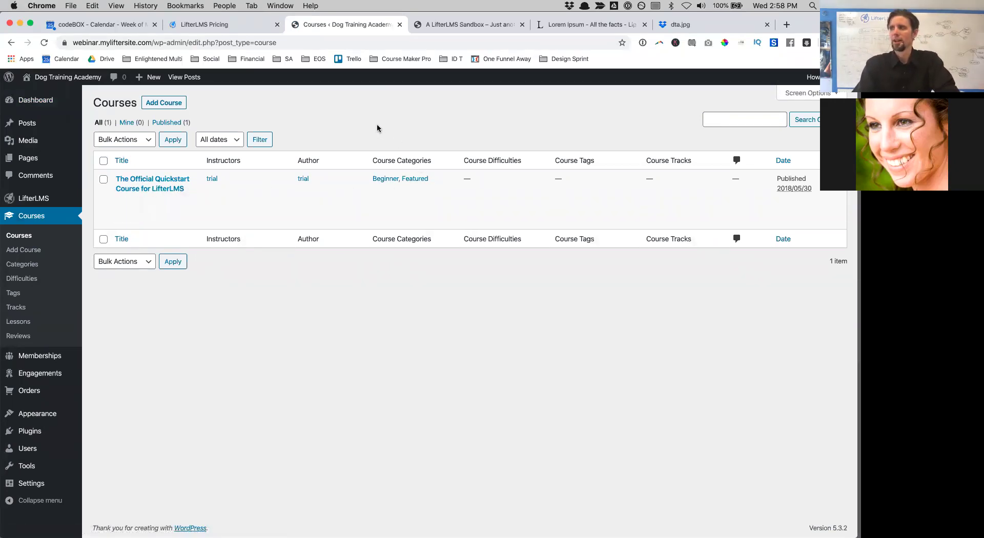
left_click(152, 103)
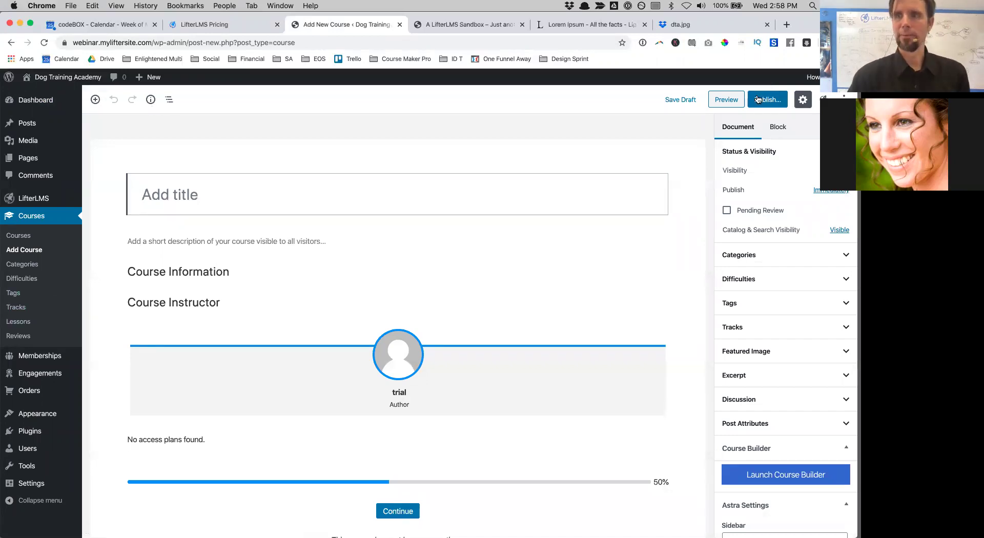
- Narrow the browser window and place the resized "Zoom for Online Educators" text outline beside it, below the course image
left_click_drag(859, 98, 668, 98)
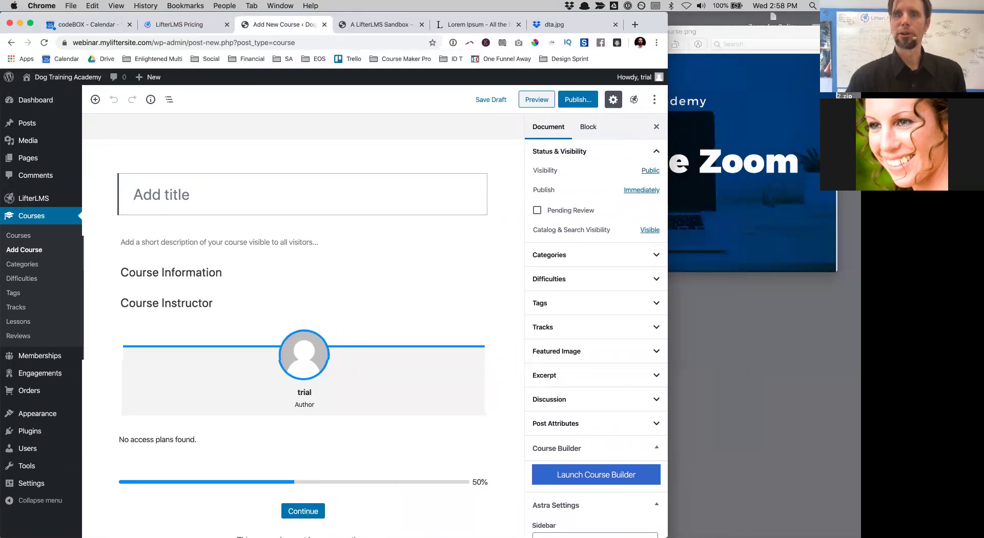
key("ctrl+Up")
left_click(66, 124)
left_click_drag(216, 67, 626, 66)
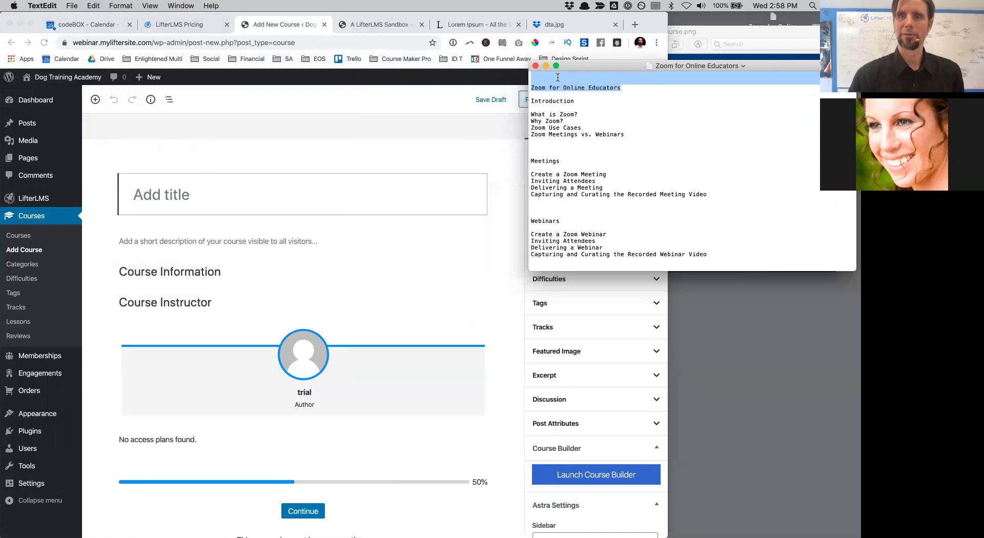
left_click(530, 101)
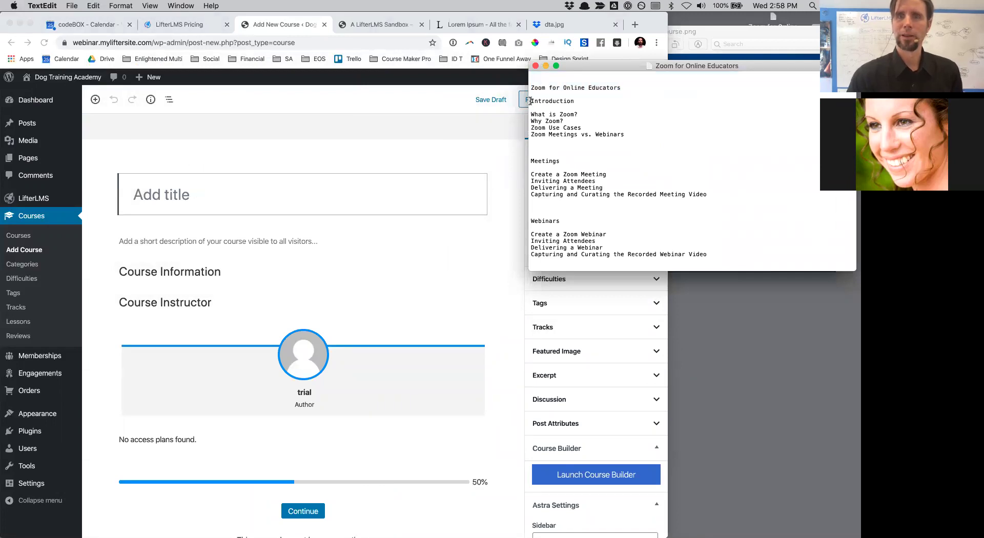
left_click_drag(529, 101, 666, 92)
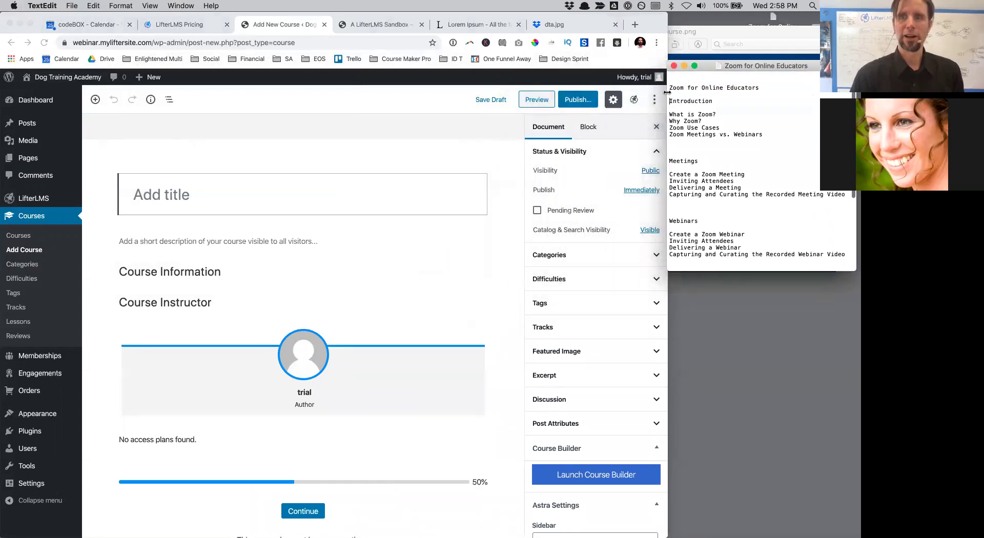
left_click_drag(723, 70, 717, 281)
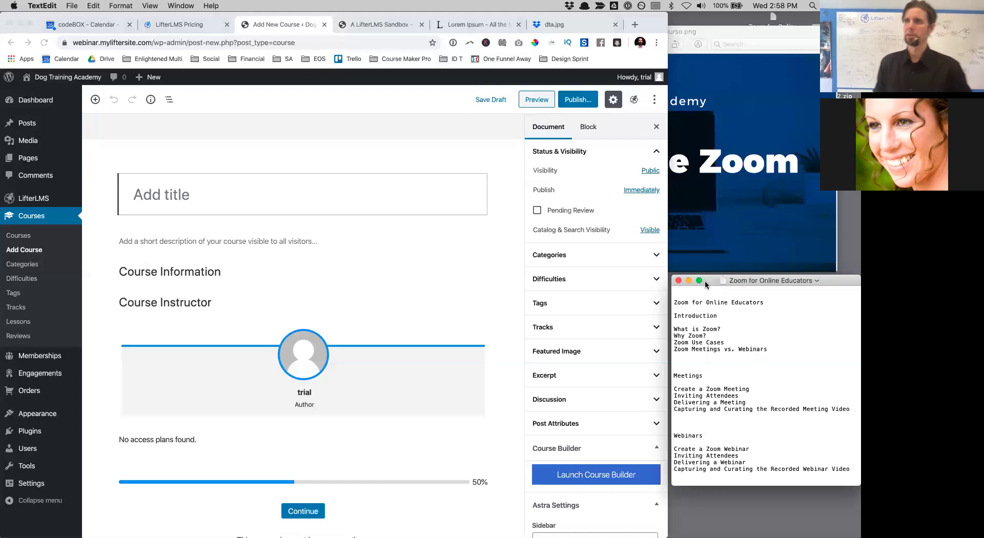
- Copy the heading "Zoom for Online Educators" from the text outline and paste it as the new course's title
scroll(741, 339, "up", 2)
left_click_drag(763, 303, 676, 299)
key("super+c")
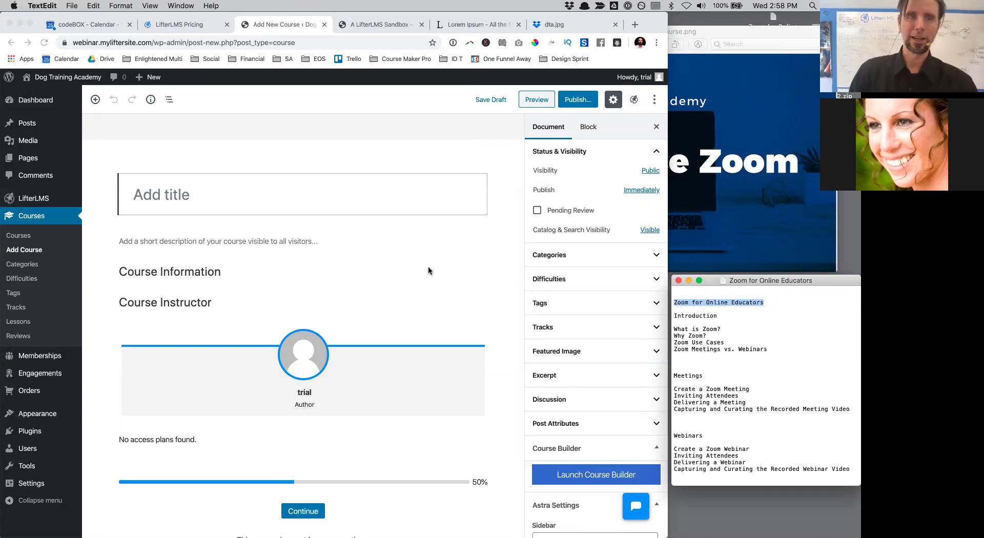
left_click(158, 192)
key("super+v")
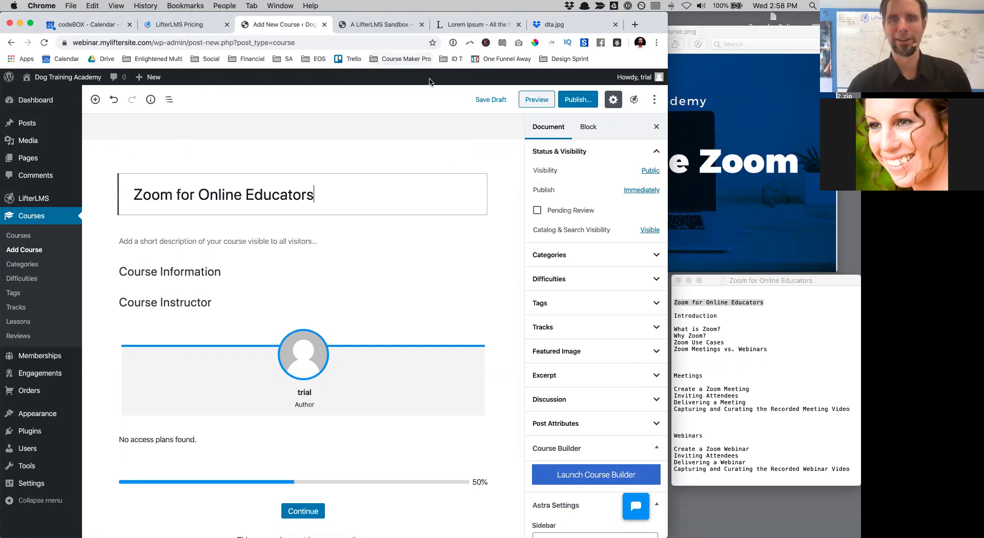
- Publish the new course with public visibility and close the publishing confirmation
left_click(578, 99)
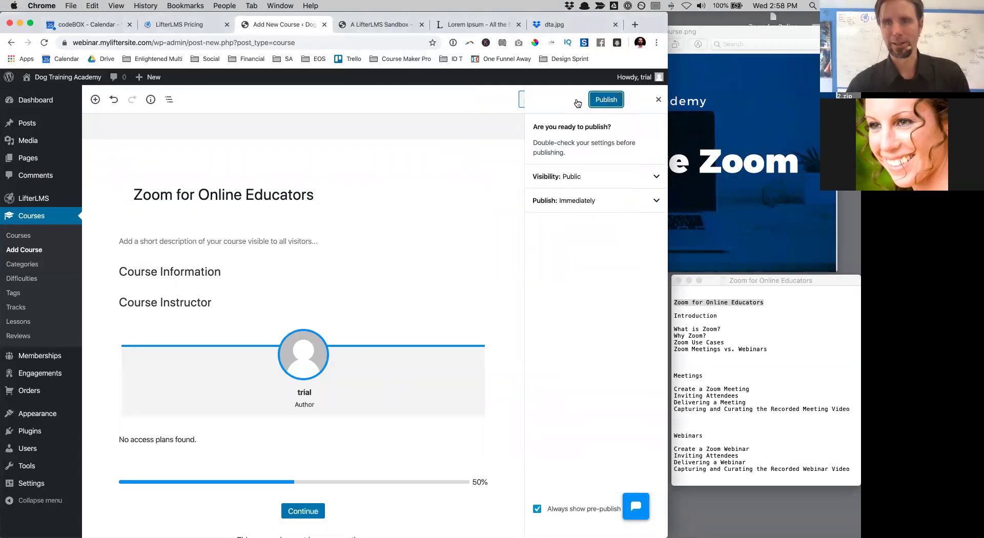
left_click(604, 100)
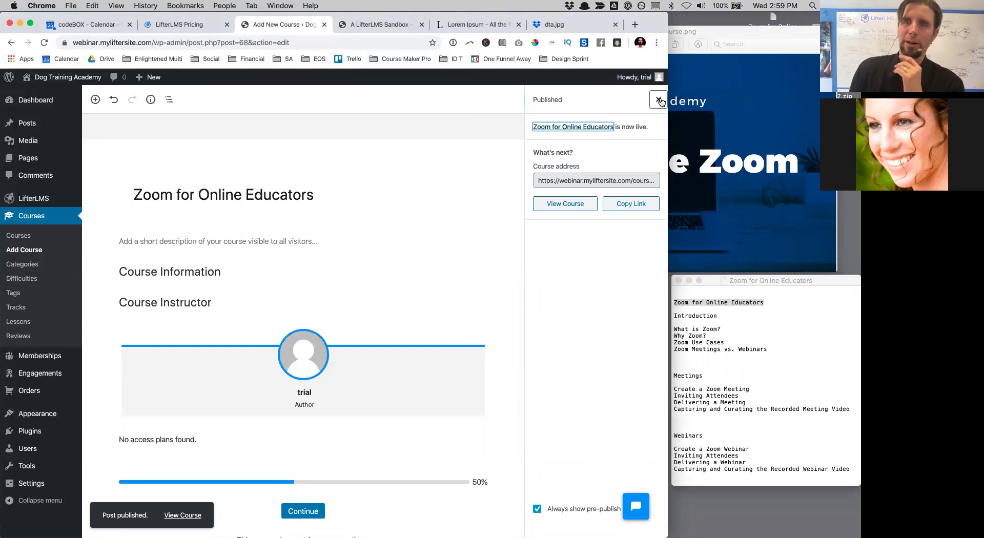
left_click(658, 99)
- Shrink the "Zoom for Educators Course.png" preview window, move it above the text outline, and return to the course editor
scroll(439, 281, "down", 5)
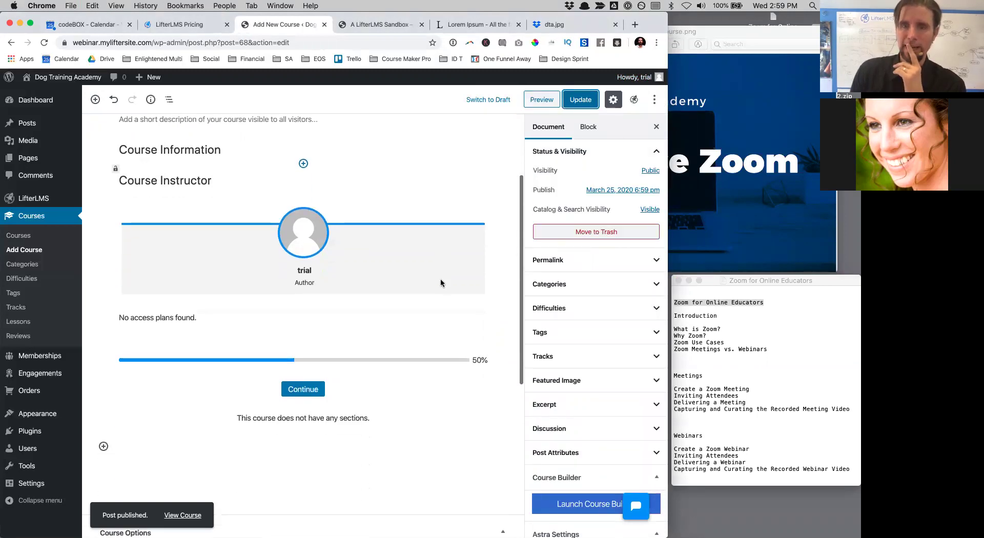
left_click(681, 205)
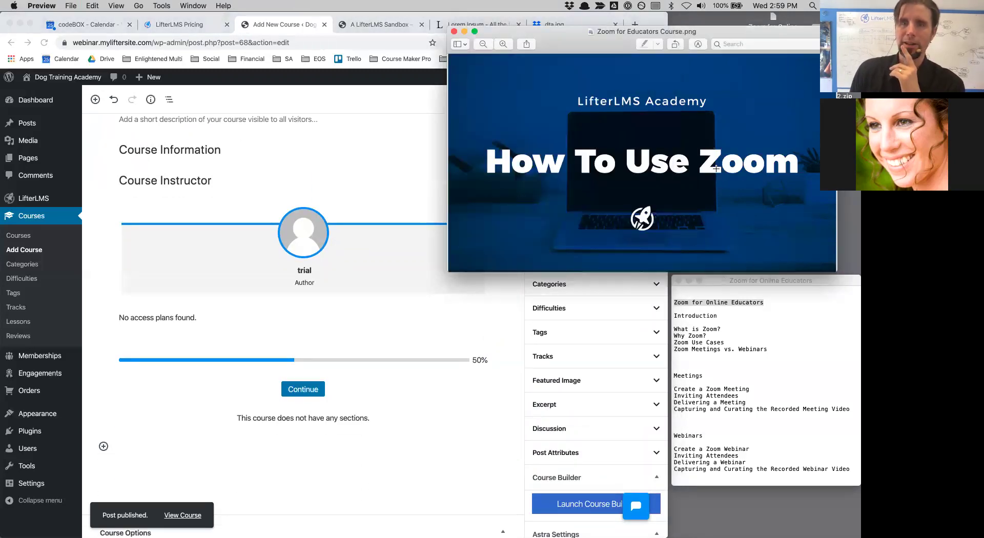
left_click_drag(613, 51, 632, 73)
left_click_drag(465, 152, 587, 141)
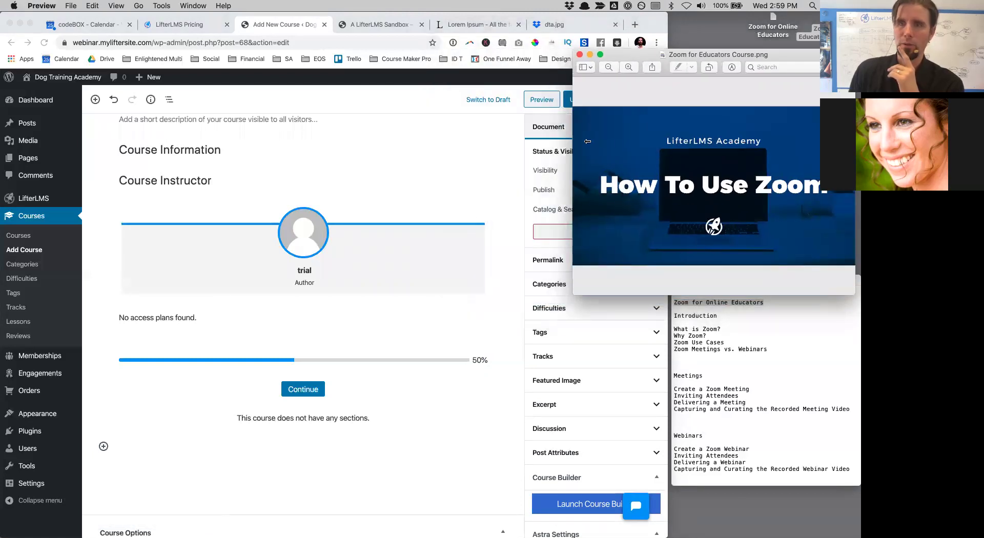
left_click_drag(734, 53, 737, 7)
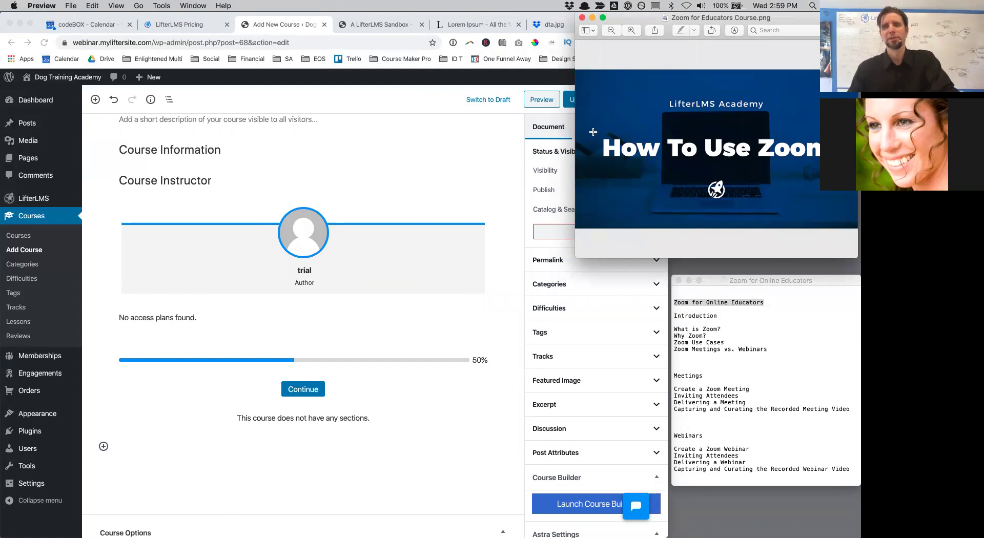
left_click(510, 191)
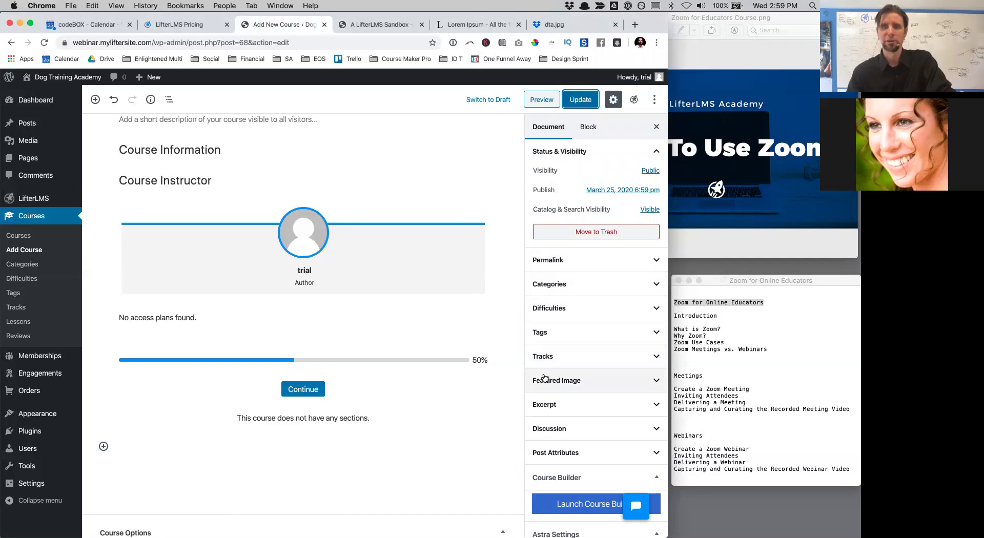
- Upload "Zoom for Educators Course.png" from the Desktop folder and set it as the course's featured image
left_click(586, 387)
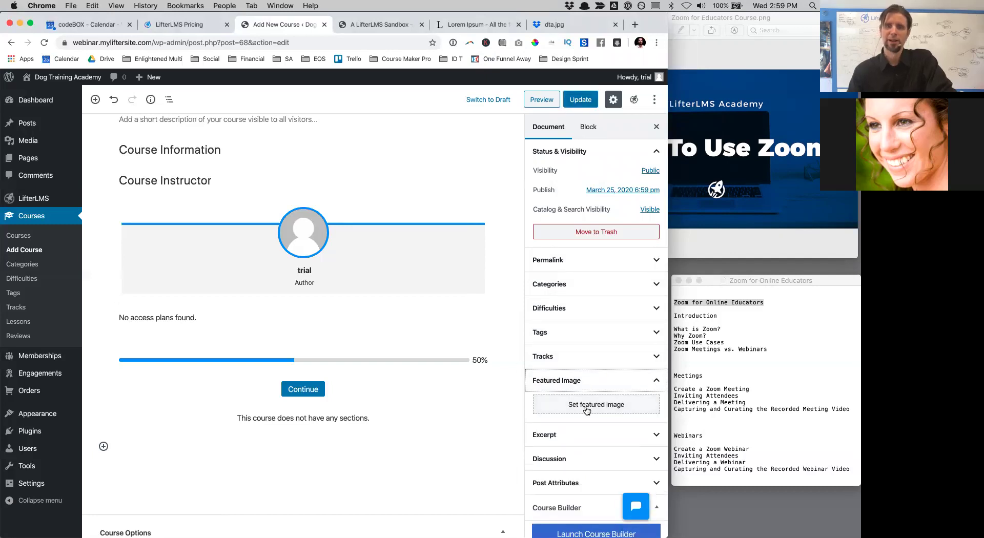
left_click(587, 402)
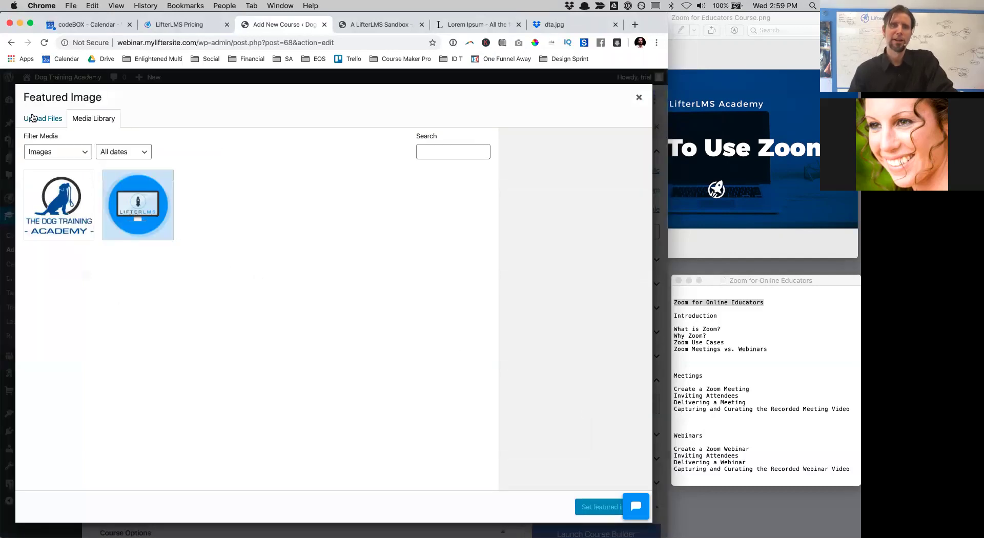
left_click(39, 118)
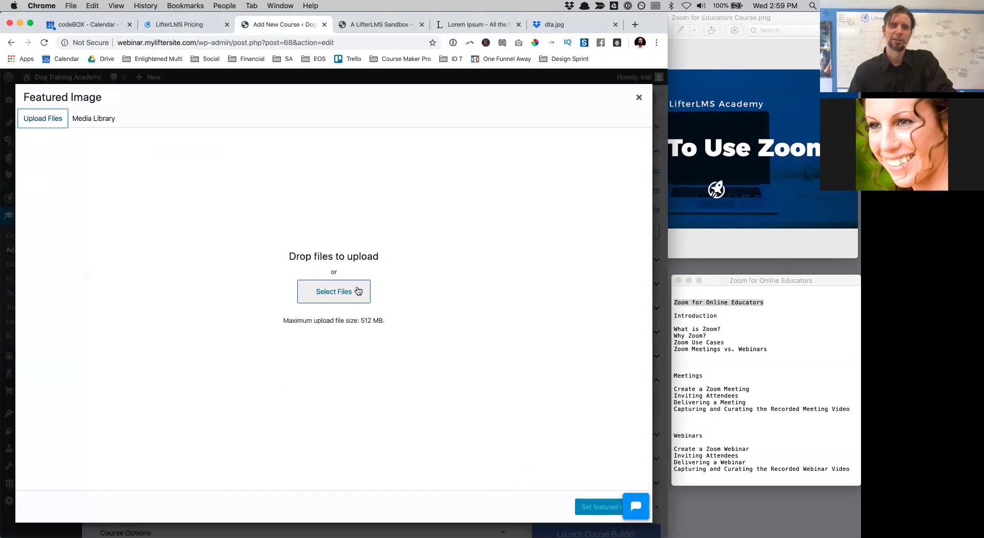
left_click(356, 290)
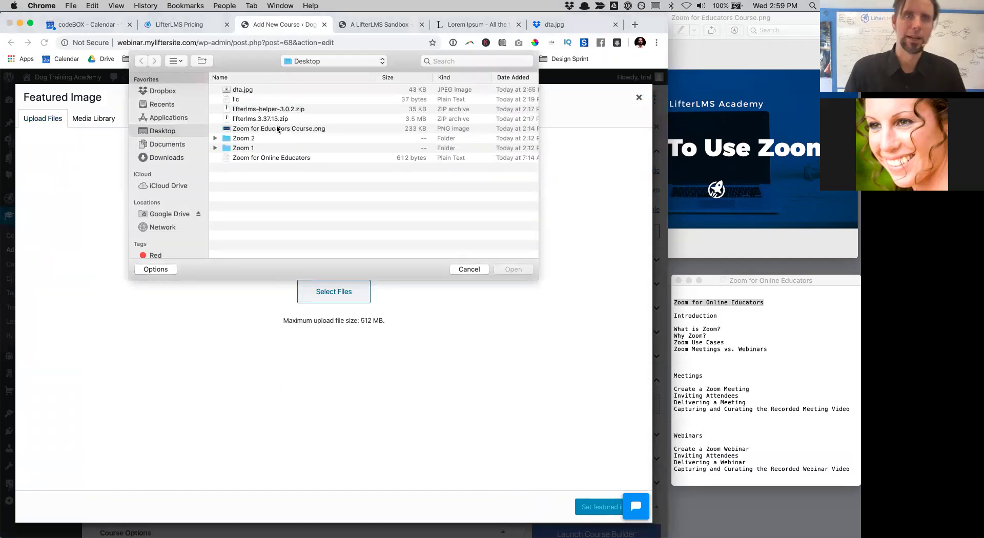
left_click(276, 129)
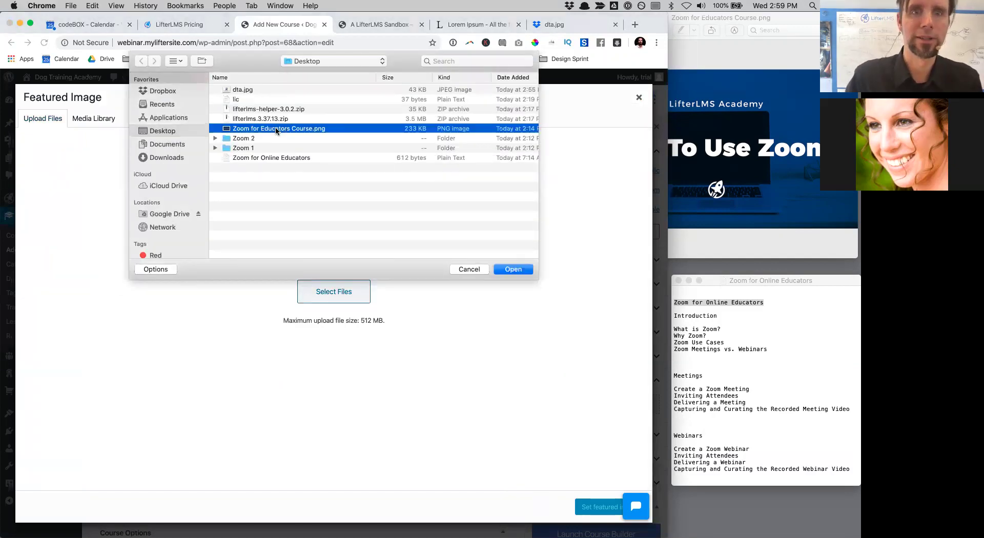
left_click(513, 270)
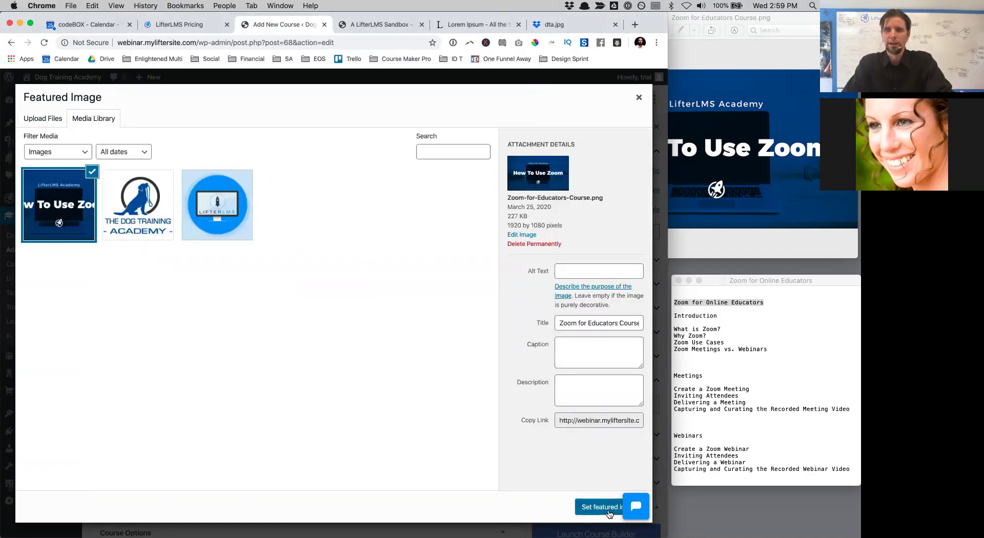
left_click(600, 507)
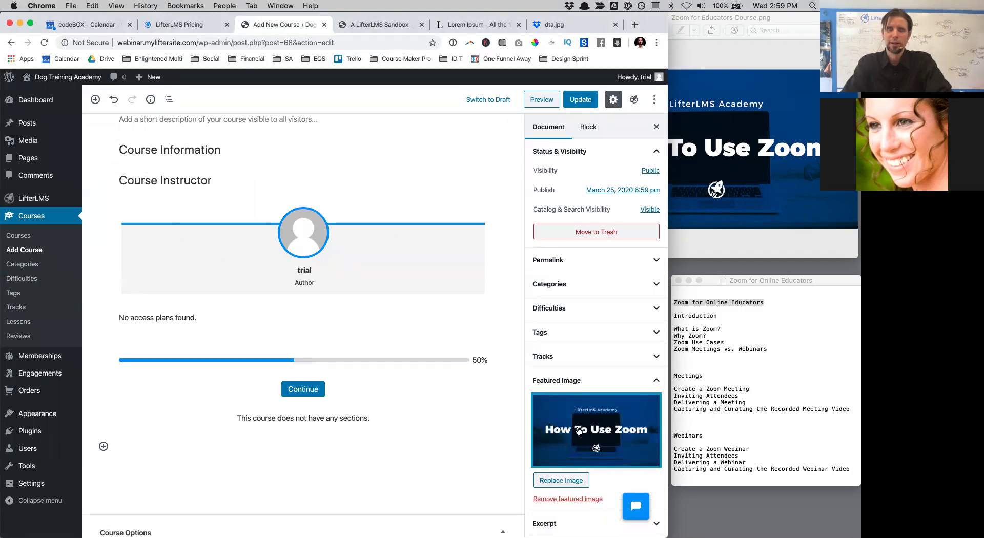
- Enter the course's short description: "In this course you will learn to train your canine and yourself."
scroll(579, 430, "down", 5)
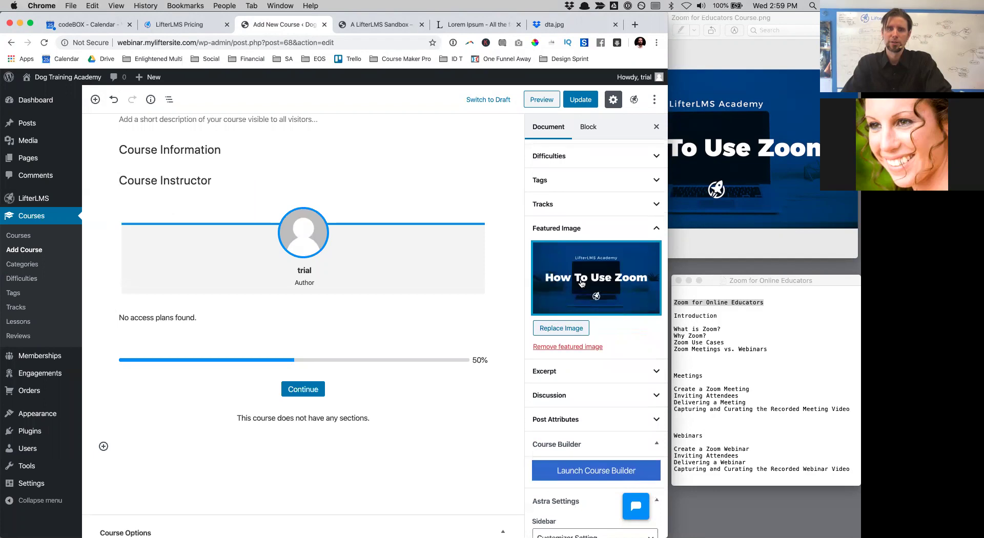
scroll(581, 272, "up", 5)
scroll(387, 205, "up", 4)
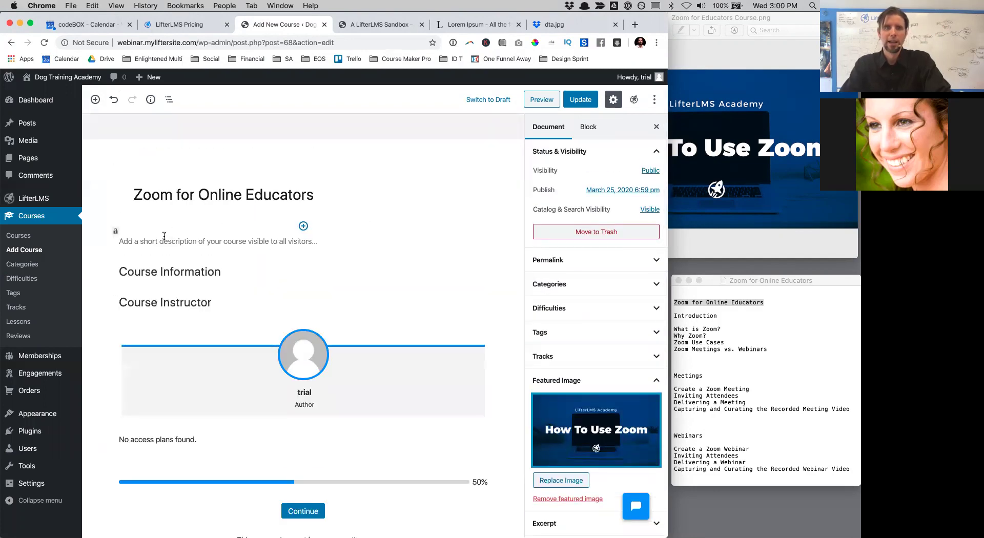
left_click(163, 237)
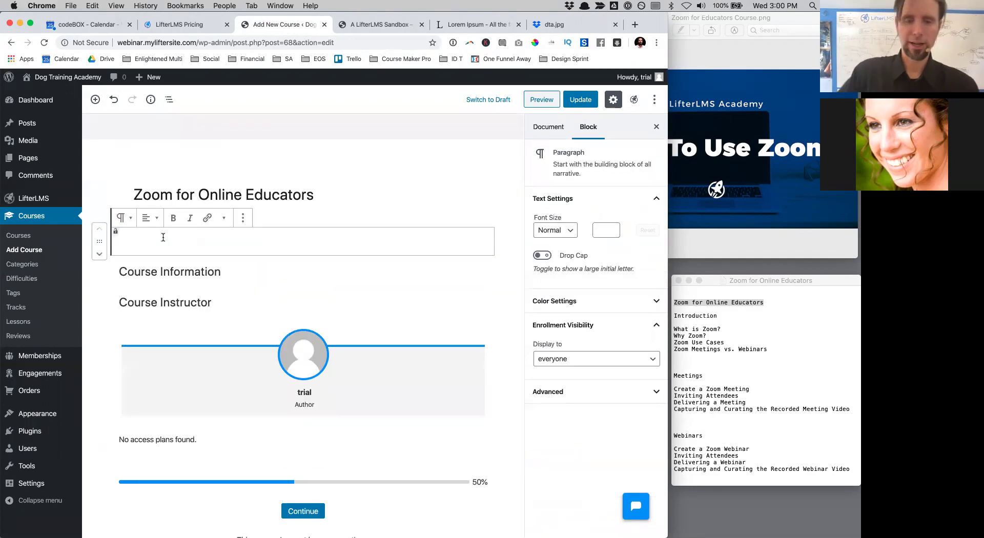
type("In this cou")
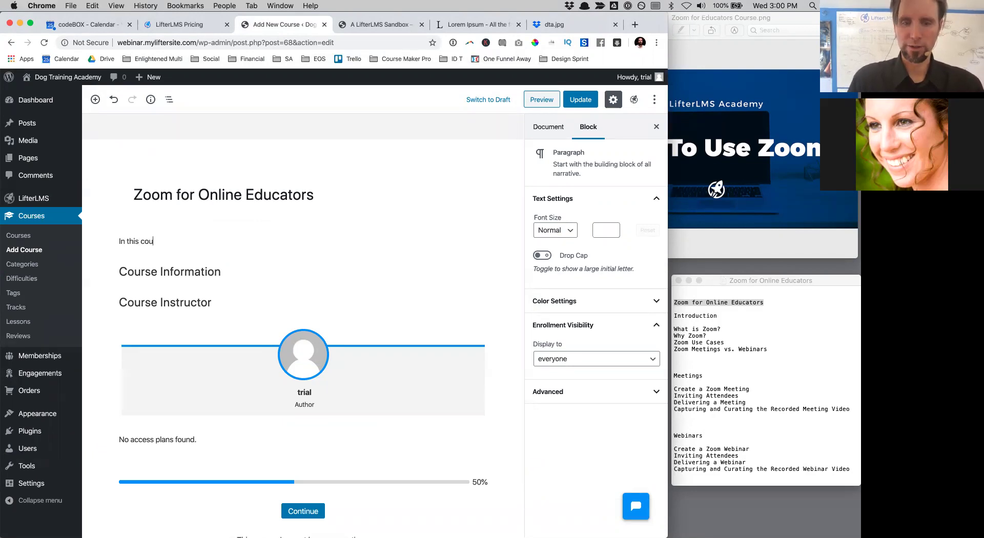
type("rse you will learn t")
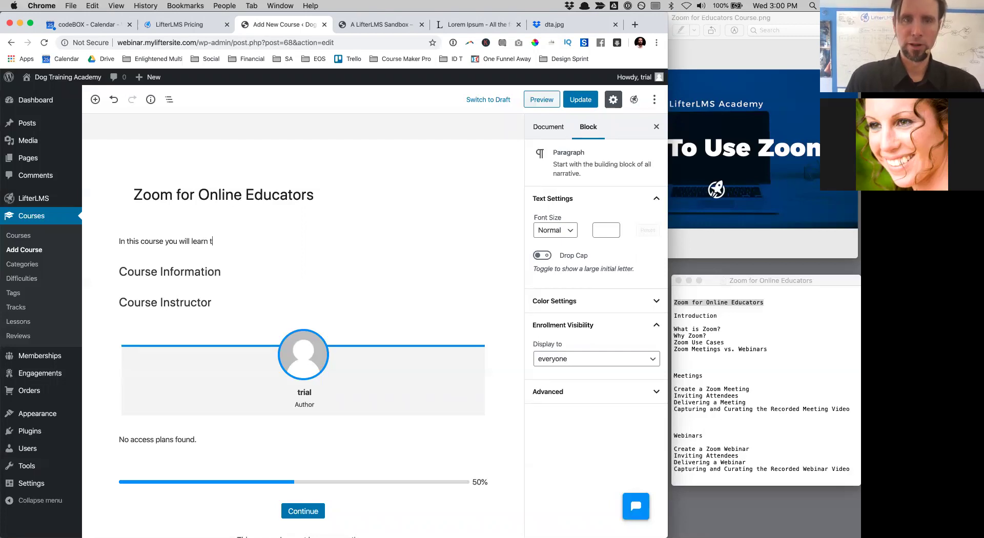
type("o train your canine and yourself.")
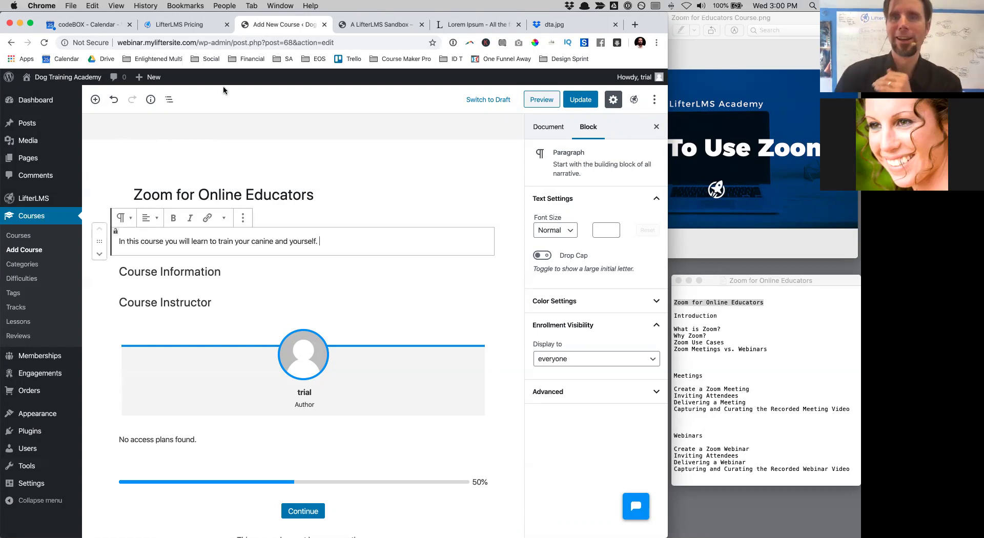
- Save the course changes and visit the live site's Course Catalog to check the new course
left_click(570, 101)
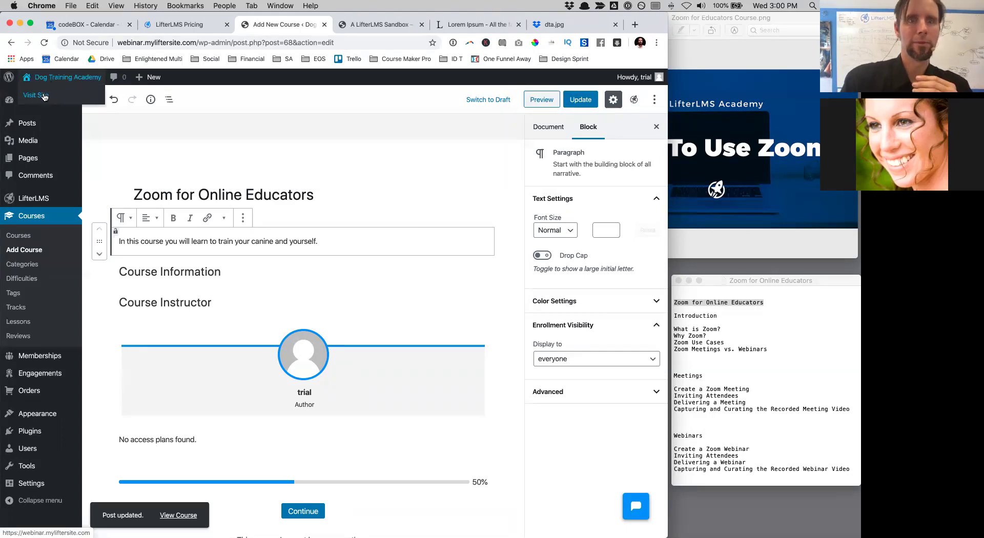
left_click(50, 77)
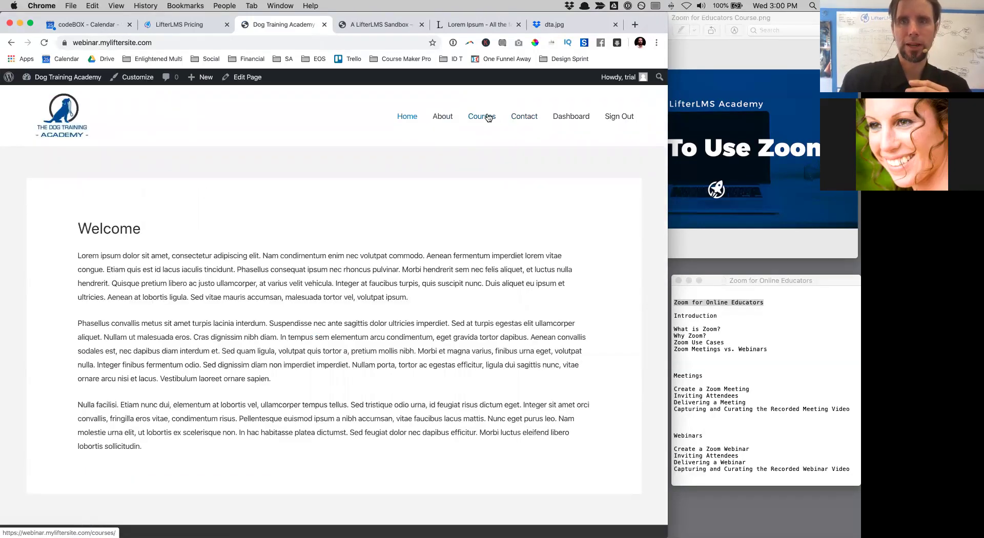
left_click(482, 116)
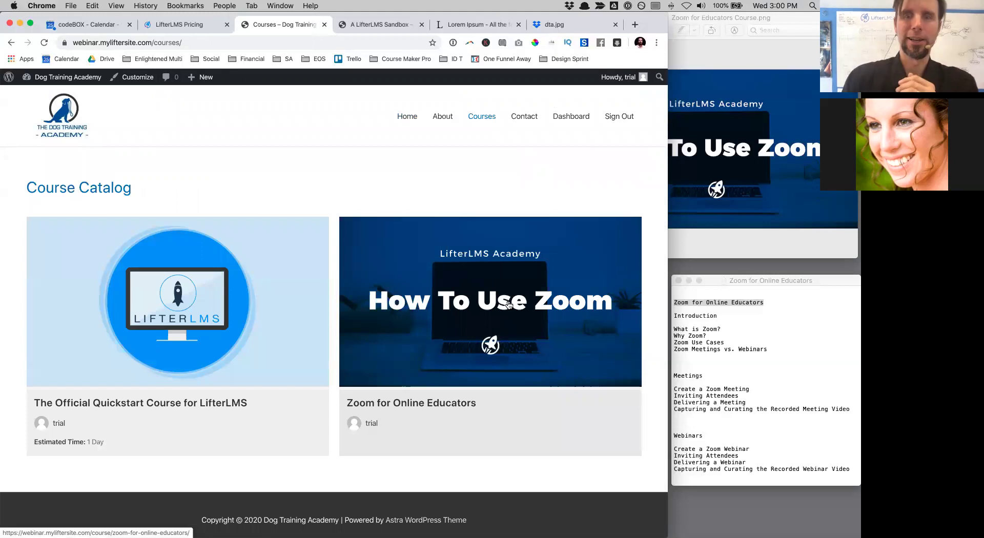
- Open the new course from the catalog, return to editing it, and replace its description with "Discover how to use Zoom as a beginner ..."
left_click(508, 305)
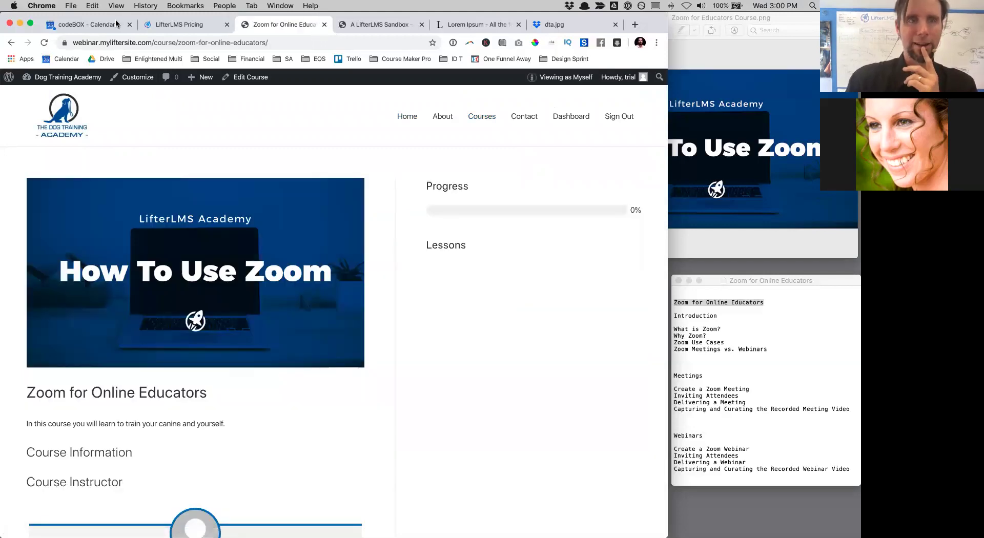
left_click(243, 88)
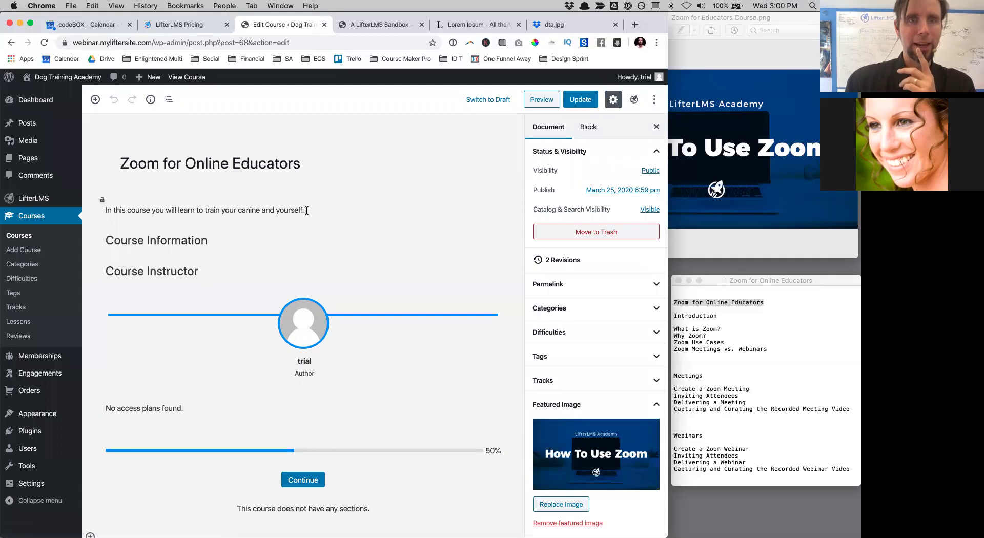
left_click_drag(306, 210, 142, 202)
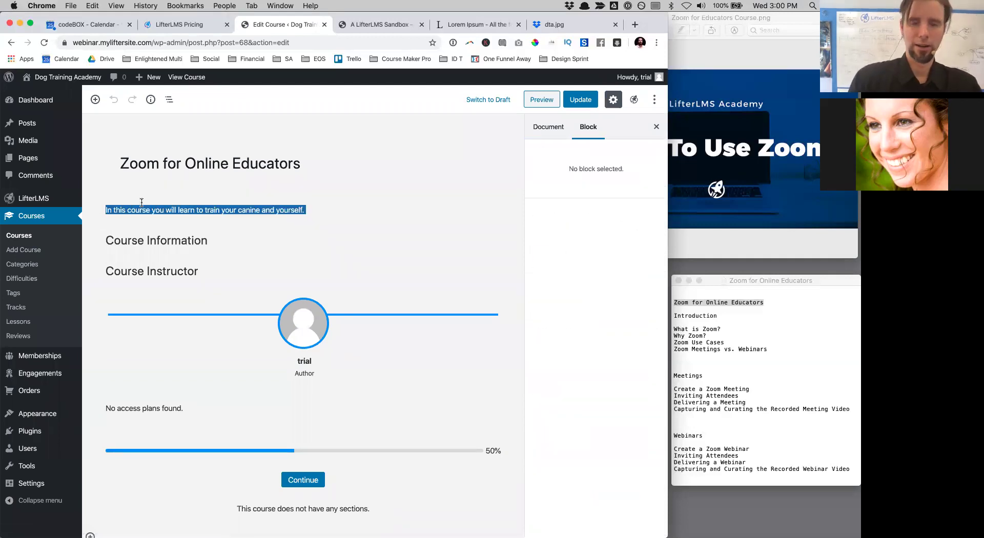
type("Discover how to ")
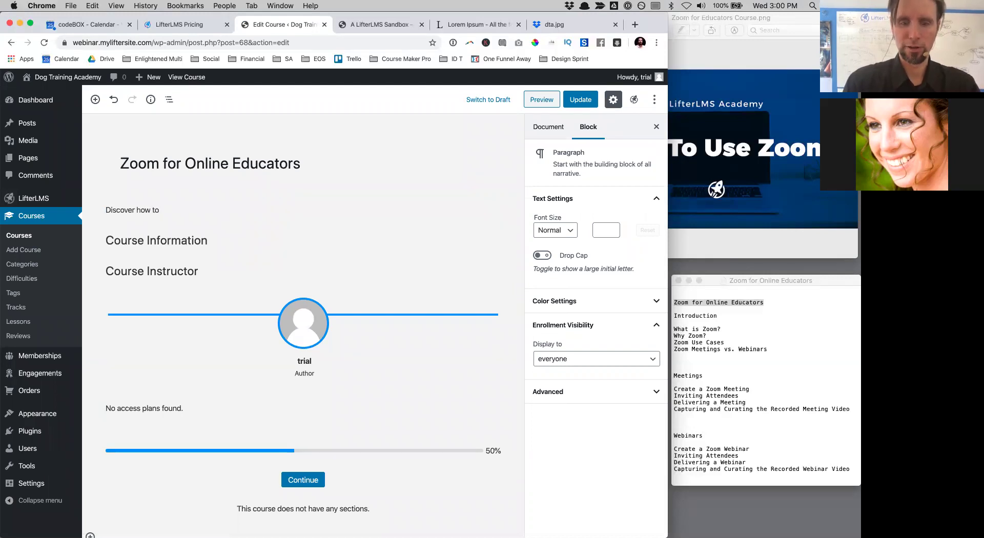
type("use Zoom as a beginner ...")
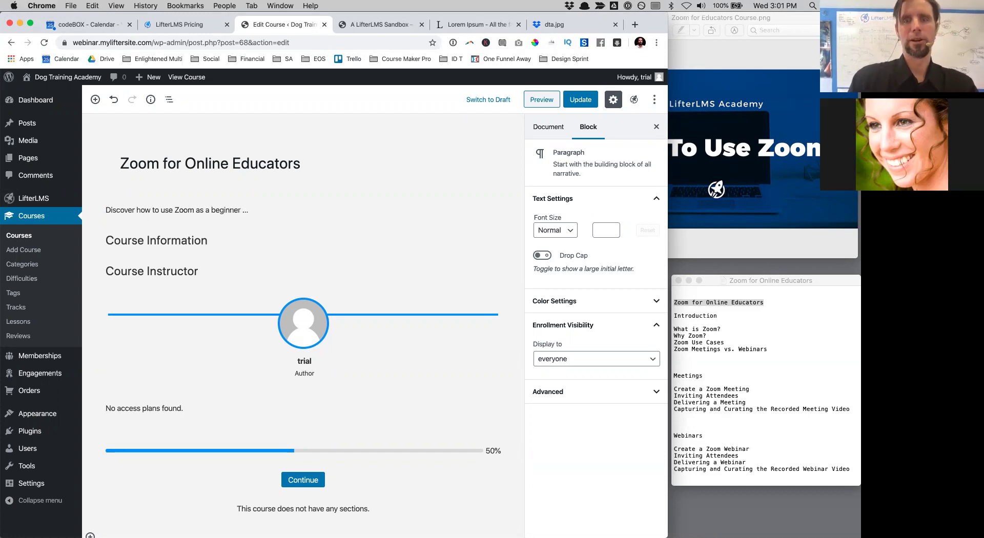
- Start an empty paragraph below the course description, then copy the second placeholder paragraph from the open Lorem Ipsum page
key("Return")
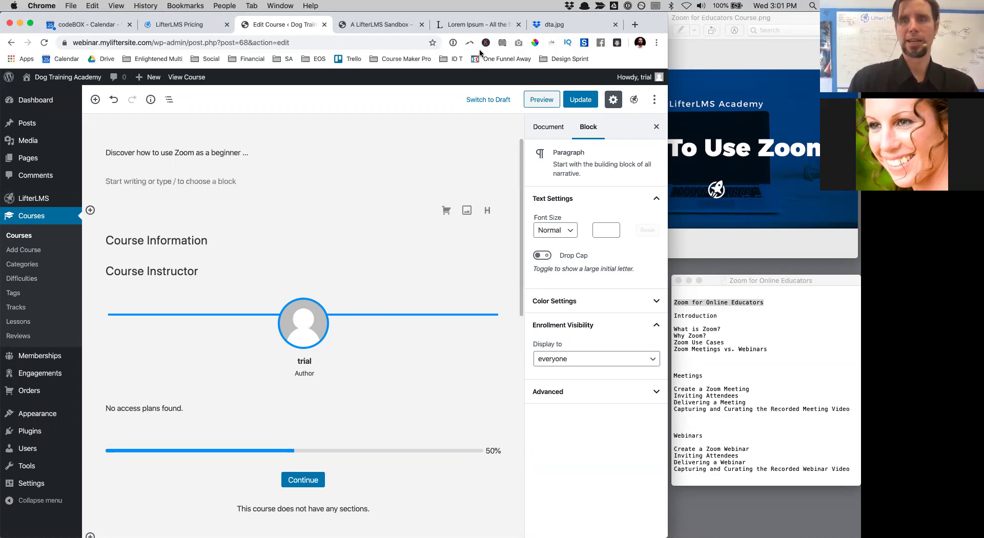
left_click_drag(654, 29, 653, 71)
left_click(477, 67)
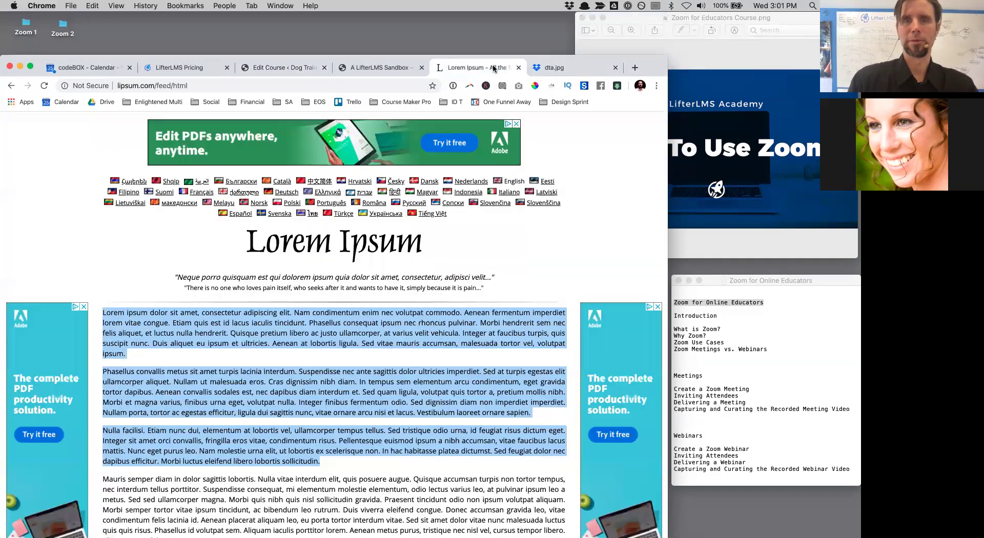
left_click_drag(103, 372, 536, 415)
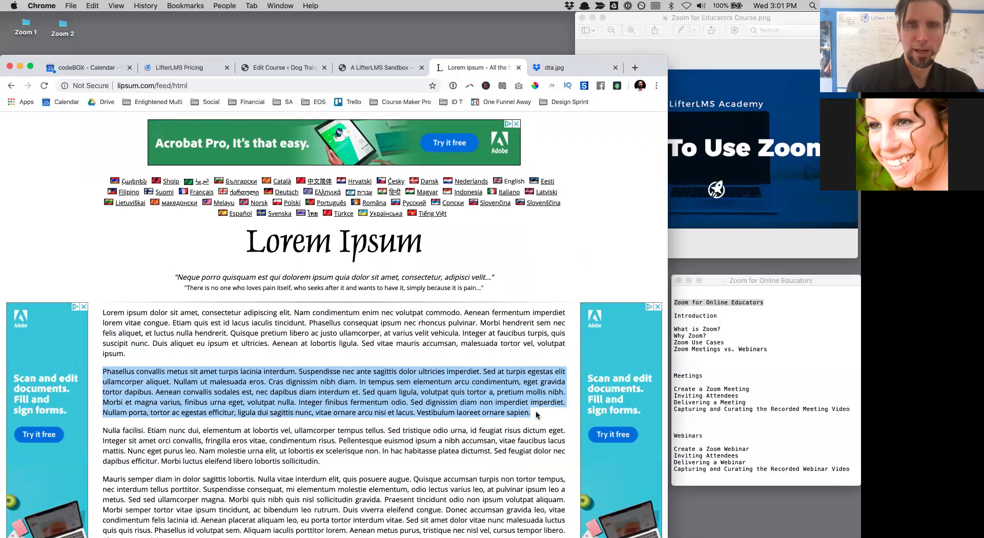
- Return to the course editor and paste the Lorem Ipsum paragraph, starting "Phasellus convallis", below the opening description
left_click(382, 68)
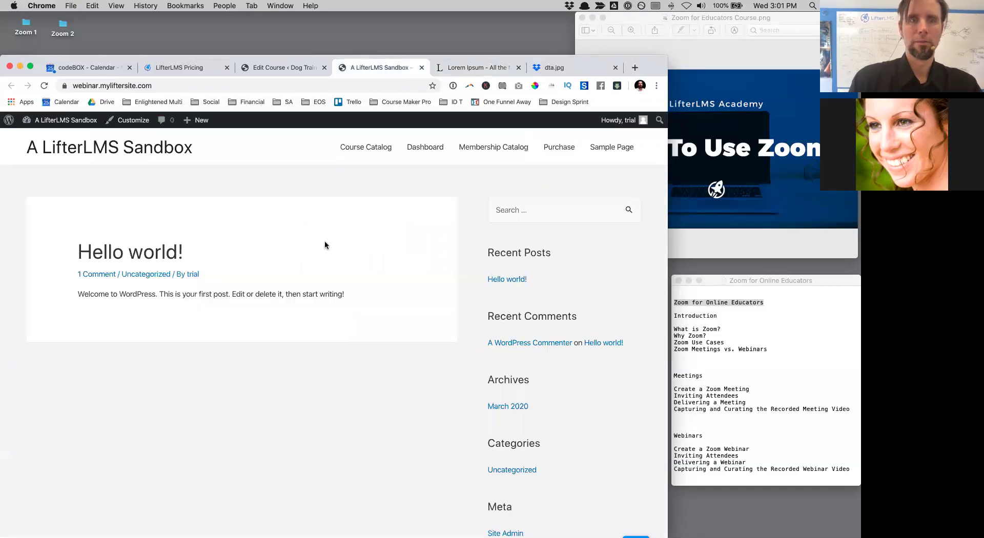
left_click(288, 69)
left_click(205, 66)
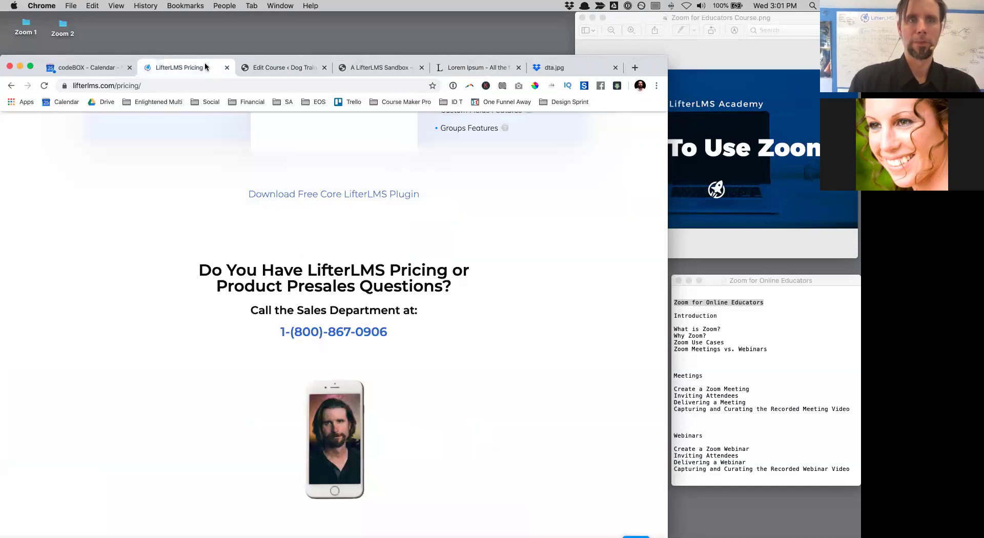
left_click(479, 68)
left_click(387, 68)
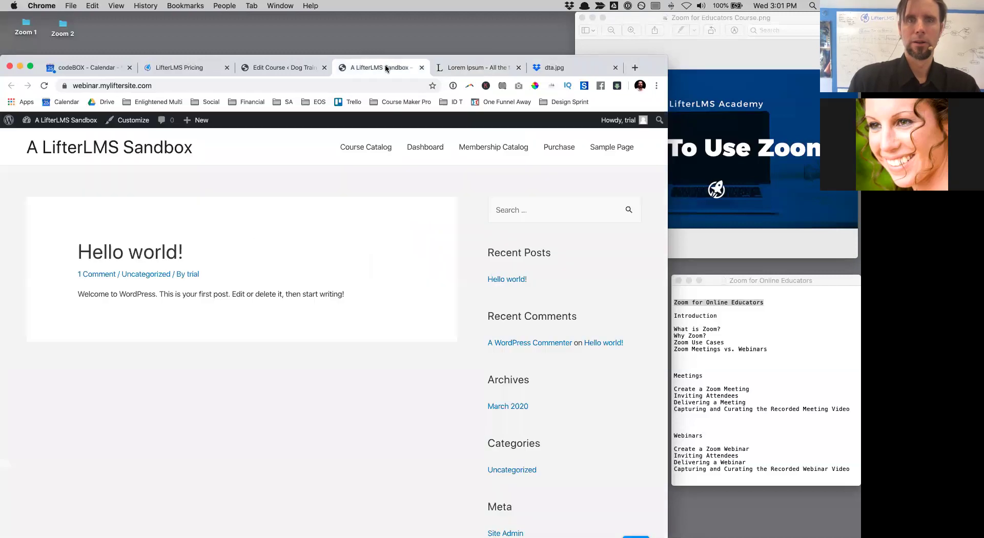
left_click(277, 69)
left_click(156, 251)
left_click(140, 220)
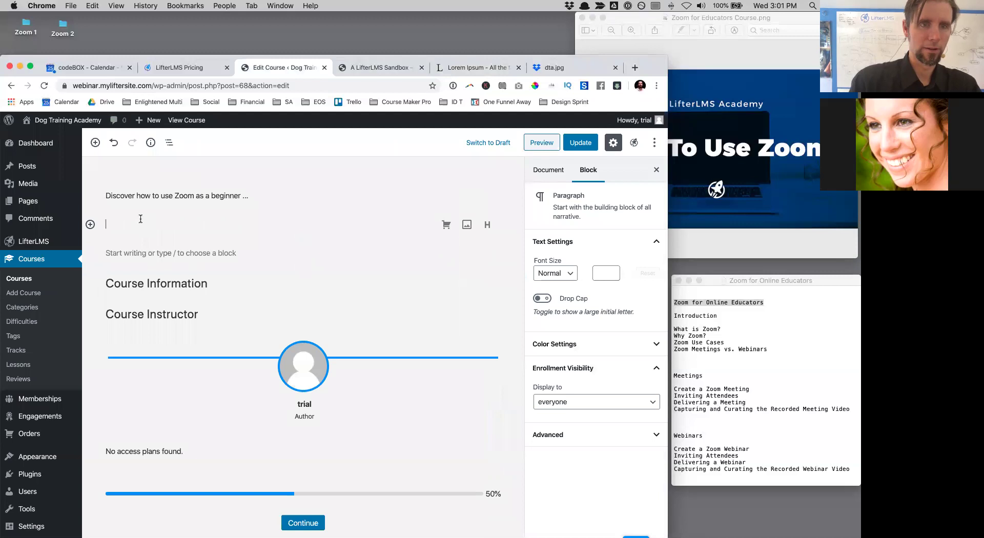
key("super+v")
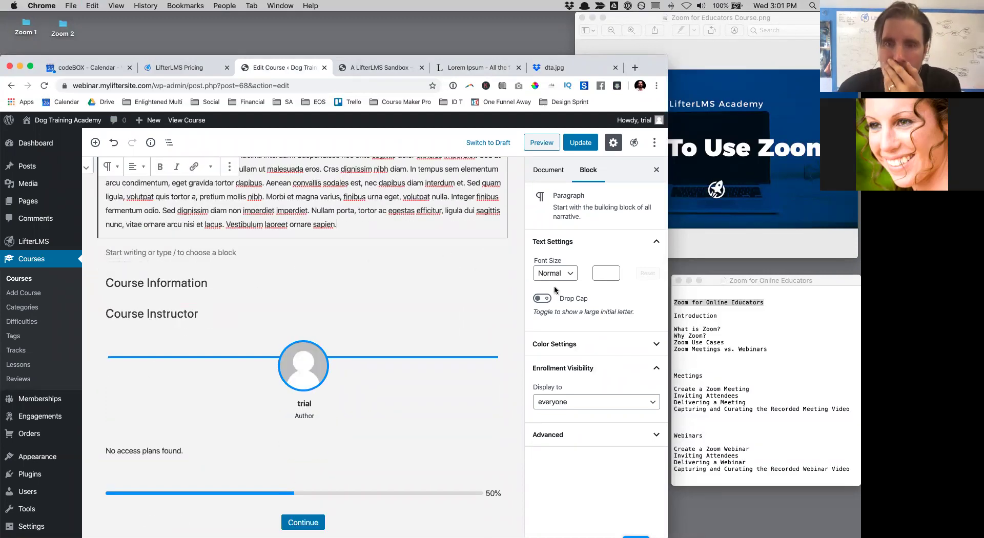
- Assign the course to the existing Beginner category
left_click(276, 286)
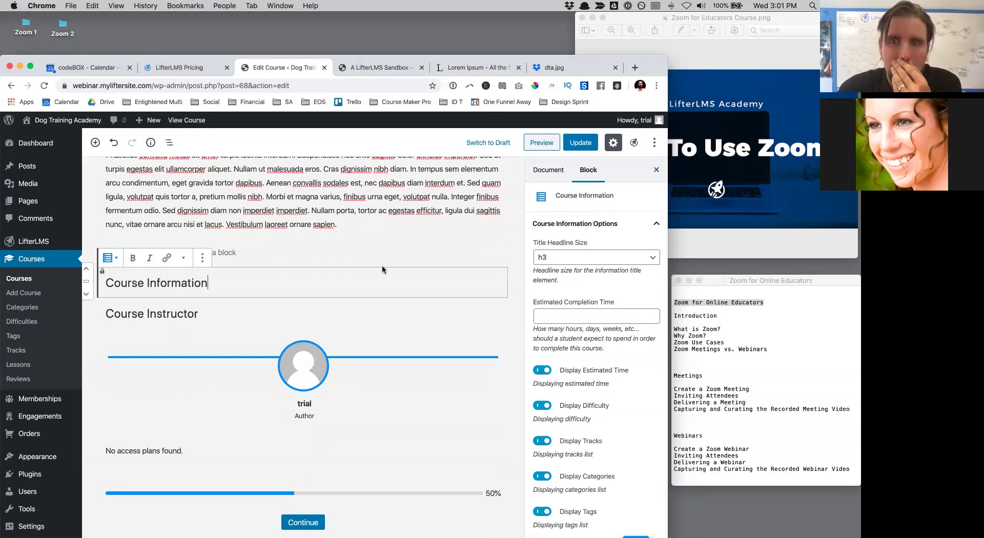
left_click(548, 170)
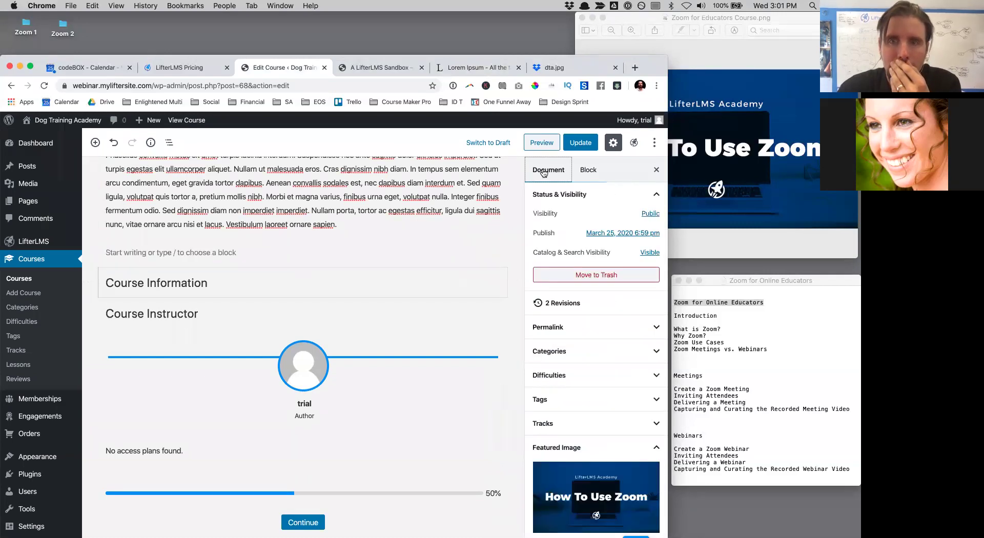
left_click(562, 351)
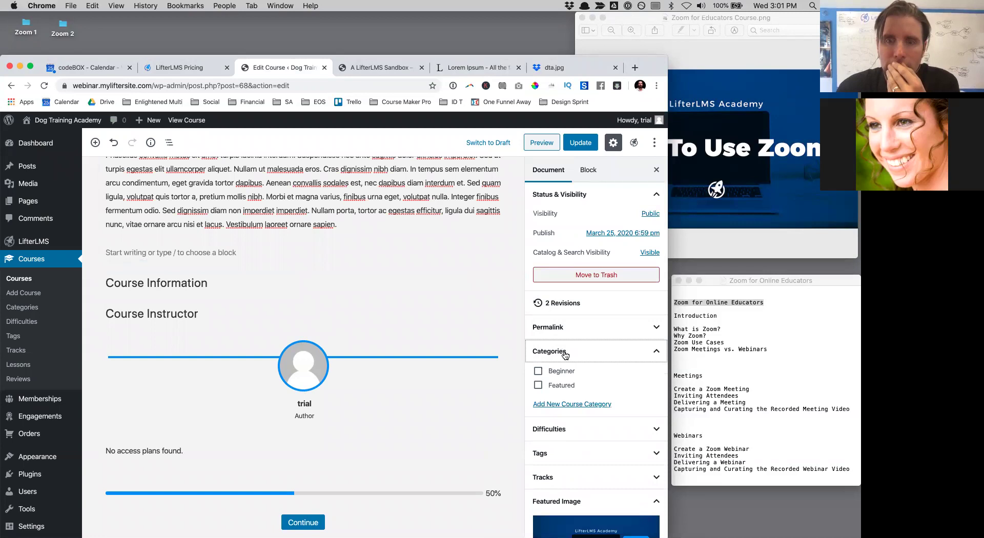
left_click(538, 372)
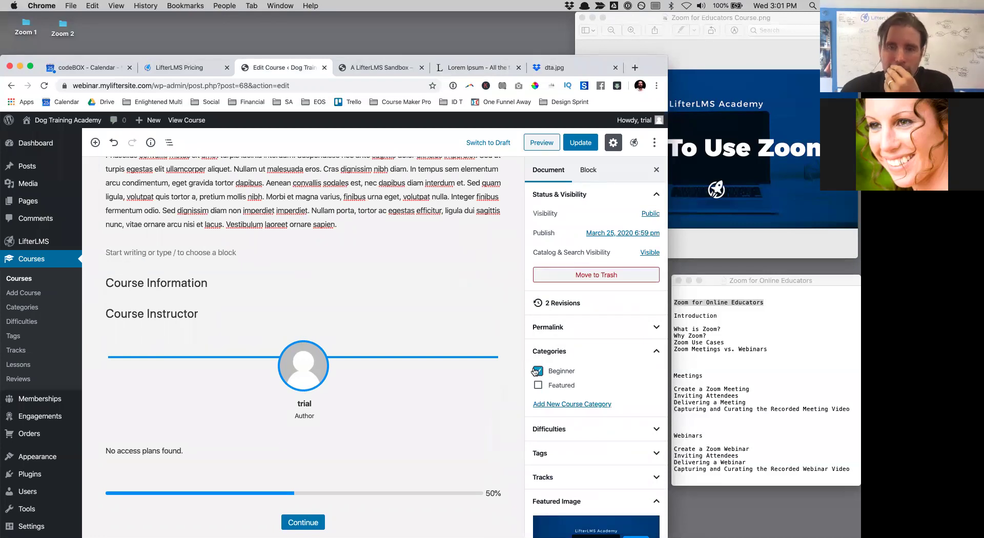
- Set the course difficulty to the existing Beginner term
scroll(588, 391, "down", 2)
left_click(593, 390)
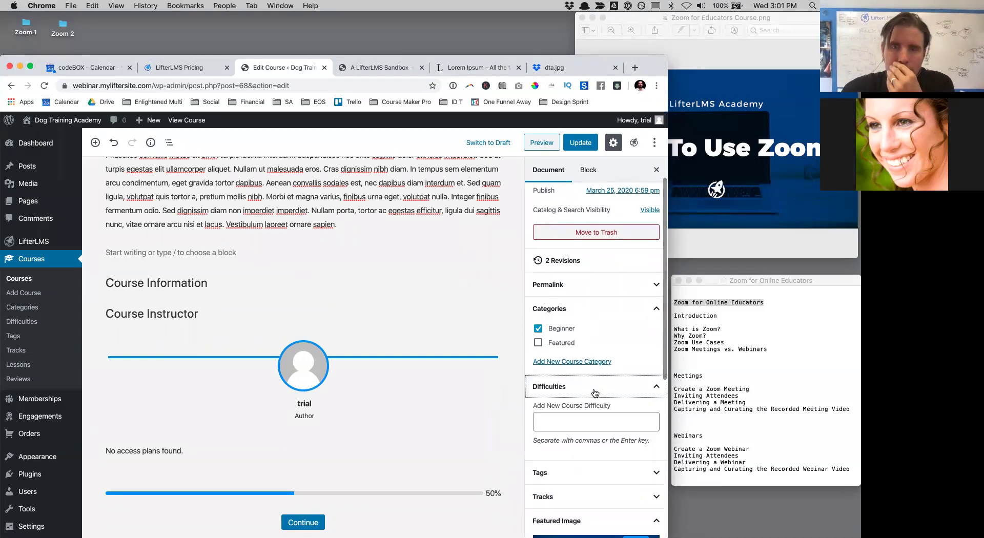
scroll(593, 421, "down", 1)
left_click(573, 392)
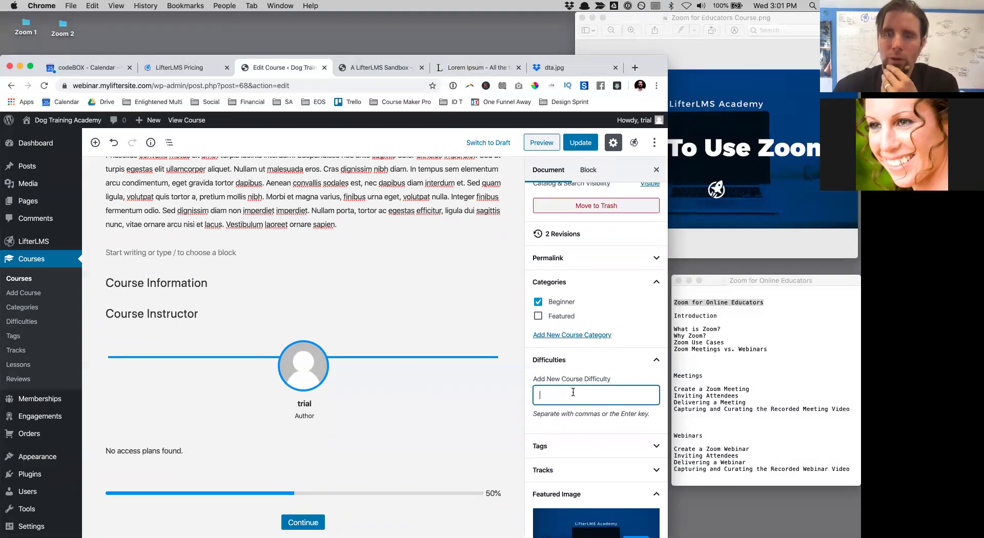
type("Beginner")
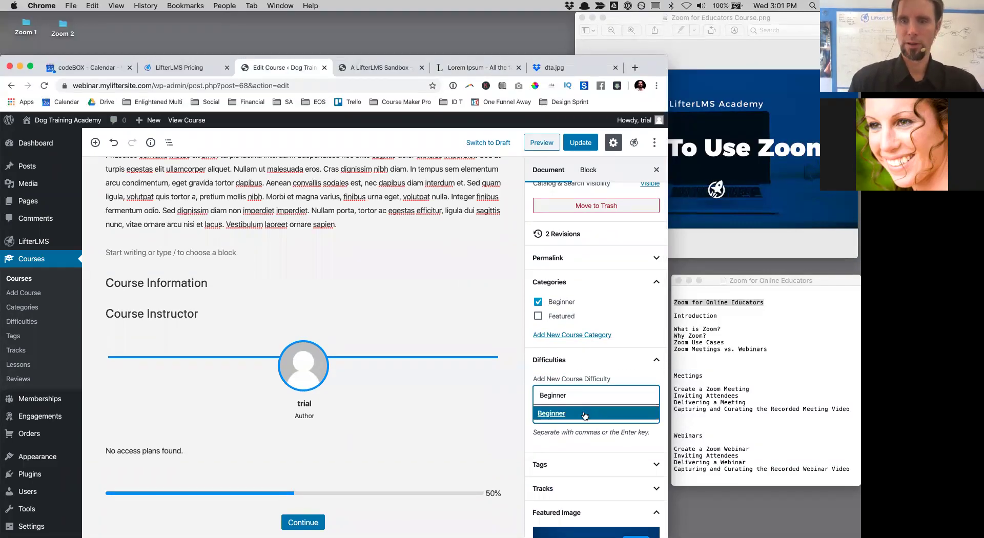
right_click(573, 414)
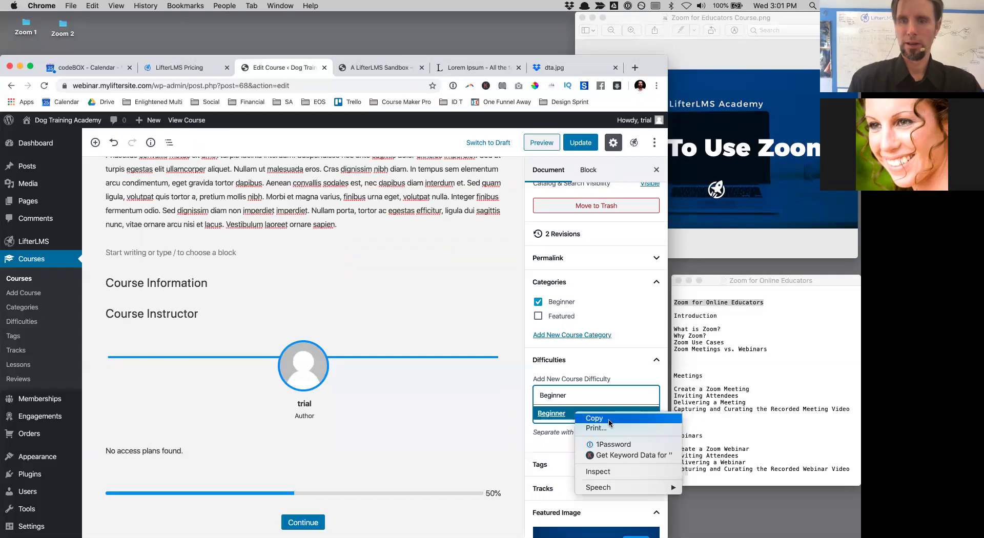
left_click(564, 393)
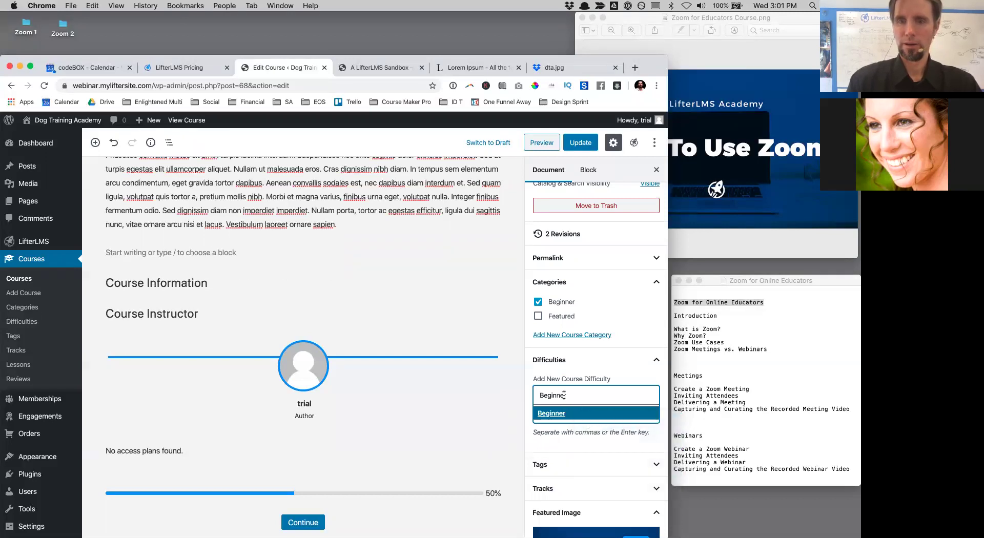
left_click(554, 419)
- Remove the course from the Beginner category and enter "Technology" as the name of a new course category
scroll(594, 345, "up", 2)
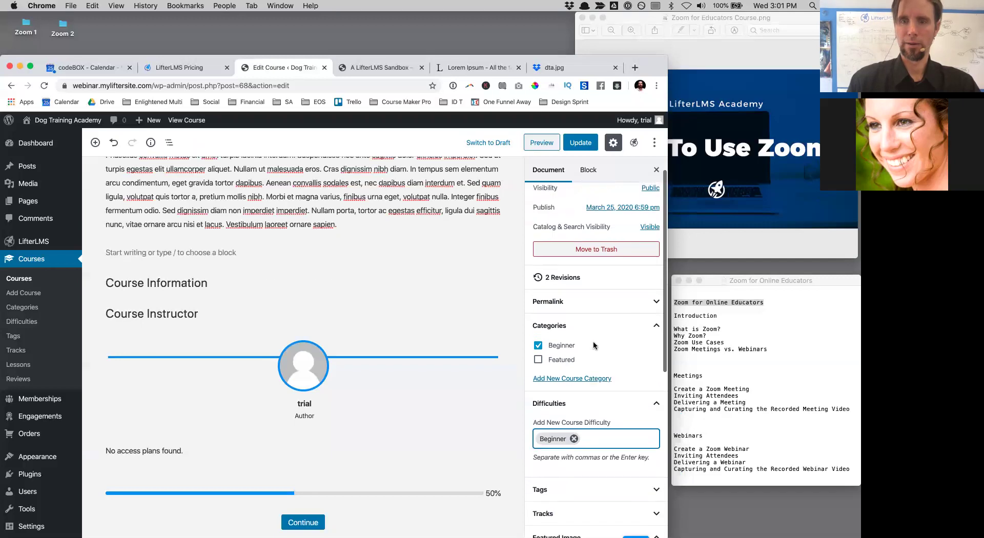
left_click(572, 378)
left_click(539, 346)
left_click(547, 405)
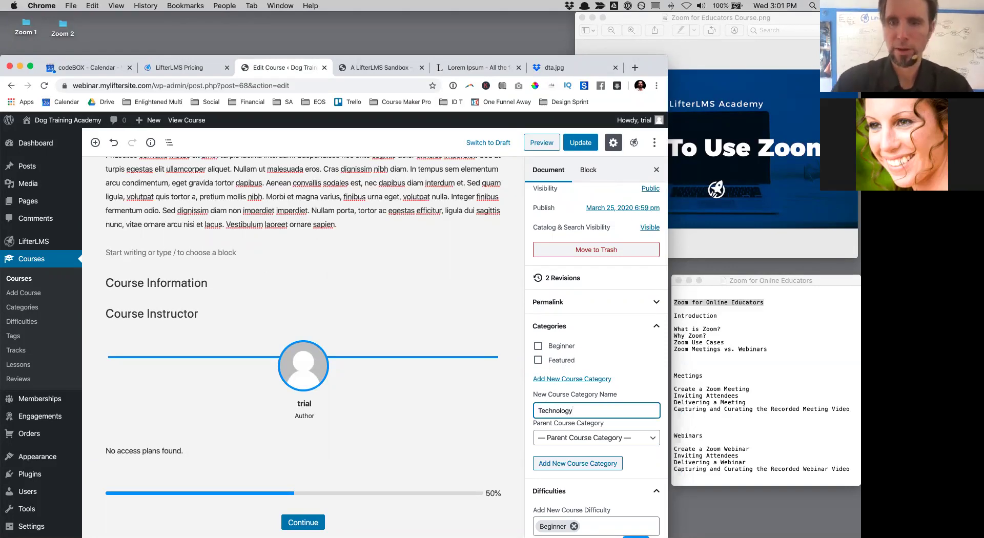
- Update the course to save its changes and launch the Course Builder for it
left_click(580, 146)
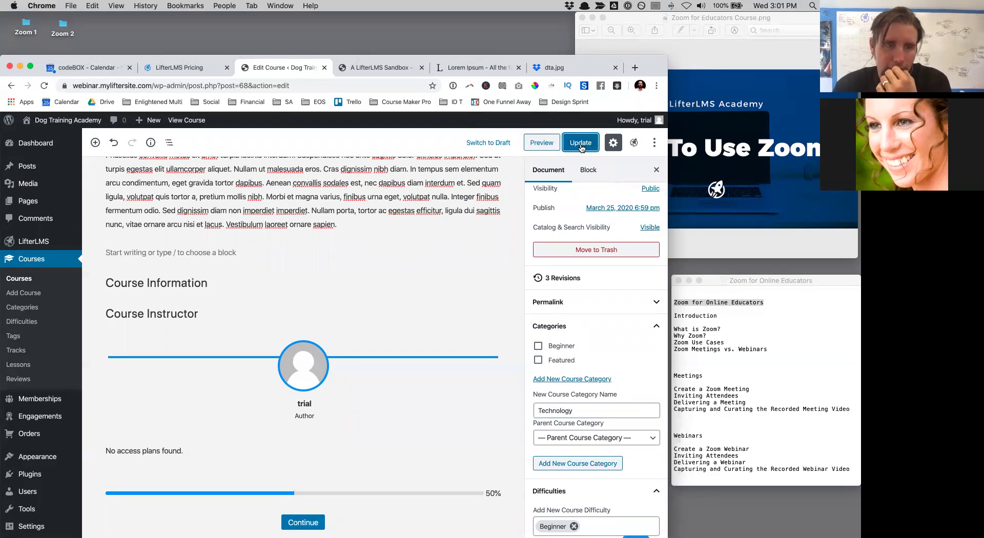
scroll(633, 358, "down", 4)
left_click(583, 144)
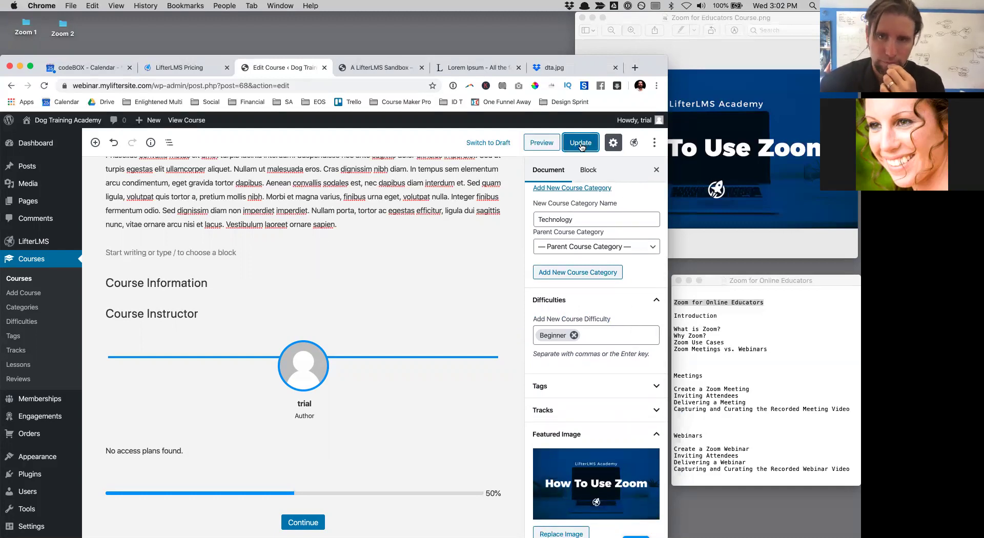
scroll(614, 331, "down", 10)
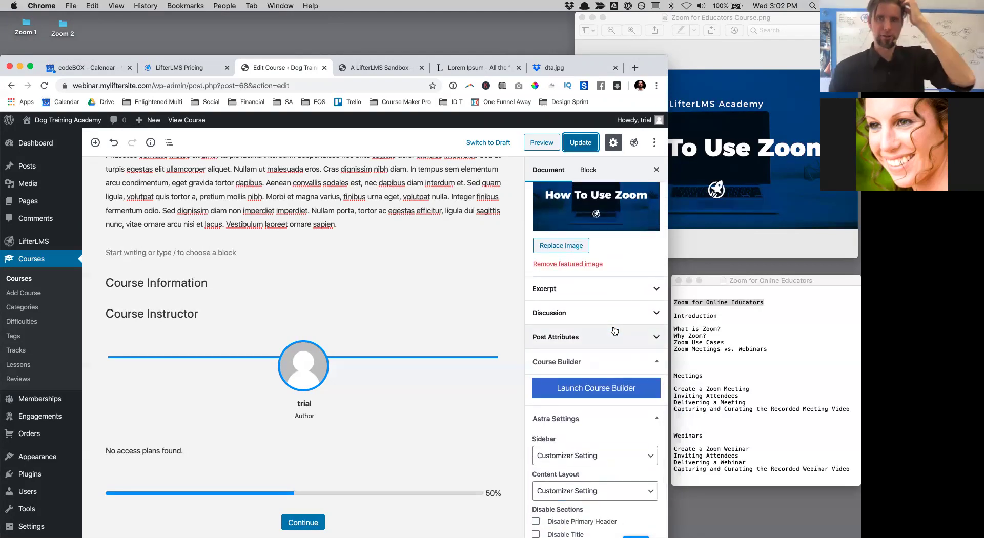
left_click(576, 387)
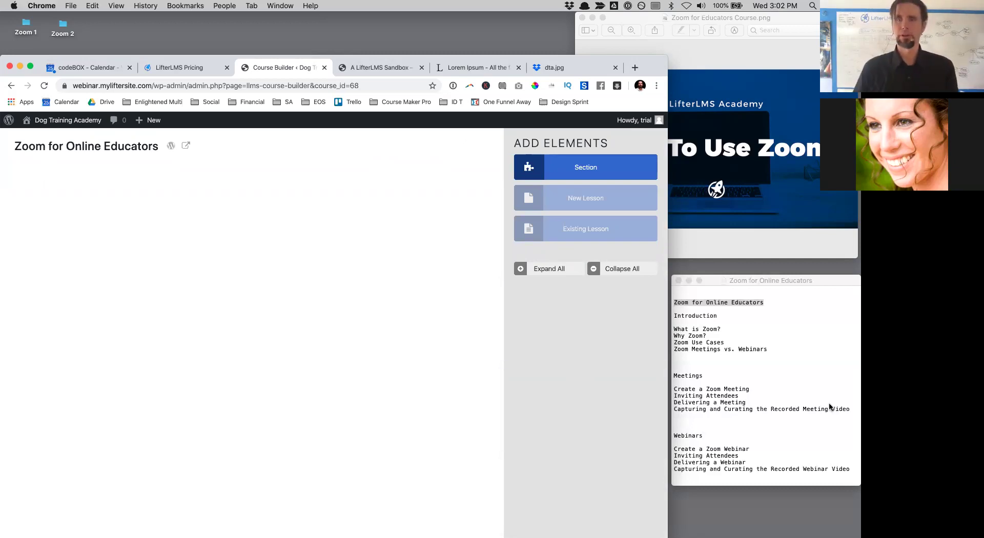
- Move the browser window back up and add a first section titled "Introduction" to the course
scroll(794, 404, "down", 5)
scroll(793, 404, "up", 5)
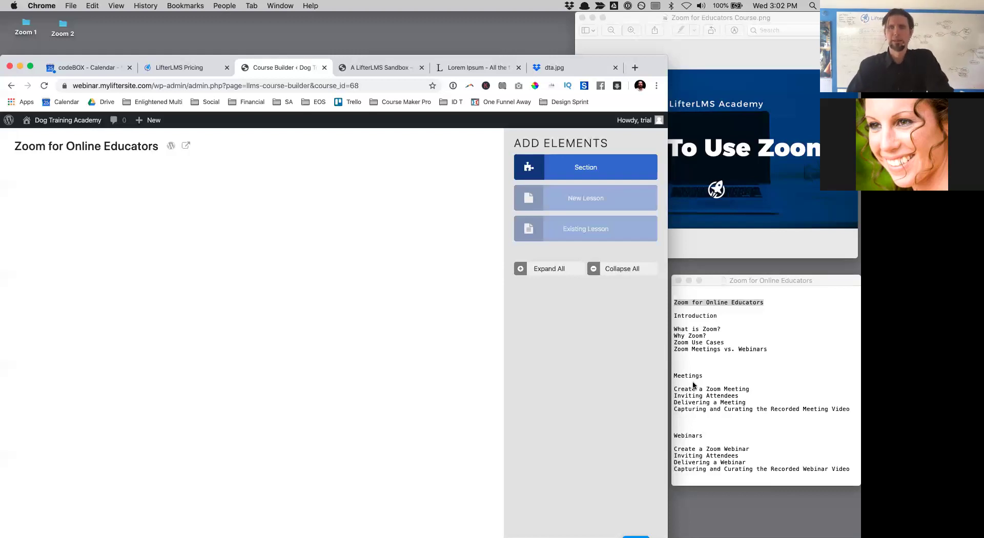
left_click_drag(654, 67, 654, 16)
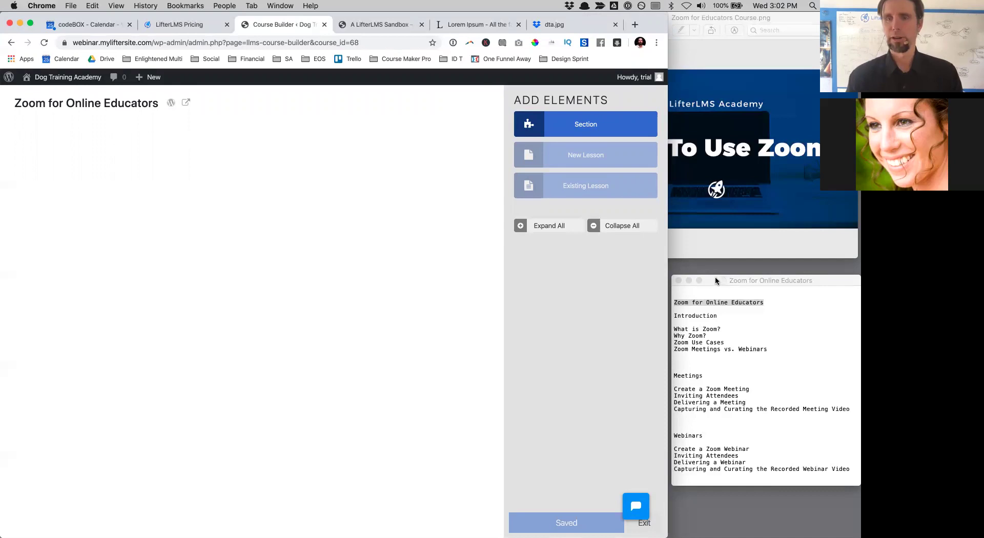
left_click(589, 124)
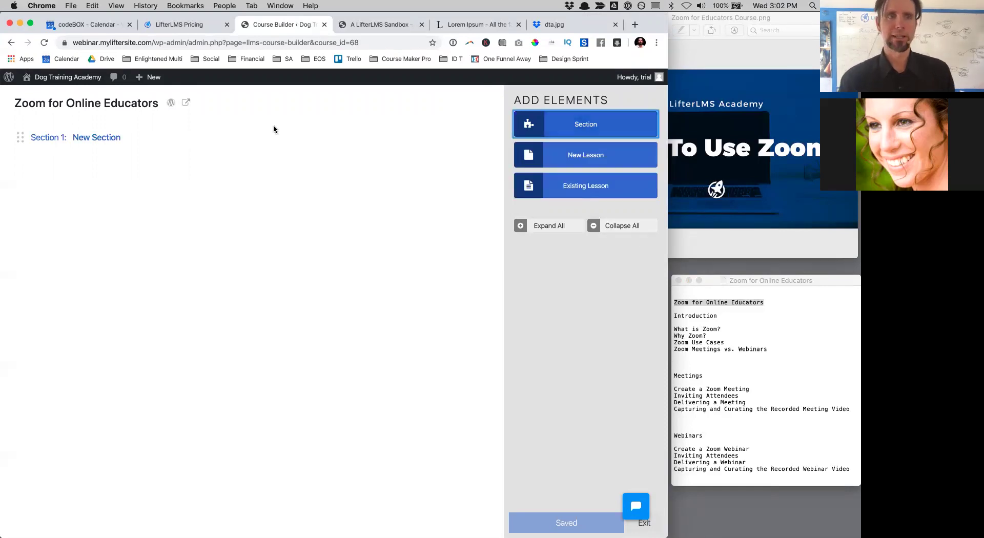
left_click(103, 137)
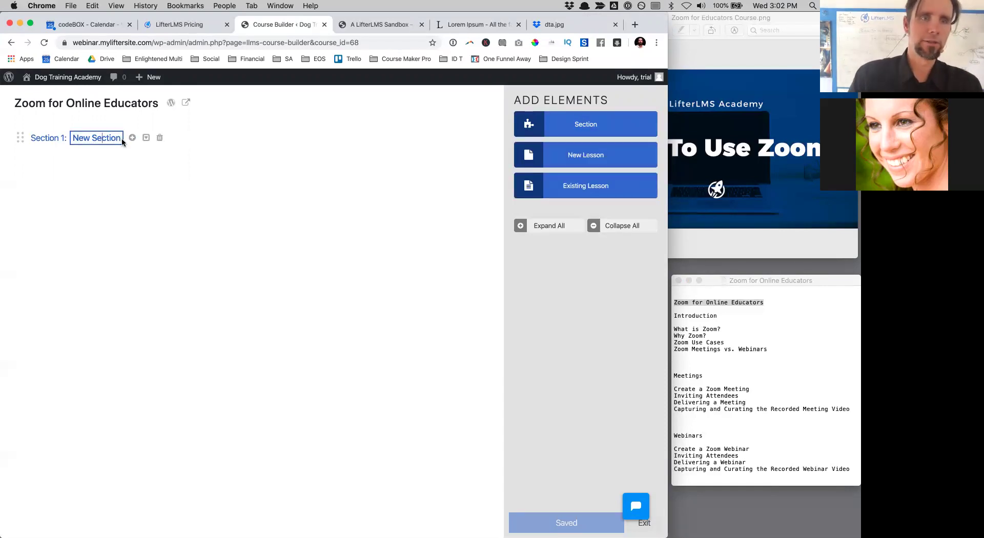
left_click_drag(122, 137, 72, 136)
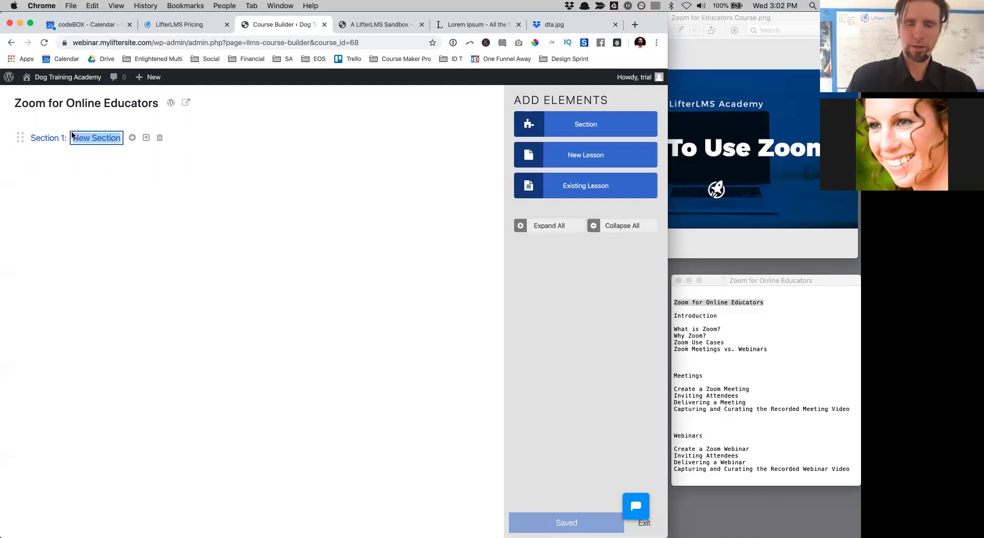
type("Introdu")
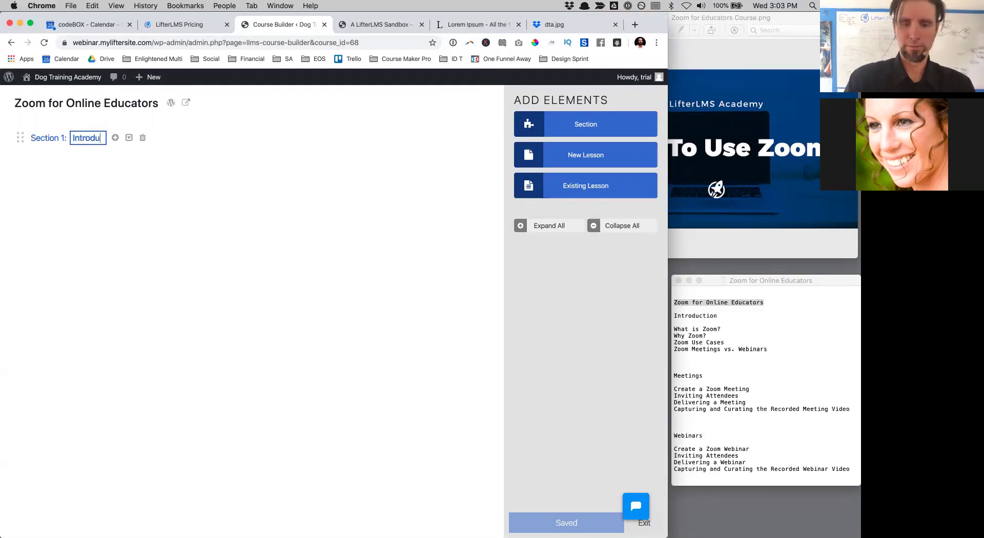
type("ction")
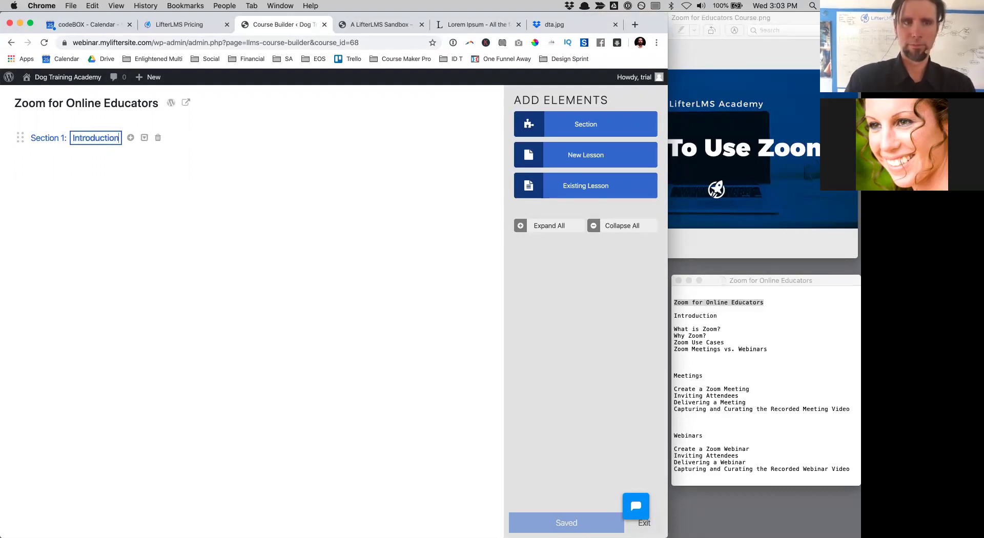
- Select the "What is Zoom?" line in the outline and add a new lesson to the Introduction section
left_click(683, 324)
left_click_drag(672, 328, 643, 330)
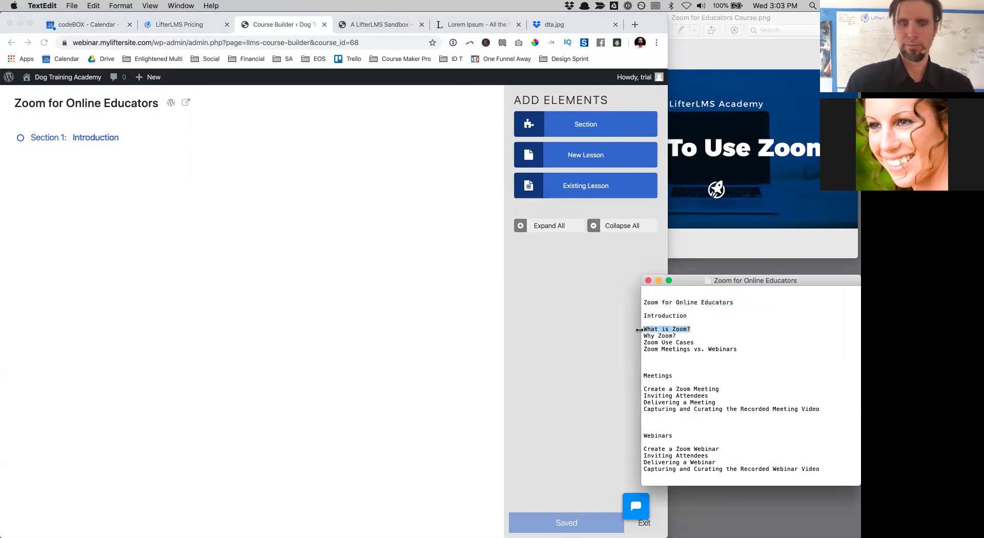
left_click_drag(586, 154, 226, 164)
- Copy "What is Zoom?" from the text outline and use it as the title of lesson 1
left_click(126, 160)
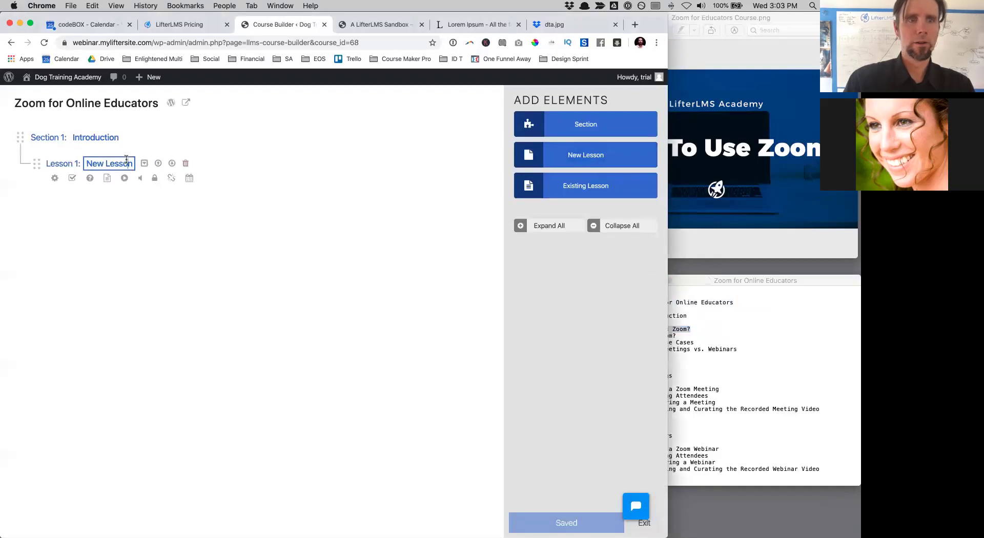
left_click_drag(131, 162, 25, 134)
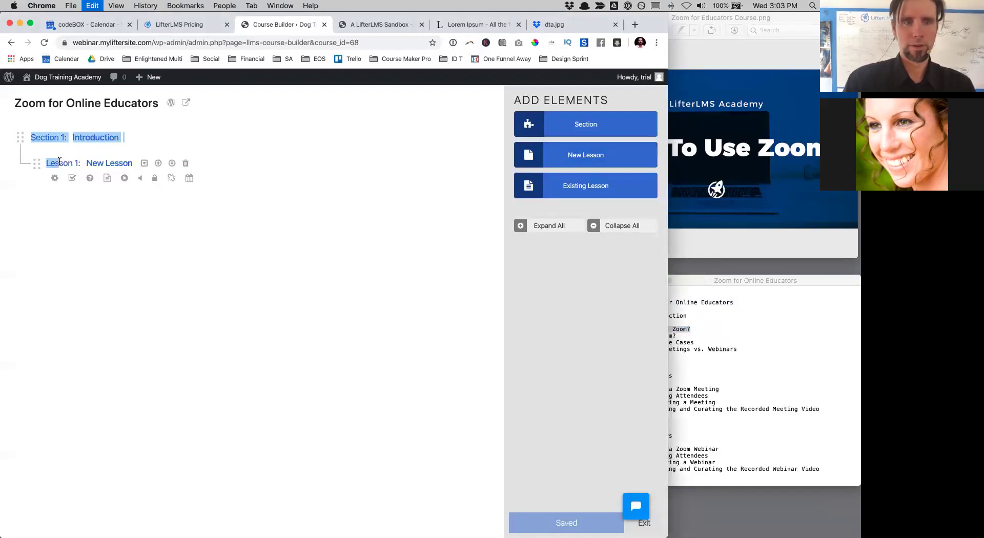
left_click(94, 163)
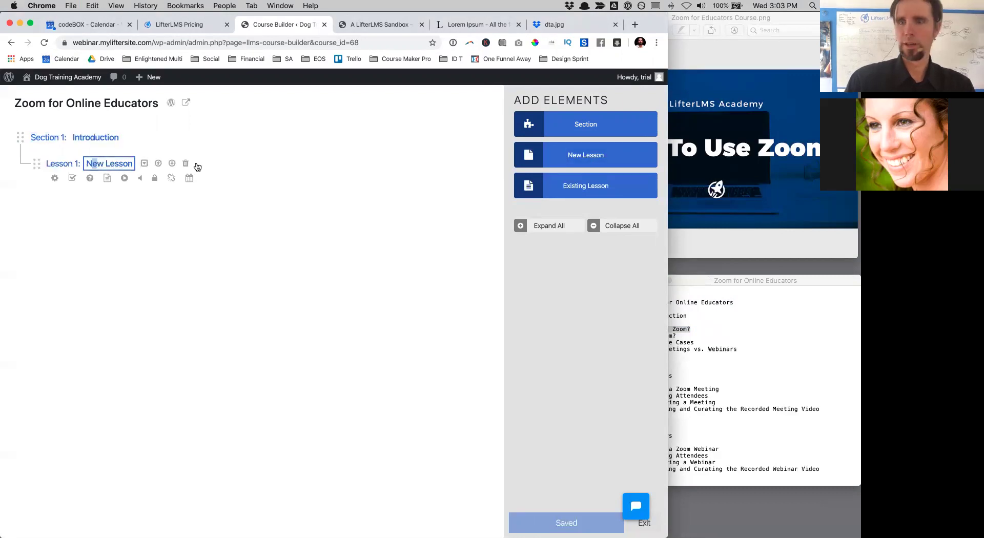
left_click(711, 320)
left_click_drag(691, 329, 640, 329)
key("super+c")
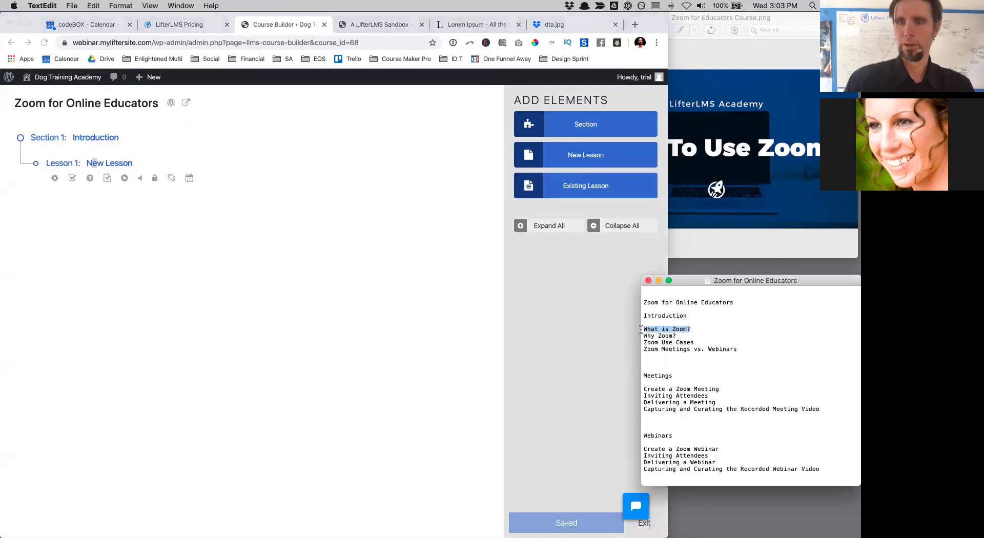
left_click(101, 164)
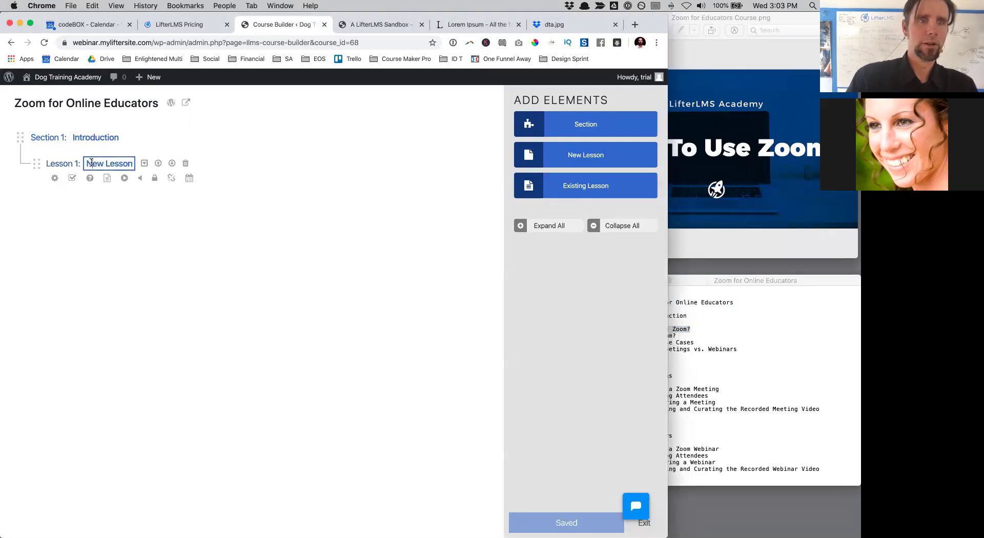
key("ctrl+a")
key("BackSpace")
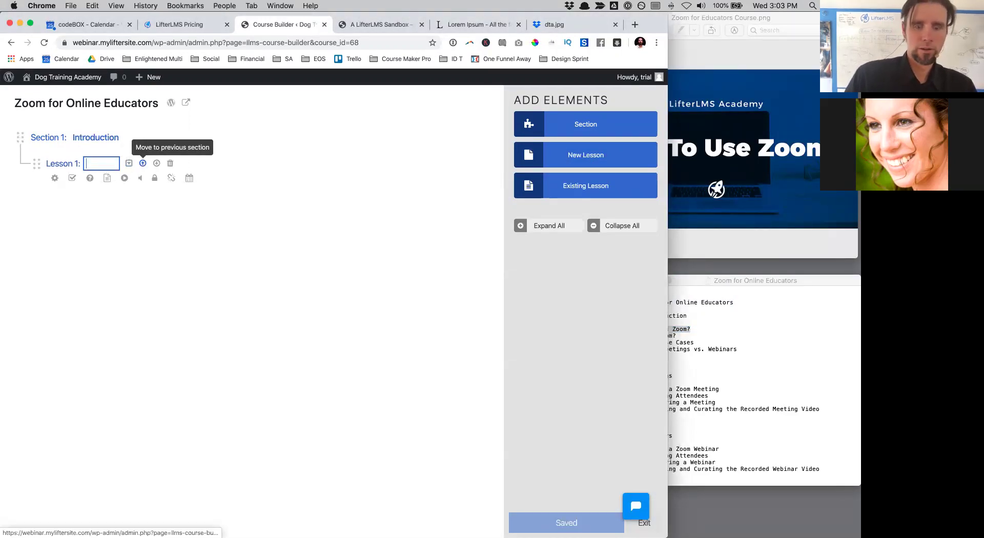
key("super+v")
left_click(174, 203)
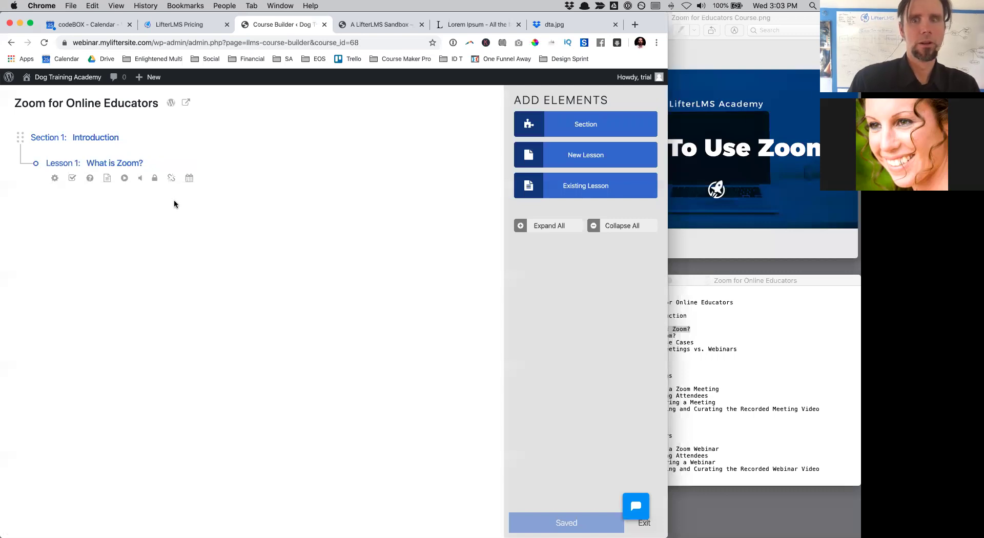
- Add three more new lessons to the Introduction section below "What is Zoom?"
left_click(752, 309)
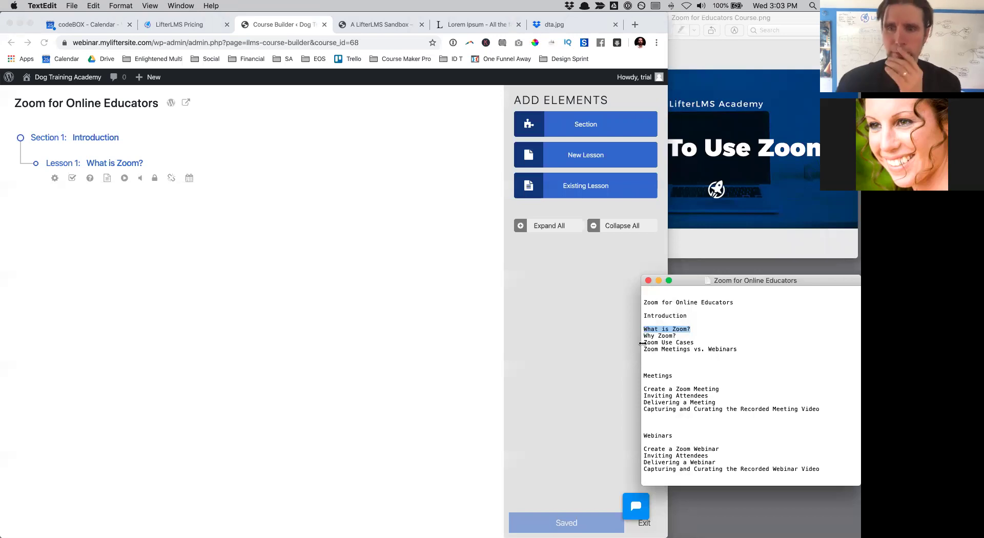
left_click(573, 162)
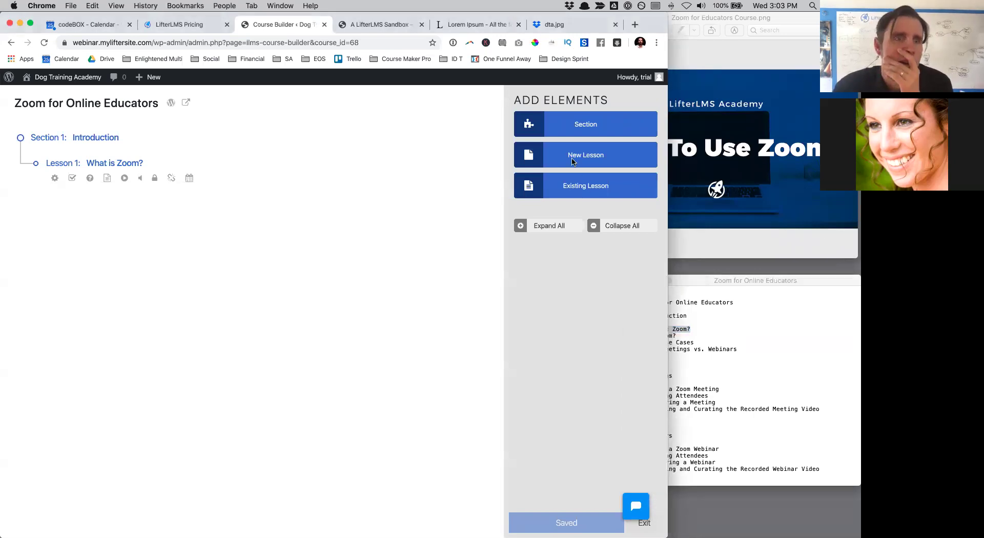
left_click(572, 162)
left_click(573, 162)
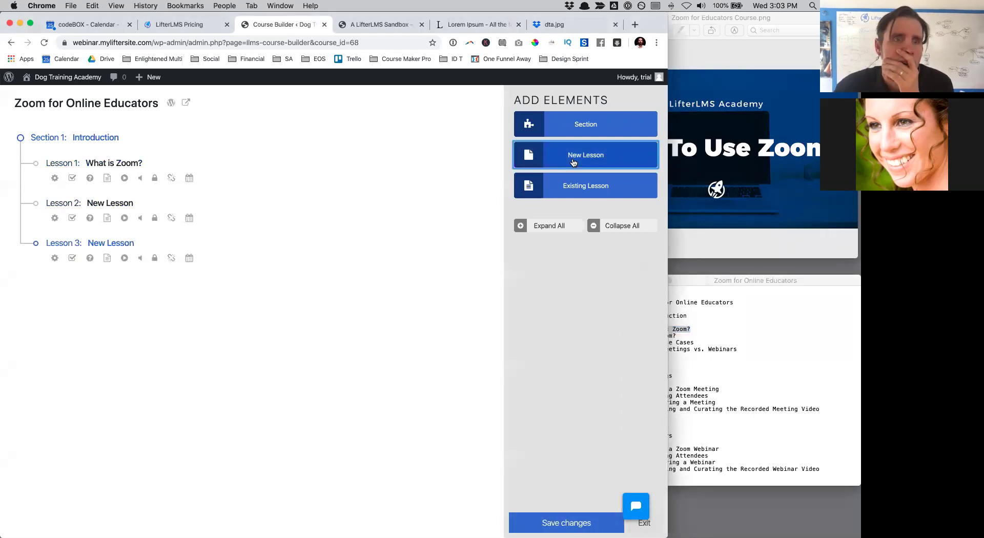
left_click(573, 161)
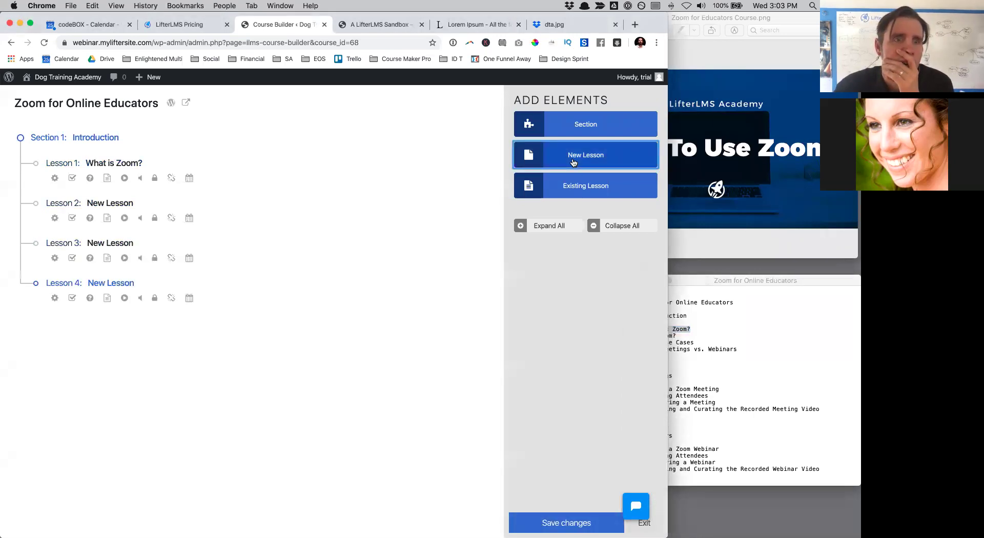
- Replace the title of lesson 2 in the Introduction section with "Why Zoom?" copied from the outline
left_click(804, 377)
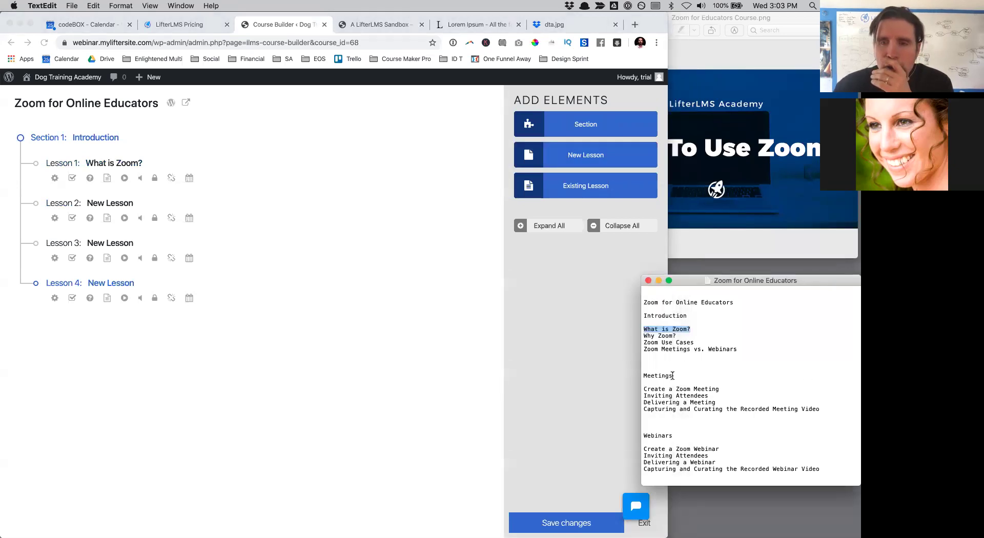
left_click_drag(677, 337, 644, 336)
key("super+c")
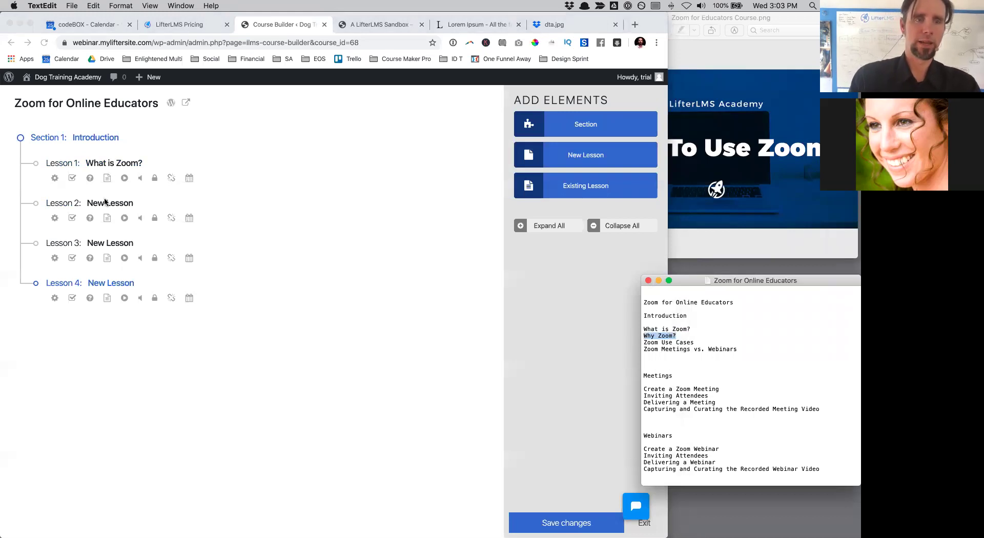
left_click(104, 203)
left_click(104, 203)
left_click_drag(86, 204, 135, 207)
key("super+v")
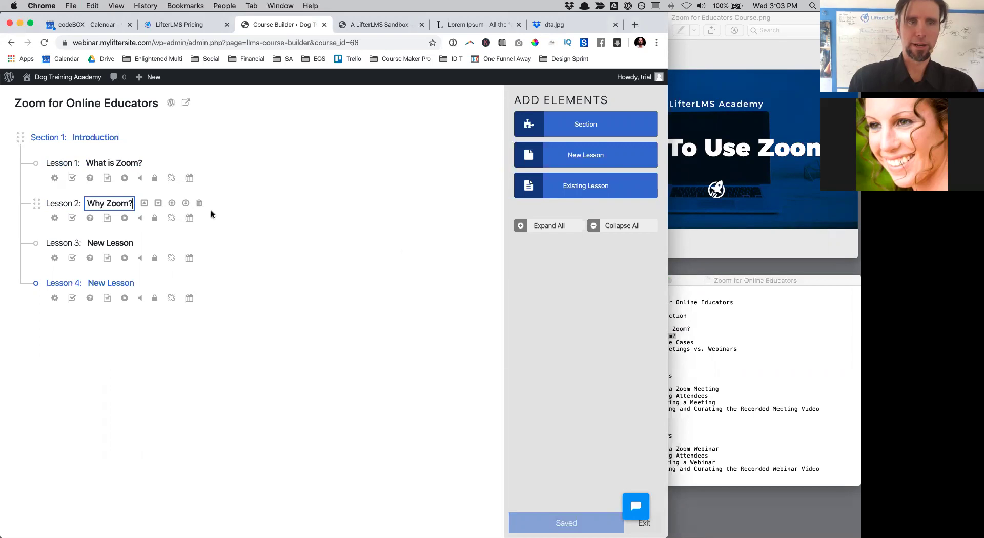
- Replace the title of lesson 3 in the Introduction section with "Zoom Use Cases" copied from the outline
left_click(708, 352)
left_click_drag(695, 342, 642, 341)
key("super+c")
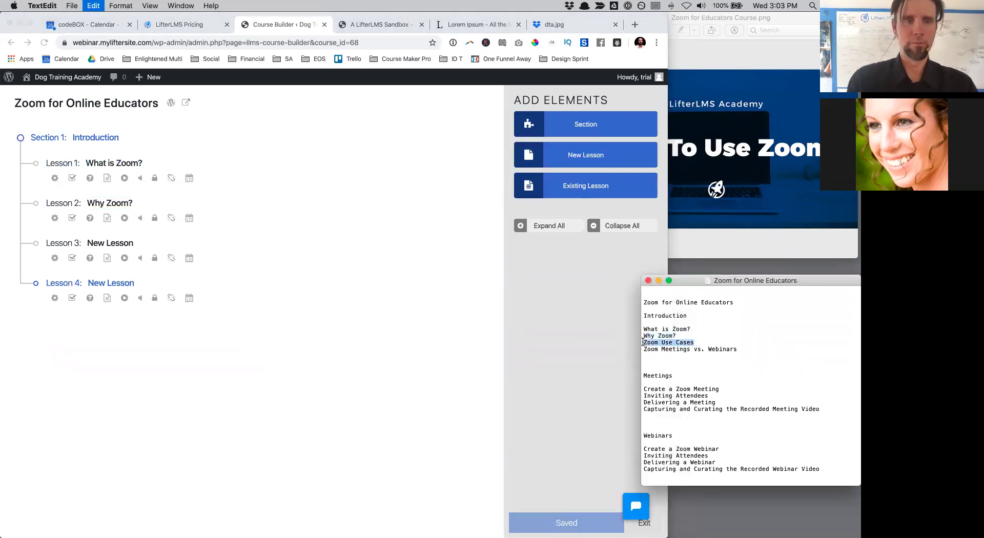
left_click(119, 241)
left_click(118, 242)
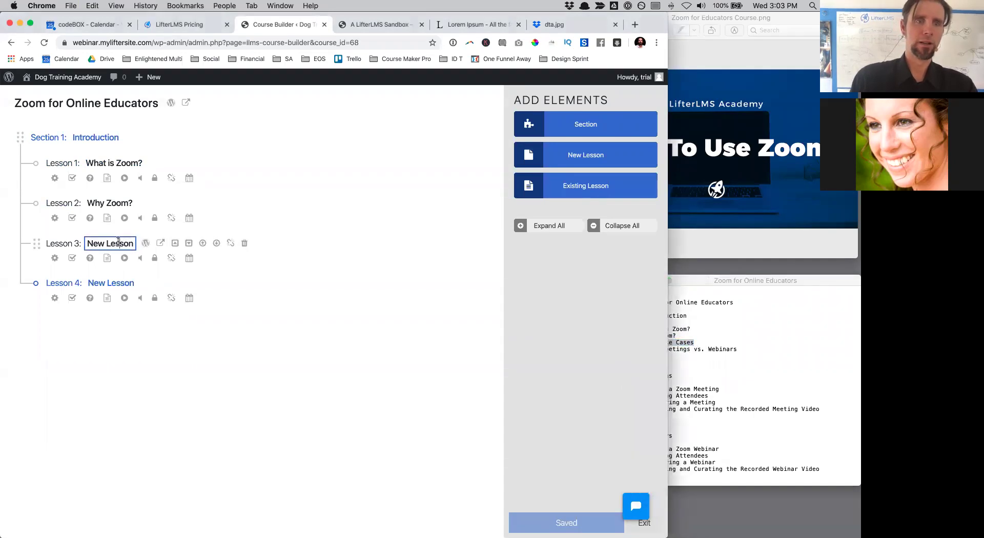
left_click_drag(132, 245, 74, 241)
key("ctrl+v")
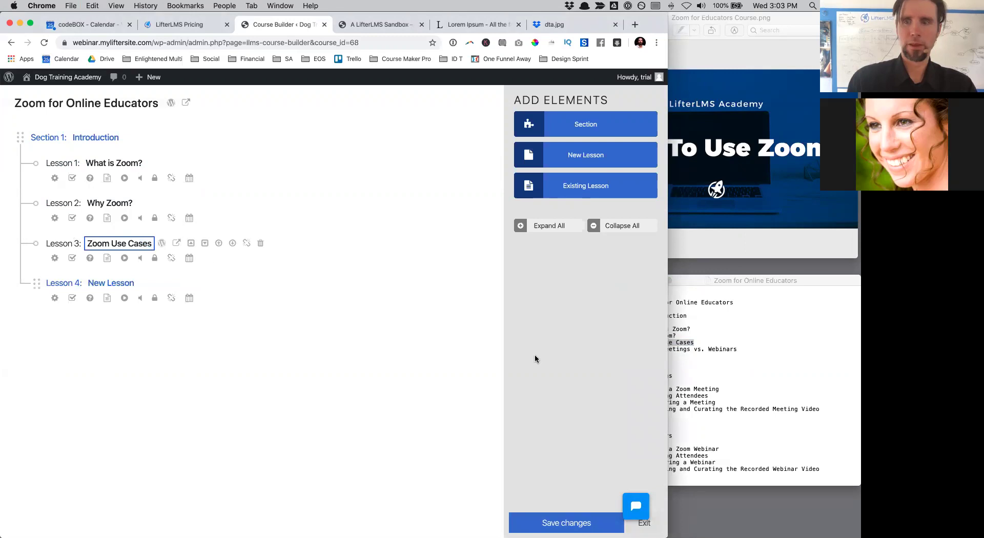
- Replace the title of lesson 4 in the Introduction section with "Zoom Meetings vs. Webinars" copied from the outline
left_click(720, 388)
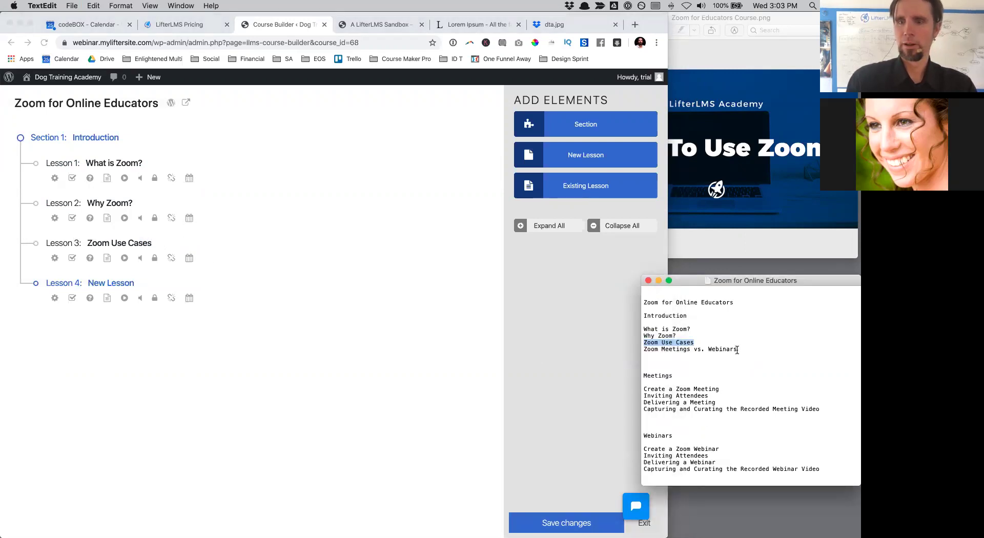
left_click_drag(737, 350, 606, 350)
key("ctrl+c")
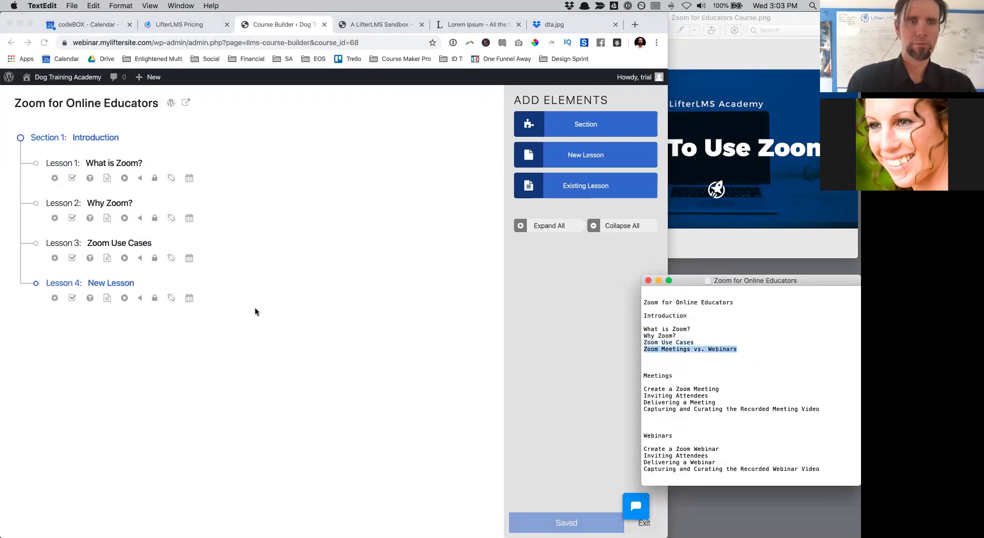
left_click(95, 277)
double_click(95, 280)
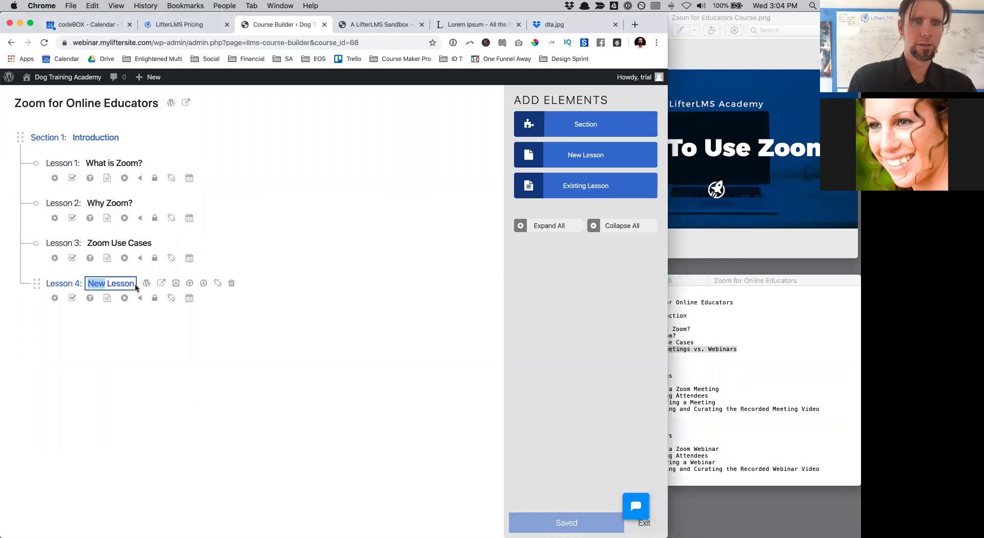
left_click_drag(133, 284, 56, 278)
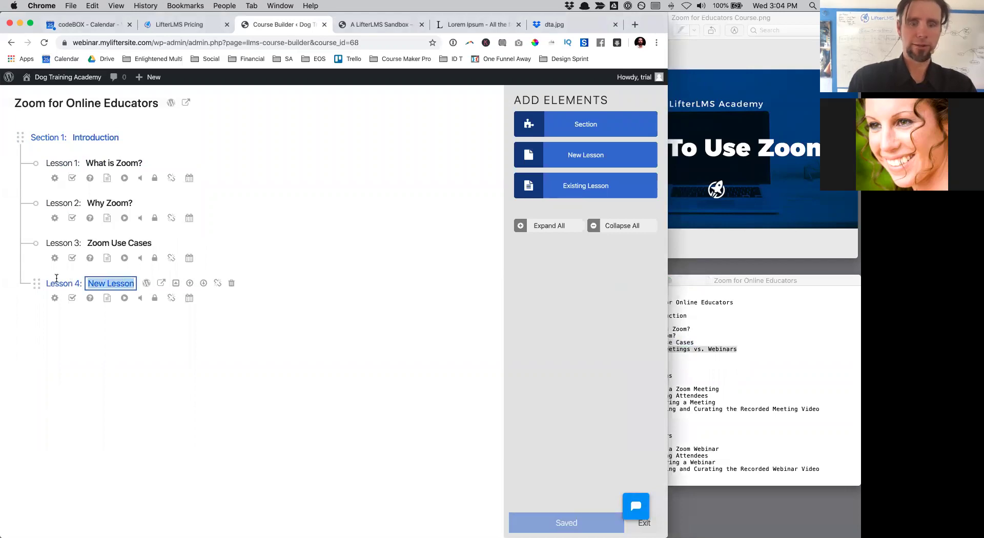
key("super+v")
key("Return")
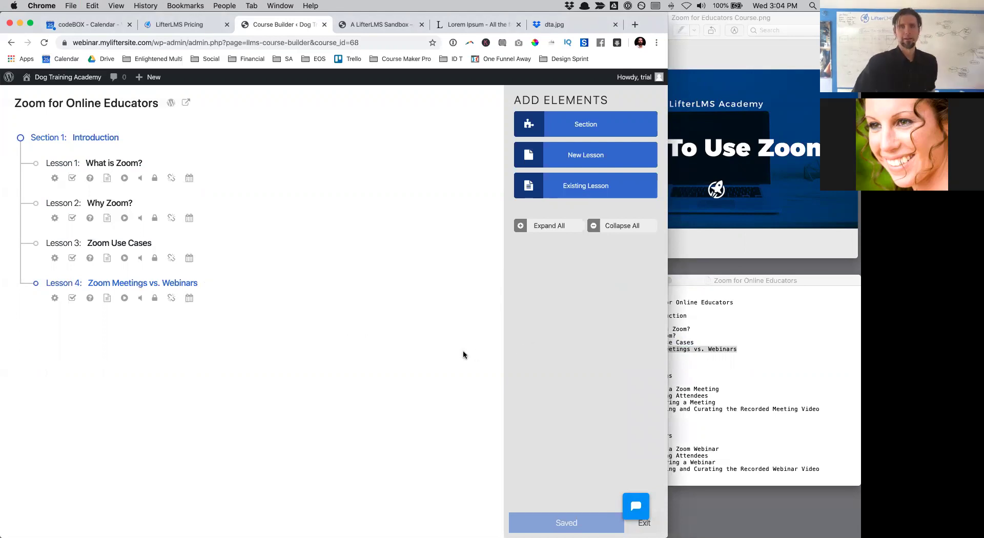
- Add a second section with five new lessons and a third section with a new lesson
left_click(551, 127)
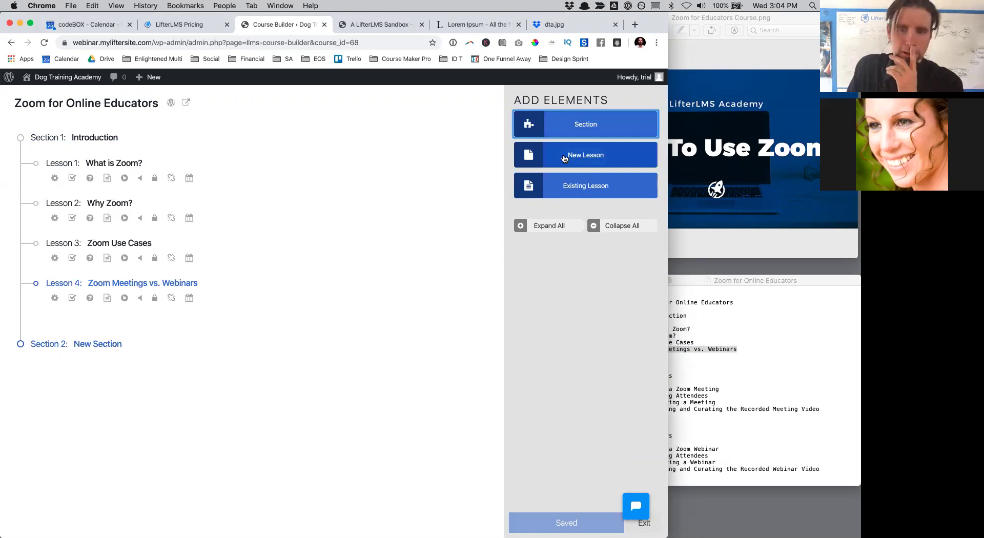
left_click(564, 158)
left_click(564, 158)
left_click(564, 158)
left_click(564, 158)
left_click(564, 158)
left_click(567, 129)
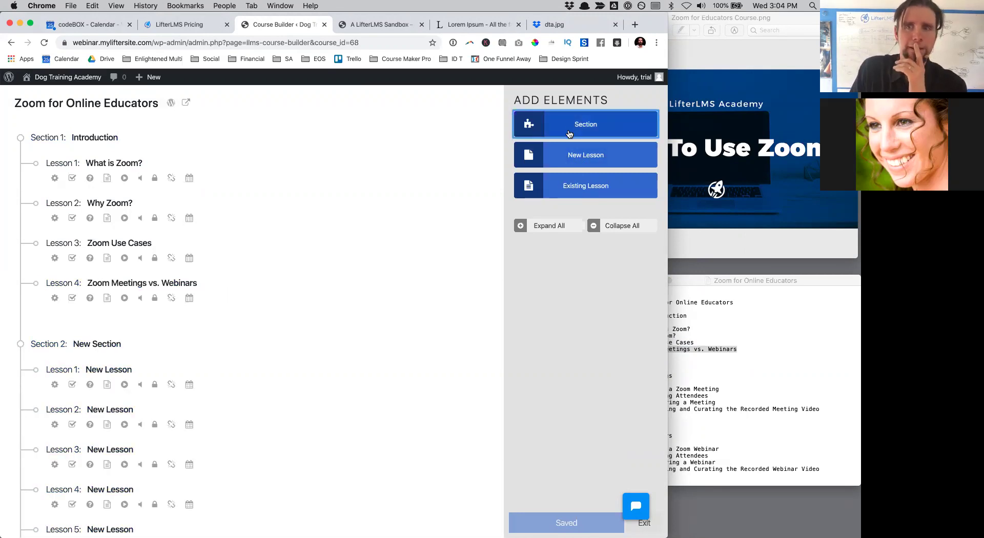
left_click(561, 161)
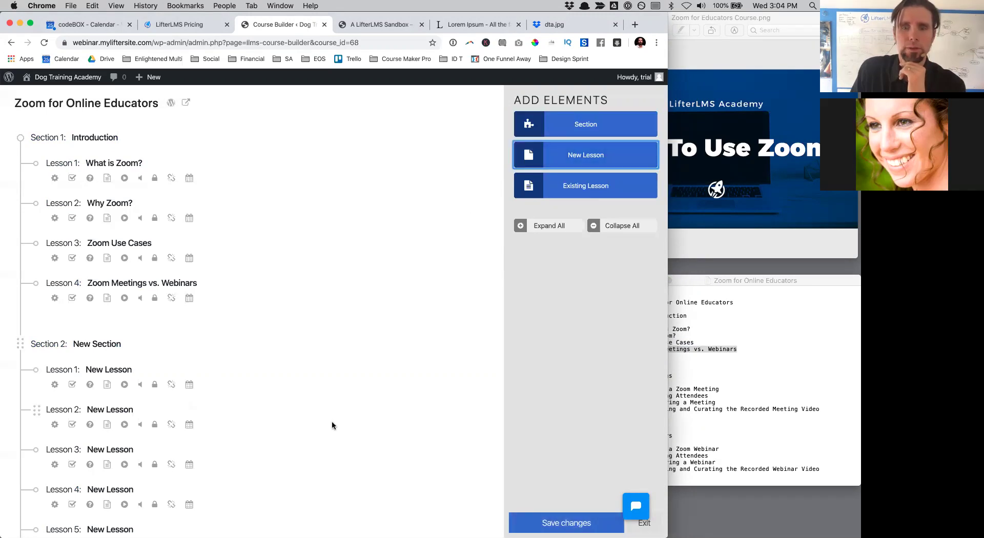
- Save the course structure changes and widen the browser window
left_click(537, 517)
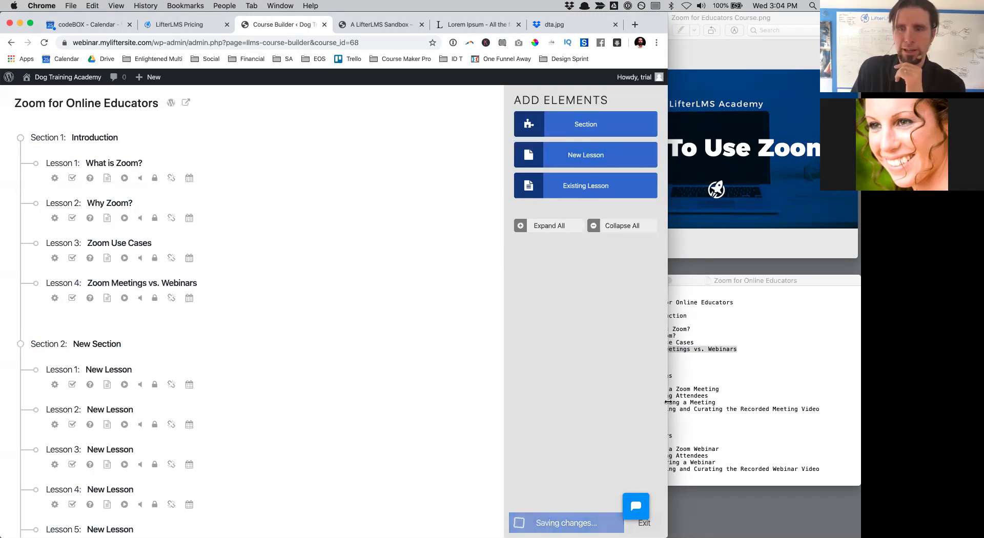
left_click_drag(668, 381, 790, 381)
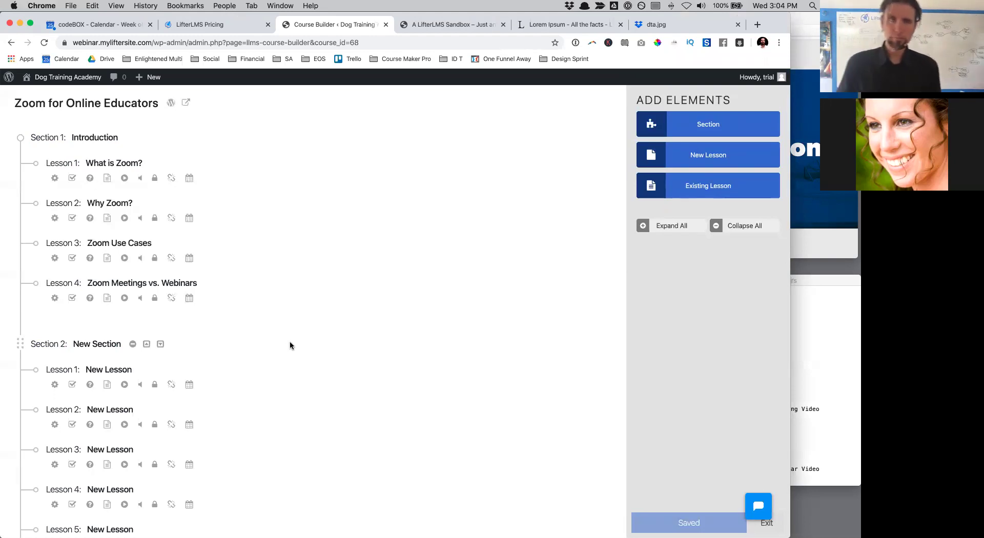
- View the Zoom for Online Educators course page from the builder and review it down to the comment form
scroll(278, 358, "down", 10)
scroll(278, 358, "up", 10)
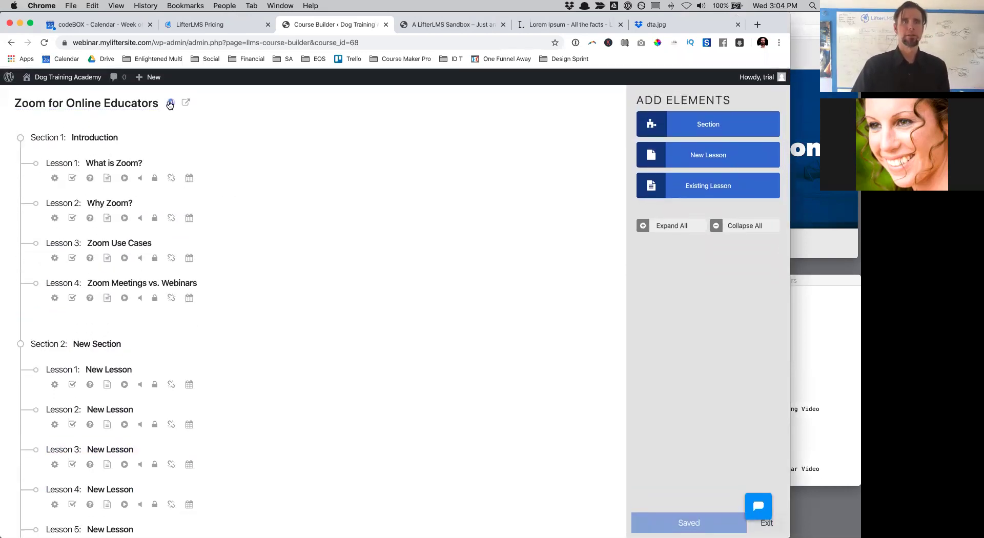
left_click(187, 103)
scroll(544, 332, "down", 6)
scroll(545, 332, "down", 10)
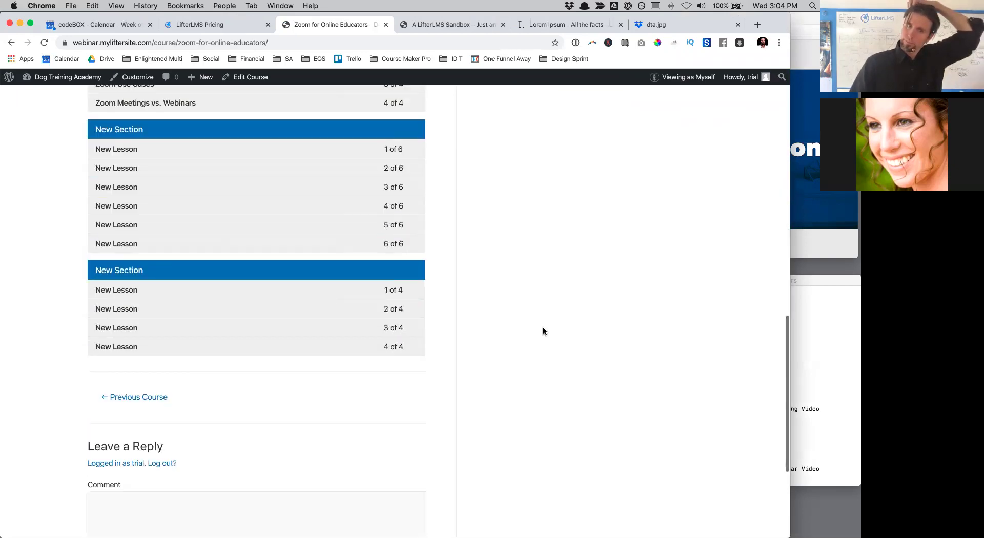
scroll(542, 330, "down", 2)
scroll(543, 330, "up", 3)
scroll(542, 330, "down", 3)
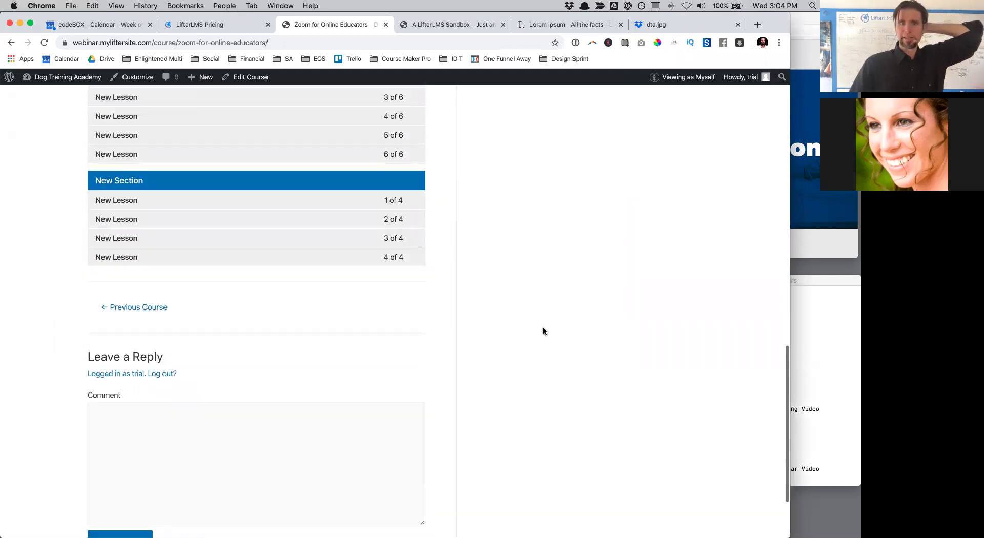
scroll(543, 331, "down", 2)
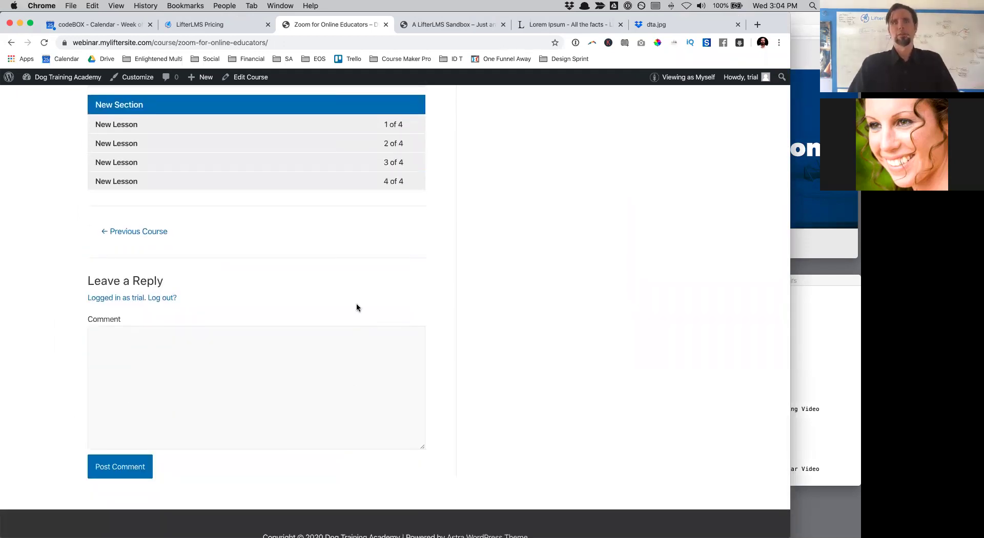
scroll(357, 308, "up", 20)
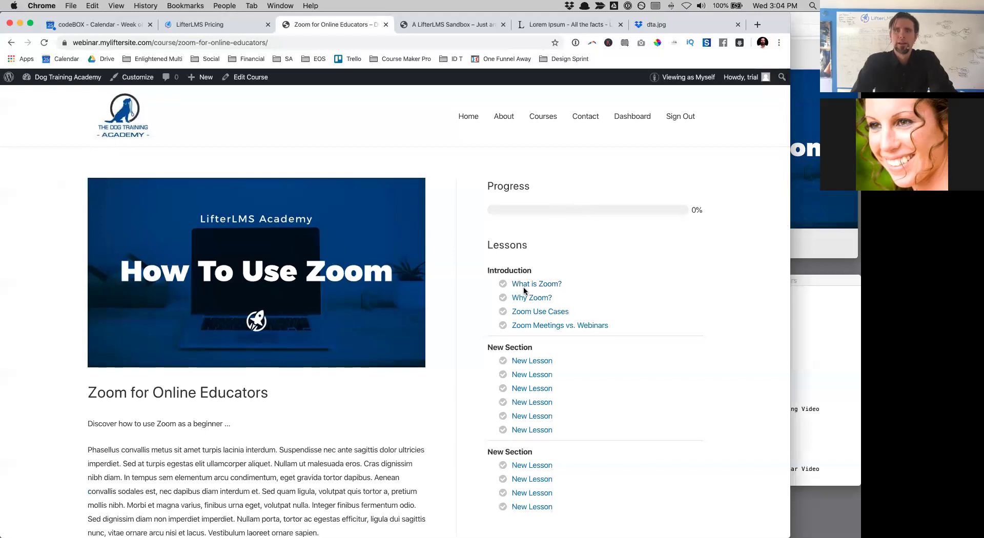
- Open the What is Zoom? lesson page and expand the first New Section in its lesson outline
left_click(521, 285)
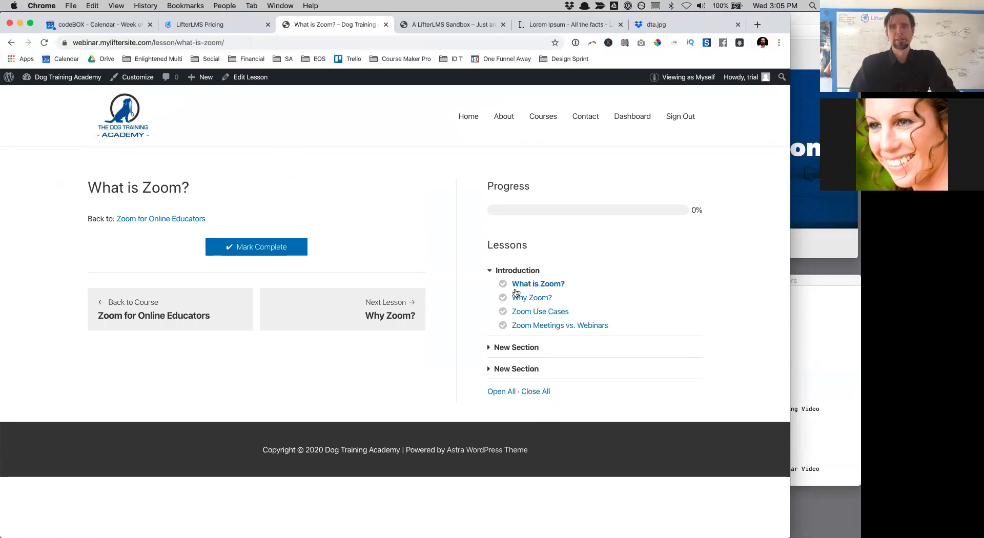
left_click(487, 348)
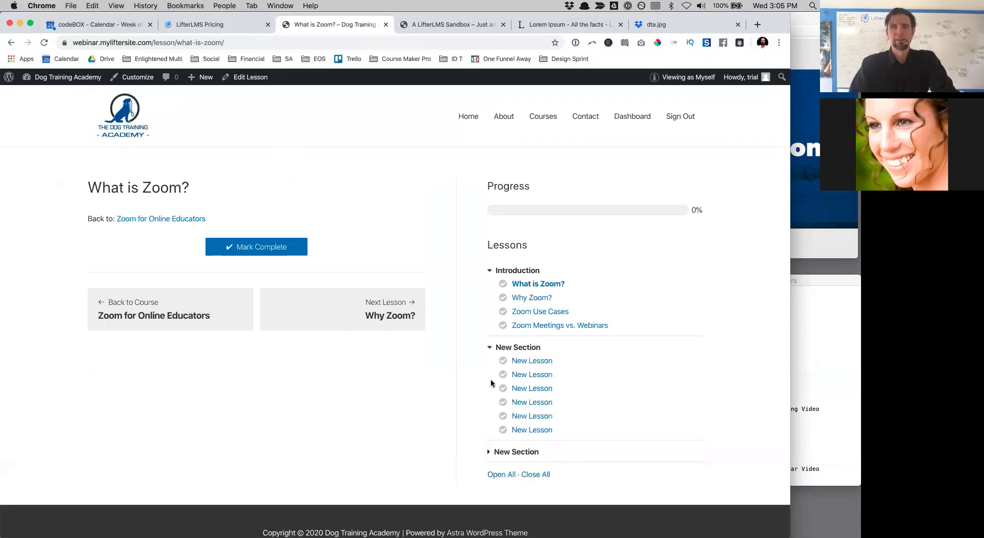
- Open the What is Zoom? lesson for editing and browse the embed blocks that can be added above Mark Complete
left_click(253, 81)
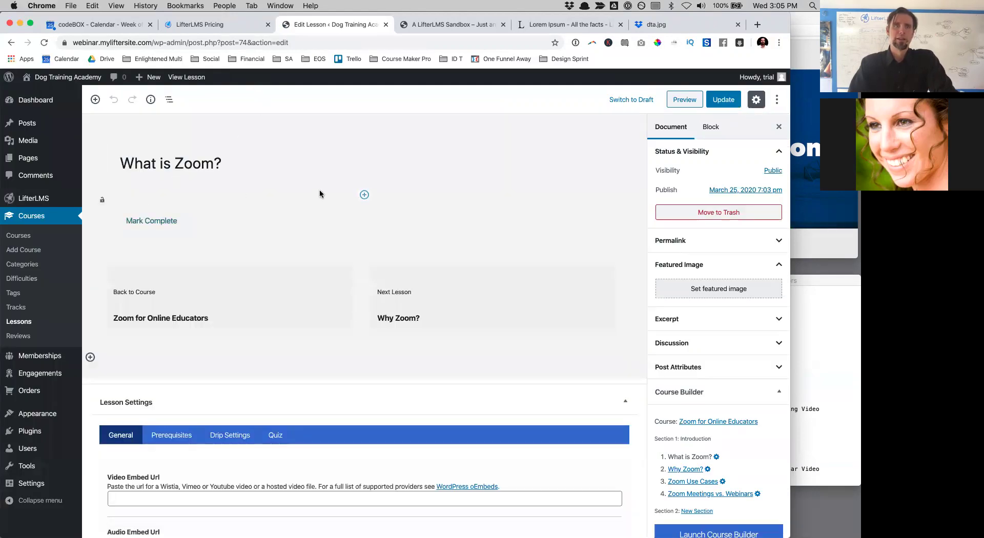
left_click(364, 195)
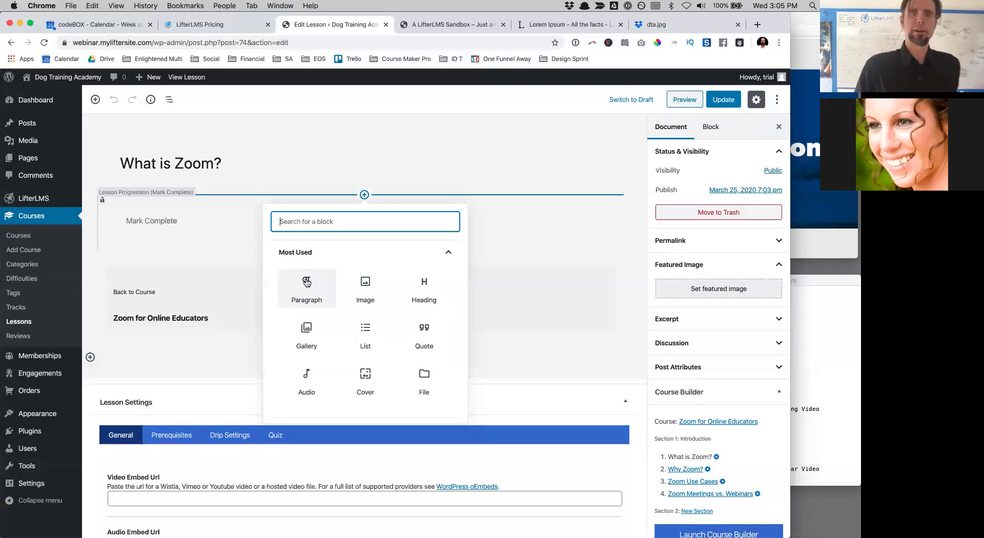
scroll(319, 299, "down", 5)
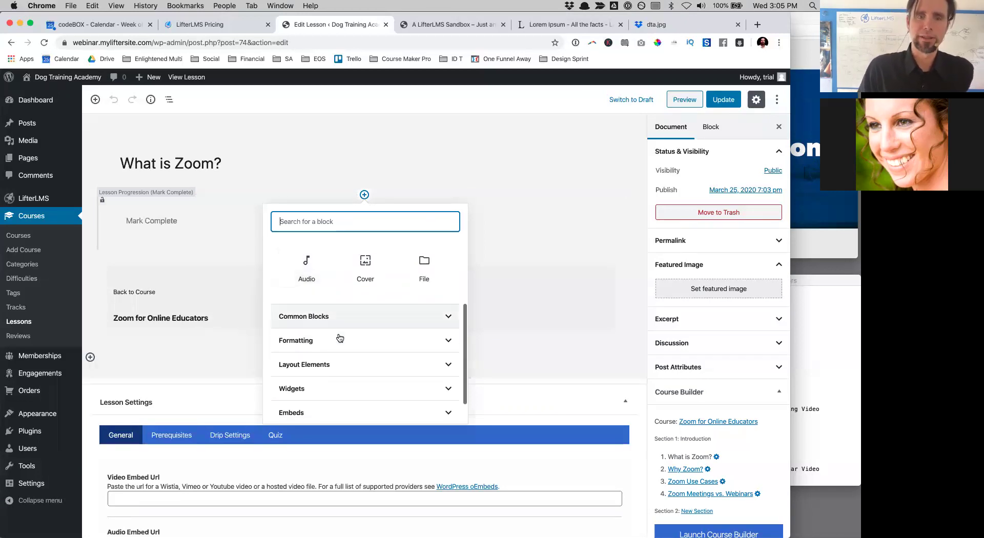
scroll(334, 351, "down", 3)
left_click(325, 379)
scroll(323, 379, "down", 2)
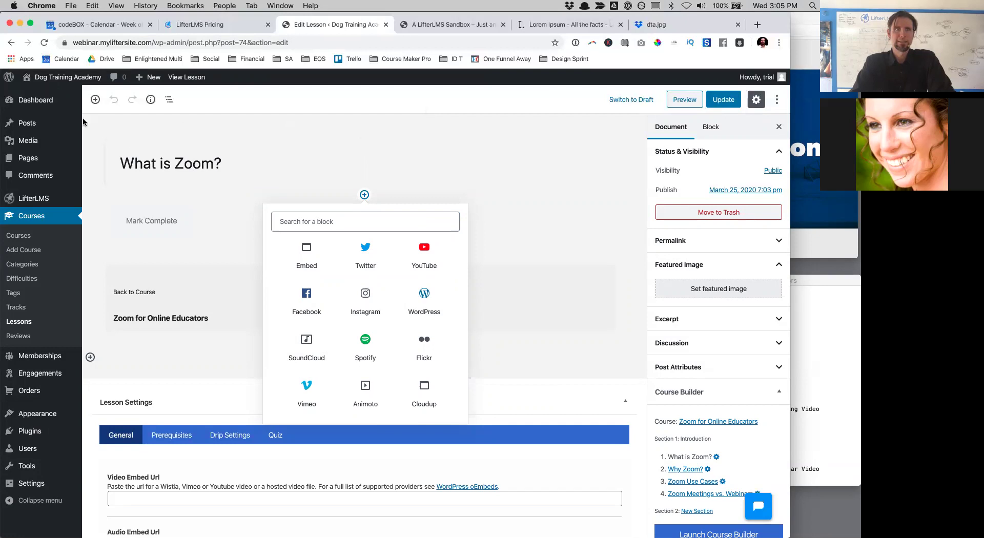
- Visit the site, open the Zoom for Online Educators course from the catalog, and check its comment area
mouse_move(46, 77)
left_click(43, 94)
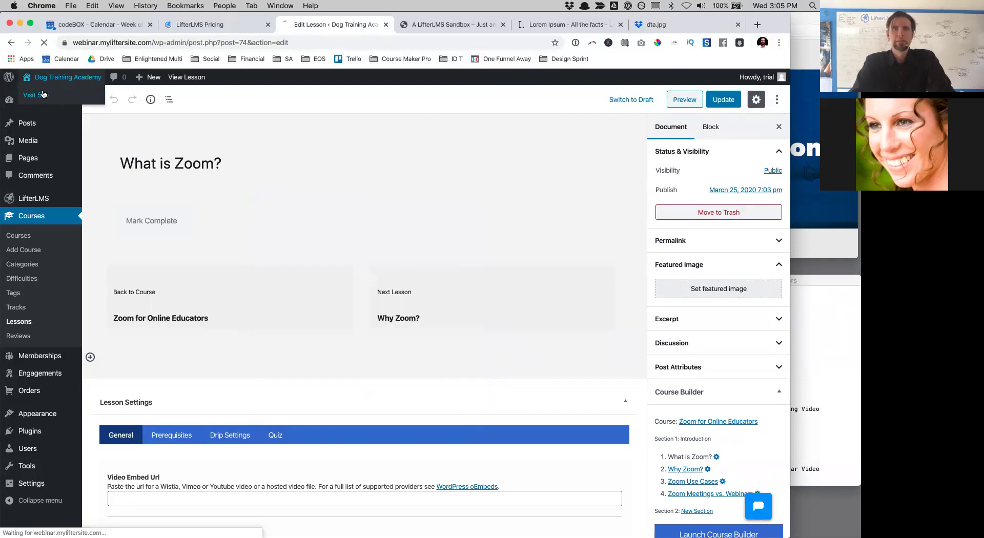
left_click(548, 120)
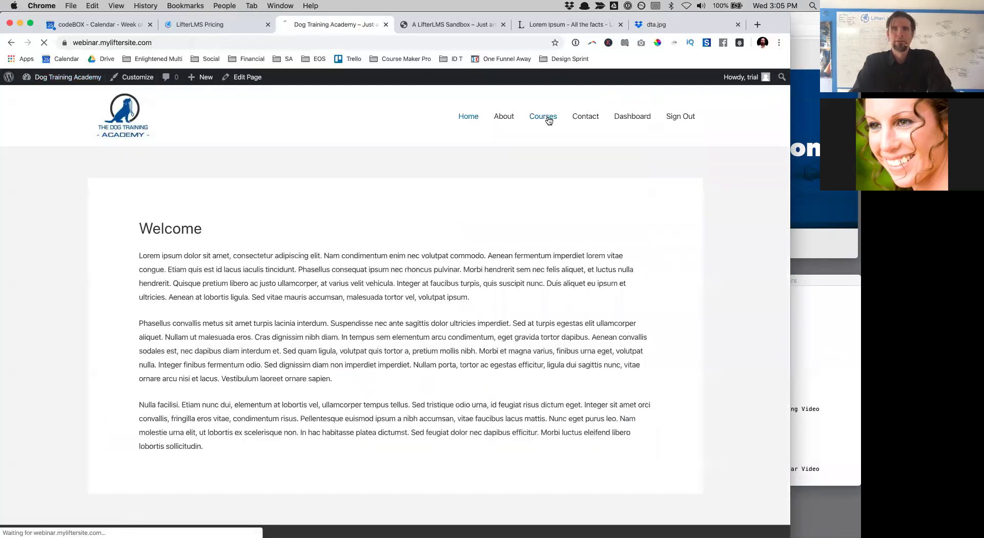
left_click(562, 281)
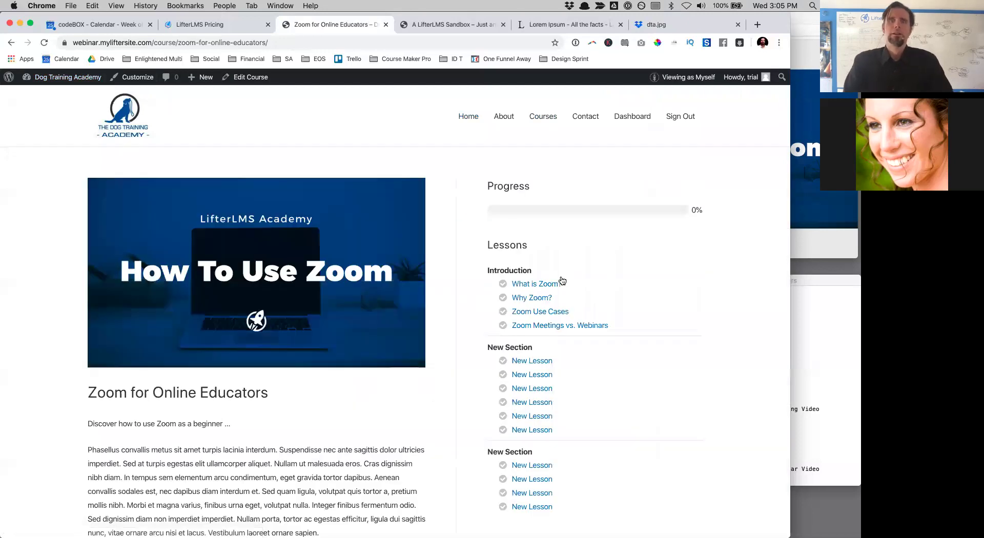
scroll(562, 279, "down", 20)
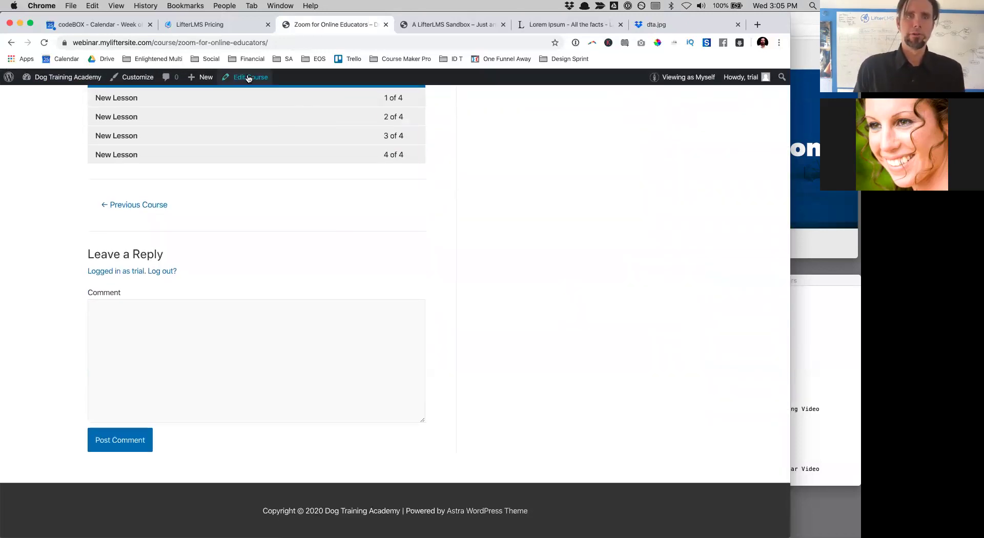
- Edit the Zoom for Online Educators course to disallow comments, and update the course
left_click(250, 75)
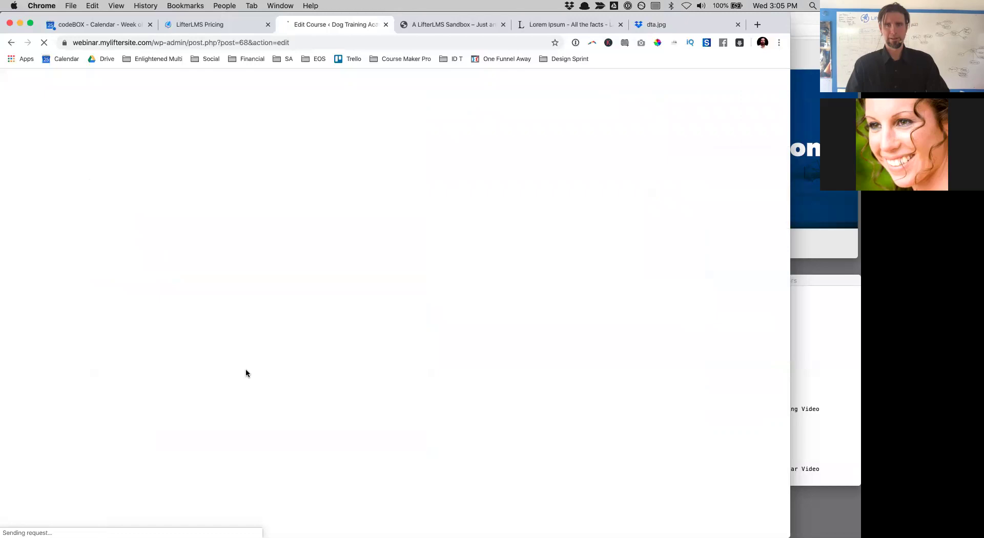
scroll(691, 428, "down", 6)
scroll(691, 428, "down", 2)
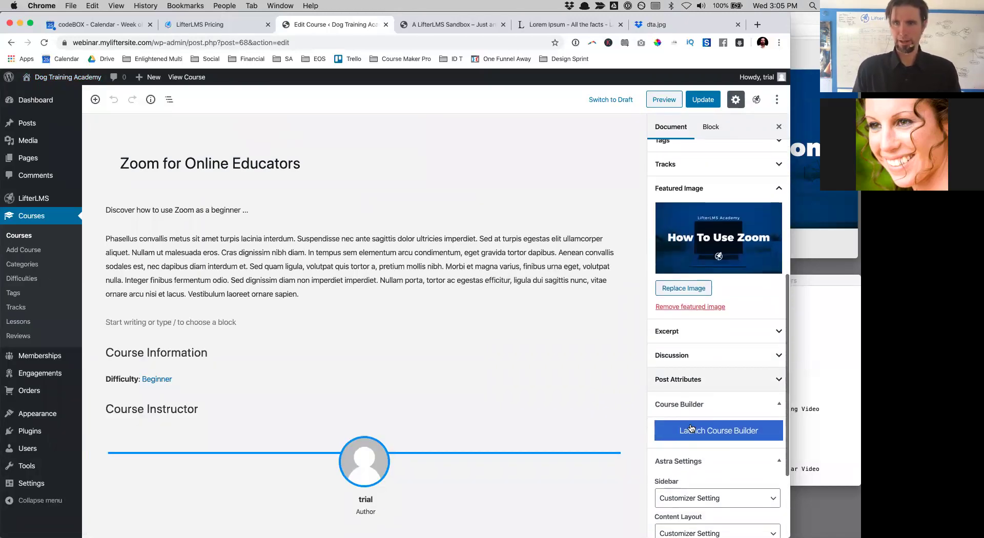
left_click(683, 353)
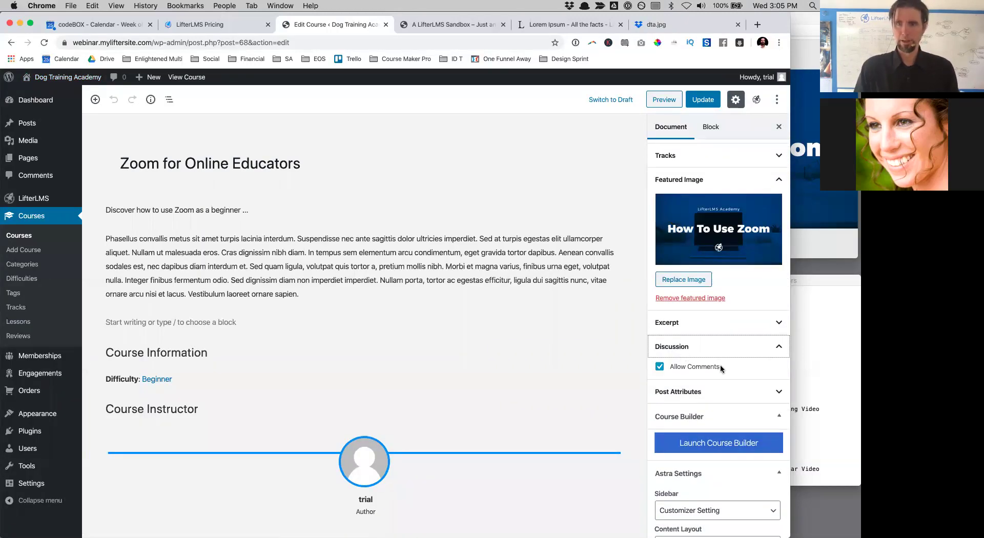
left_click(659, 367)
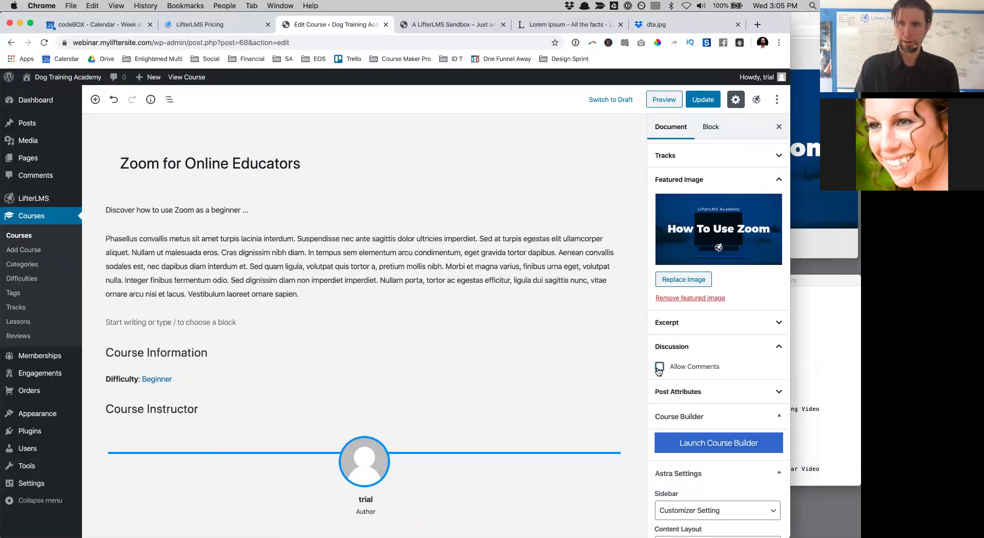
left_click(712, 96)
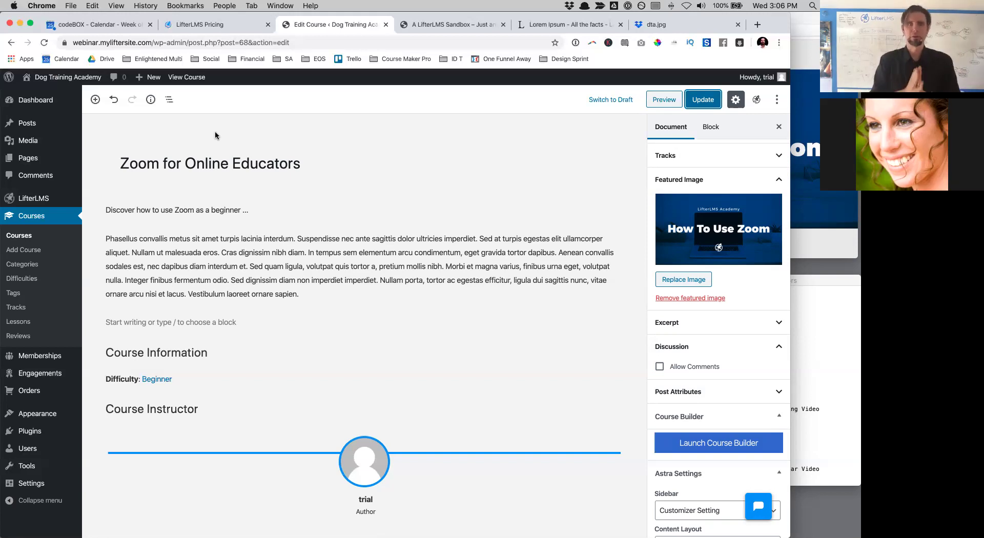
- Look over the course's sections, lessons and course options in the editor
scroll(230, 256, "down", 10)
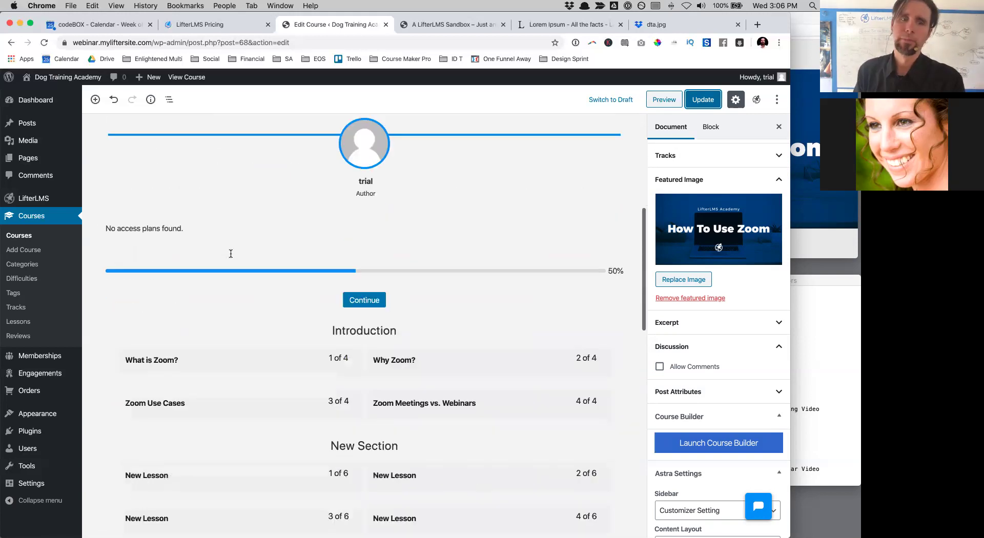
scroll(231, 257, "down", 5)
scroll(231, 257, "up", 4)
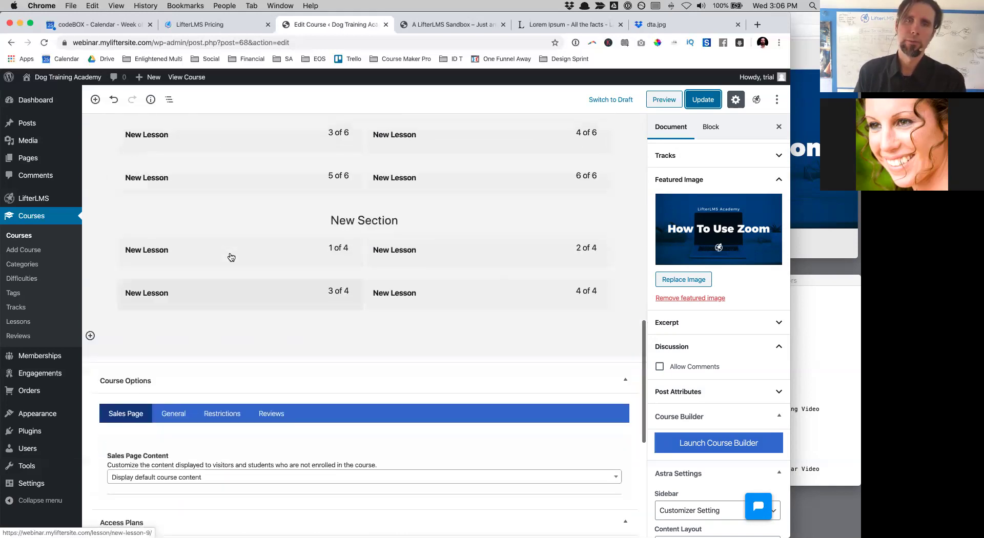
scroll(231, 257, "up", 2)
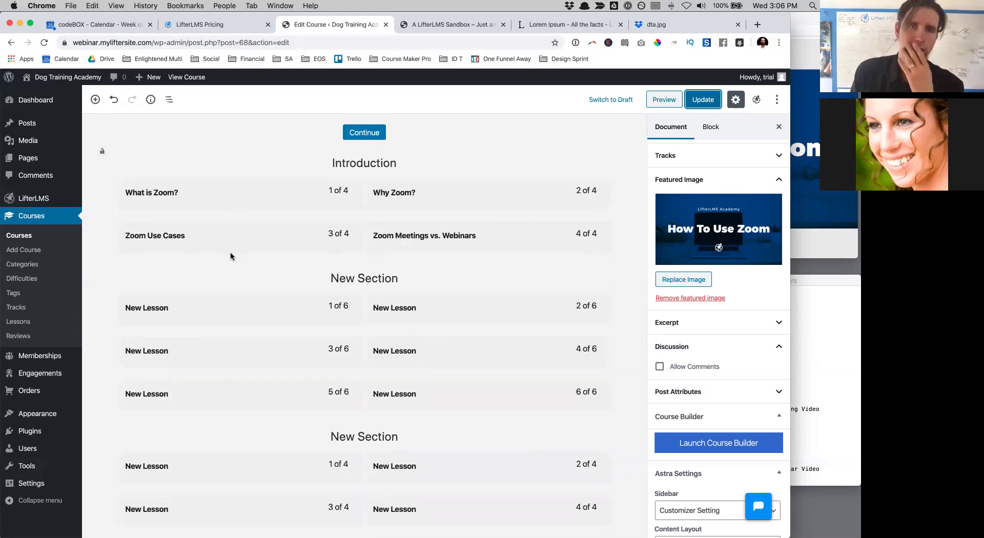
scroll(229, 251, "up", 10)
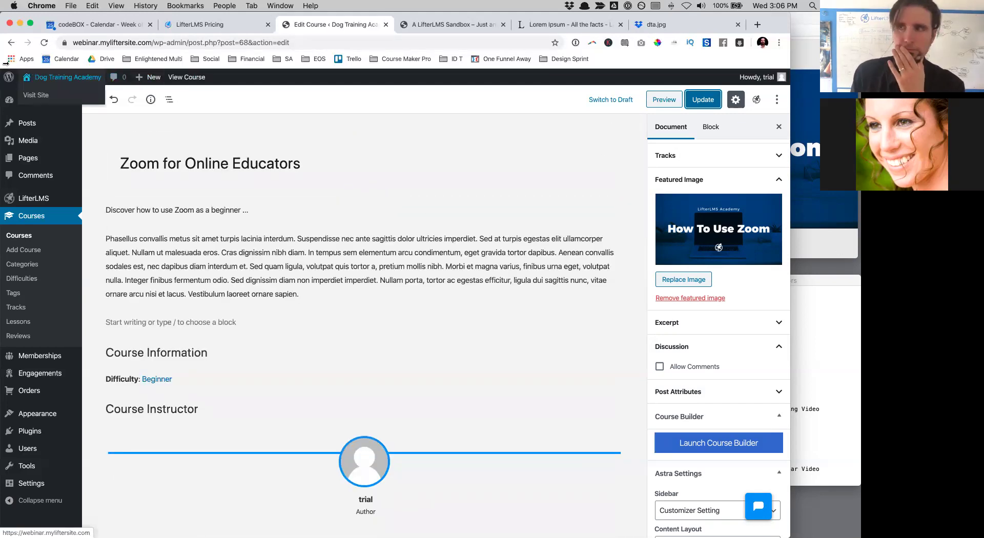
scroll(184, 233, "down", 2)
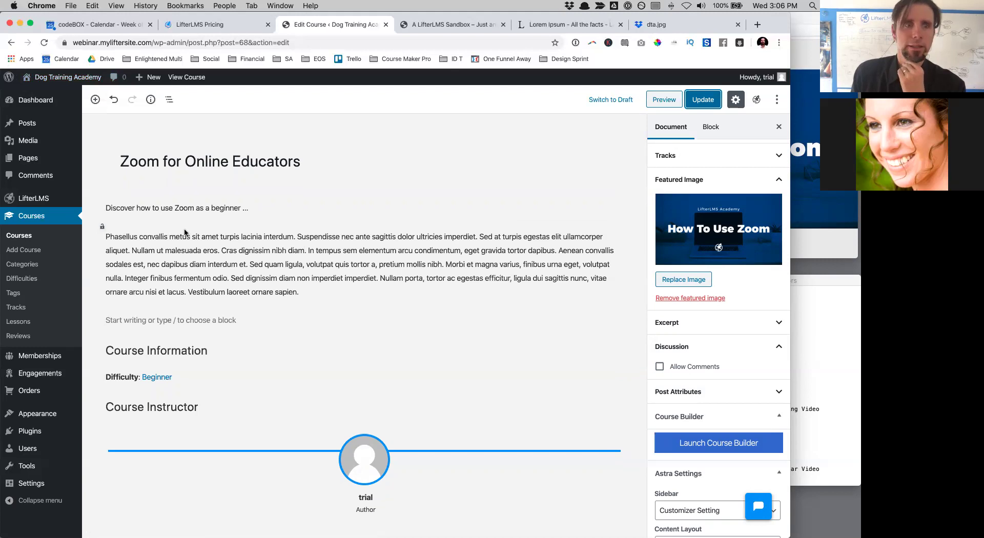
scroll(276, 270, "up", 2)
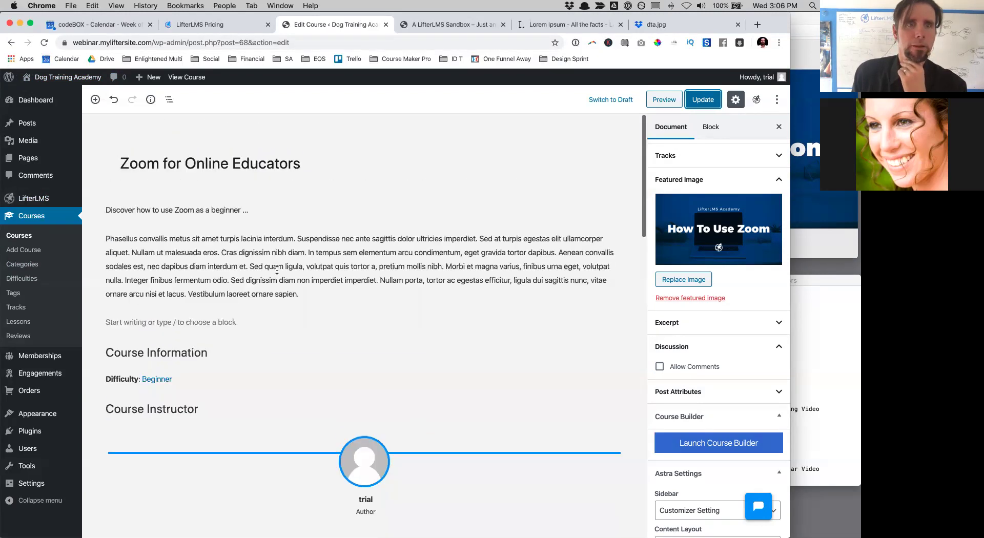
- Update the Zoom for Online Educators course again with comments disallowed
mouse_move(38, 82)
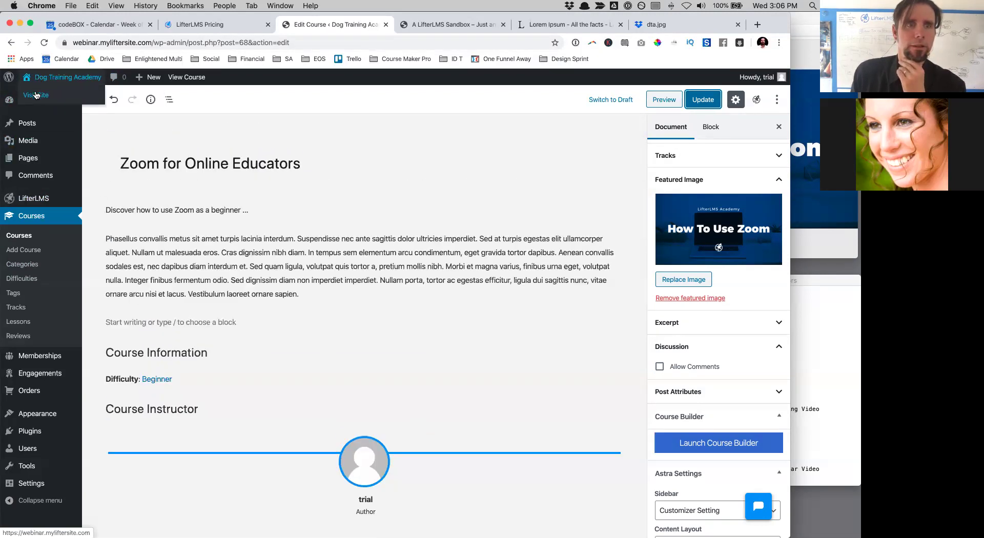
scroll(726, 348, "down", 1)
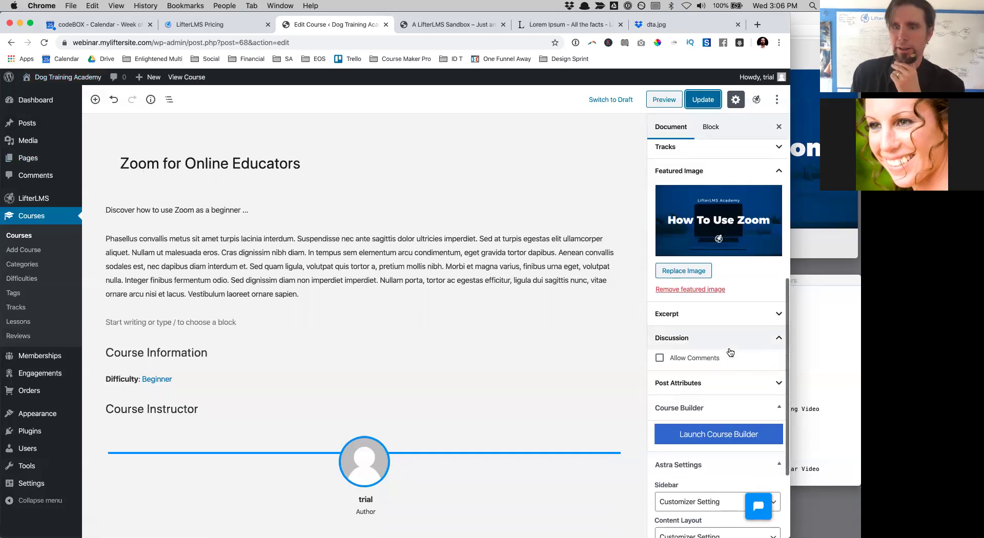
left_click(698, 100)
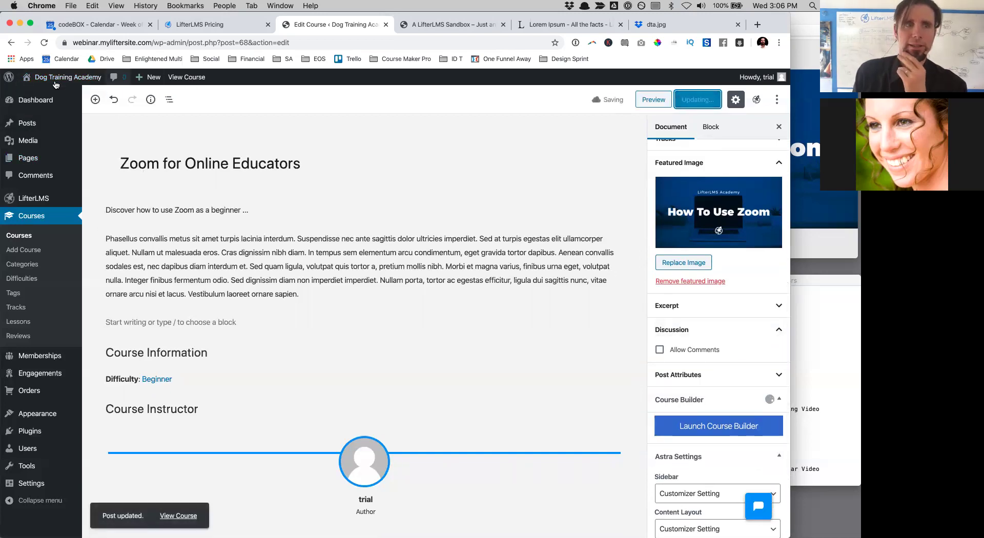
- Visit the site, reopen the Zoom for Online Educators course page, and check whether the comment form still appears
left_click(41, 96)
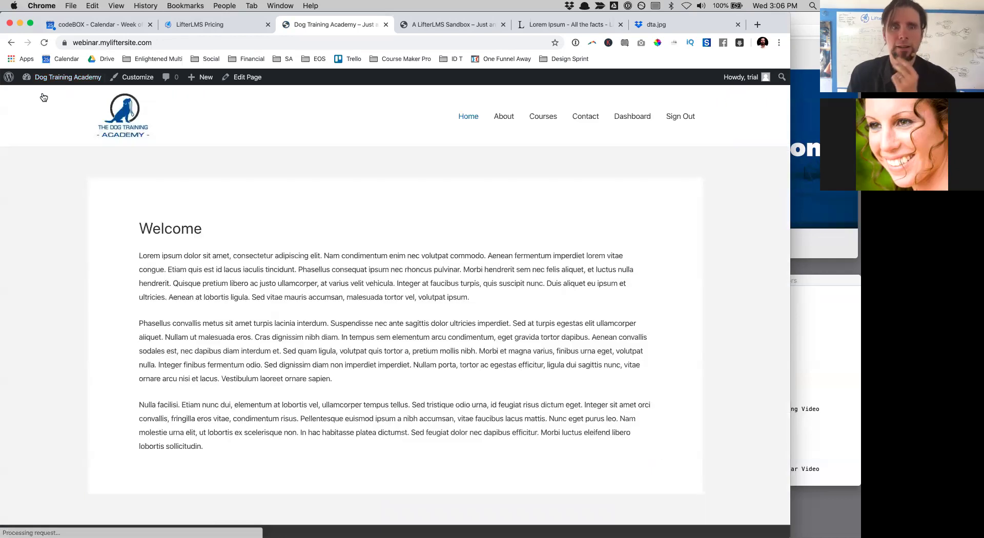
left_click(543, 124)
left_click(592, 275)
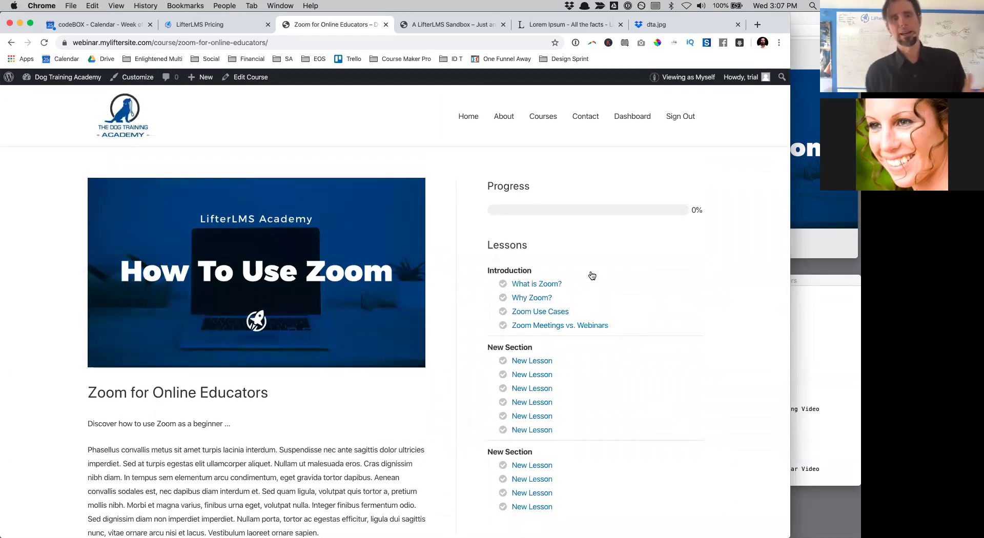
scroll(589, 275, "down", 5)
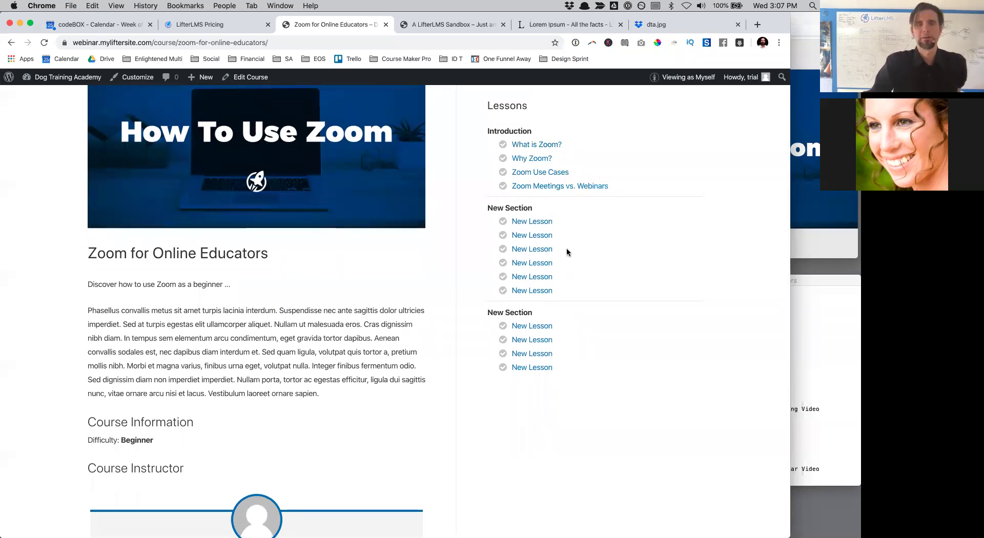
scroll(567, 252, "down", 10)
scroll(567, 252, "up", 15)
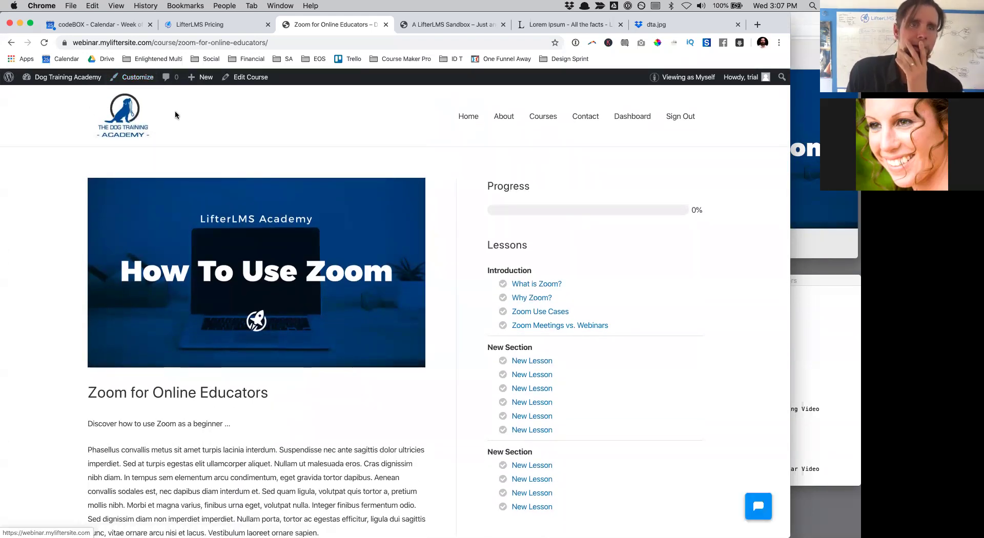
- Go to the site's admin dashboard and show an overview of all open windows
mouse_move(65, 85)
left_click(39, 95)
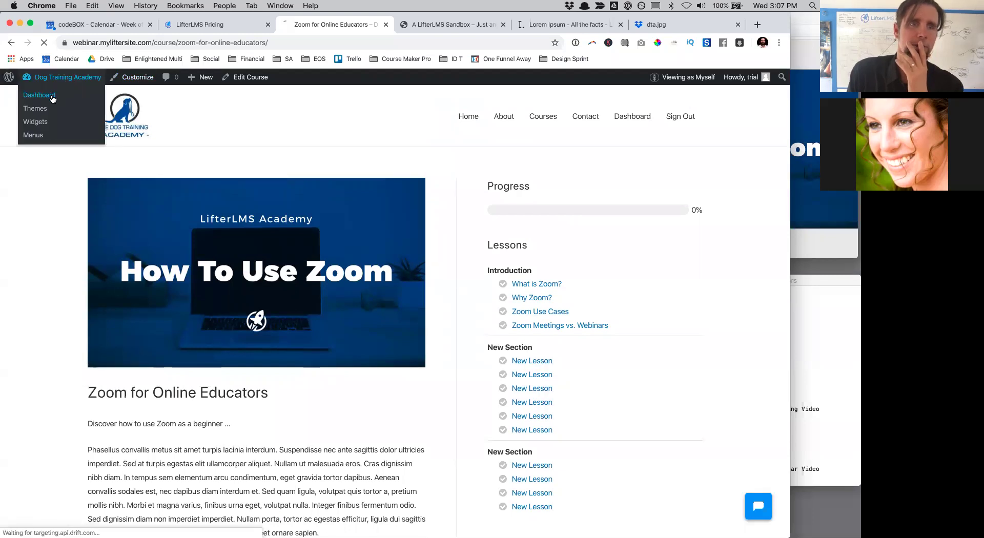
key("ctrl+Up")
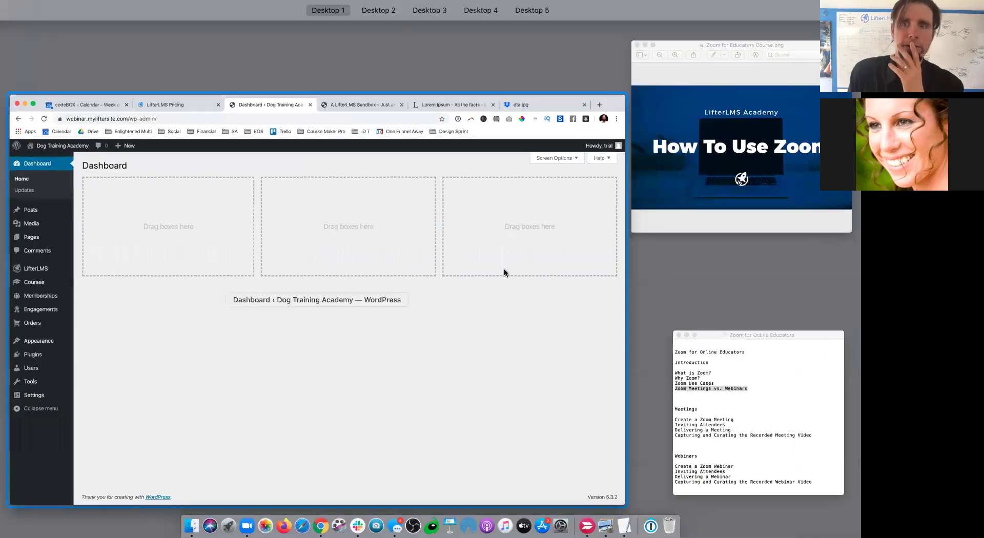
- Leave the window overview, move the course image window aside to uncover the desktop ZIP files, and reposition the browser window
left_click(470, 120)
left_click_drag(779, 20, 779, 103)
left_click_drag(777, 20, 782, 336)
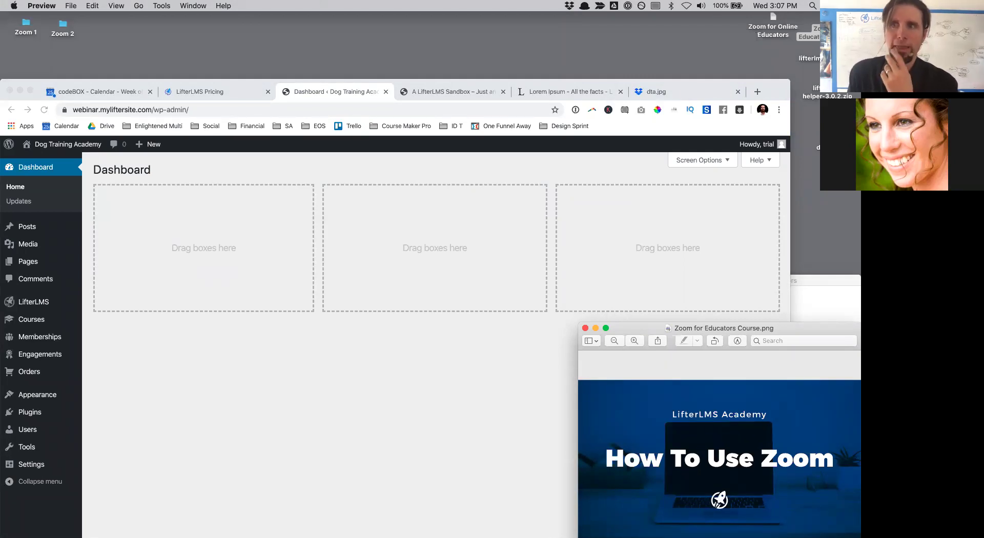
left_click(811, 49)
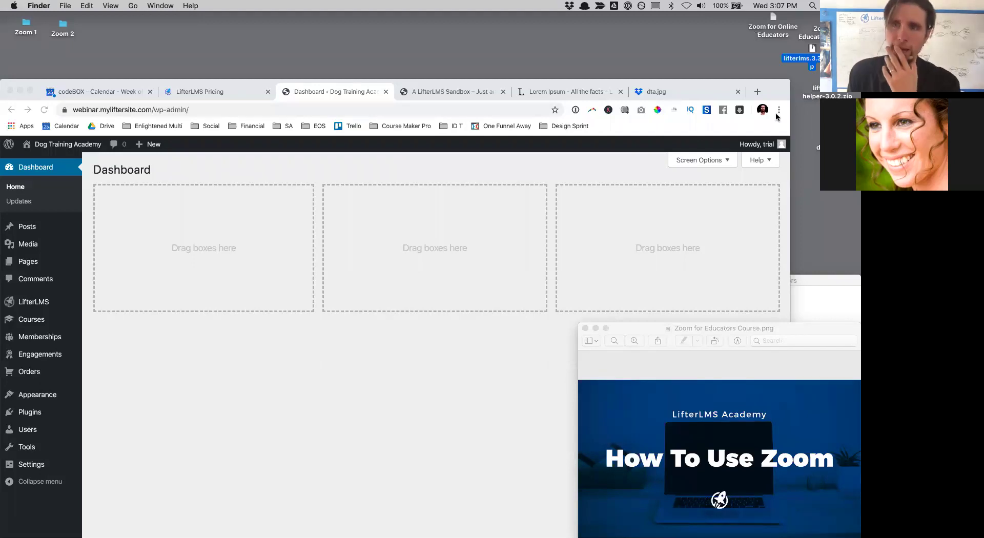
left_click_drag(767, 90, 795, 8)
- Upload lifterlms-helper-3.0.2.zip from the Desktop as a new plugin, install it and activate it
mouse_move(51, 232)
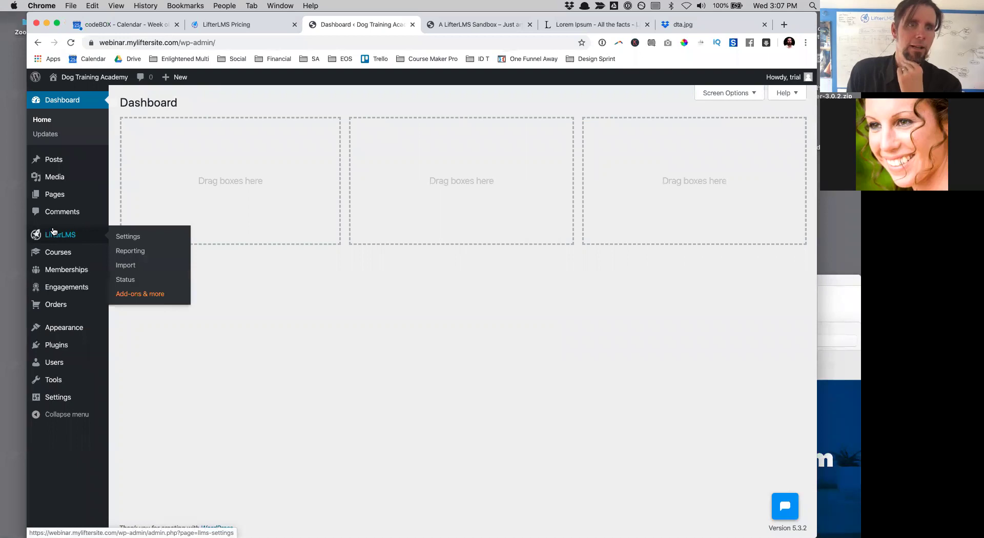
mouse_move(112, 345)
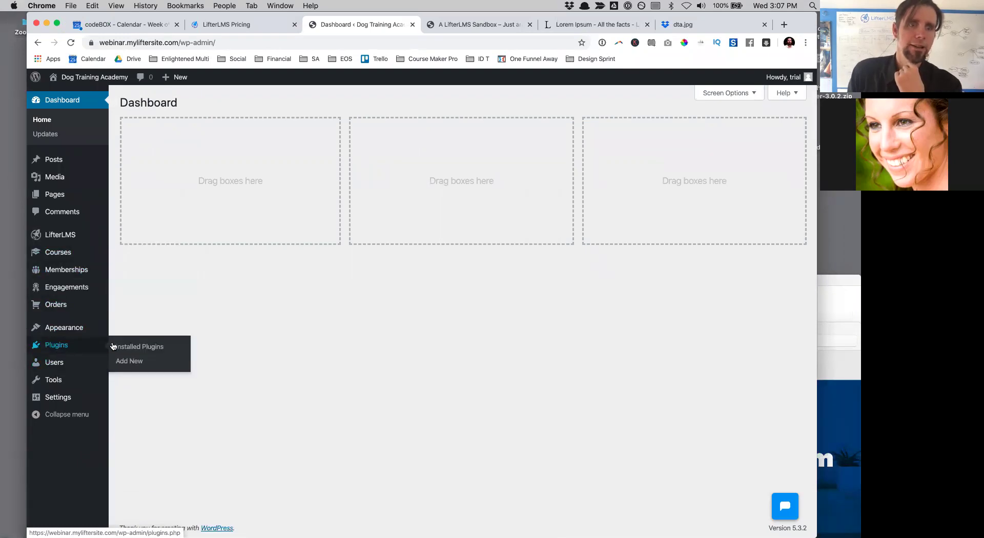
left_click(130, 361)
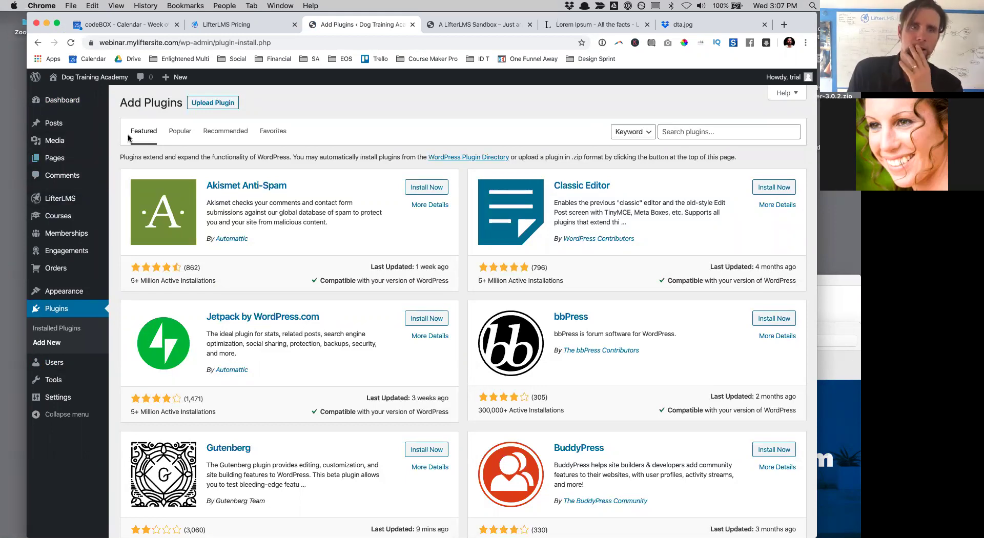
left_click(200, 106)
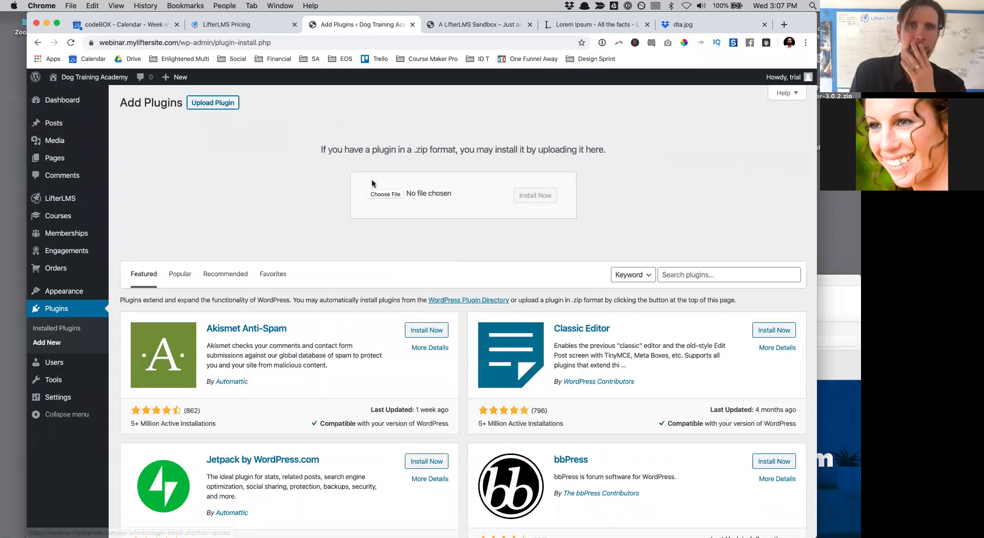
left_click(379, 194)
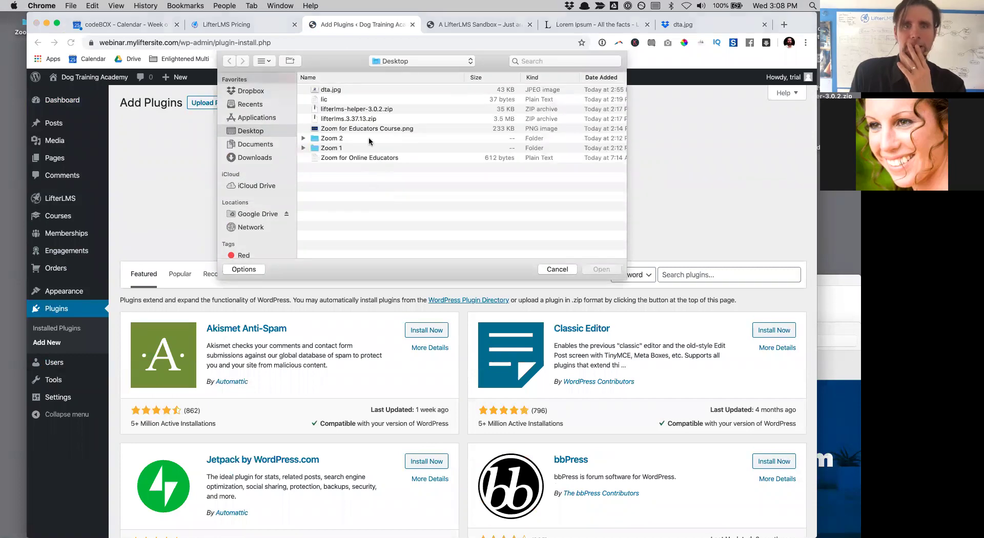
left_click(352, 109)
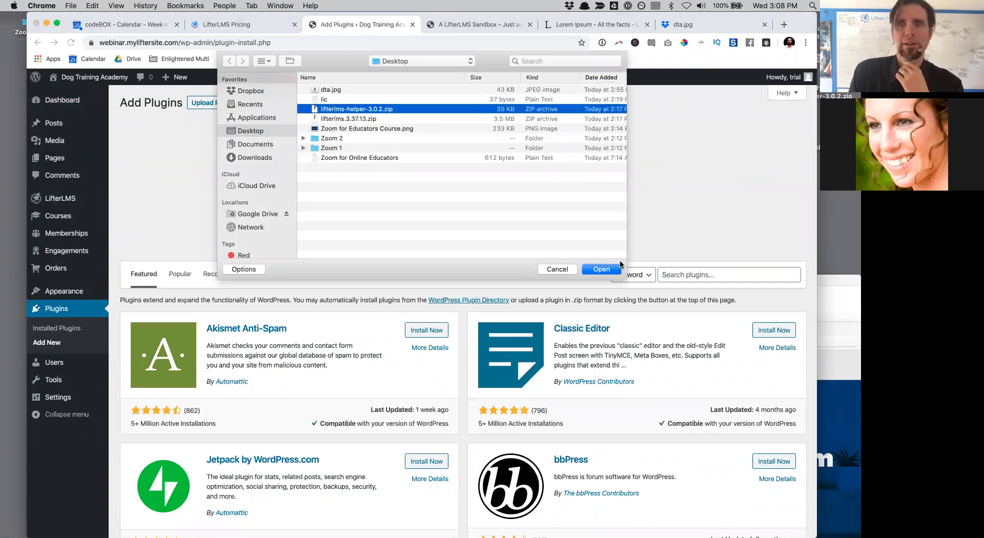
left_click(601, 269)
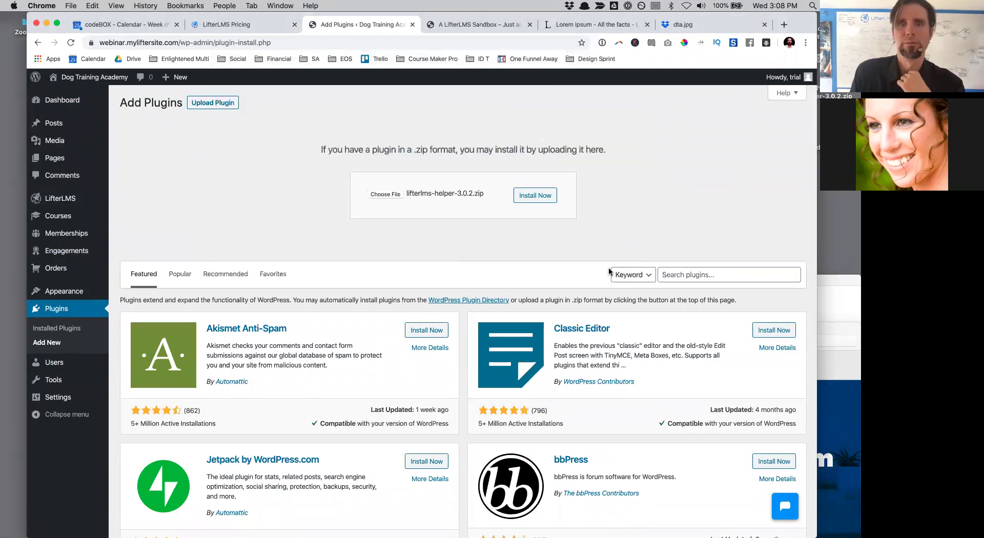
left_click(540, 196)
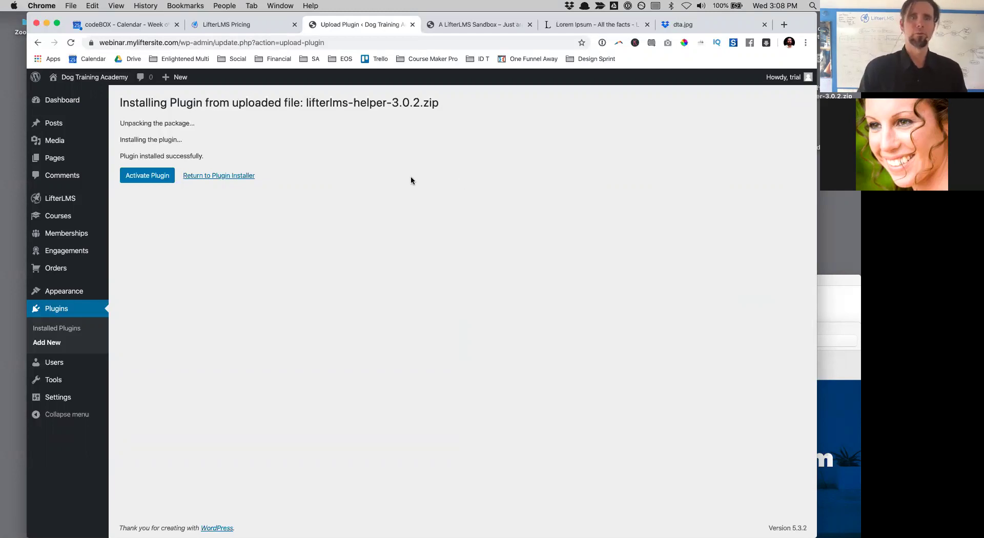
left_click(144, 179)
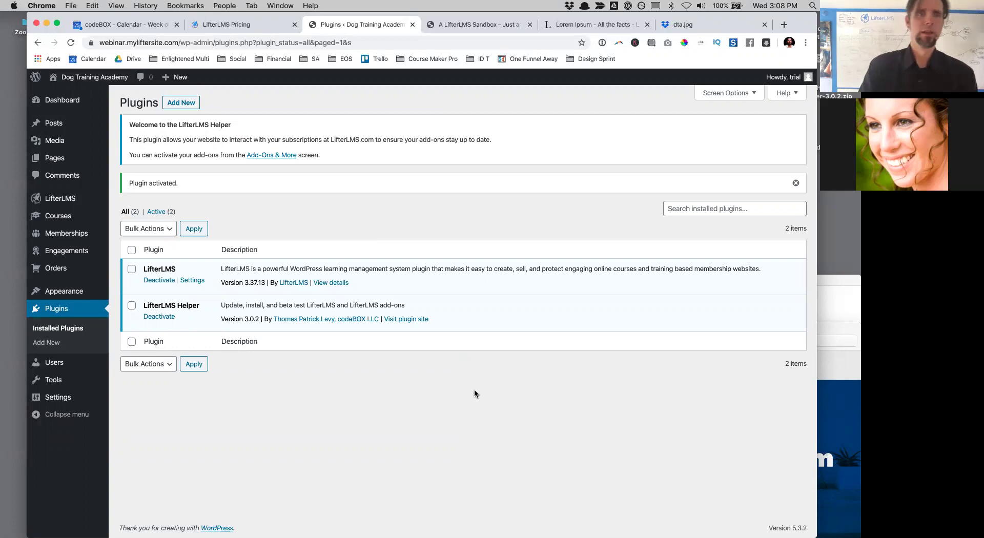
- Open the LifterLMS add-ons catalogue and look over the available bundles, extensions, courses and resources
mouse_move(62, 197)
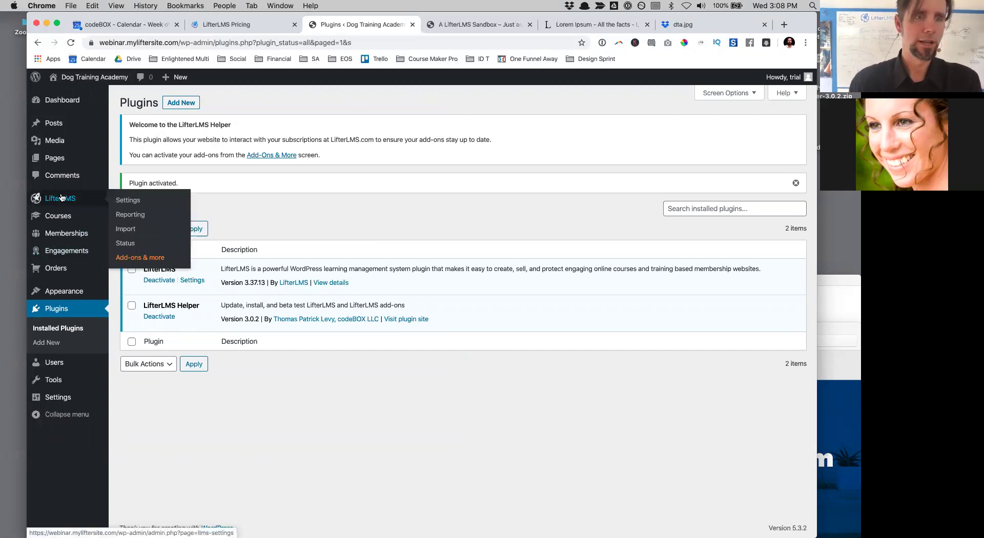
left_click(149, 258)
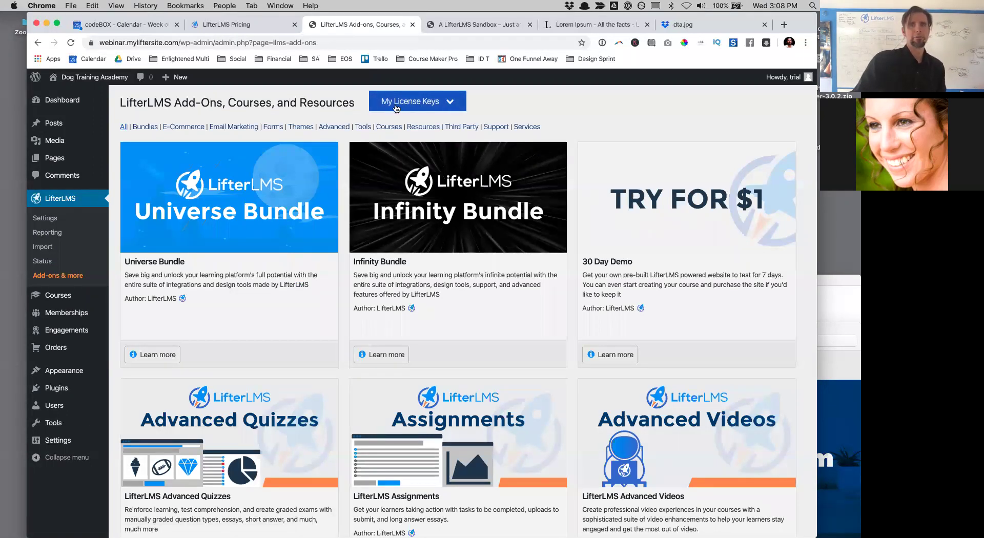
scroll(427, 242, "down", 4)
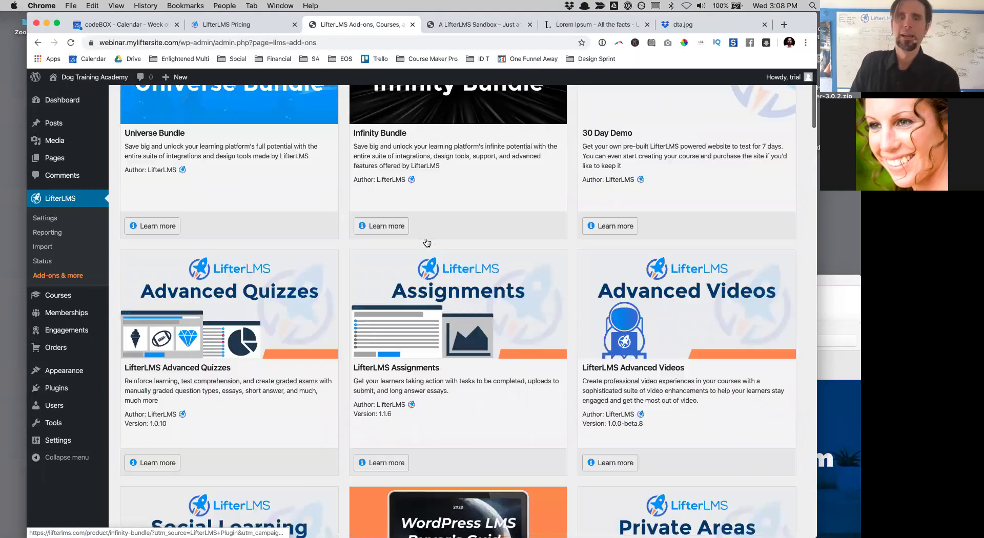
scroll(575, 343, "down", 4)
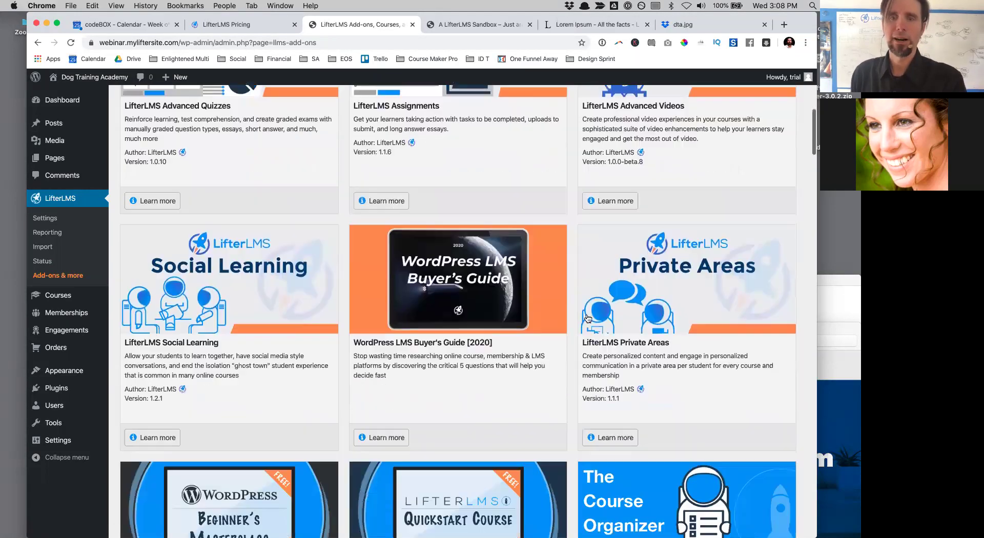
scroll(593, 520, "down", 3)
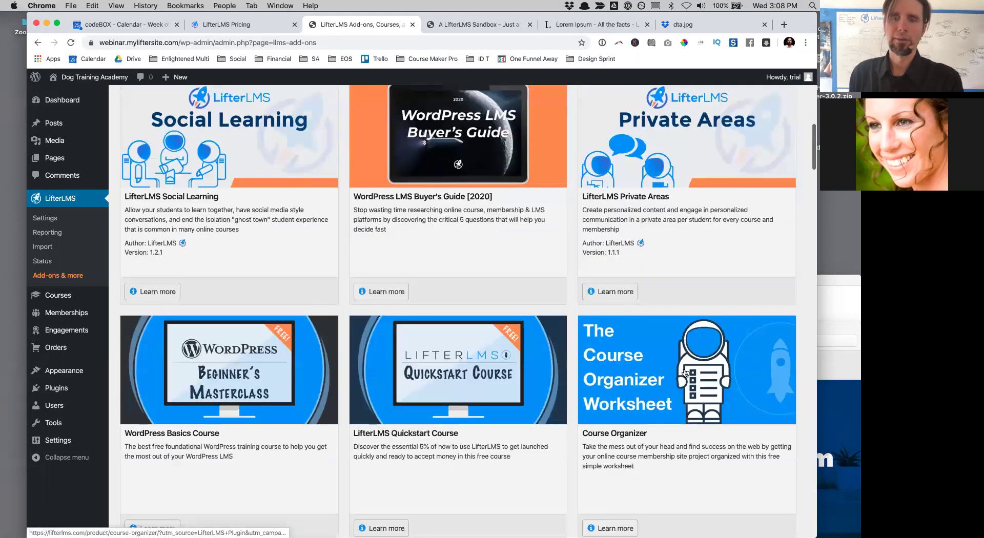
scroll(685, 374, "down", 10)
scroll(685, 372, "up", 20)
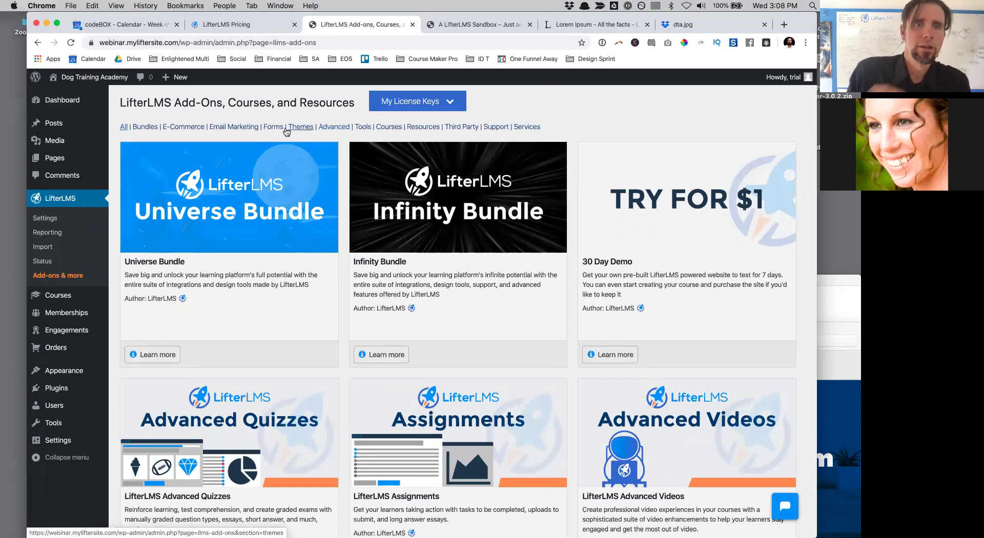
- Filter the add-ons to E-Commerce and look over the payment and affiliate extensions
left_click(166, 128)
scroll(465, 387, "down", 5)
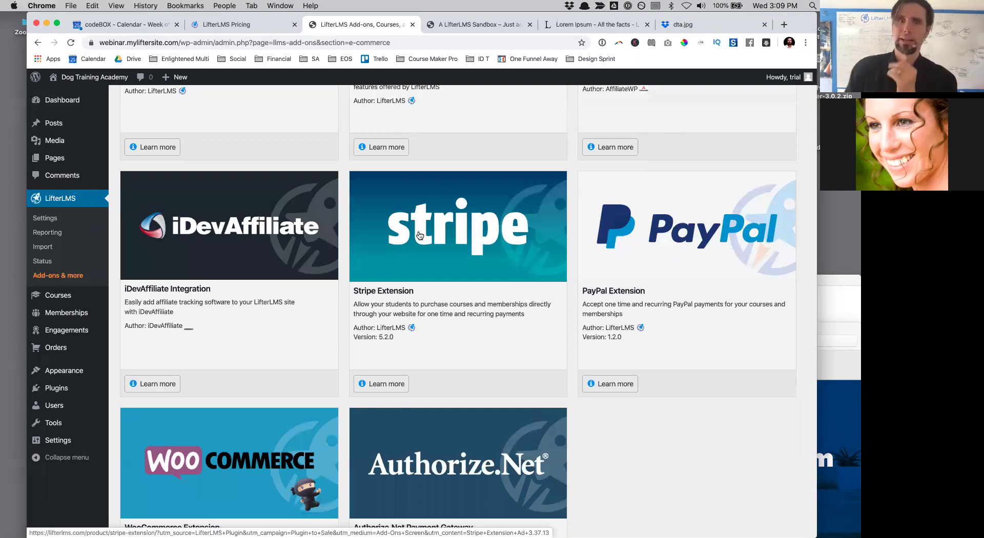
scroll(419, 235, "up", 5)
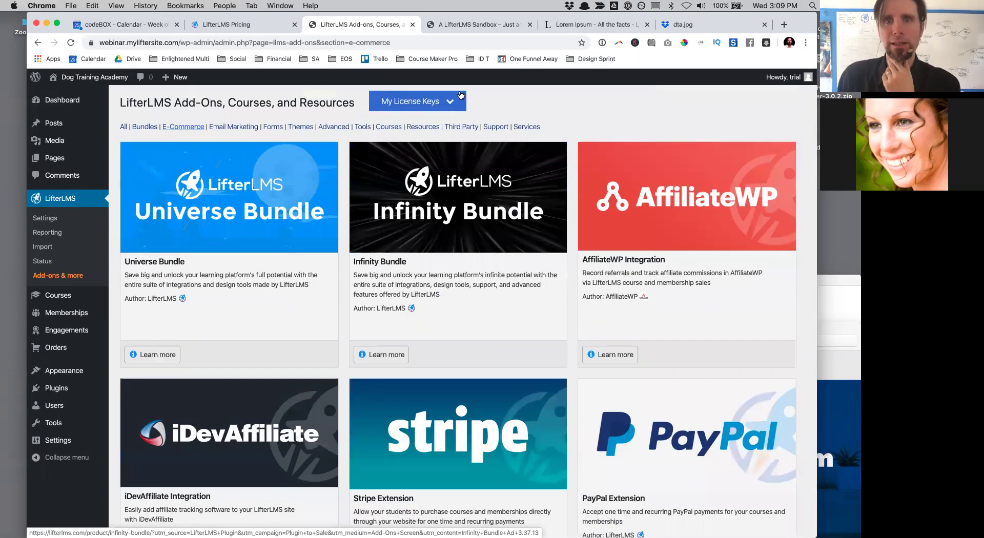
- Activate the Infinity Bundle with its license key and check which e-commerce add-ons can be installed
left_click(454, 102)
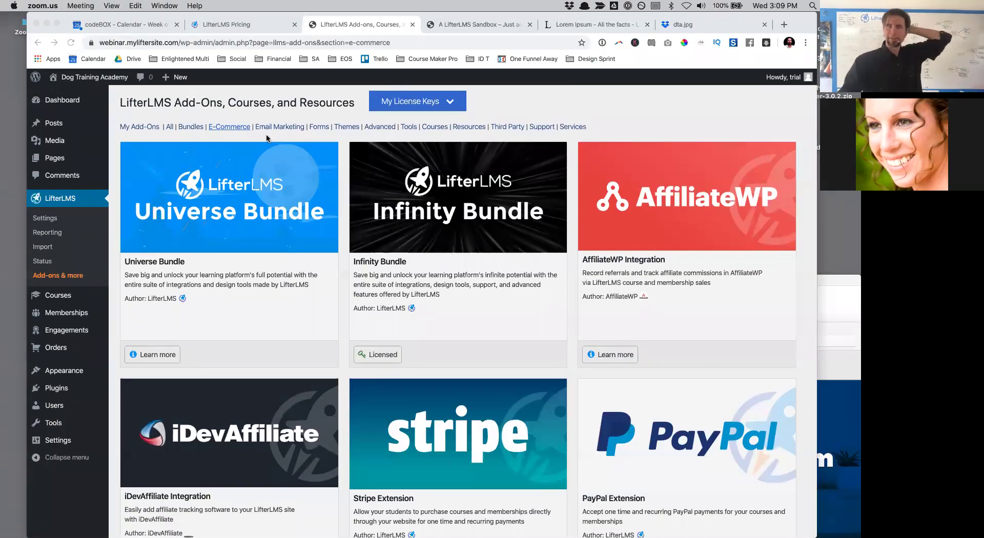
scroll(662, 321, "down", 3)
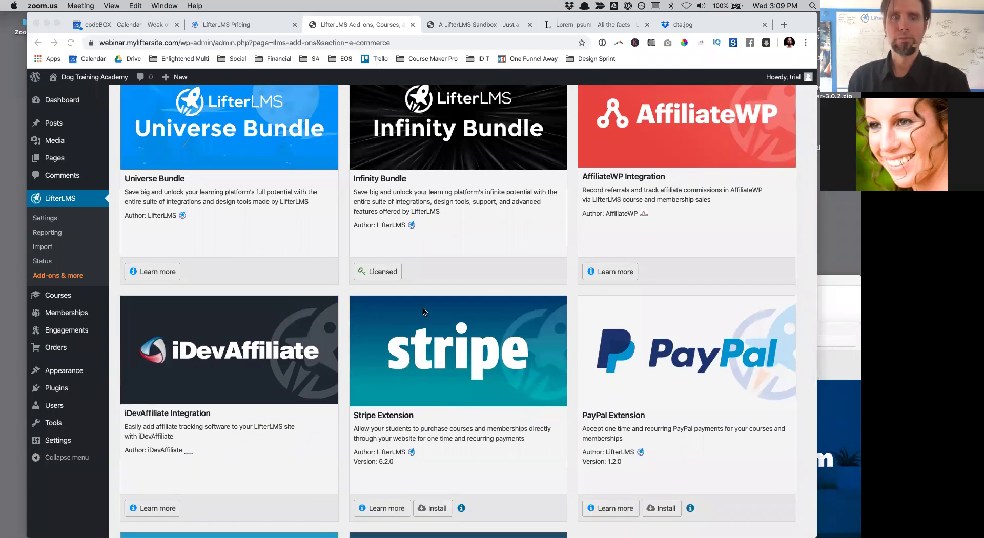
scroll(460, 452, "down", 1)
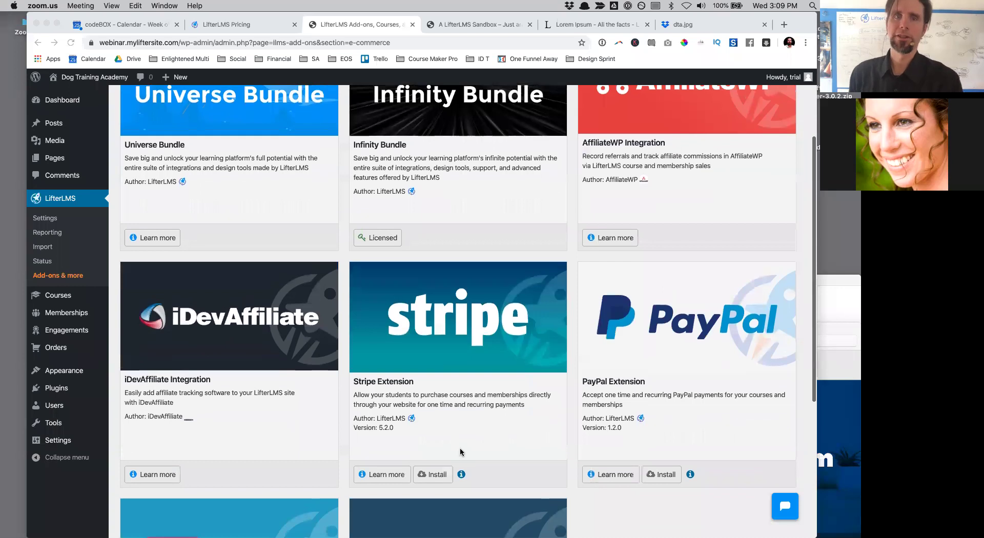
scroll(460, 452, "up", 2)
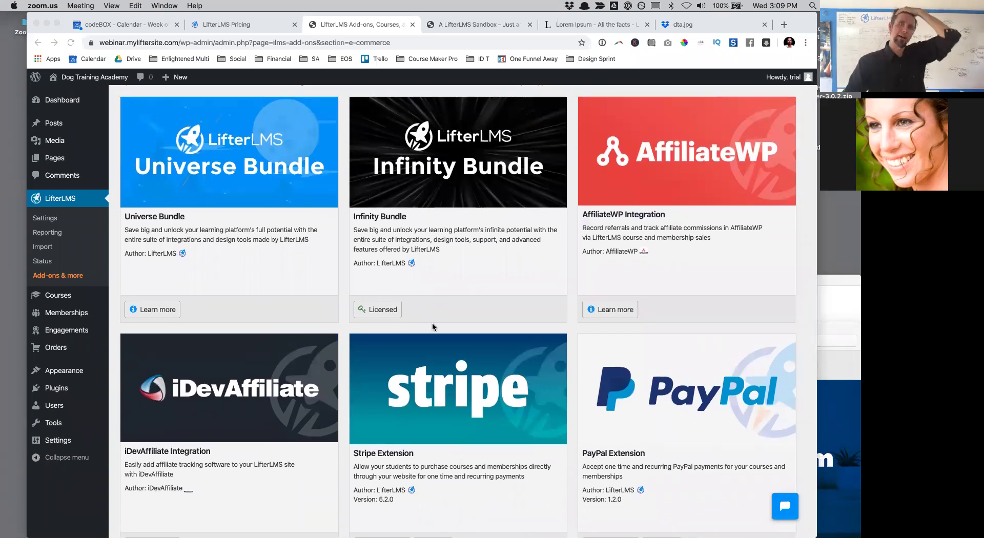
scroll(410, 256, "up", 2)
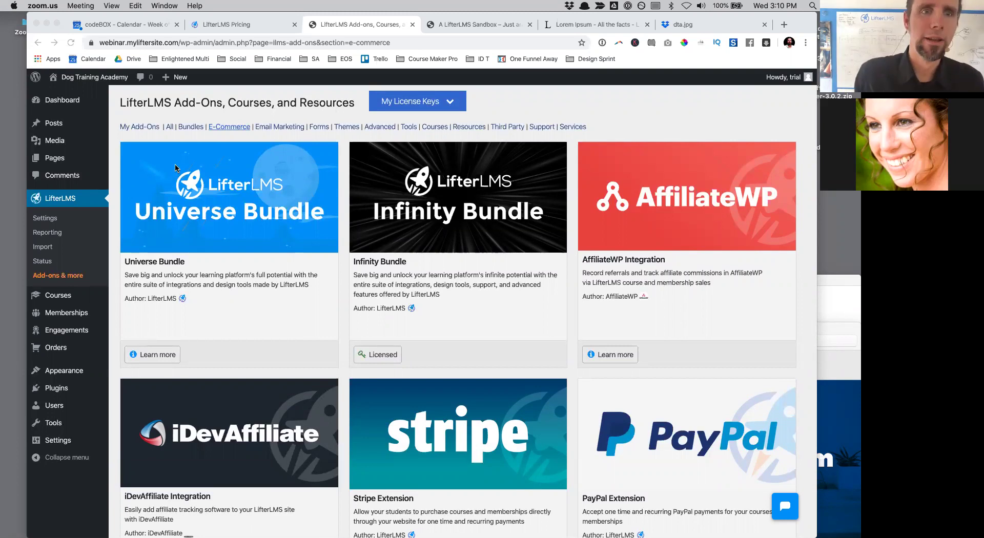
- Select the Stripe Extension for installation among the e-commerce add-ons and apply the install
scroll(325, 301, "down", 5)
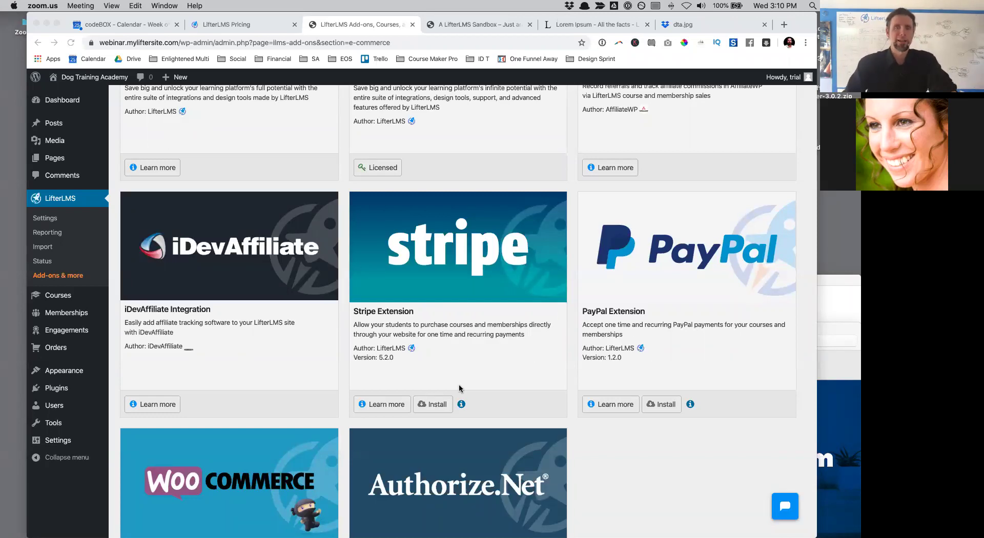
left_click(429, 403)
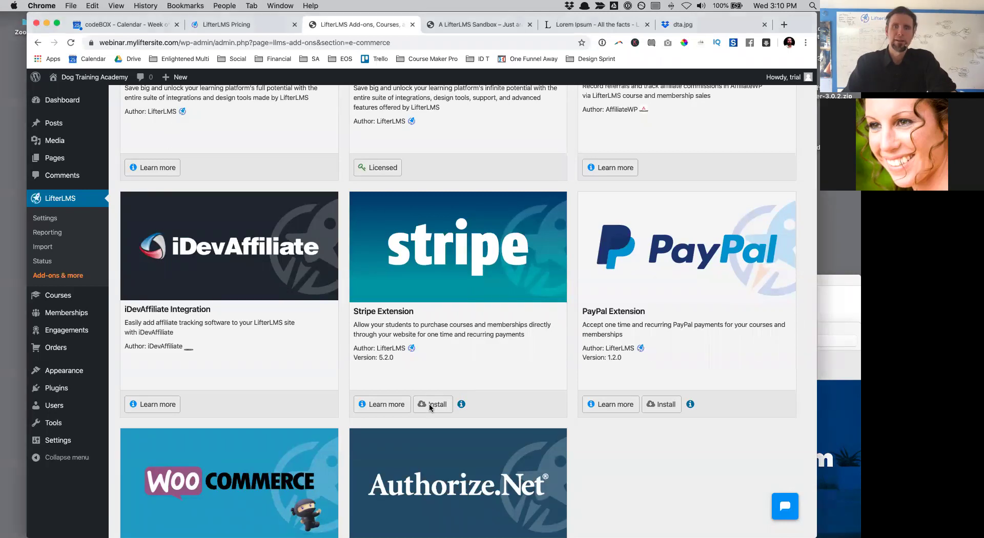
left_click(429, 404)
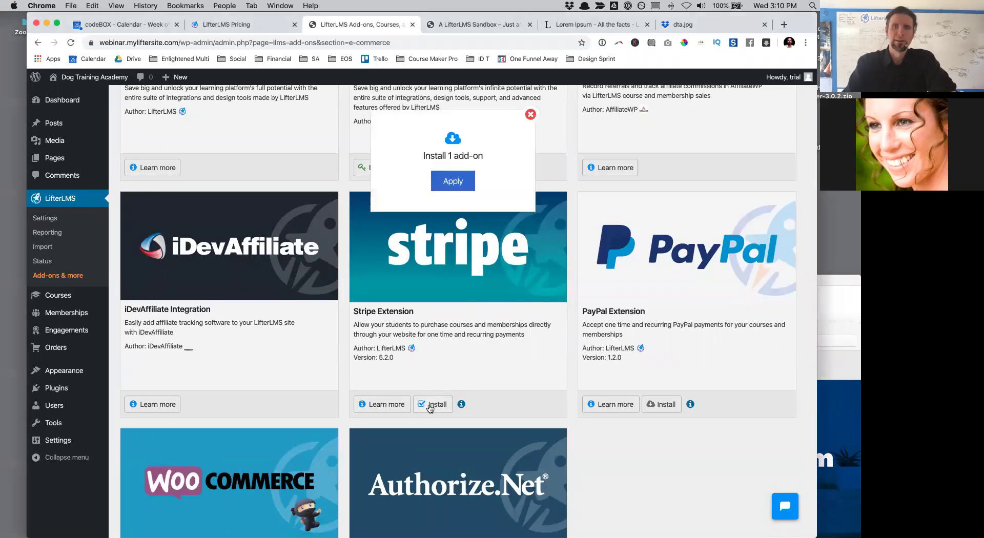
left_click(442, 180)
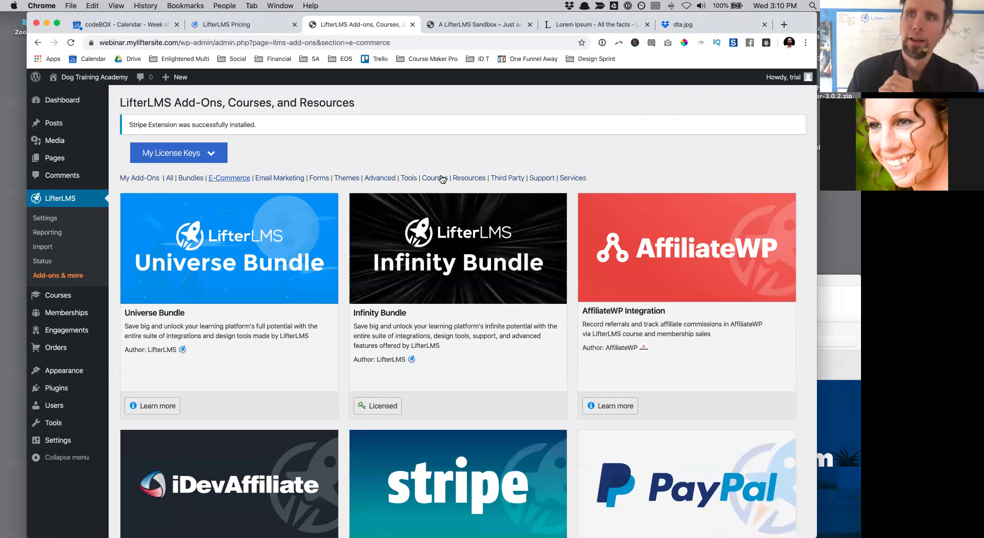
- Widen the browser window and review the e-commerce add-ons, including the options offered for the Stripe and PayPal extensions
left_click_drag(817, 272, 856, 272)
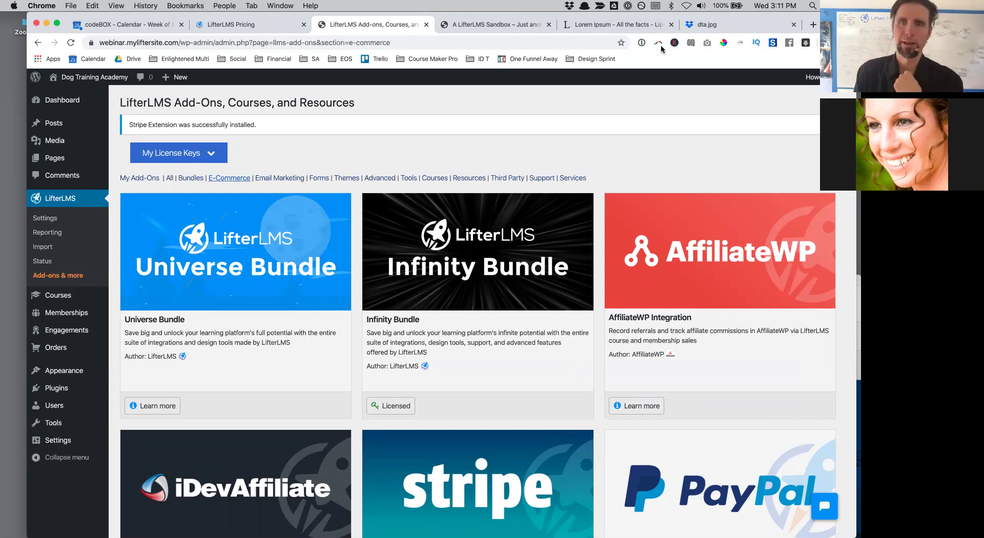
scroll(571, 183, "down", 3)
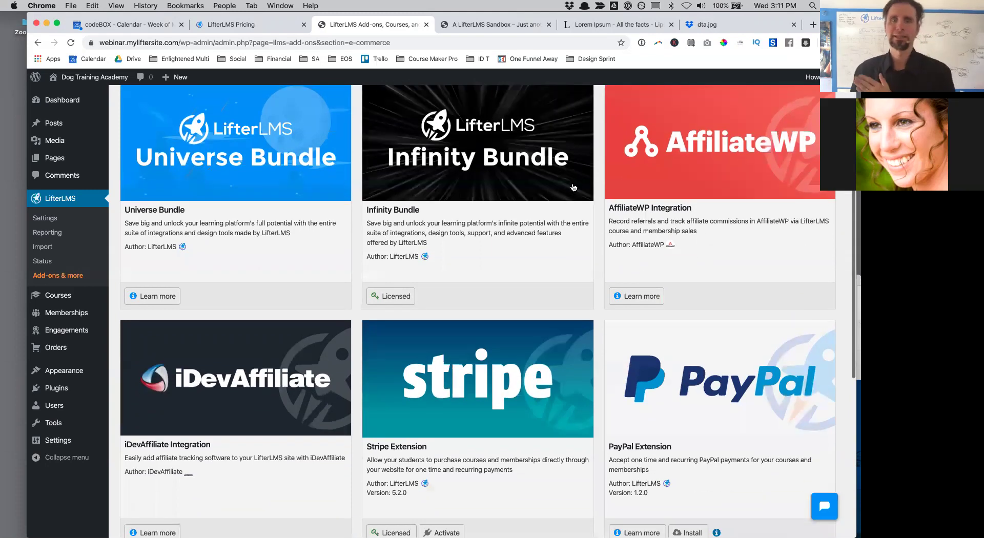
scroll(573, 187, "up", 3)
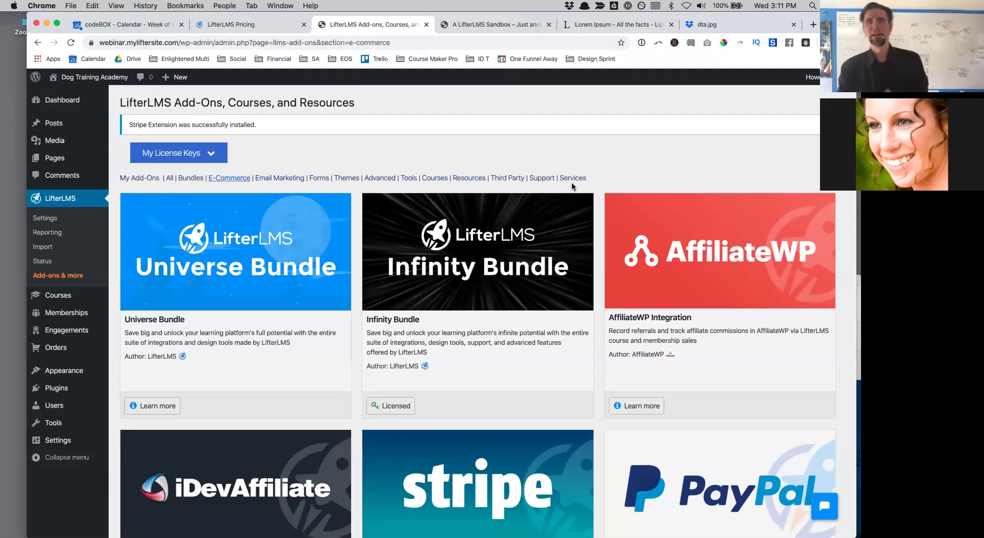
scroll(571, 183, "down", 3)
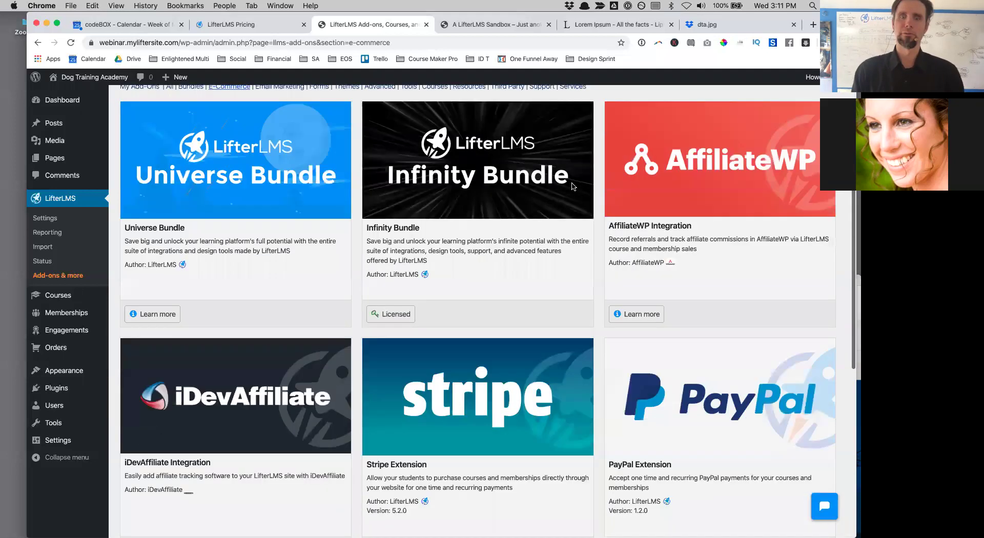
scroll(573, 186, "down", 5)
scroll(573, 187, "up", 3)
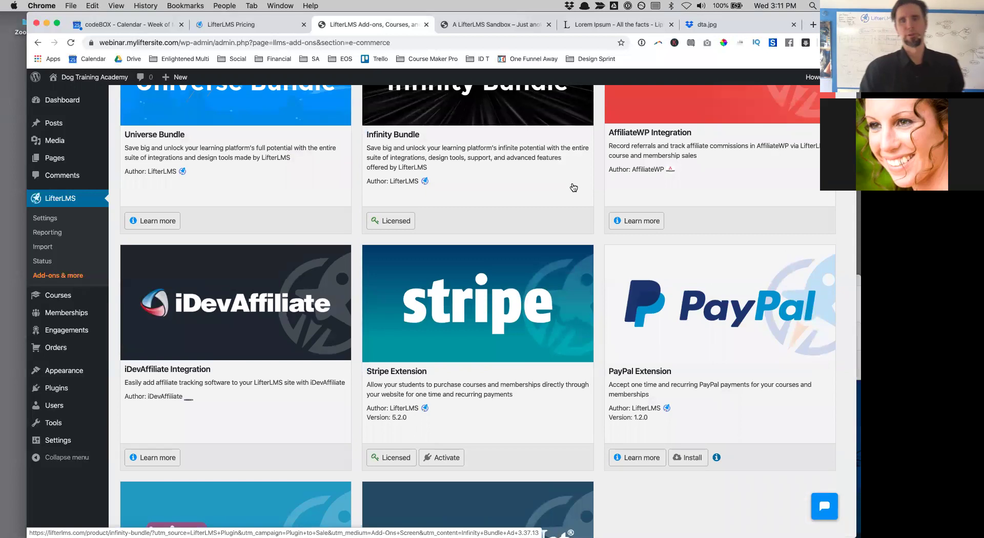
scroll(573, 188, "up", 3)
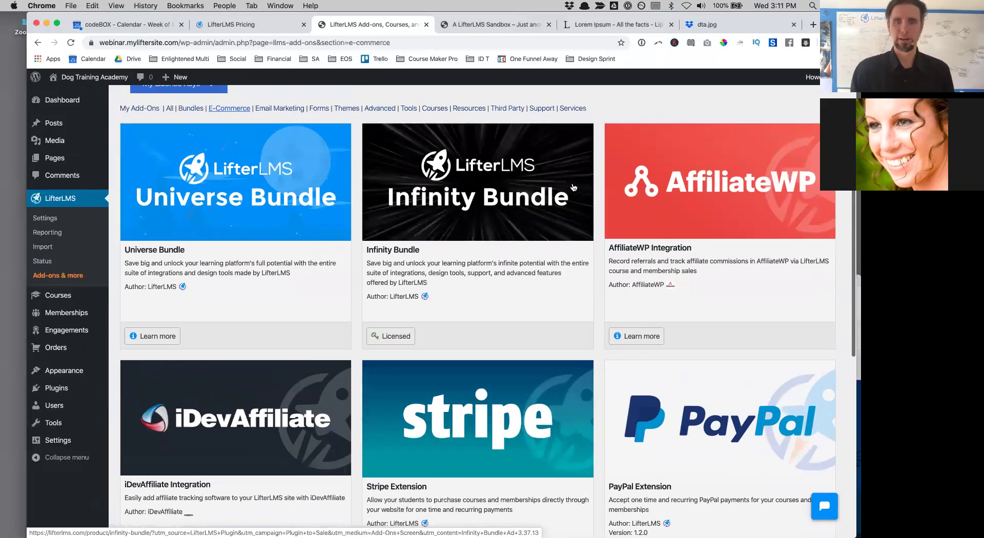
scroll(573, 187, "down", 3)
scroll(573, 187, "up", 5)
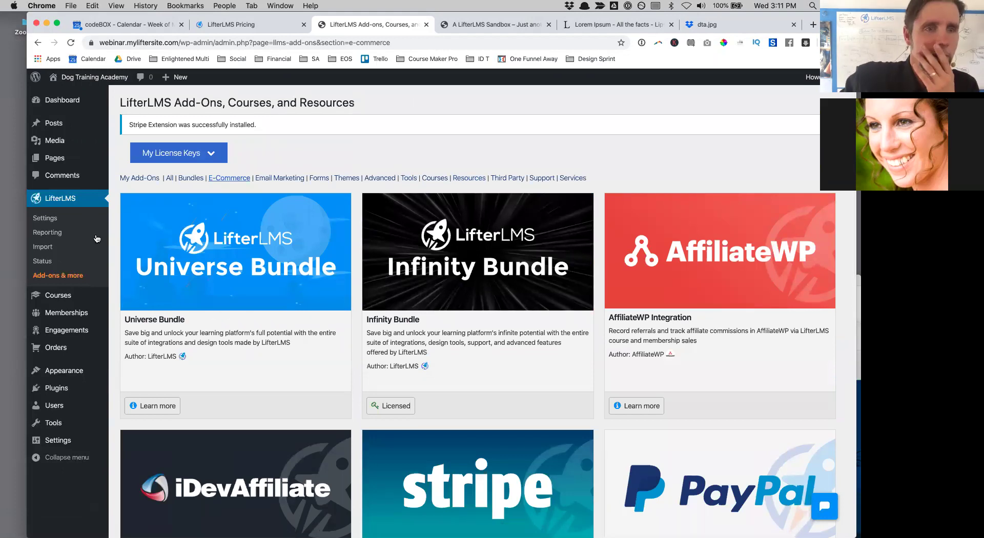
- Look through the LifterLMS integrations and checkout settings for the available payment gateways
left_click(55, 219)
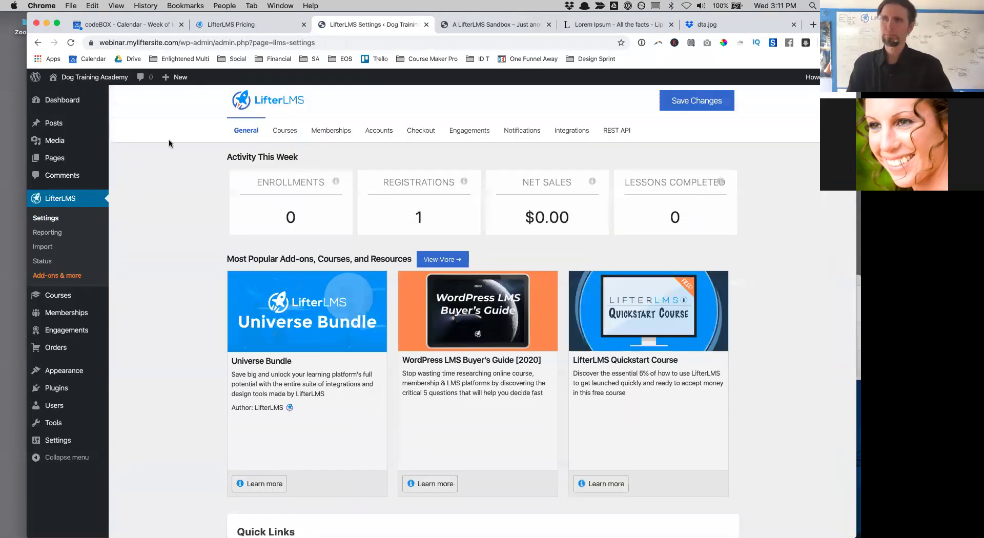
left_click(559, 129)
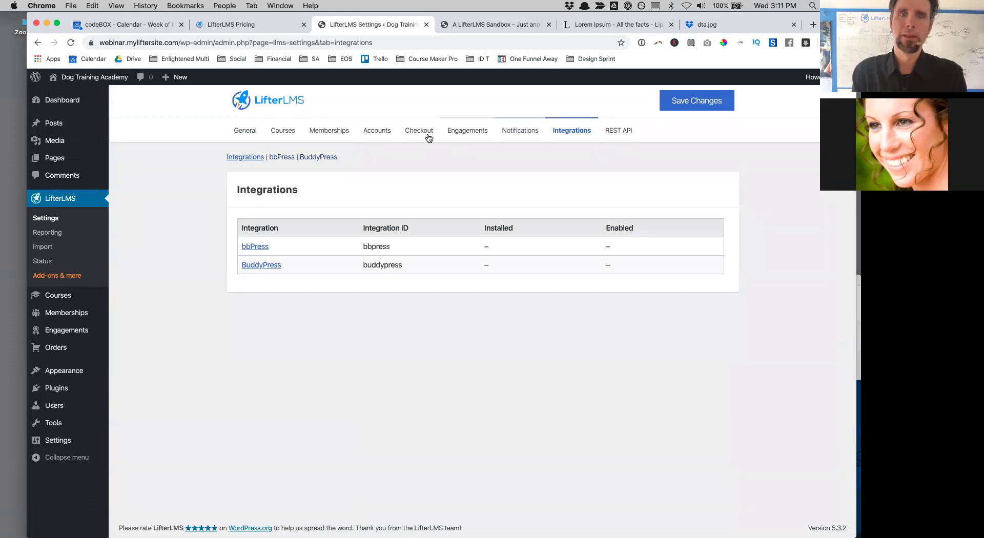
left_click(412, 130)
scroll(541, 338, "down", 7)
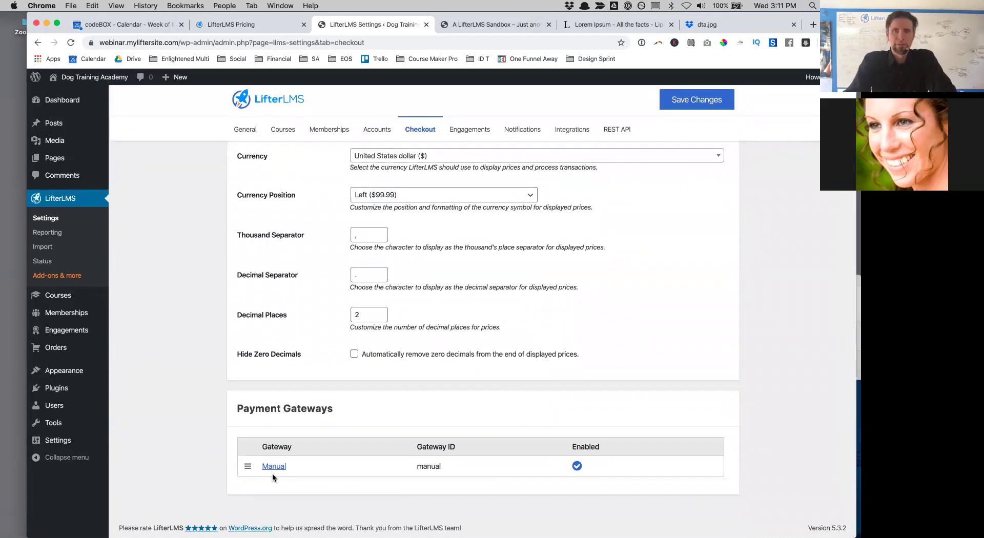
mouse_move(51, 341)
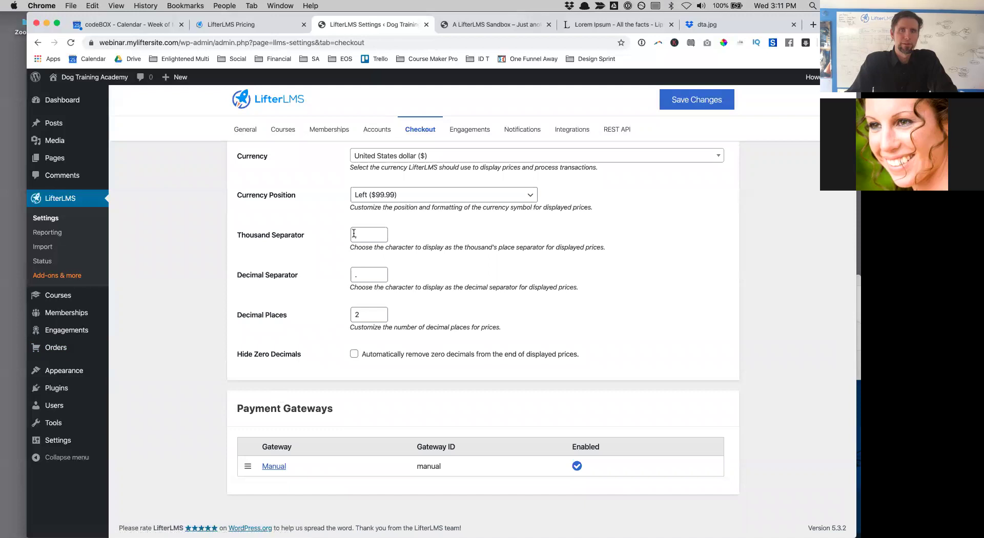
- Activate the LifterLMS Stripe Payment Gateway plugin among the installed plugins
scroll(349, 277, "up", 3)
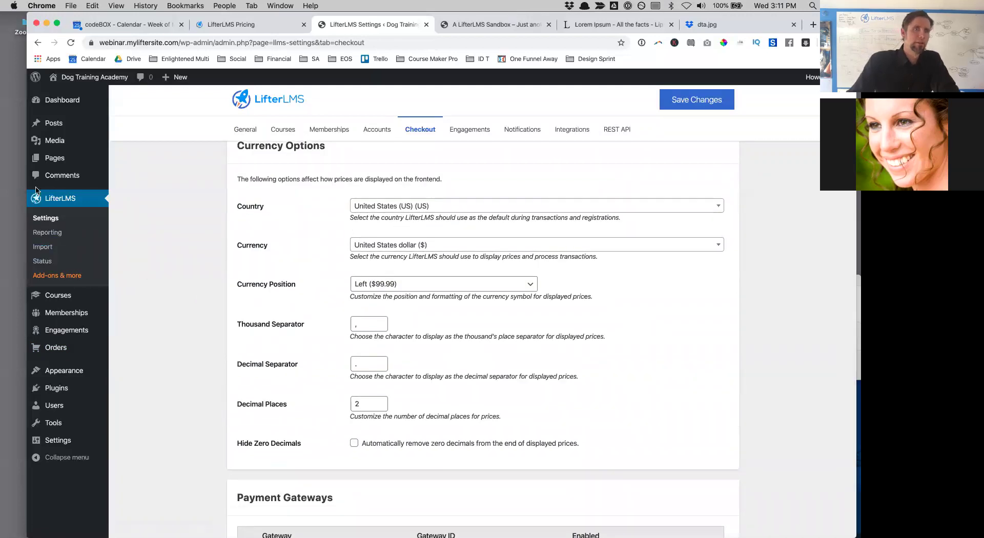
left_click(59, 394)
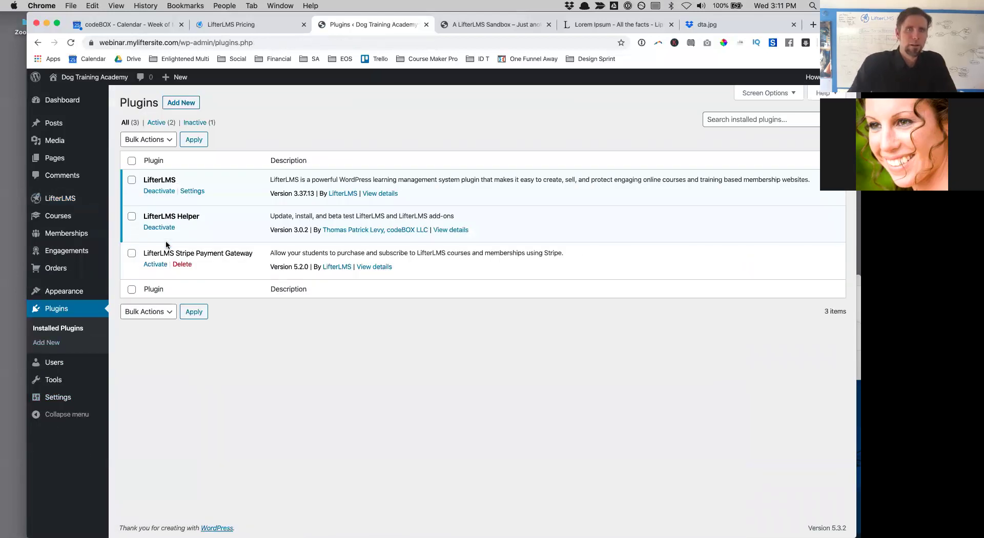
left_click(157, 263)
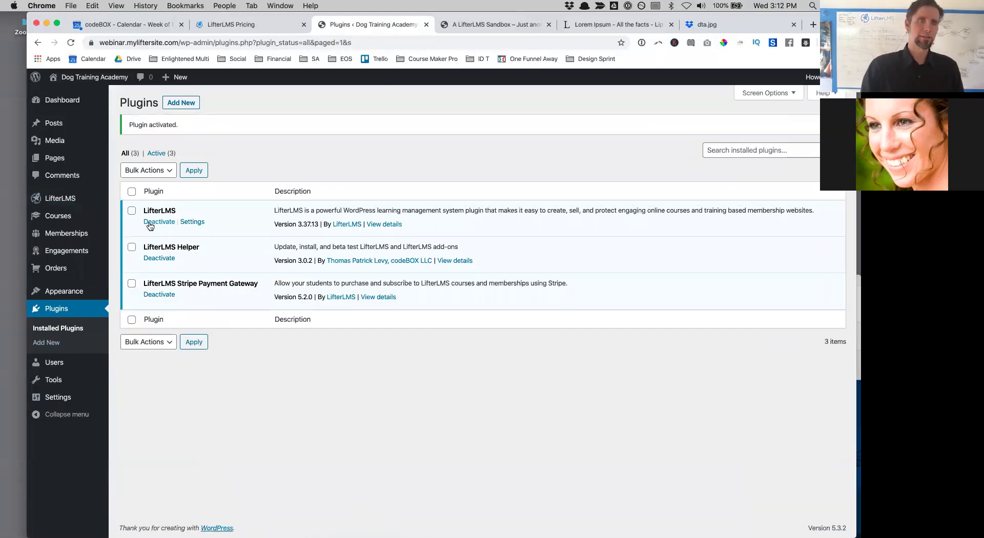
- Enable Stripe as a payment gateway in the LifterLMS checkout settings and save the change
mouse_move(69, 203)
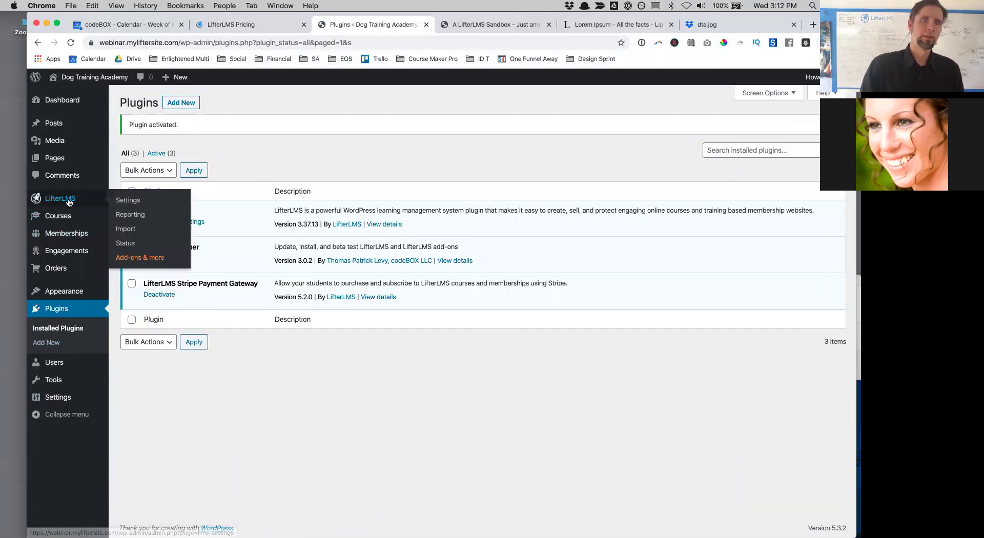
left_click(129, 201)
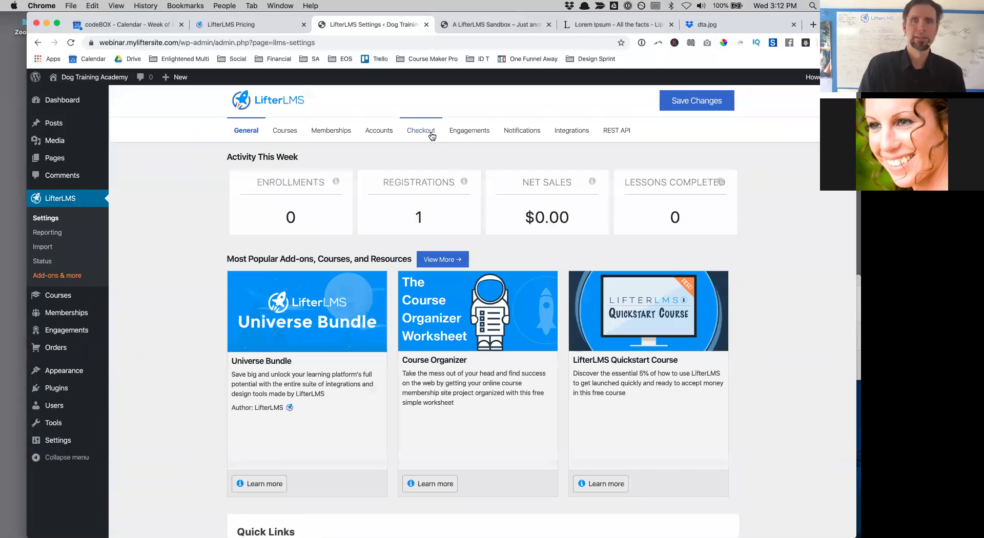
left_click(431, 132)
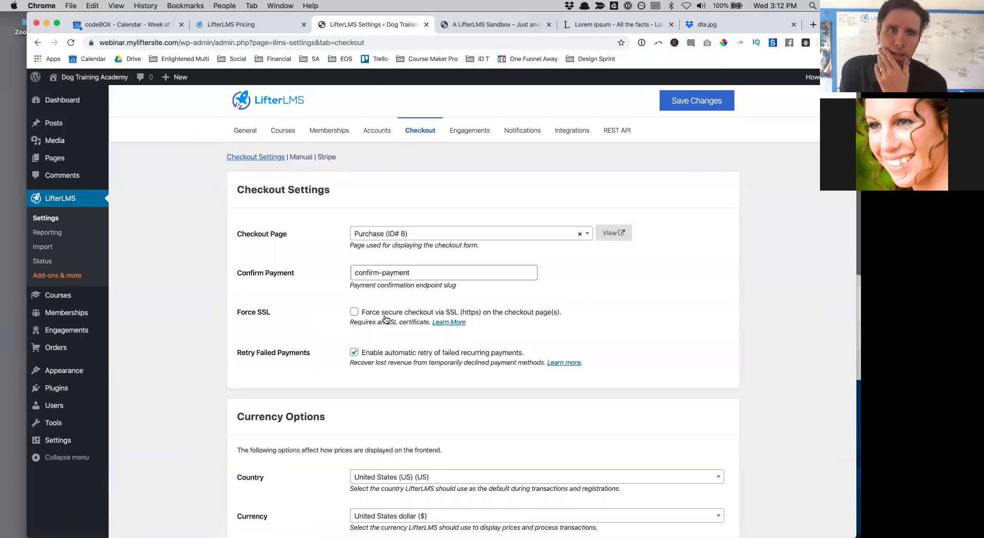
scroll(385, 319, "down", 10)
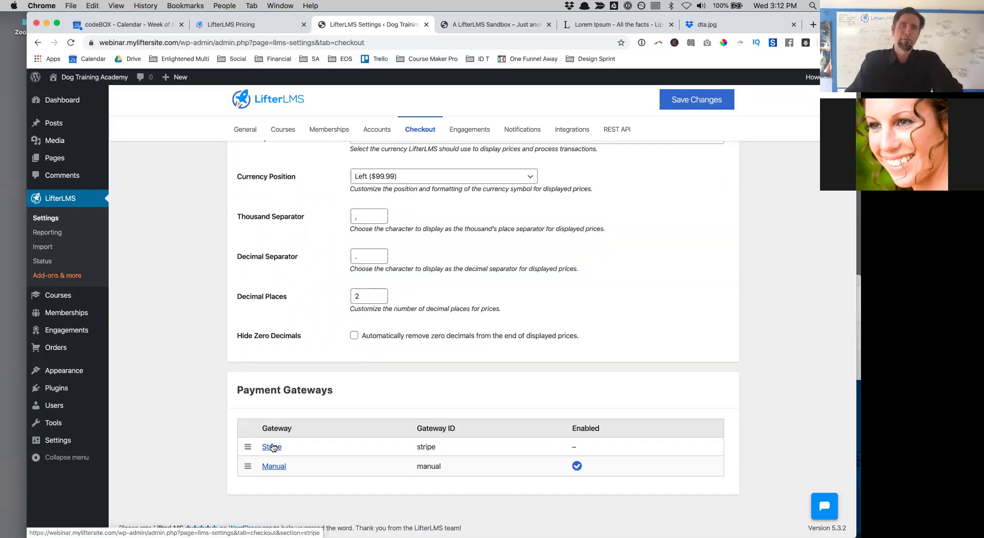
left_click(272, 447)
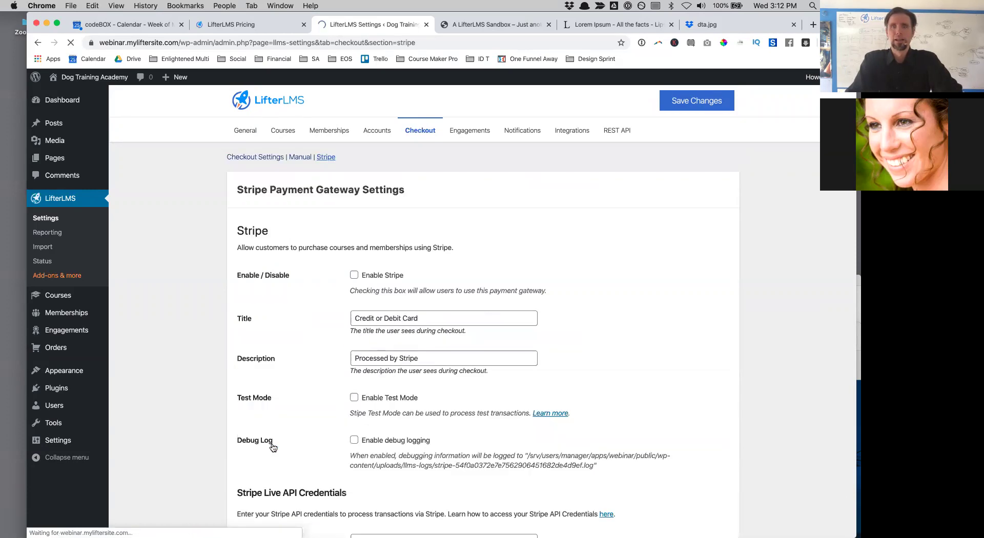
left_click(354, 275)
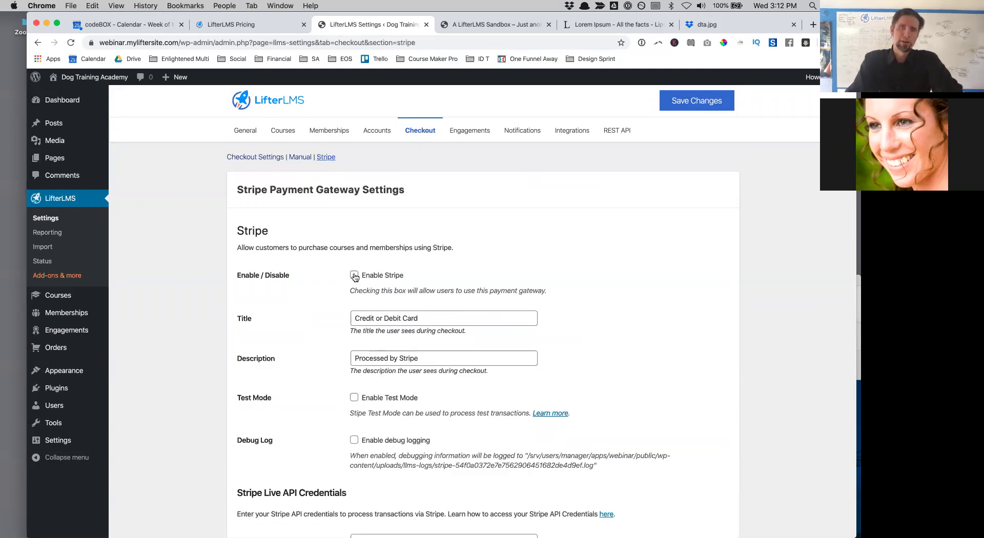
scroll(517, 351, "down", 1)
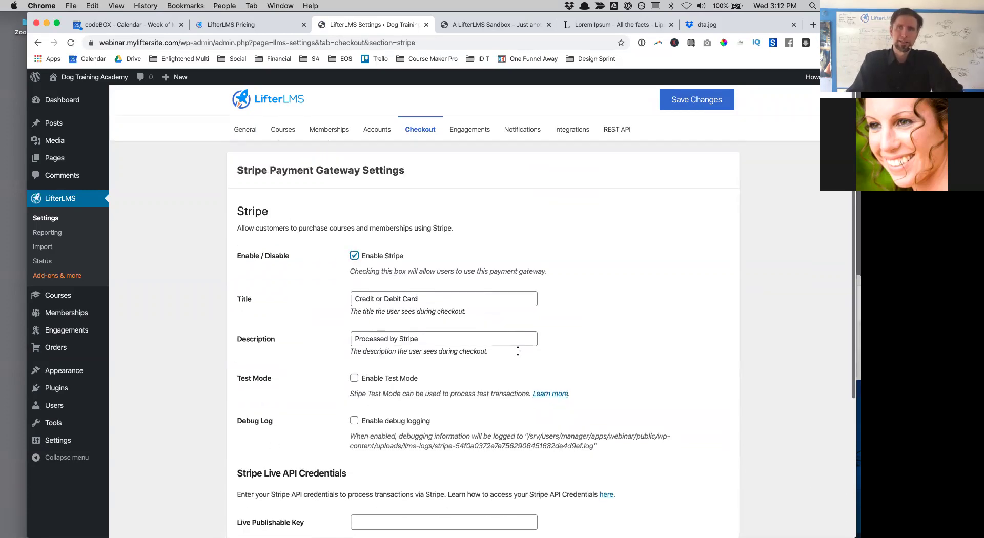
left_click(698, 101)
- Review Stripe's live publishable and secret key fields and enable Test Mode for the gateway
scroll(641, 316, "down", 5)
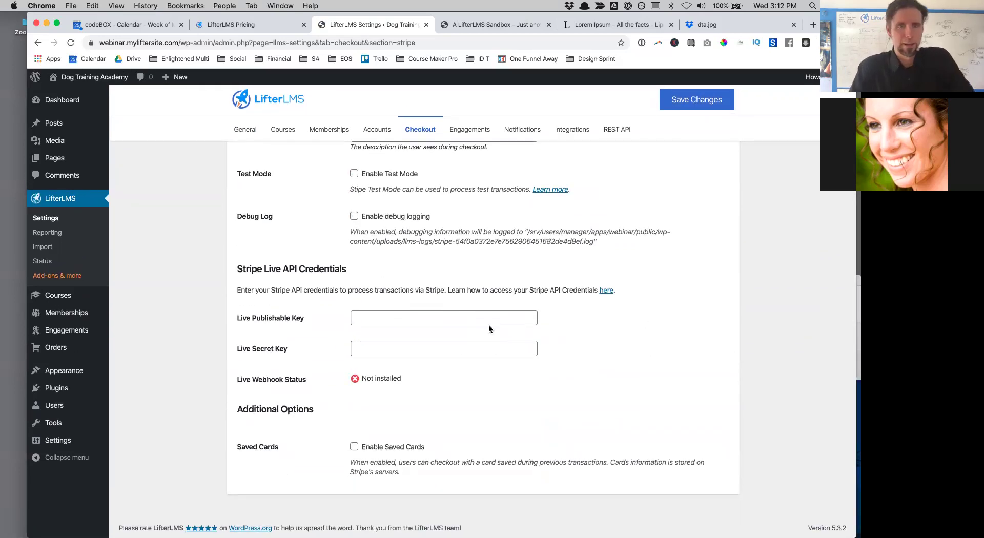
scroll(487, 326, "up", 1)
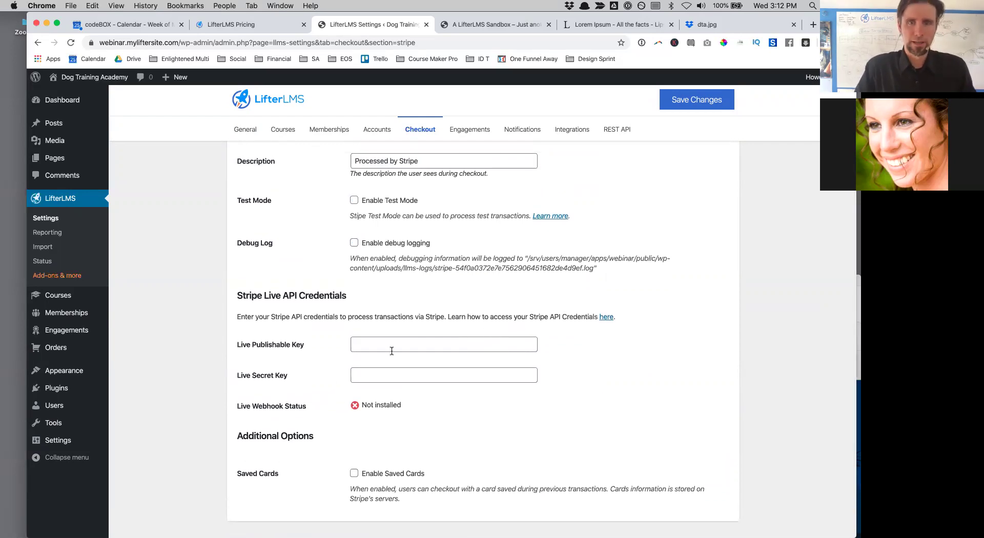
scroll(357, 432, "up", 3)
left_click(385, 418)
left_click(363, 450)
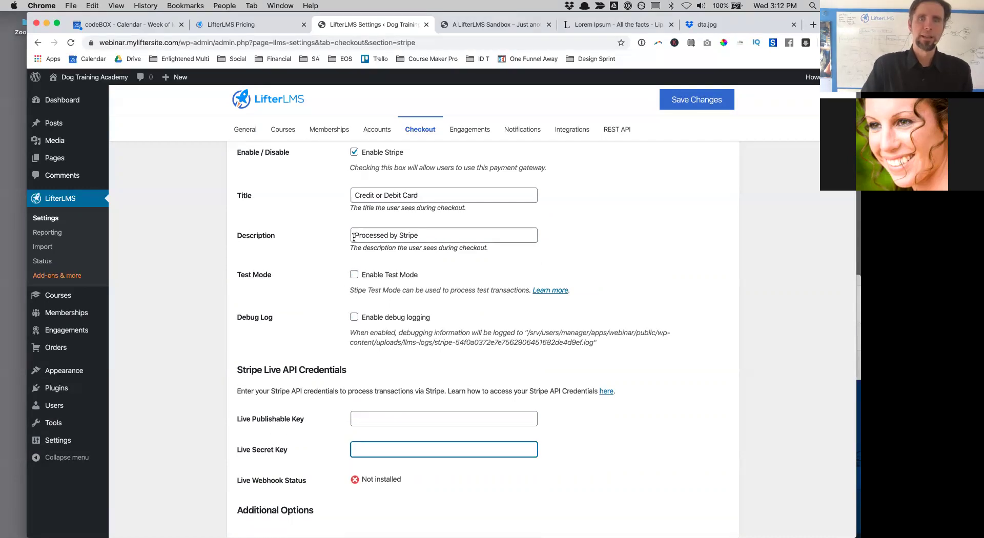
left_click(354, 275)
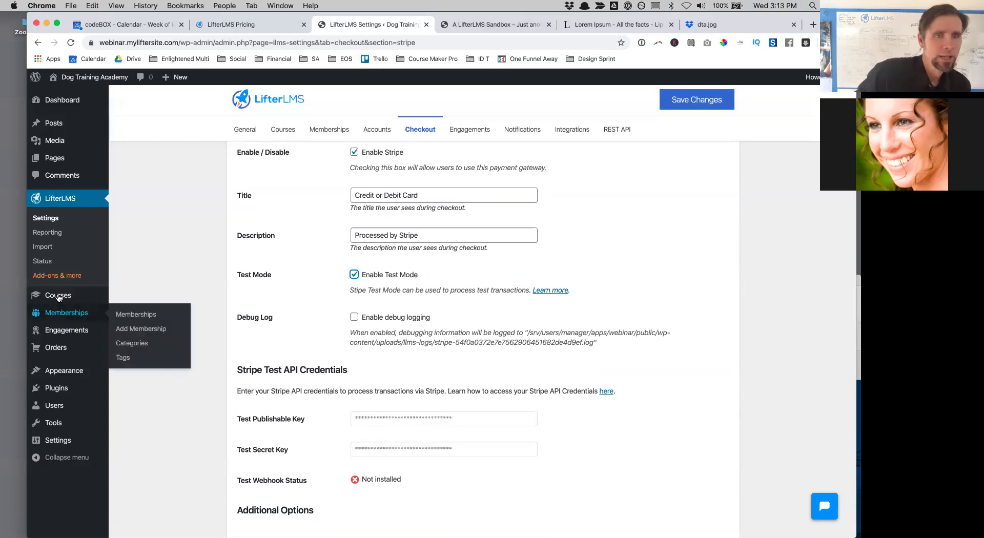
scroll(82, 251, "up", 5)
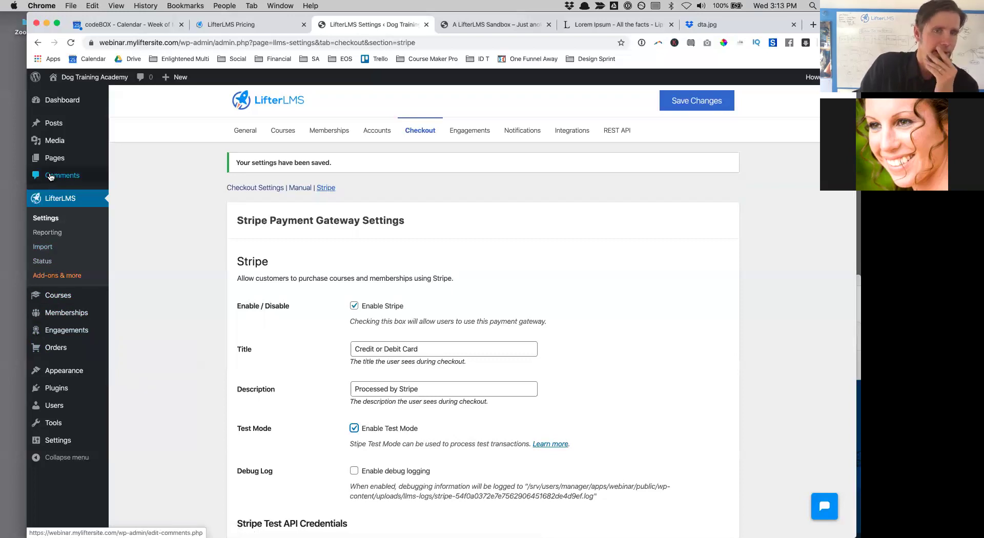
- Open the Zoom for Online Educators course for editing and add a new access plan
left_click(62, 297)
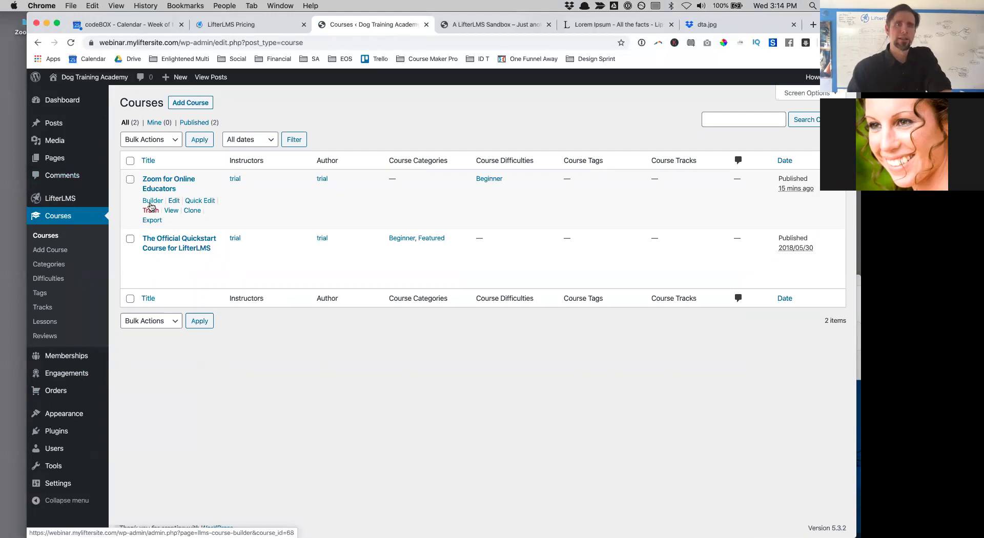
left_click(172, 206)
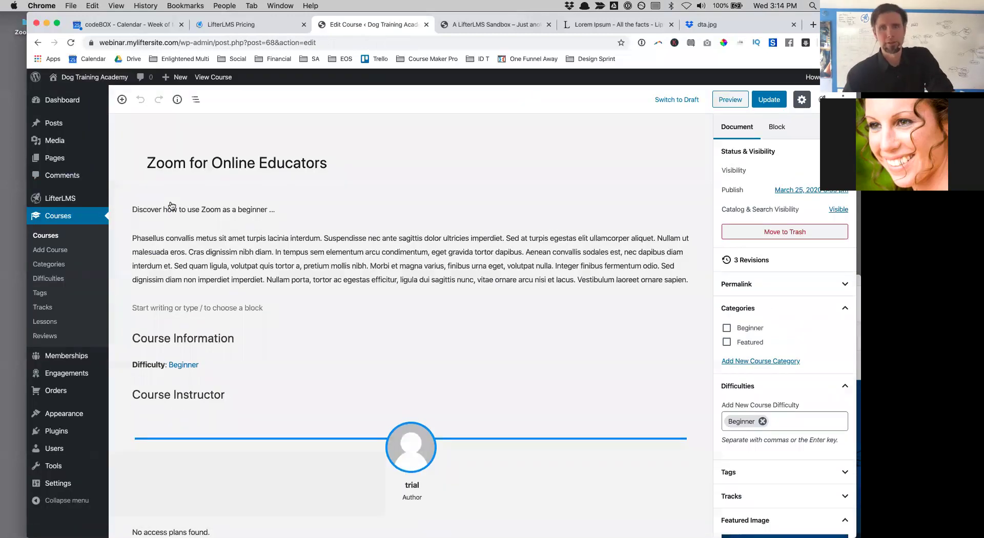
scroll(195, 204, "down", 10)
scroll(293, 231, "down", 15)
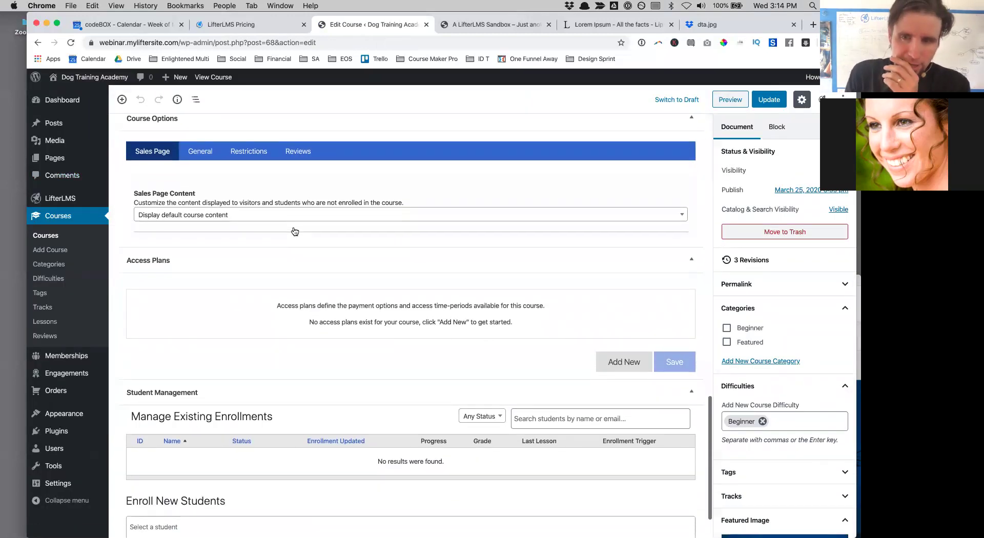
left_click(683, 264)
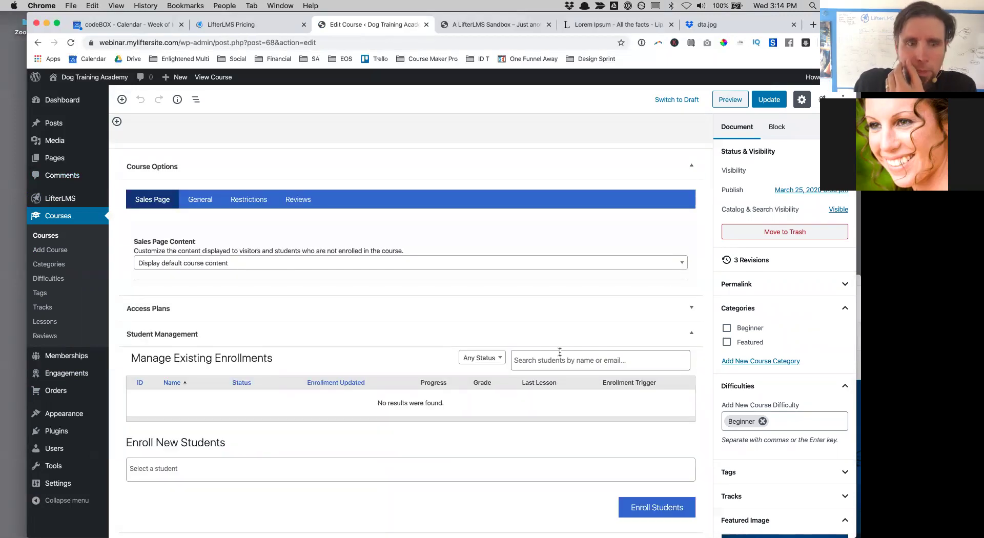
left_click(689, 309)
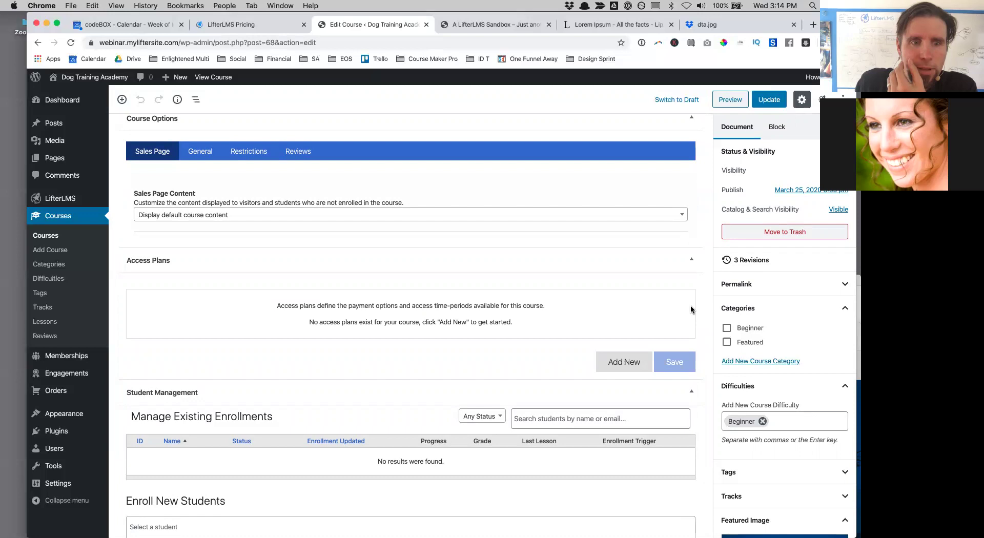
left_click(634, 361)
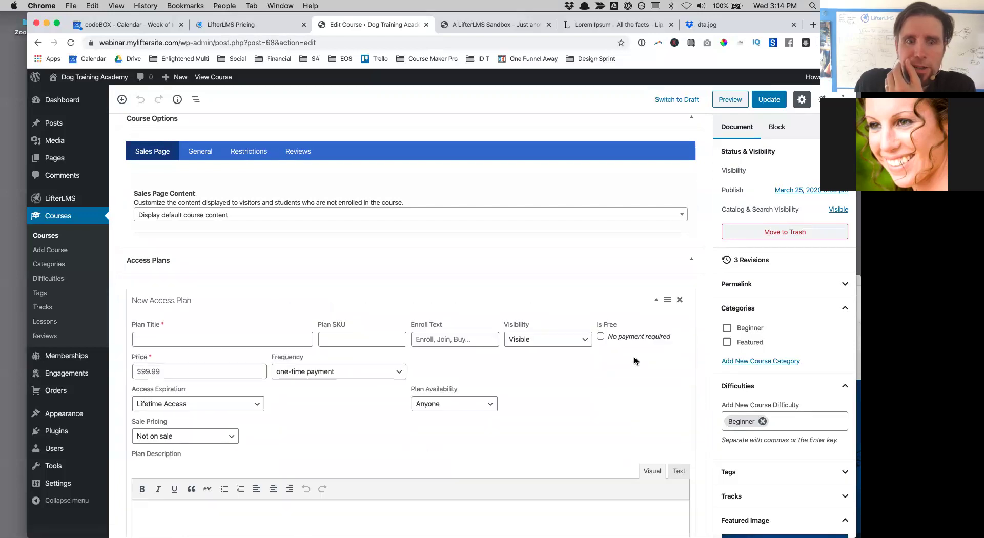
- Title the new access plan "One Time Payment"
left_click(196, 339)
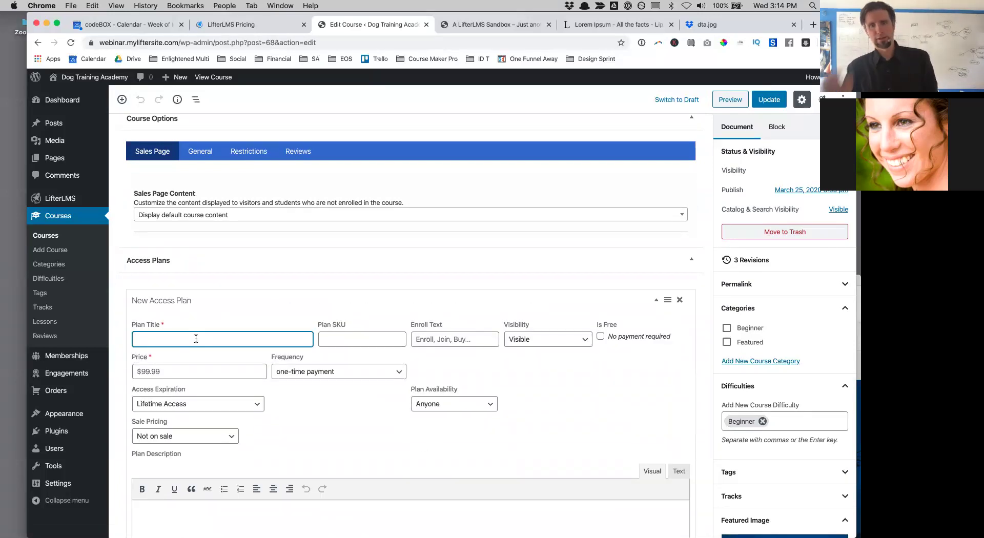
type("One ztime")
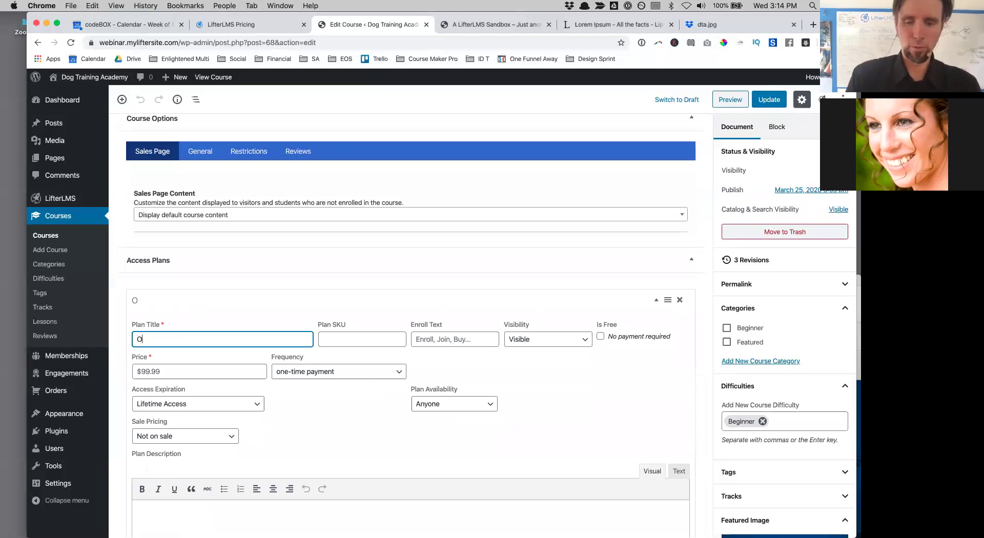
key("BackSpace")
key("BackSpace")
key("BackSpace")
key("BackSpace")
type("Tim")
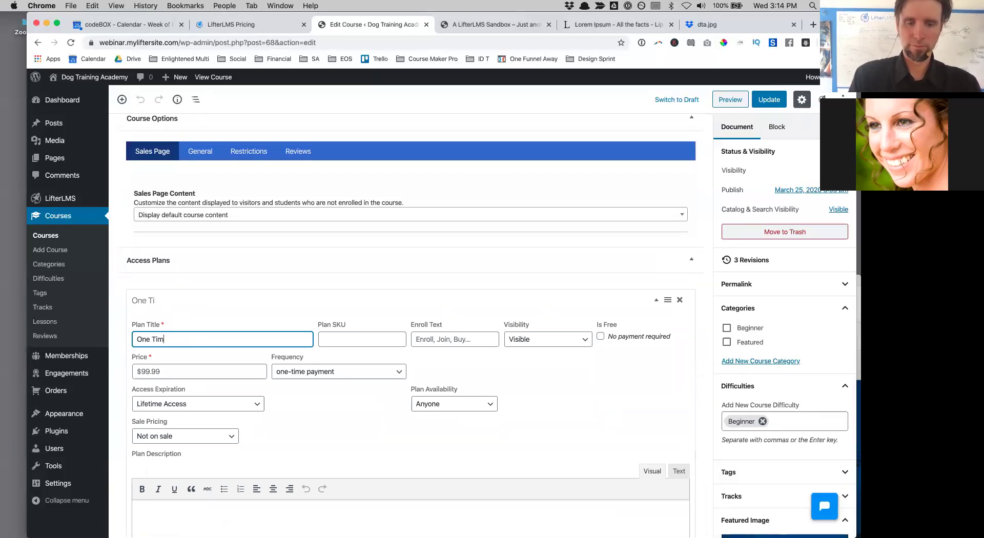
type("e Payment")
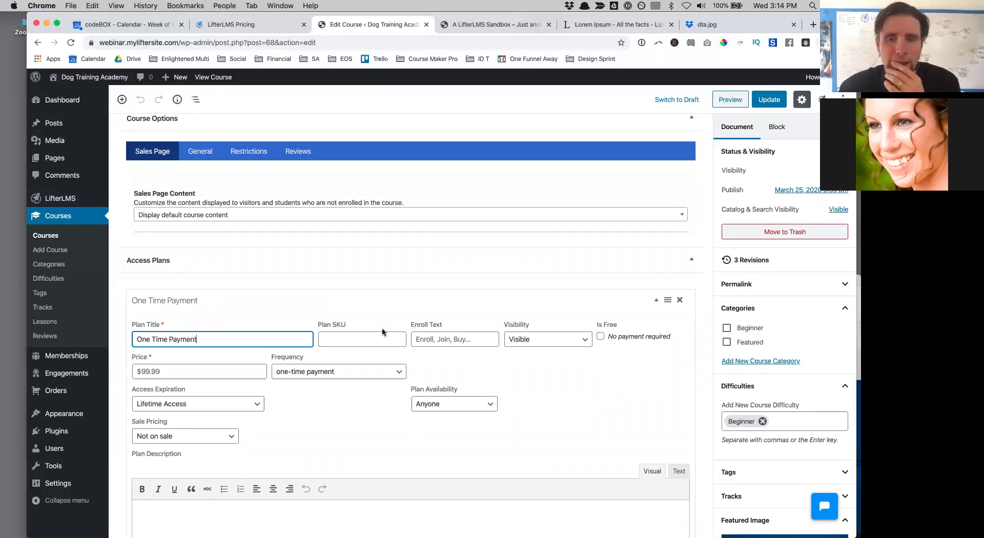
- Set the plan's price to 1000 with the one-time payment frequency
left_click(201, 370)
type("1000")
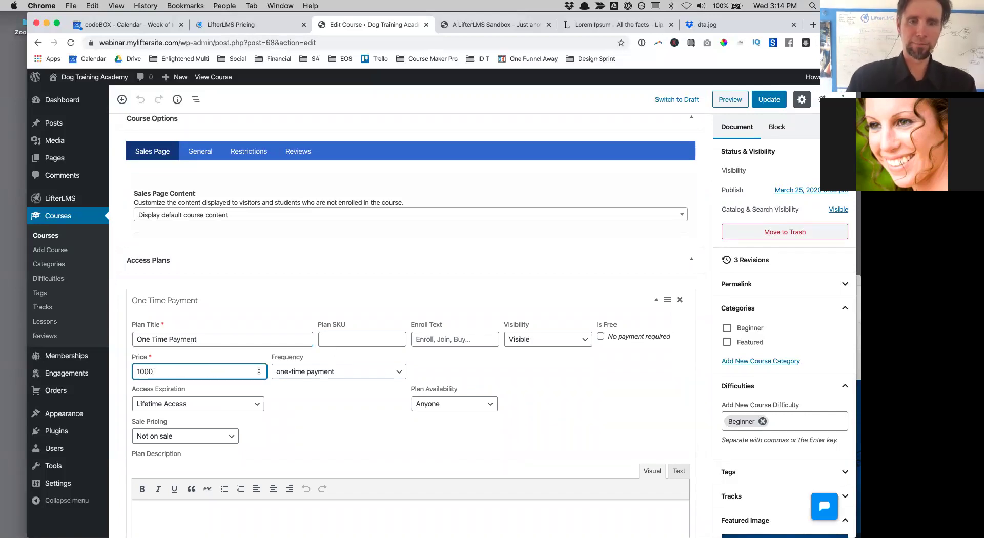
left_click(333, 370)
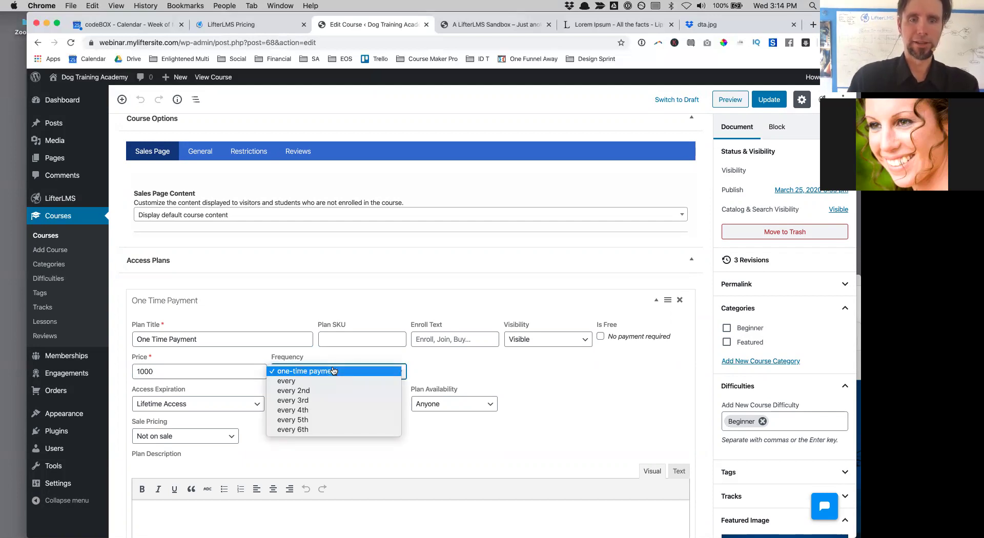
left_click(332, 370)
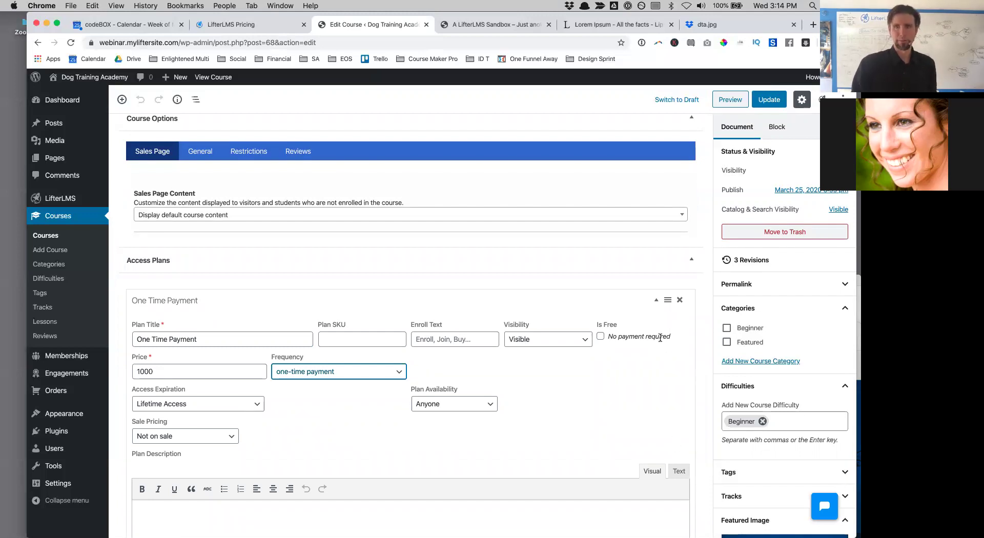
- Add a second access plan to the course and title it "Payment Plan"
scroll(670, 377, "down", 5)
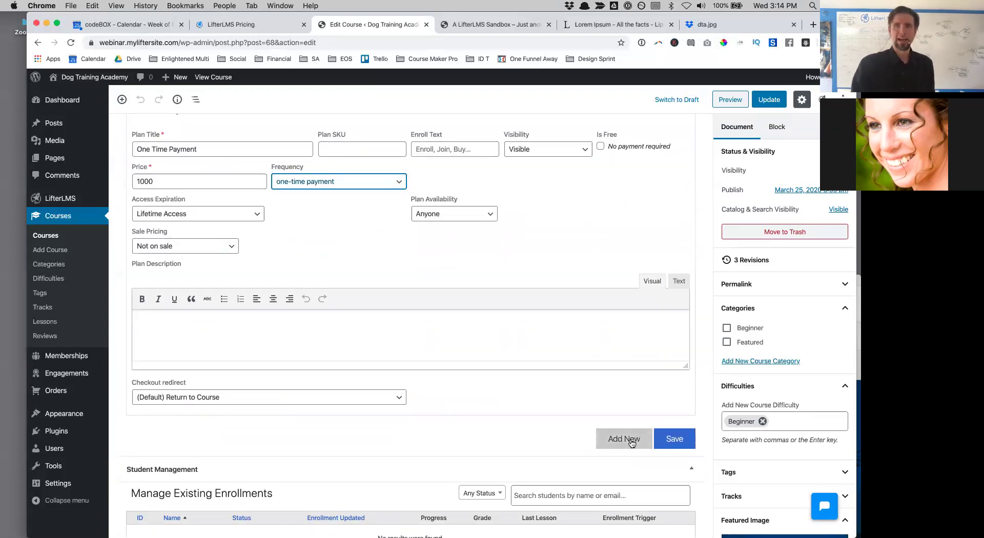
scroll(628, 436, "down", 2)
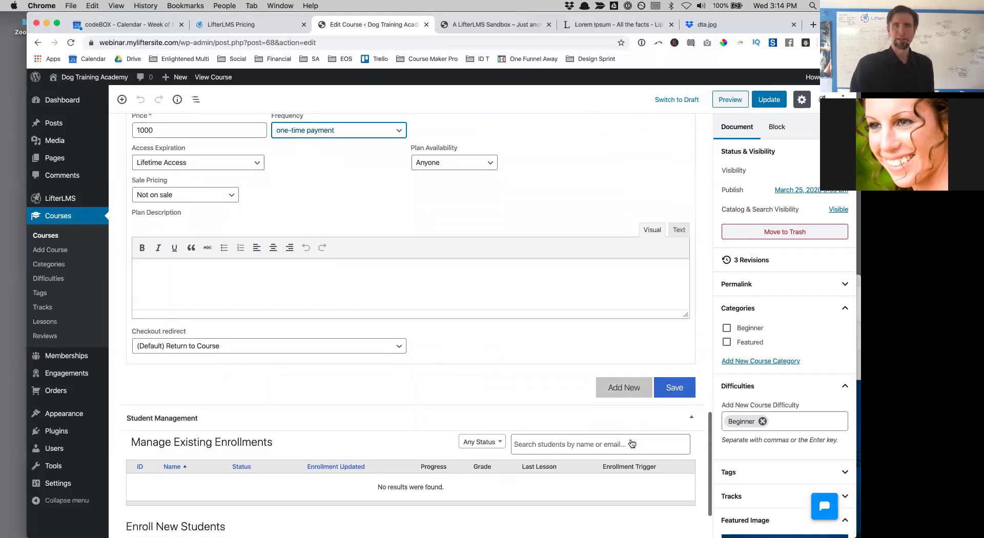
left_click(621, 389)
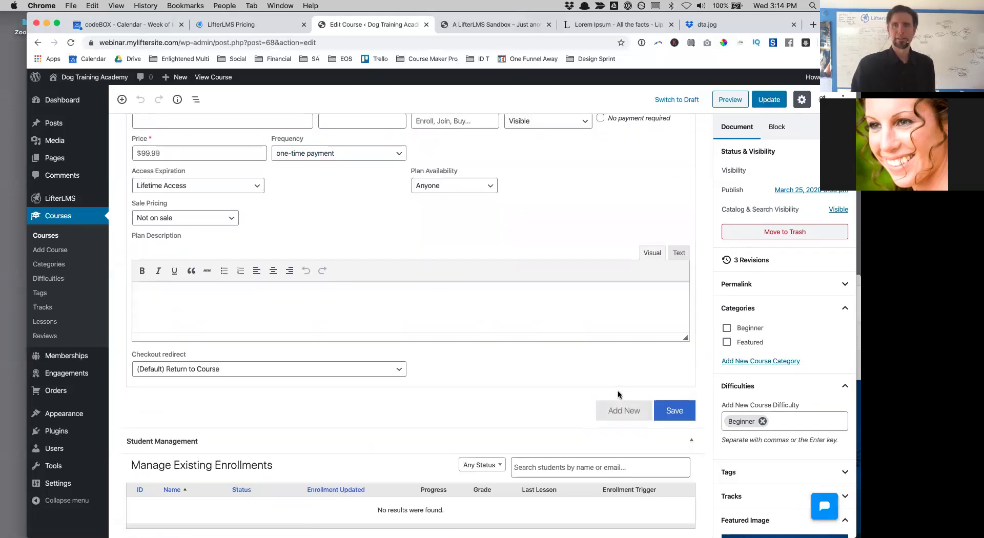
scroll(441, 287, "up", 5)
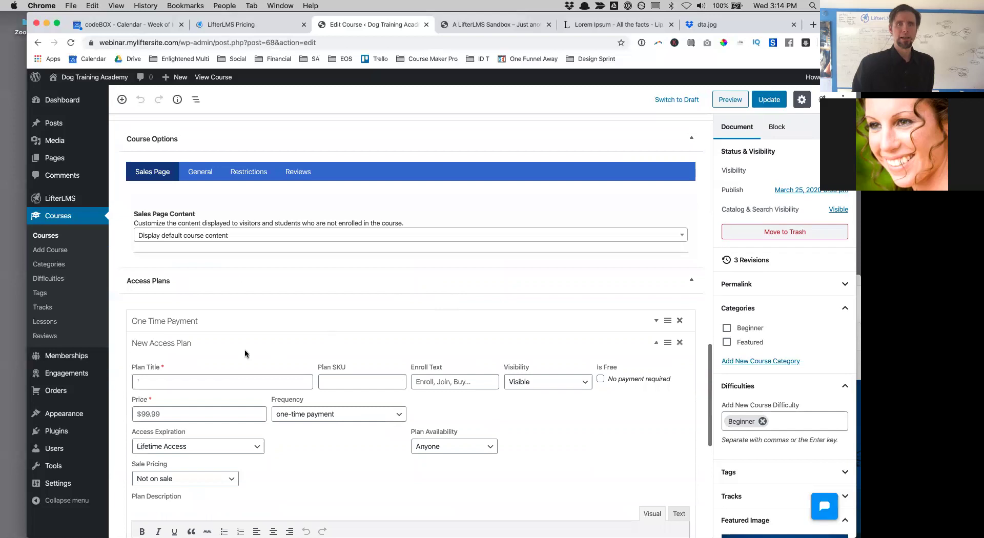
left_click(191, 380)
type("P")
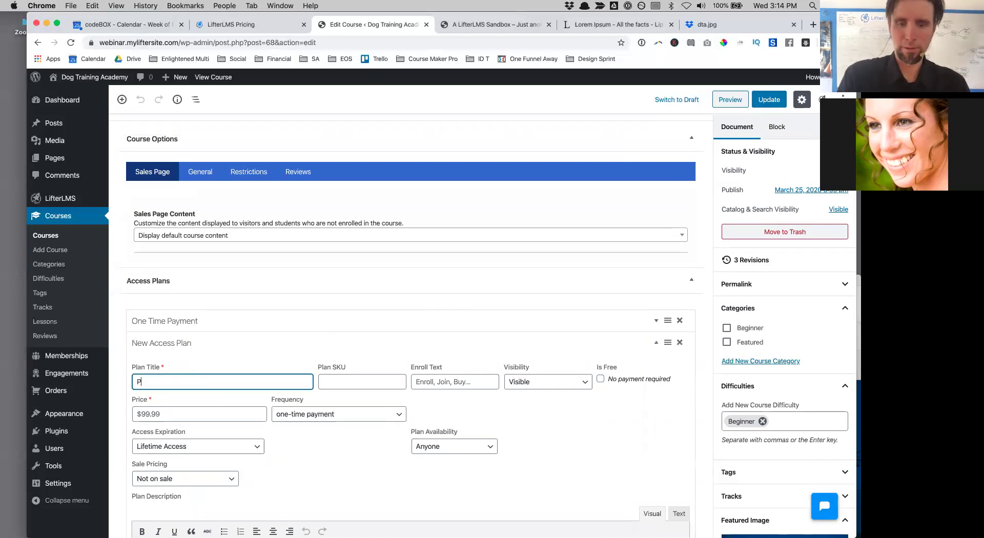
type("yment ")
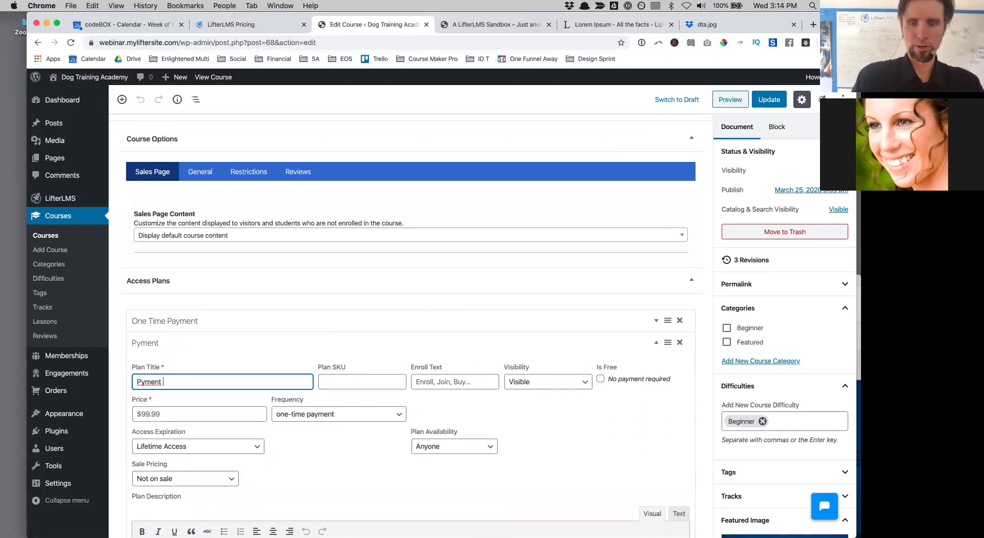
type("Plan")
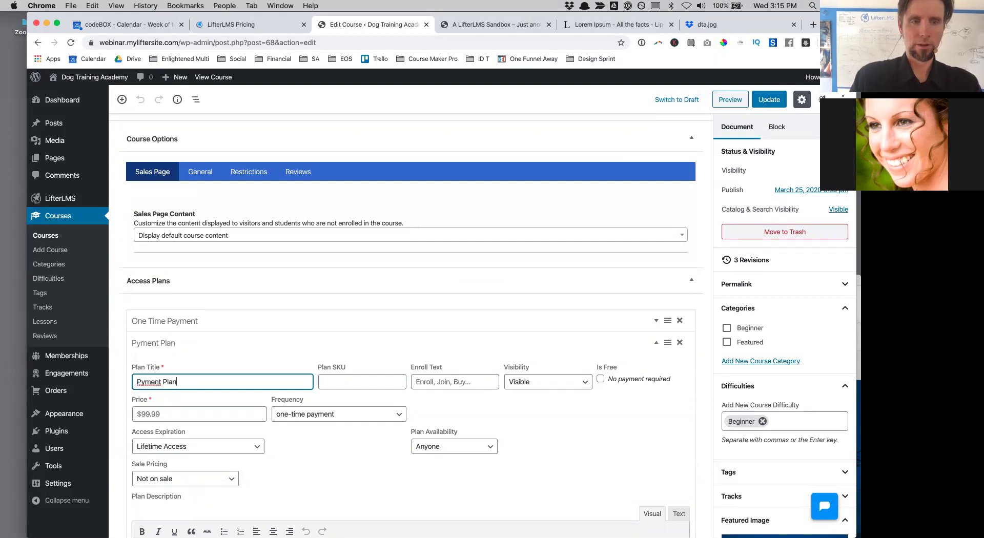
left_click(141, 382)
type("a")
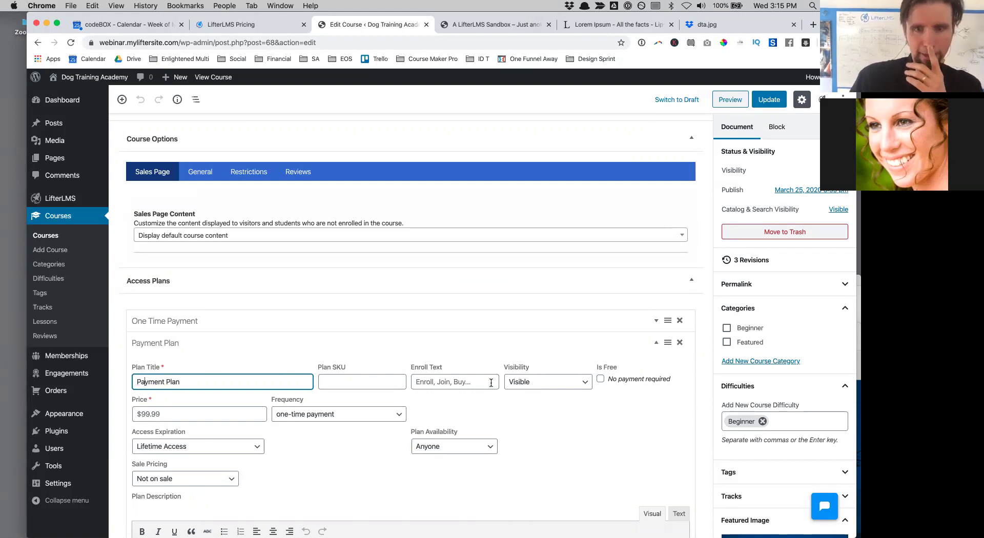
- Set the Payment Plan's price to 400, charged every month for 3 months
left_click(200, 415)
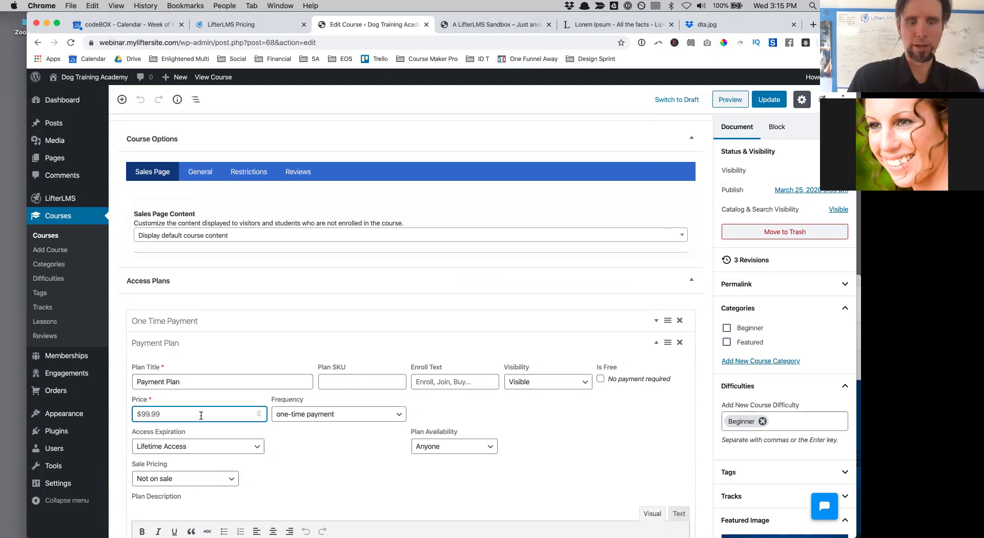
type("400")
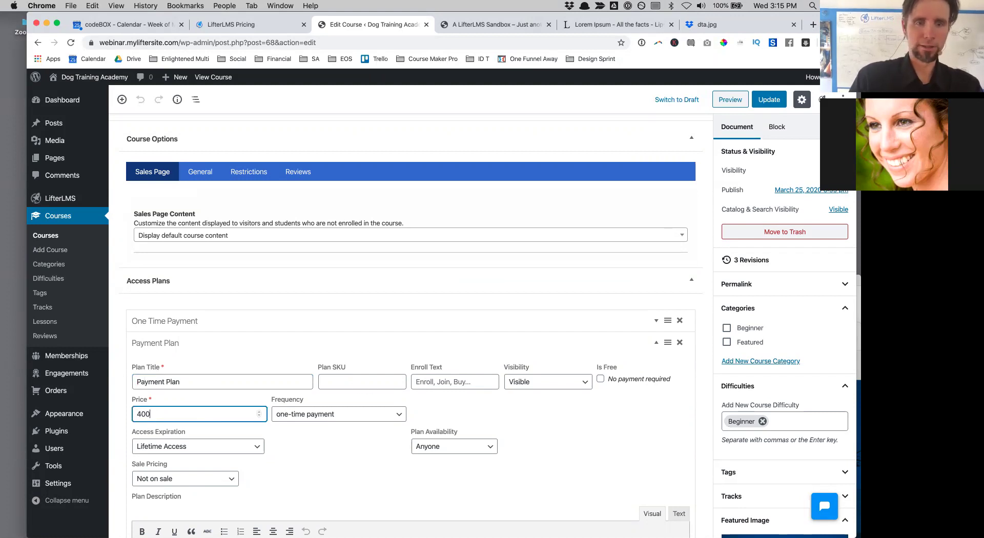
left_click(353, 416)
left_click(381, 423)
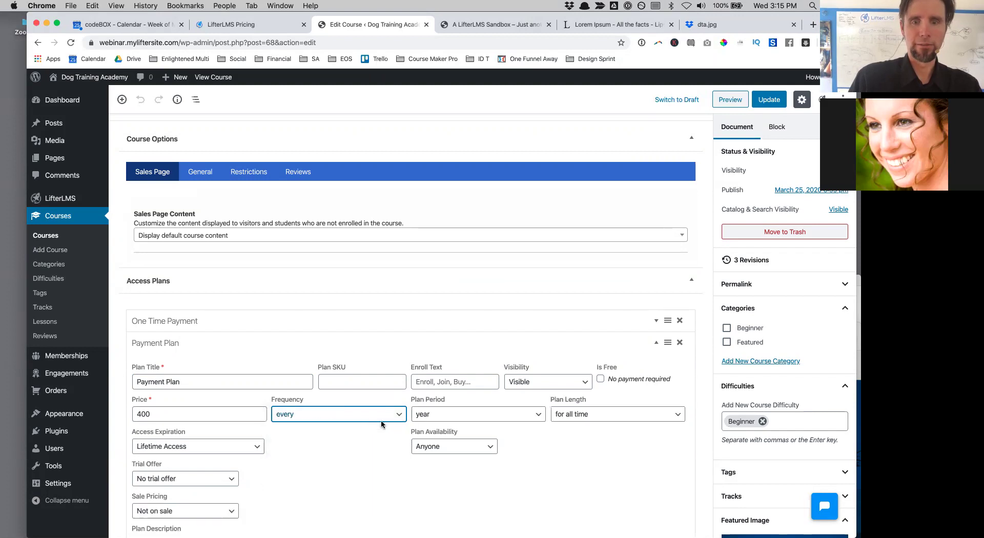
left_click(457, 416)
left_click(450, 431)
left_click(586, 415)
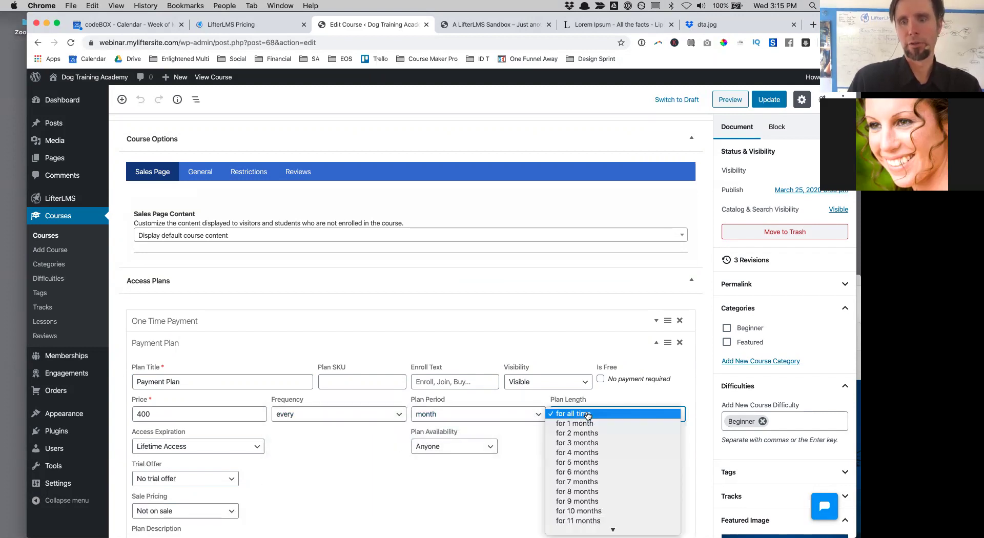
left_click(582, 442)
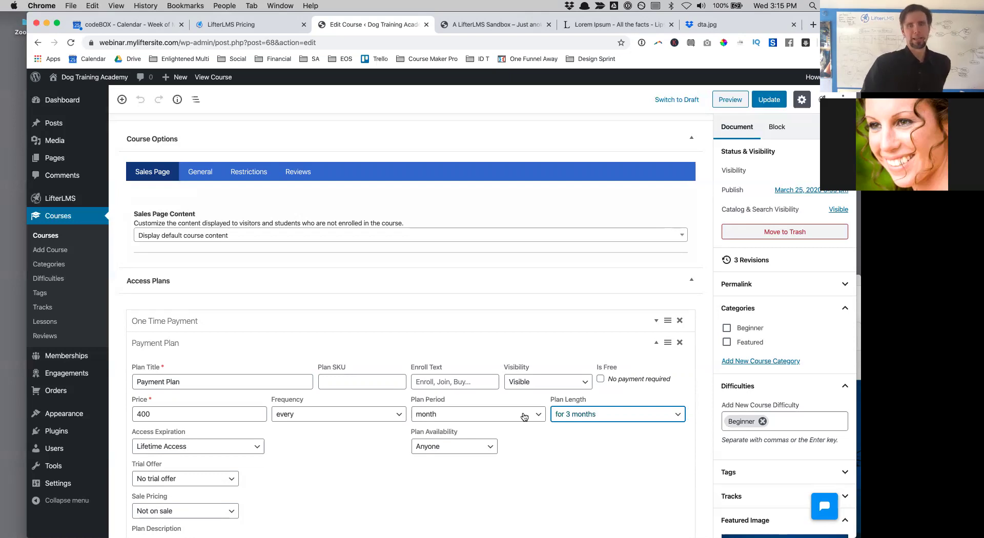
- Save both access plans and update the course
scroll(498, 435, "down", 3)
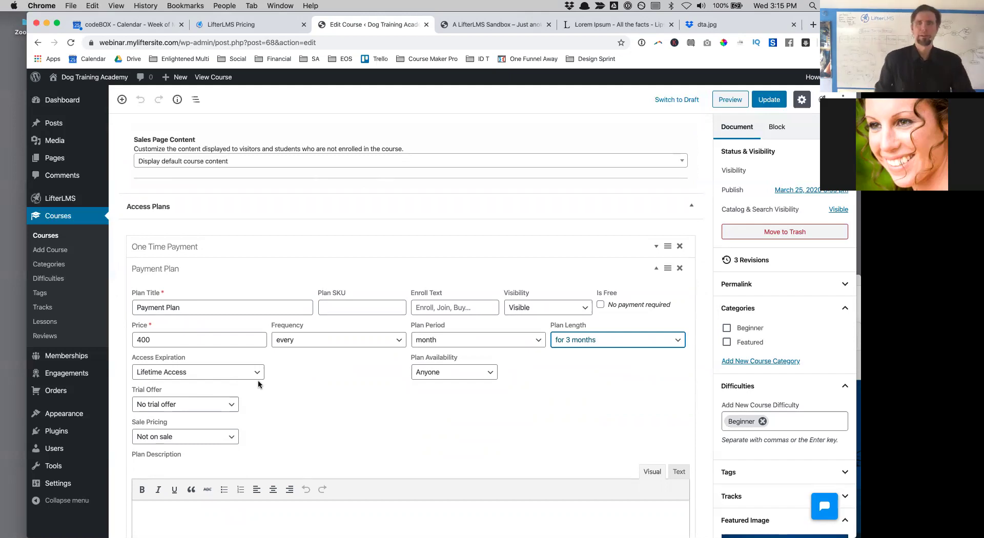
scroll(317, 418, "down", 3)
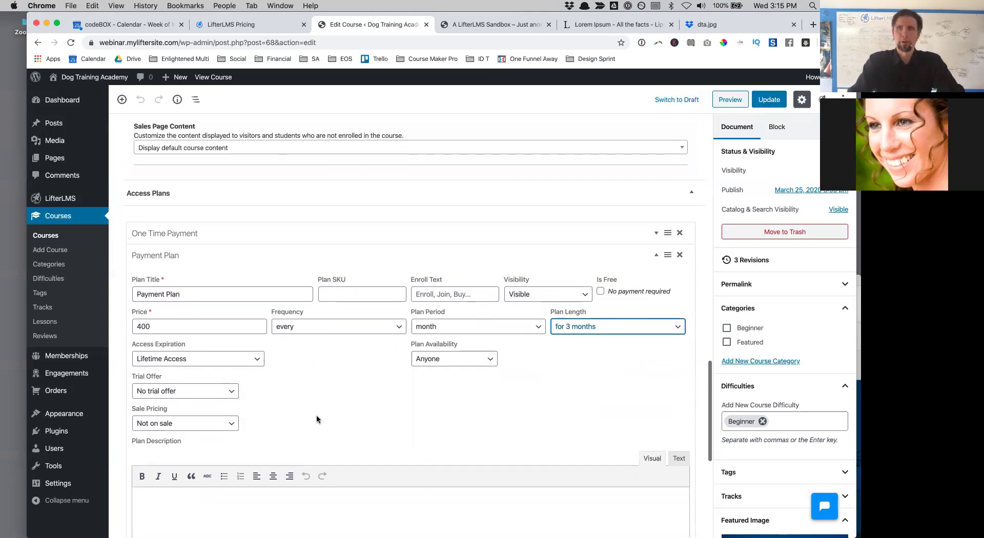
scroll(340, 380, "up", 1)
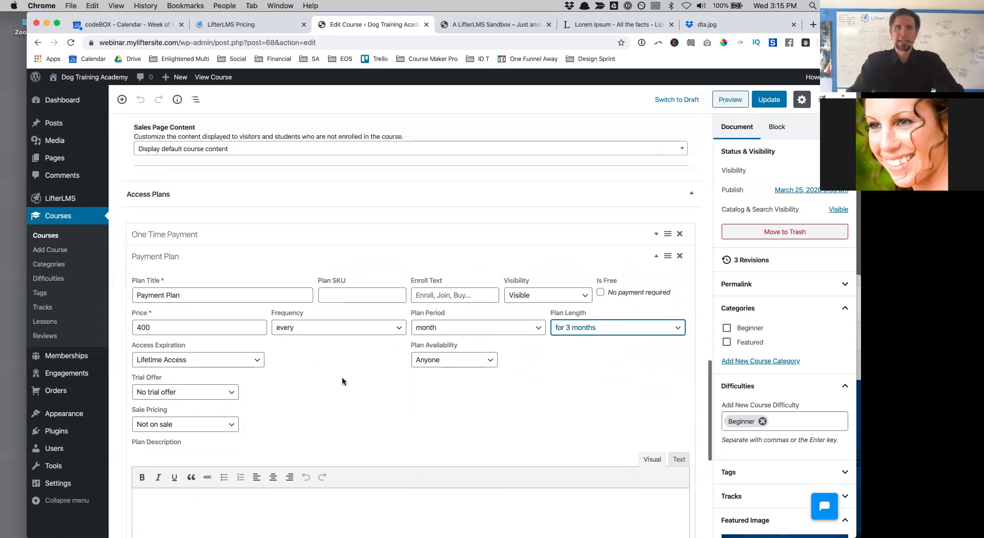
scroll(336, 398, "down", 1)
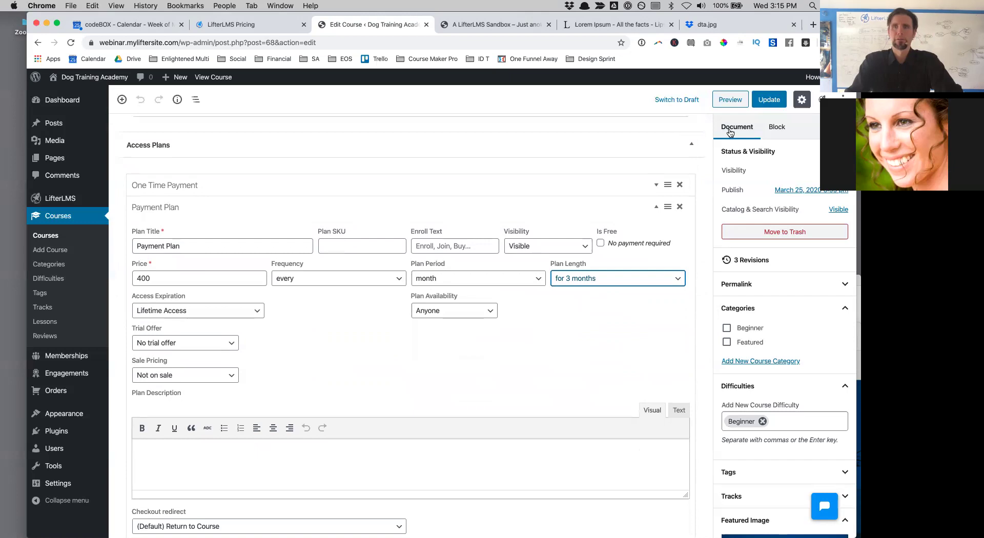
scroll(600, 249, "down", 10)
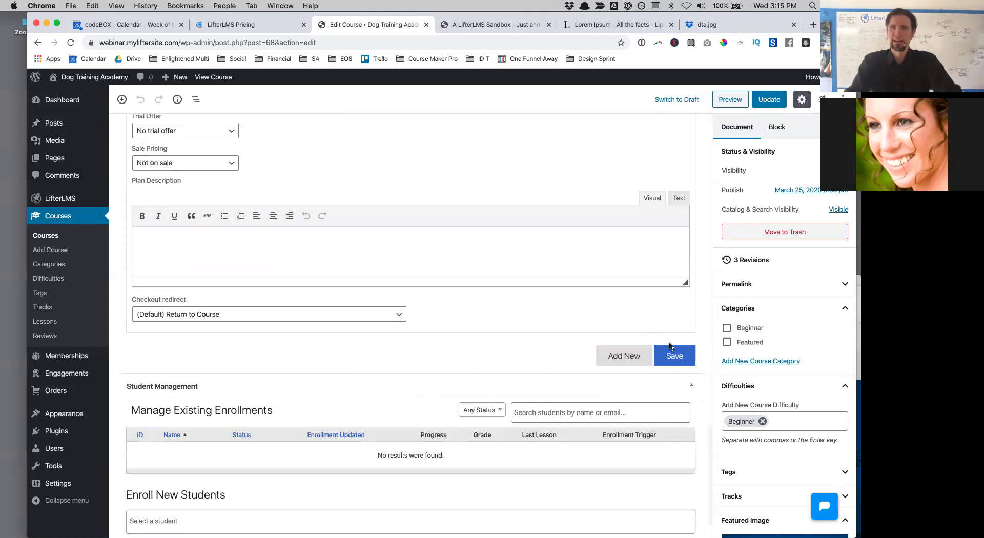
left_click(669, 353)
left_click(763, 101)
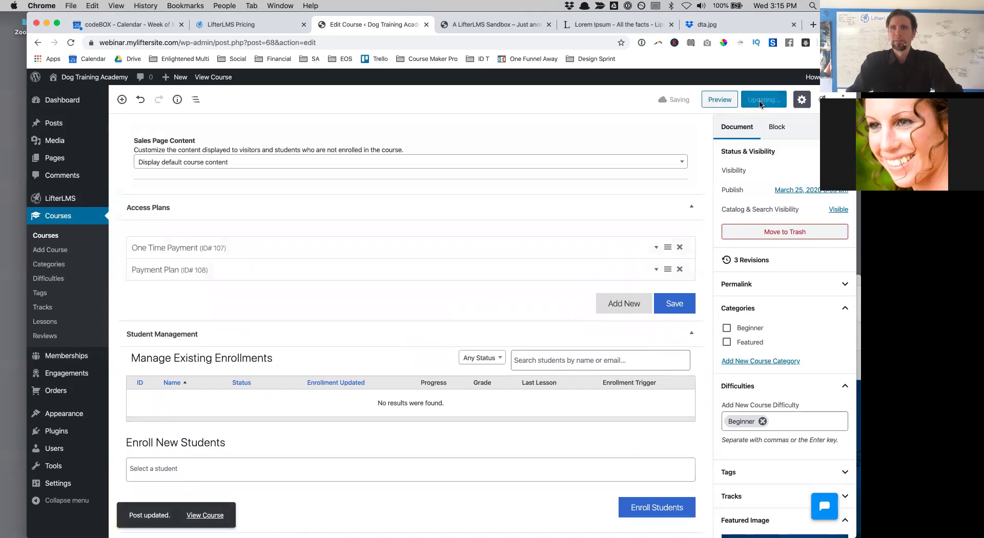
left_click(761, 102)
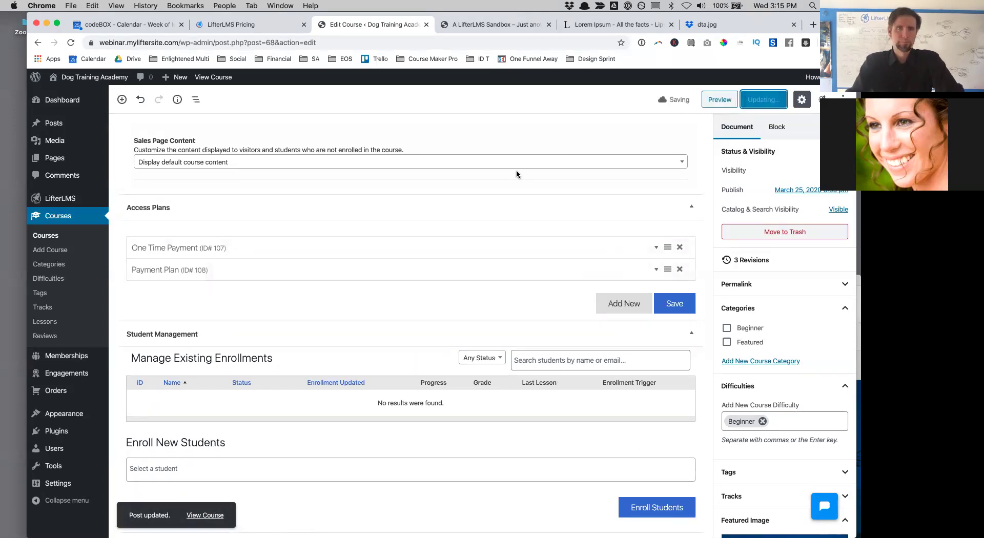
- View the published course page and examine its access plan pricing table
scroll(518, 173, "up", 5)
left_click(223, 78)
scroll(380, 341, "down", 10)
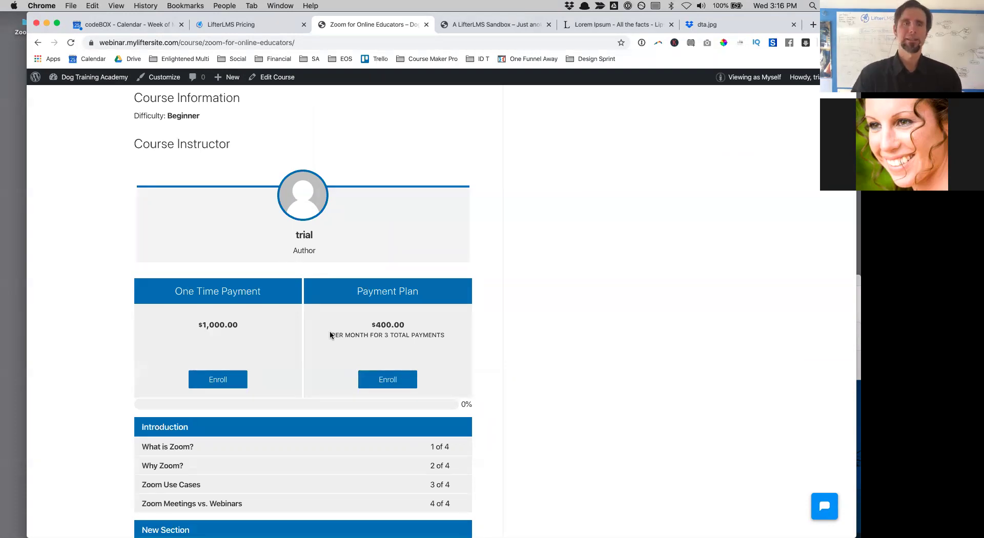
- Copy the site's root address, open it in a new incognito window and dismiss the chat pop-up
mouse_move(80, 78)
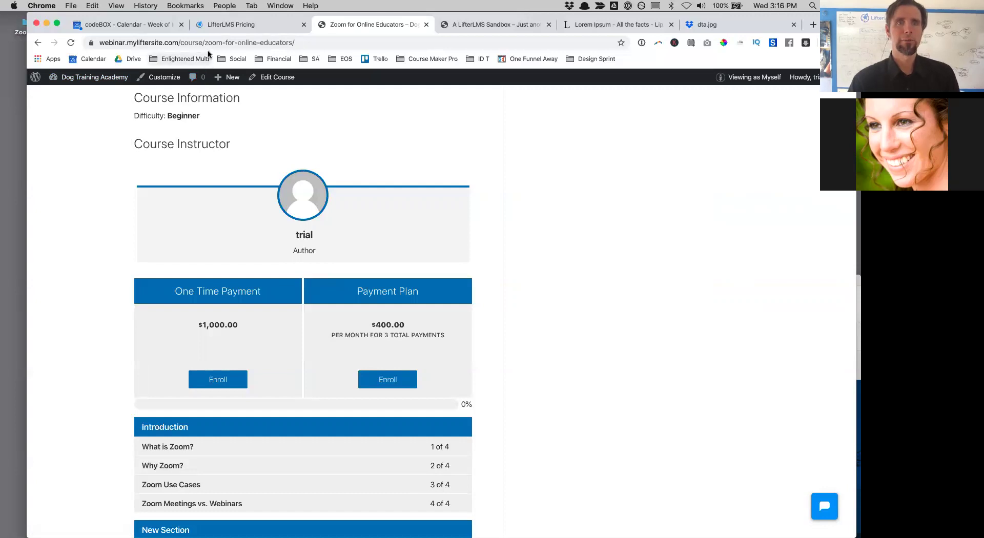
left_click_drag(205, 42, 85, 34)
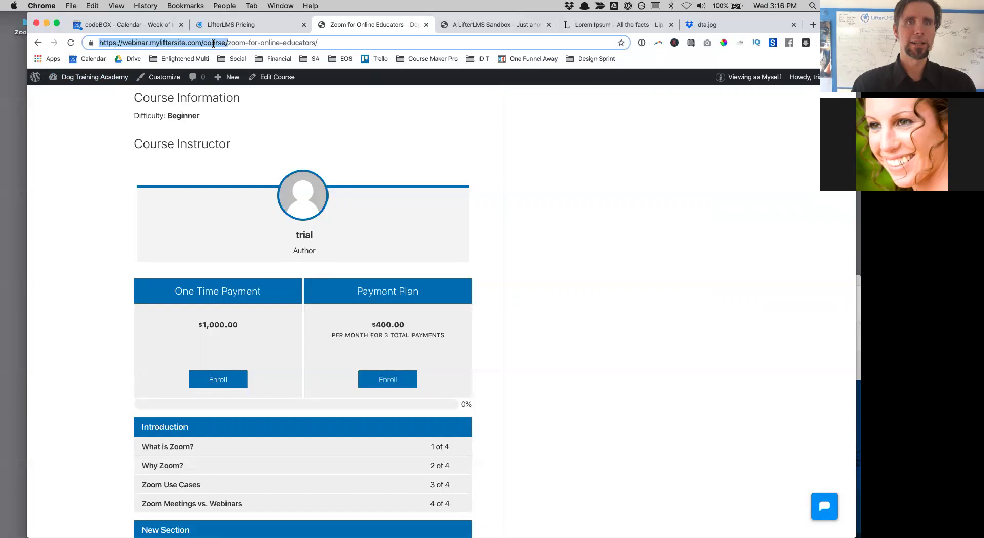
left_click(203, 43)
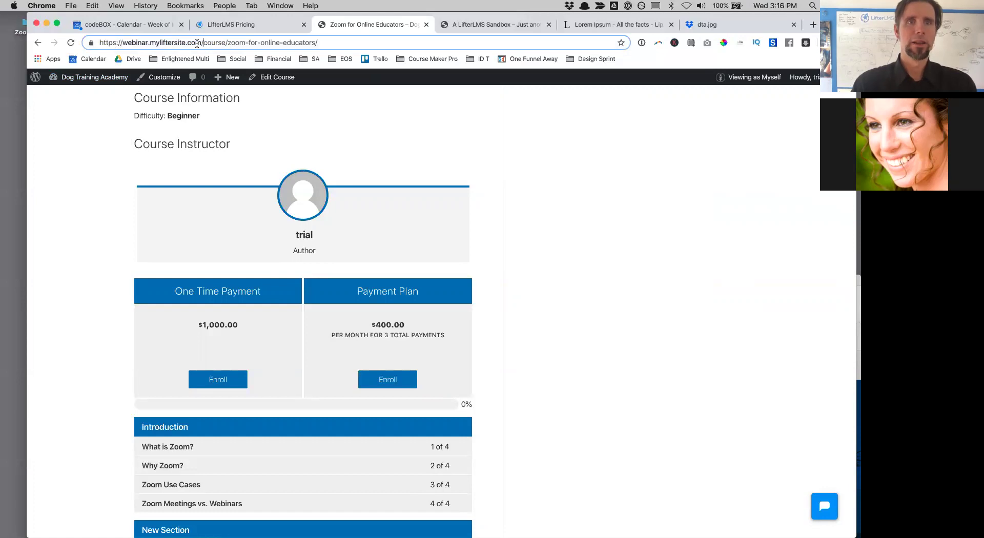
left_click_drag(204, 43, 101, 33)
key("super+c")
left_click(70, 6)
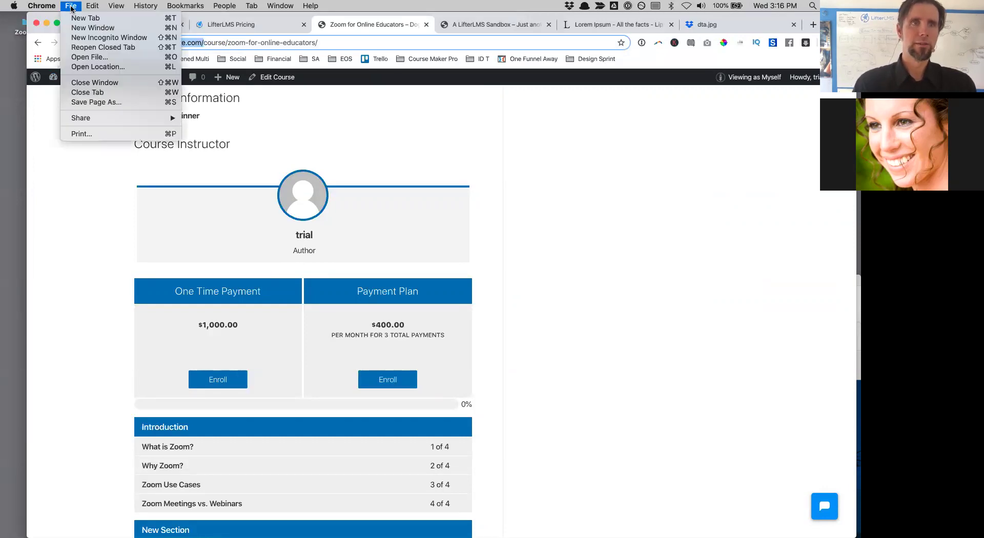
left_click(82, 38)
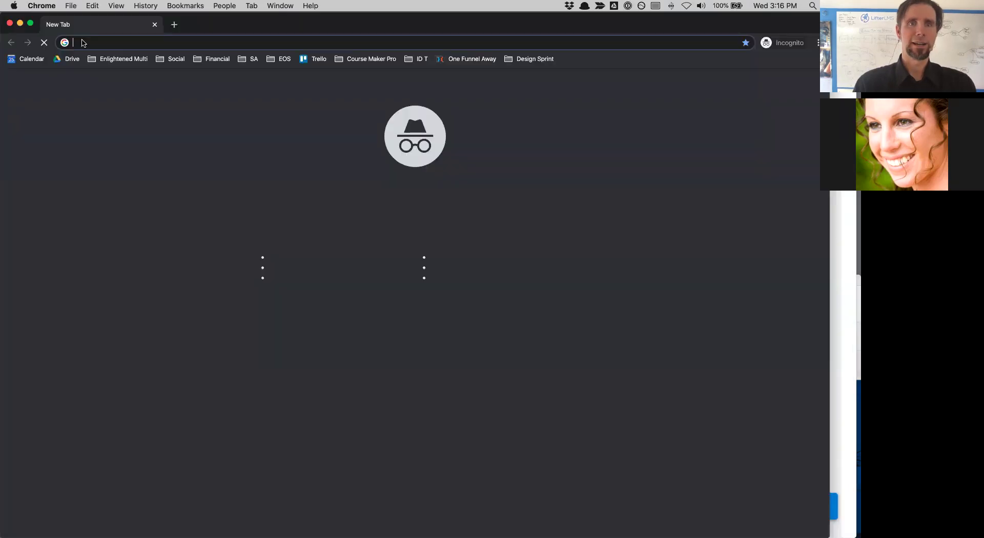
key("super+v")
key("Return")
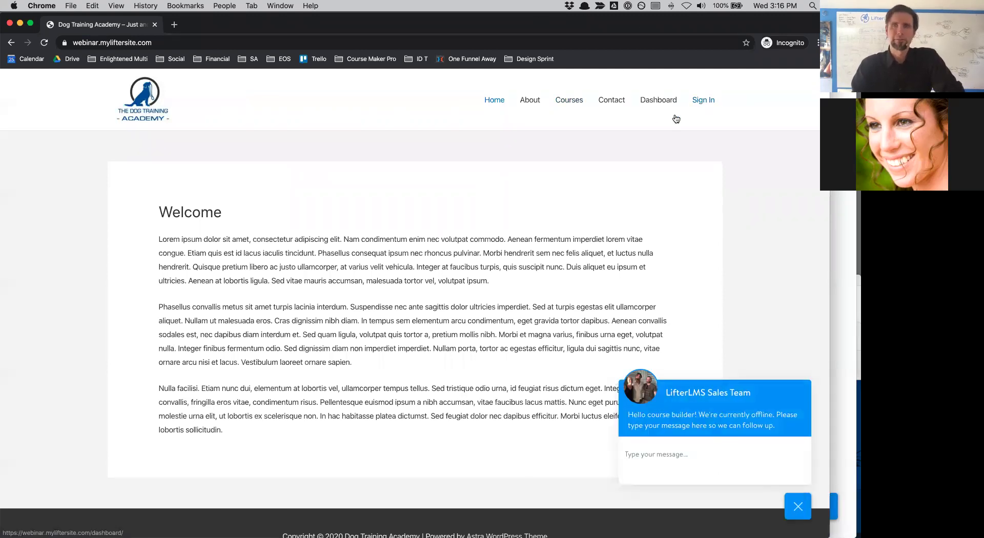
left_click(798, 506)
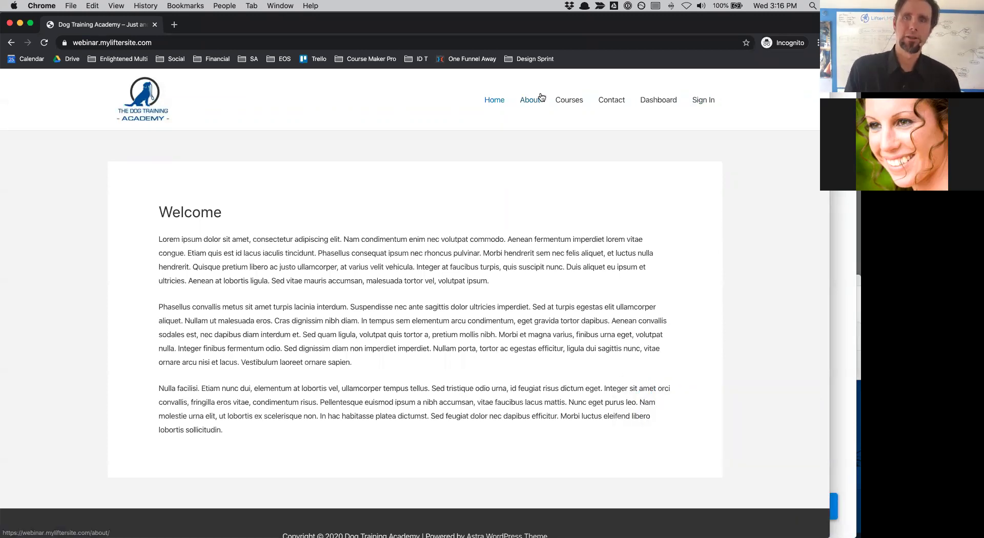
- Open the Zoom for Online Educators course from the site's course catalog and view the One Time Payment plan's checkout page
left_click(568, 99)
left_click(532, 341)
scroll(532, 341, "down", 6)
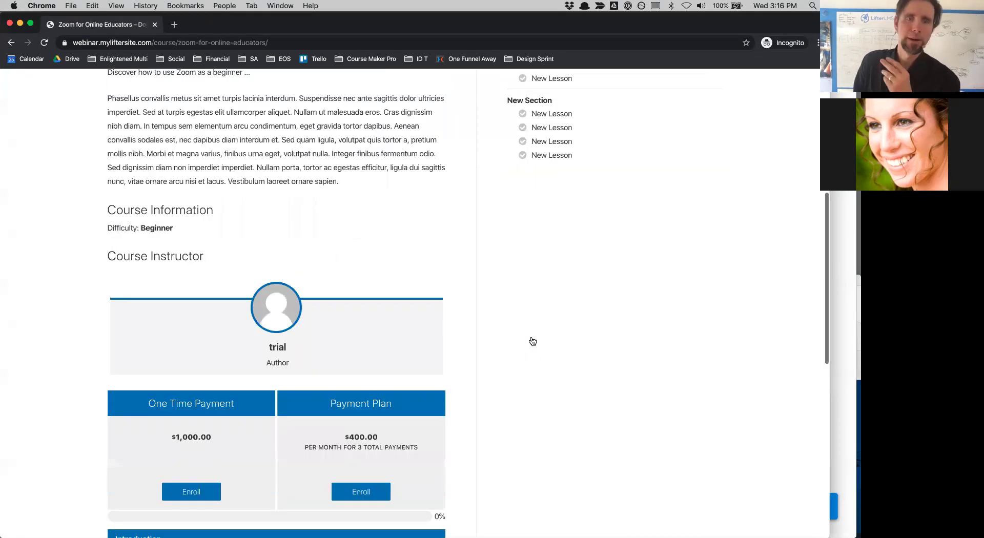
scroll(533, 340, "down", 2)
left_click(204, 395)
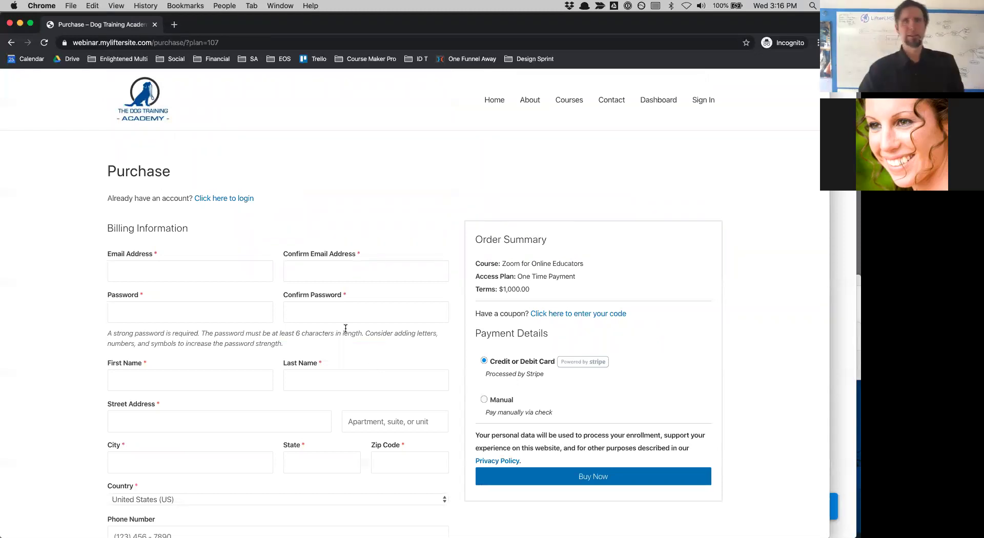
- Return to the course, open the Payment Plan's checkout and examine its payment terms, coupon entry and billing fields
left_click(11, 43)
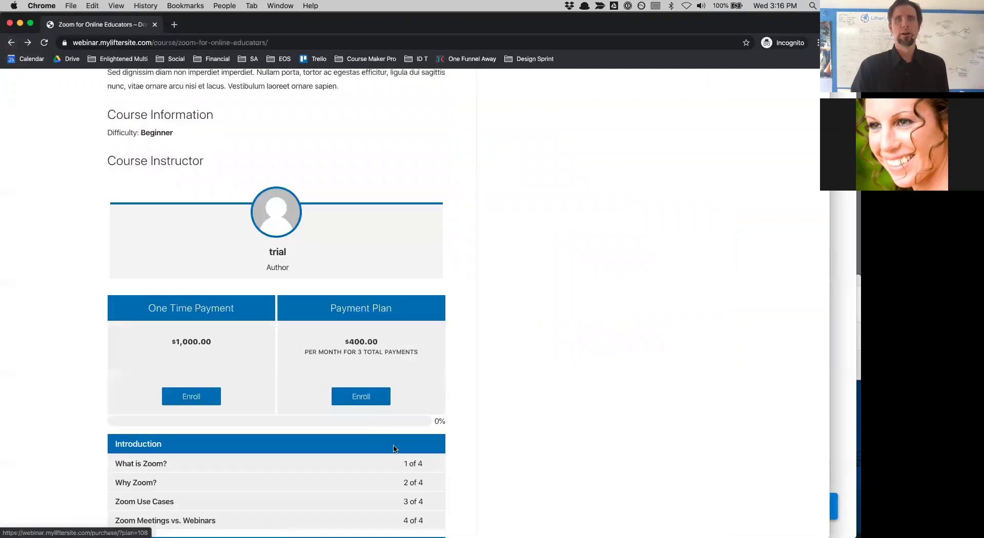
left_click(368, 396)
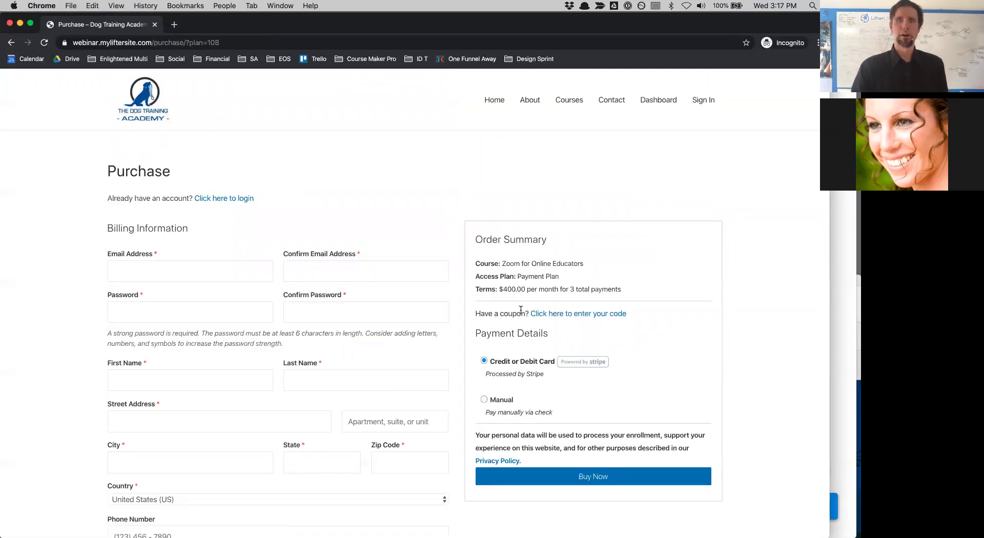
left_click_drag(484, 290, 628, 292)
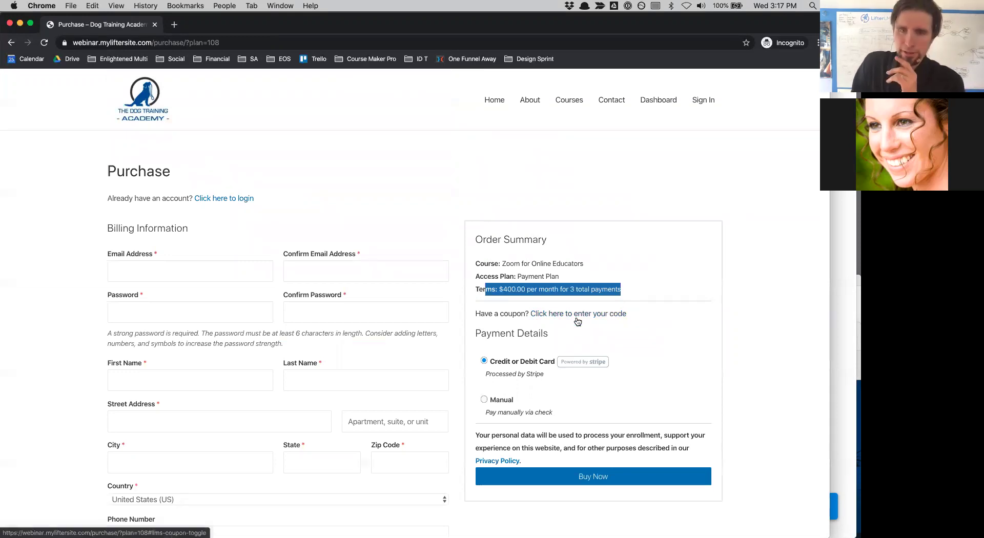
left_click(553, 318)
left_click(553, 318)
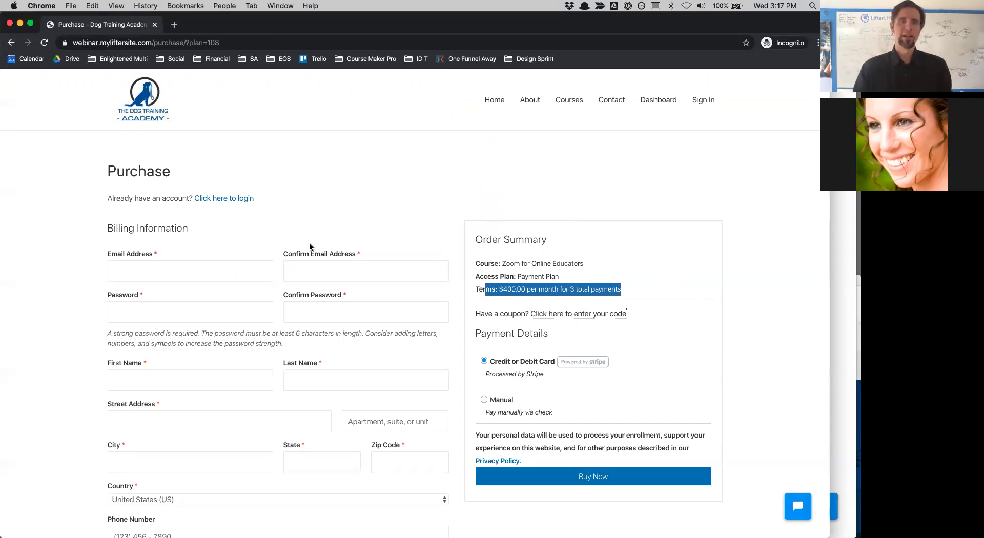
scroll(229, 225, "down", 2)
scroll(228, 227, "down", 2)
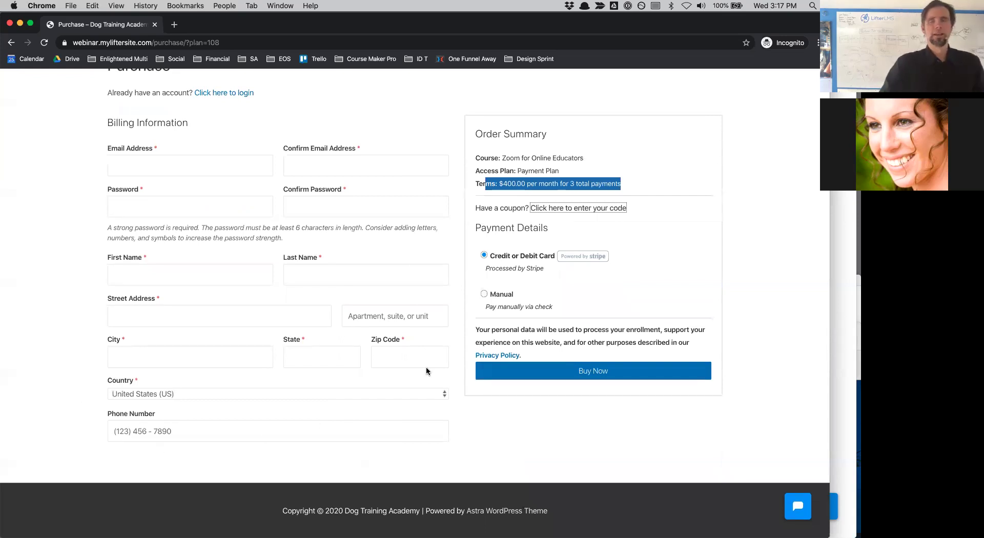
- Review the Payment Plan checkout's billing form from the email address down to the phone number
scroll(425, 368, "up", 4)
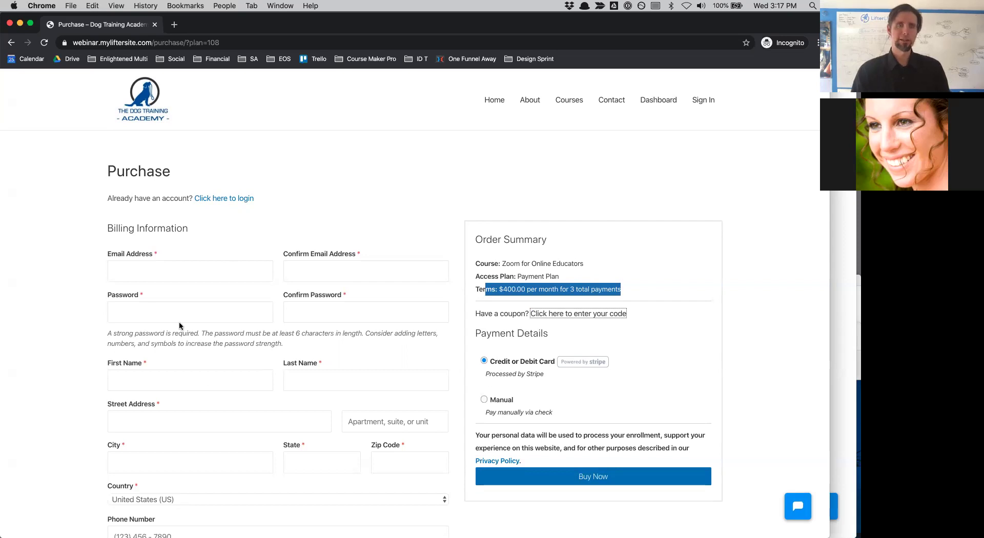
scroll(308, 248, "down", 3)
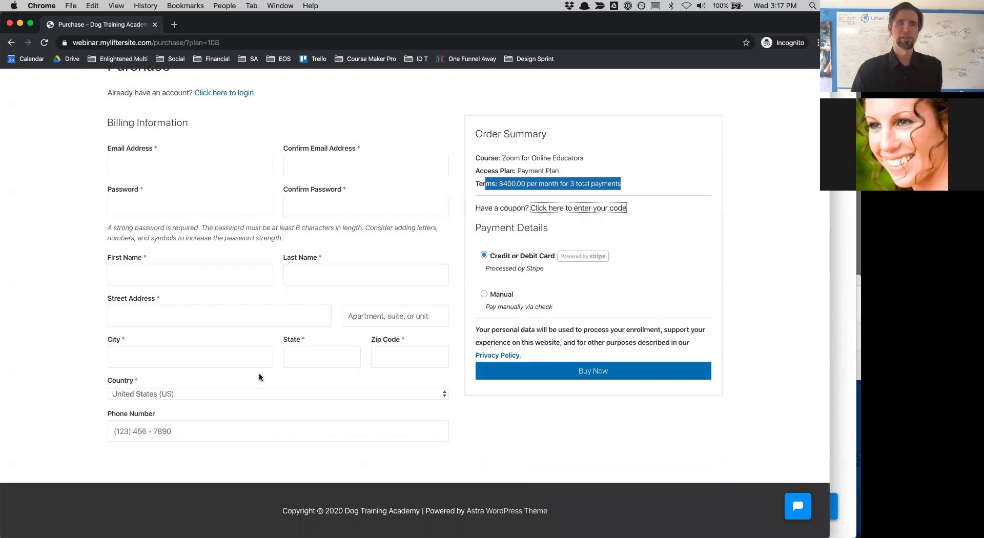
scroll(310, 345, "up", 3)
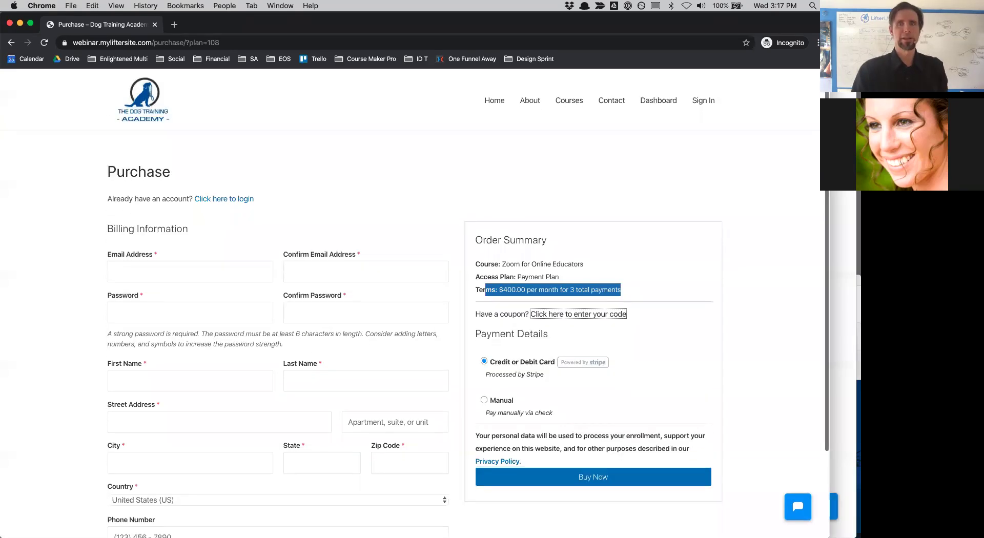
- Switch back to the logged-in site window, go to the admin dashboard and open the LifterLMS Accounts settings
key("ctrl+Up")
left_click(164, 354)
mouse_move(82, 77)
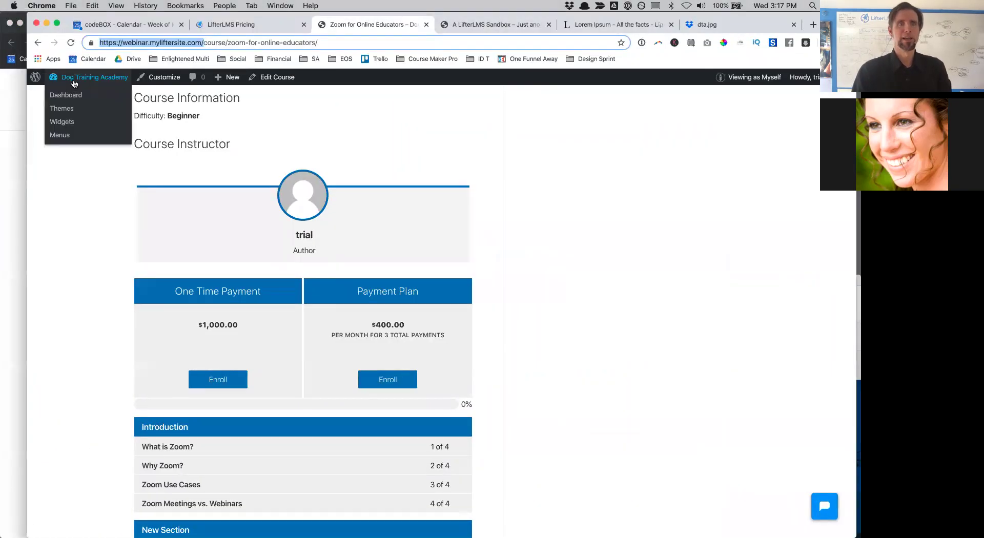
left_click(74, 95)
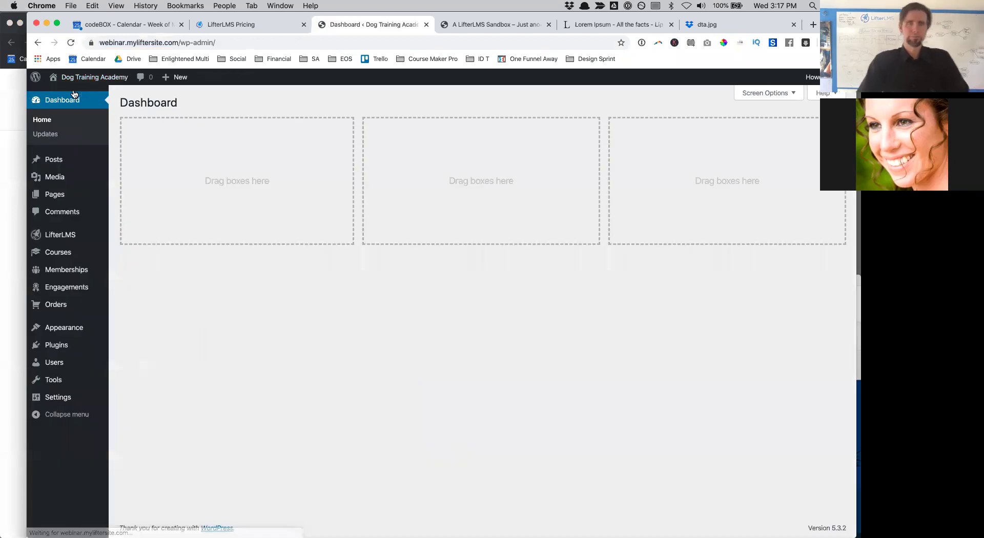
mouse_move(95, 255)
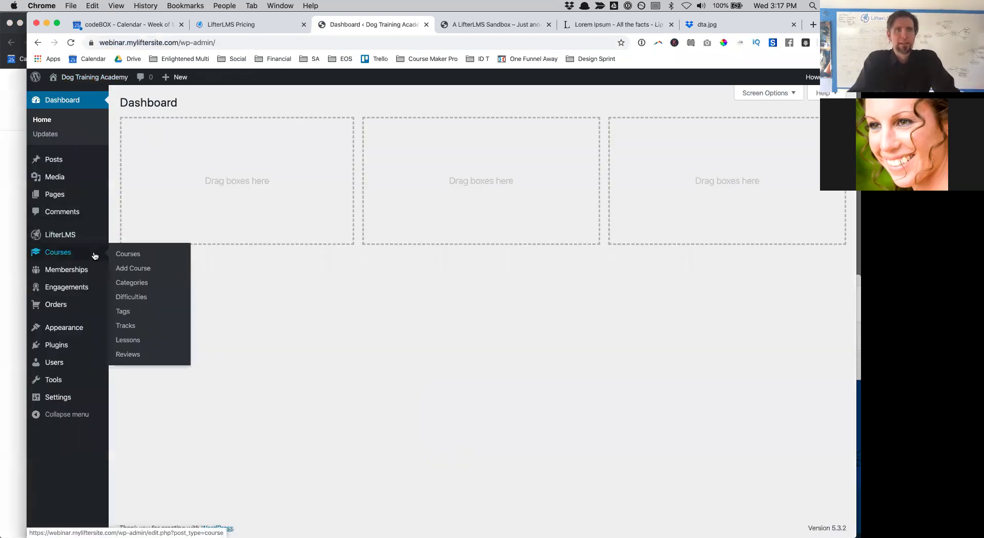
mouse_move(73, 235)
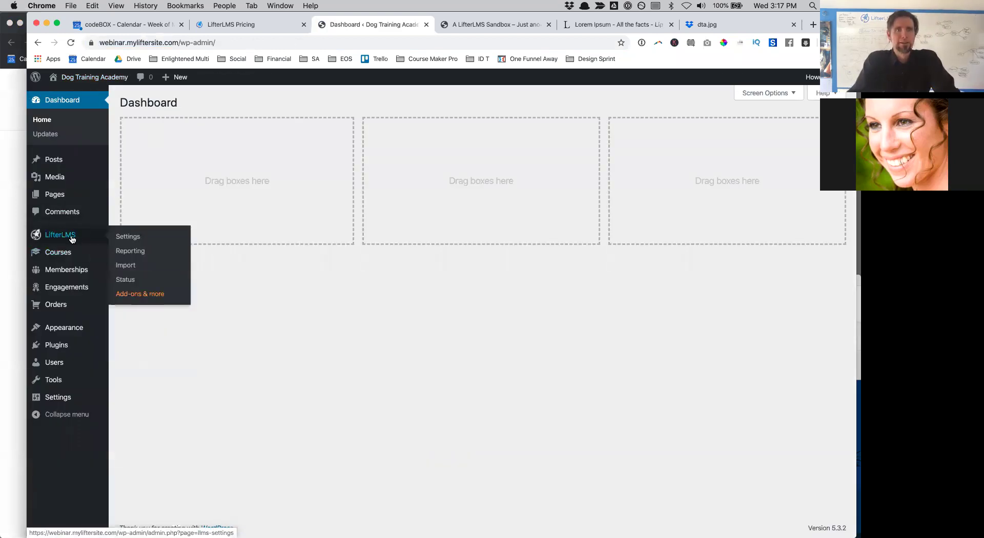
left_click(143, 236)
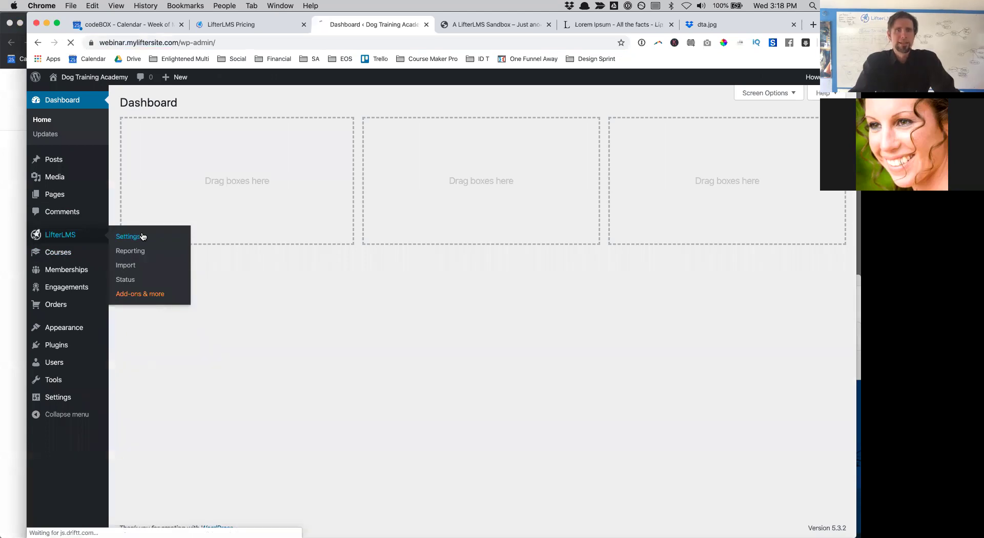
left_click(380, 130)
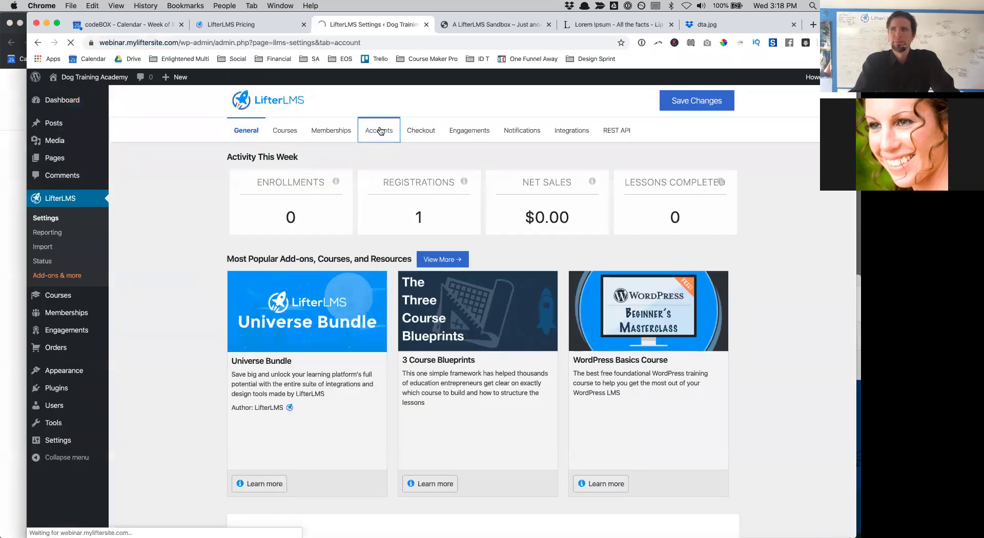
- Set the minimum password strength for student accounts to Medium in the user information options
scroll(597, 419, "down", 5)
scroll(597, 423, "down", 7)
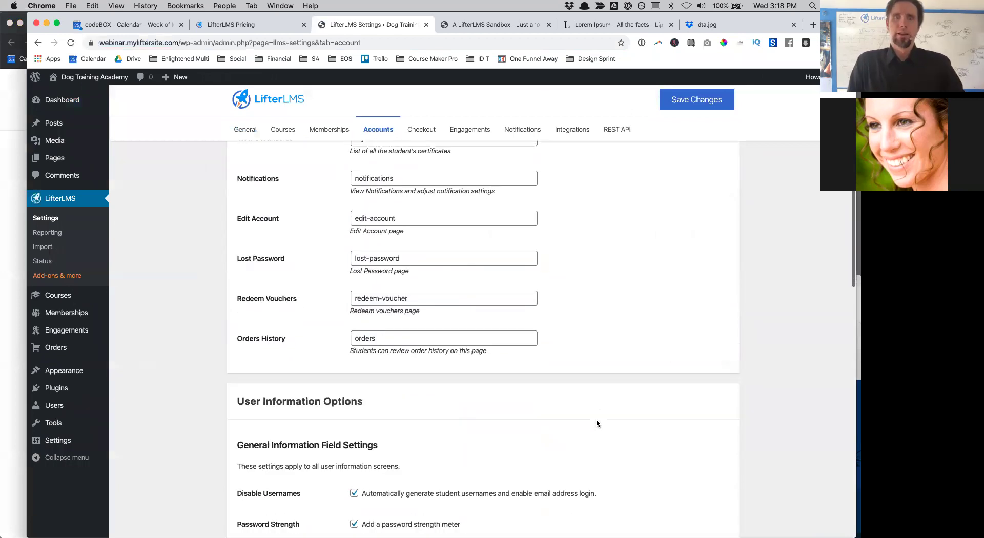
scroll(595, 421, "down", 2)
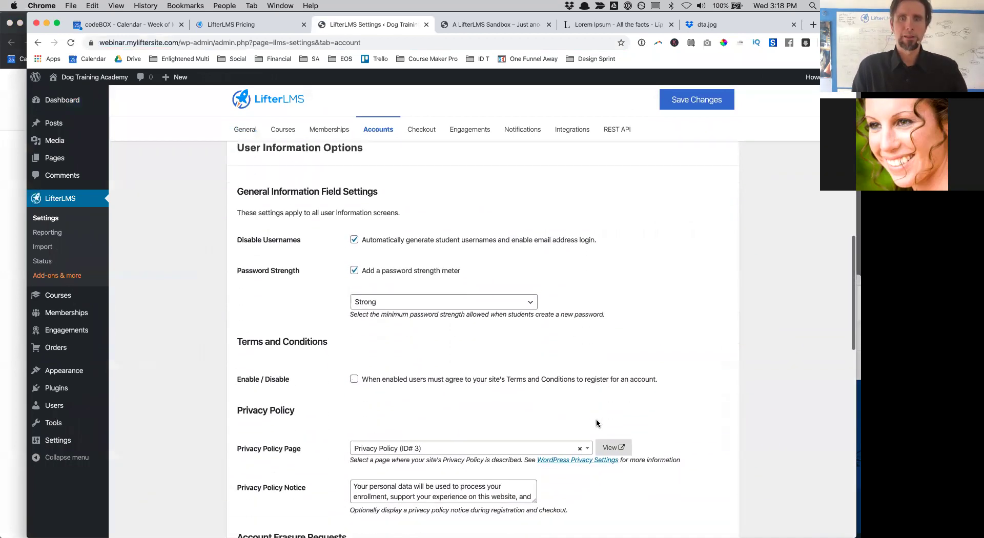
left_click(519, 284)
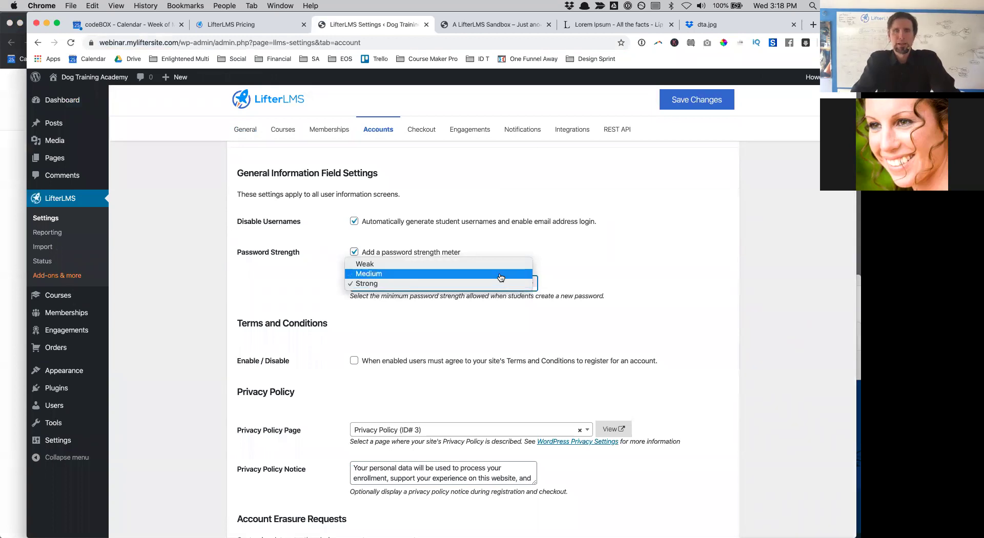
left_click(500, 277)
- In the checkout fields, keep First & Last Name as Required and set Address to Hidden
scroll(510, 481, "down", 1)
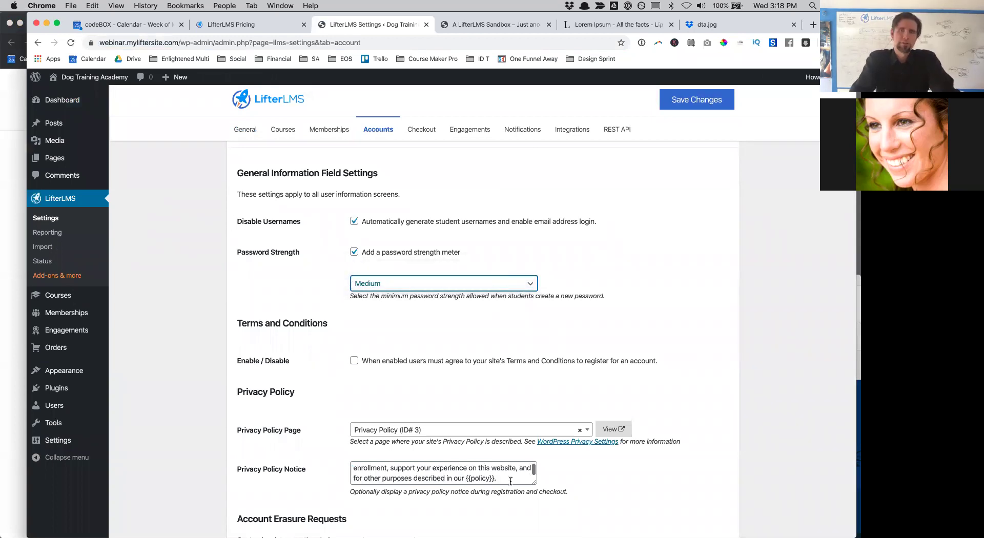
scroll(464, 422, "down", 10)
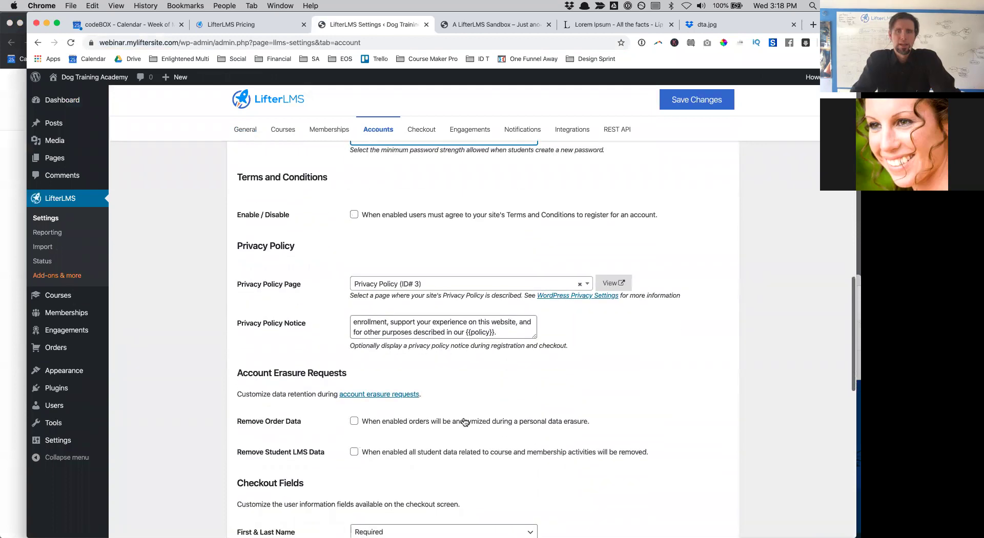
scroll(465, 421, "down", 3)
scroll(464, 438, "up", 3)
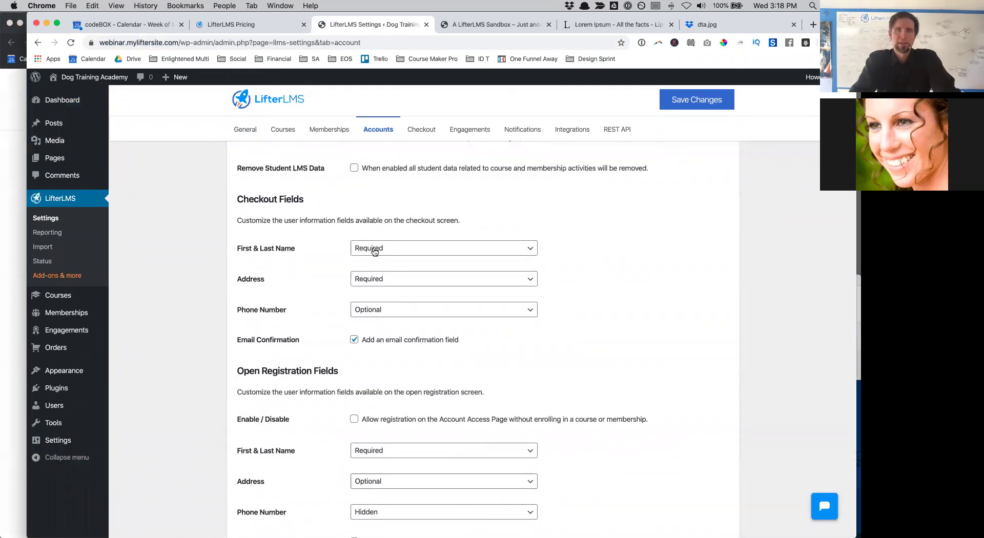
left_click(380, 249)
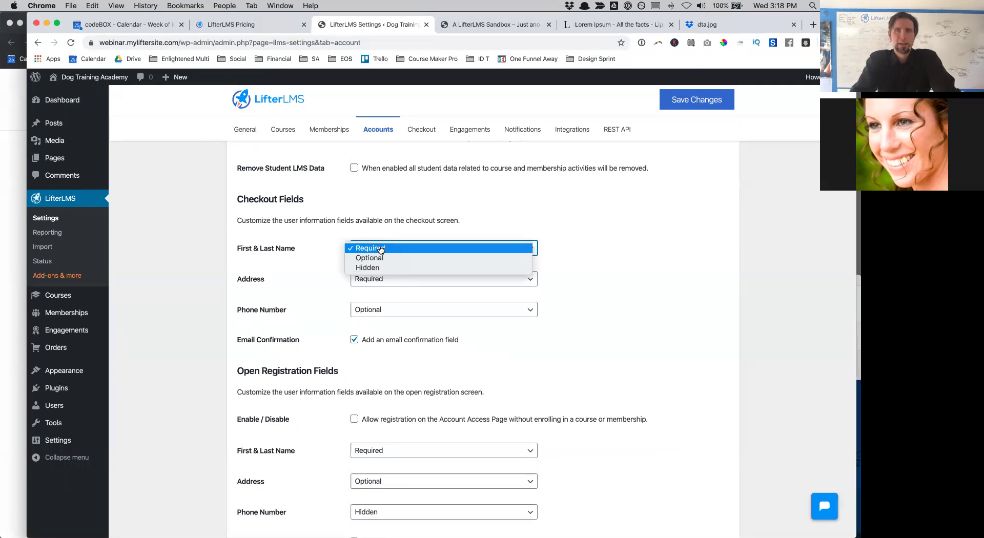
left_click(381, 249)
left_click(396, 282)
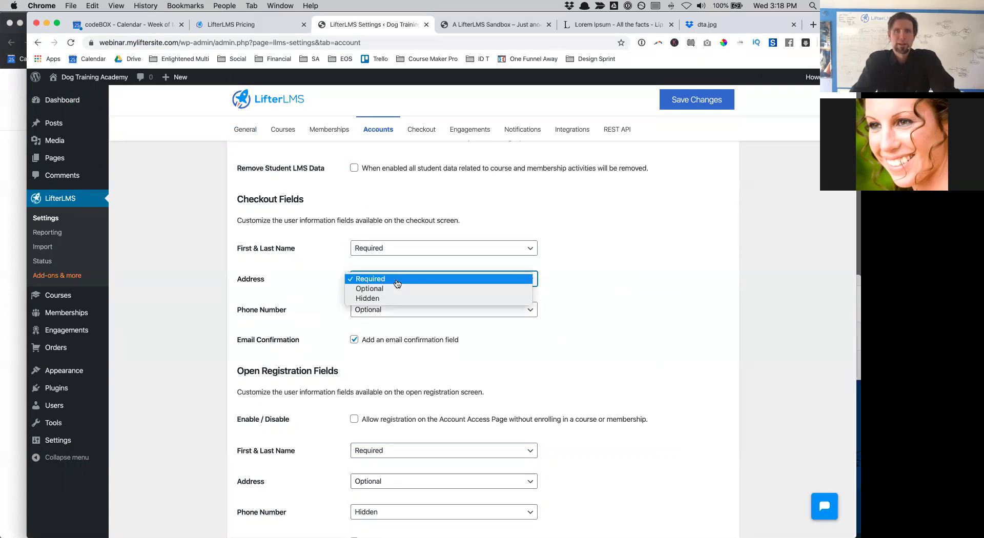
left_click(396, 299)
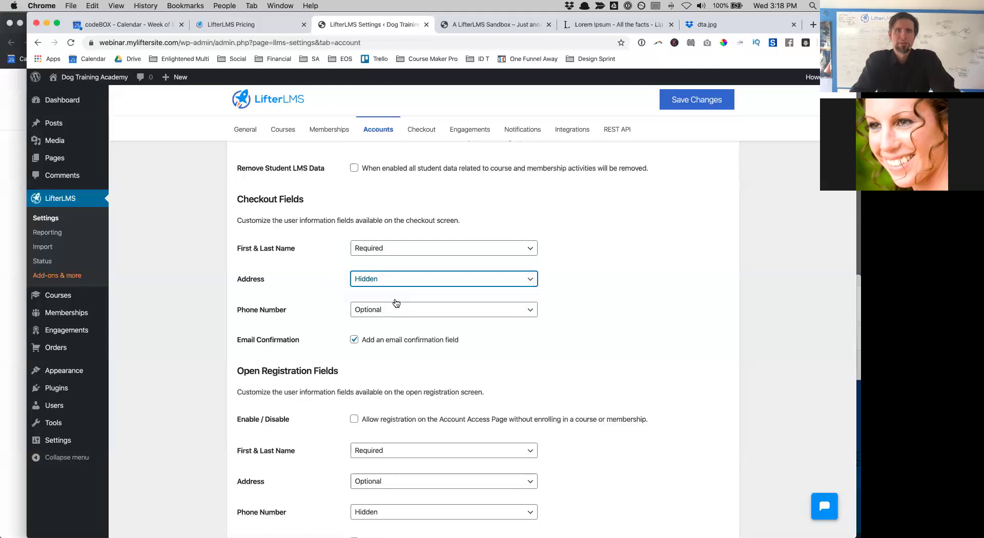
- Set the checkout Phone Number to Hidden, disable the email confirmation field and save the account settings
left_click(396, 311)
left_click(395, 321)
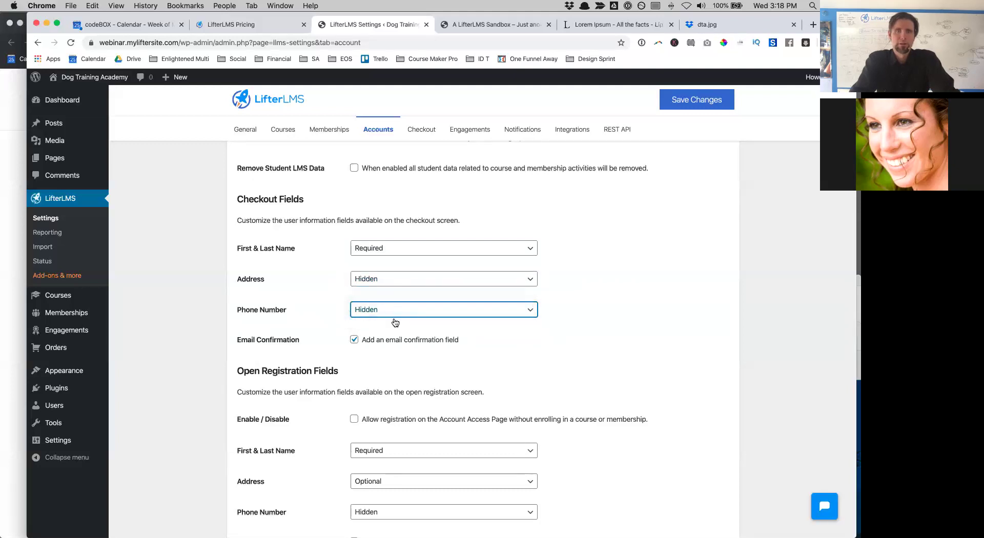
left_click(356, 340)
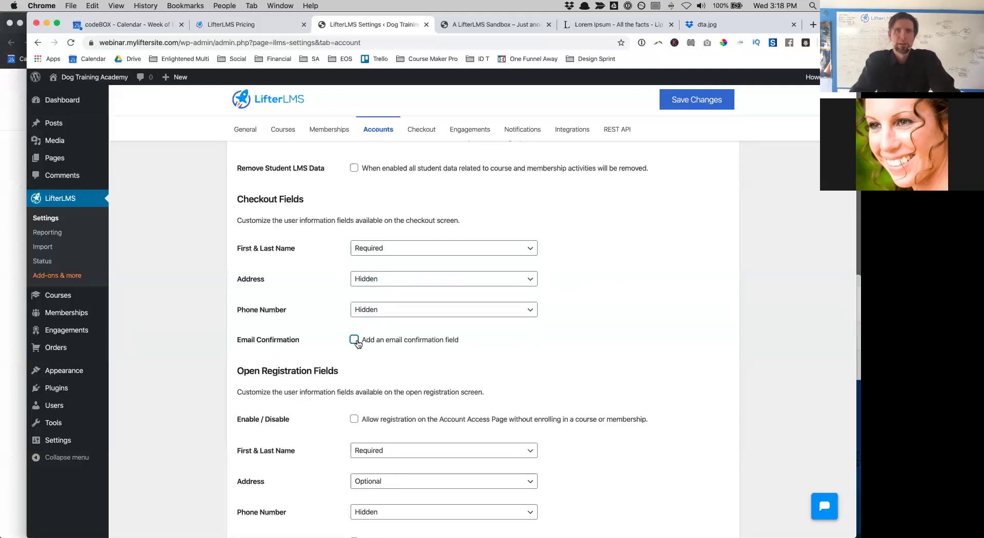
left_click(696, 101)
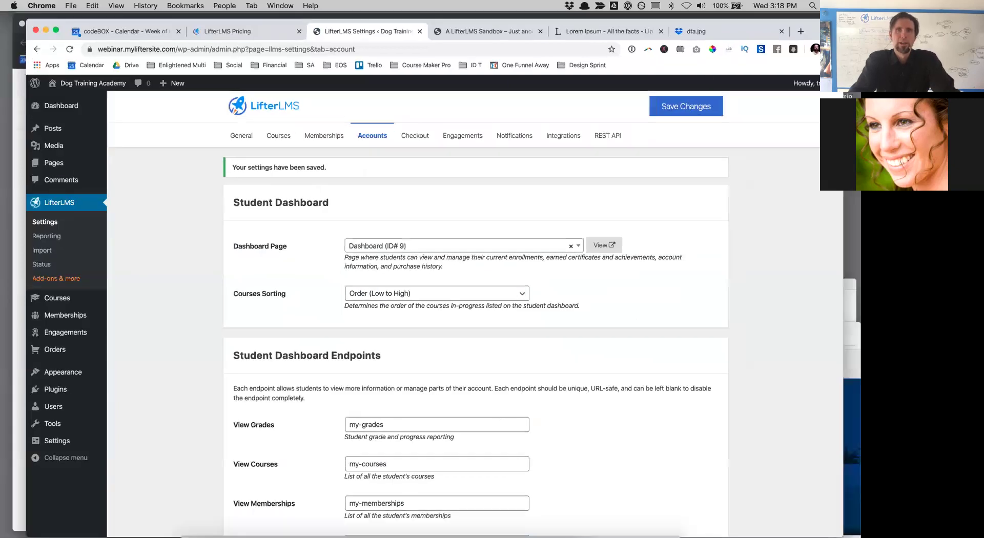
- Reload the Payment Plan checkout in the incognito window and check its email, password and name fields
key("ctrl+Up")
left_click(544, 197)
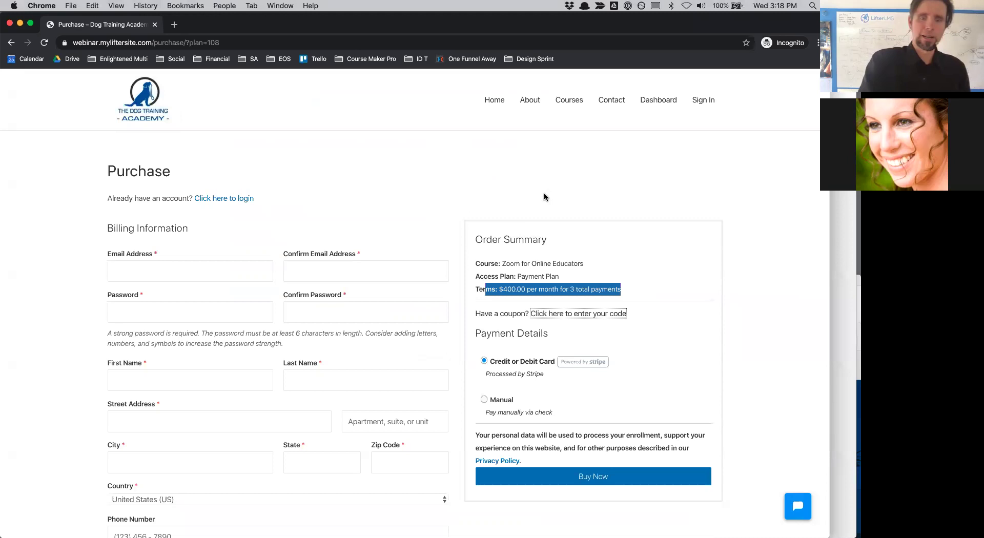
key("super+r")
left_click(135, 272)
left_click(380, 384)
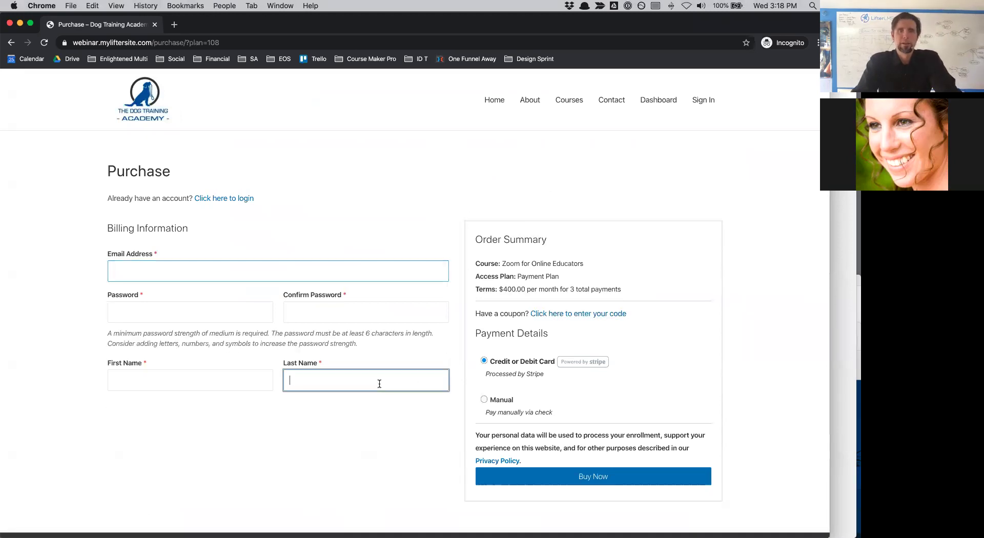
left_click(216, 389)
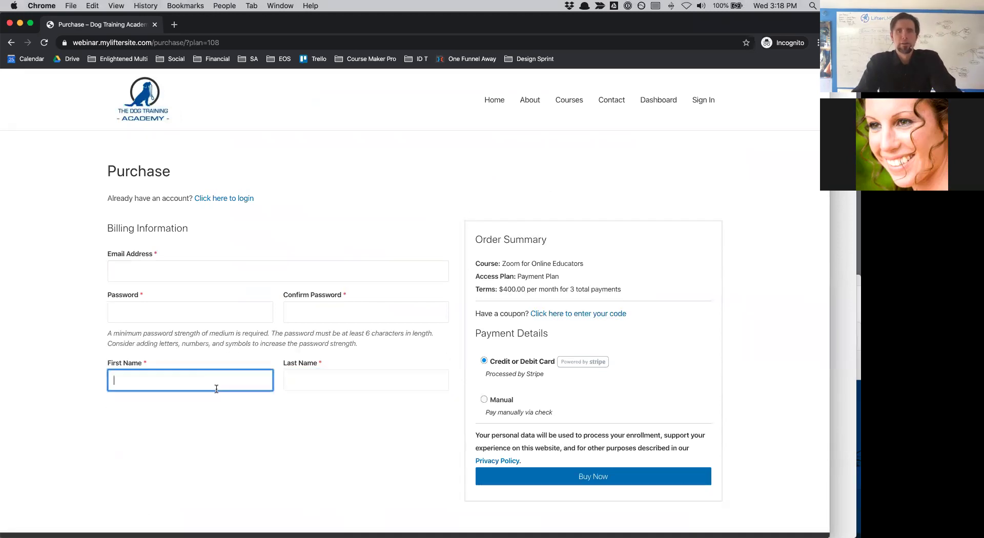
left_click(152, 268)
left_click(162, 308)
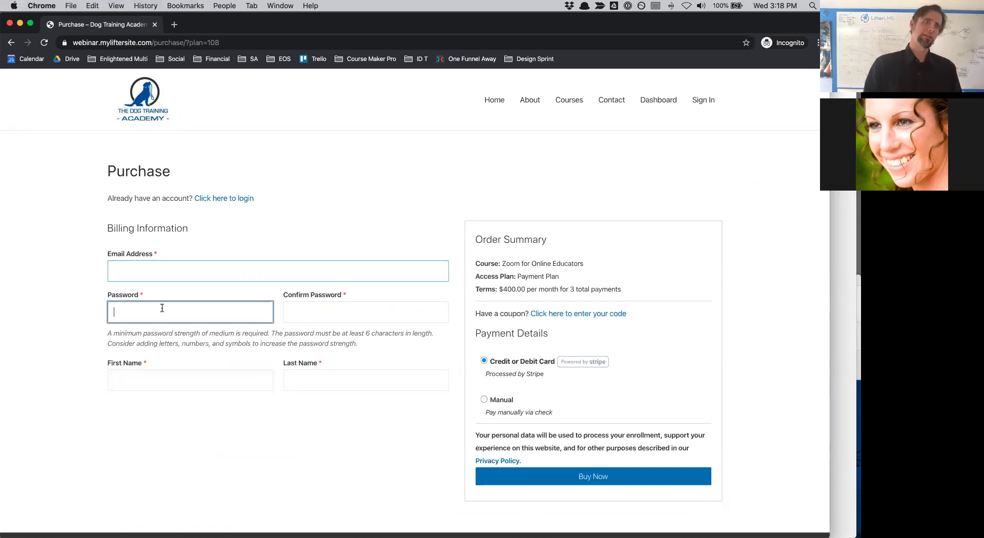
left_click(168, 374)
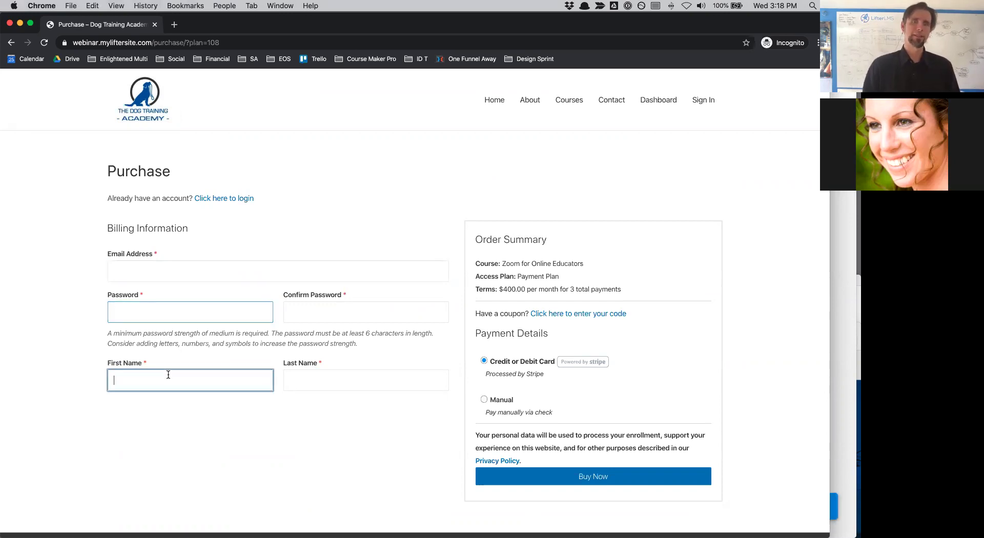
left_click(333, 371)
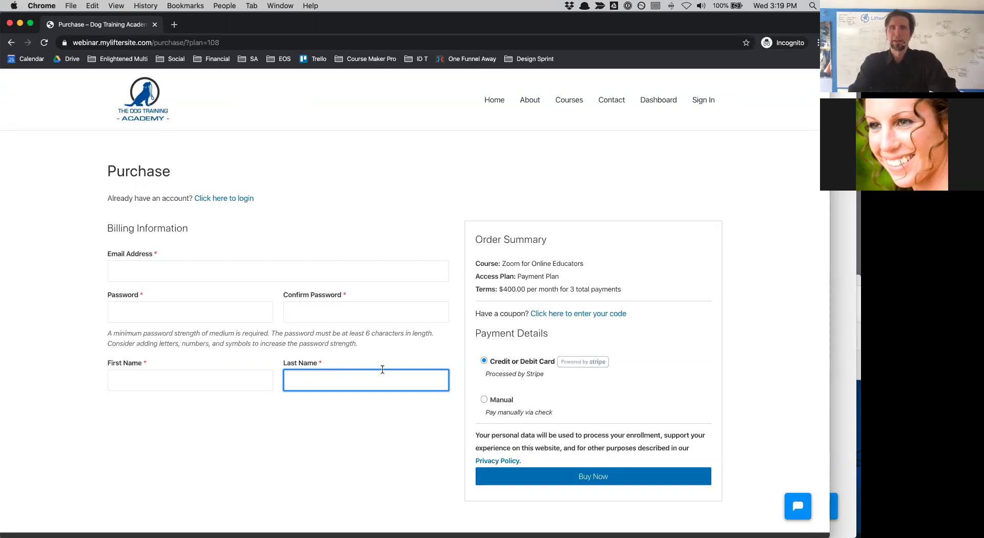
scroll(242, 343, "down", 2)
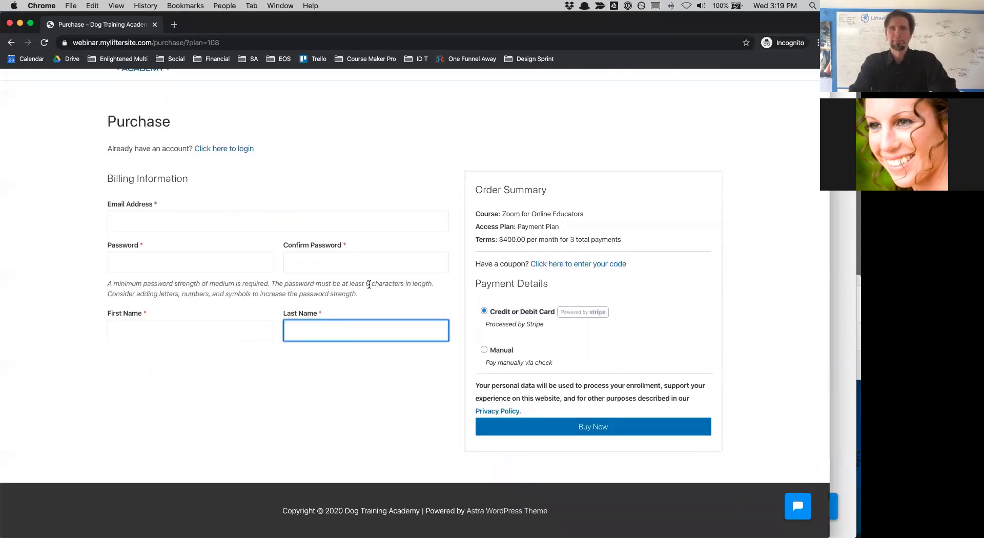
scroll(369, 284, "up", 2)
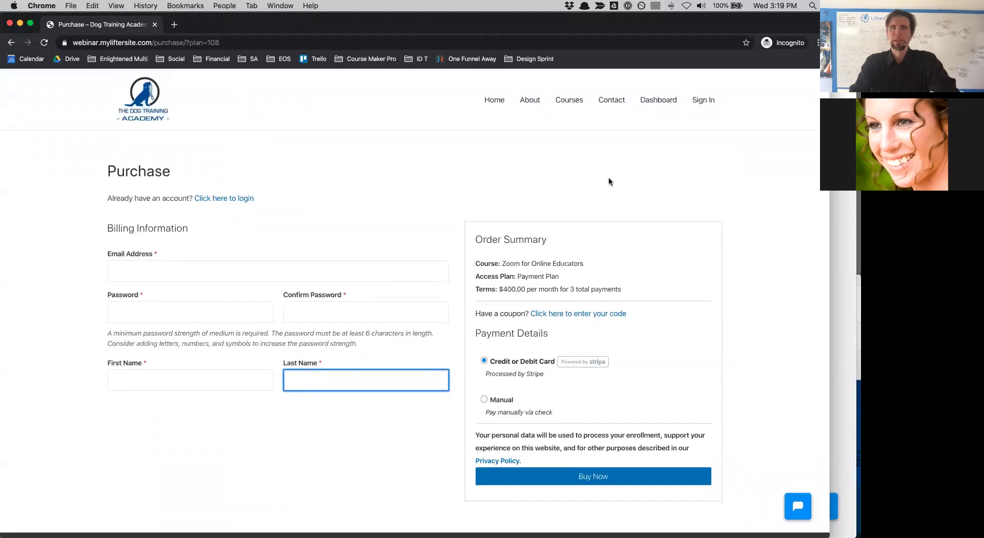
- Return to the logged-in admin window and open the Zoom for Online Educators course for editing
key("ctrl+Up")
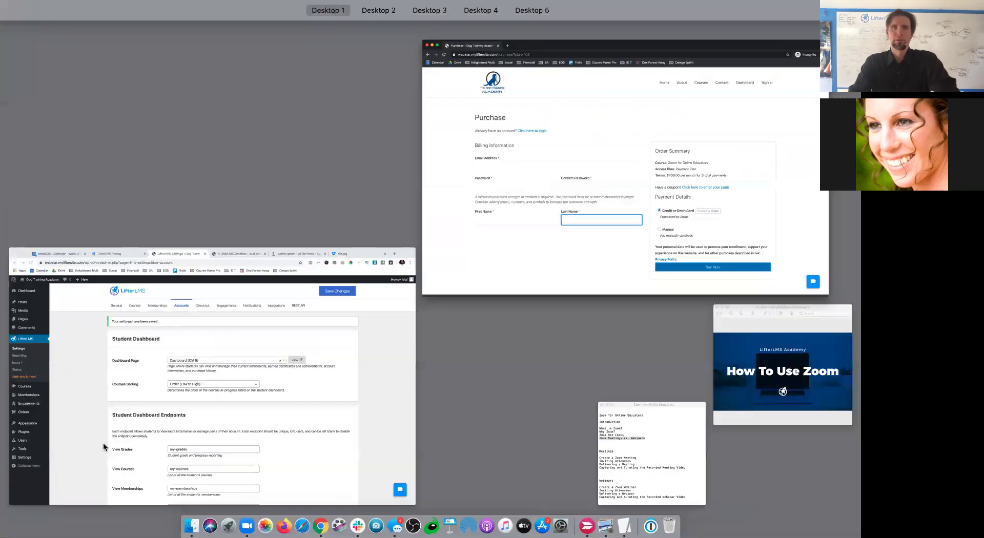
left_click(145, 416)
left_click(59, 297)
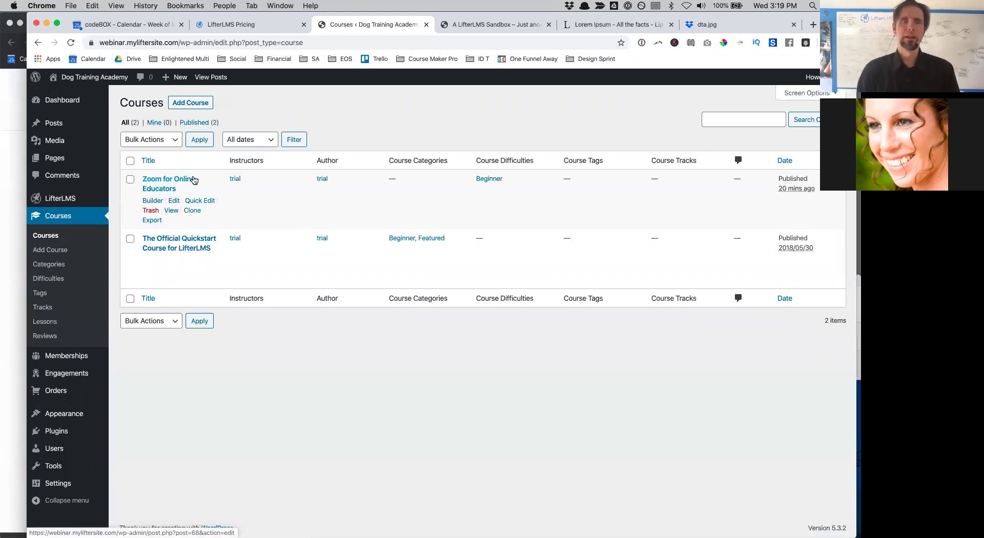
left_click(174, 201)
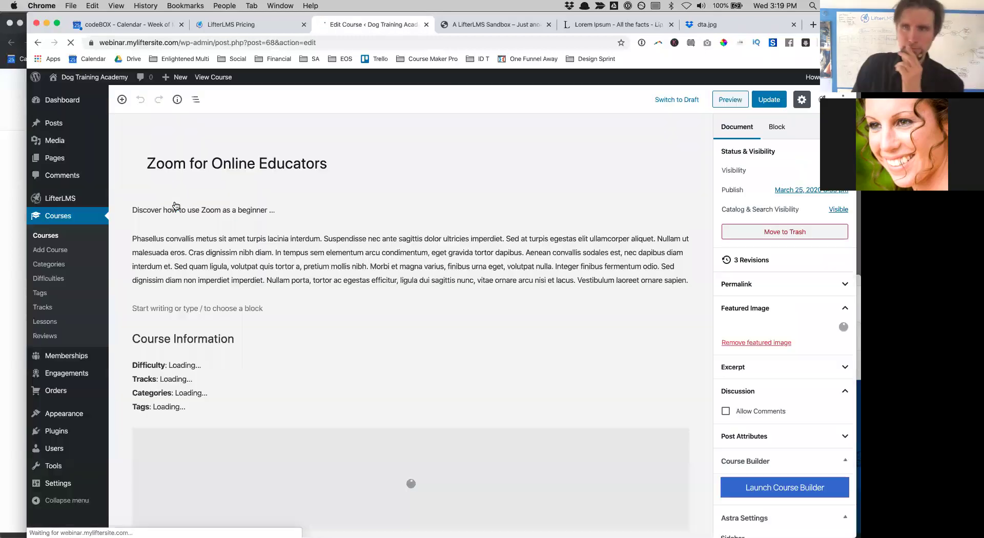
- Enable the course time period in the restrictions of the course options
scroll(364, 214, "down", 20)
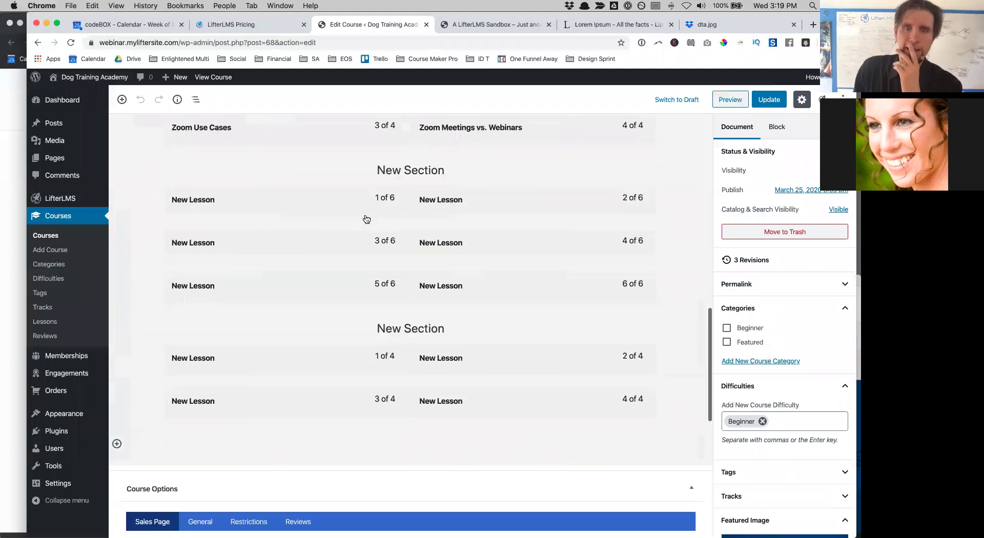
left_click(260, 140)
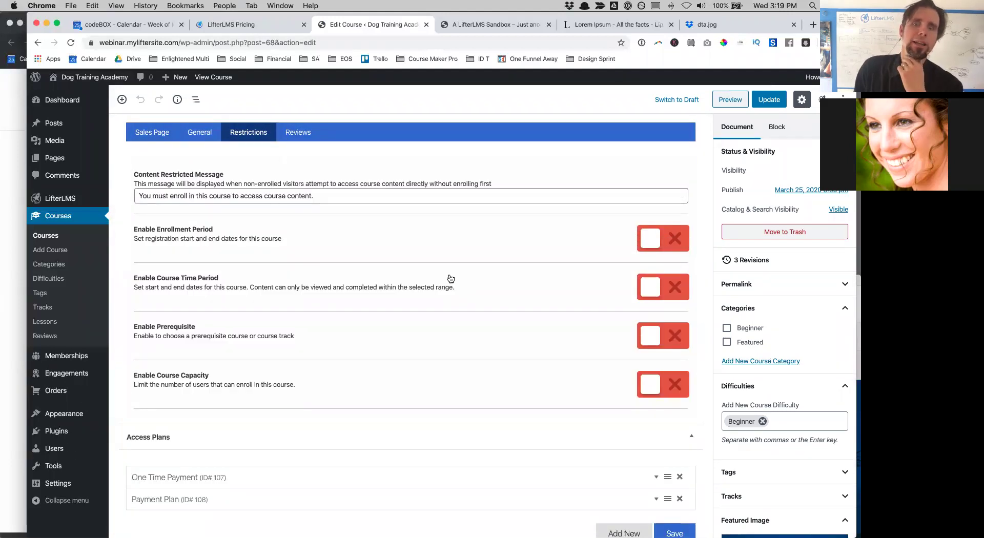
left_click(654, 292)
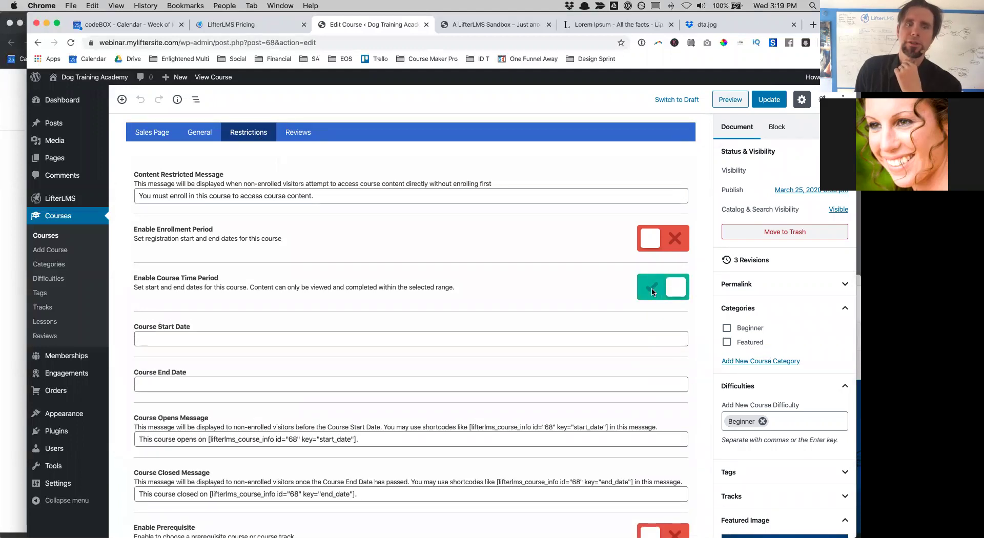
- Set the course start date to 03/30/2020 and update the course
left_click(160, 337)
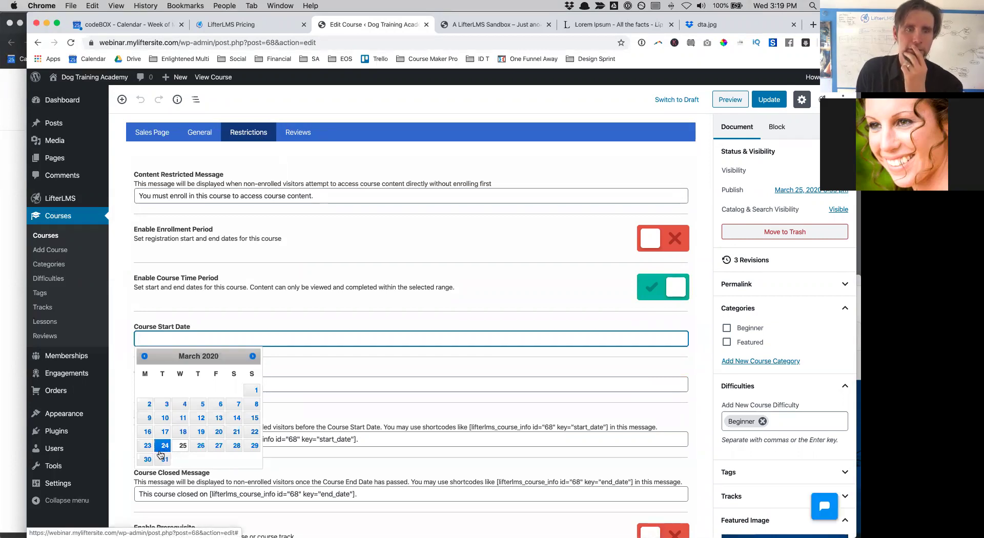
left_click(147, 460)
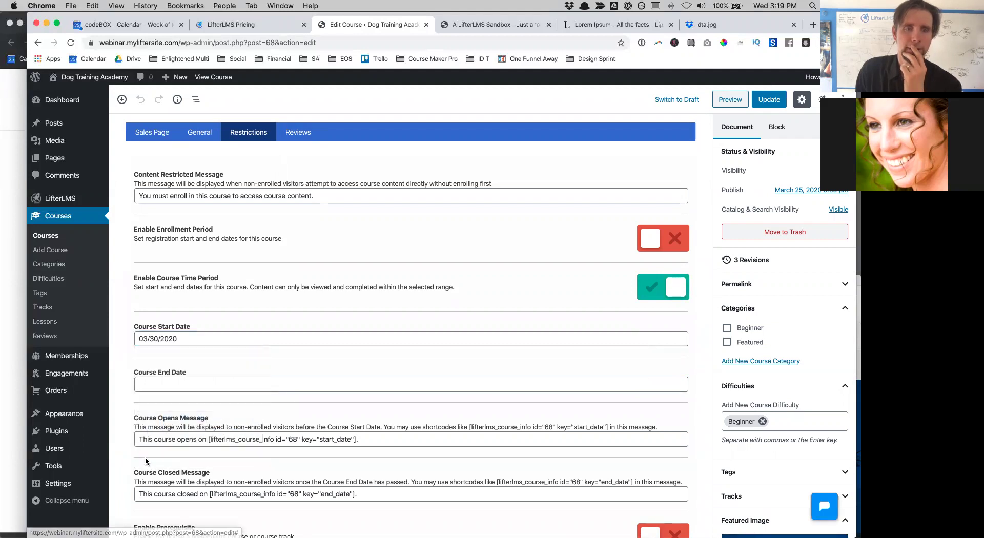
left_click(767, 100)
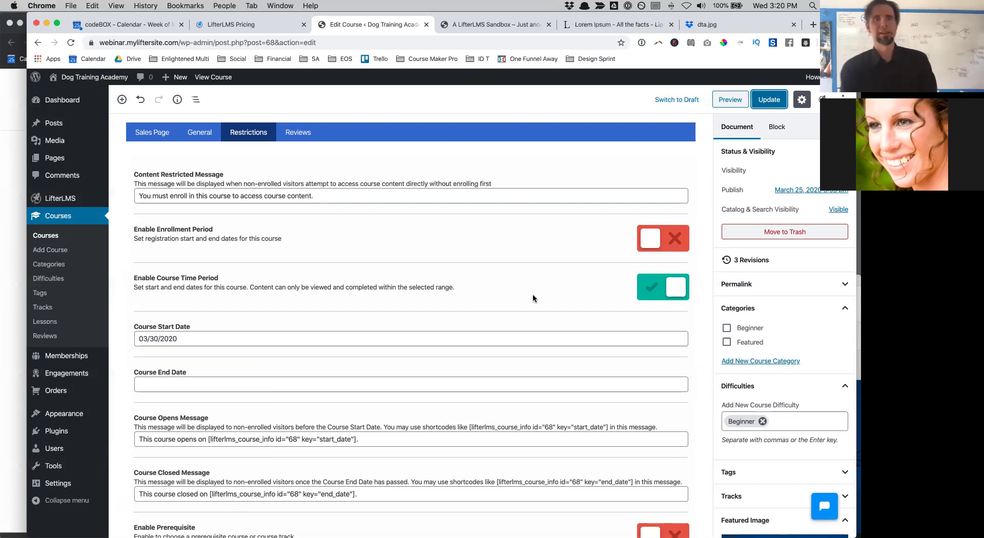
- Open the Zoom for Online Educators page from the course catalog in the incognito window and check its opening date notice
key("ctrl+Up")
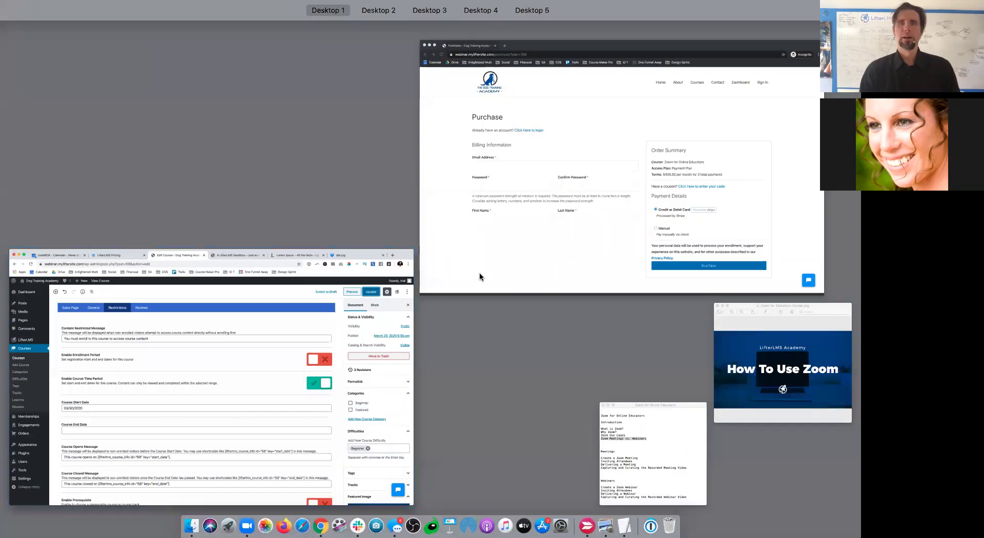
left_click(498, 259)
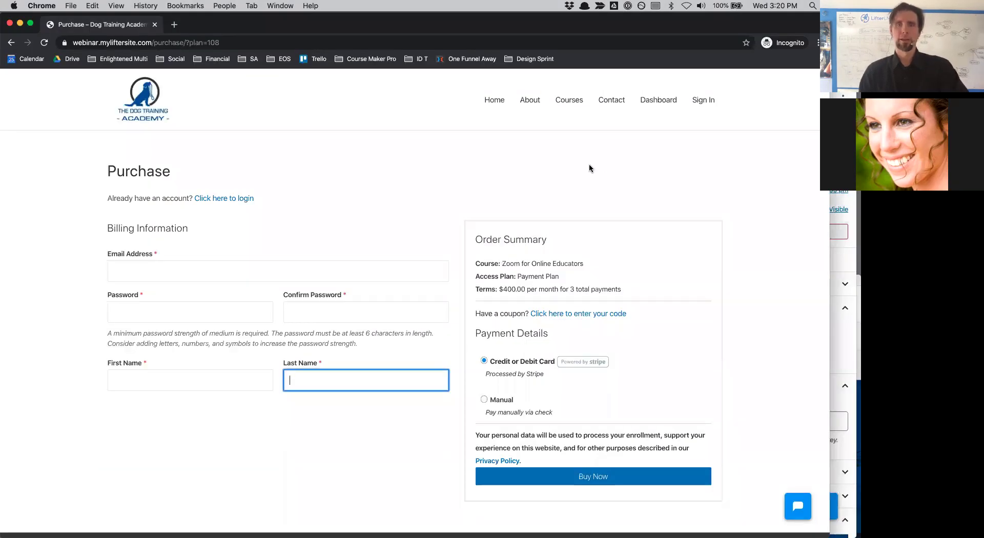
left_click(567, 103)
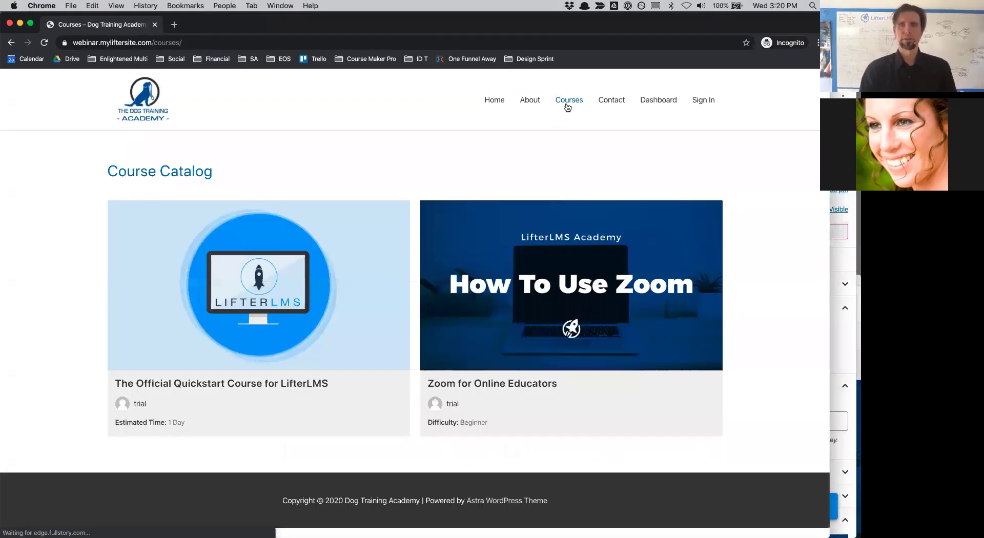
left_click(566, 260)
scroll(567, 261, "down", 3)
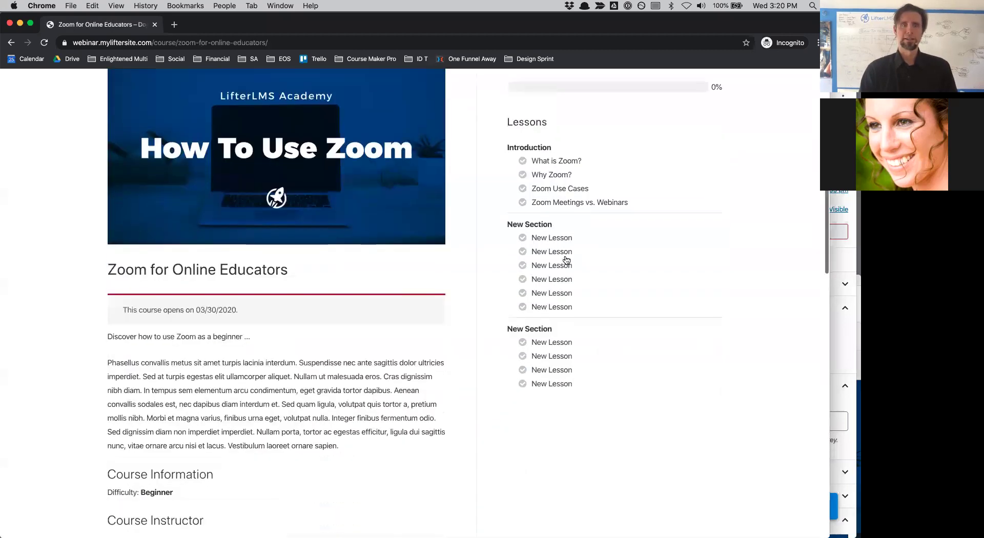
left_click_drag(238, 301, 195, 303)
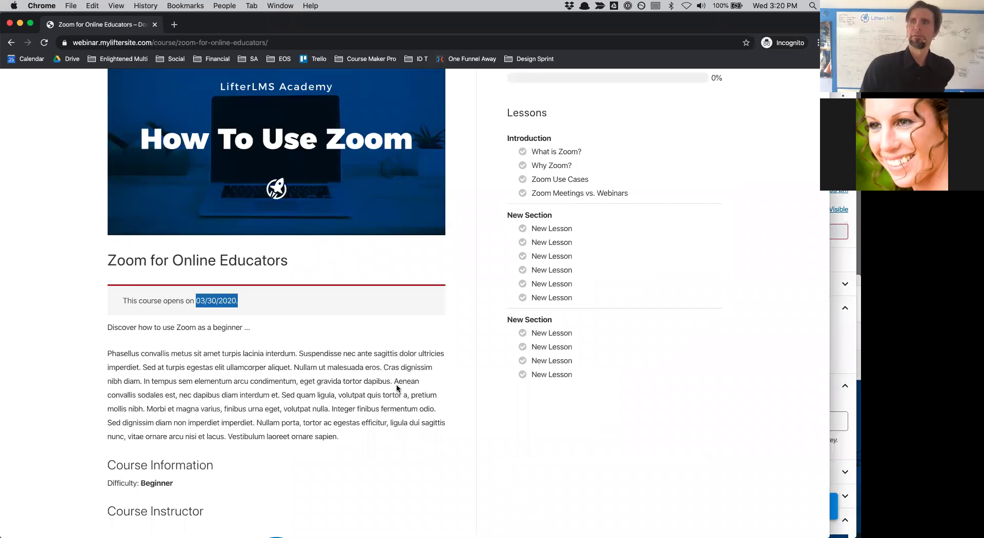
- Review the course page's lesson list, description and pricing plans, and open the Payment Plan checkout
scroll(397, 388, "down", 12)
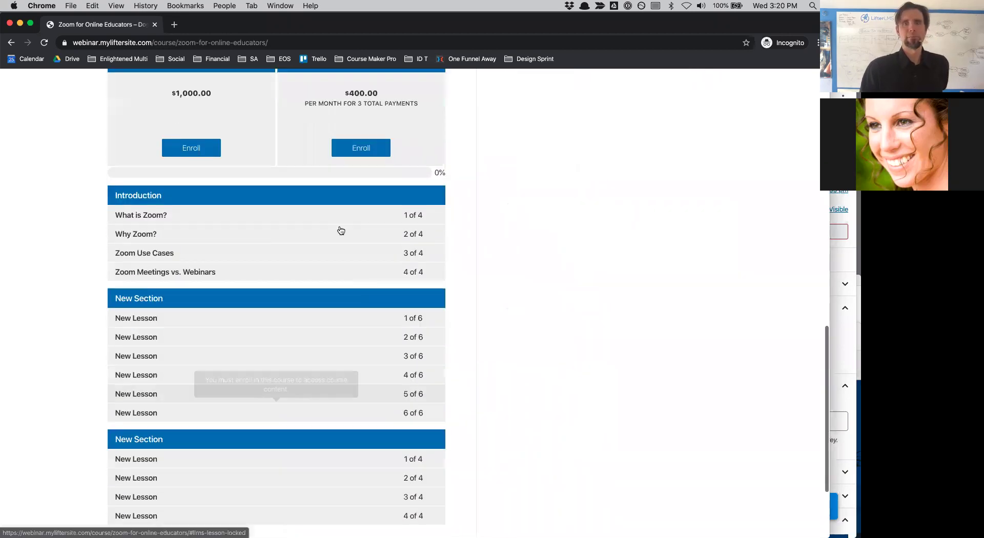
scroll(466, 181, "up", 12)
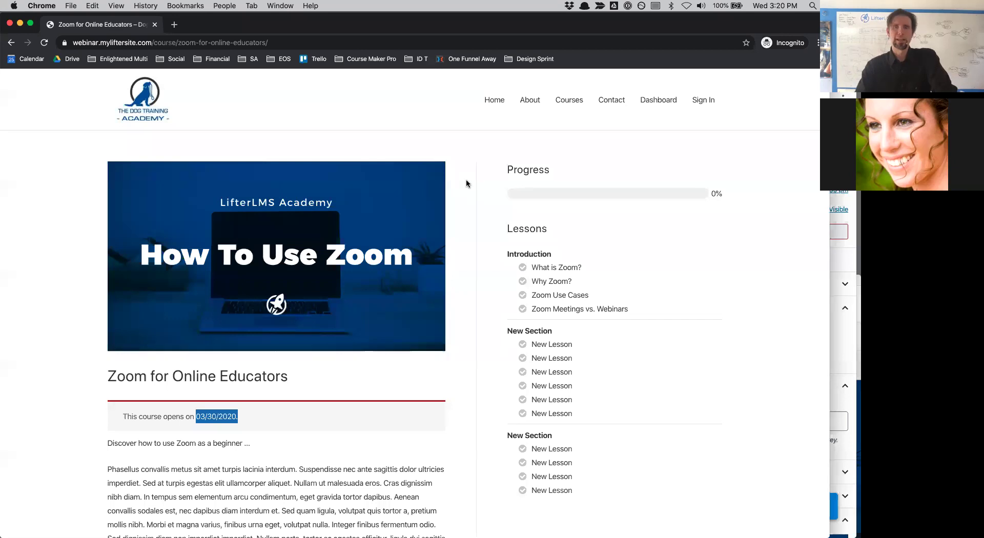
scroll(466, 183, "down", 5)
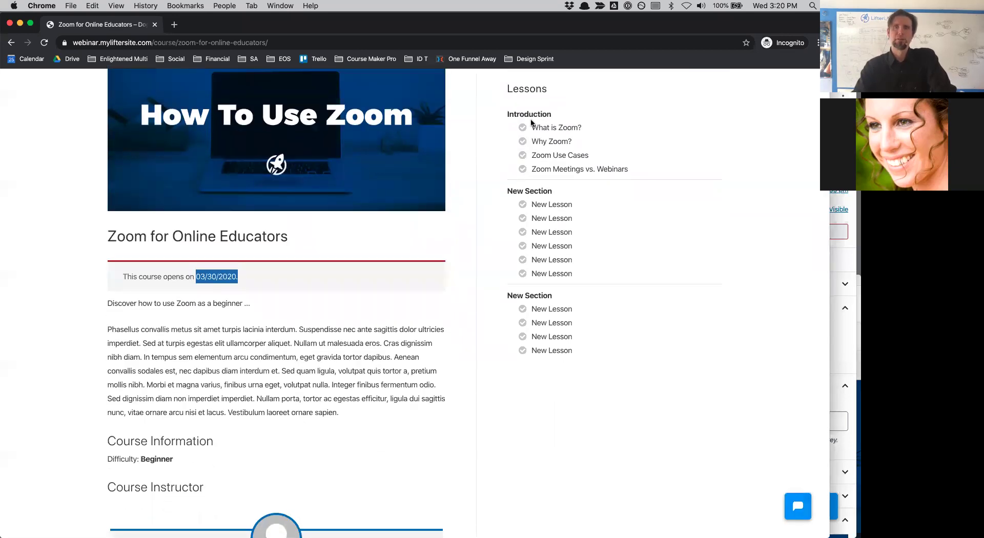
left_click_drag(531, 123, 594, 348)
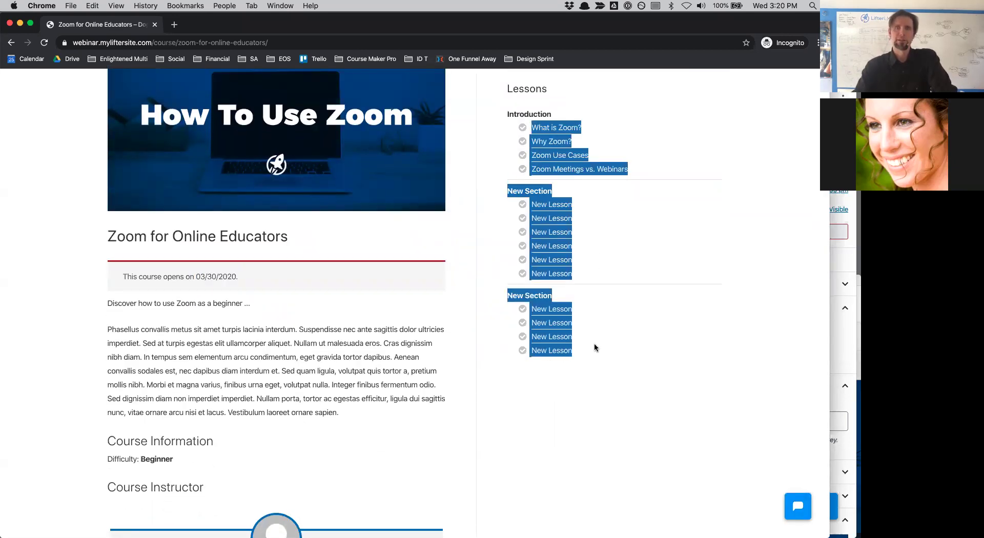
left_click_drag(385, 434, 216, 277)
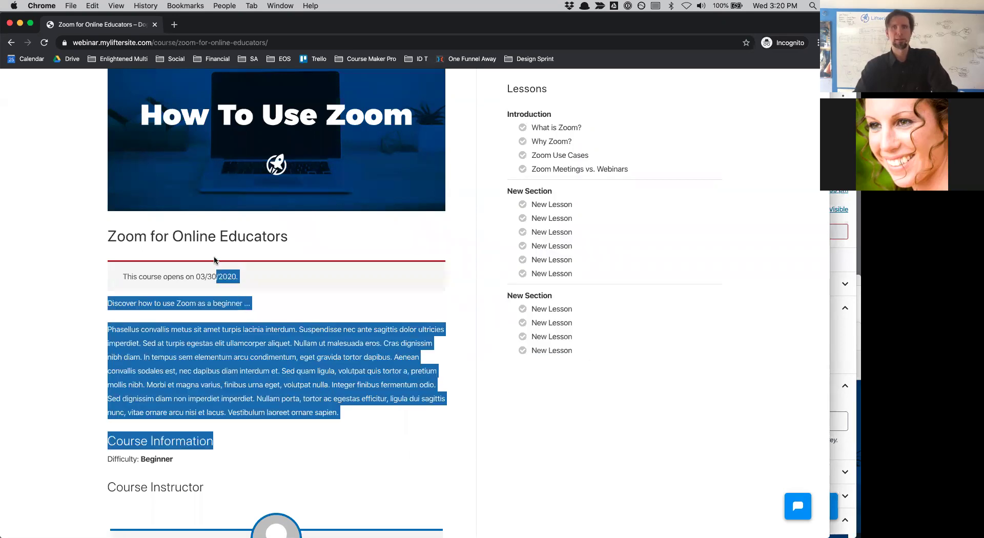
scroll(214, 256, "down", 7)
scroll(214, 260, "down", 5)
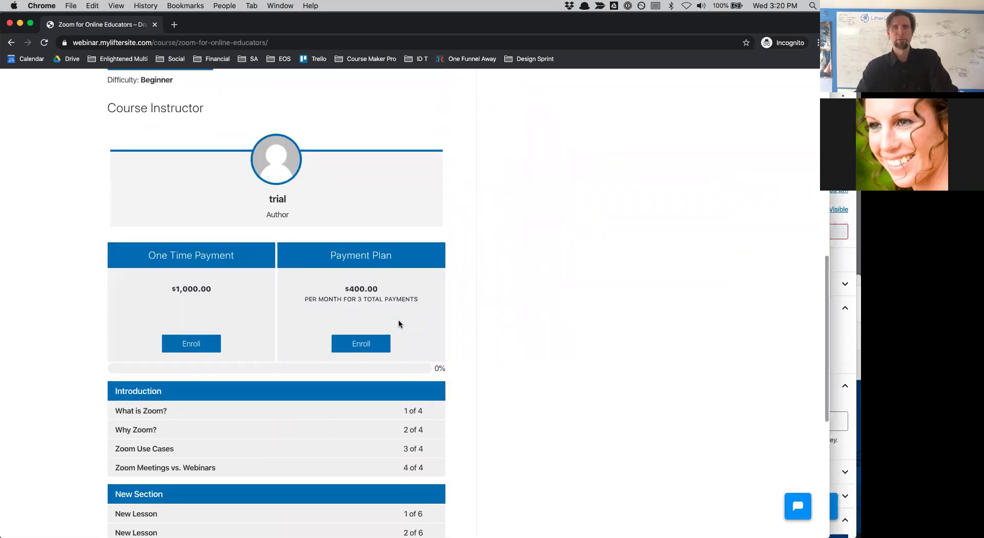
left_click(372, 343)
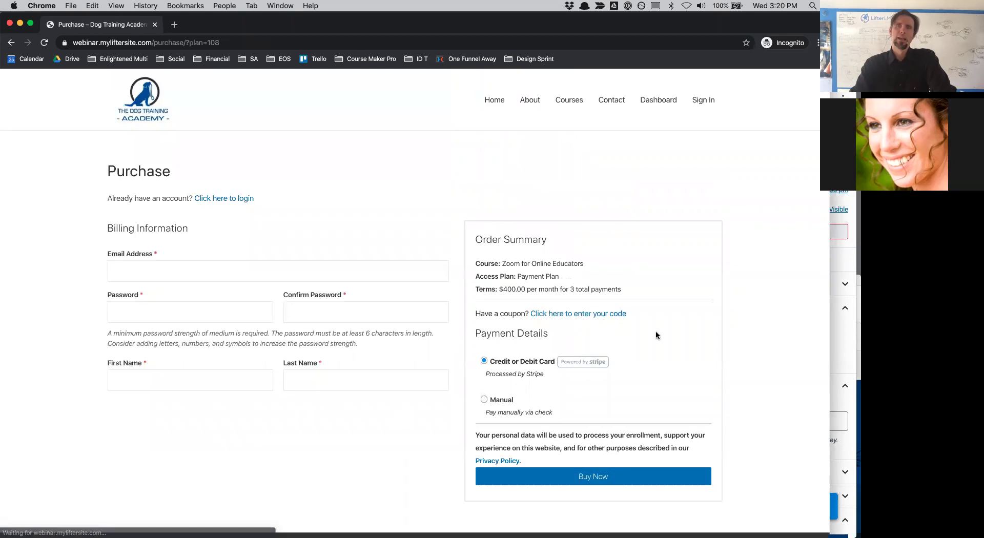
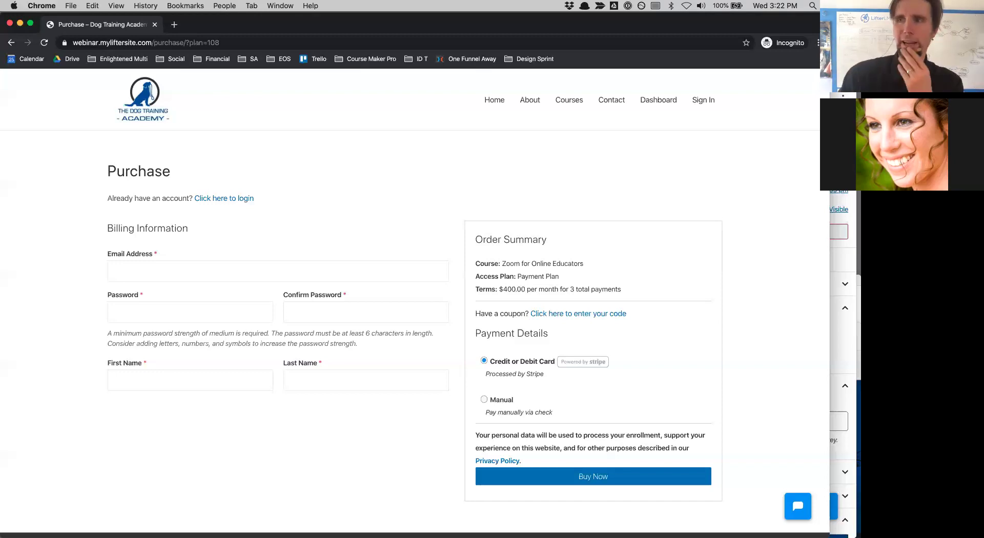
- Return to the logged-in admin window and open the LifterLMS status page
key("ctrl+Up")
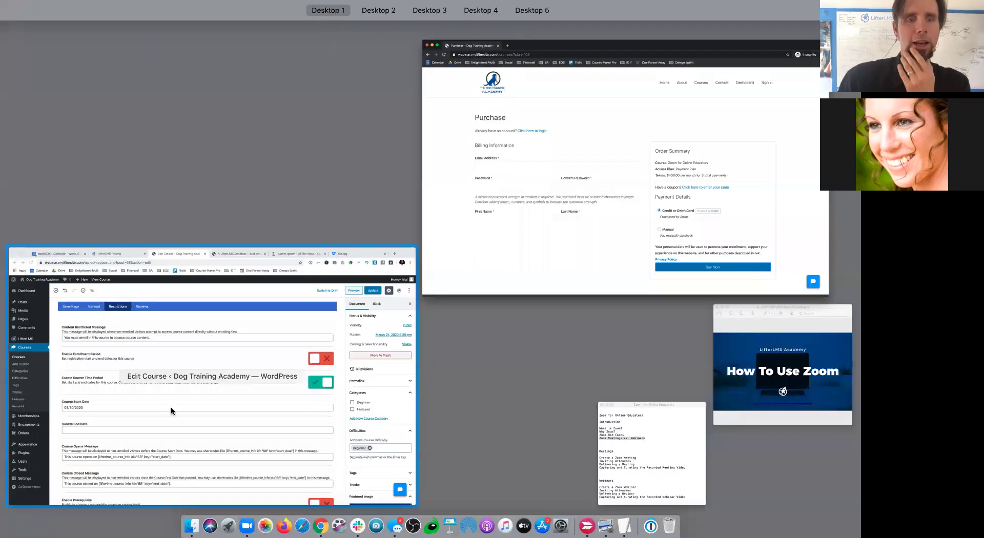
left_click(172, 410)
mouse_move(62, 202)
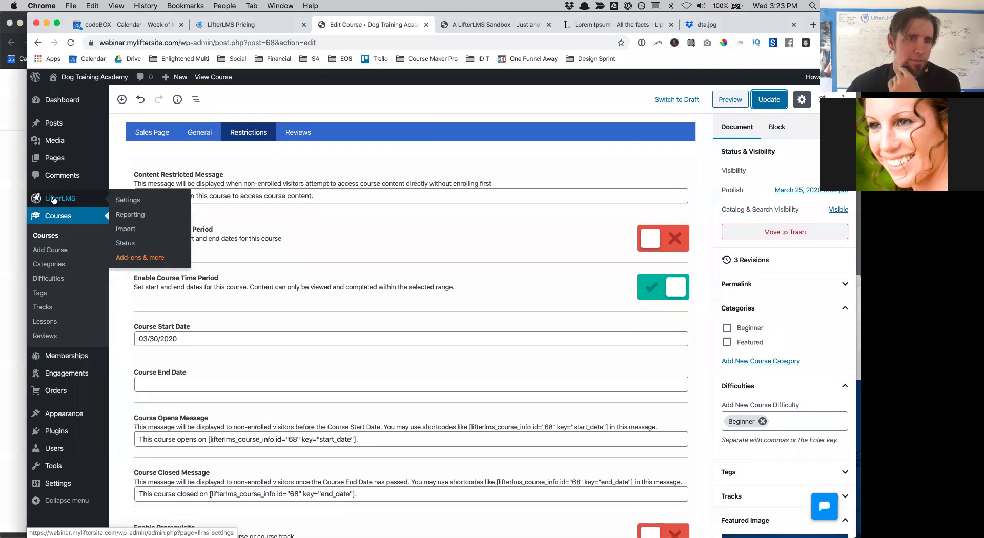
left_click(63, 100)
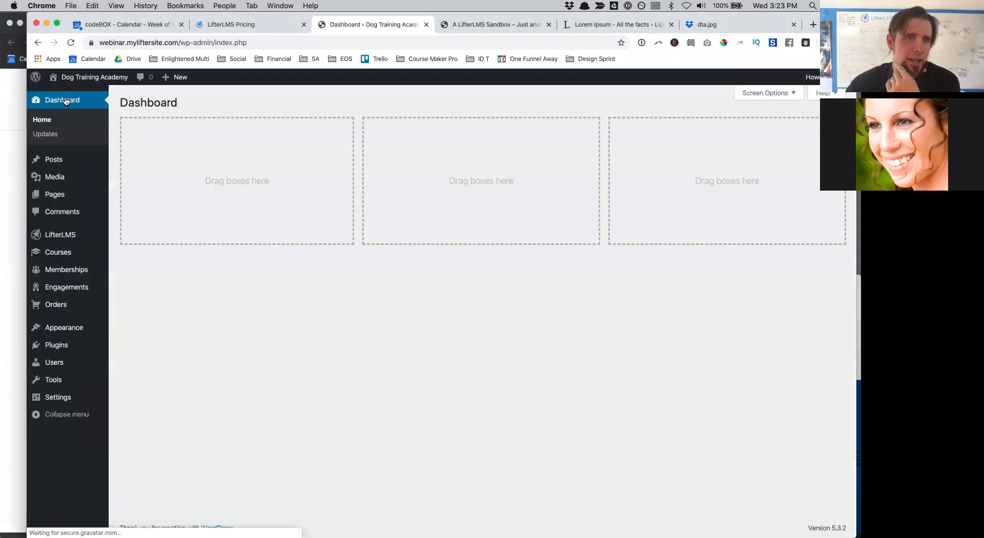
mouse_move(55, 236)
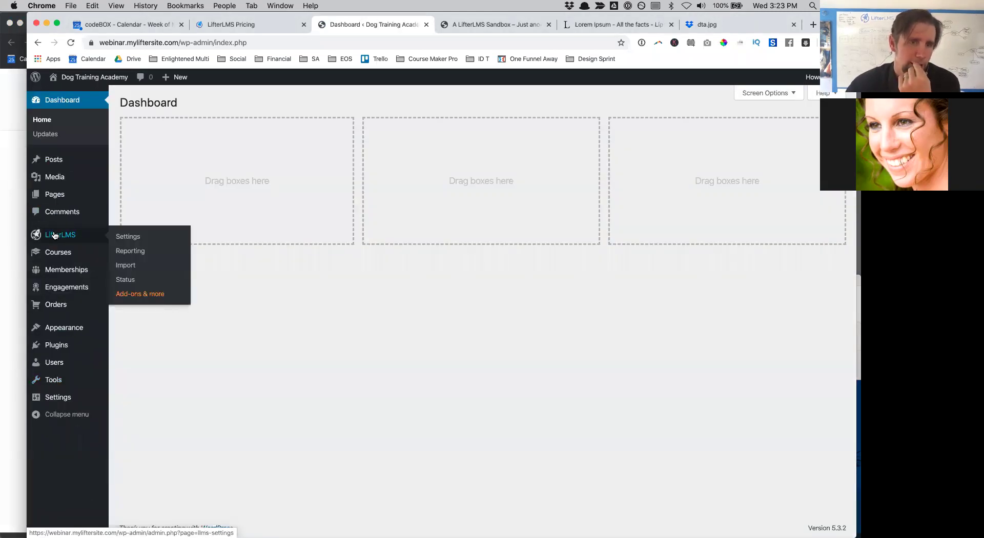
left_click(131, 281)
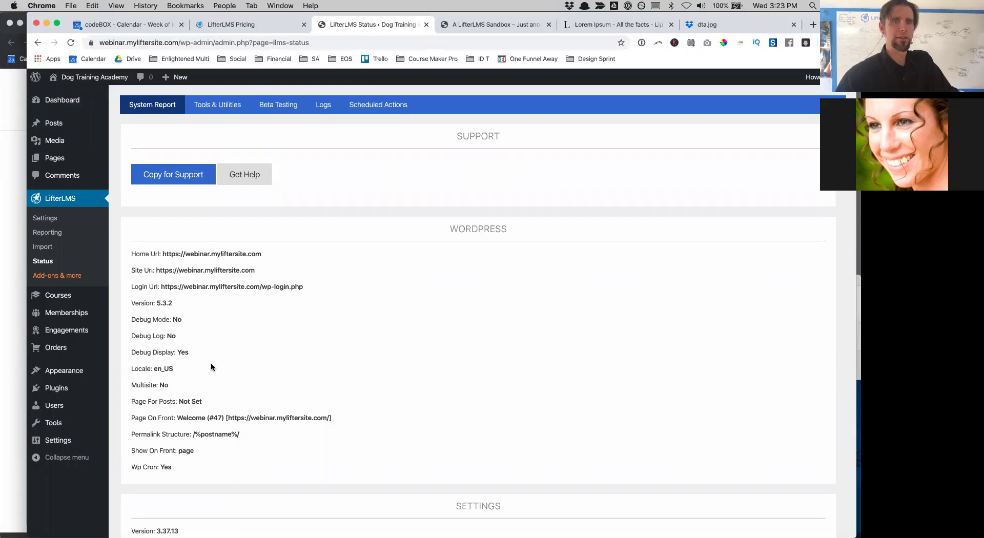
- Examine the settings, gateways and server sections of the LifterLMS system report
scroll(253, 430, "down", 7)
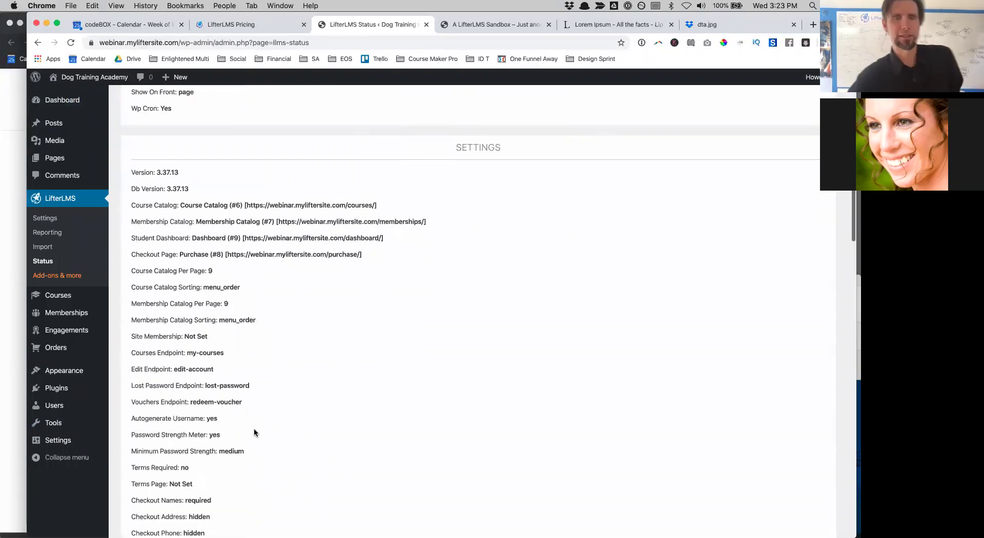
scroll(254, 429, "down", 1)
scroll(254, 429, "down", 12)
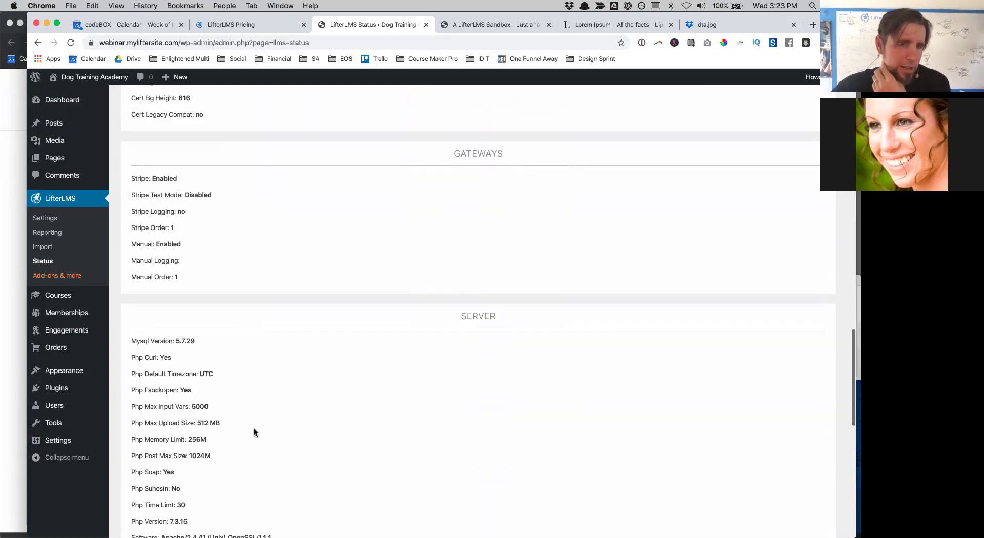
scroll(254, 432, "up", 15)
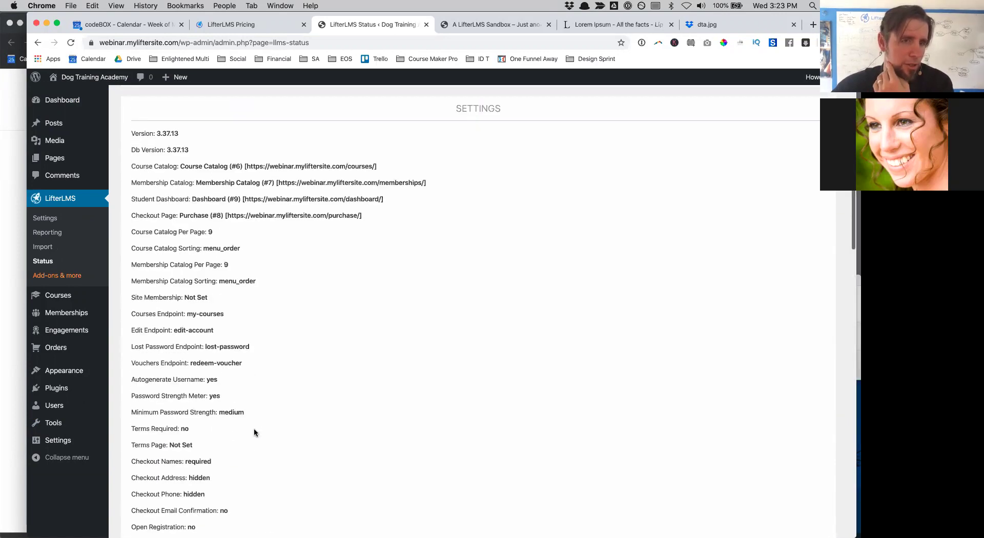
scroll(254, 432, "up", 7)
- Start a new certificate under the LifterLMS engagements and bring up its certificate settings
mouse_move(51, 298)
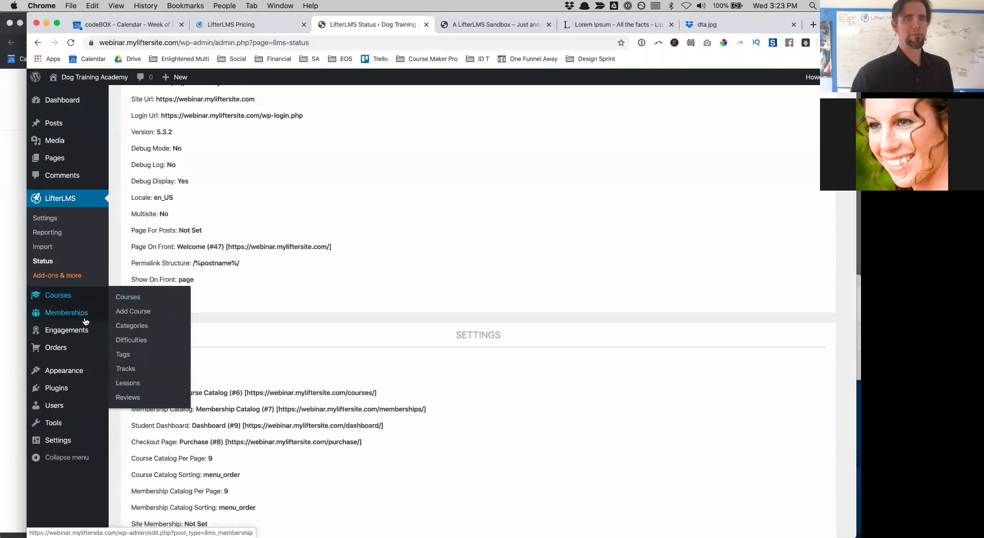
mouse_move(88, 312)
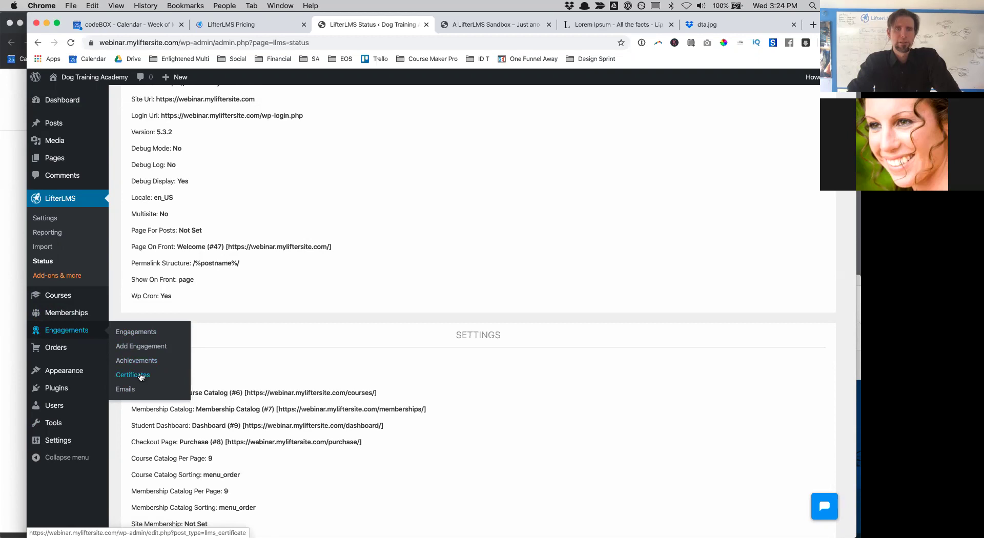
left_click(141, 375)
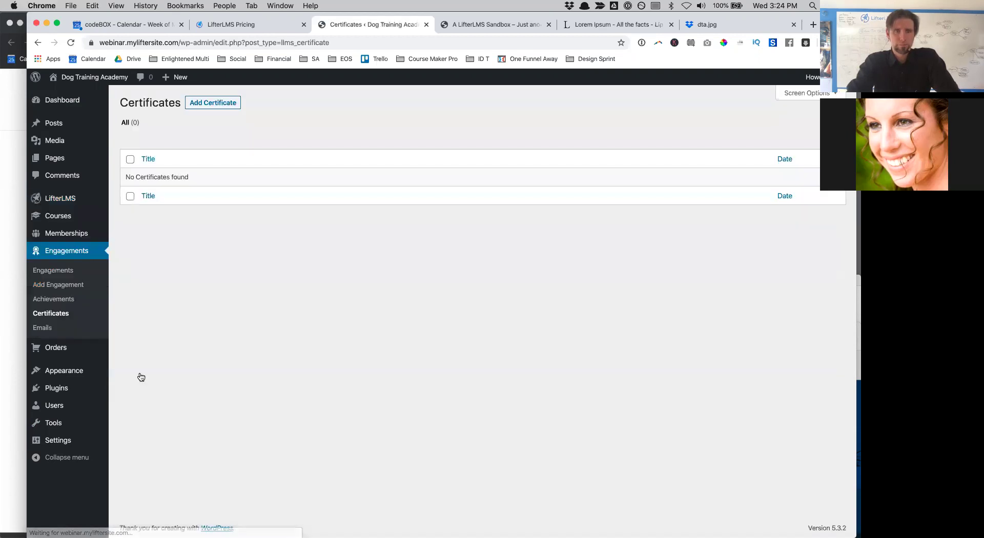
left_click(214, 104)
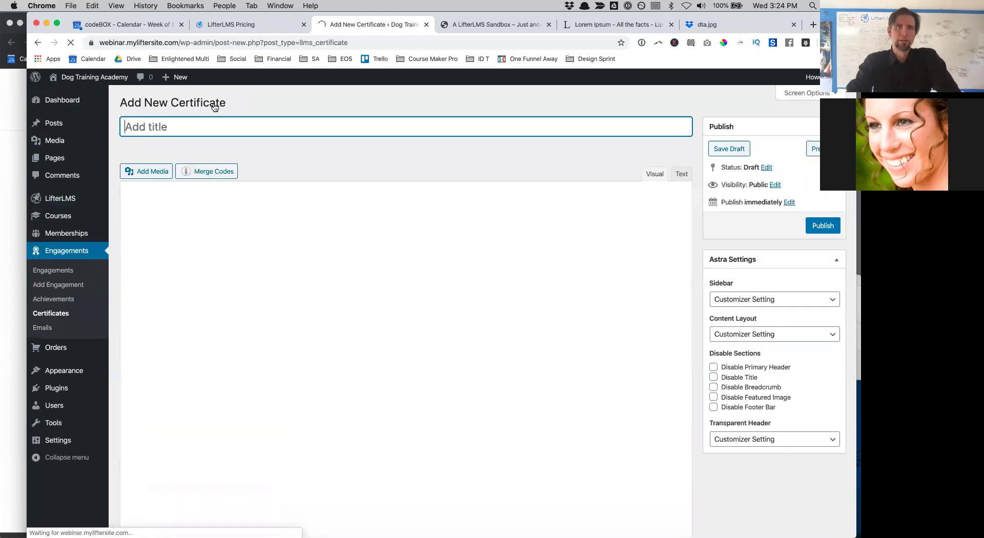
scroll(298, 339, "down", 3)
scroll(298, 339, "down", 1)
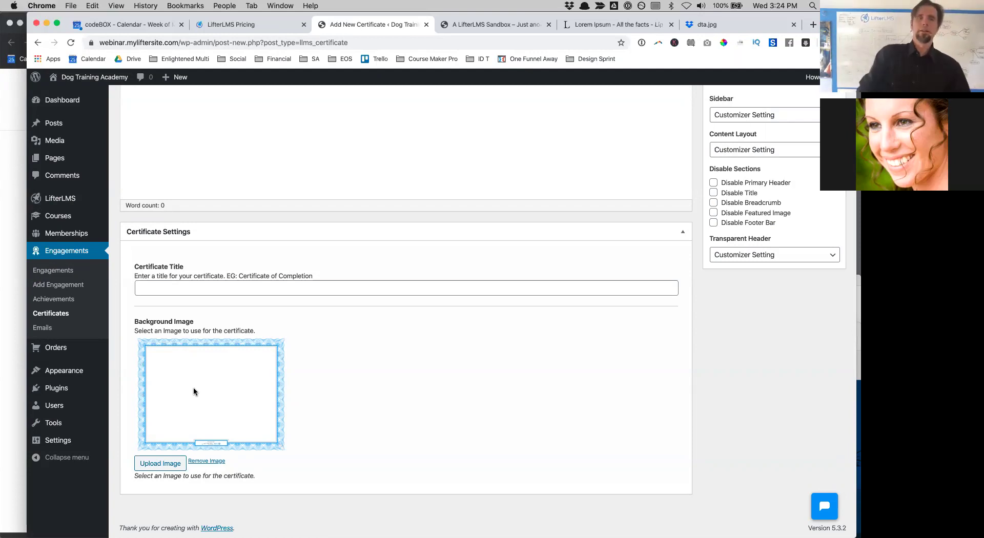
- Enter "Certificate of Completion" as the certificate title in the certificate settings
left_click(183, 284)
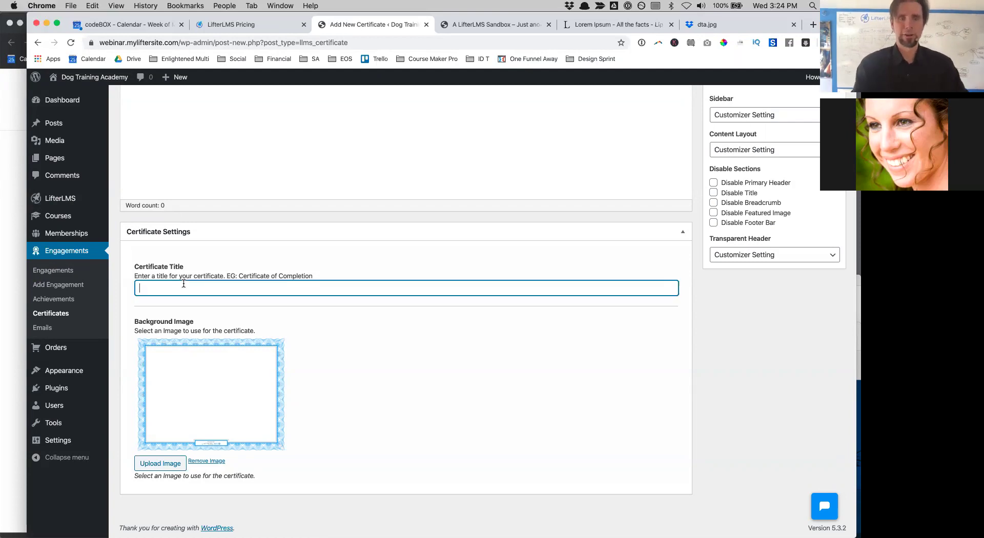
type("Certifiic")
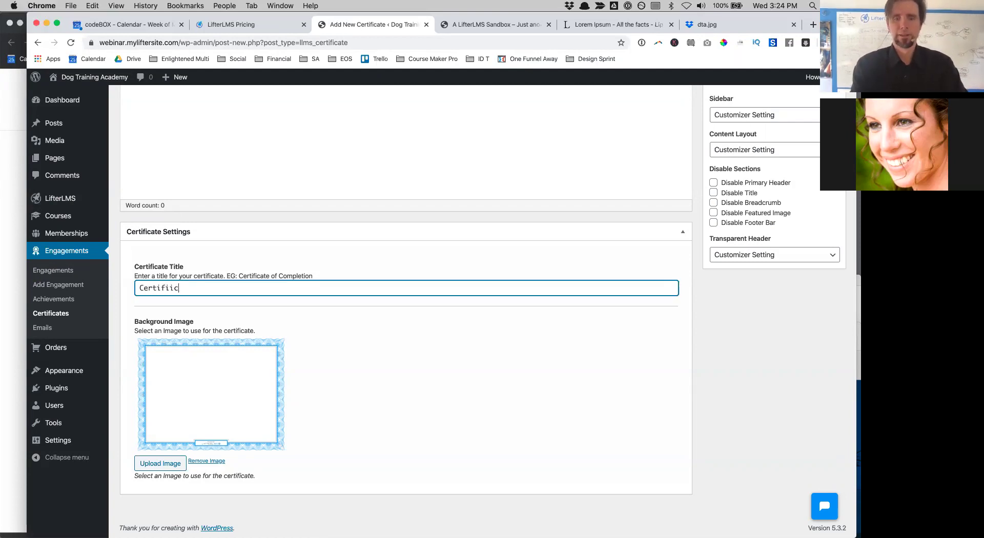
type("ate of Co")
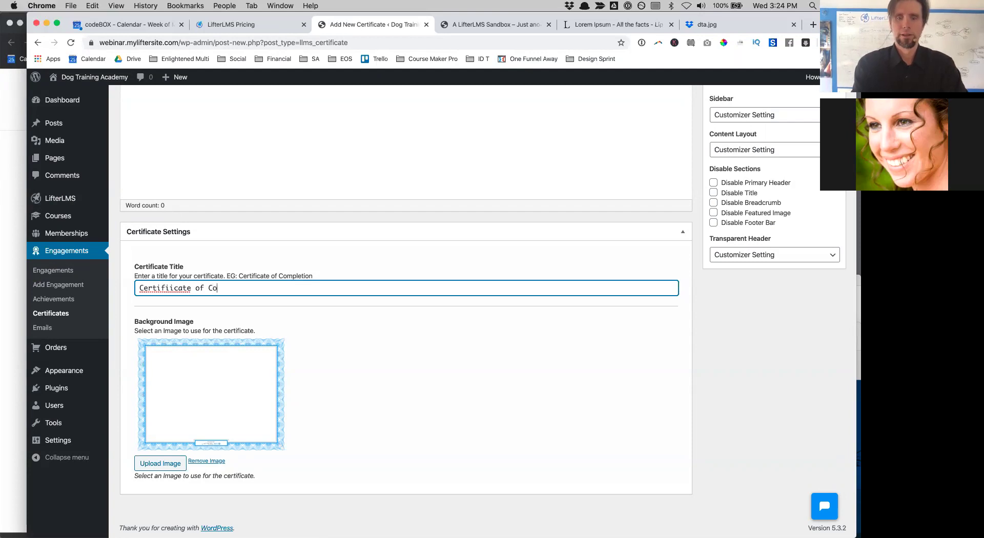
type("mpletion")
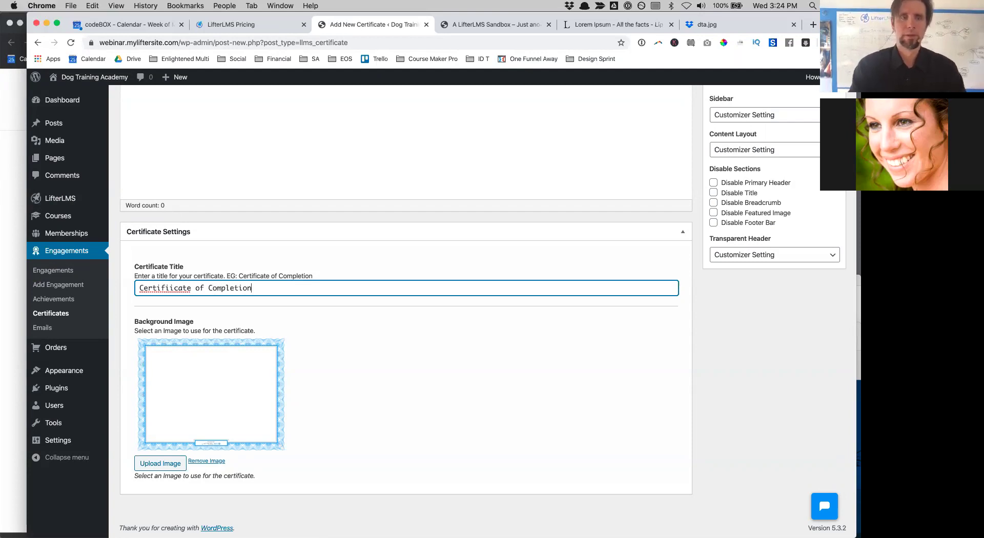
left_click(174, 288)
key("BackSpace")
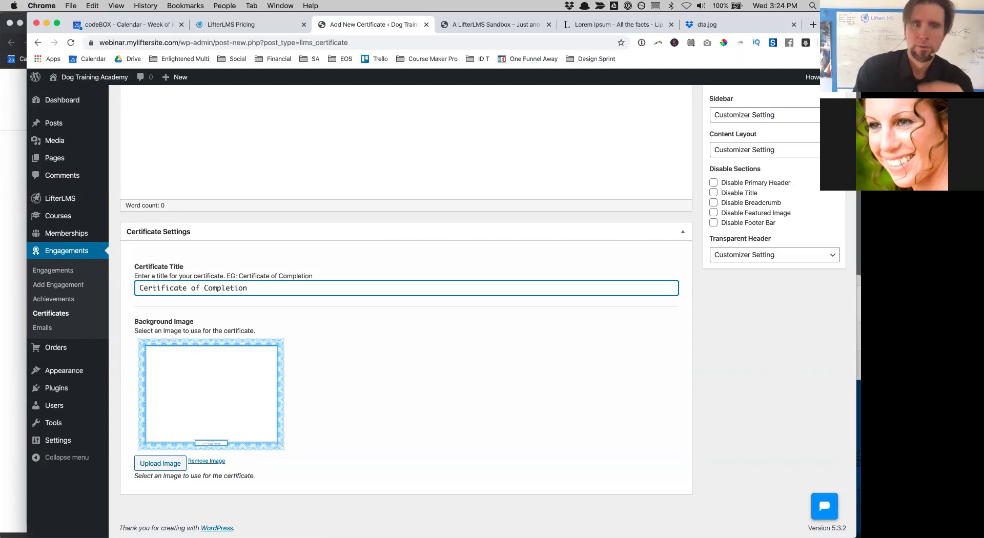
left_click(336, 210)
scroll(328, 211, "up", 4)
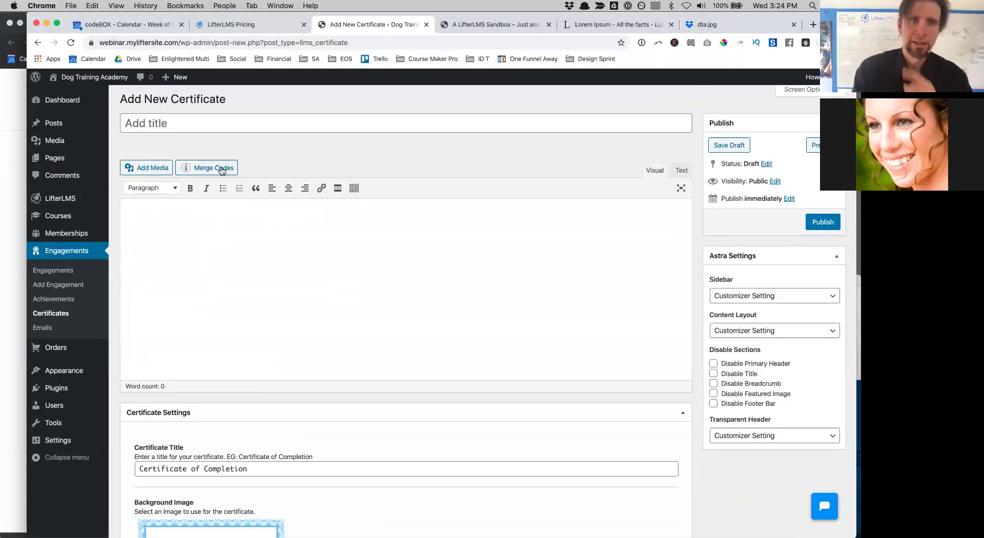
- Insert the Student First Name and Student Last Name merge codes on one line of the certificate body and centre it
left_click(221, 169)
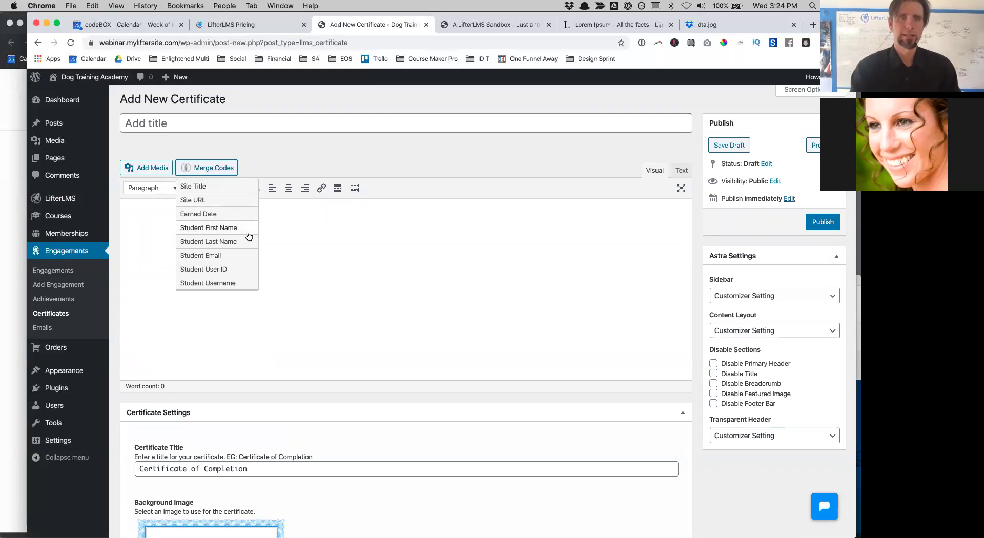
left_click(241, 228)
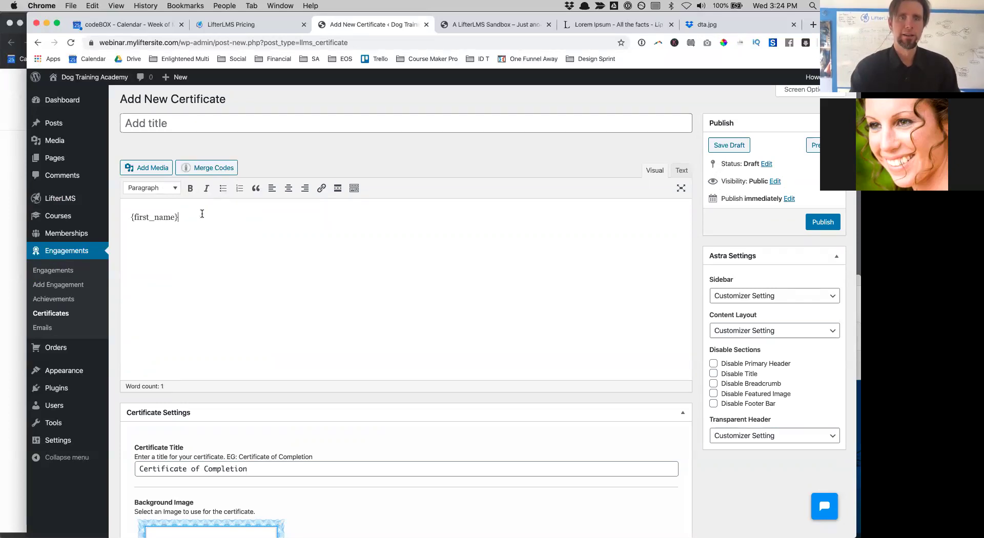
left_click(209, 174)
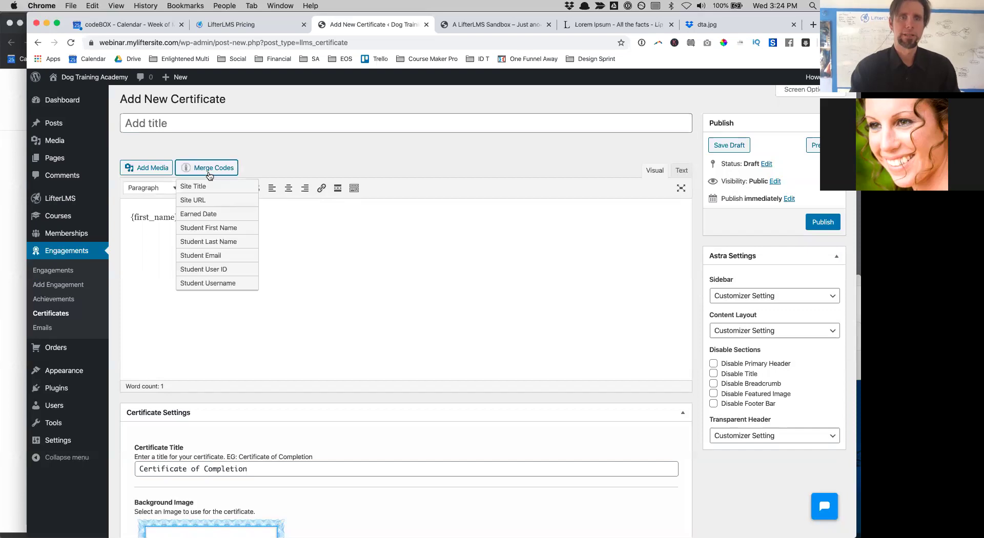
left_click(211, 242)
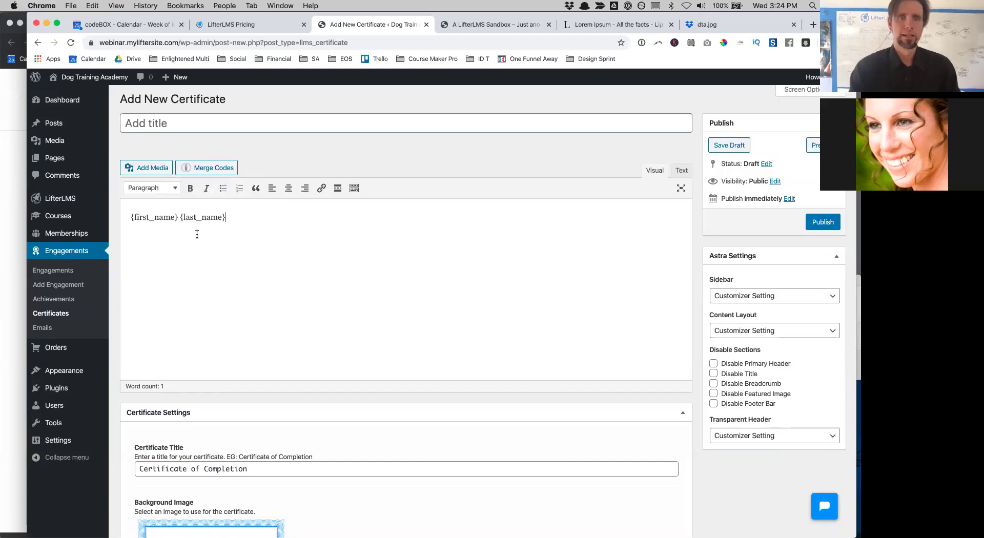
left_click(288, 188)
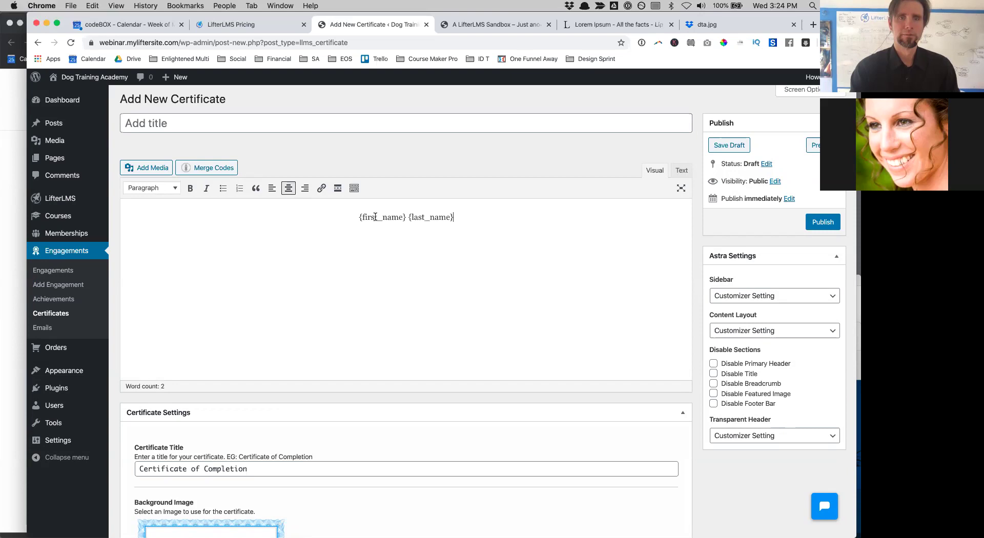
- Add the line "Completed How to Zoom" below the student name as a centred Heading 2
key("Return")
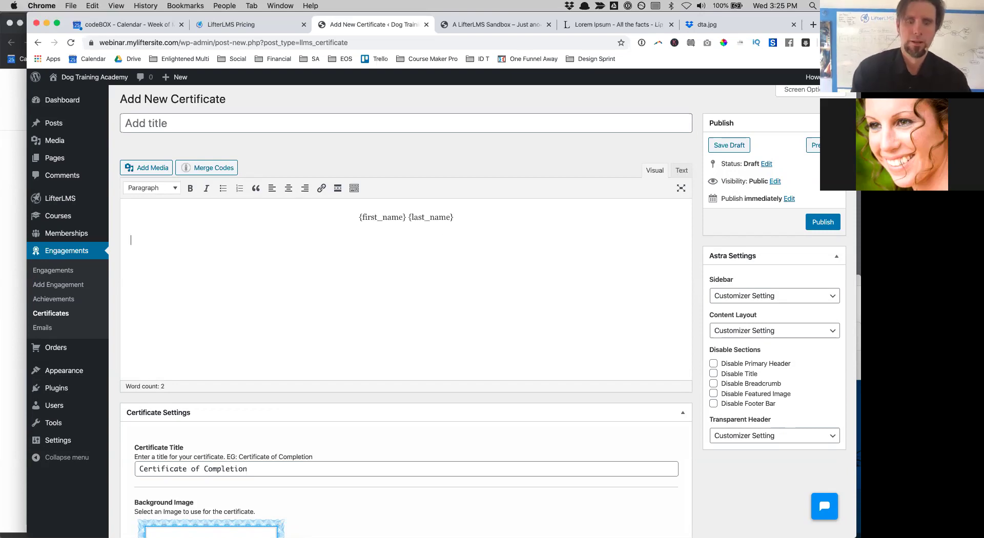
type("Completed  Ho")
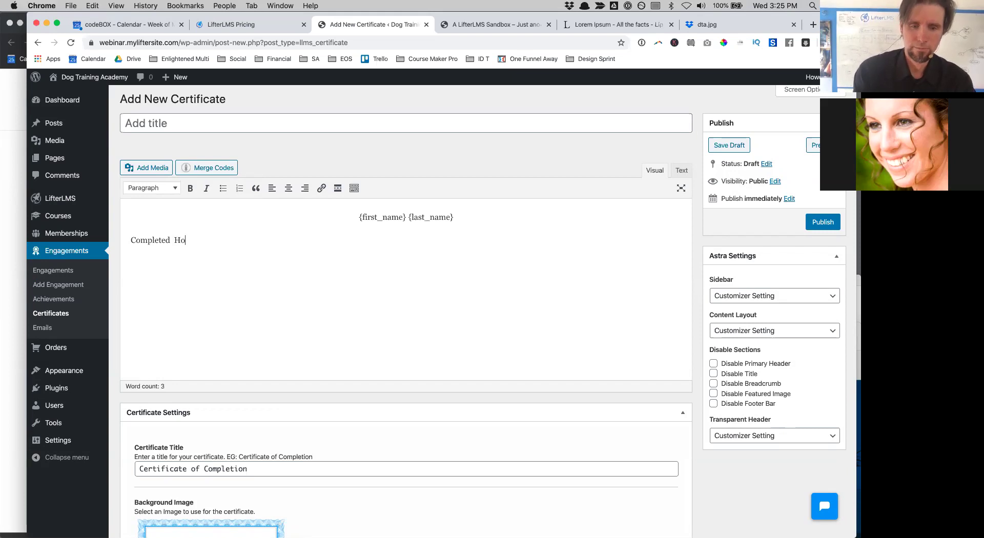
type("w to Zoom")
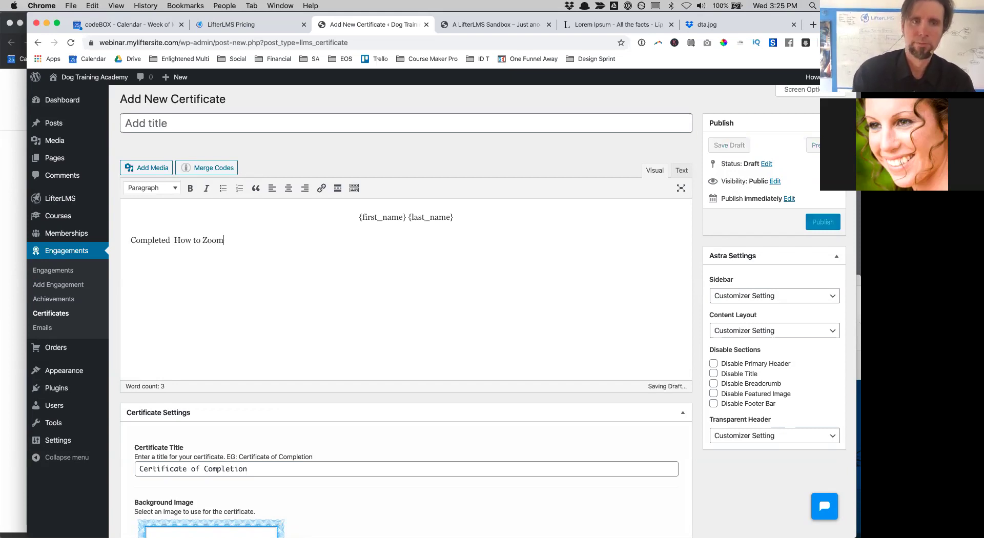
left_click_drag(232, 241, 92, 233)
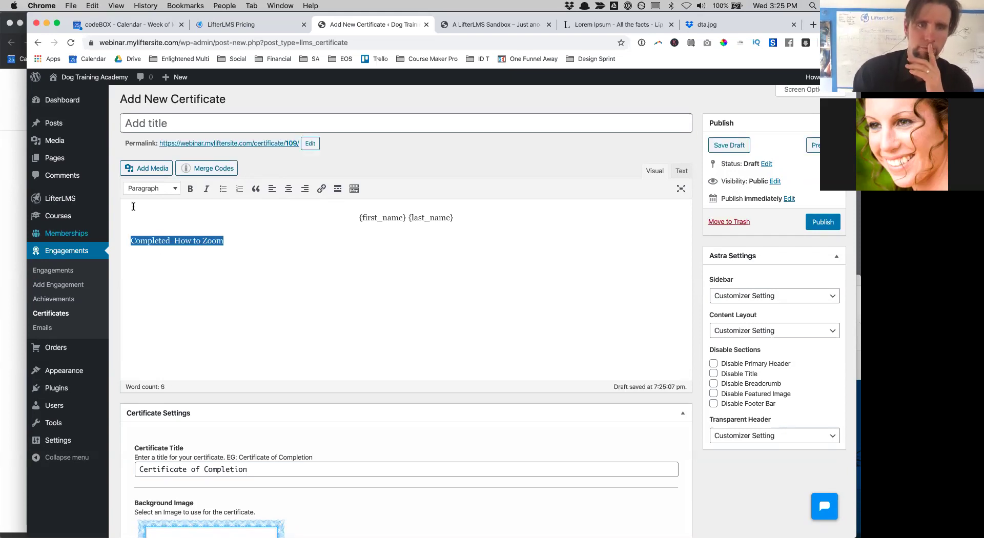
left_click(165, 188)
left_click(173, 249)
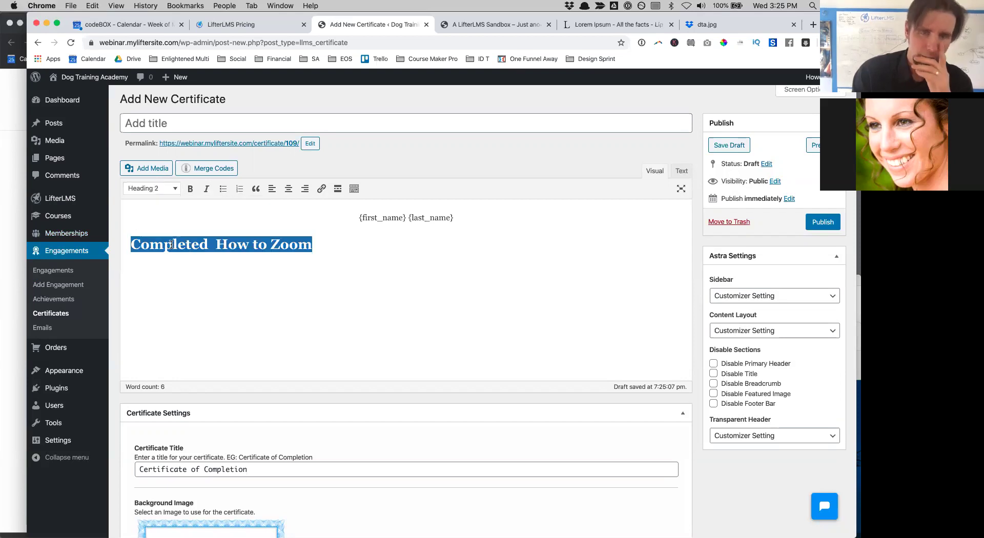
left_click(288, 189)
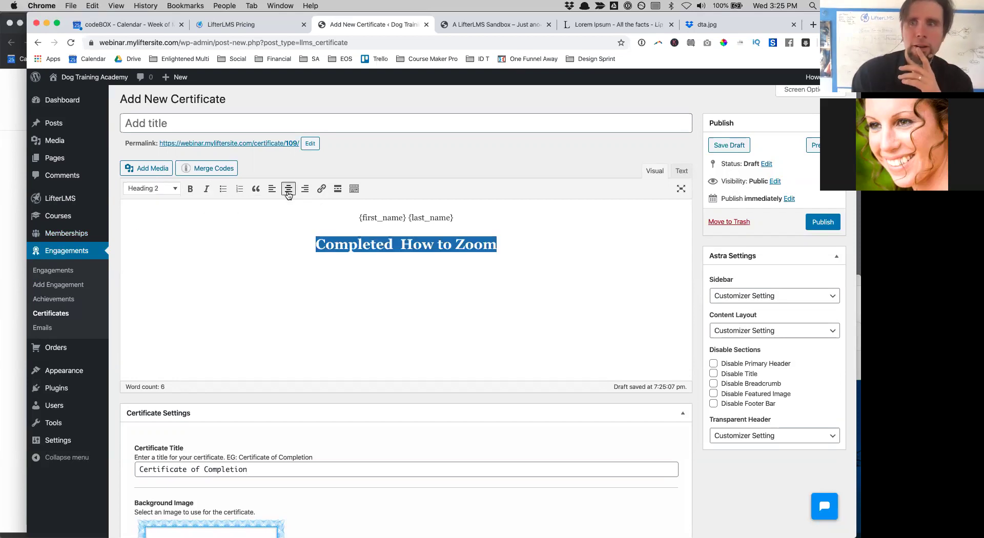
- Save the certificate as a draft and preview it
left_click(744, 147)
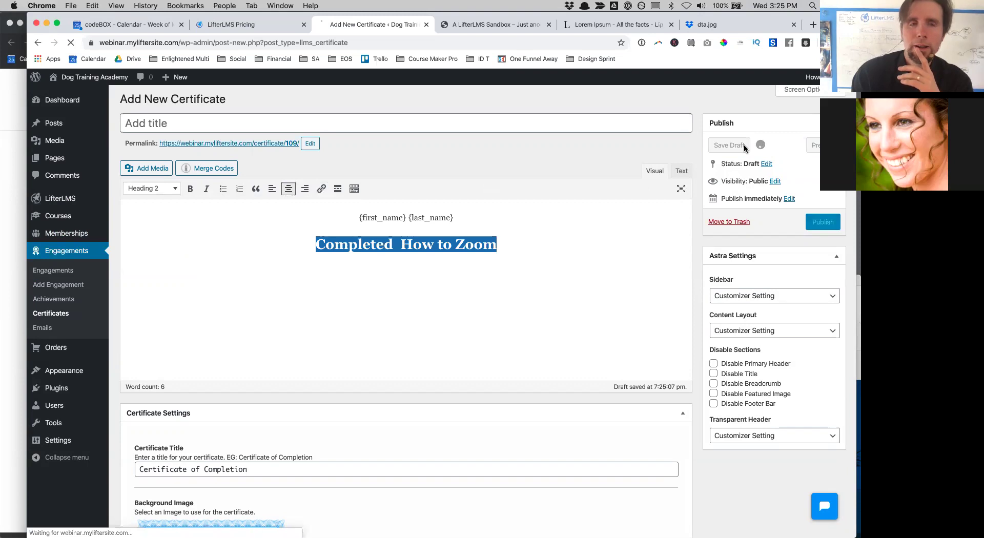
left_click(814, 179)
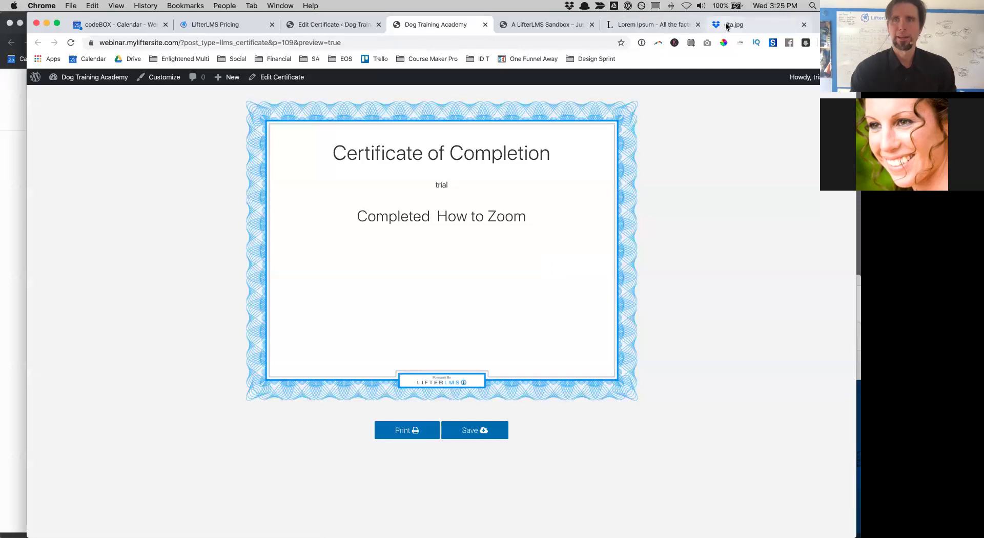
left_click_drag(678, 23, 677, 51)
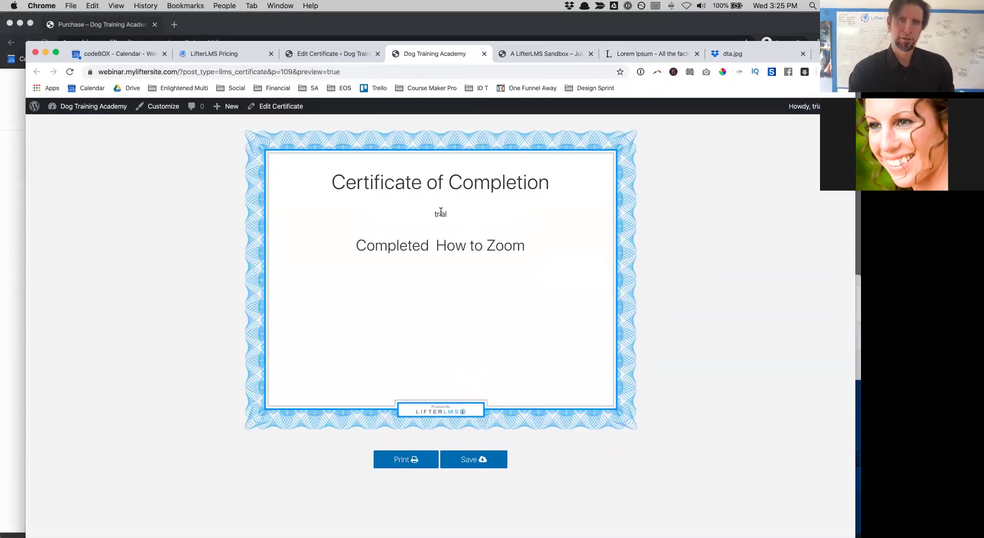
- Back in the certificate editor, add a centred line below the heading reading "on" followed by the Earned Date merge code
left_click(319, 59)
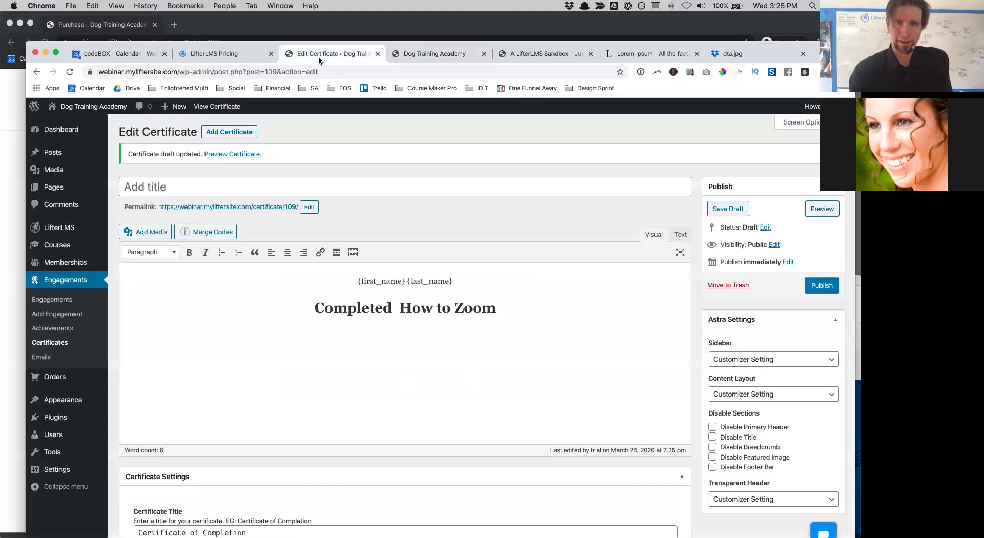
left_click(509, 306)
key("Return")
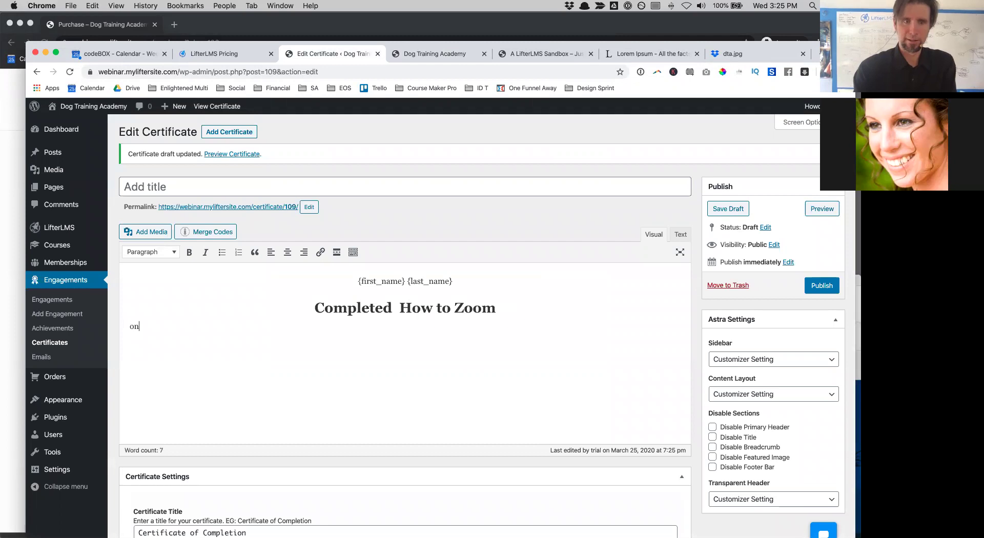
left_click(233, 231)
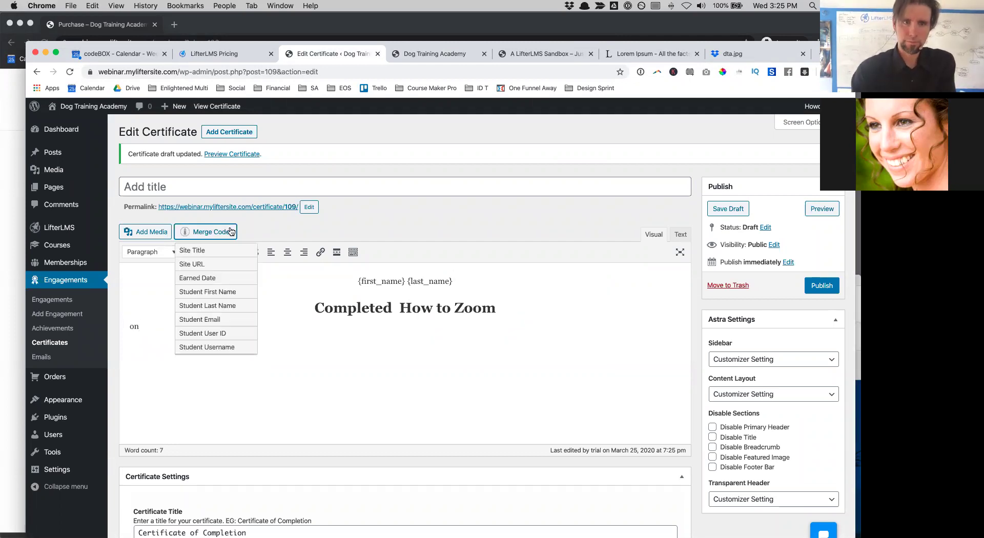
left_click(211, 277)
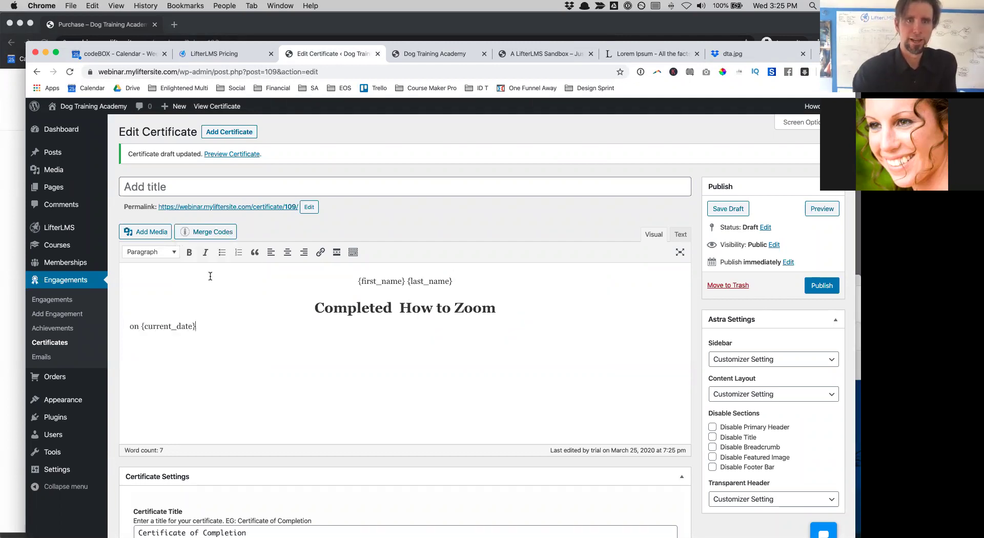
left_click(288, 256)
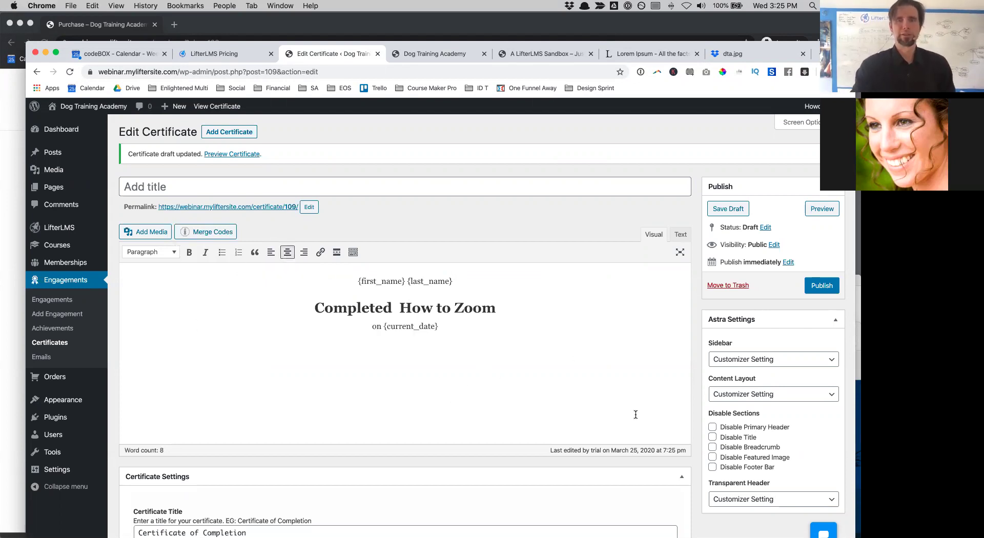
- Preview the certificate with the date line, then return to the editor and publish it
left_click(821, 209)
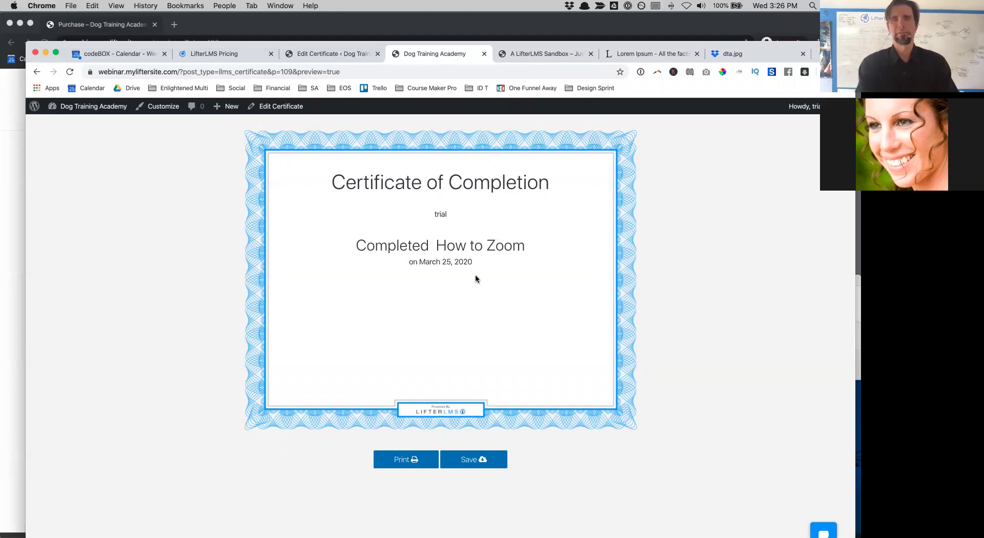
left_click(300, 55)
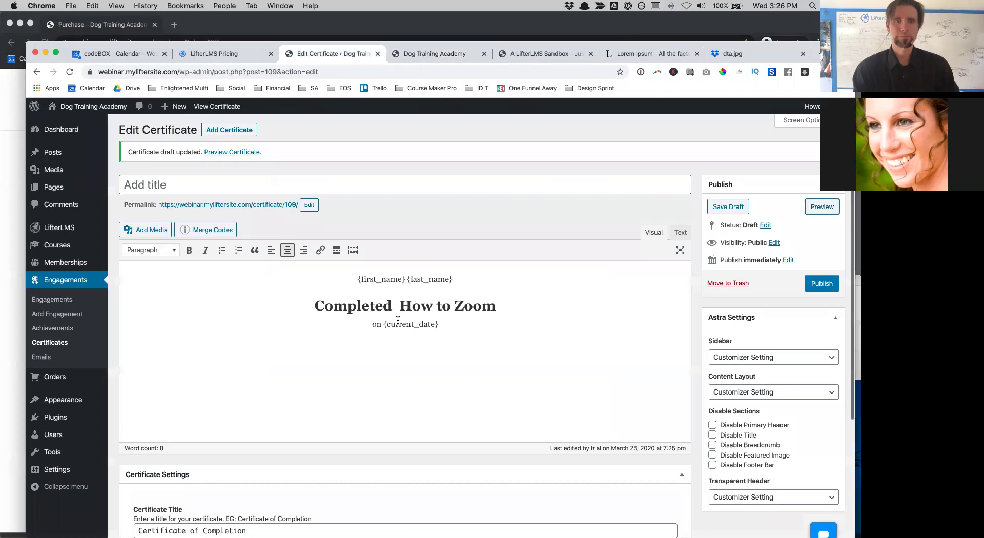
scroll(398, 320, "down", 1)
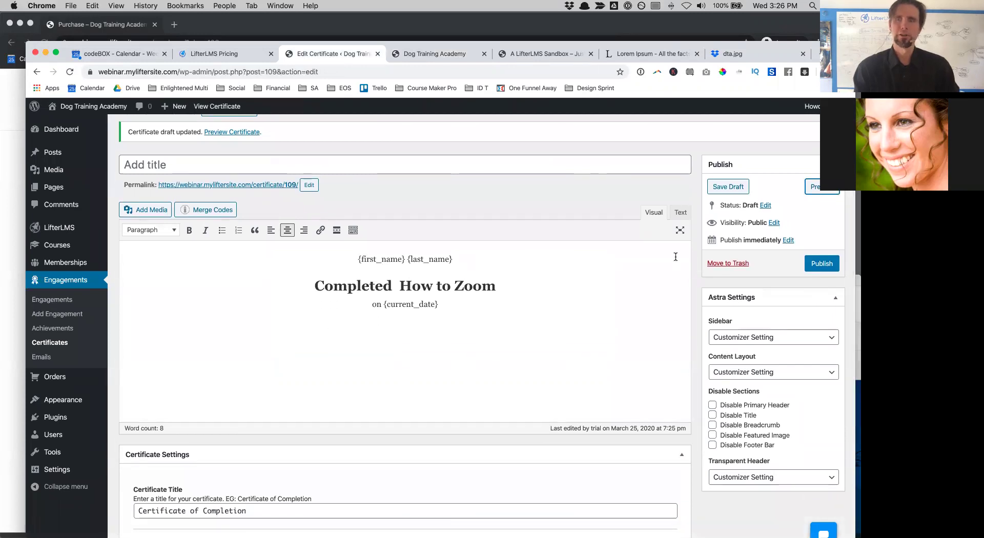
left_click(820, 266)
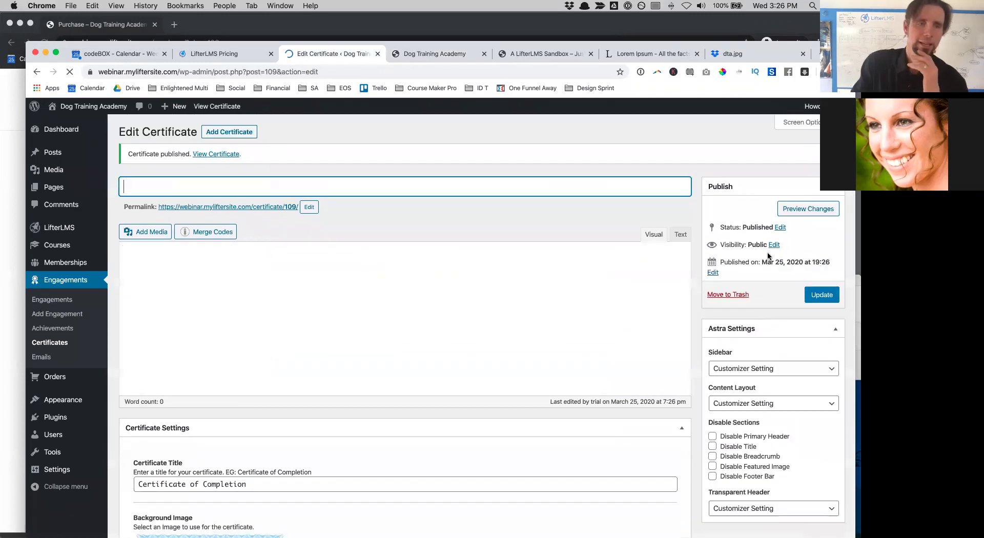
- Create a new engagement titled "Zoom Course Completion Cert"
left_click(58, 303)
left_click(211, 137)
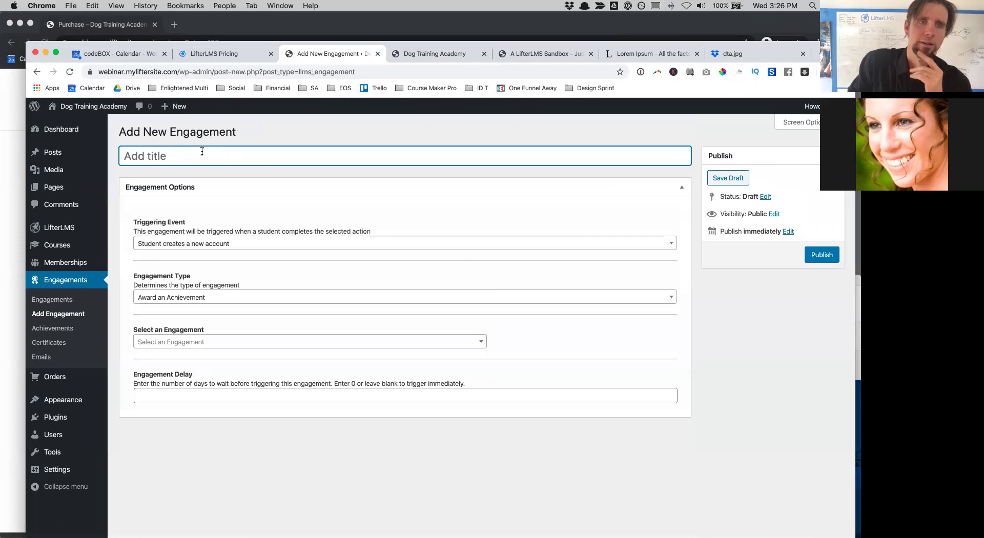
type("Zo")
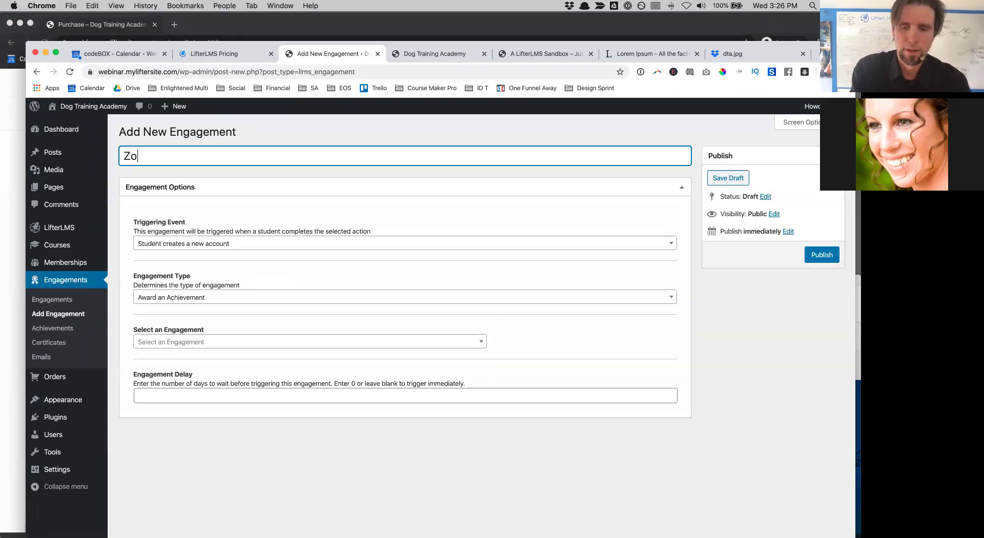
type("om Course")
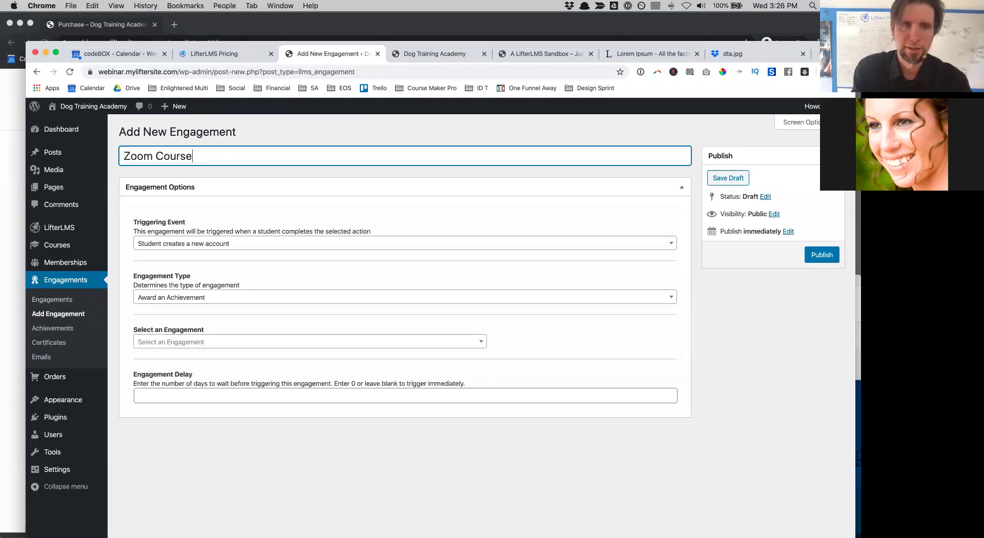
type(" Completin ")
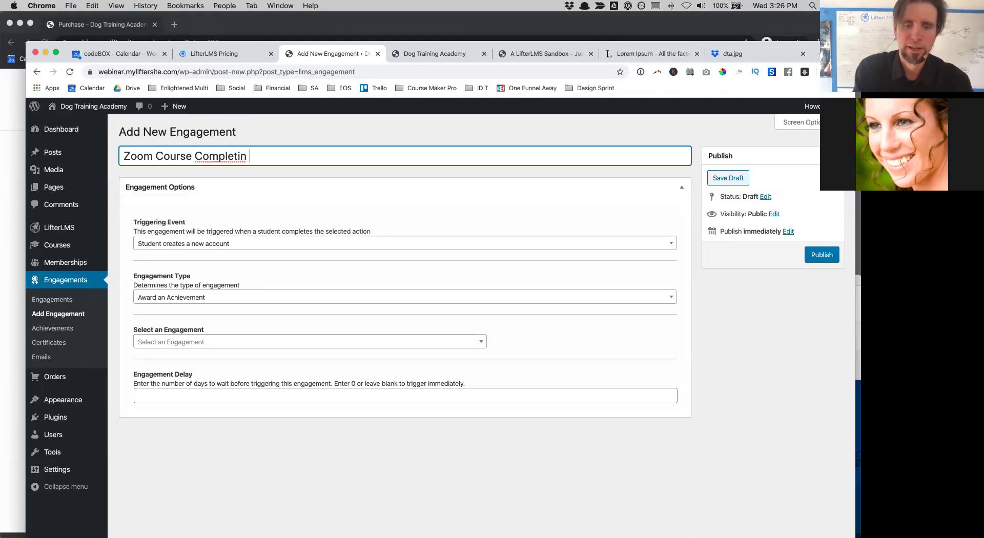
type("Cert")
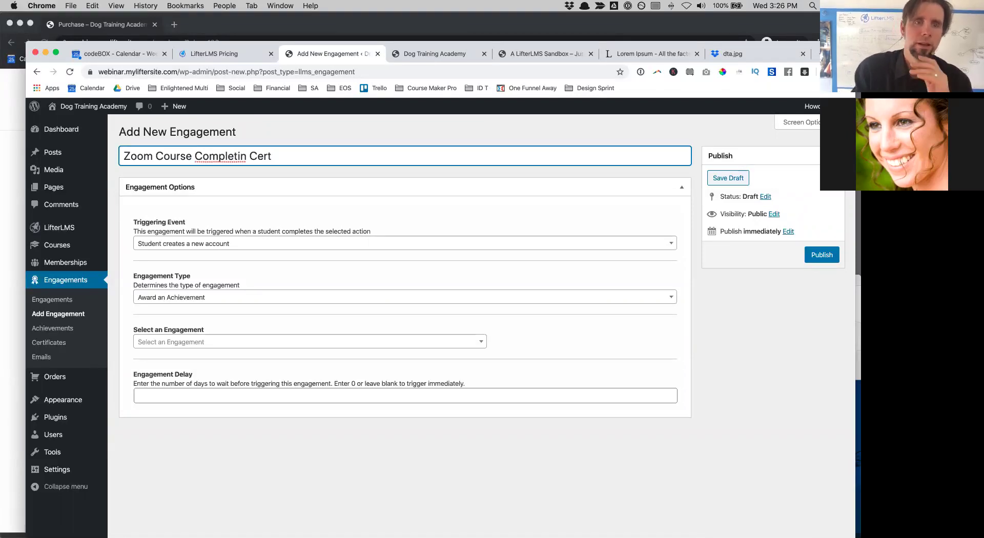
left_click(239, 161)
type("o")
- Set the engagement's triggering event to "Student completes a course" for the Zoom for Online Educators course
left_click(172, 244)
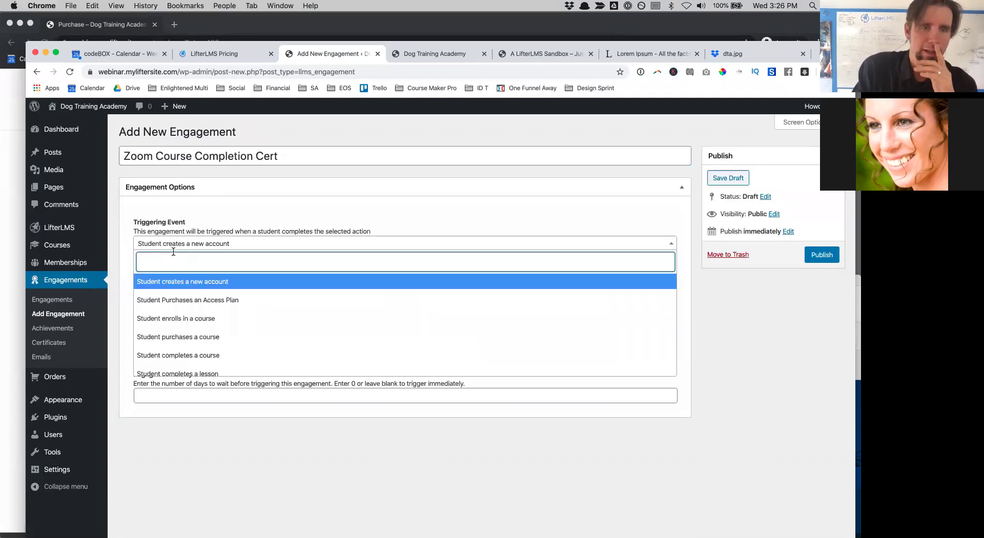
left_click(177, 355)
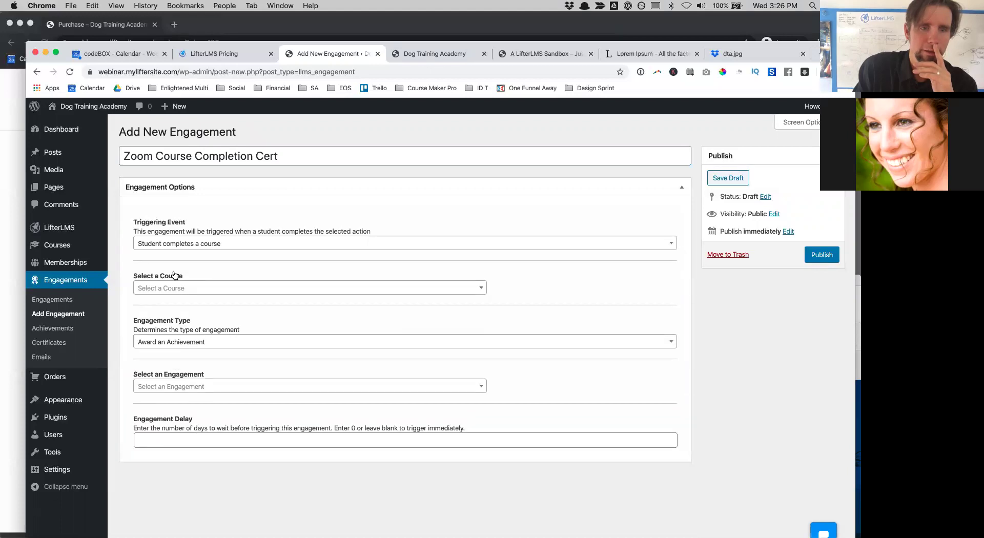
left_click(174, 288)
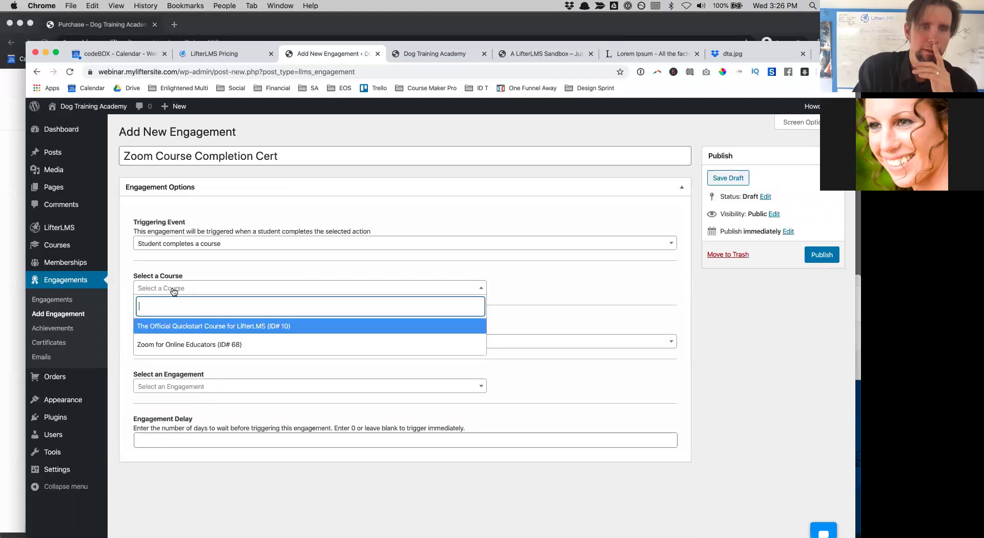
left_click(177, 343)
- Set the engagement type to Award a Certificate, select certificate ID# 109, leave the delay blank and publish the engagement
left_click(192, 343)
left_click(190, 399)
left_click(178, 391)
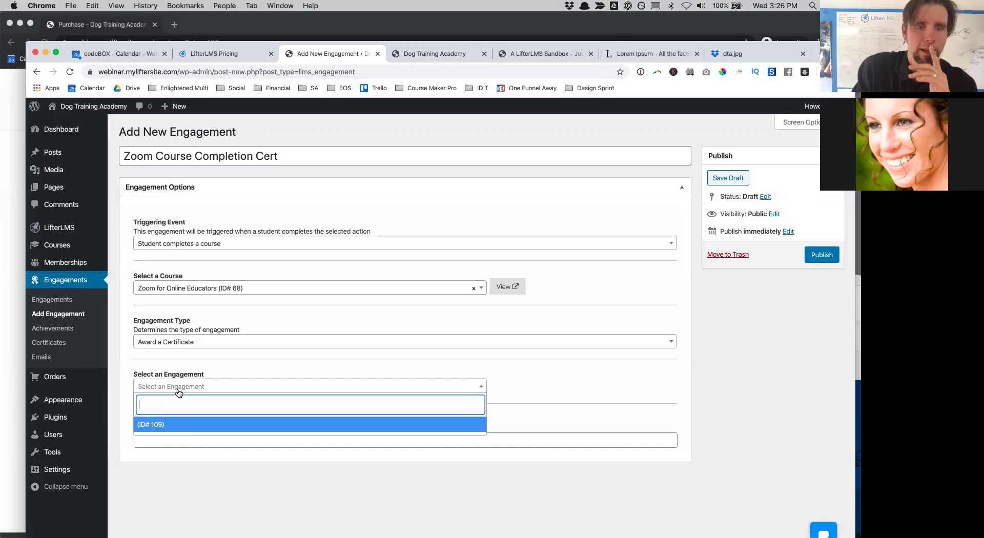
left_click(171, 425)
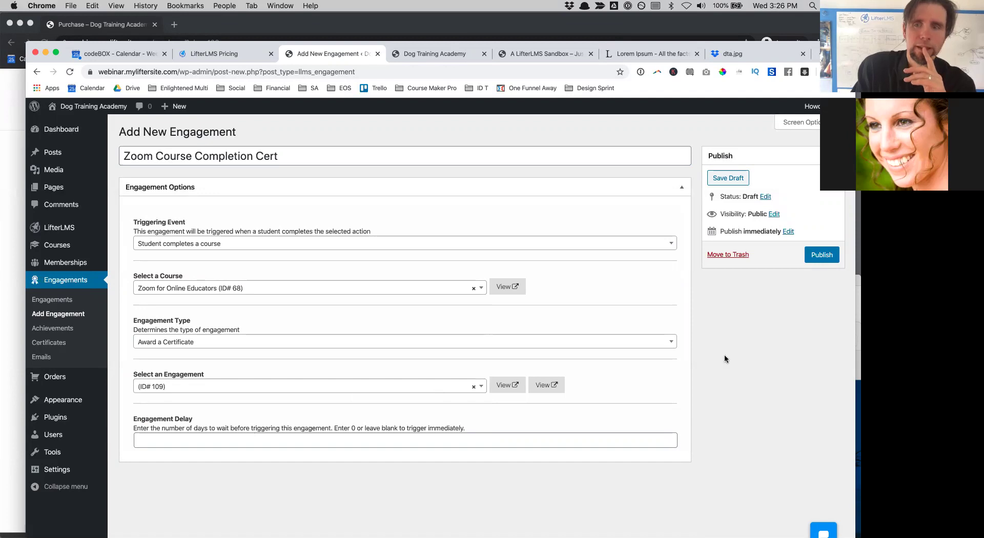
left_click(389, 439)
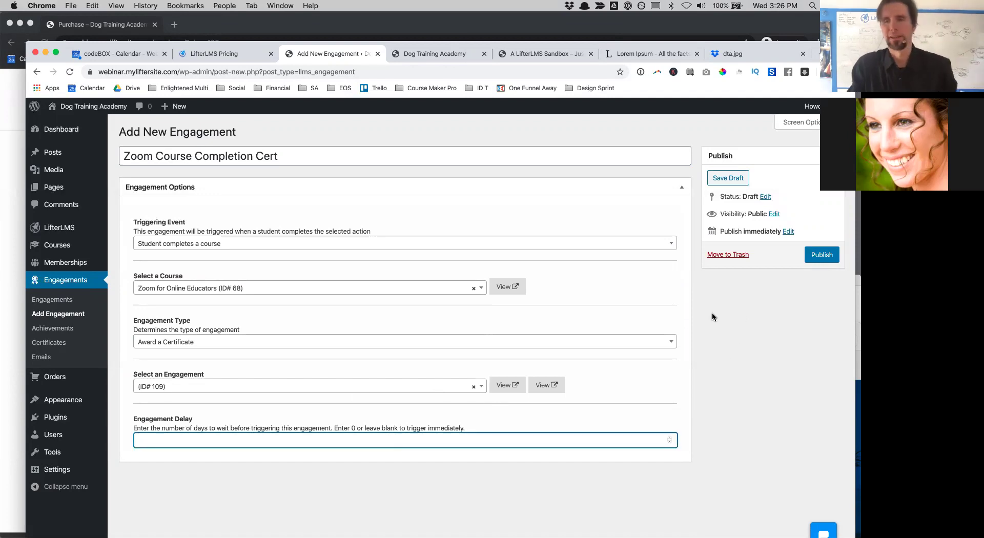
left_click(831, 250)
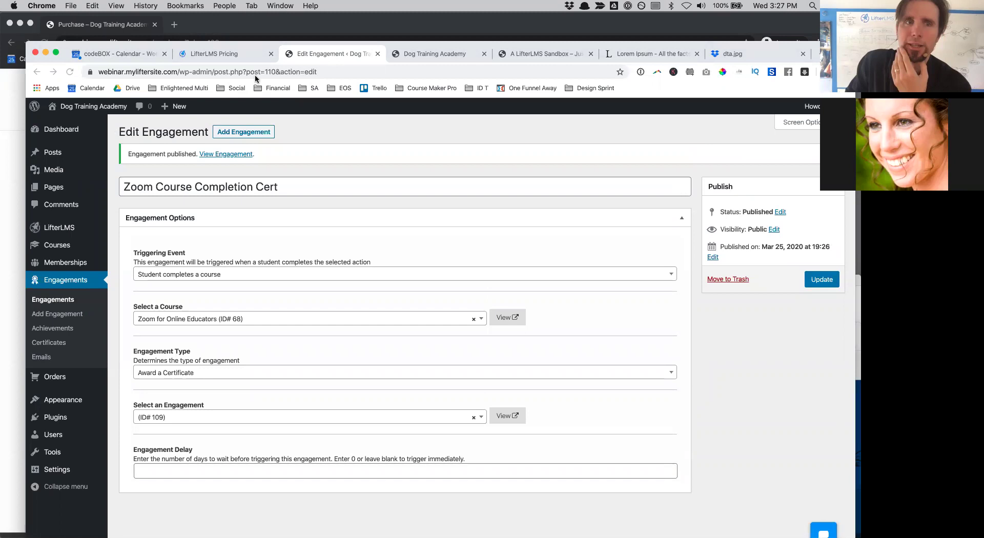
- Open the Zoom for Online Educators page from the site's course catalog and review its content and enrollment options
left_click(215, 53)
left_click(418, 56)
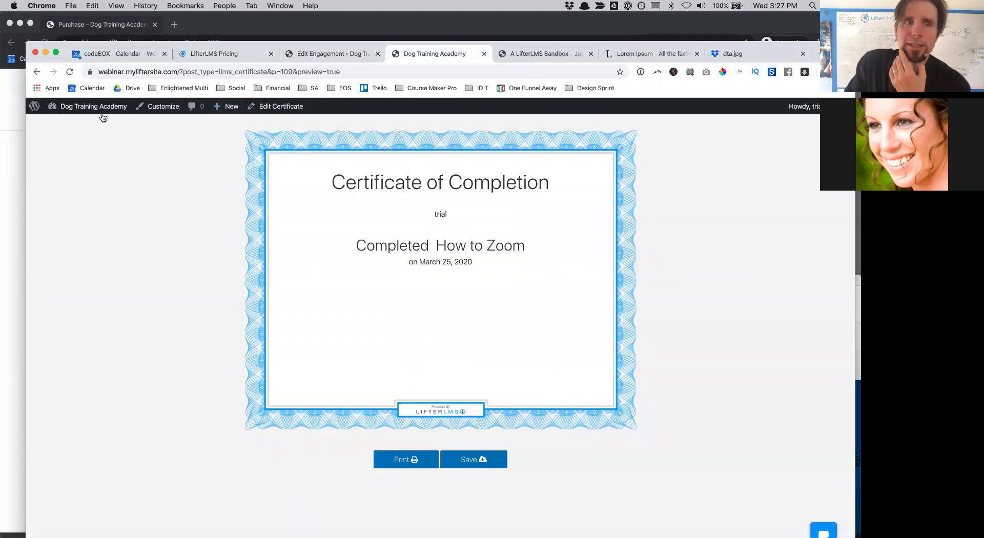
left_click(524, 56)
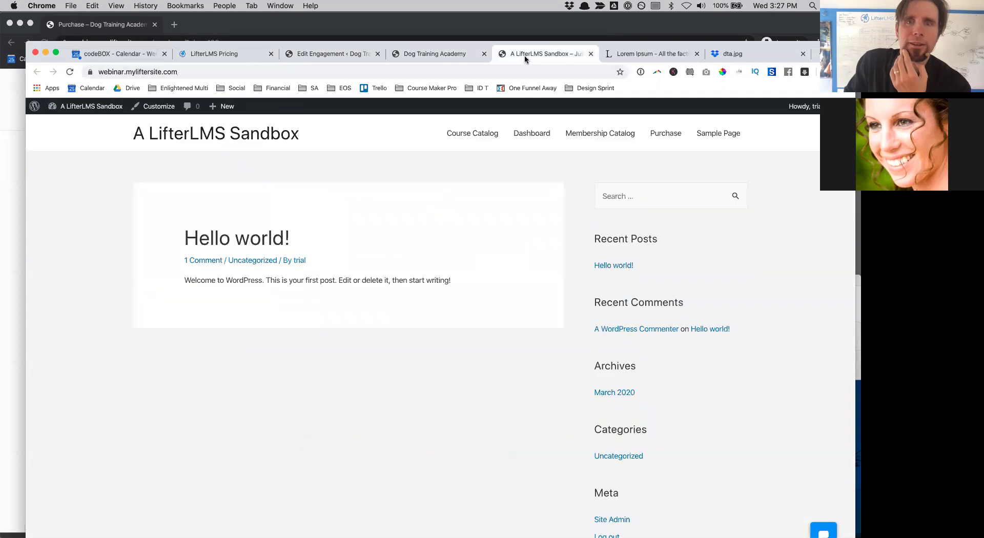
left_click(485, 134)
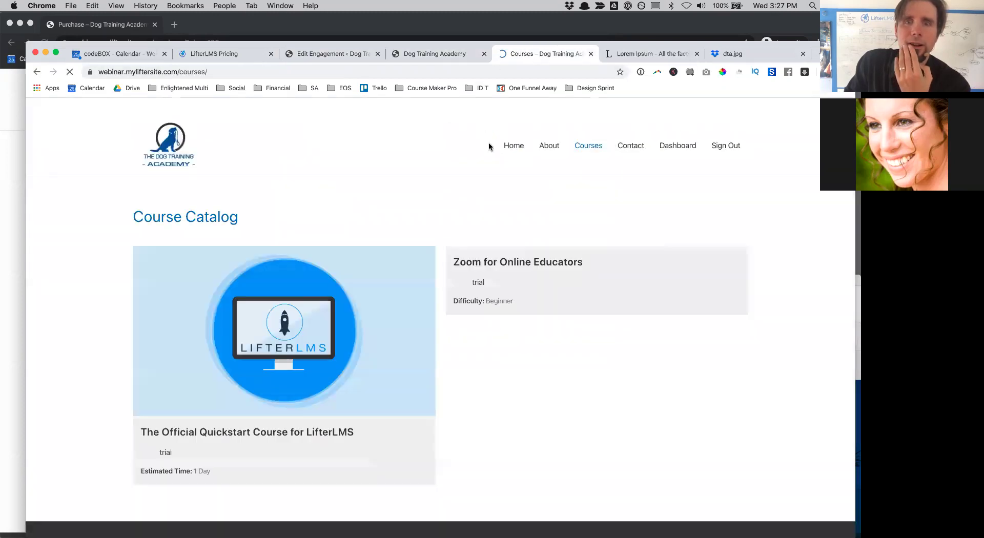
left_click(557, 294)
scroll(556, 293, "down", 15)
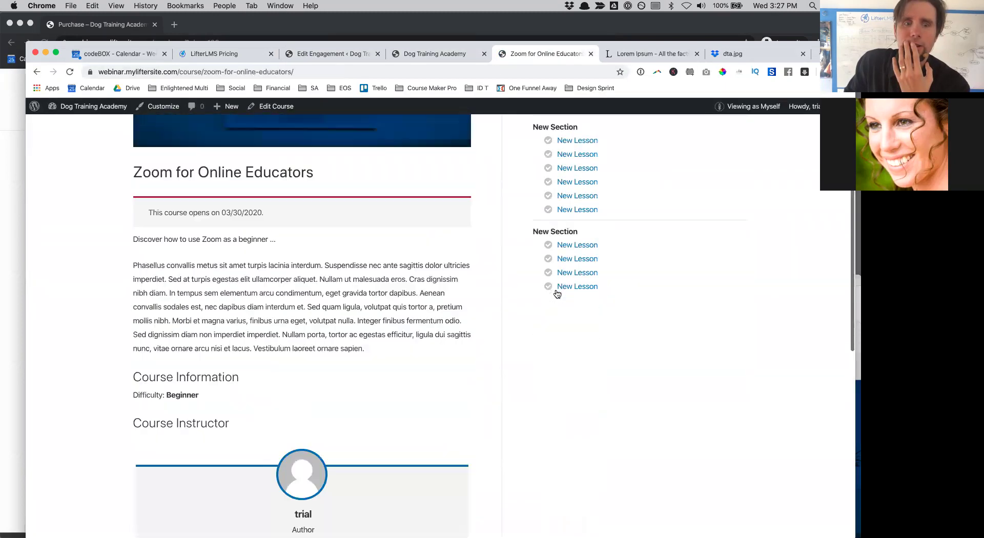
scroll(557, 293, "up", 10)
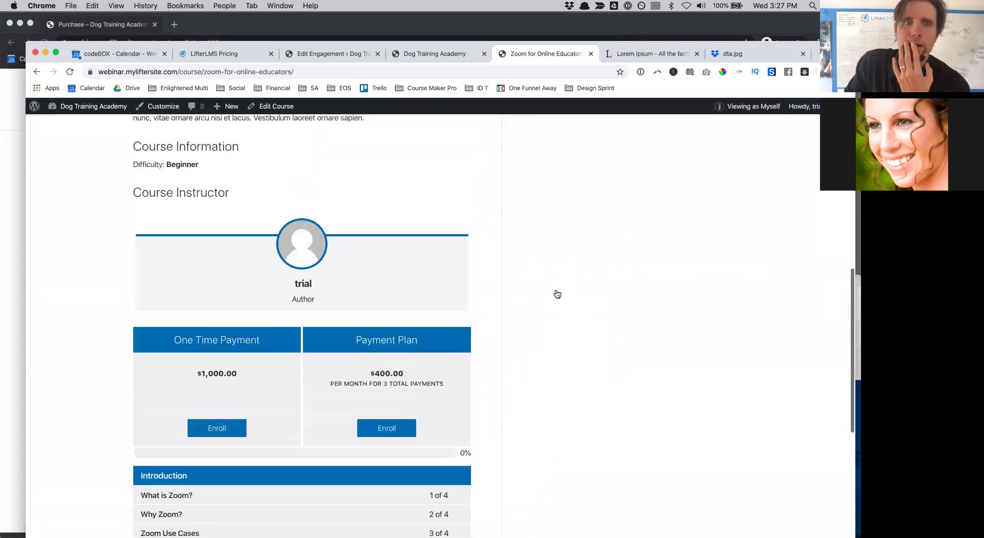
- Switch to the incognito window and open the Zoom for Online Educators page to examine its pricing plans and progress bar as a visitor
key("ctrl+Up")
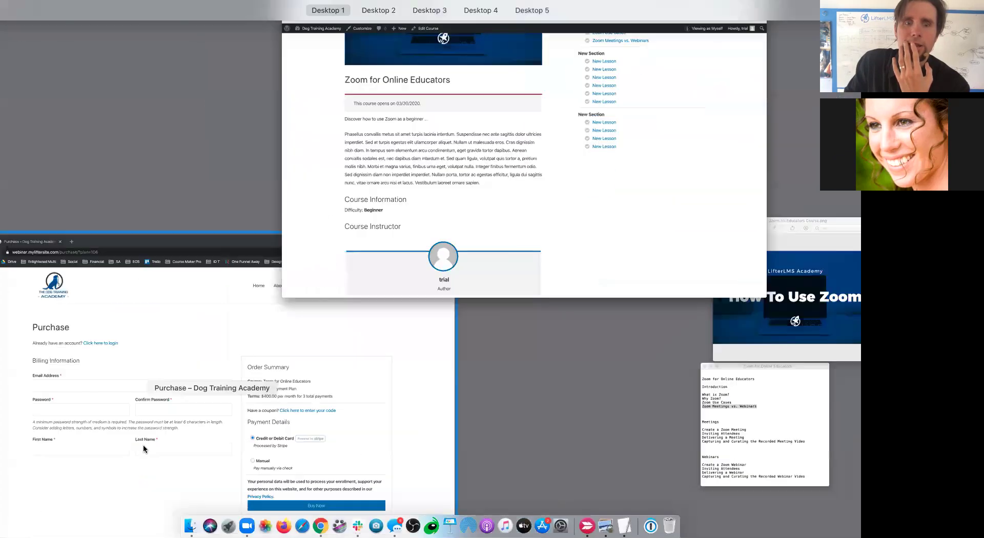
left_click(209, 431)
left_click(562, 102)
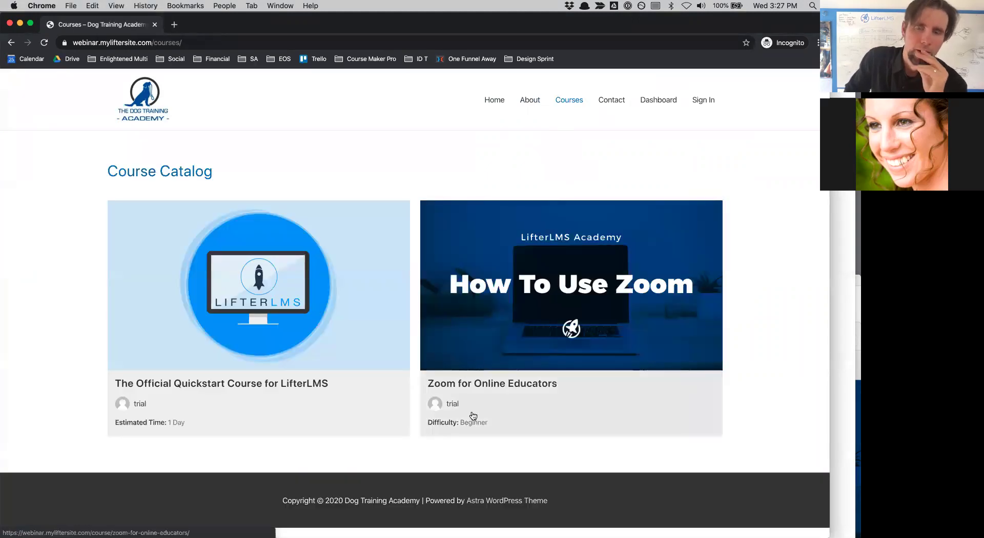
left_click(473, 416)
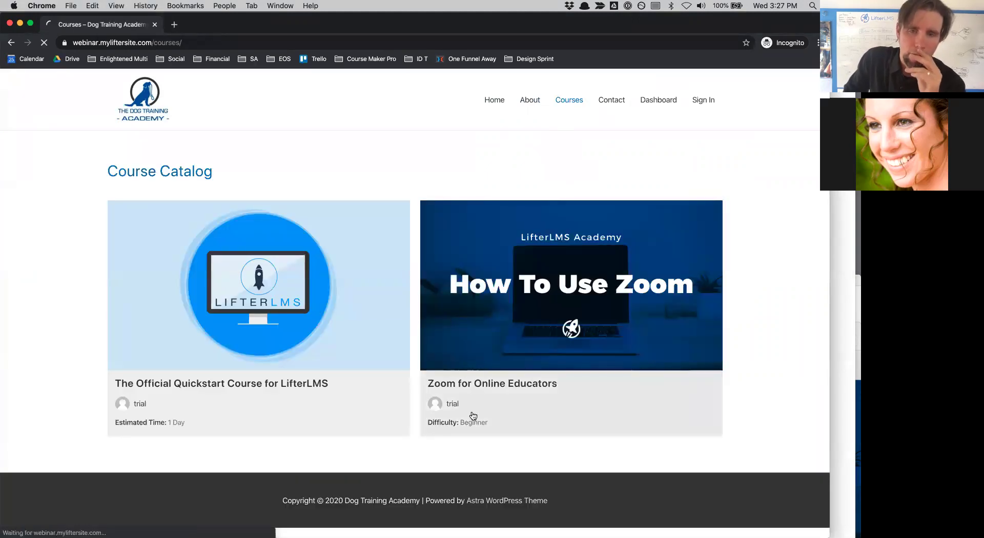
scroll(473, 416, "down", 10)
scroll(473, 415, "down", 2)
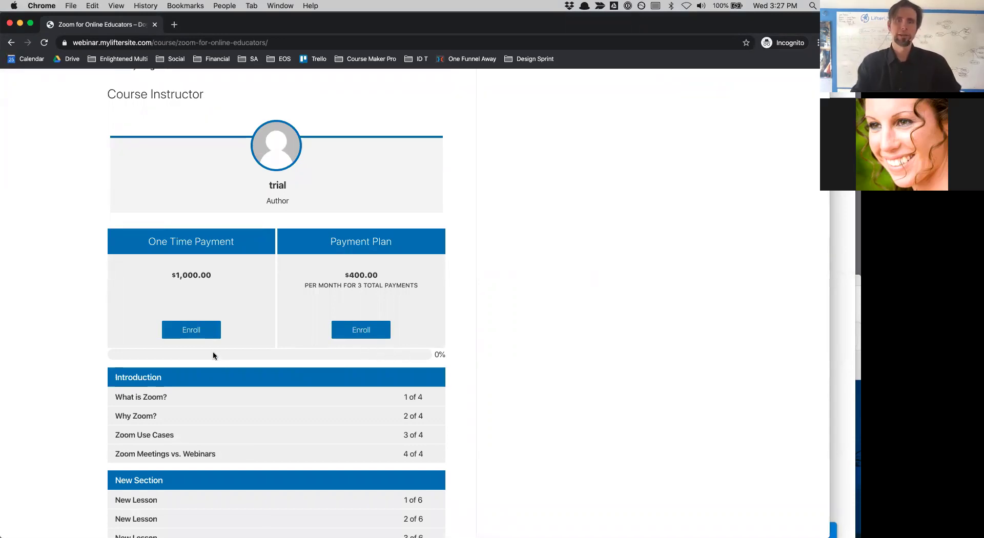
left_click_drag(213, 352, 188, 222)
left_click(338, 365)
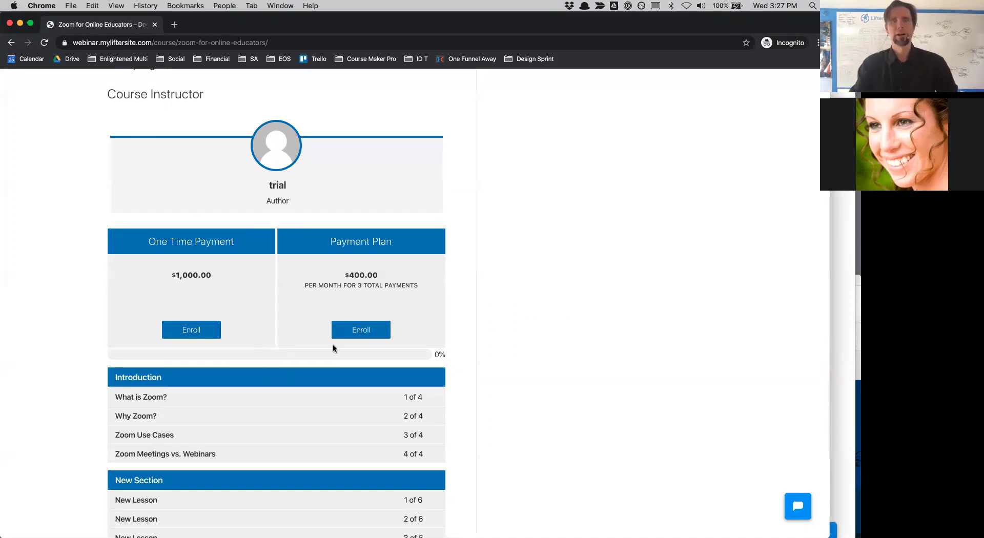
- In the logged-in window, edit the Zoom for Online Educators course and set its Course Progress block to display to enrolled users
key("ctrl+Up")
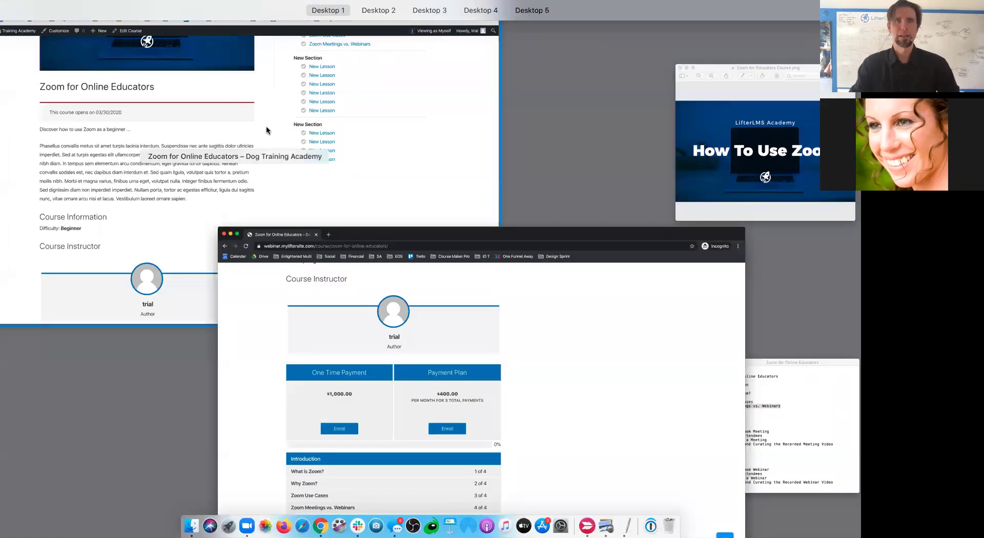
left_click(321, 276)
scroll(321, 276, "up", 5)
left_click(281, 107)
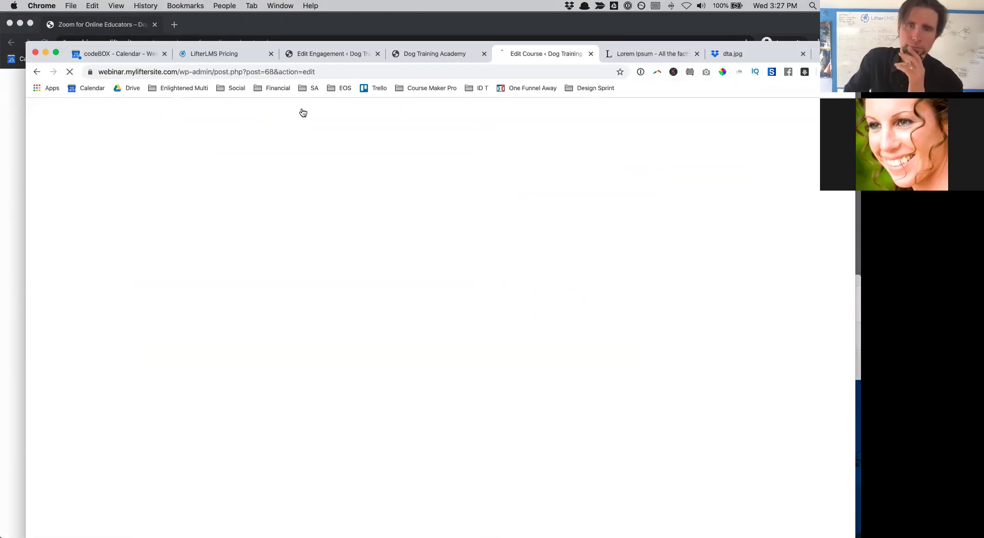
scroll(444, 265, "down", 15)
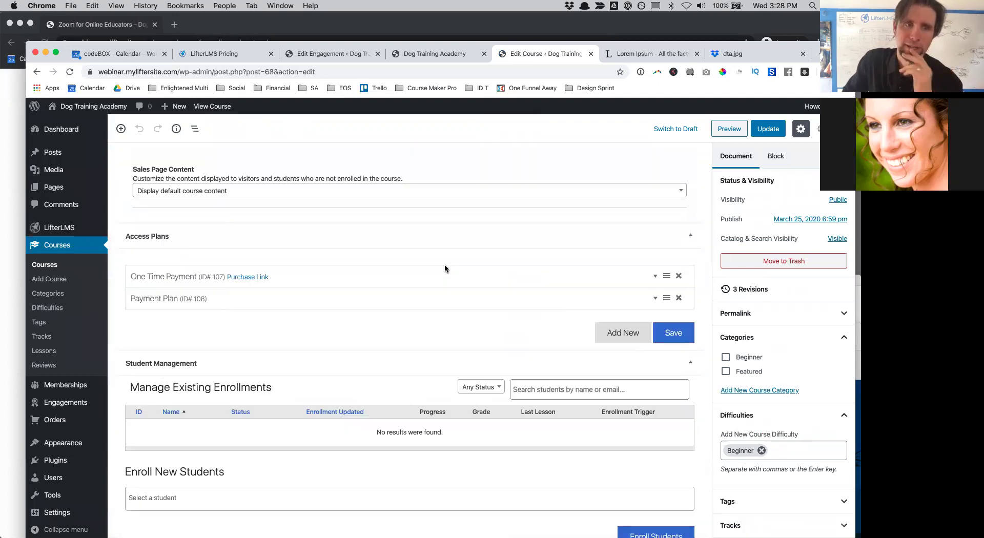
scroll(444, 266, "up", 15)
scroll(445, 267, "down", 6)
left_click(448, 284)
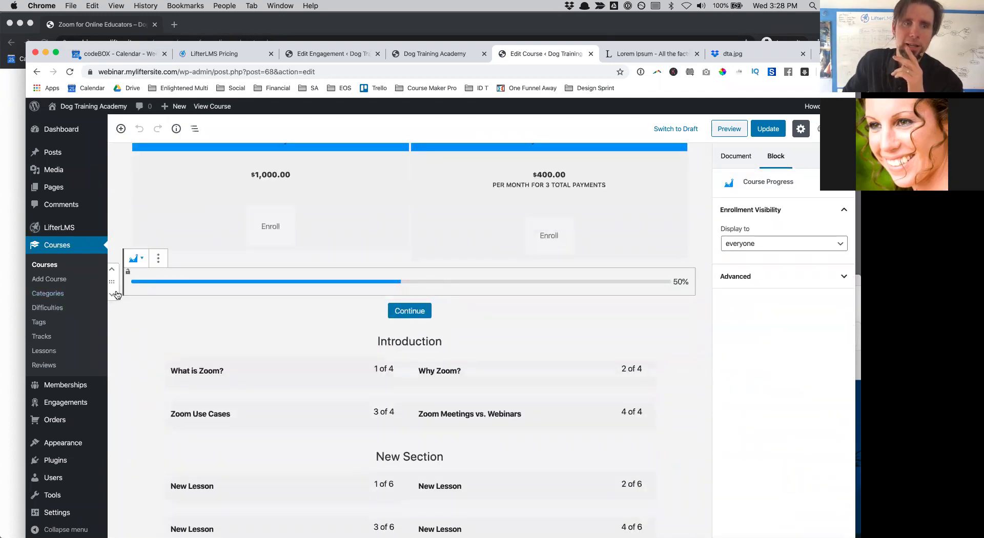
left_click(774, 244)
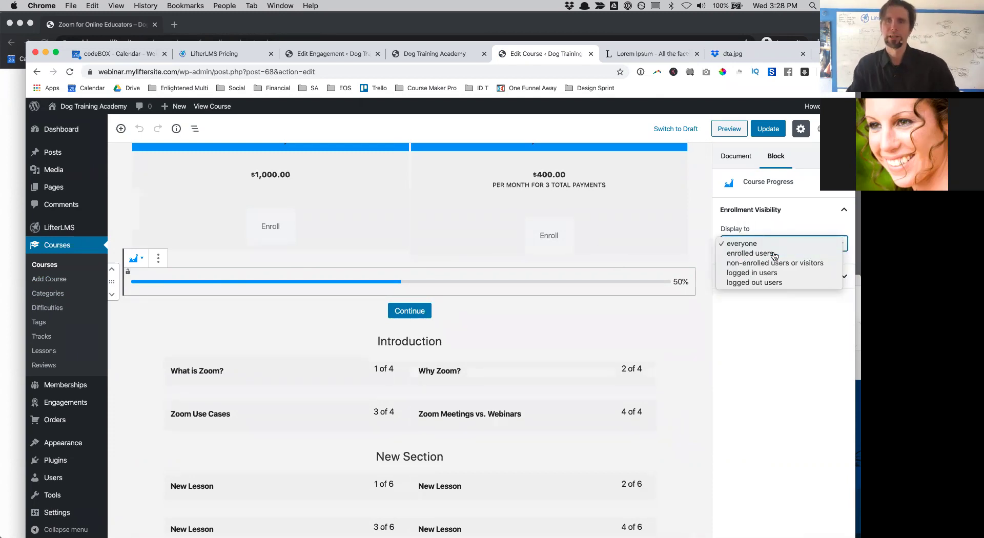
left_click(774, 254)
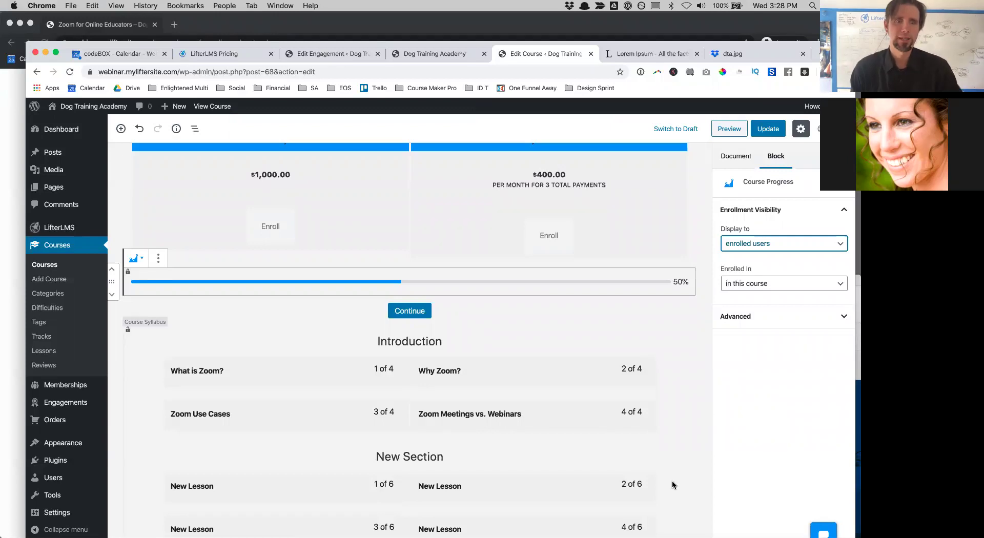
- Examine the course's Student Management section for managing existing enrollments and enrolling new students
scroll(484, 500, "down", 10)
scroll(484, 500, "down", 2)
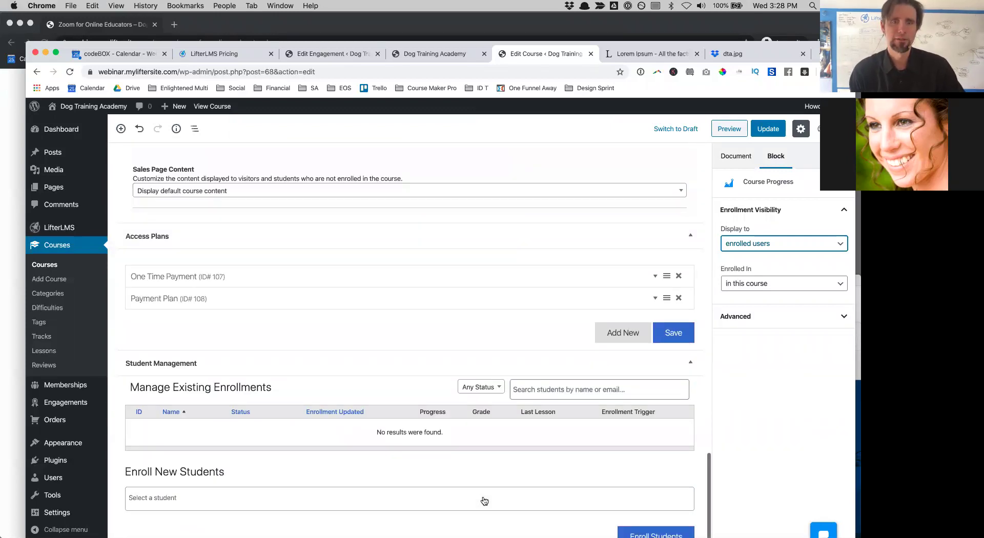
left_click(567, 387)
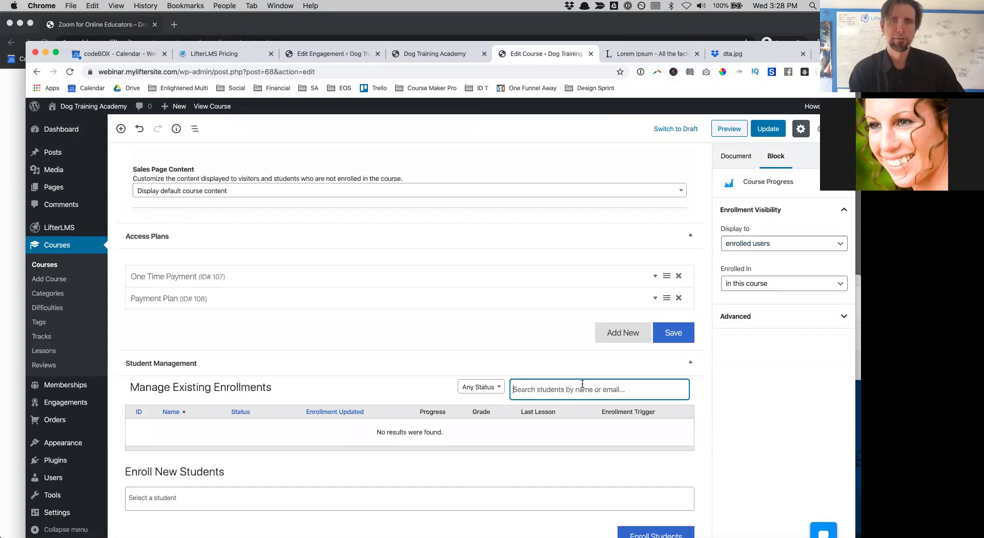
scroll(619, 379, "up", 3)
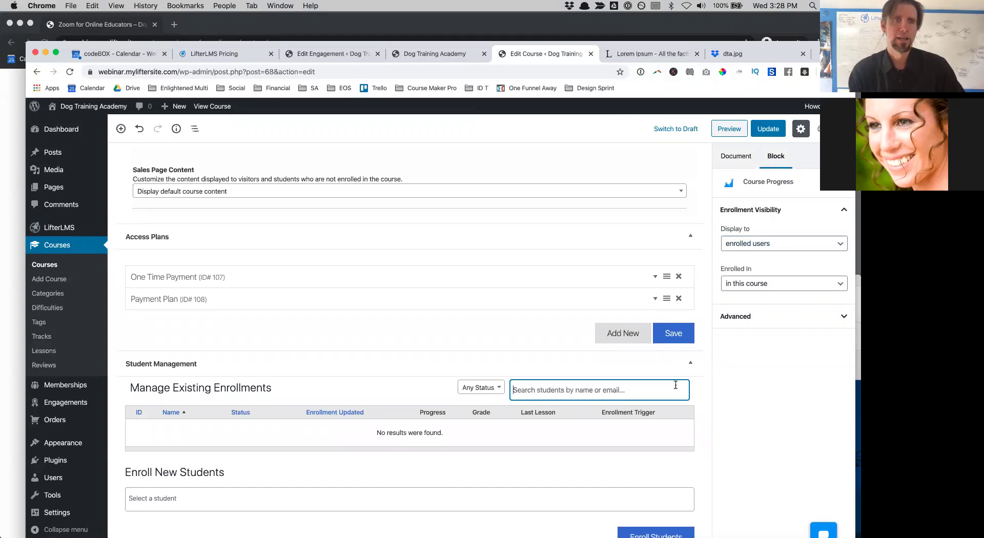
- Leave the course editor for the site's user list, select all users and show the courses available for bulk enrollment
left_click(60, 478)
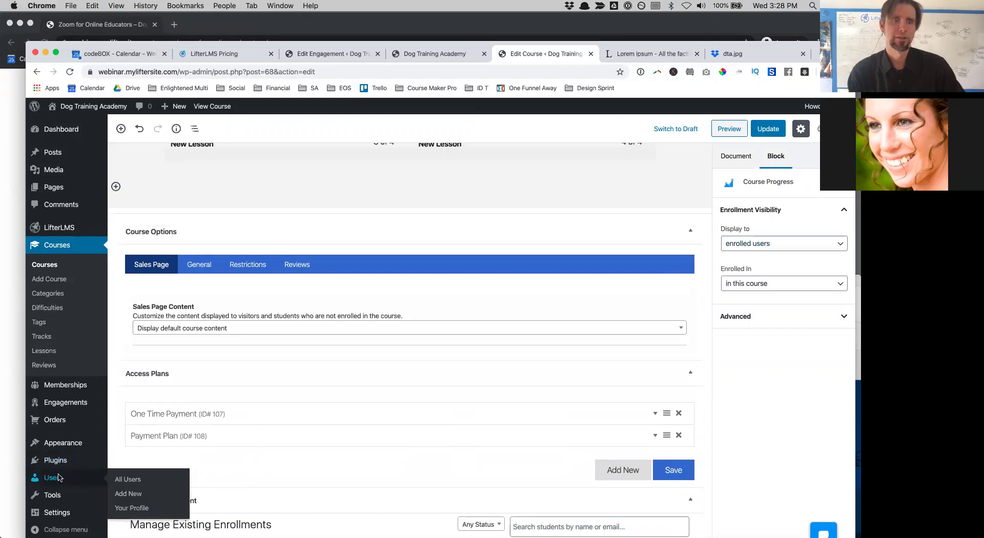
left_click(494, 187)
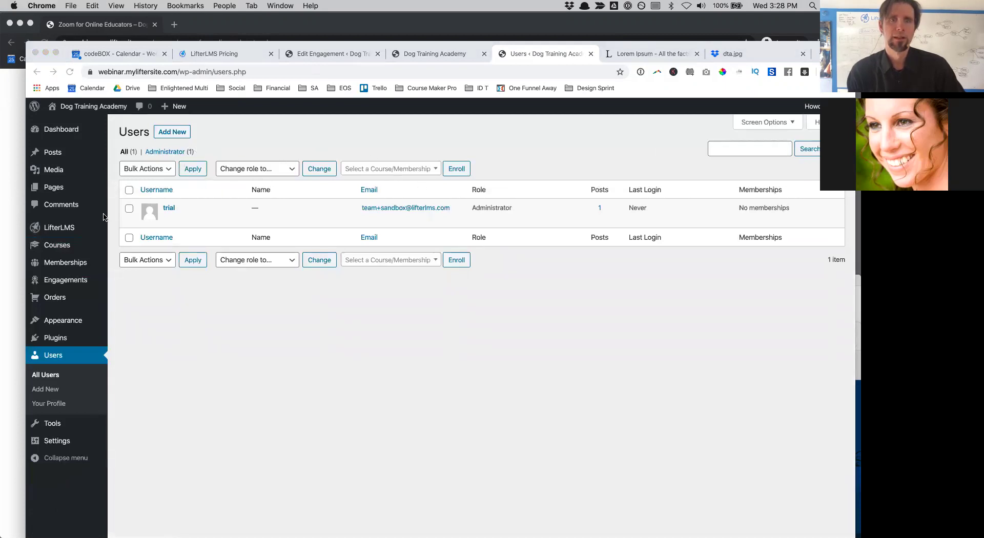
left_click(129, 191)
left_click(129, 190)
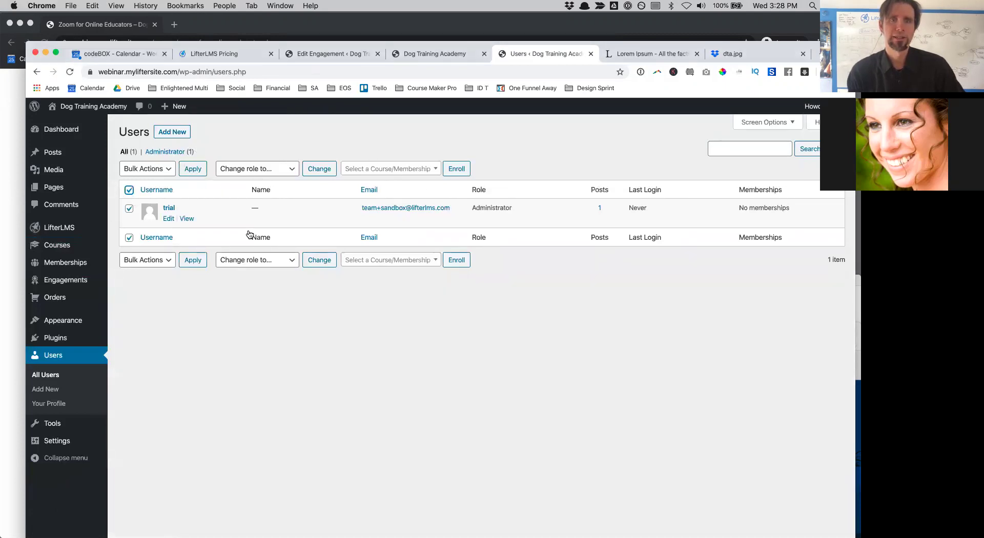
left_click(428, 170)
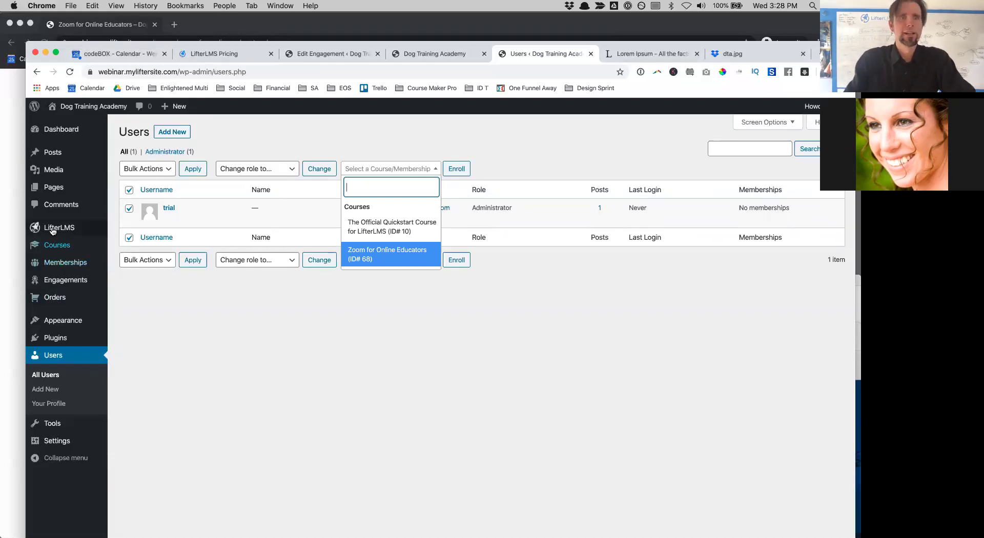
- Create a new voucher titled "New Platform Codes" for the Zoom for Online Educators course
mouse_move(49, 227)
mouse_move(60, 297)
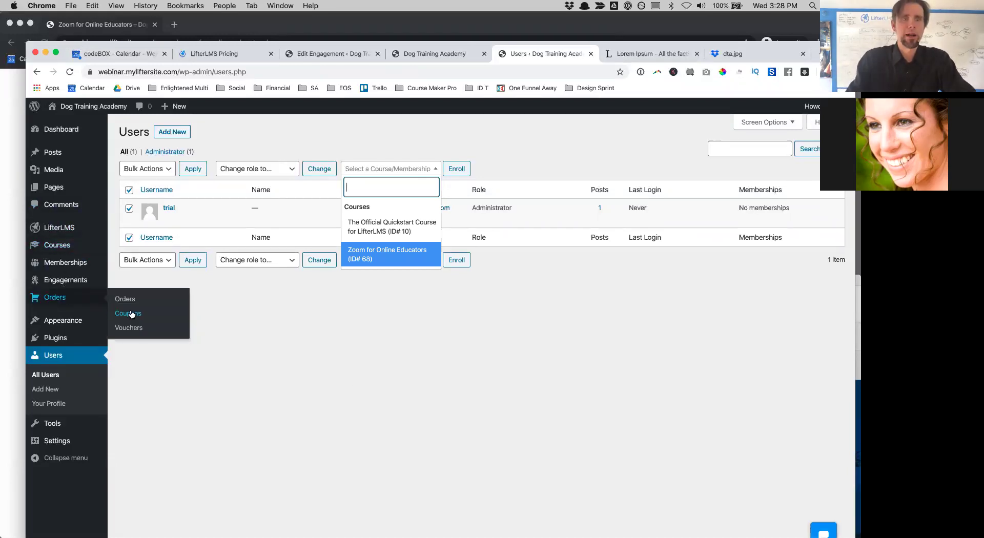
left_click(140, 328)
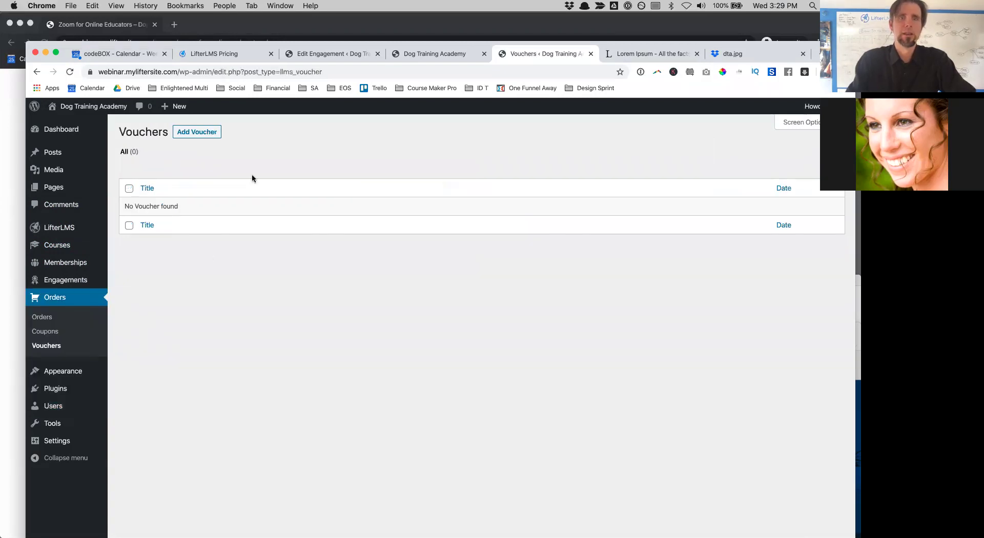
left_click(207, 133)
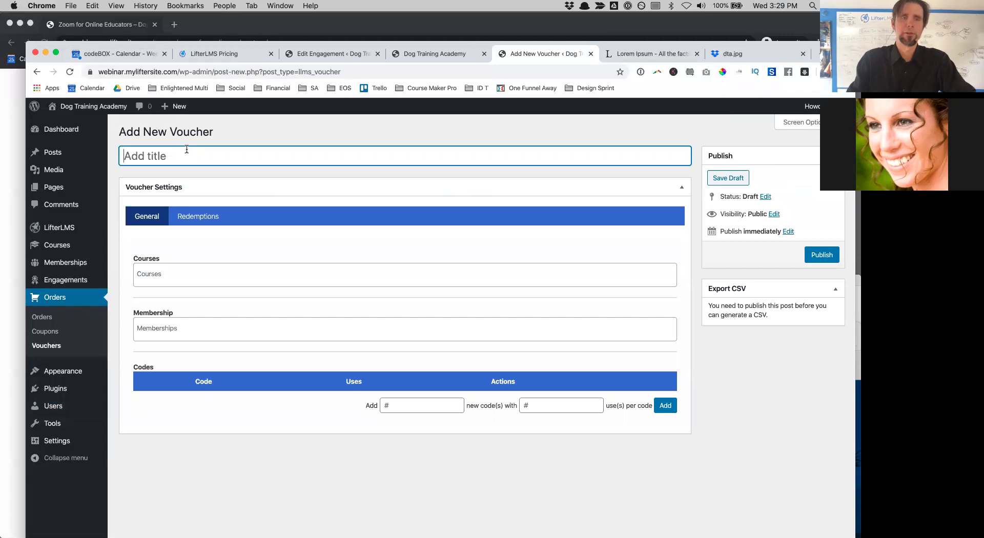
type("N")
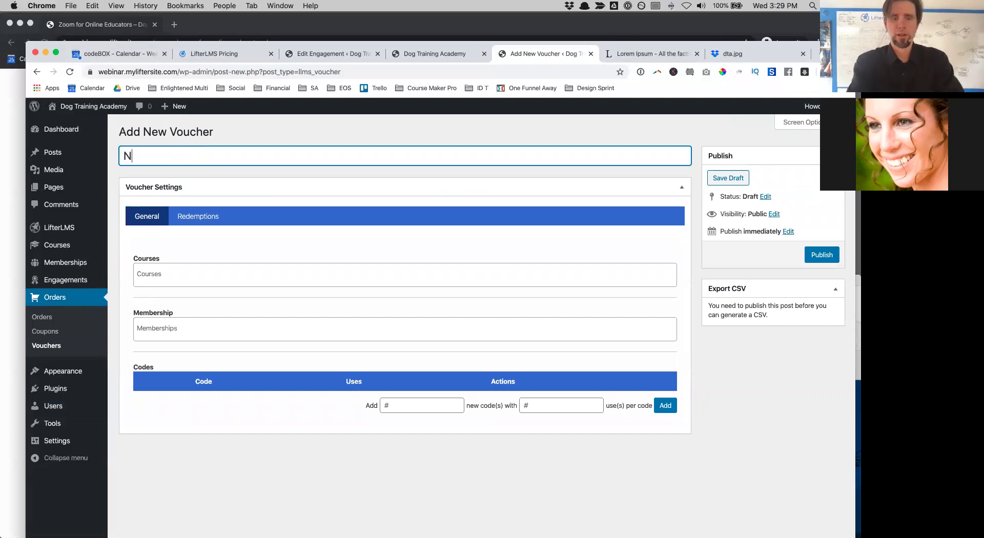
type("ew Platfro")
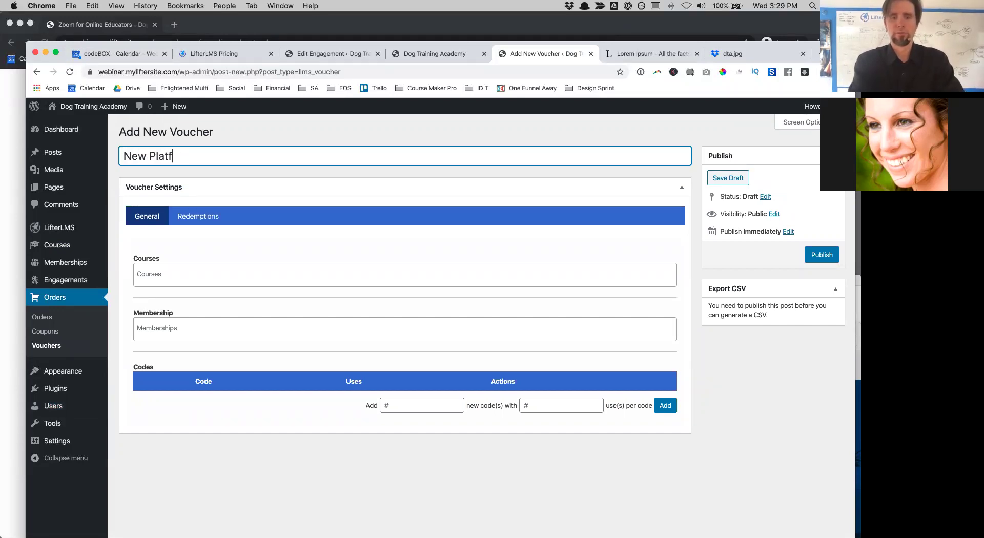
key("BackSpace")
key("BackSpace")
type("orm Codes")
left_click(147, 266)
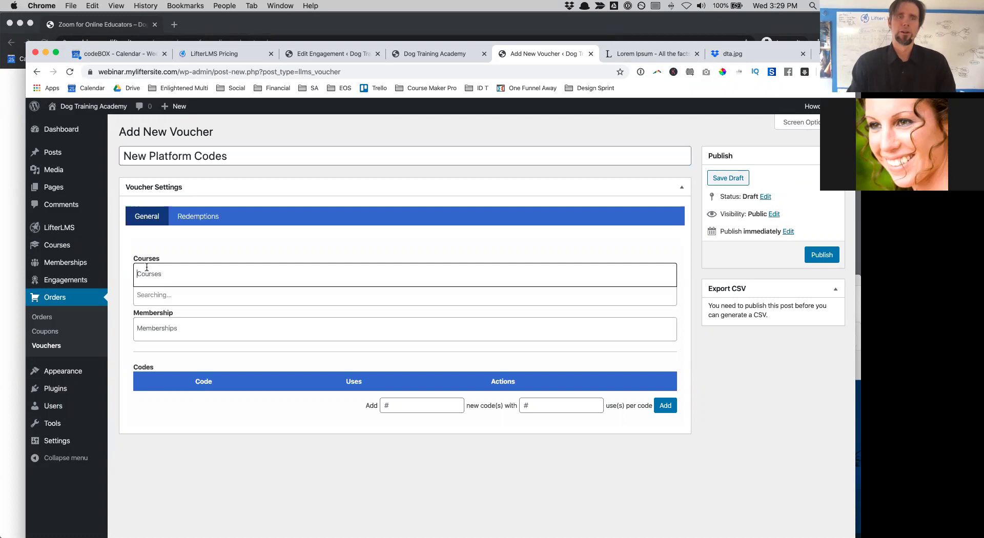
left_click(176, 310)
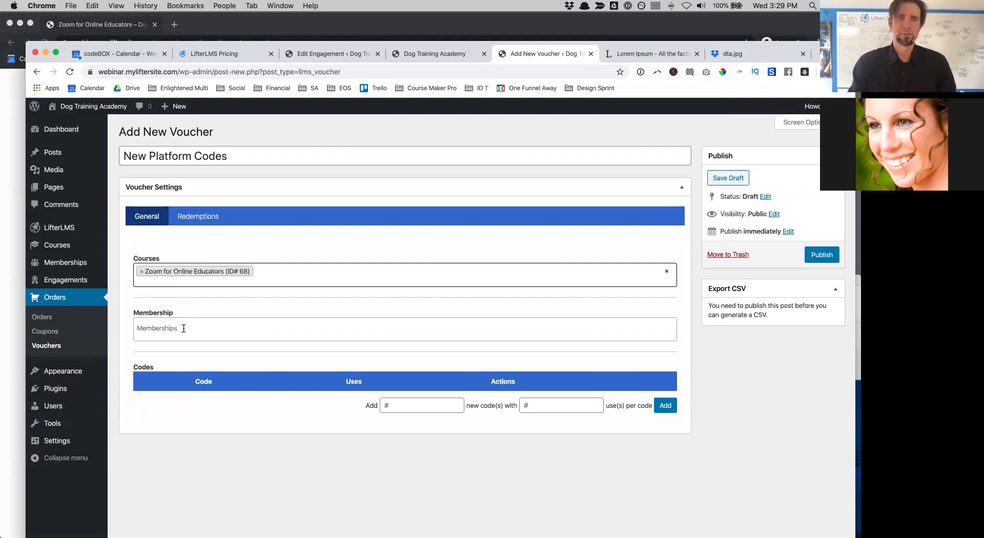
- Add 1 new code with 50 uses to the voucher and select the generated code's text
left_click(418, 403)
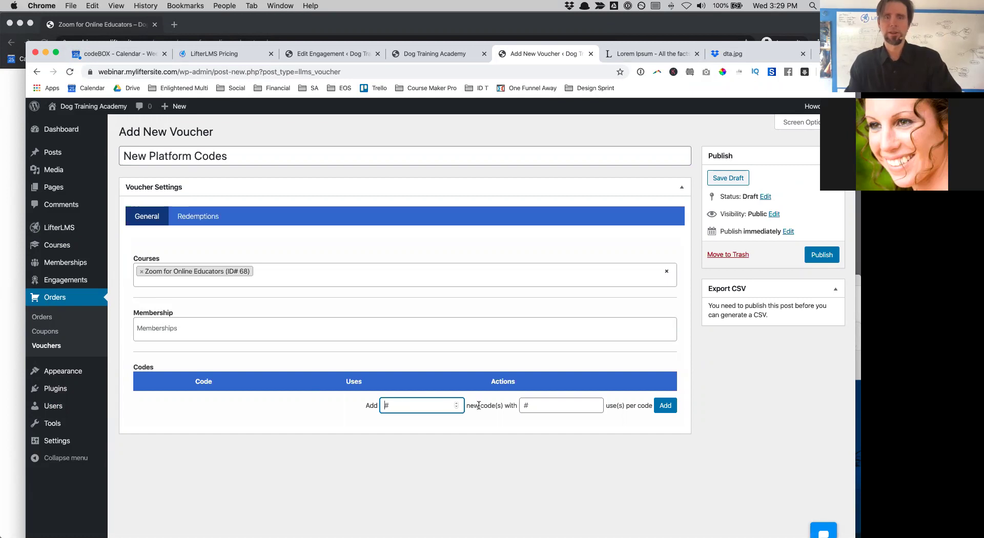
type("1")
left_click(527, 408)
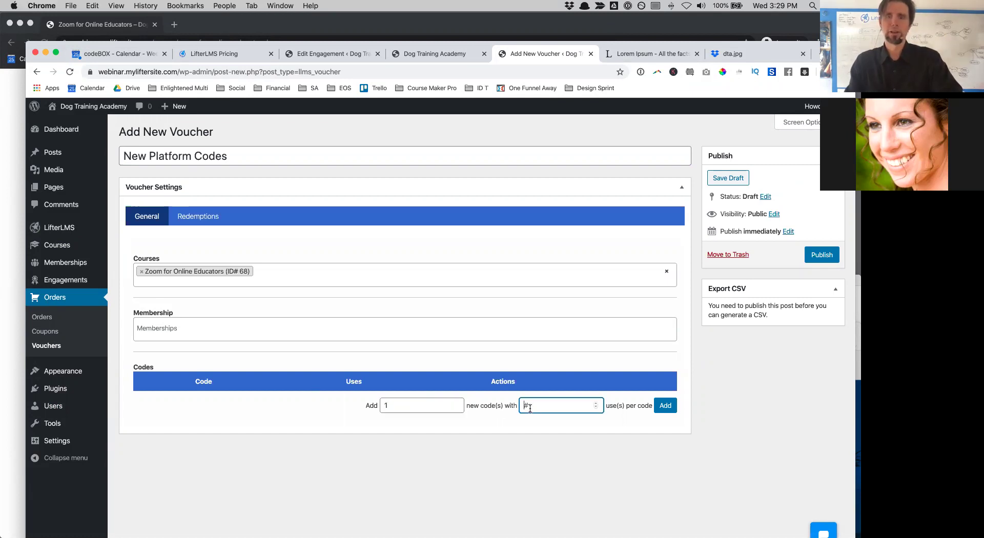
type("50")
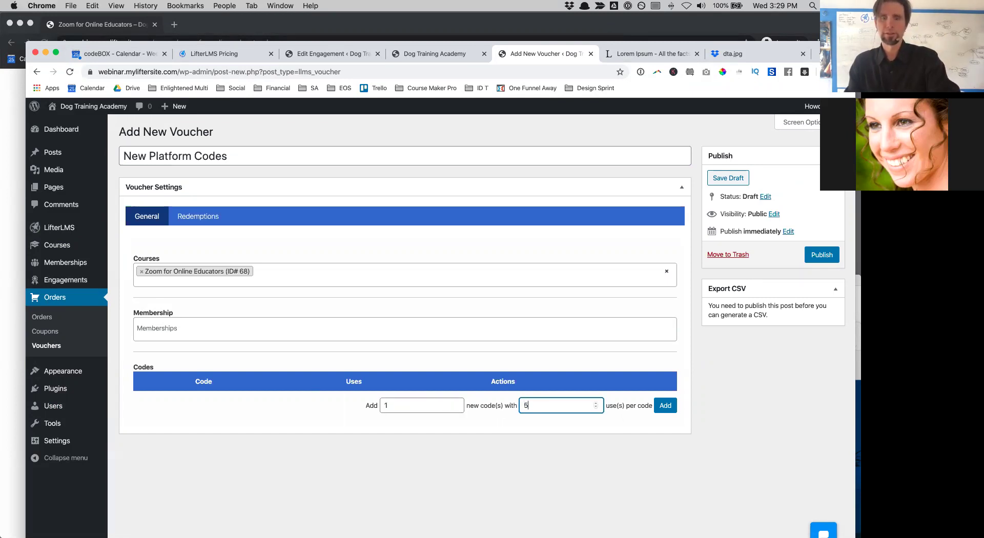
left_click(673, 406)
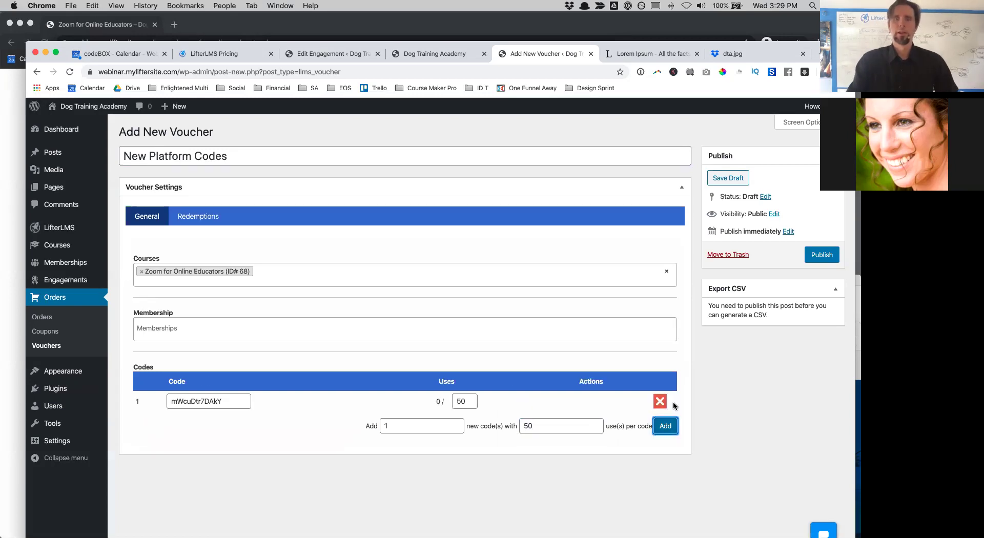
left_click(225, 399)
left_click_drag(226, 399, 153, 395)
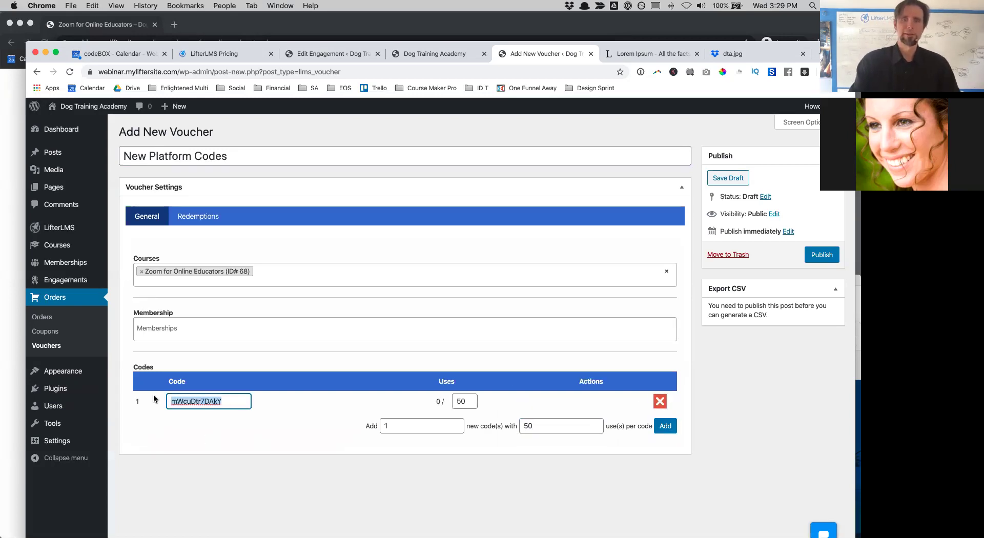
- Replace the generated voucher code with "newplatform" and add another new code with 50 uses
key("BackSpace")
type("n")
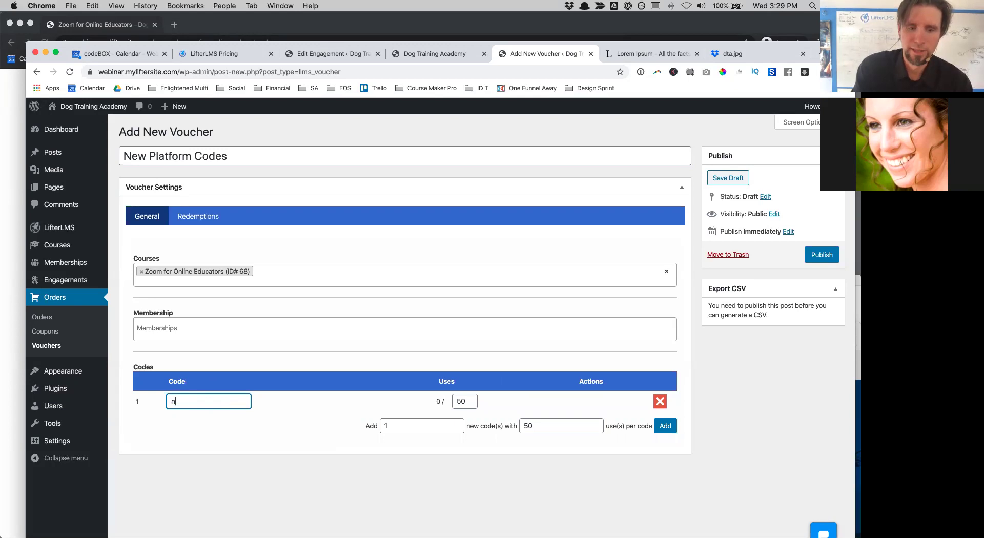
type("ewplatform")
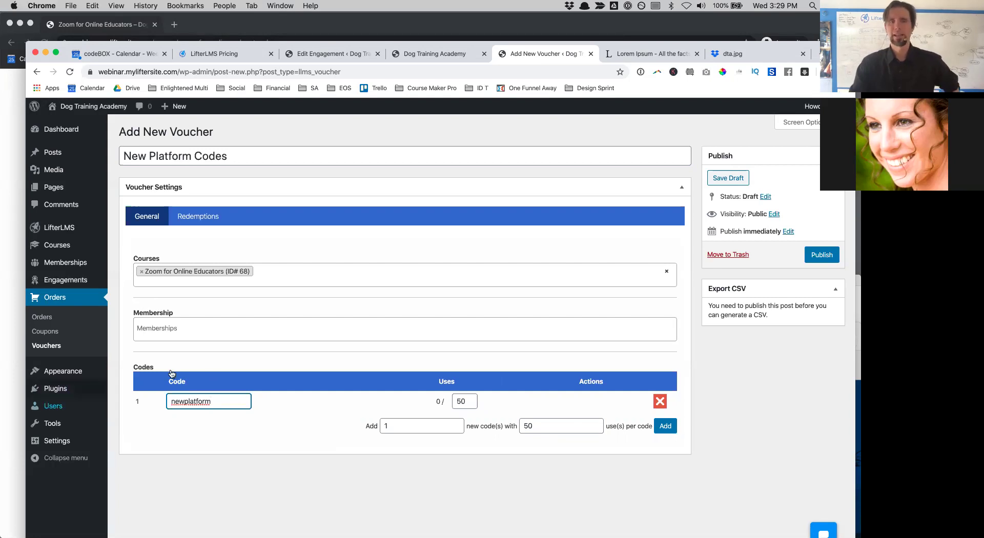
left_click(657, 422)
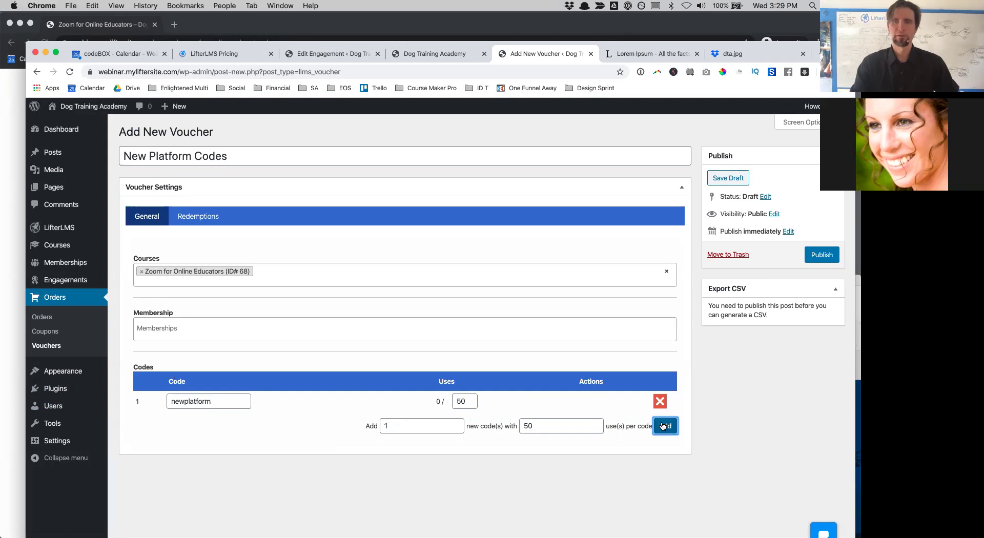
- Try to add 50 new codes with 1 use per code to the unsaved voucher
left_click_drag(417, 448, 363, 451)
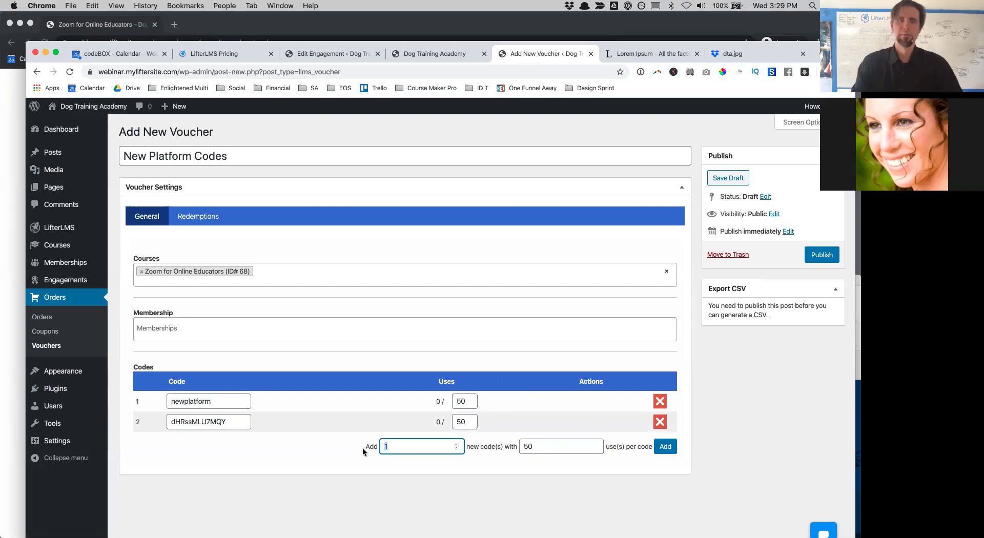
type("50")
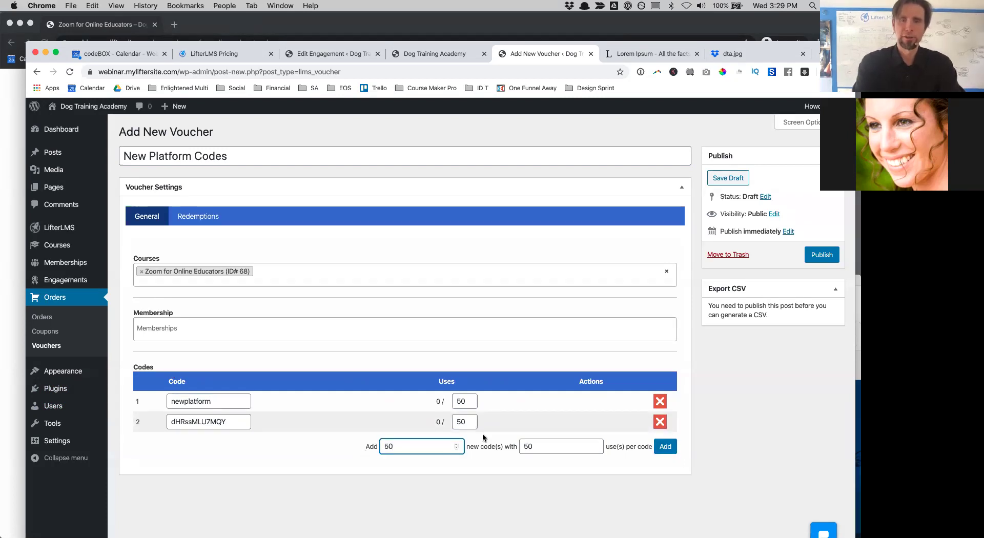
double_click(544, 445)
type("1")
left_click(670, 453)
left_click(671, 453)
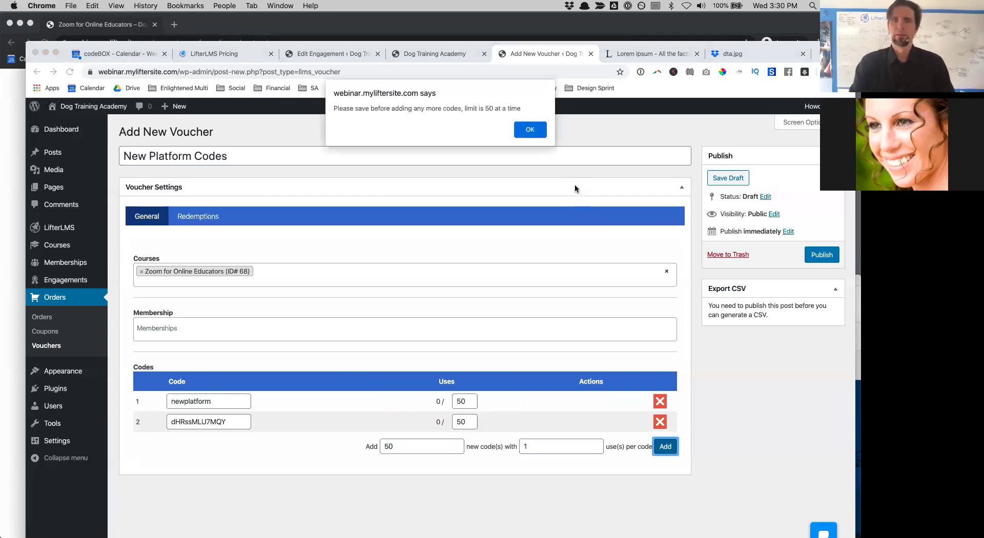
left_click(538, 132)
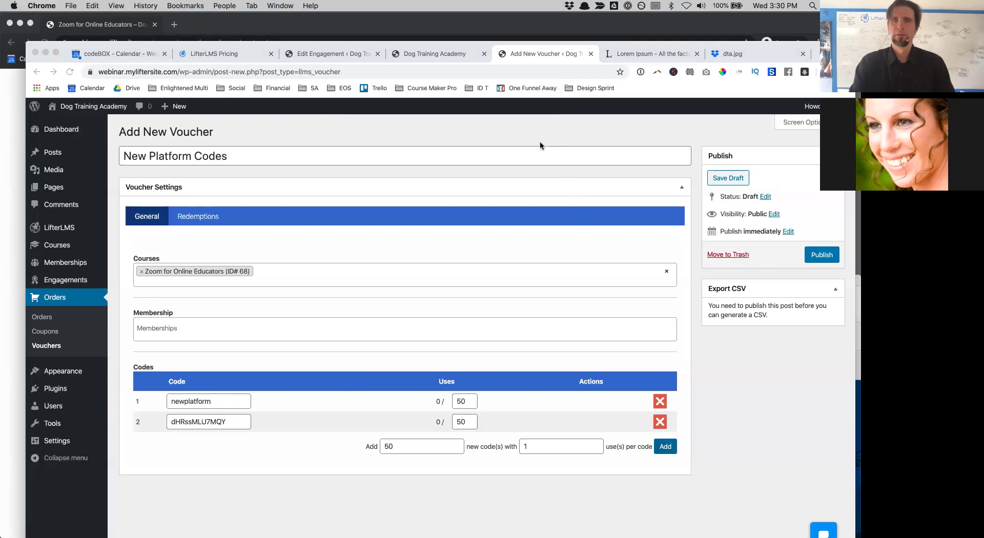
left_click(676, 450)
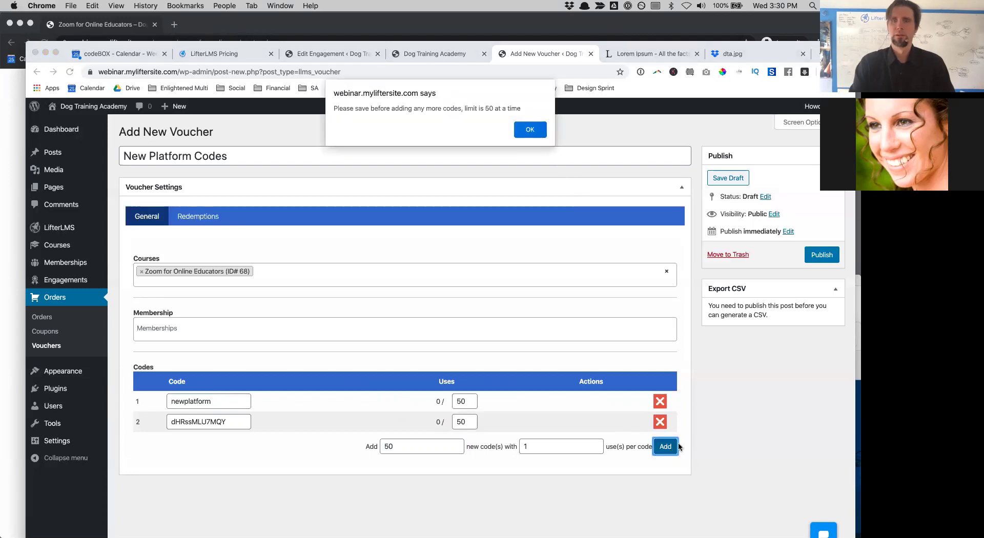
- Dismiss the code limit alert and publish the New Platform Codes voucher
left_click(814, 254)
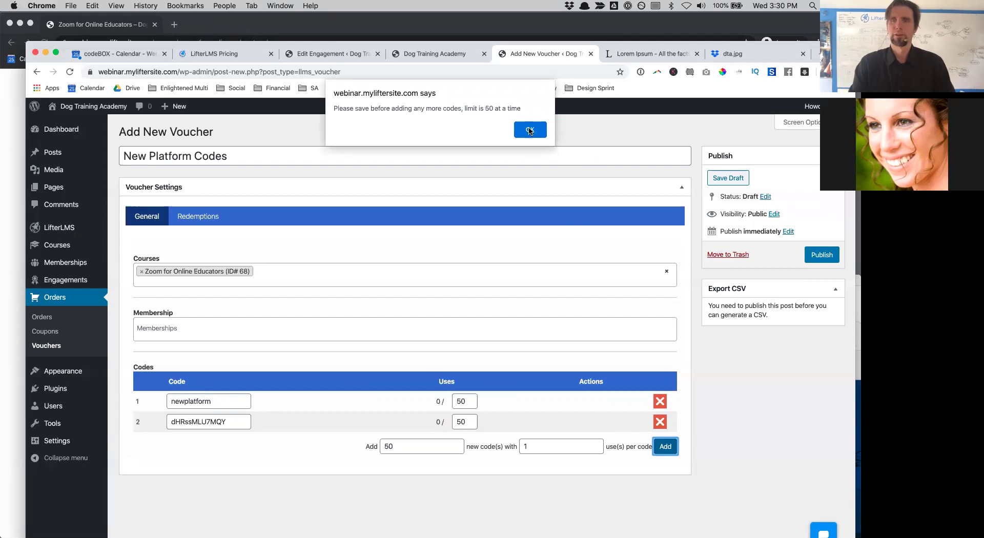
left_click(530, 132)
left_click(820, 258)
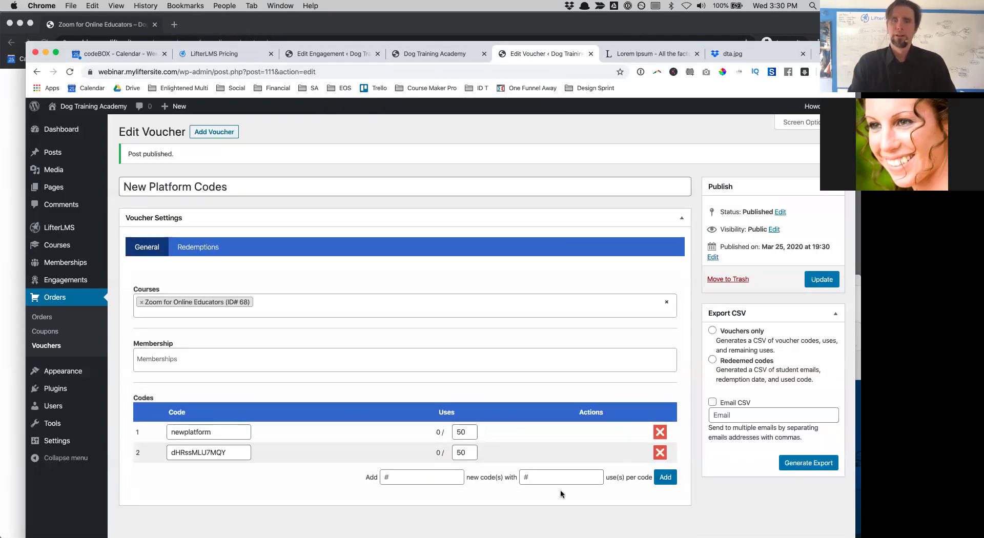
- Add 30 new codes with 1 use per code to the published voucher and look through the code list
left_click(455, 480)
key("BackSpace")
key("BackSpace")
type("5")
key("BackSpace")
type("30")
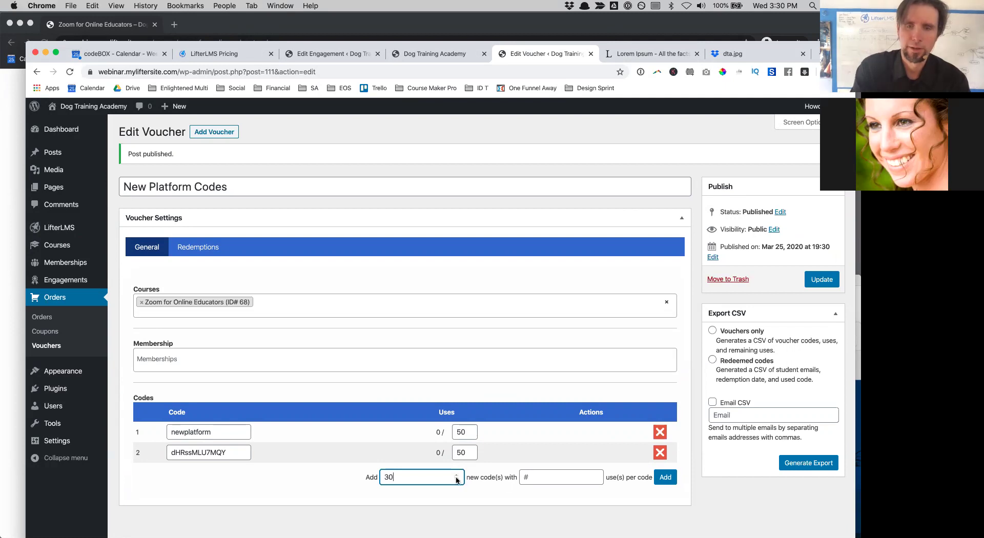
key("Tab")
type("1")
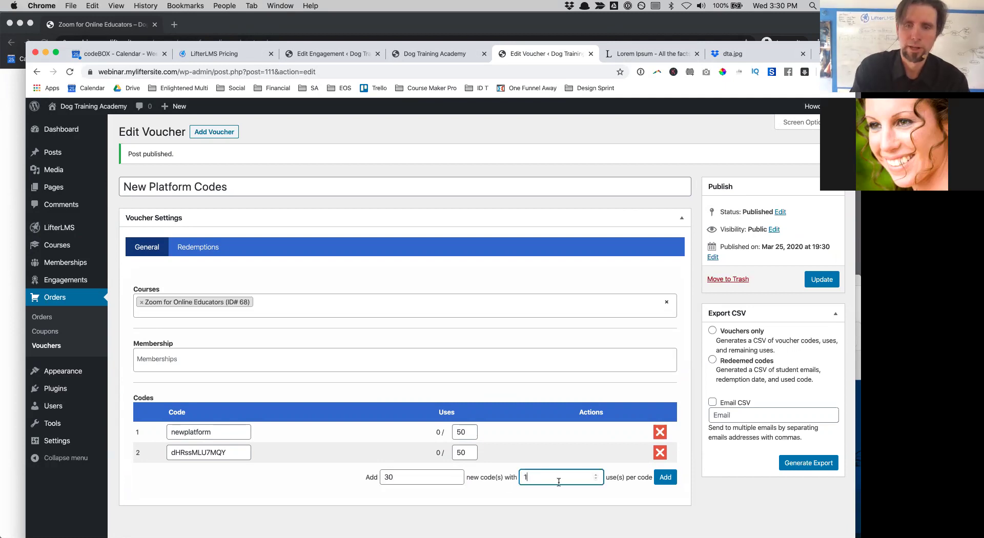
left_click(665, 477)
scroll(546, 481, "down", 8)
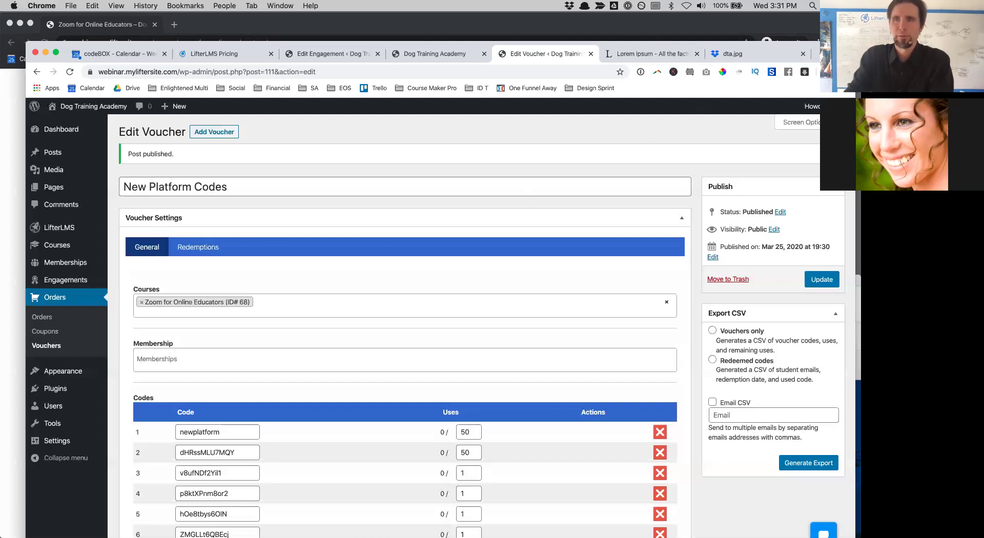
- Switch to the LifterLMS pricing page and compare the Individual Add-Ons price with the Universe Bundle's Form Add-Ons
key("super+t")
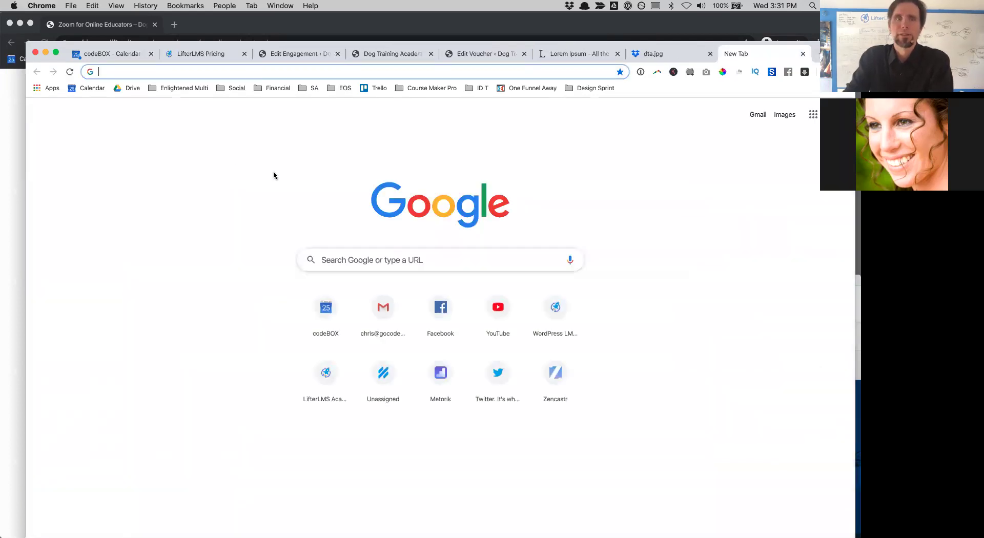
left_click(204, 54)
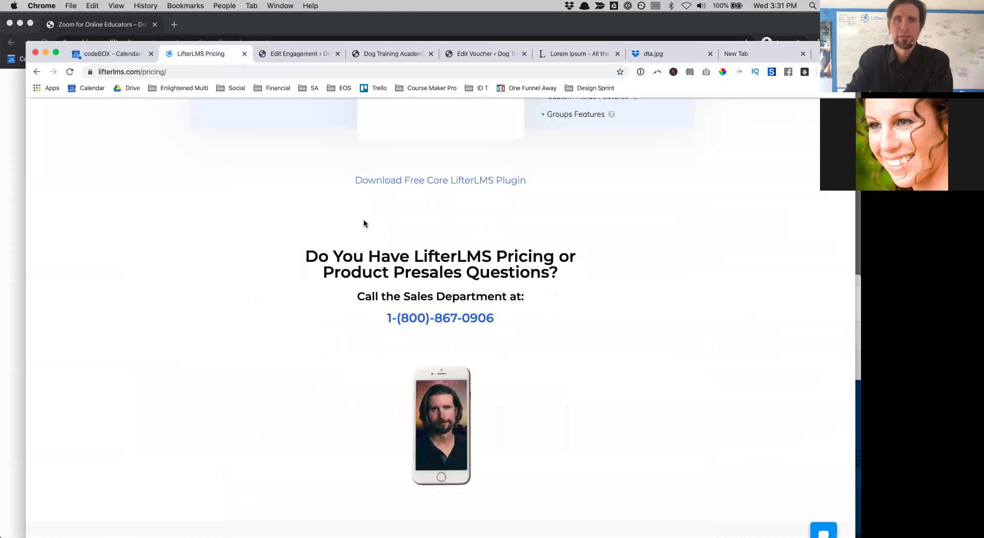
scroll(364, 222, "down", 5)
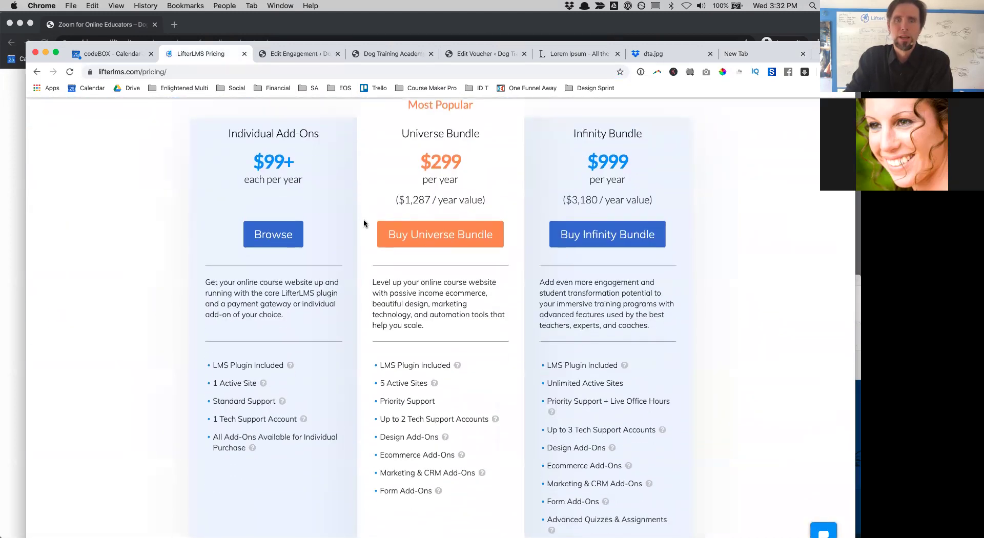
scroll(364, 223, "down", 1)
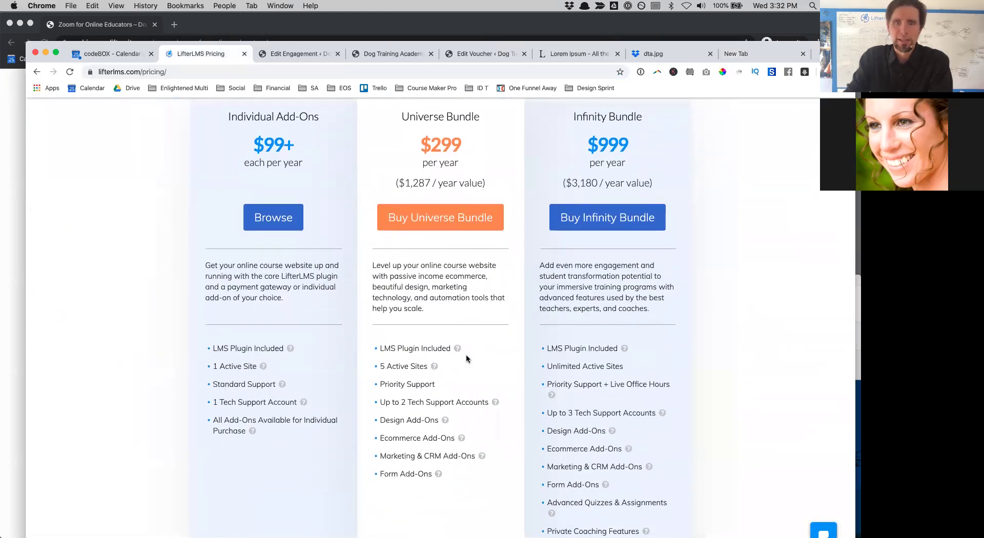
left_click_drag(434, 474, 380, 473)
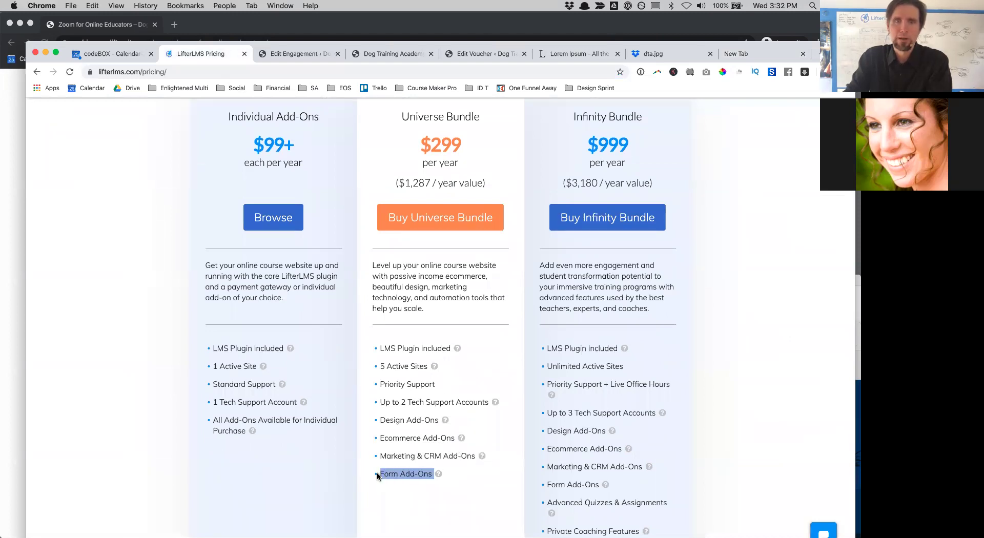
left_click_drag(301, 149, 252, 145)
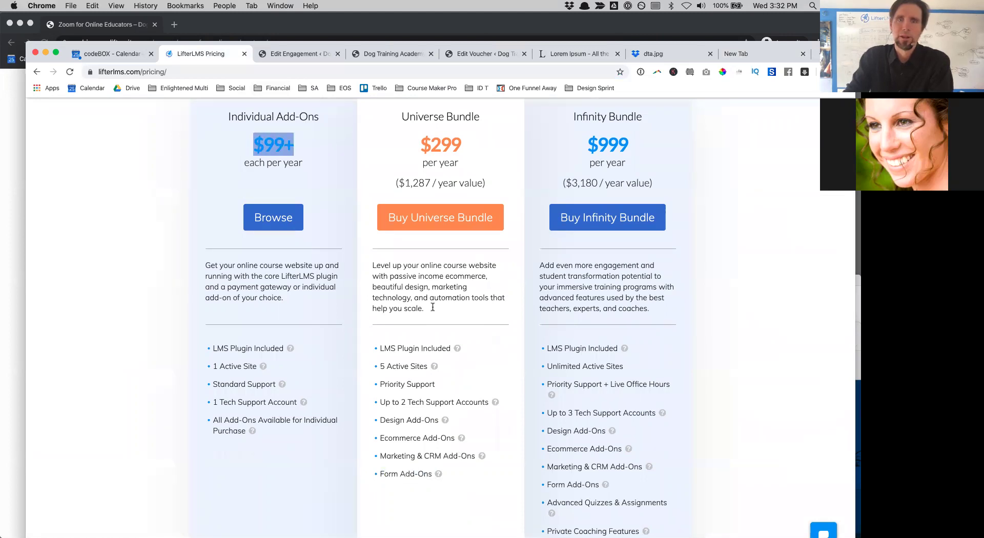
left_click(429, 472)
left_click_drag(419, 470, 385, 469)
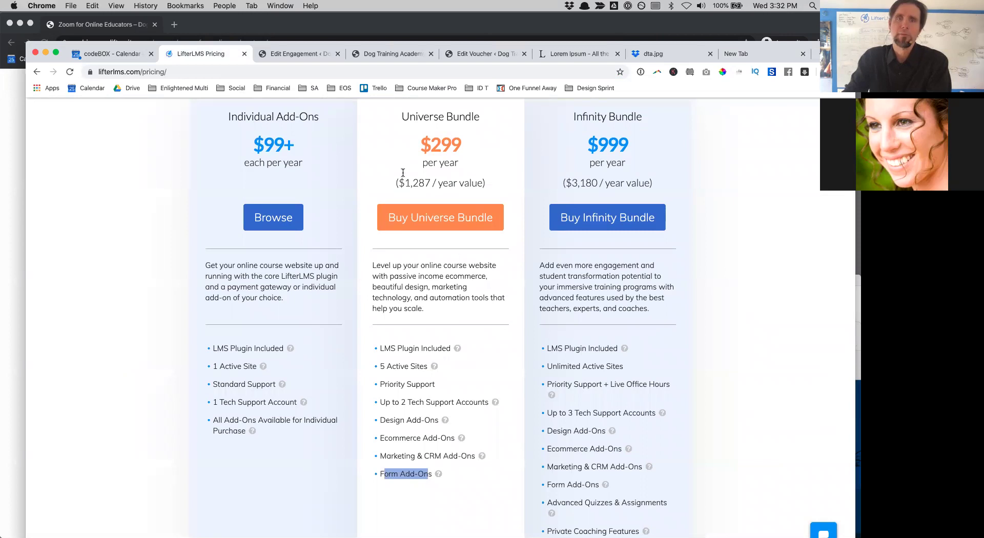
- Examine the Infinity Bundle features and the detailed feature comparison, including the individual prices of the Forms add-ons
scroll(651, 446, "down", 1)
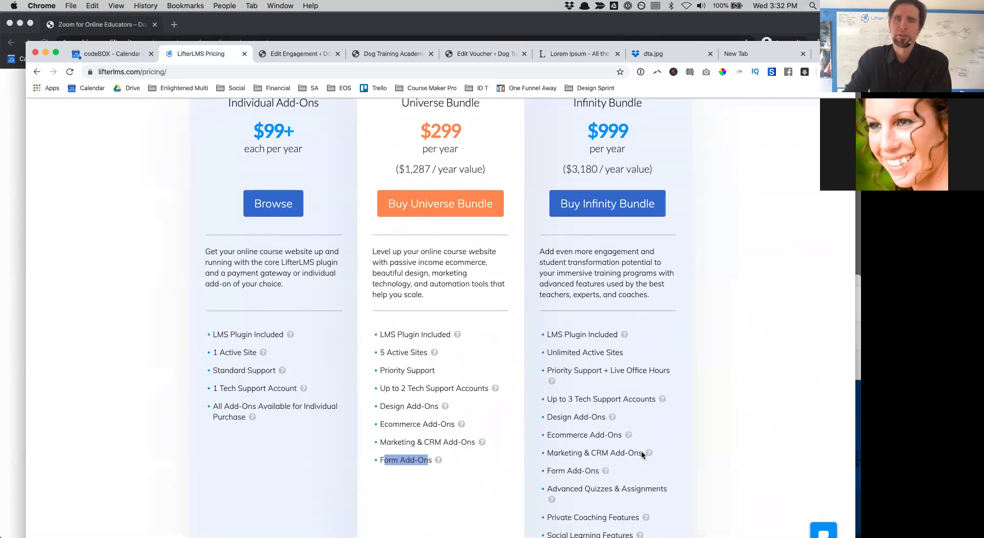
scroll(593, 478, "down", 15)
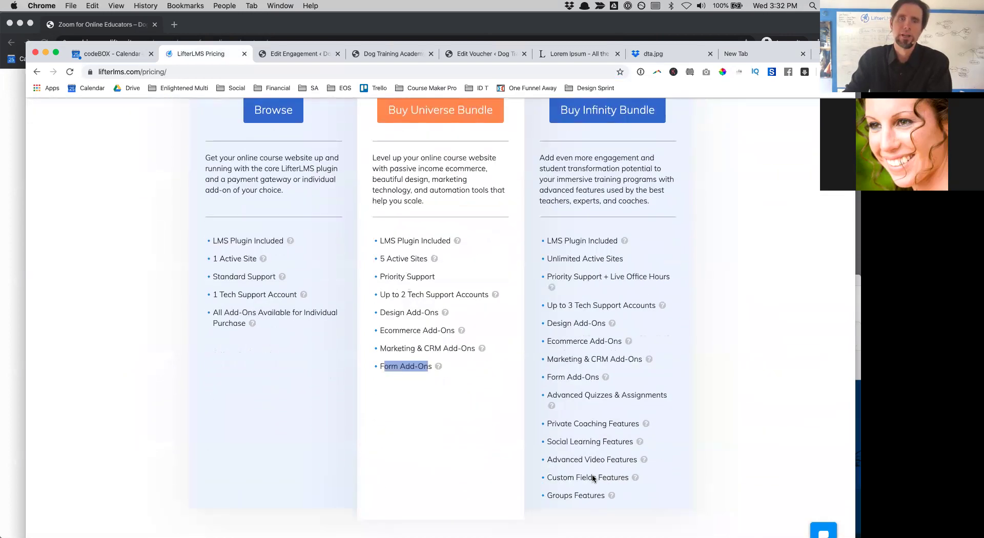
scroll(593, 478, "down", 20)
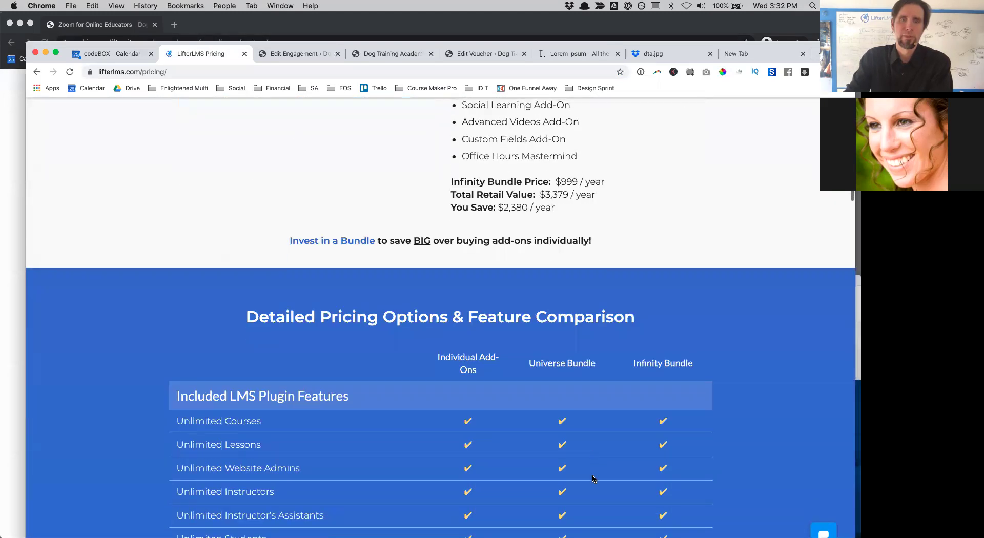
scroll(593, 474, "down", 10)
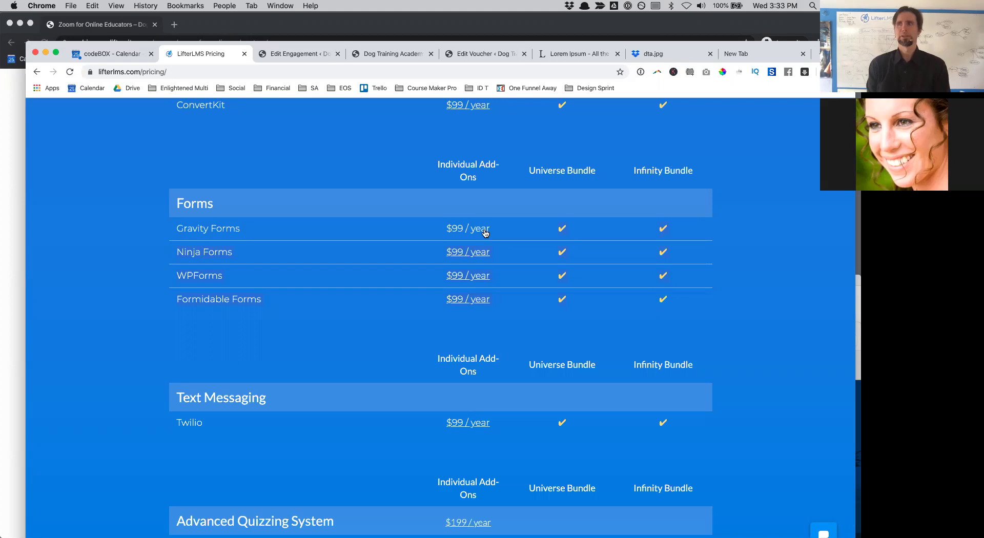
scroll(486, 233, "up", 20)
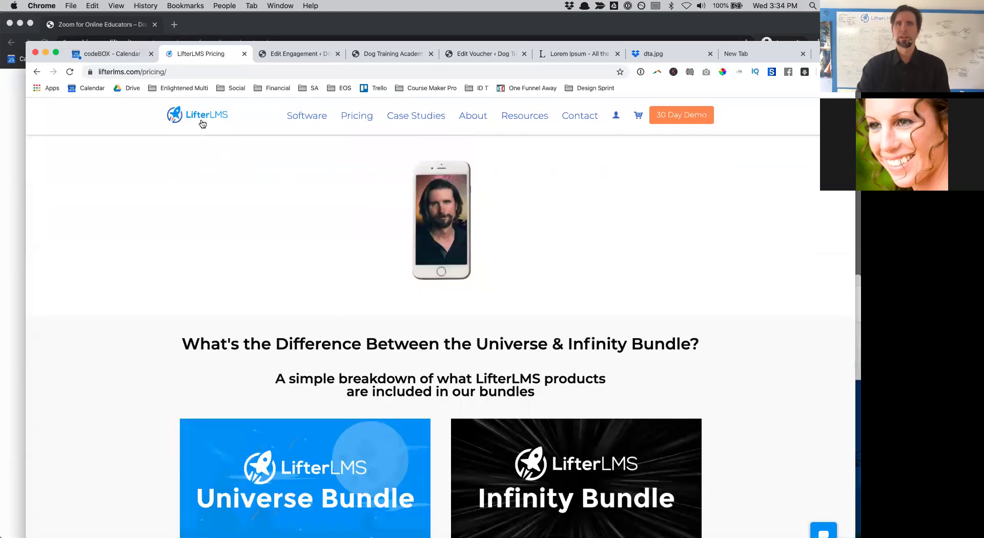
- Open the LifterLMS home page and review its use cases, from online learning marketplaces to in-class and online blended learning
left_click(202, 123)
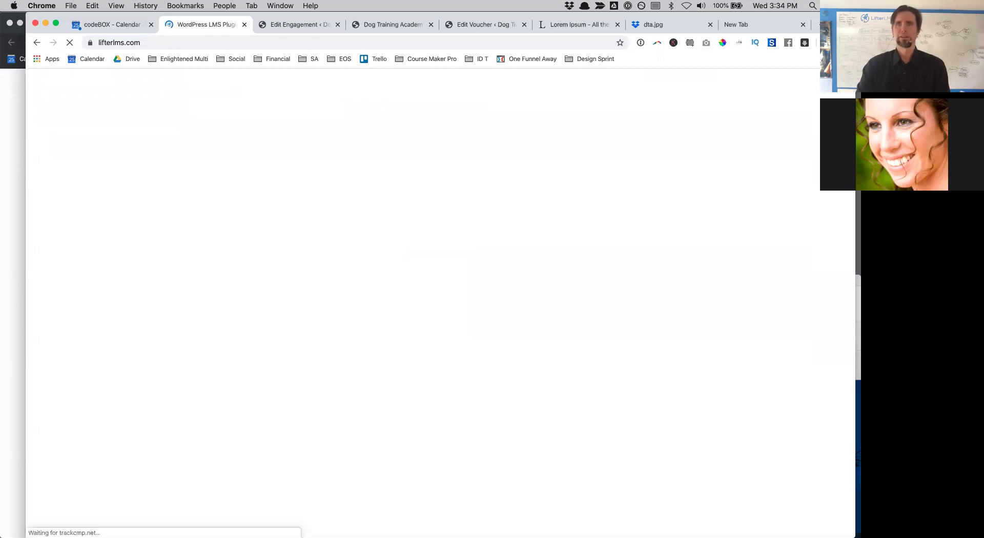
scroll(762, 311, "down", 20)
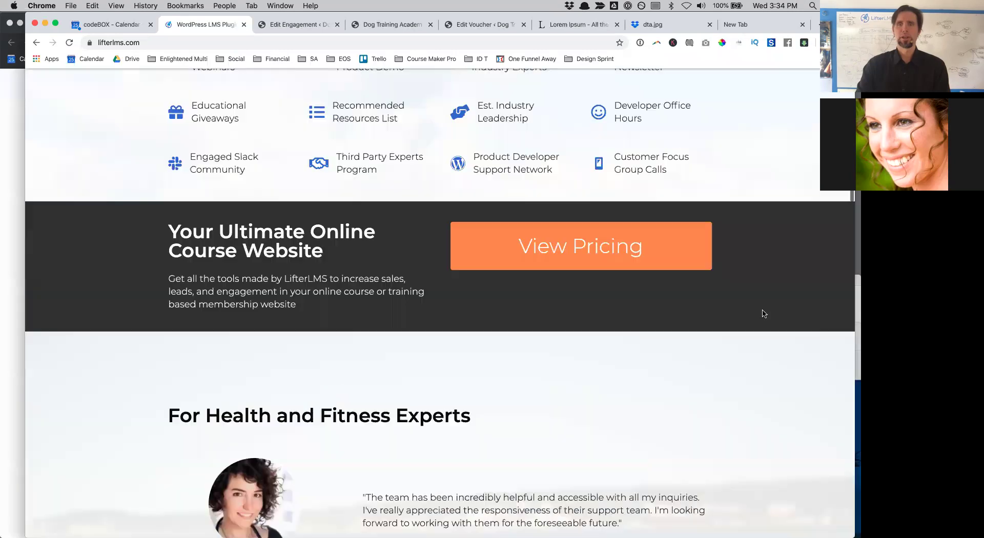
scroll(763, 314, "down", 20)
scroll(762, 310, "up", 20)
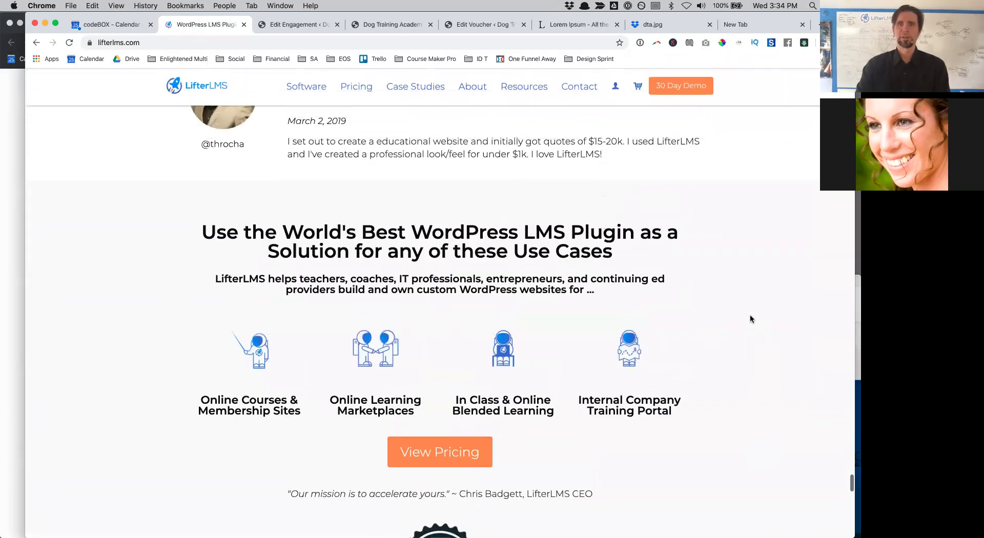
left_click_drag(199, 403, 425, 415)
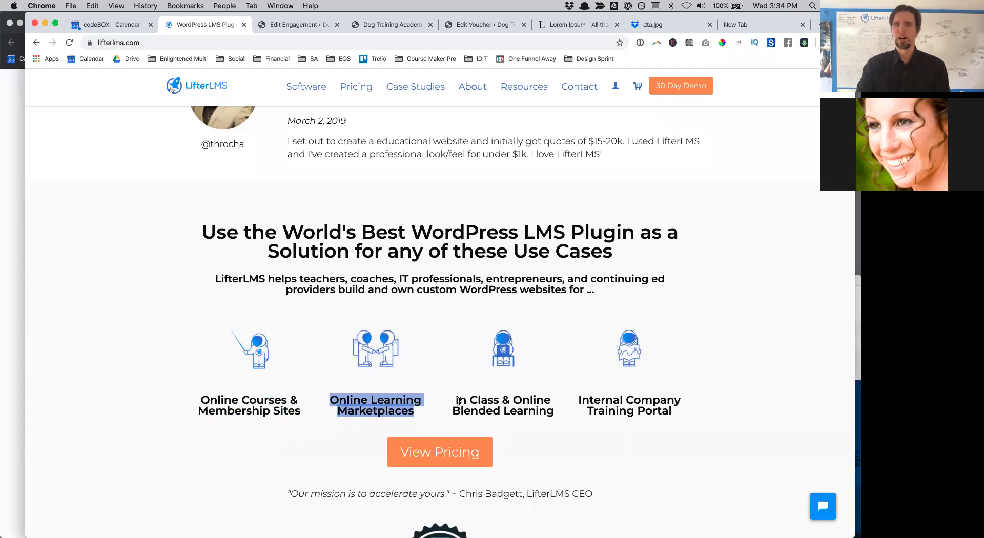
left_click_drag(578, 399, 672, 415)
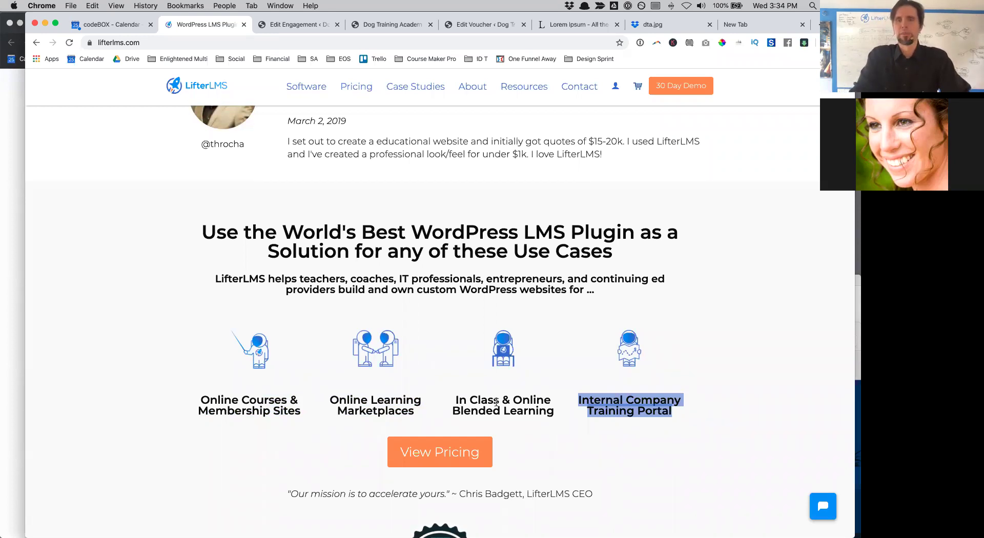
left_click(454, 402)
left_click_drag(455, 402, 552, 420)
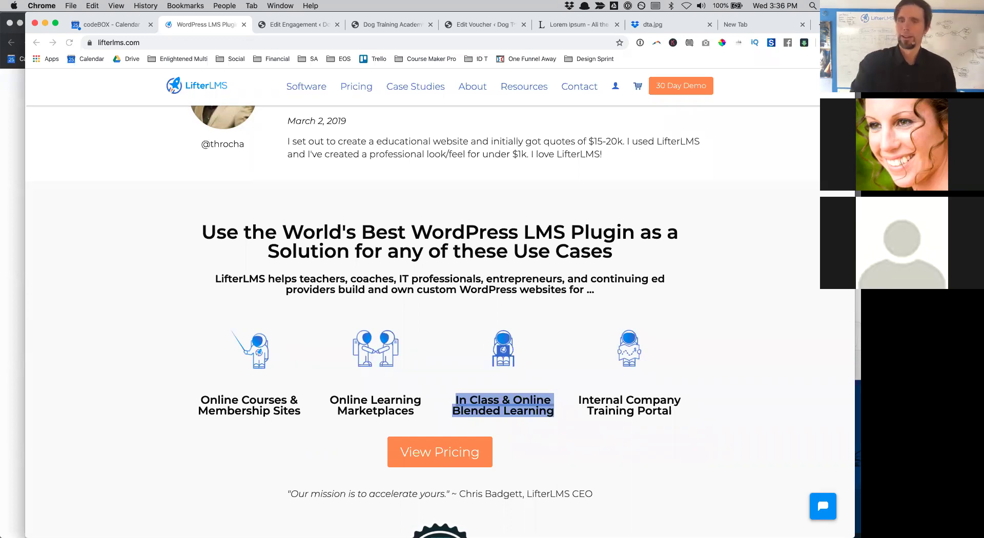
key("XF86AudioRaiseVolume")
key("XF86AudioRaiseVolume")
key("XF86AudioRaiseVolume")
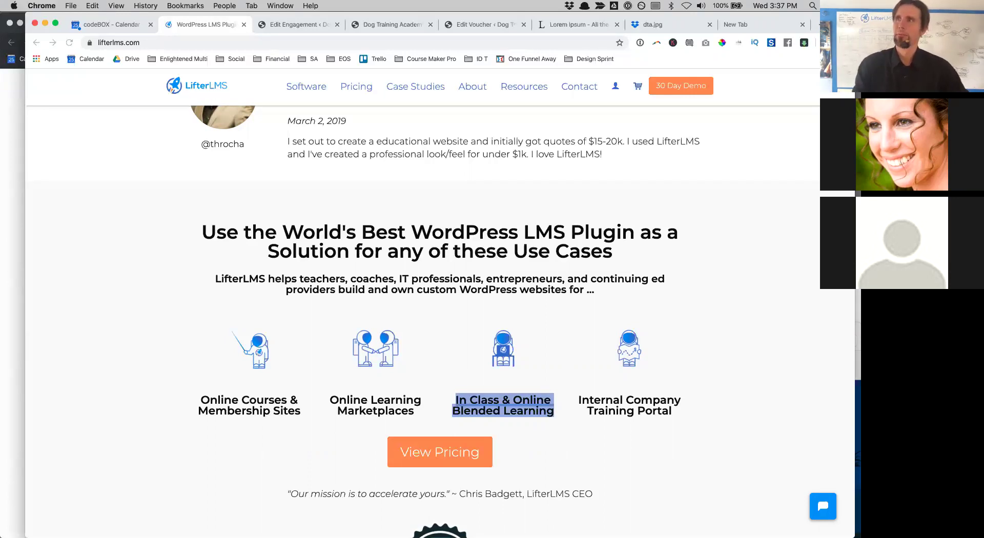
- Open the free core plugin download page at lifterlms.com/free in the empty browser tab
left_click(758, 25)
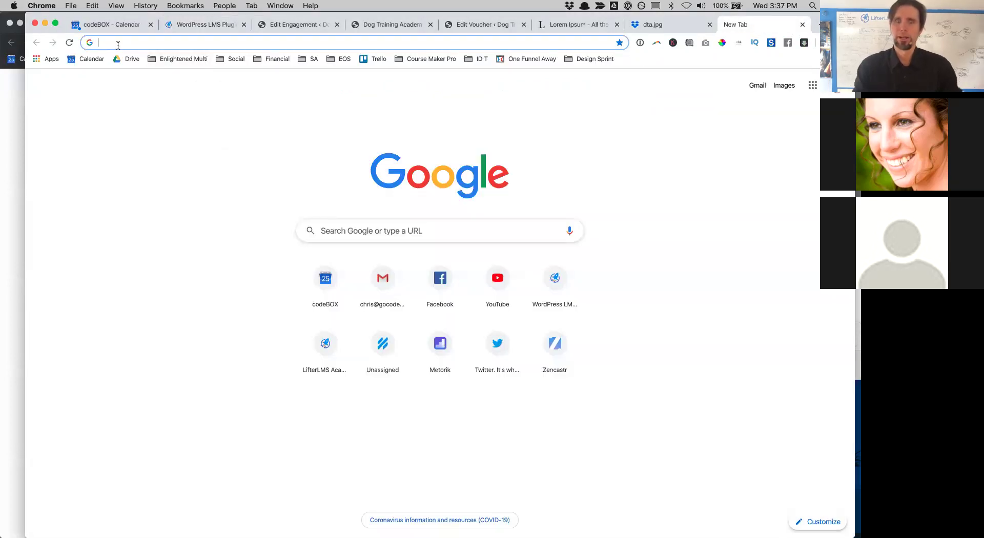
type("lifterlm")
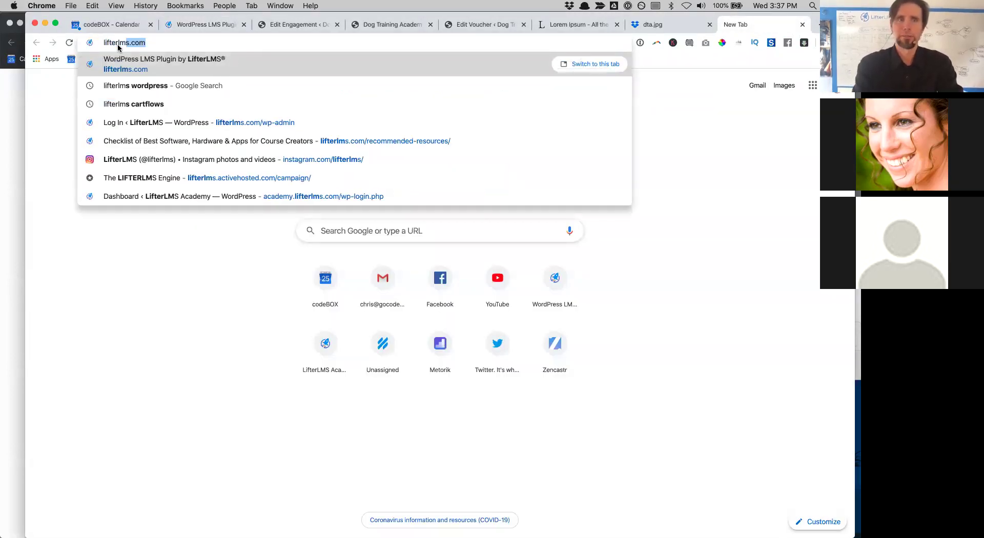
type("s.com/free")
key("Return")
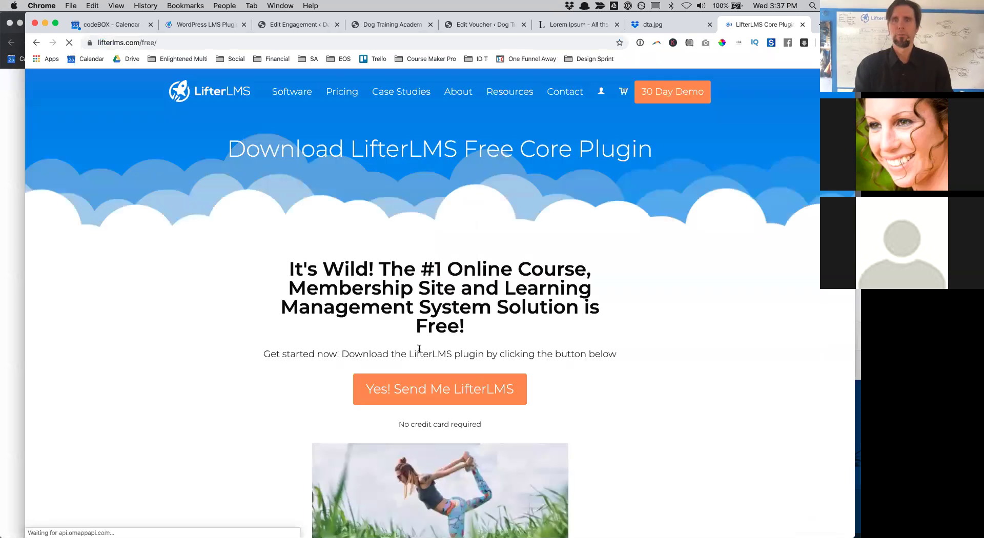
- Skim the free core plugin download page and widen the browser window on both sides
scroll(431, 437, "down", 5)
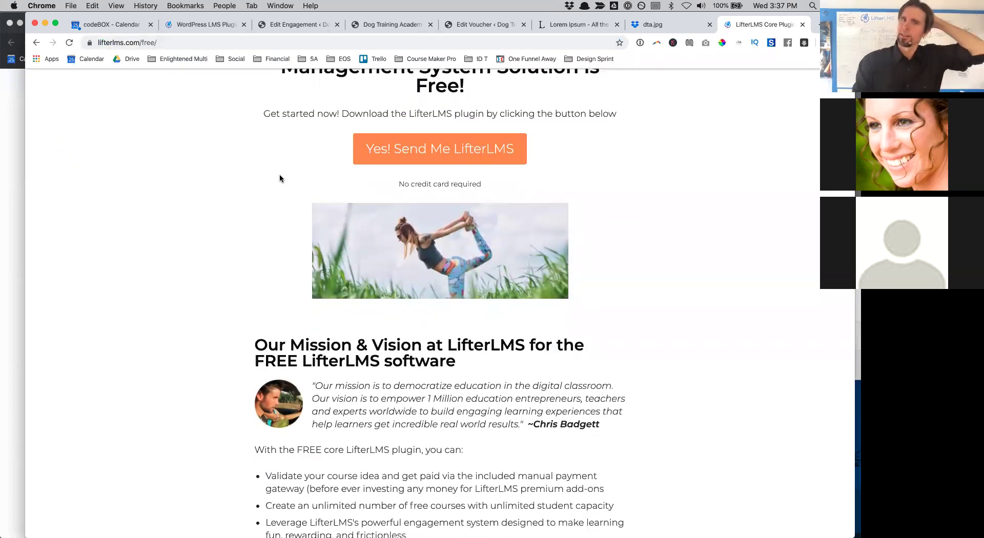
scroll(274, 198, "up", 5)
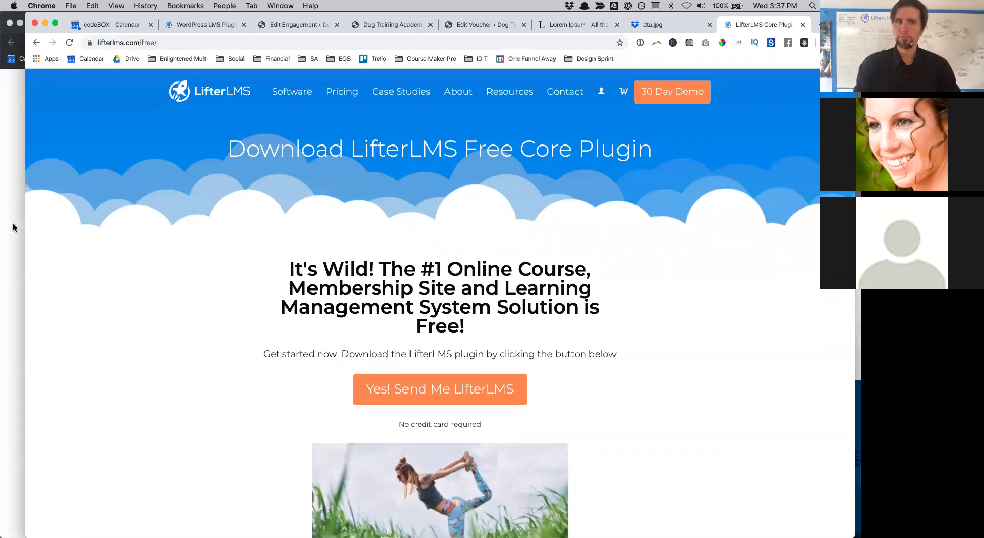
left_click_drag(24, 226, 1, 227)
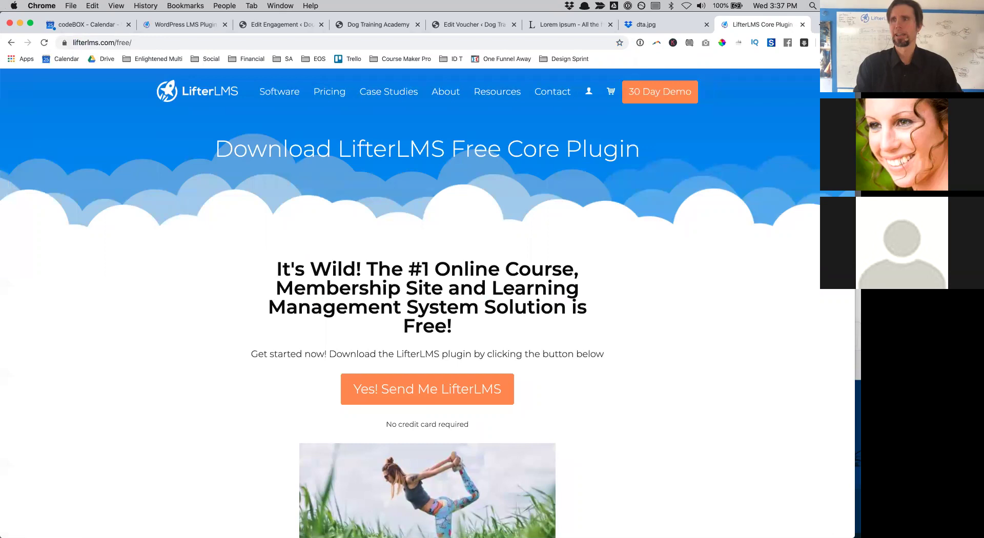
left_click_drag(854, 409, 861, 410)
scroll(771, 348, "down", 4)
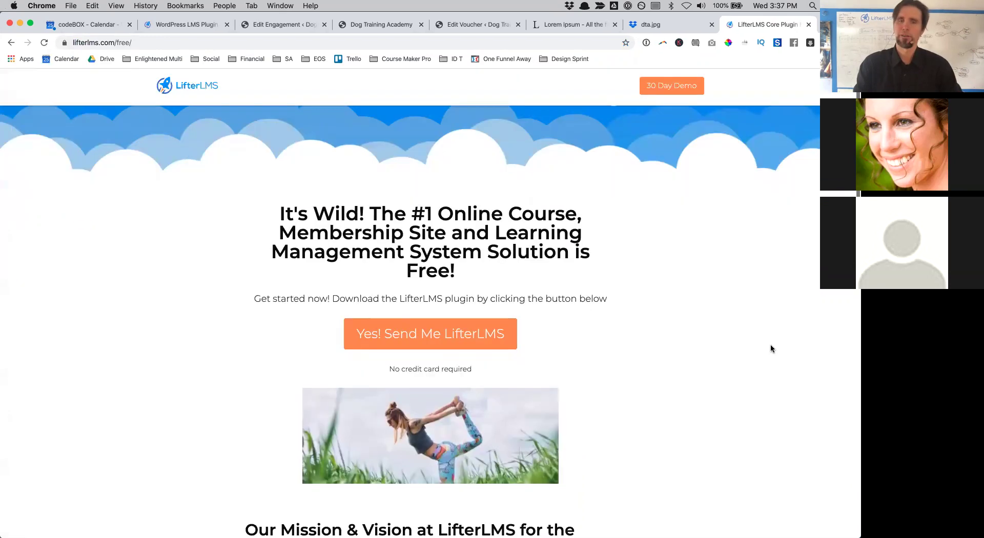
scroll(771, 348, "up", 4)
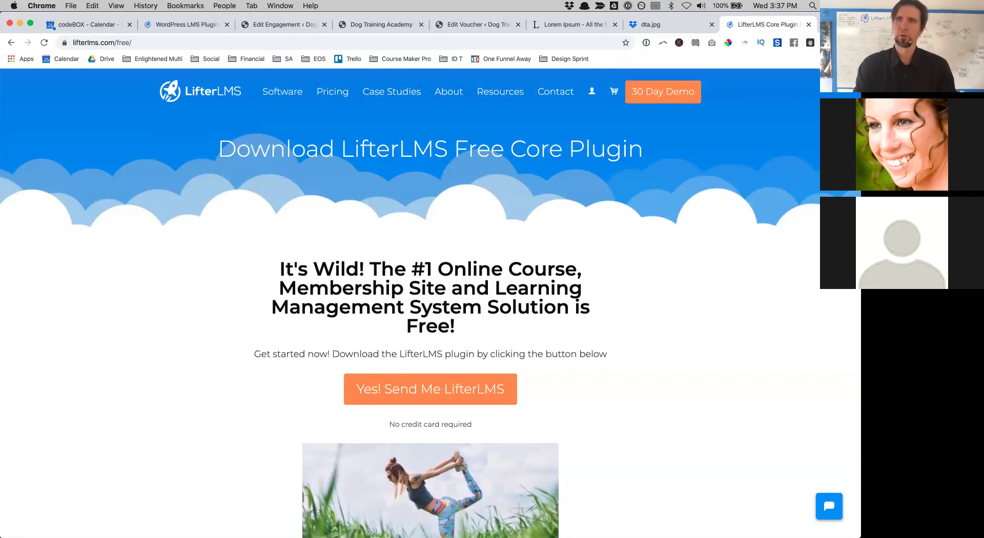
- Search Google for zoom in a new browser tab and open the Plans & Pricing page on zoom.us
key("super+t")
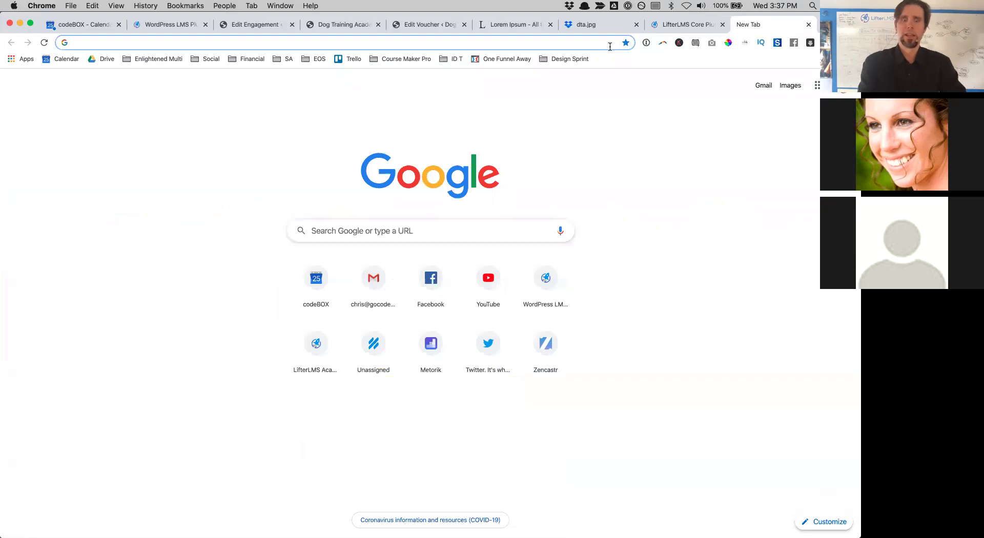
type("zoom")
key("Return")
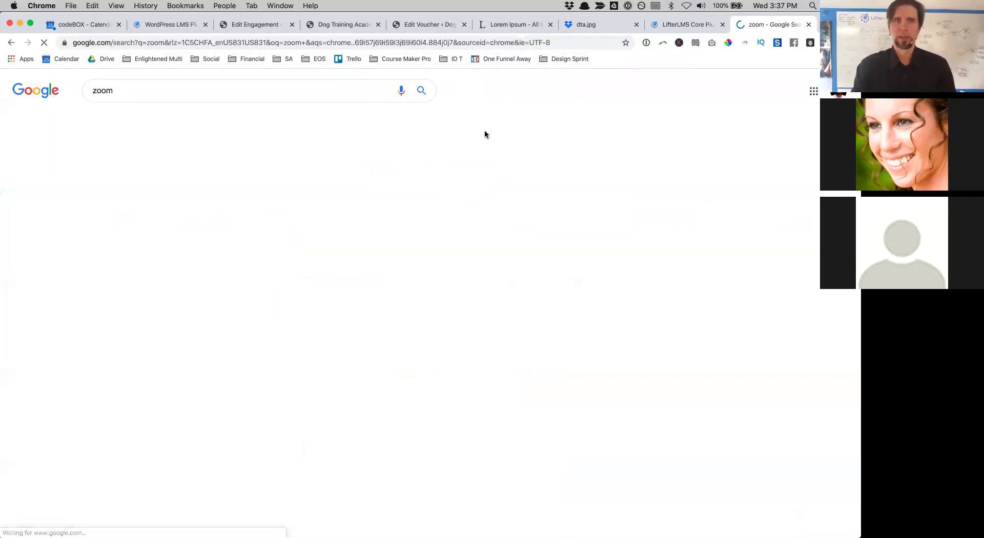
left_click(224, 174)
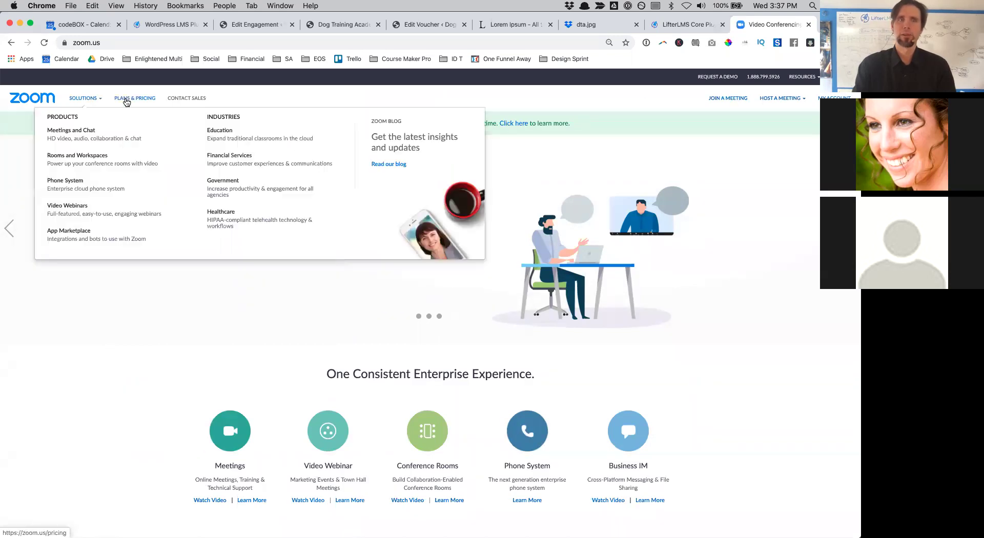
left_click(126, 99)
- Examine the Basic plan's features on the Zoom pricing page, highlighting the time limit on group meetings
left_click_drag(218, 200, 289, 410)
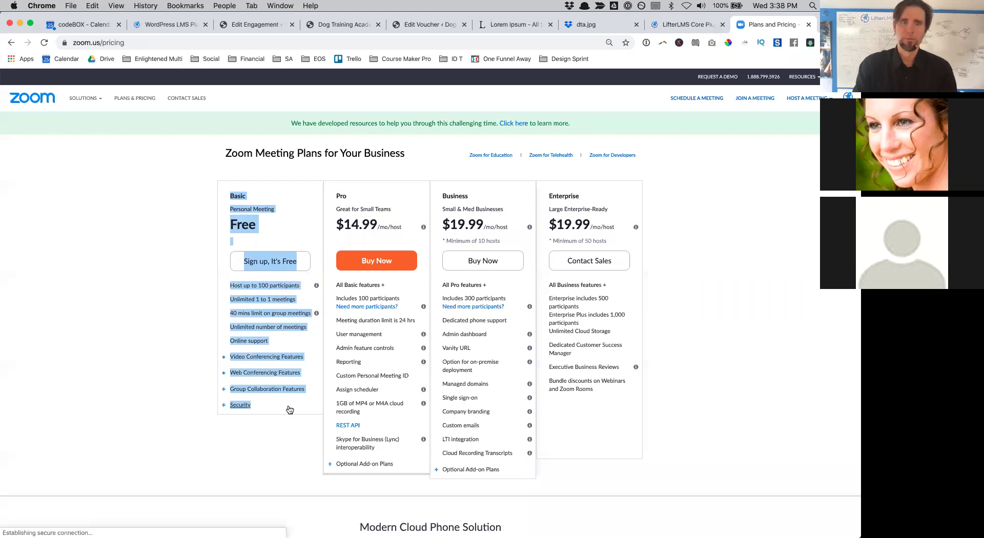
scroll(285, 333, "down", 1)
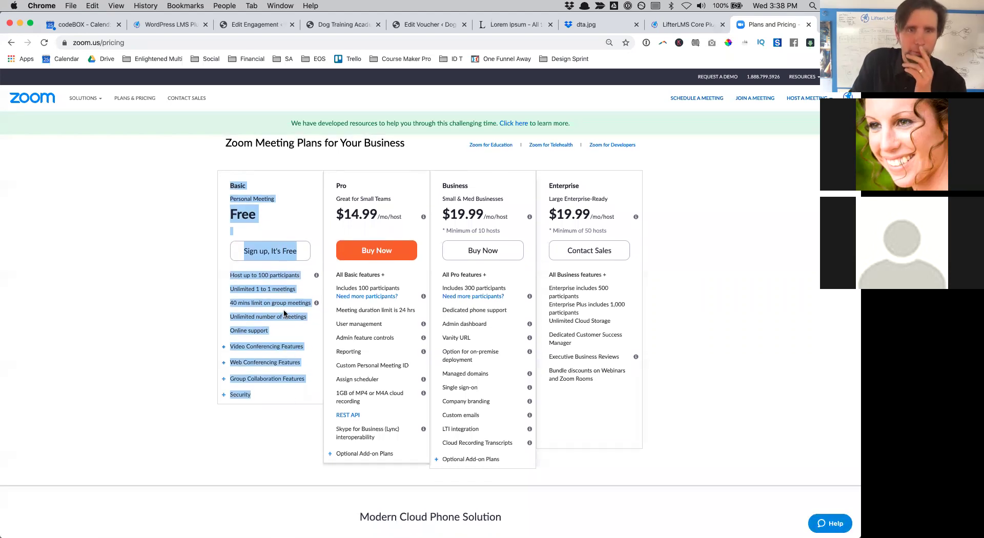
scroll(284, 314, "down", 2)
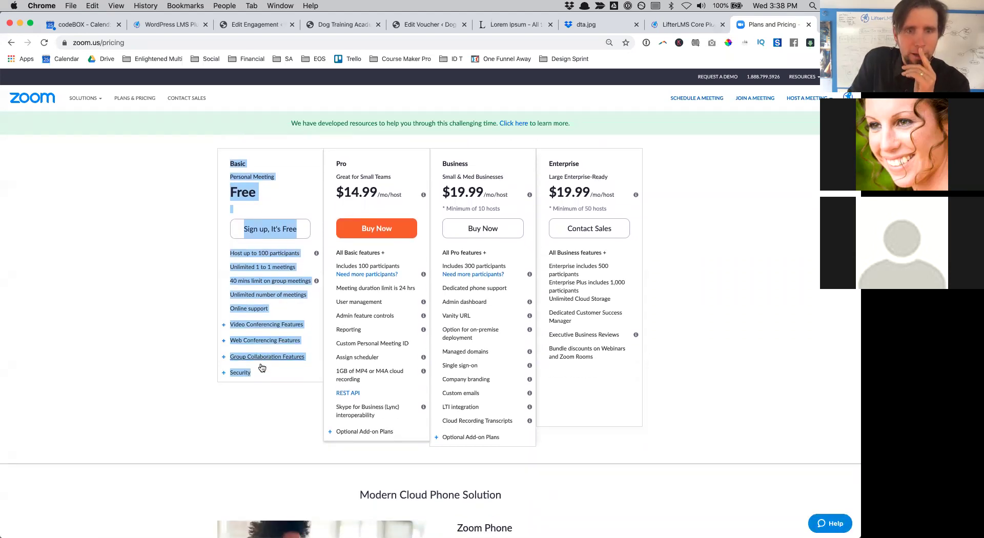
scroll(261, 367, "down", 10)
scroll(262, 375, "up", 5)
scroll(261, 375, "up", 8)
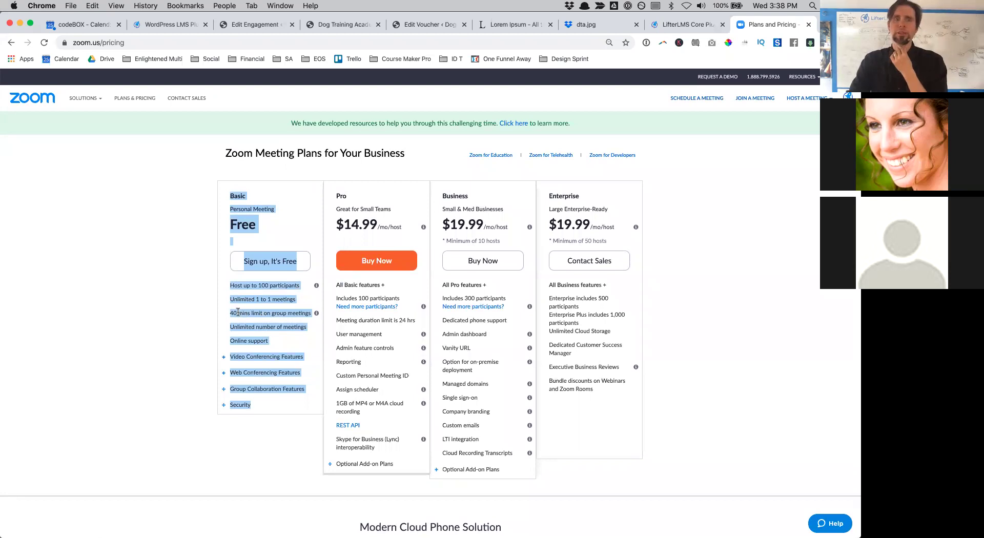
left_click_drag(230, 313, 317, 314)
left_click(137, 229)
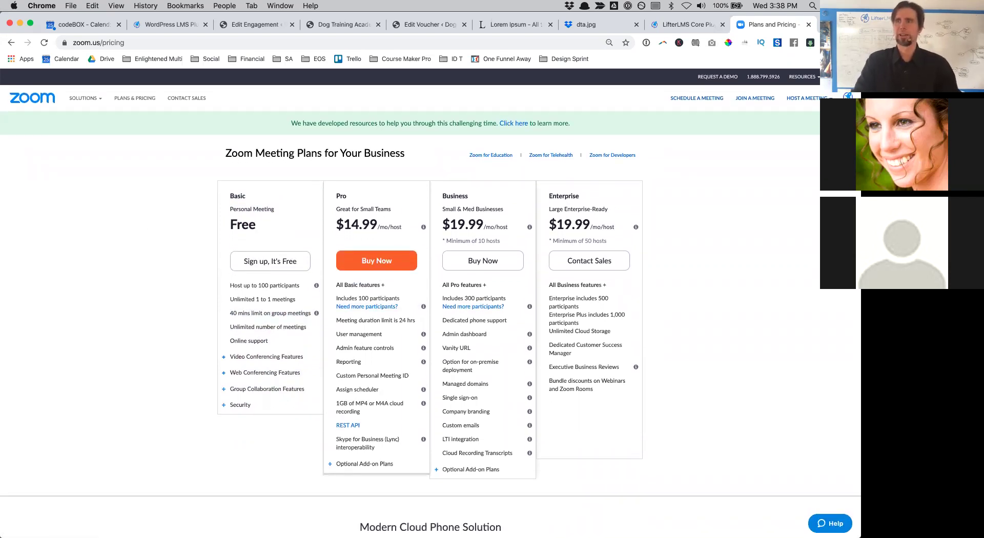
- Go to blog.lifterlms.com in a new browser tab and open the article Using LifterLMS to Overcome the Educational Barriers of COVID-19
key("super+t")
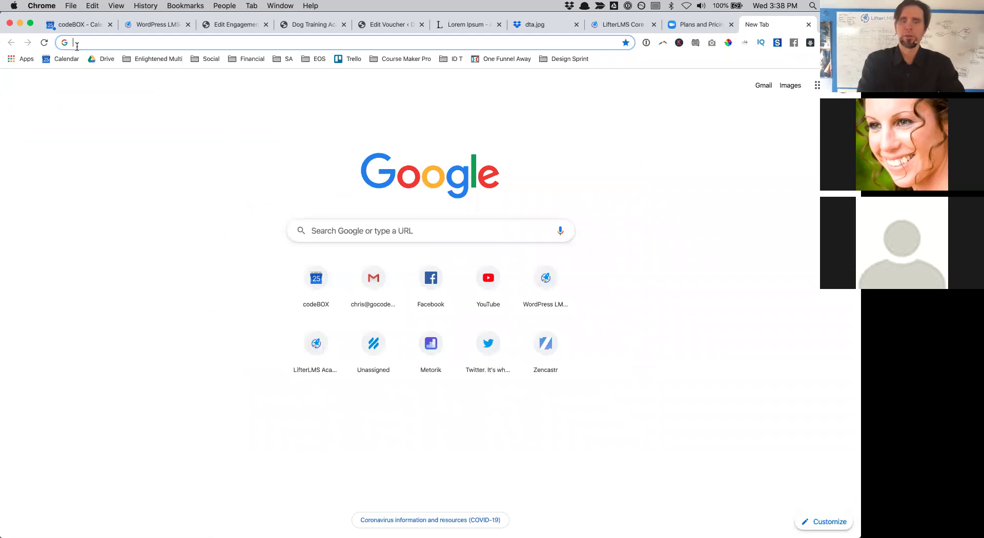
type("blog.lifterlms.com")
key("Return")
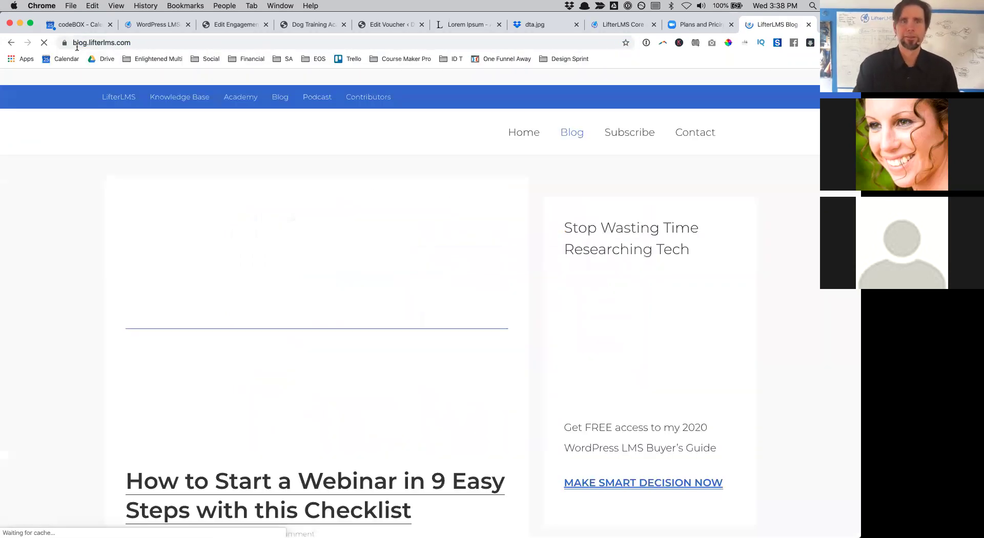
scroll(391, 421, "down", 10)
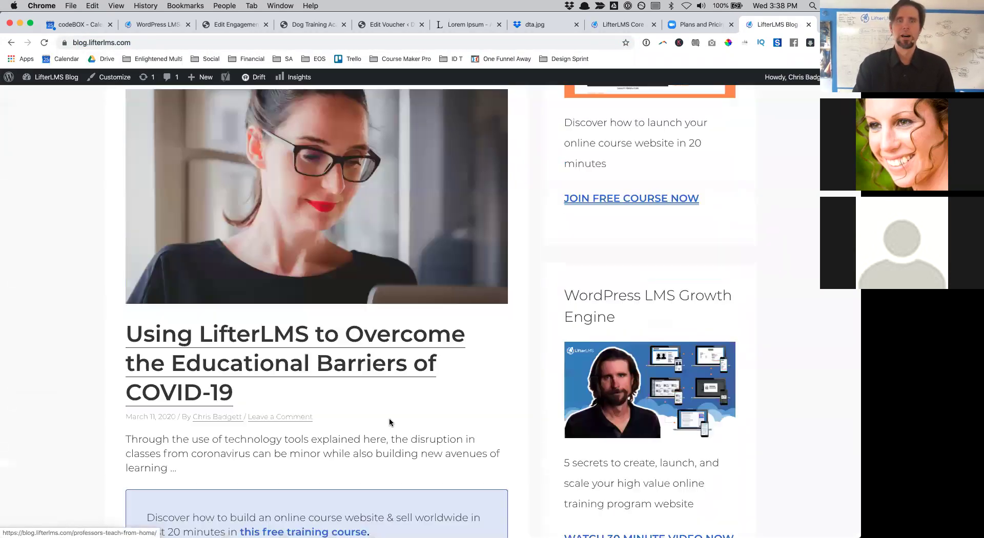
scroll(362, 478, "down", 5)
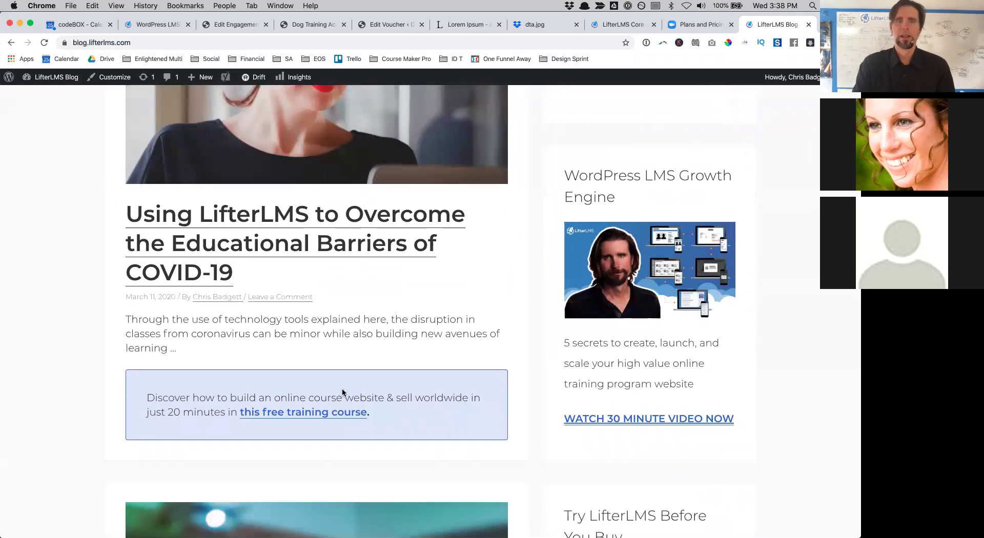
scroll(342, 392, "up", 5)
left_click(327, 364)
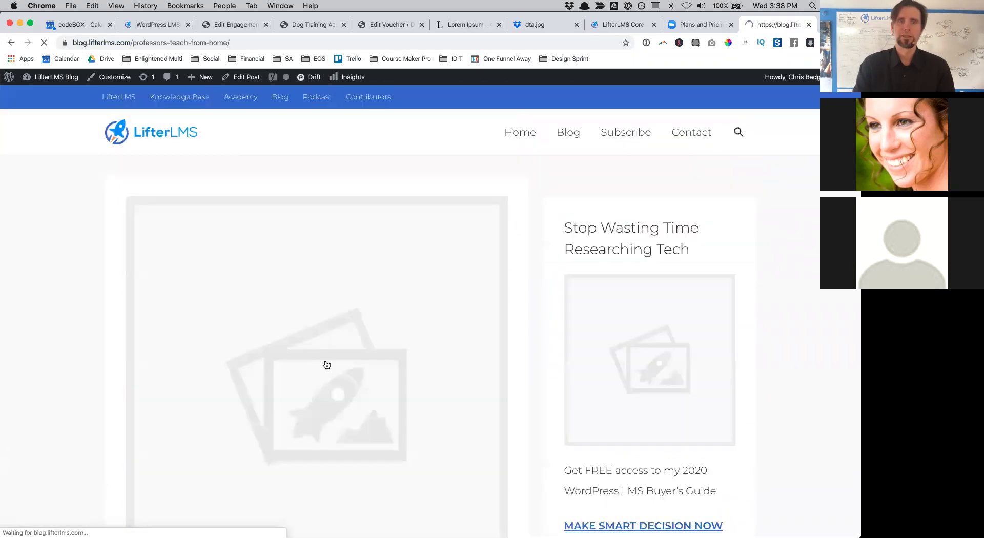
- Highlight the article's web address and review its Start with Zoom section
left_click(141, 44)
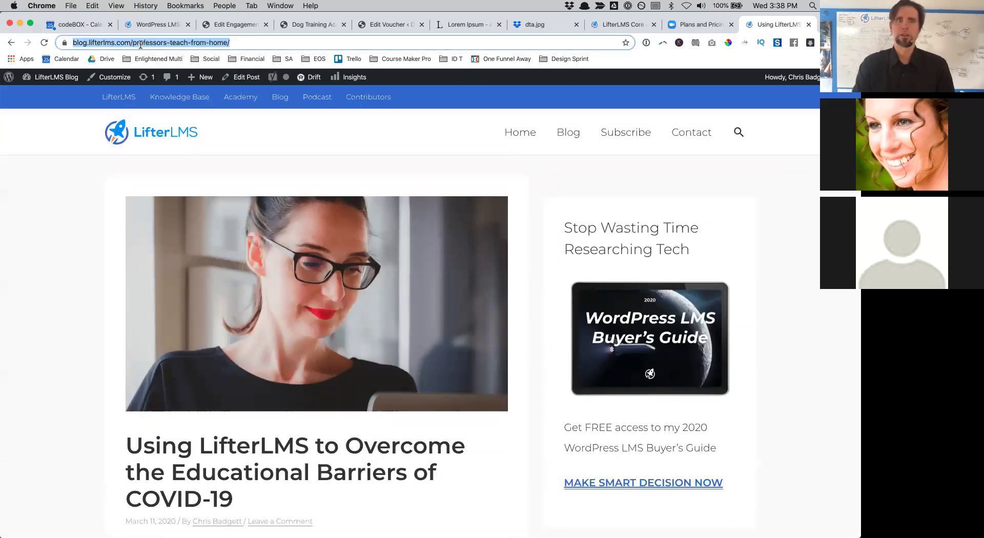
scroll(416, 358, "down", 10)
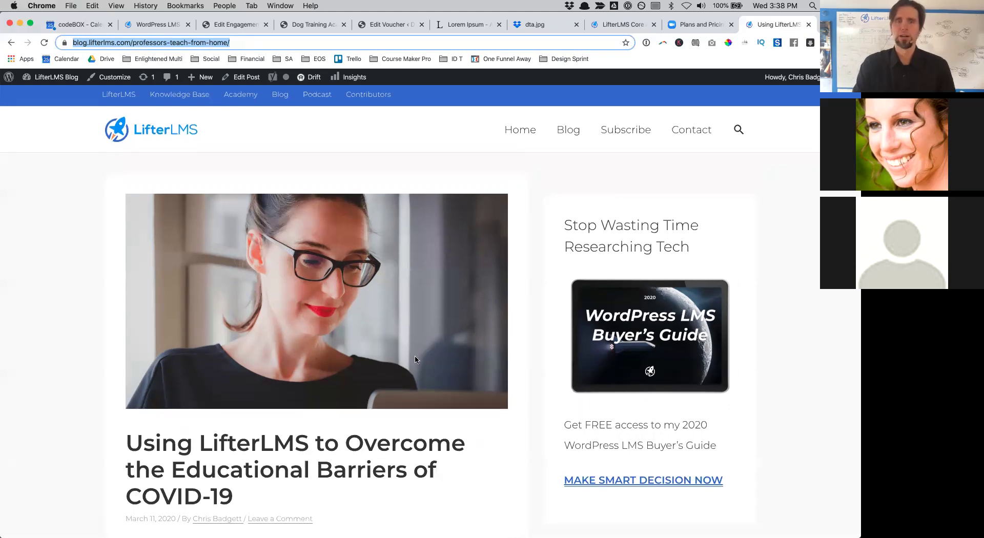
scroll(416, 358, "down", 15)
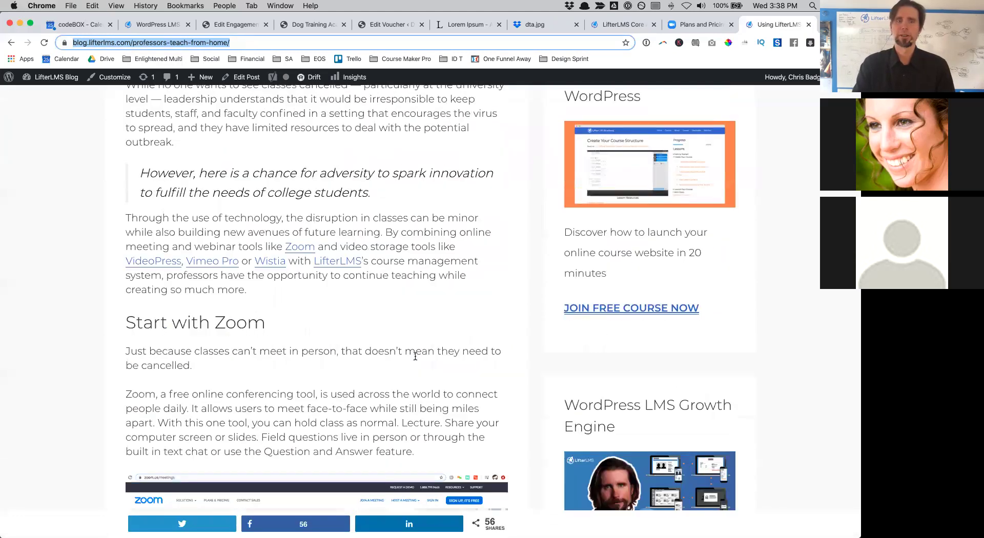
scroll(416, 359, "down", 2)
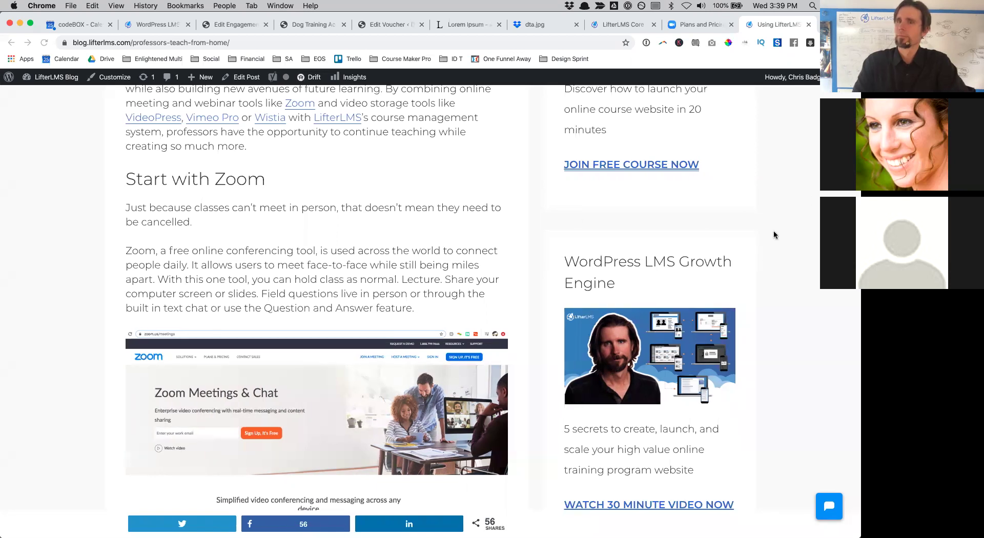
scroll(773, 234, "down", 4)
scroll(773, 235, "up", 5)
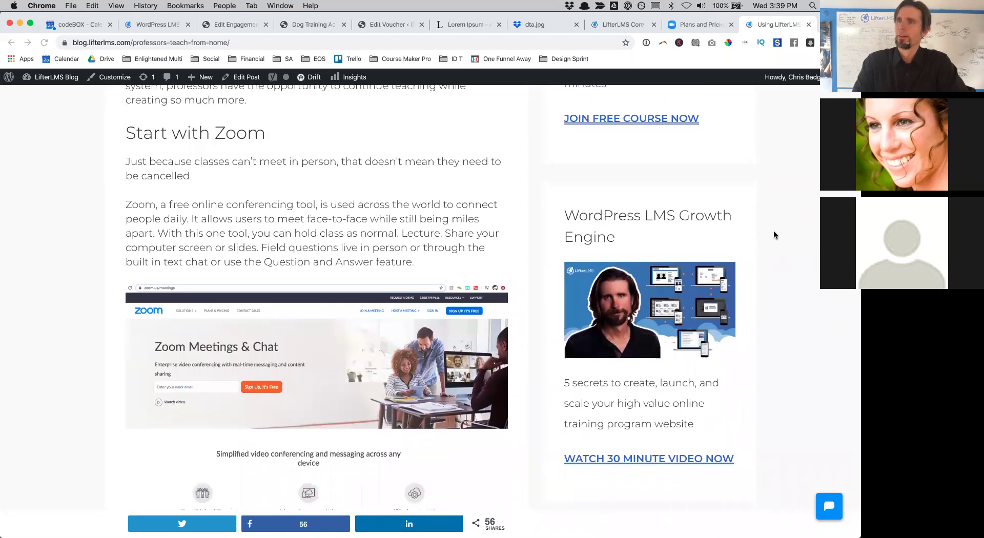
scroll(773, 235, "up", 1)
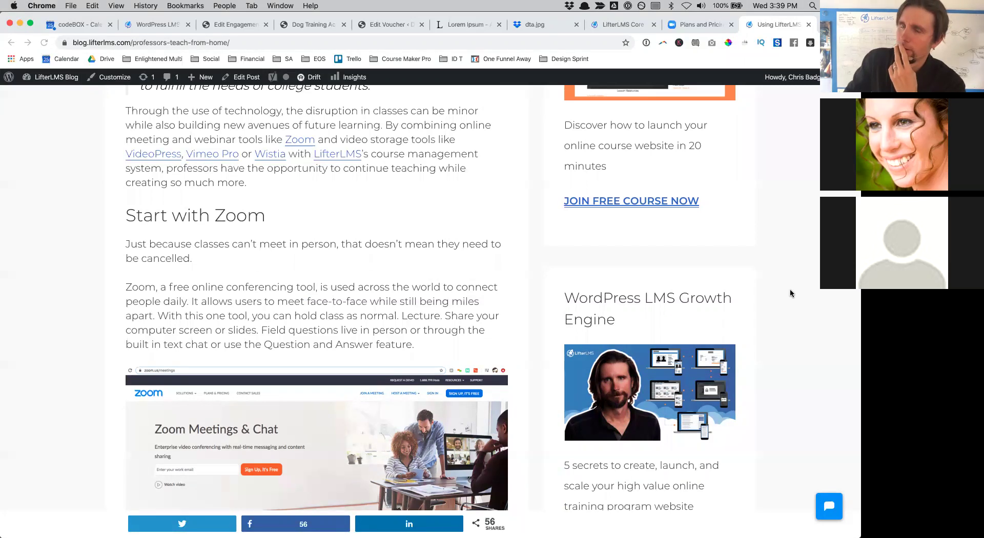
scroll(790, 292, "down", 1)
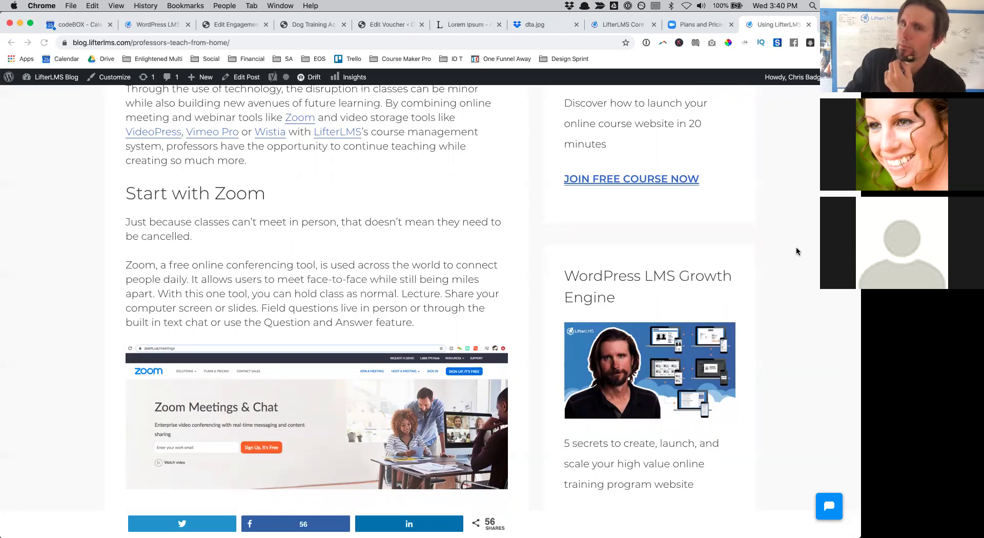
key("super+l")
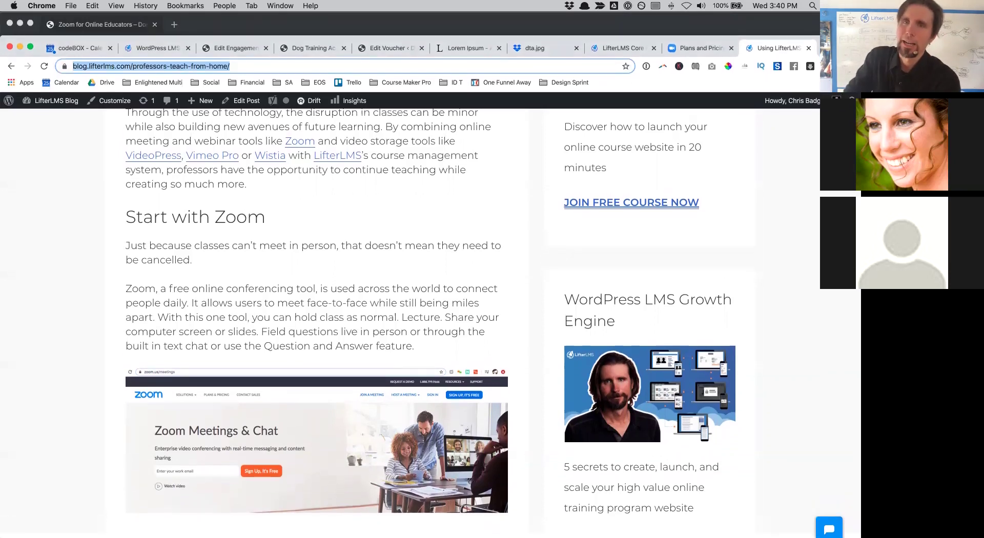
mouse_move(811, 102)
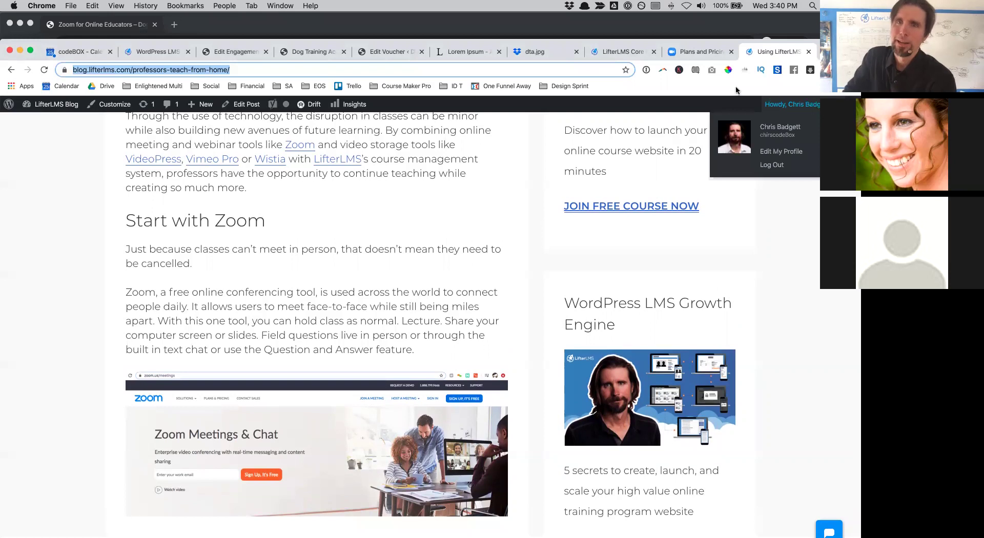
- Return to the LifterLMS free core plugin page and review its mission statement and list of free plugin features
left_click(634, 54)
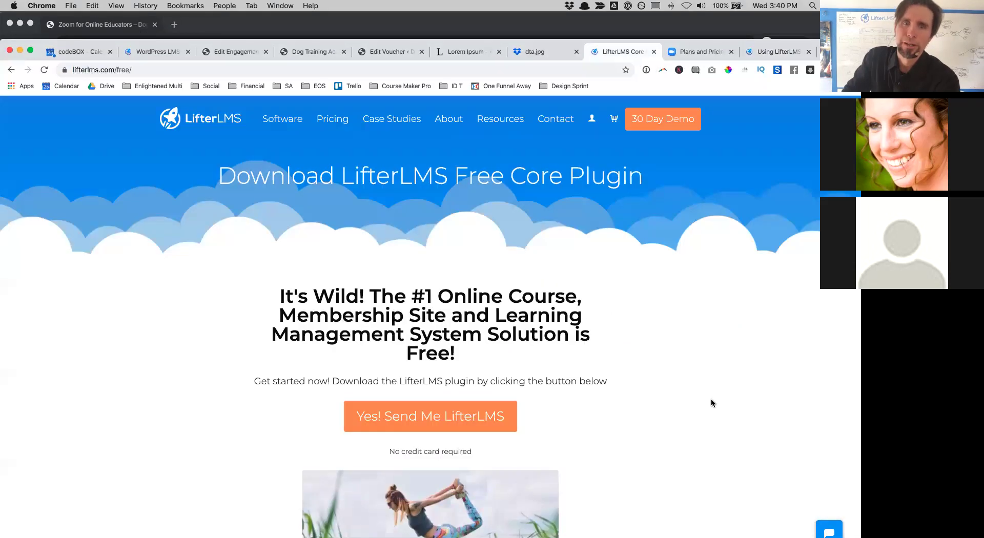
scroll(711, 403, "down", 5)
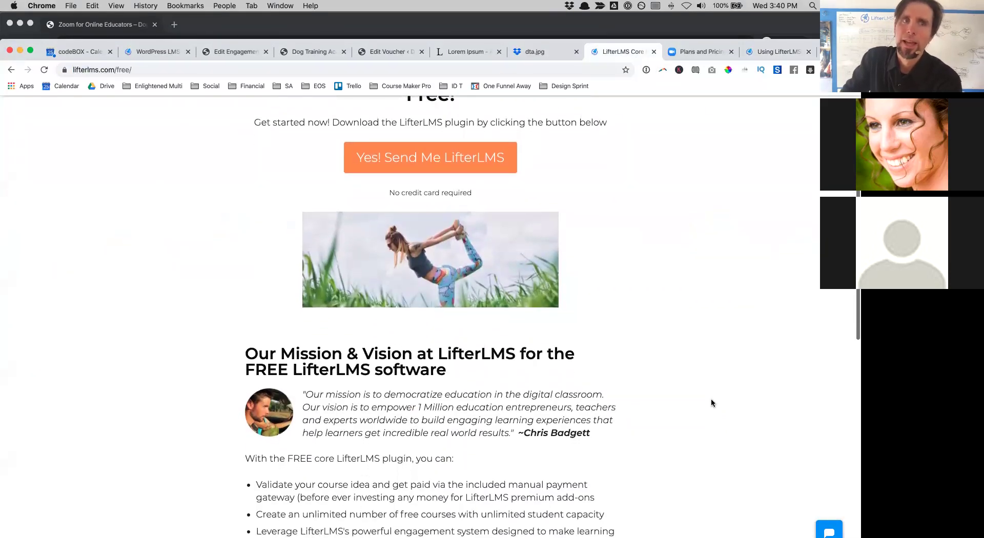
scroll(711, 399, "down", 5)
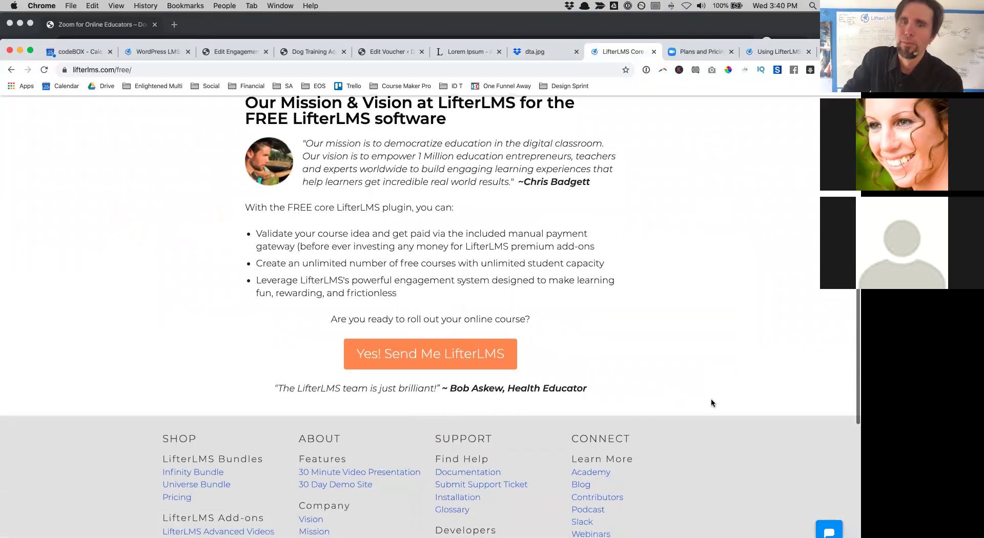
scroll(711, 402, "up", 10)
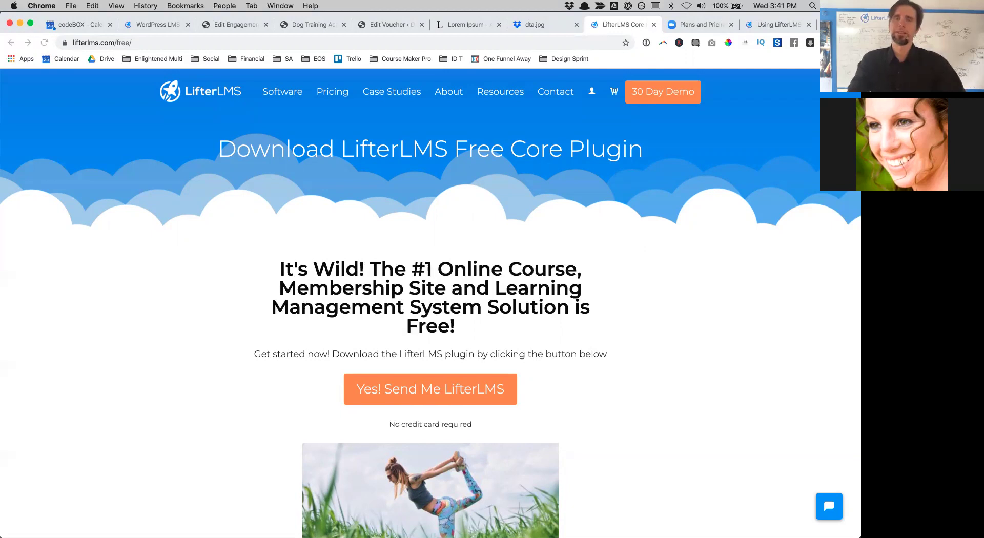
scroll(838, 342, "down", 20)
scroll(837, 342, "up", 8)
scroll(837, 342, "up", 20)
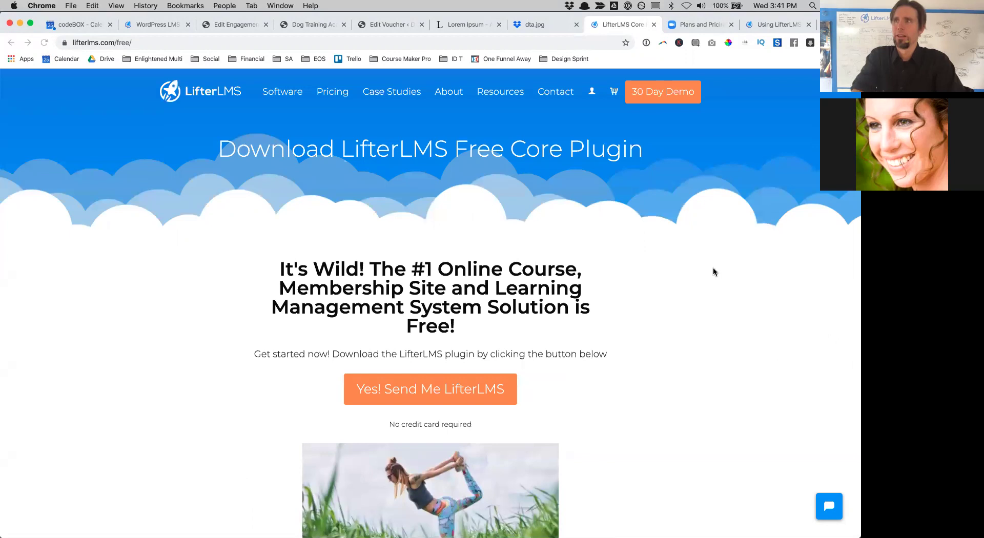
scroll(685, 279, "down", 15)
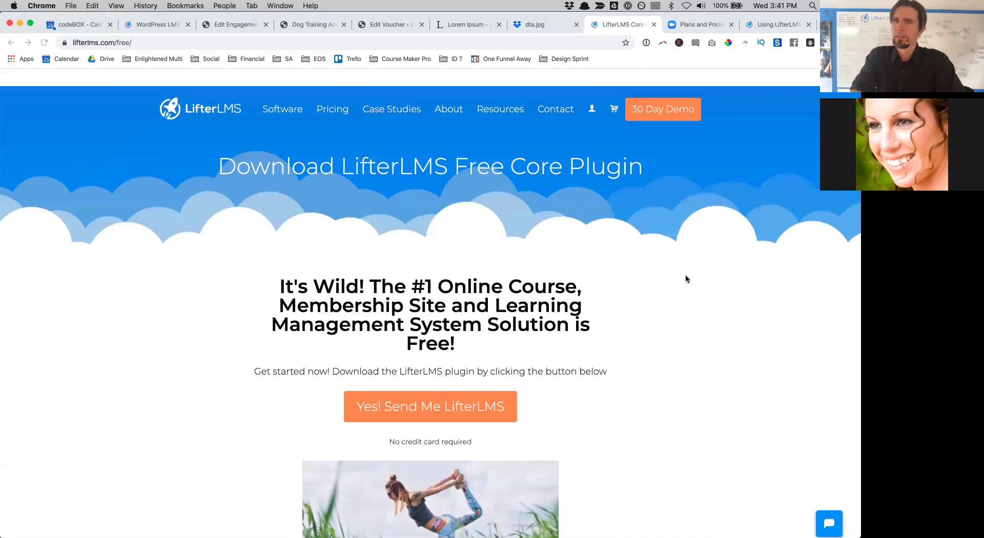
scroll(685, 279, "up", 9)
scroll(686, 226, "up", 10)
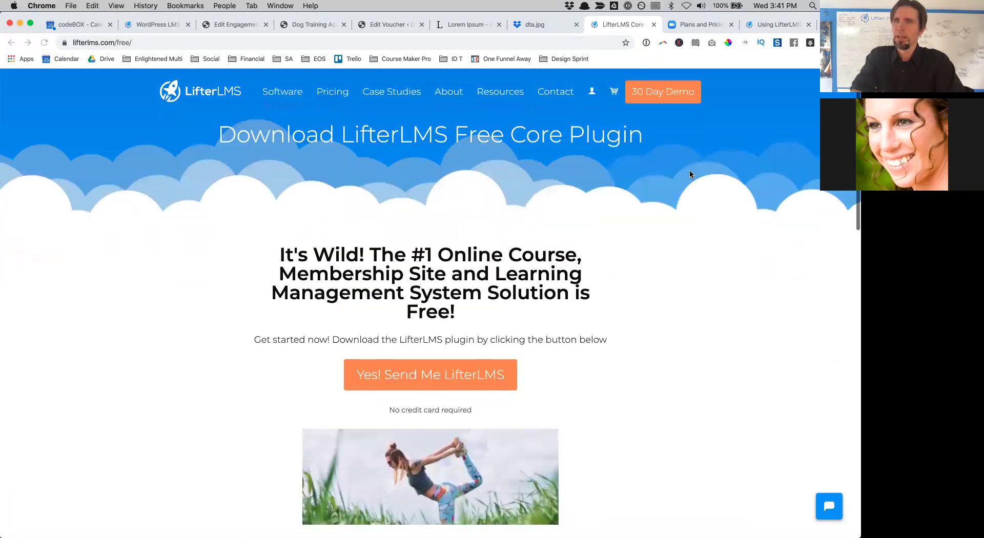
- Switch back to the COVID-19 educational barriers article and show its title and beginning
left_click(774, 24)
scroll(616, 241, "up", 10)
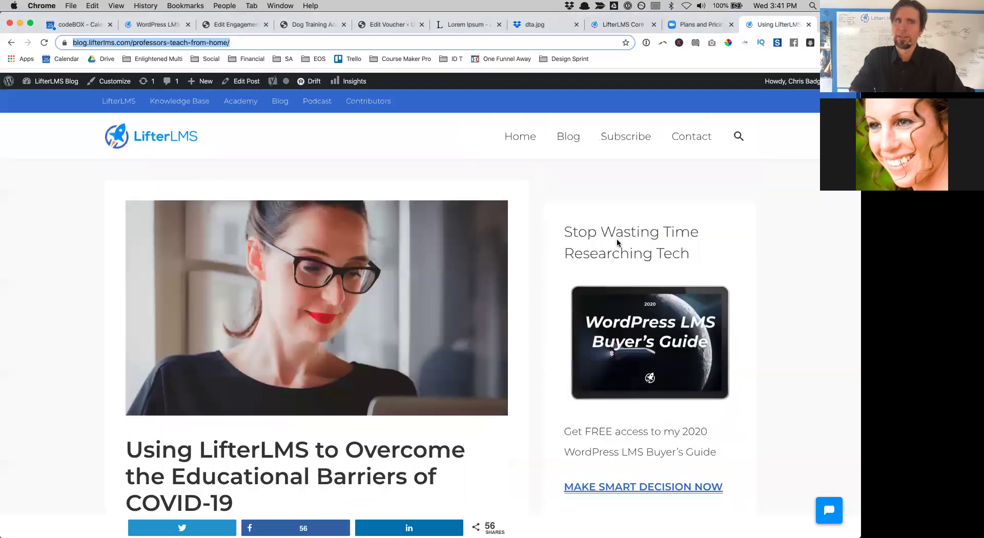
- Highlight part of the article's web address and review its introduction and Start with Zoom section, returning to the title
left_click_drag(244, 47, 207, 43)
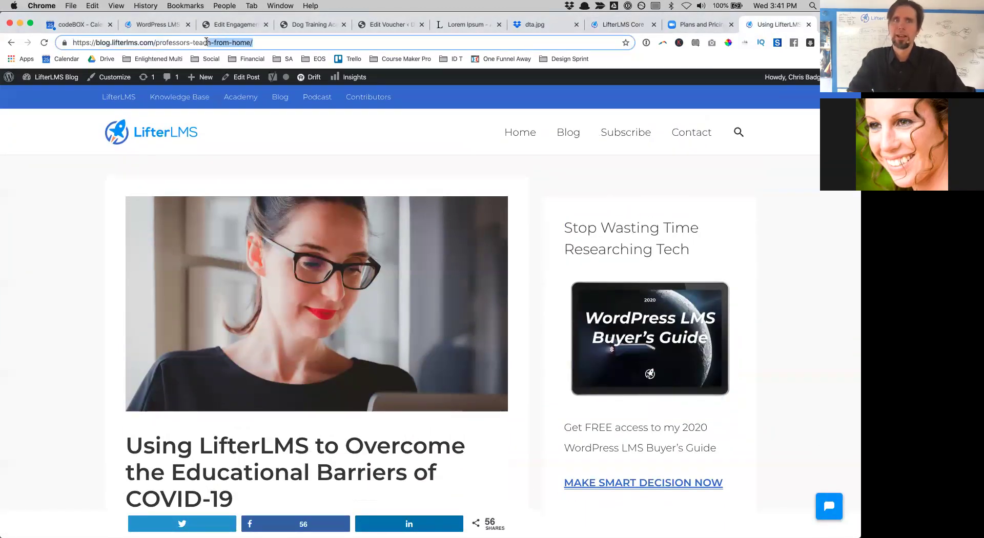
scroll(357, 366, "down", 3)
scroll(357, 366, "down", 1)
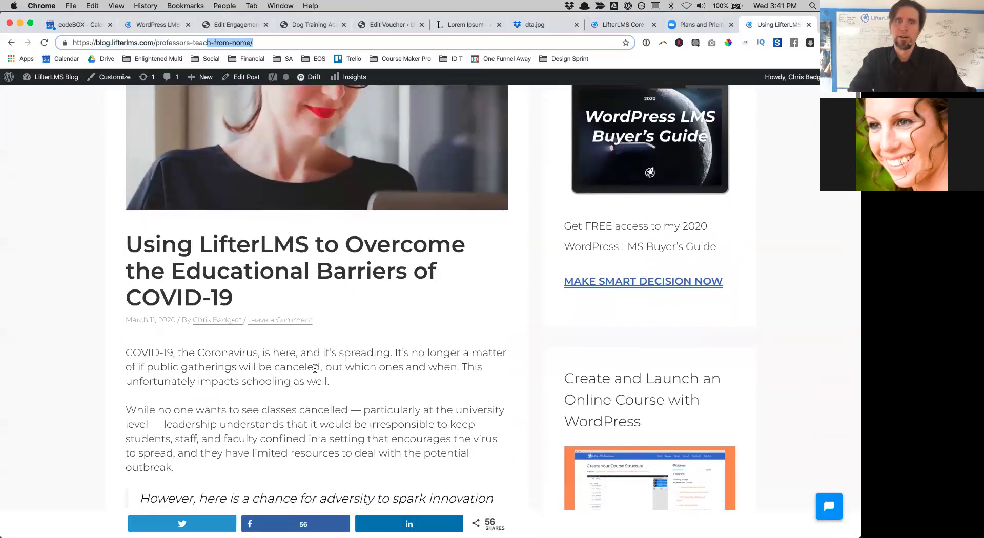
left_click(264, 360)
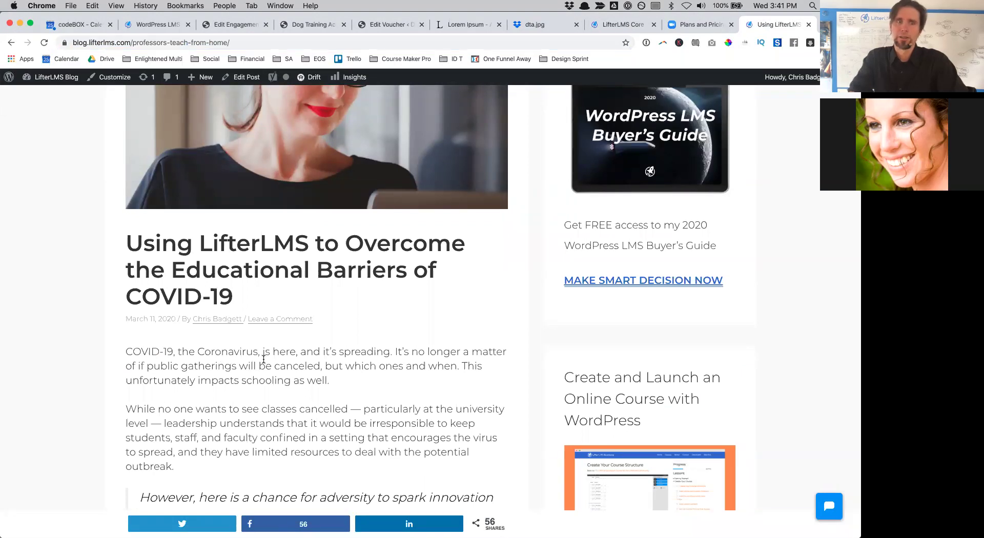
scroll(264, 359, "down", 3)
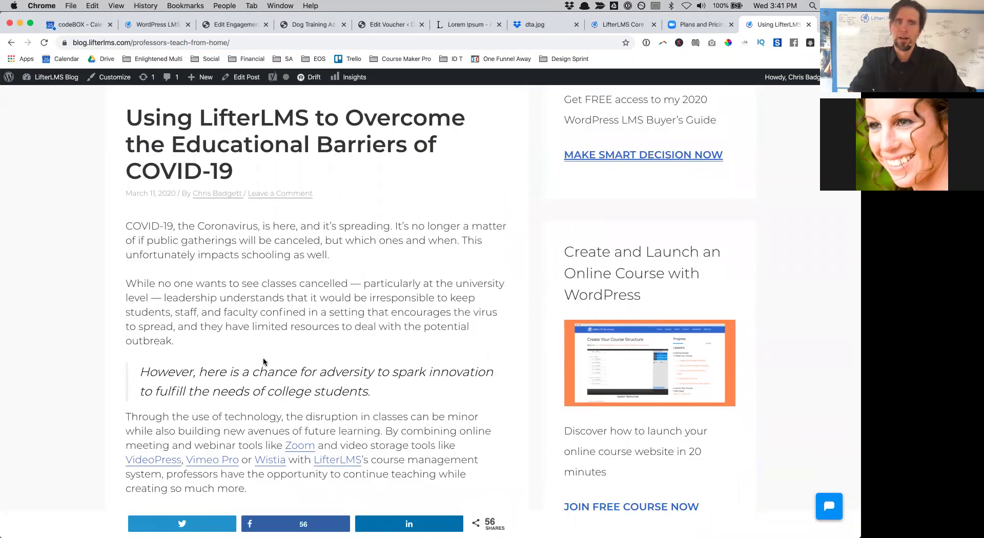
scroll(252, 384, "down", 2)
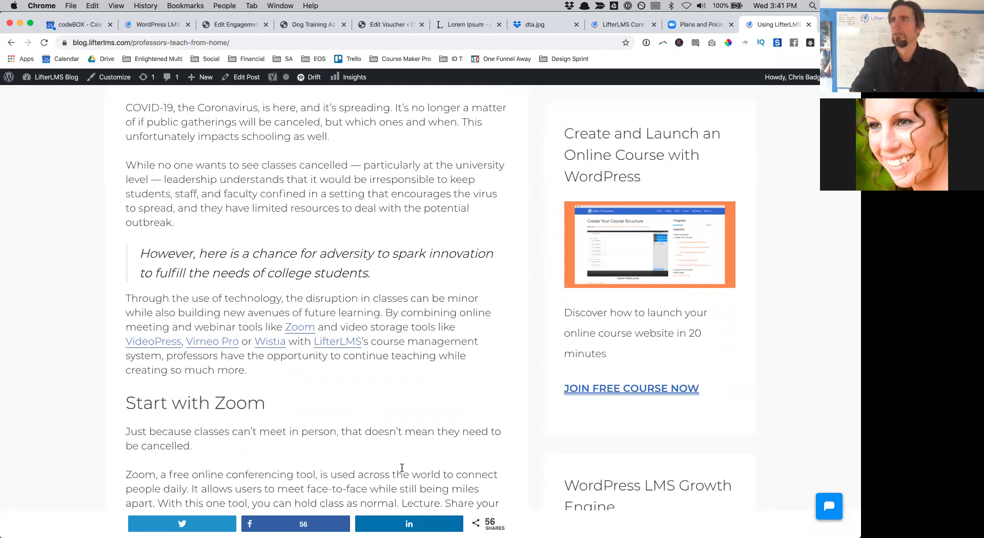
scroll(402, 467, "down", 10)
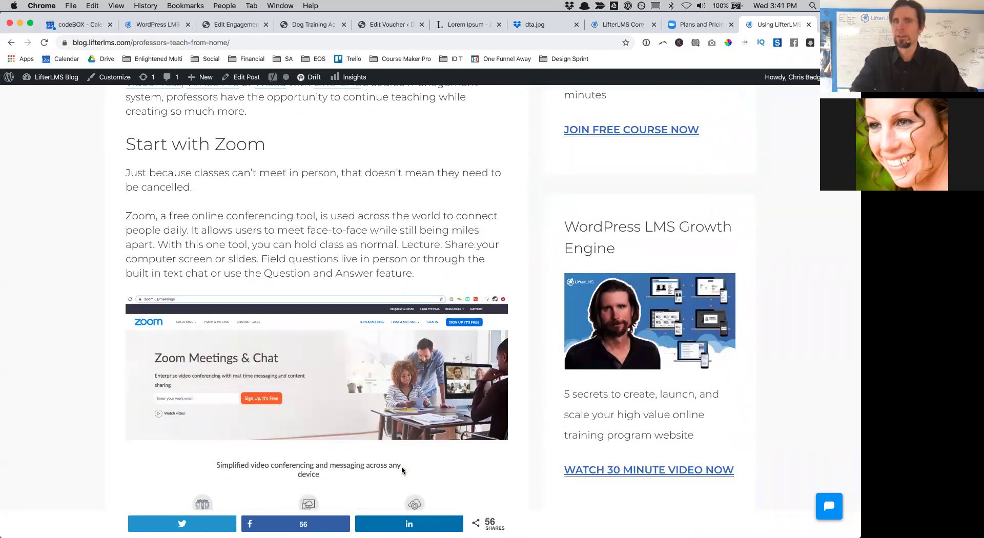
scroll(402, 470, "down", 1)
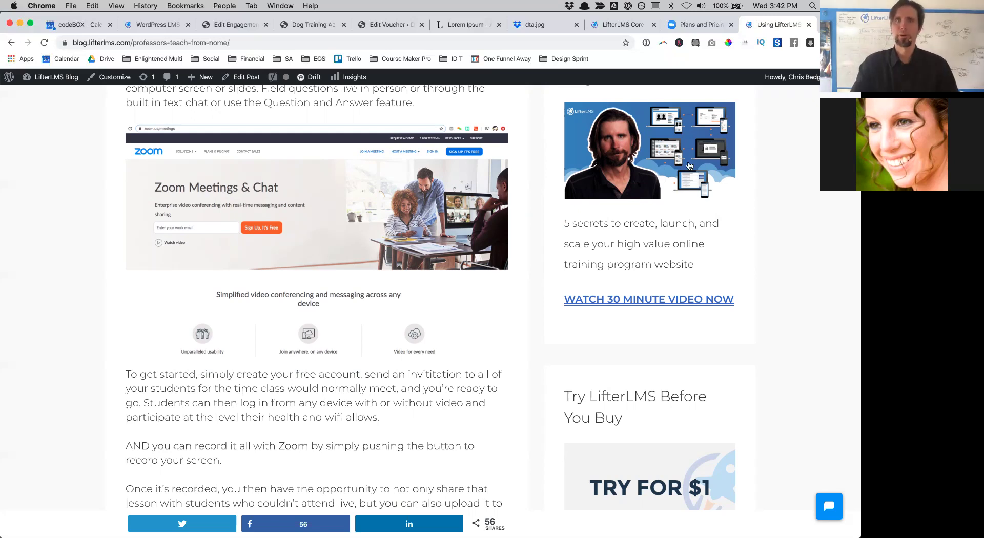
scroll(495, 184, "up", 3)
scroll(496, 185, "up", 10)
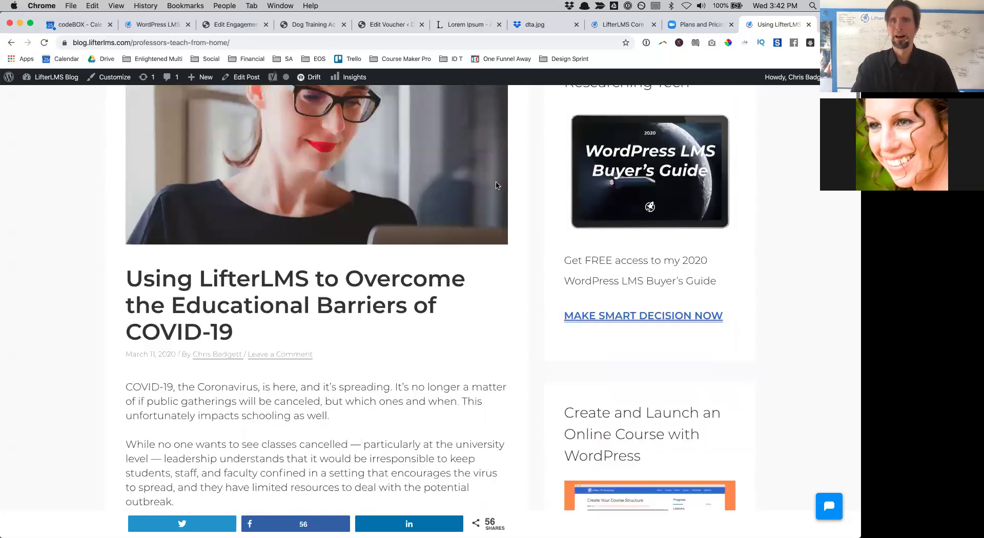
- Switch to the certificate preview tab and load the home page of webinar.myliftersite.com there
key("super+alt+Left")
key("super+alt+Left")
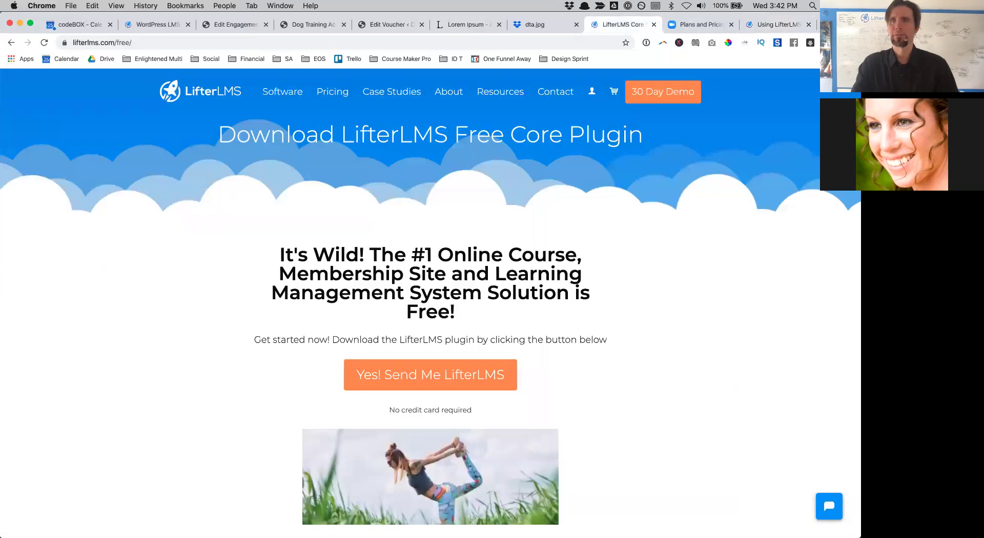
left_click_drag(395, 15, 395, 55)
left_click(306, 67)
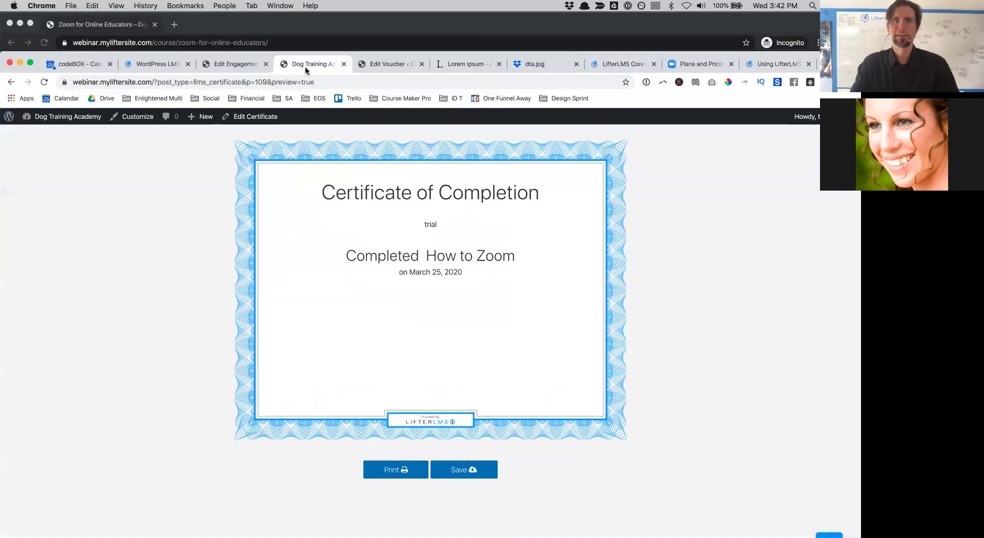
left_click_drag(157, 82, 533, 90)
key("BackSpace")
key("Return")
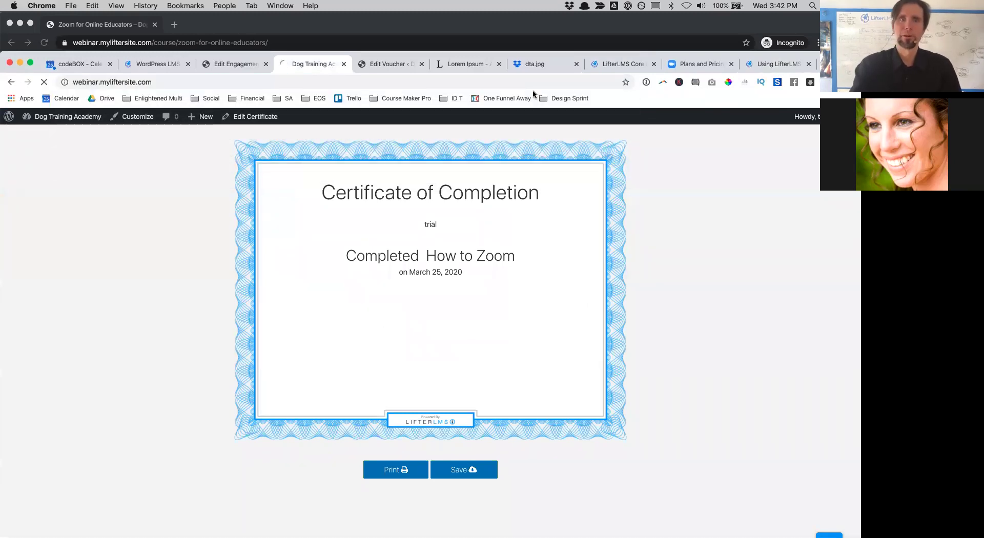
- Open the Zoom for Online Educators course from the site's course catalog and review its page and lesson outline
left_click(581, 162)
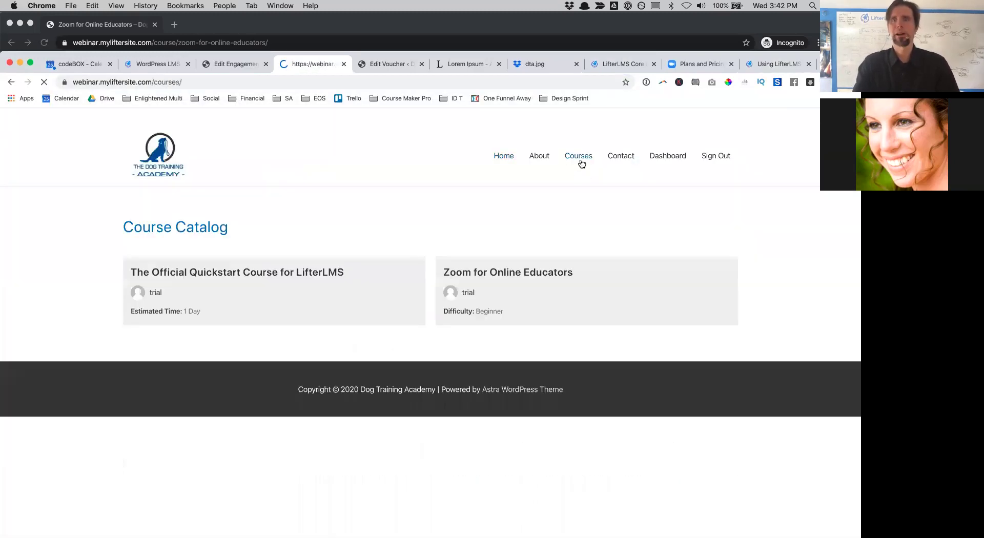
left_click(615, 331)
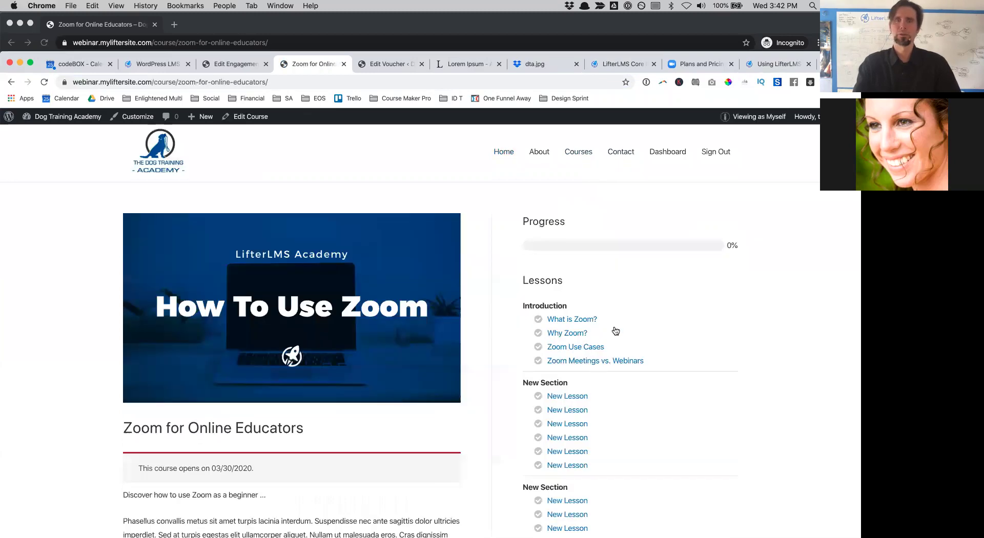
scroll(616, 331, "down", 5)
scroll(615, 332, "up", 7)
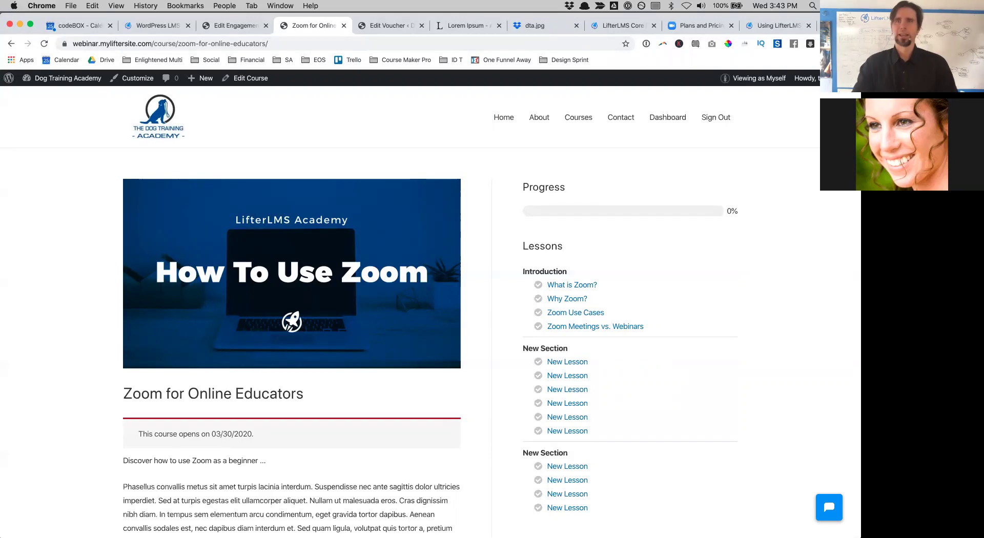
- Return to the COVID-19 article, go from there to the LifterLMS home page and show its list of resources
left_click(771, 26)
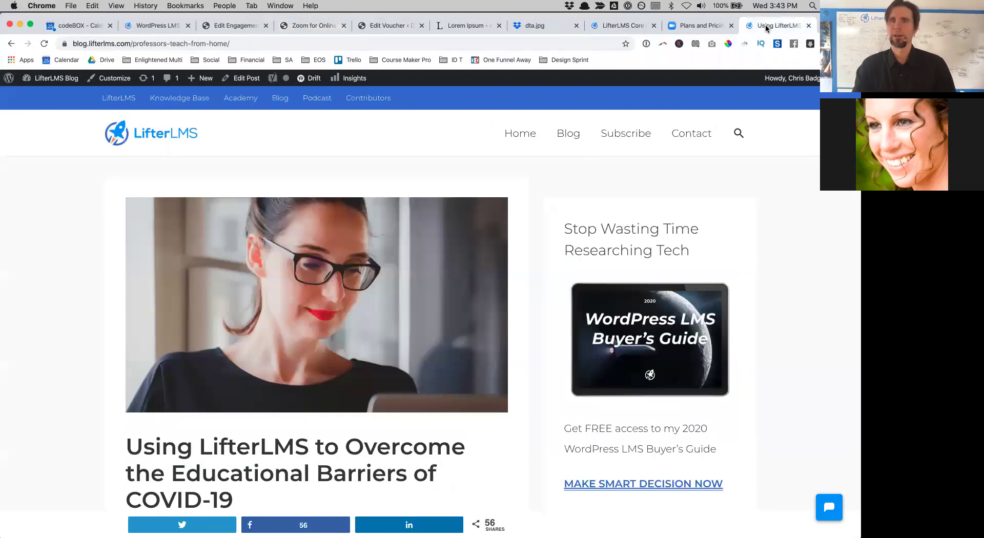
left_click(126, 102)
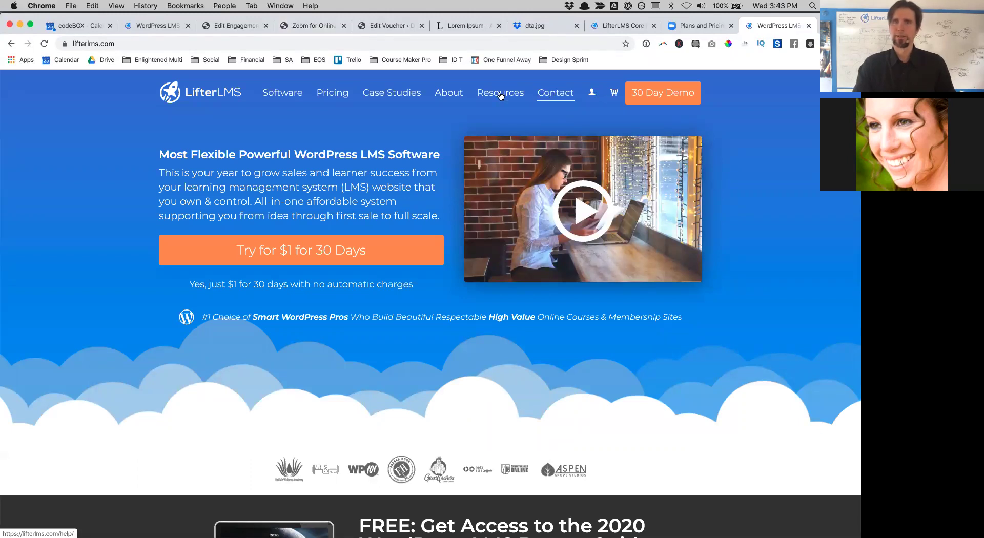
mouse_move(483, 96)
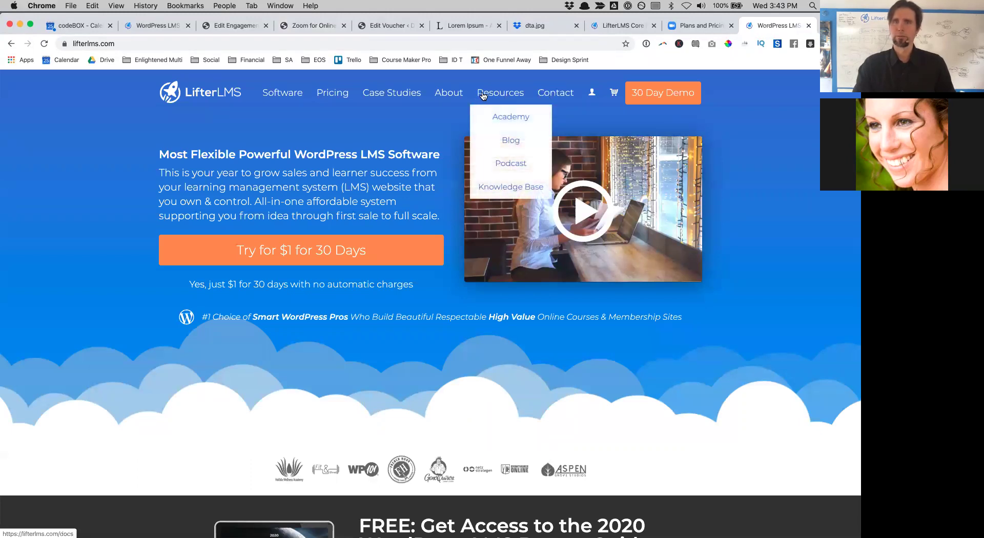
- Open the LifterLMS contact page, view where support tickets are submitted, and return to the contact options
left_click(574, 92)
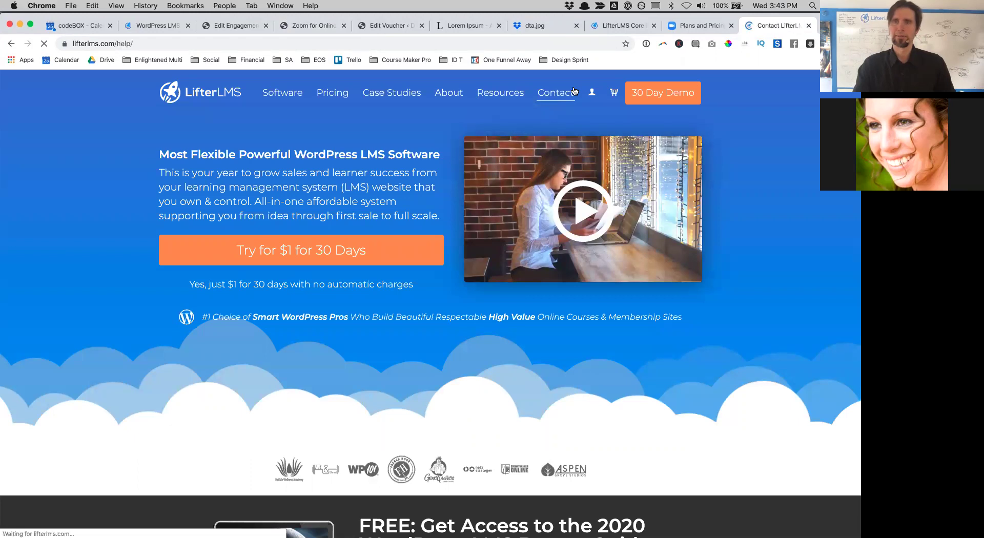
scroll(607, 315, "down", 5)
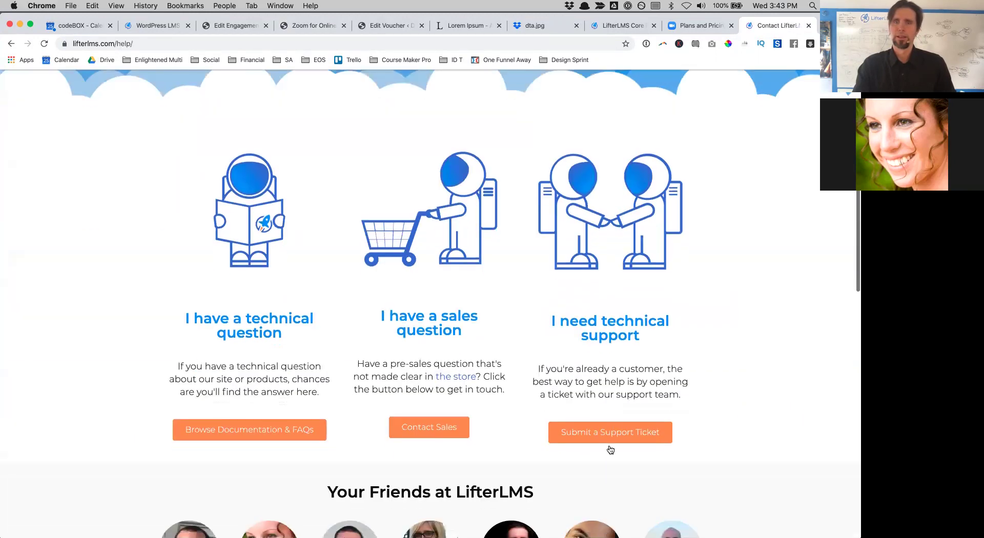
left_click(605, 440)
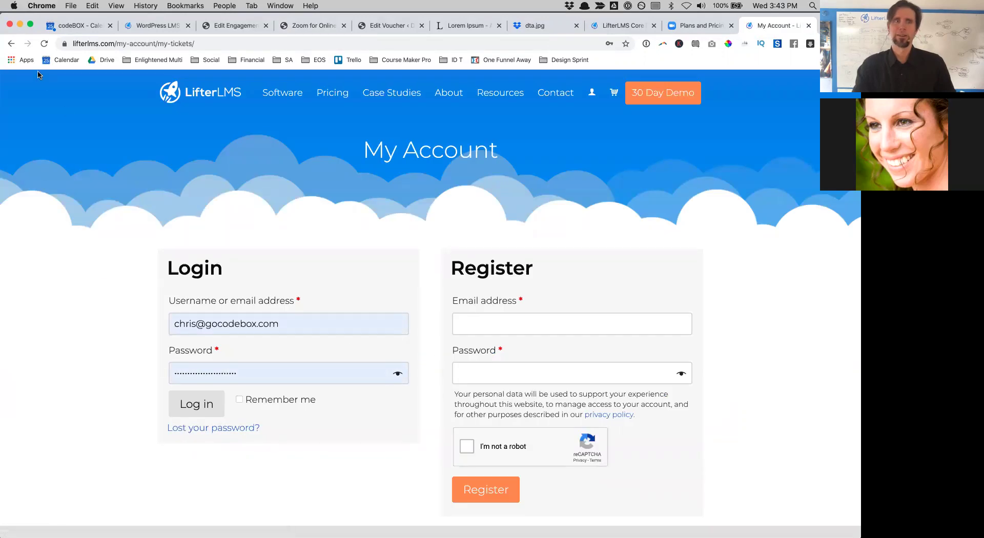
left_click(11, 43)
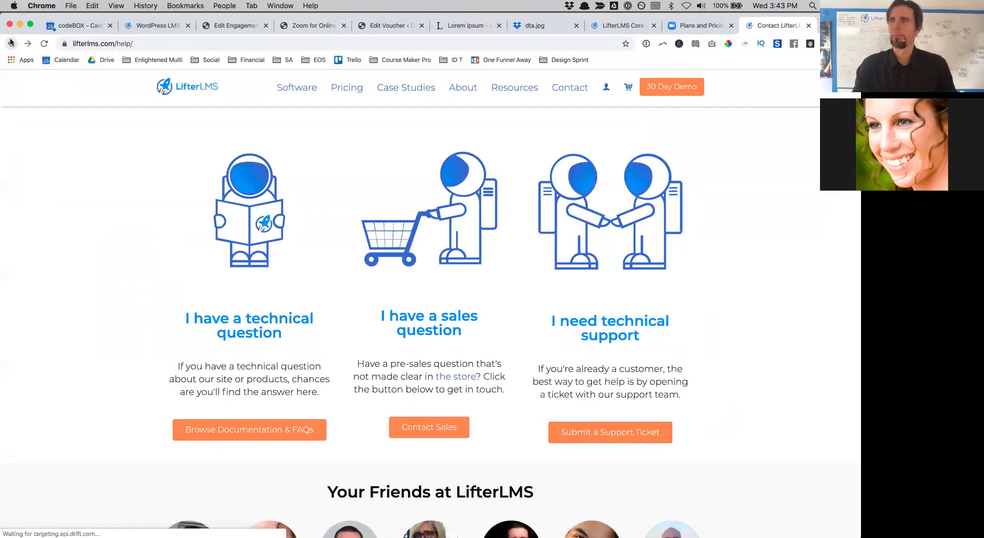